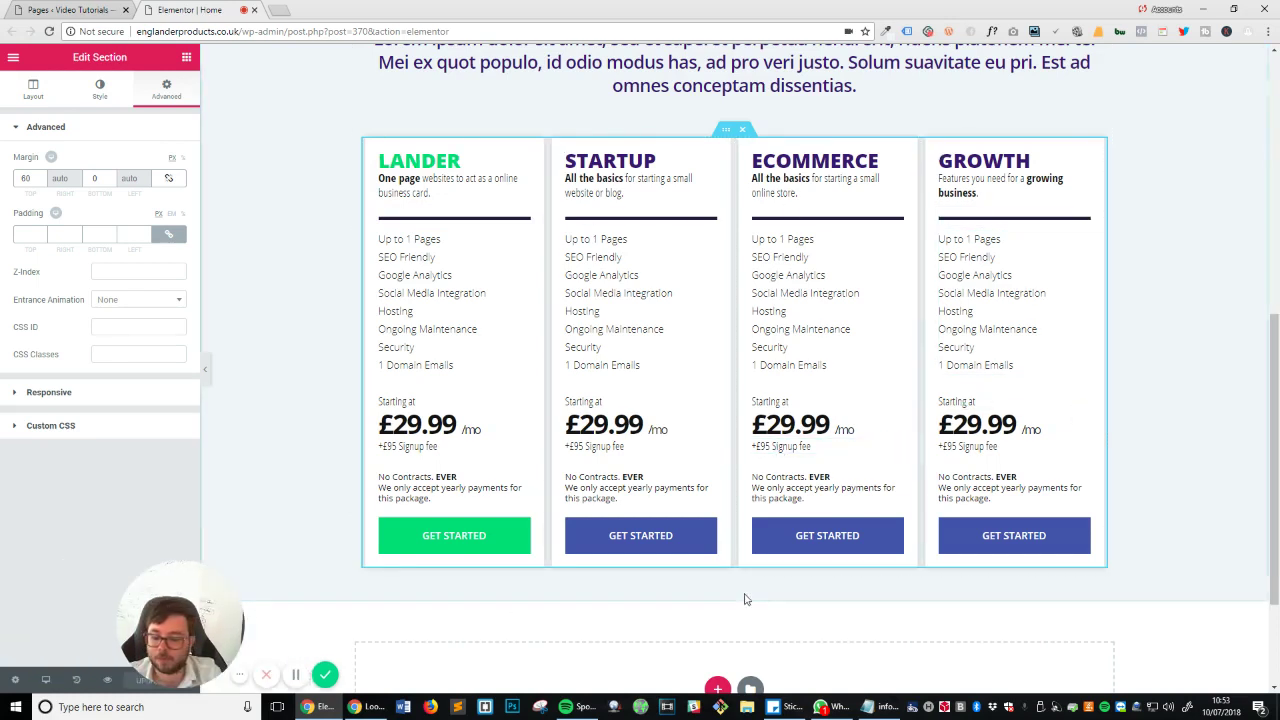
Switch to the tablet preview and examine how the four pricing tables stack at that width.
{"action": "left_click_drag", "start_coordinate": [120, 615], "coordinate": [650, 611]}
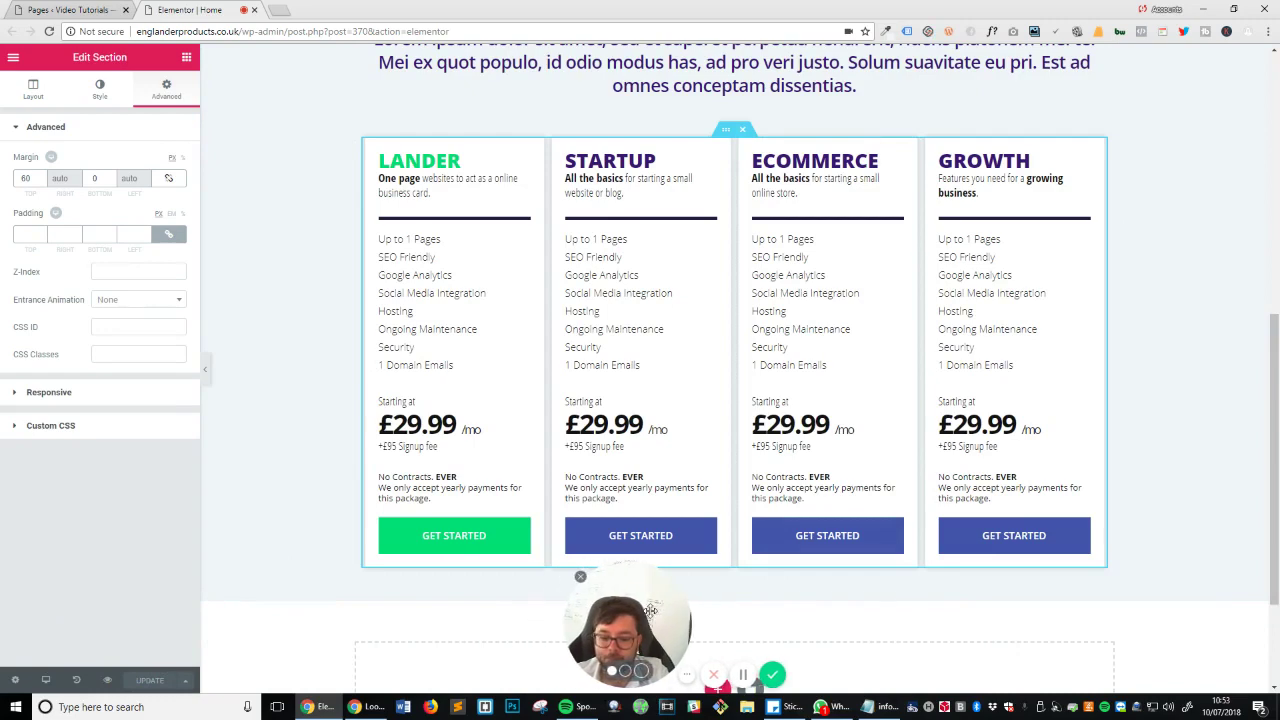
{"action": "left_click", "coordinate": [54, 681]}
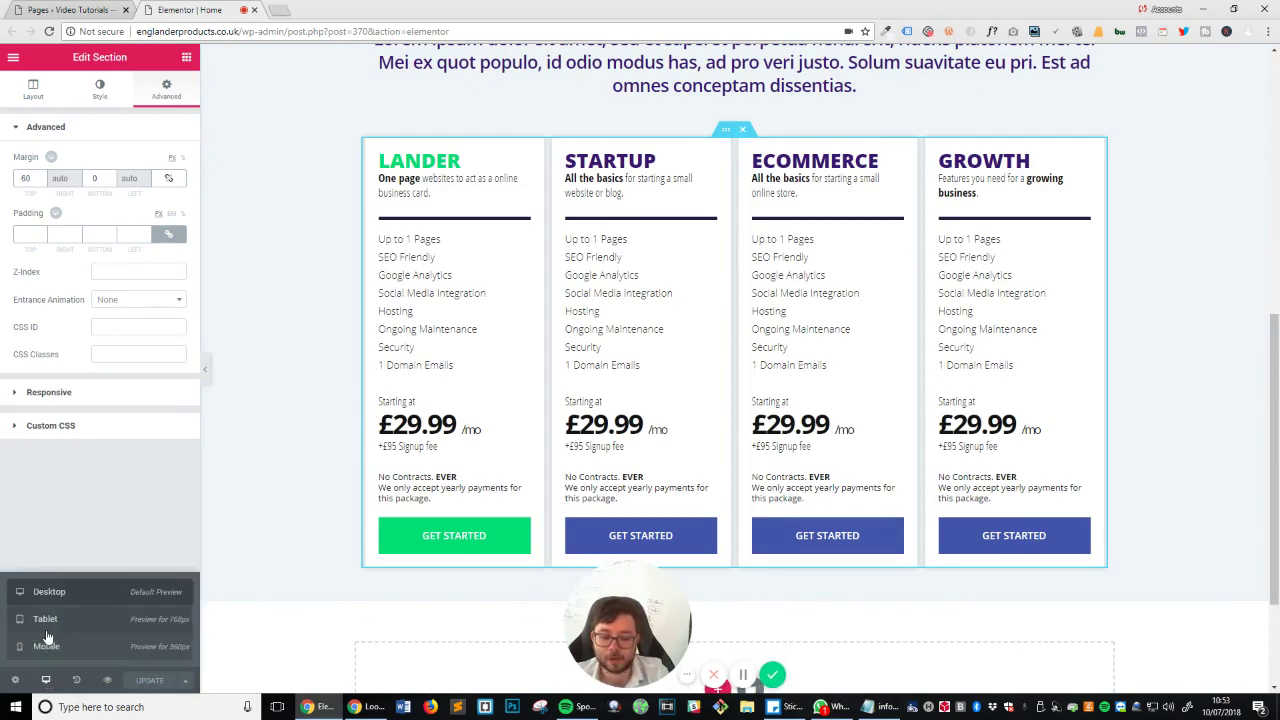
{"action": "left_click", "coordinate": [46, 628]}
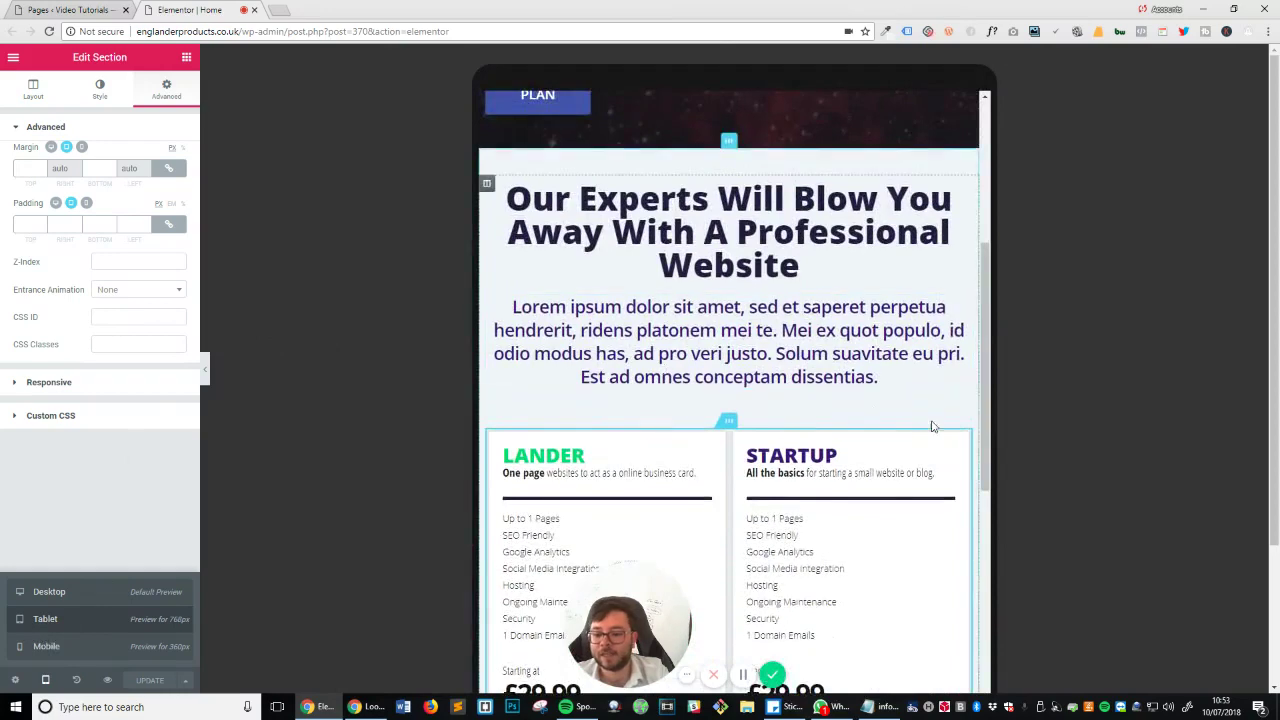
{"action": "scroll", "coordinate": [820, 350], "scroll_direction": "down", "scroll_amount": 3}
{"action": "scroll", "coordinate": [855, 352], "scroll_direction": "down", "scroll_amount": 1}
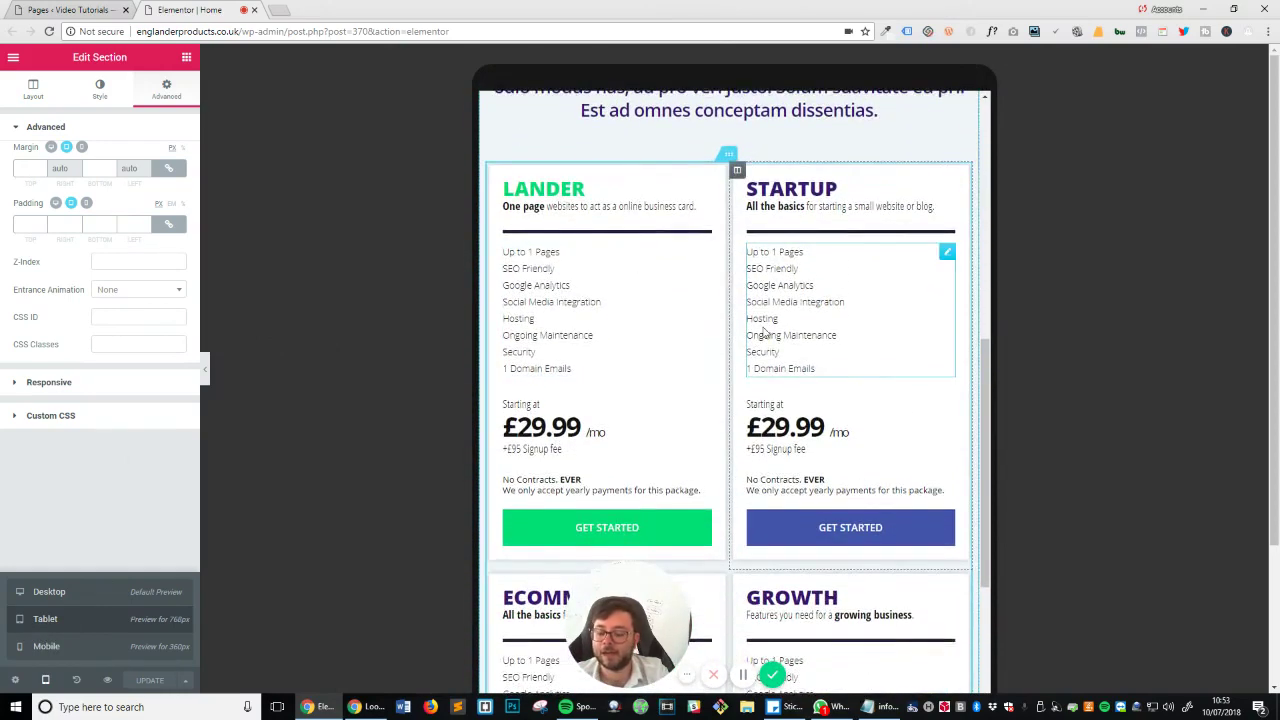
{"action": "scroll", "coordinate": [764, 330], "scroll_direction": "down", "scroll_amount": 1}
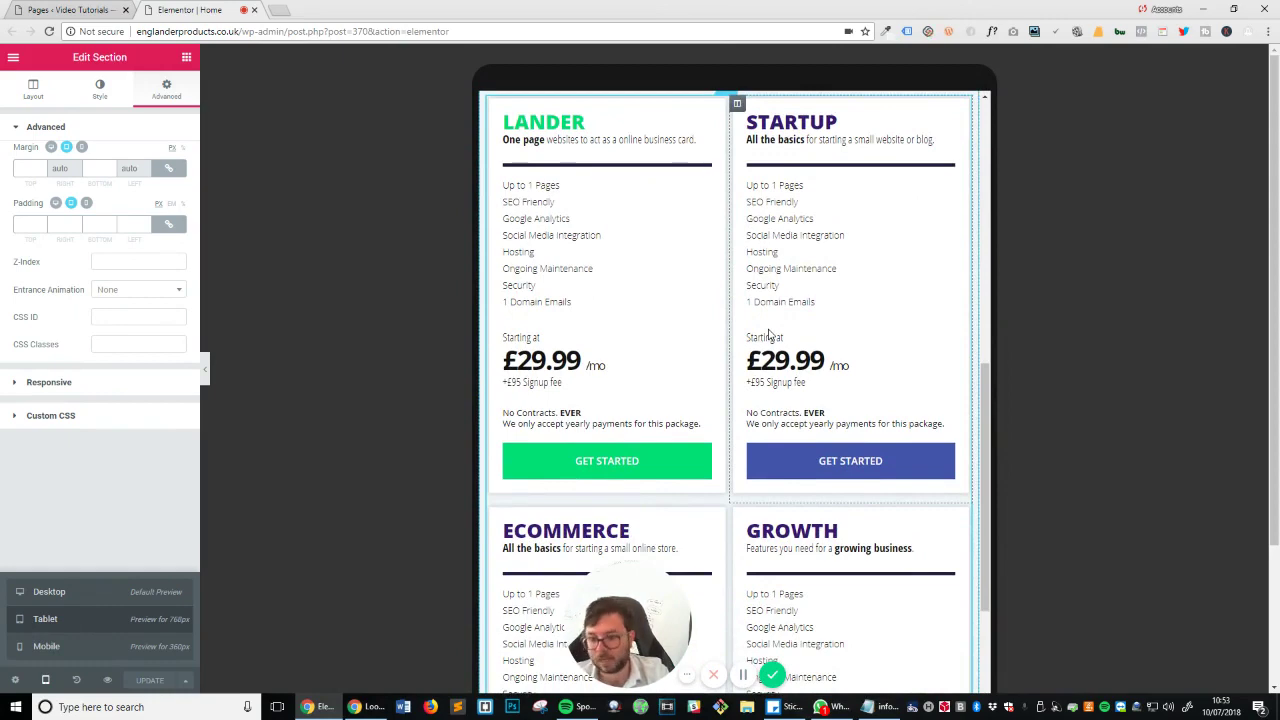
{"action": "scroll", "coordinate": [769, 334], "scroll_direction": "down", "scroll_amount": 3}
{"action": "scroll", "coordinate": [669, 371], "scroll_direction": "up", "scroll_amount": 5}
Switch to the mobile preview and examine how the pricing tables are laid out on a phone.
{"action": "left_click", "coordinate": [78, 655]}
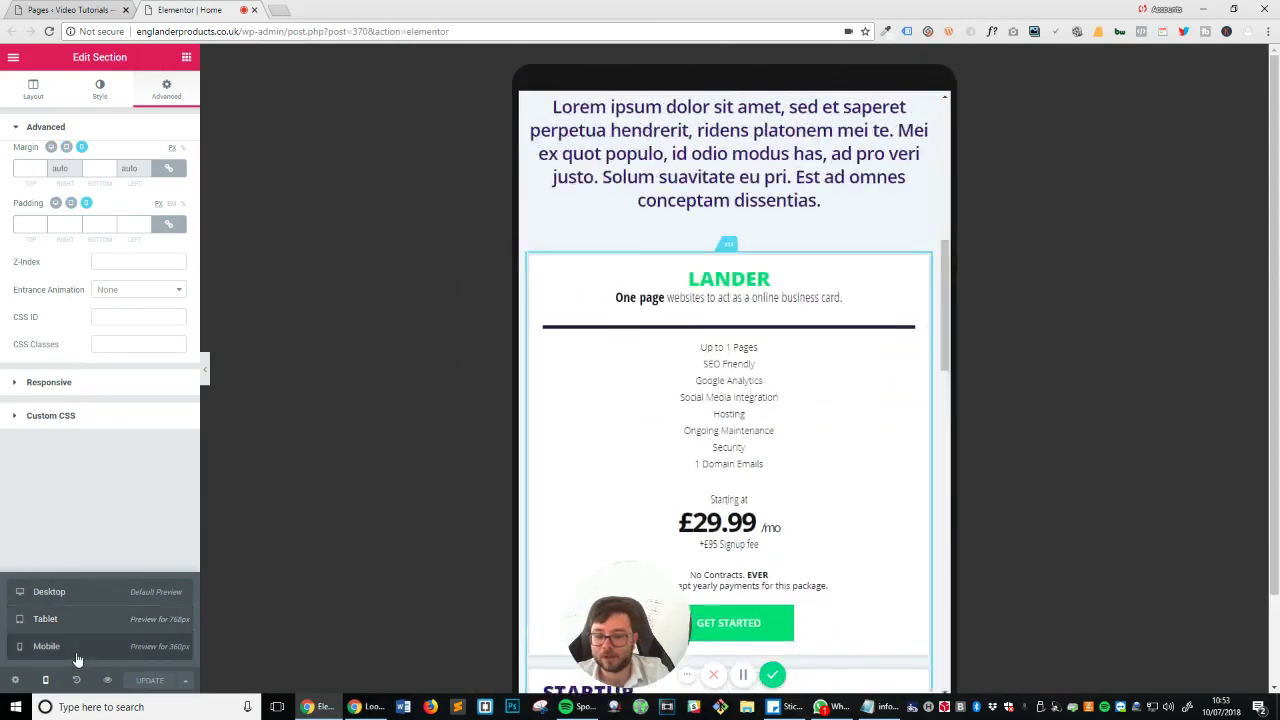
{"action": "scroll", "coordinate": [740, 420], "scroll_direction": "down", "scroll_amount": 2}
{"action": "scroll", "coordinate": [735, 365], "scroll_direction": "down", "scroll_amount": 1}
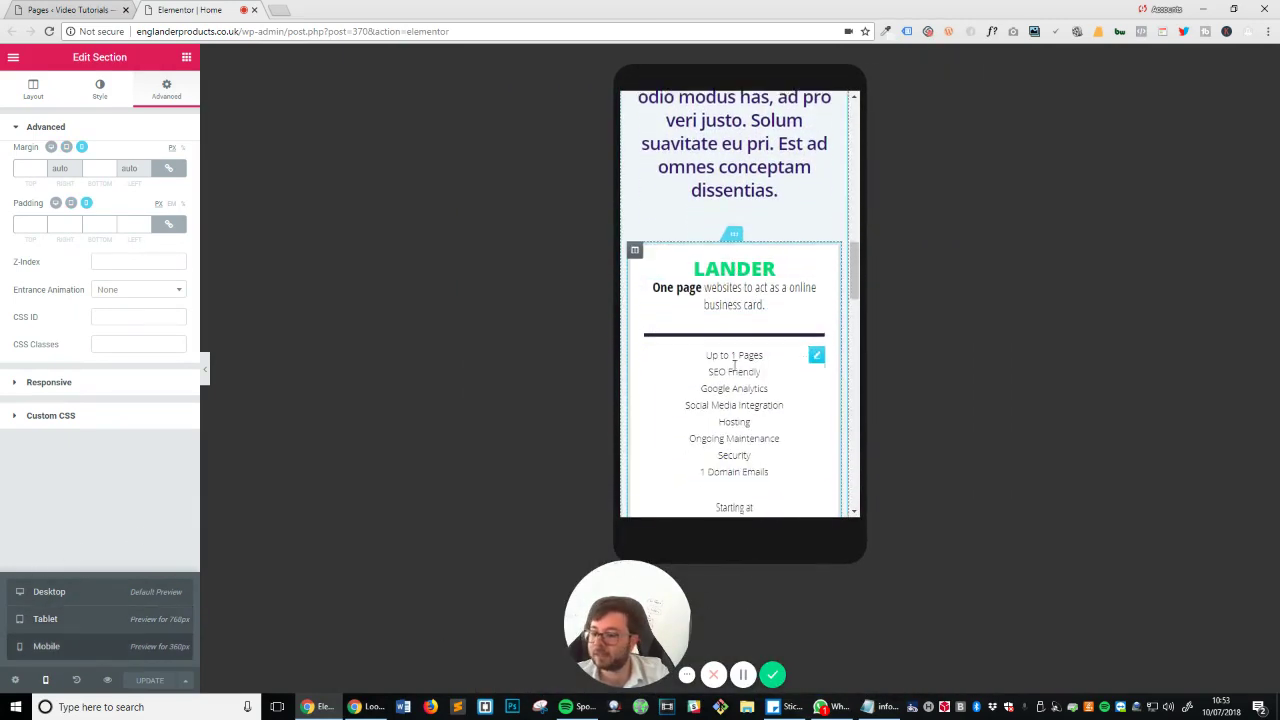
{"action": "scroll", "coordinate": [740, 355], "scroll_direction": "down", "scroll_amount": 7}
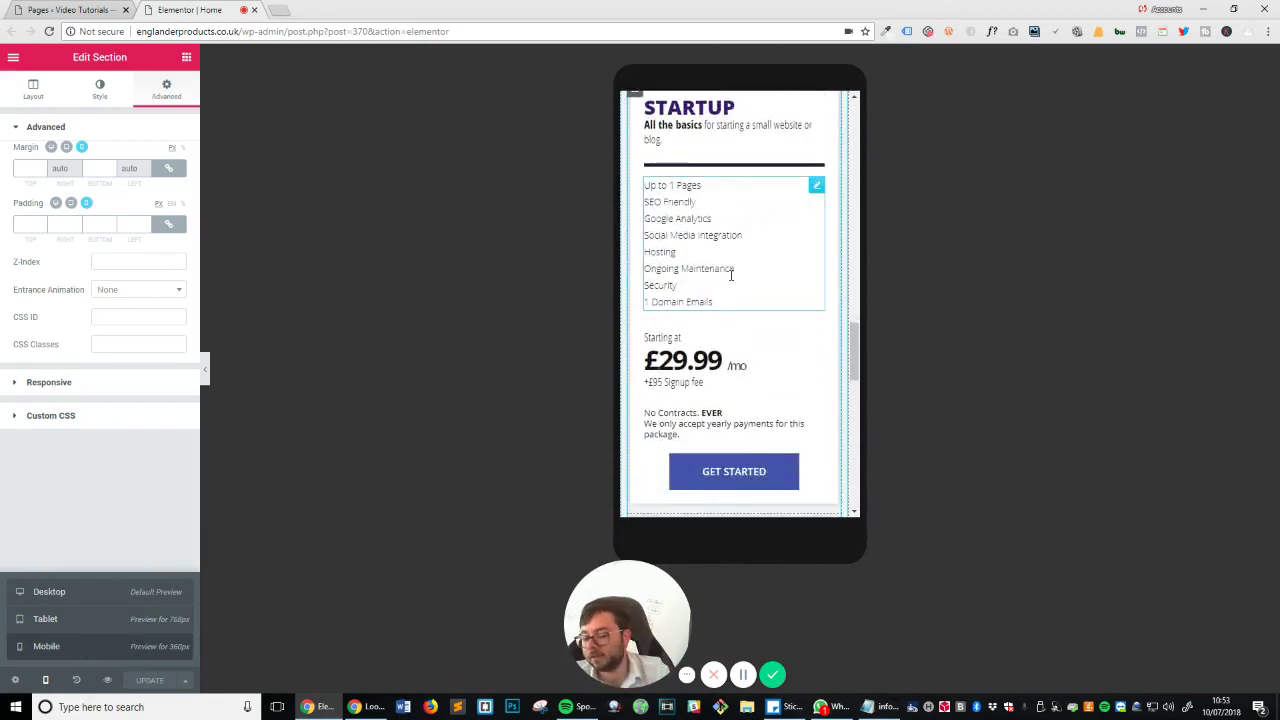
{"action": "scroll", "coordinate": [730, 300], "scroll_direction": "up", "scroll_amount": 3}
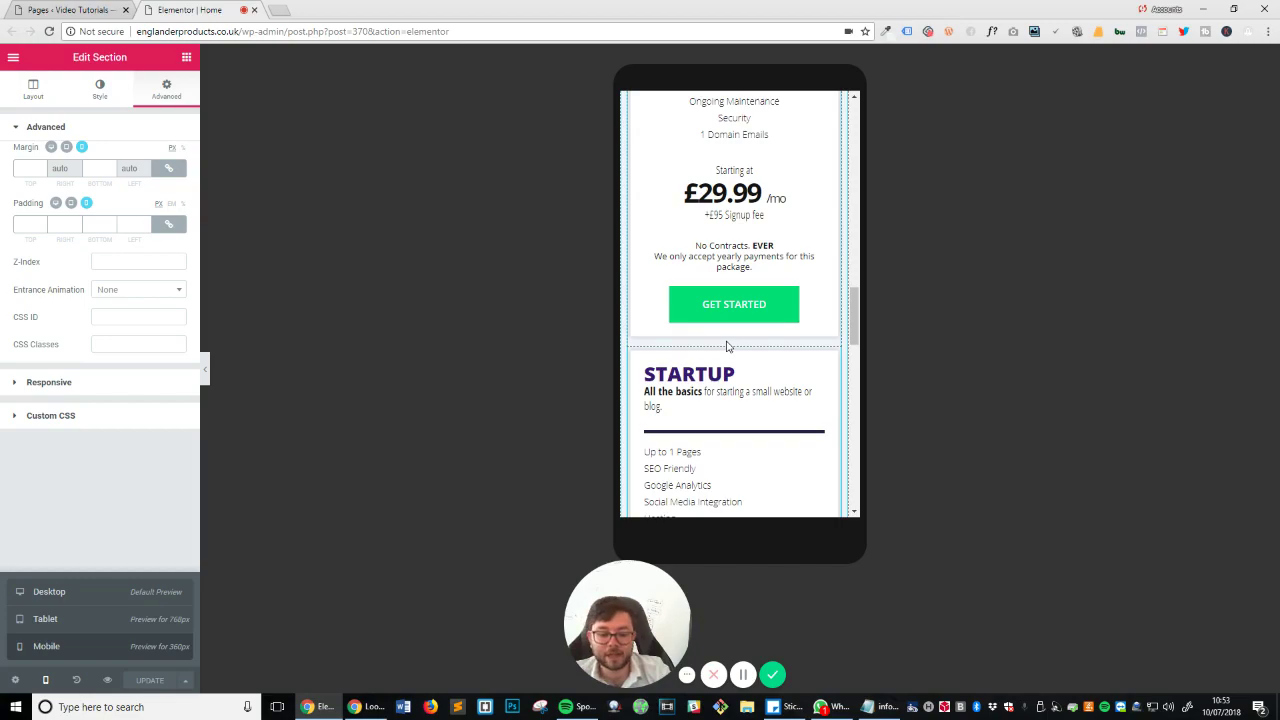
Return to the desktop preview and add a new one-column section below the pricing tables.
{"action": "left_click", "coordinate": [49, 591]}
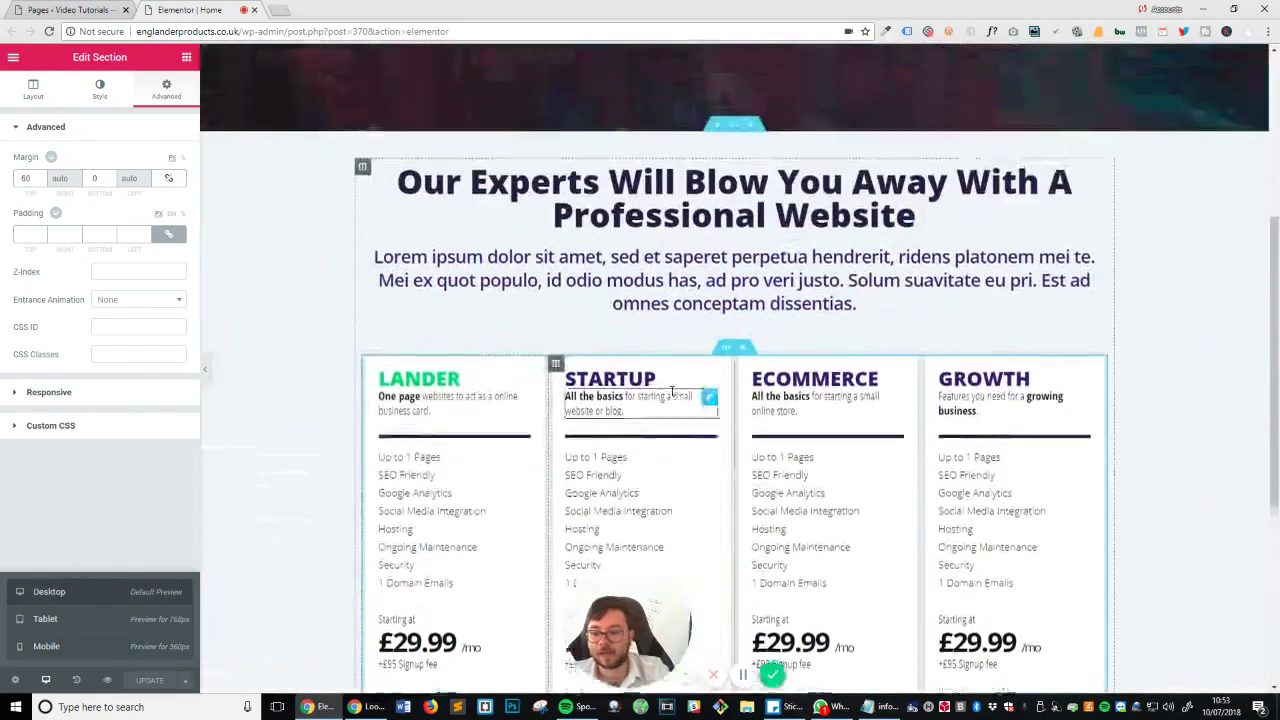
{"action": "scroll", "coordinate": [686, 218], "scroll_direction": "down", "scroll_amount": 4}
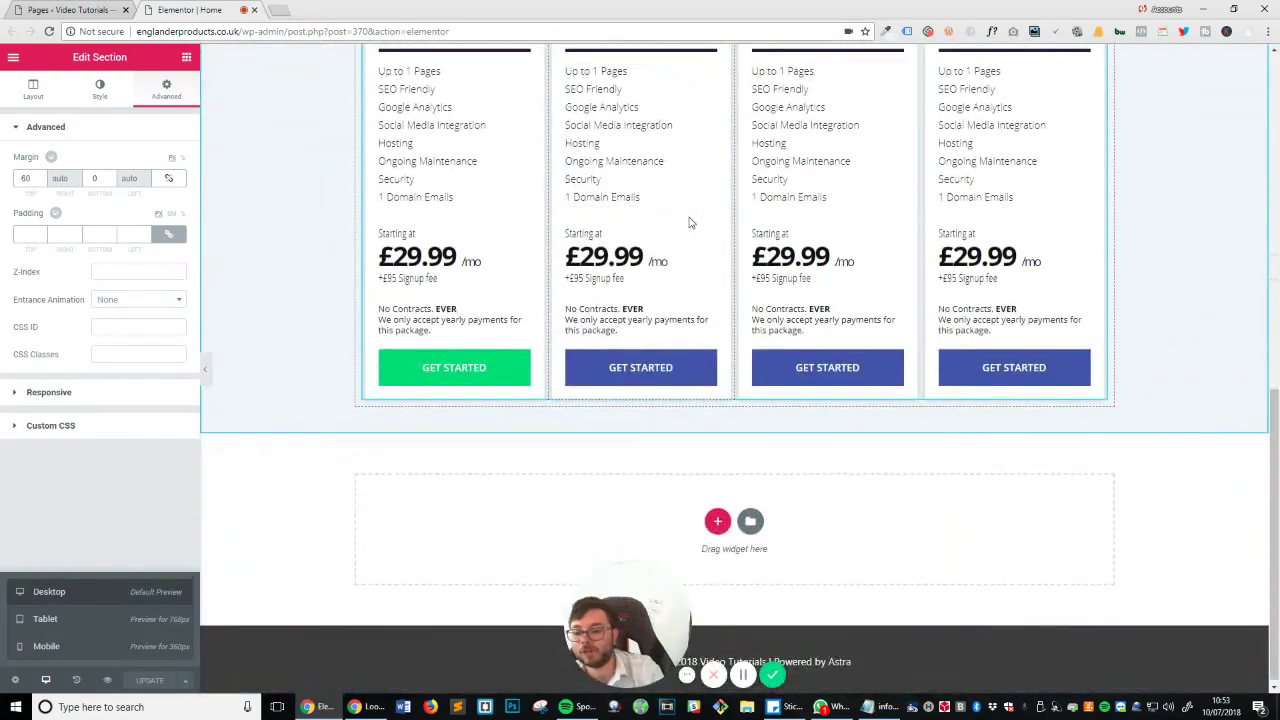
{"action": "left_click", "coordinate": [718, 519]}
{"action": "left_click", "coordinate": [549, 557]}
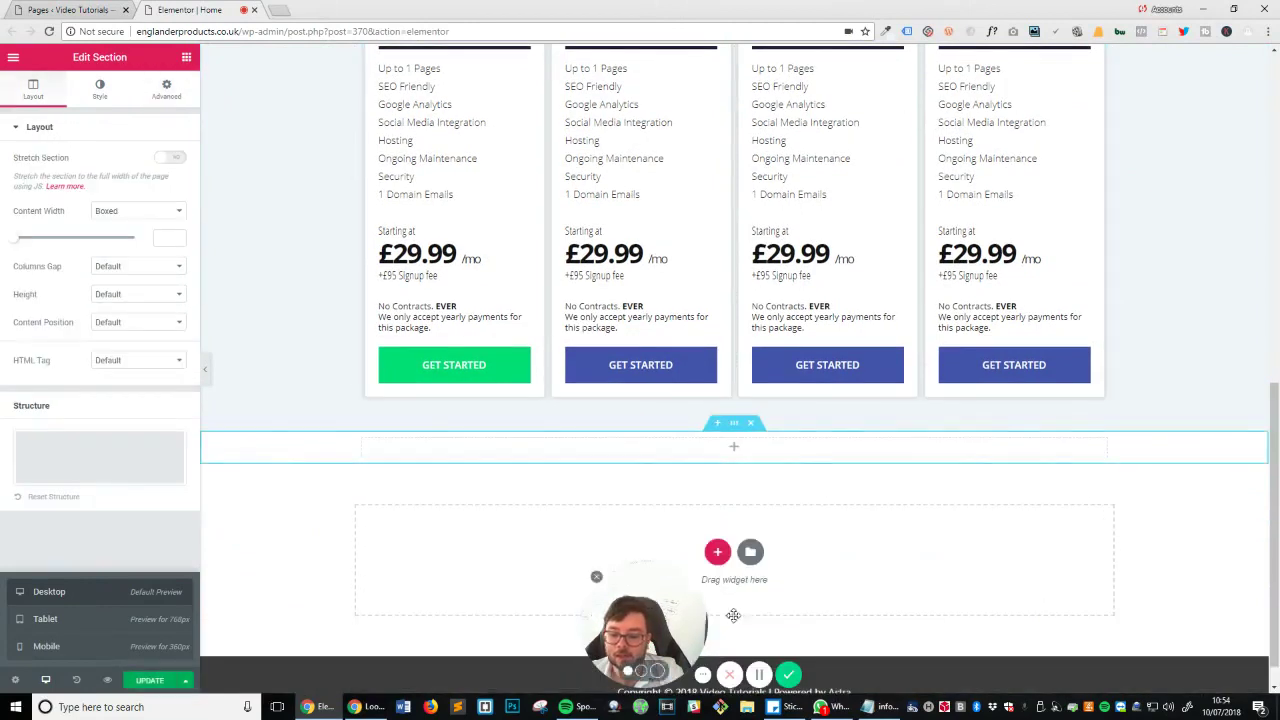
{"action": "left_click_drag", "start_coordinate": [735, 612], "coordinate": [1130, 620]}
{"action": "scroll", "coordinate": [846, 474], "scroll_direction": "down", "scroll_amount": 1}
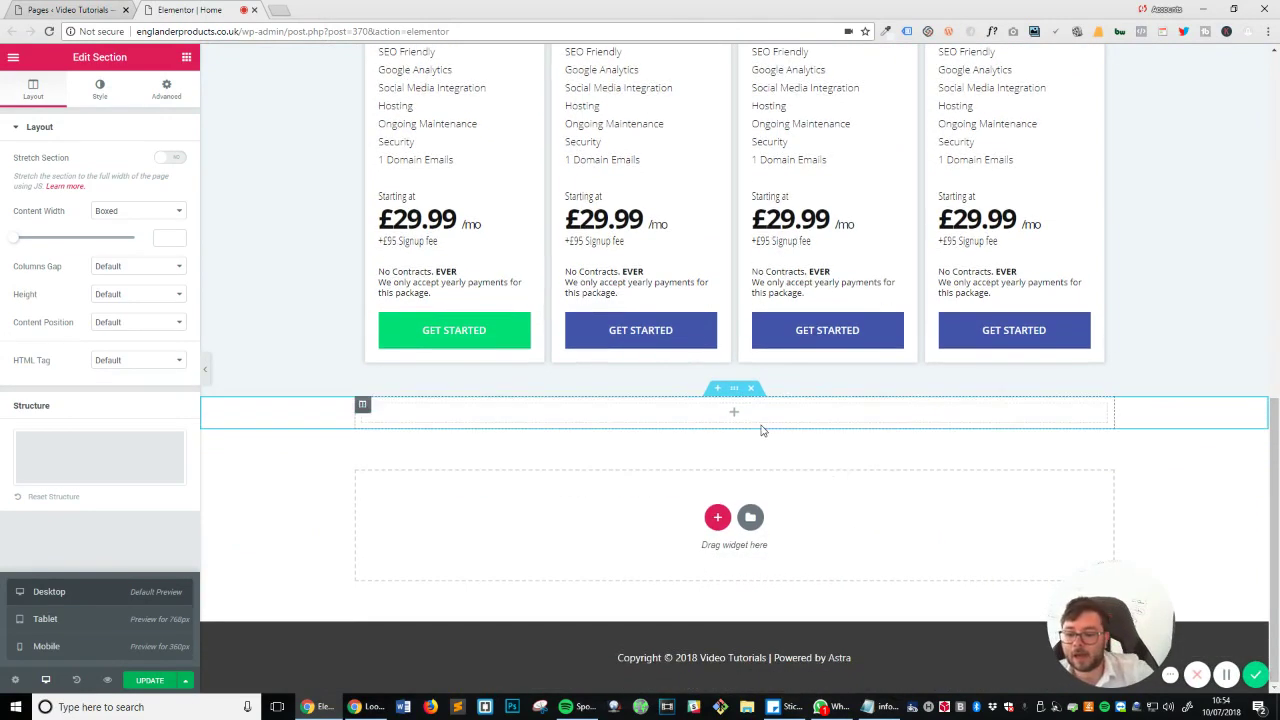
Place a Divider widget in the new empty section and set its gap to 50.
{"action": "left_click", "coordinate": [186, 57]}
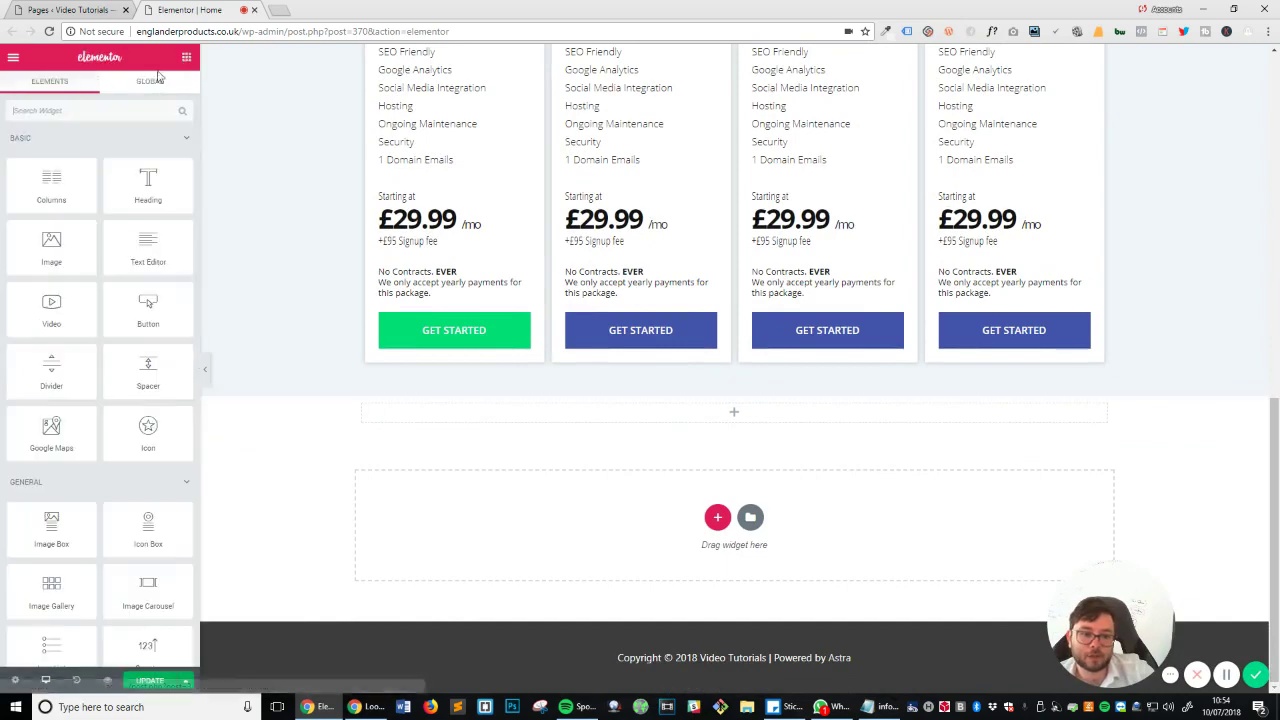
{"action": "left_click", "coordinate": [99, 106]}
{"action": "type", "text": "div"}
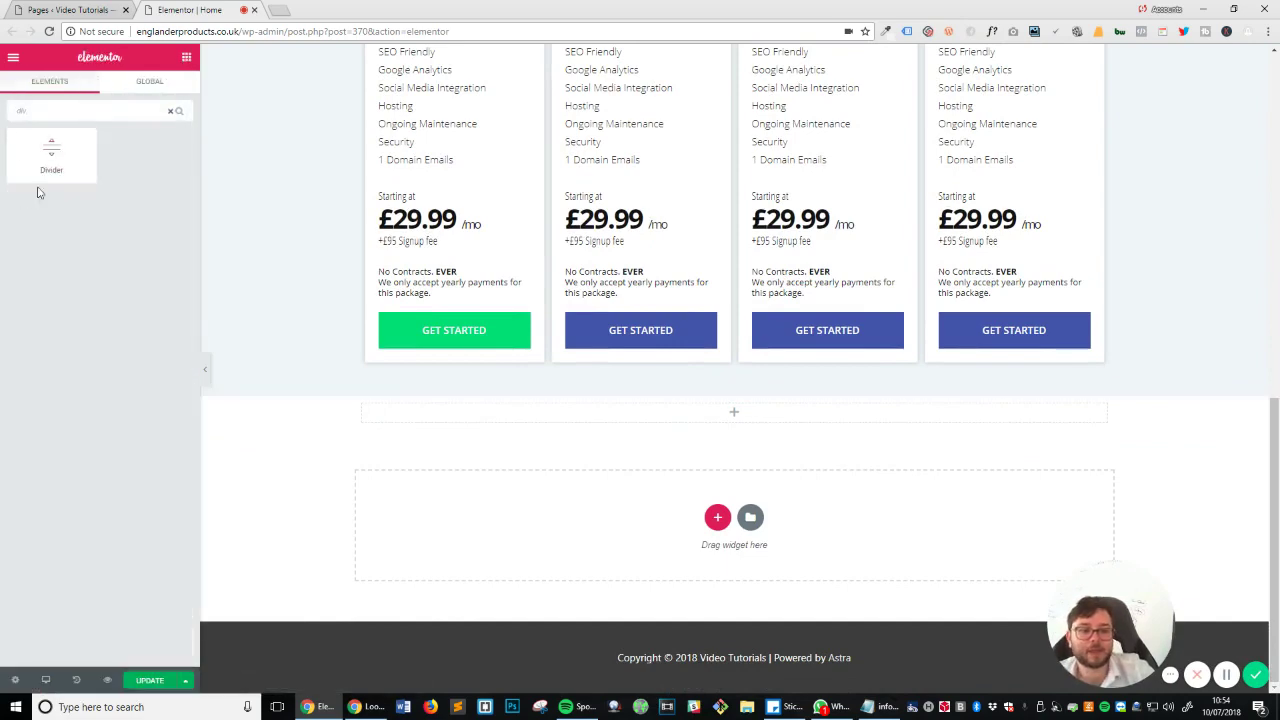
{"action": "left_click_drag", "start_coordinate": [51, 158], "coordinate": [771, 418]}
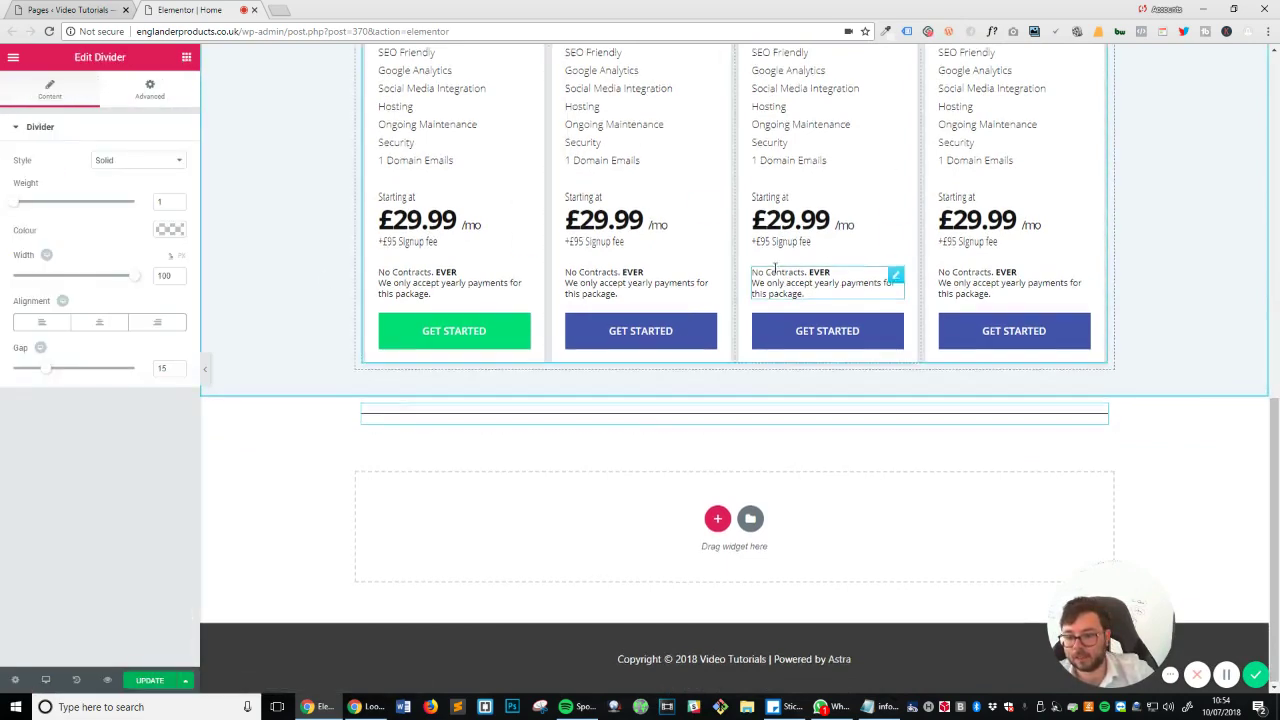
{"action": "scroll", "coordinate": [1157, 354], "scroll_direction": "up", "scroll_amount": 2}
{"action": "scroll", "coordinate": [886, 423], "scroll_direction": "down", "scroll_amount": 2}
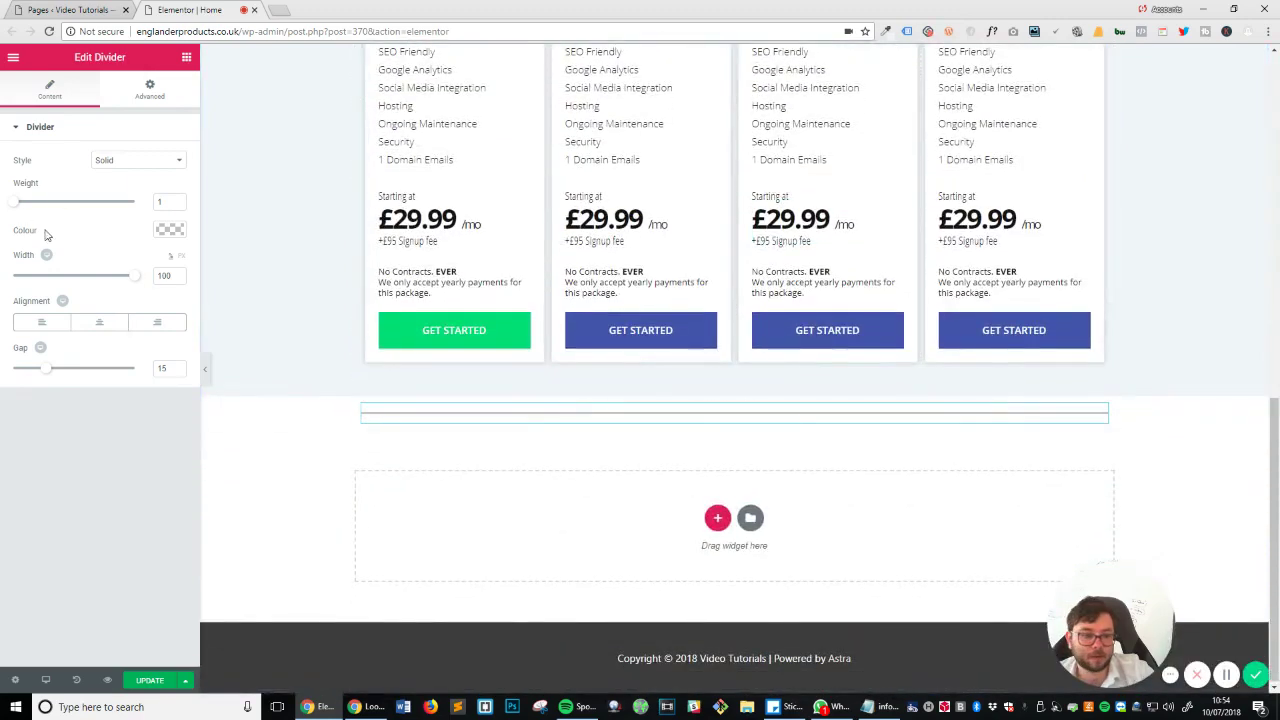
{"action": "left_click_drag", "start_coordinate": [45, 368], "coordinate": [280, 380]}
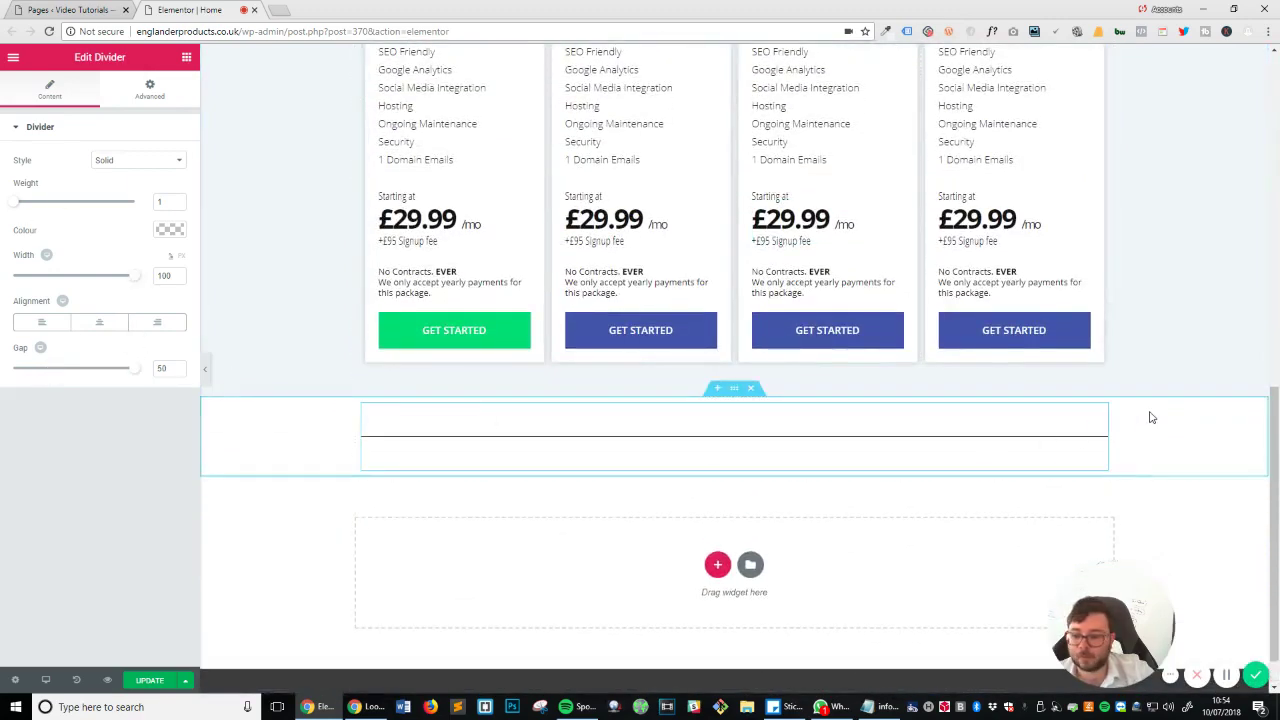
Duplicate the divider within the section below the pricing tables.
{"action": "right_click", "coordinate": [1100, 418]}
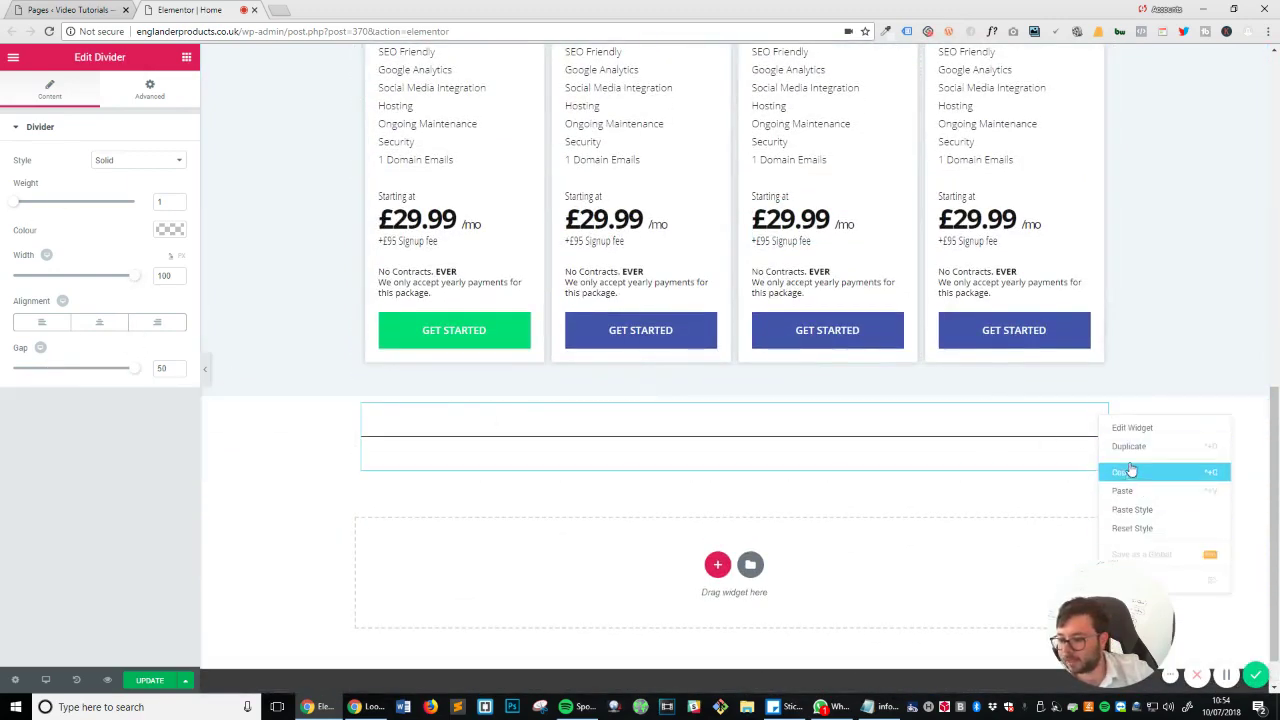
{"action": "left_click", "coordinate": [1133, 449]}
{"action": "right_click", "coordinate": [1095, 420]}
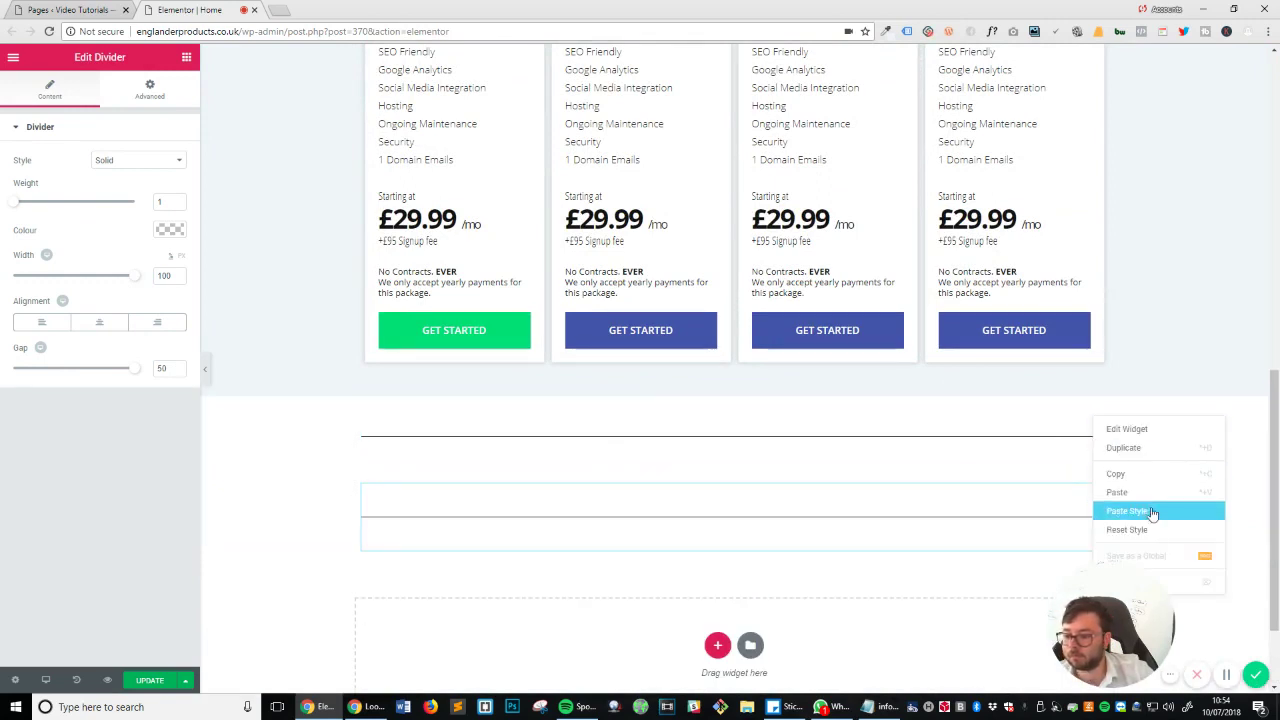
{"action": "left_click", "coordinate": [1064, 437]}
Delete both dividers from the section below the pricing tables.
{"action": "scroll", "coordinate": [1057, 430], "scroll_direction": "down", "scroll_amount": 1}
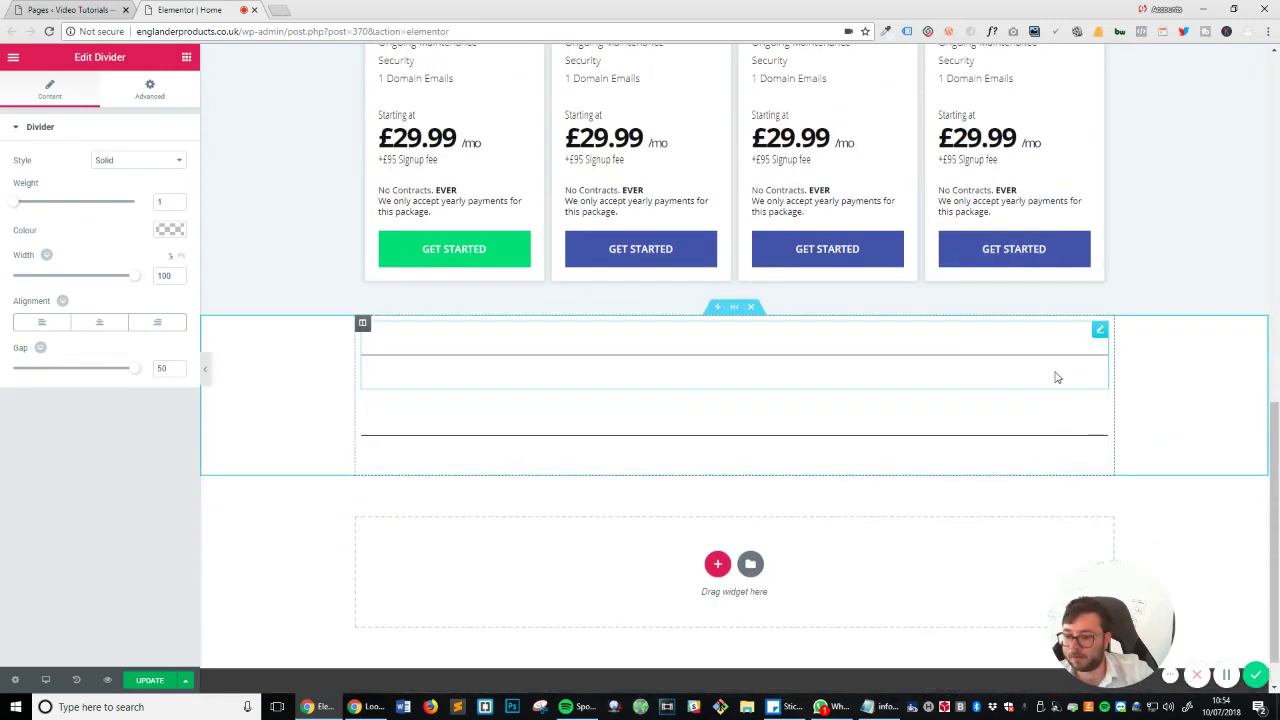
{"action": "right_click", "coordinate": [1100, 341]}
{"action": "left_click", "coordinate": [1130, 494]}
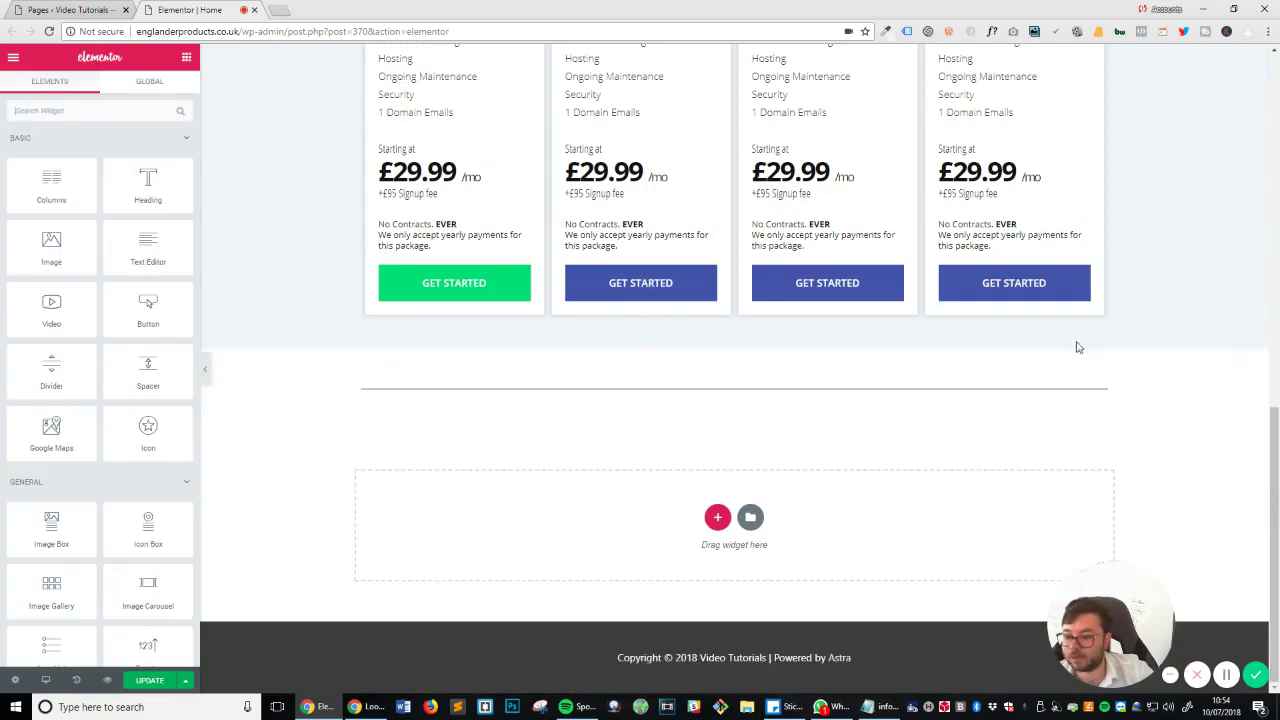
{"action": "right_click", "coordinate": [1100, 365]}
{"action": "left_click", "coordinate": [1134, 527]}
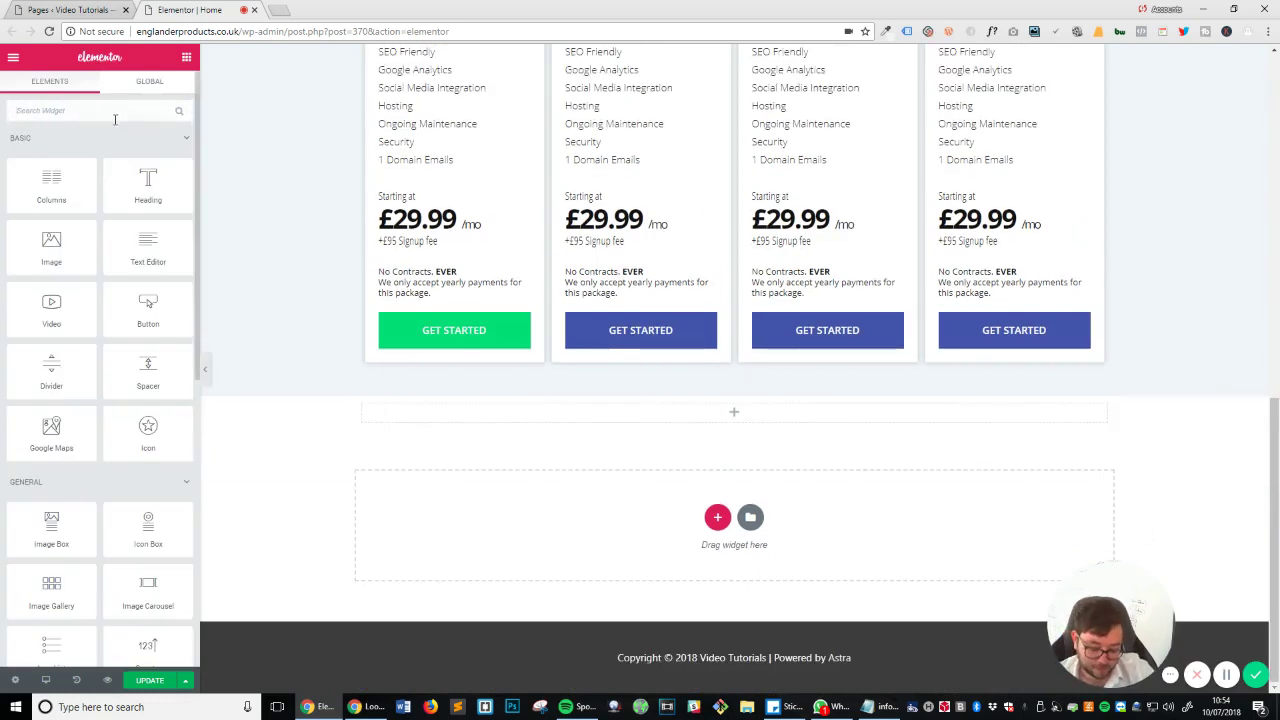
Place a Spacer widget in the emptied section and set its space to 350.
{"action": "type", "text": "spa"}
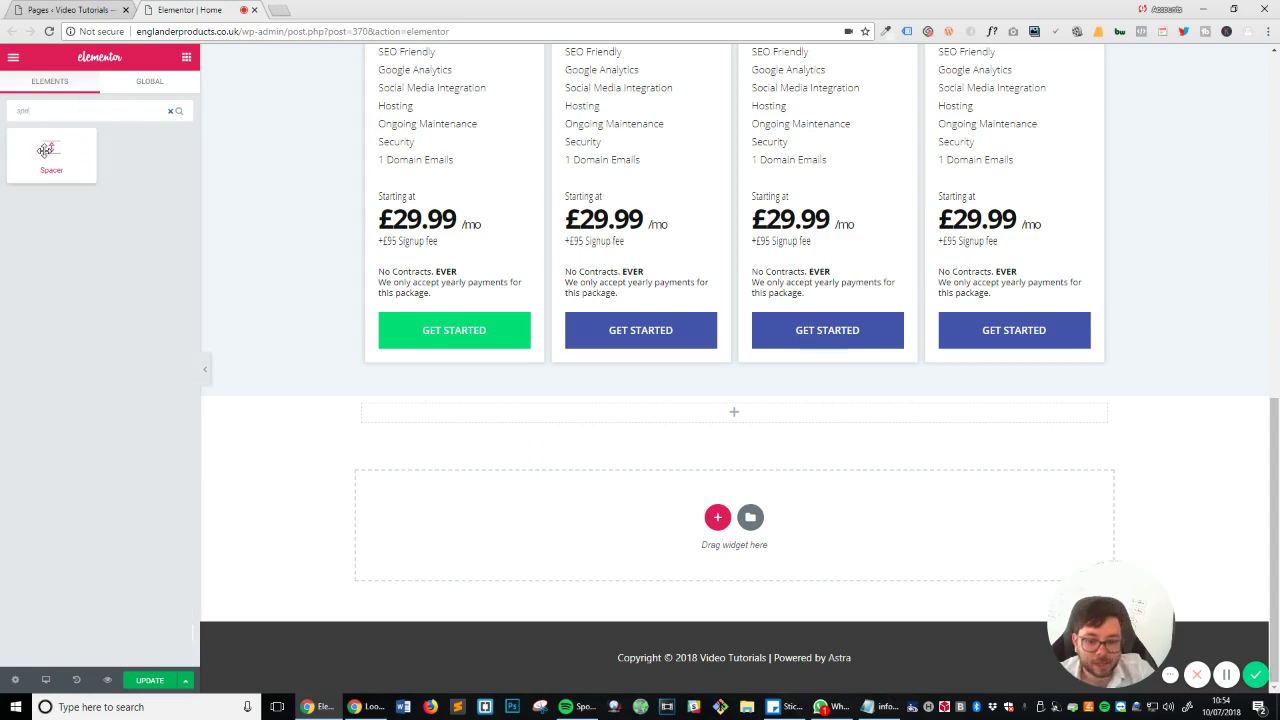
{"action": "left_click_drag", "start_coordinate": [51, 155], "coordinate": [757, 411]}
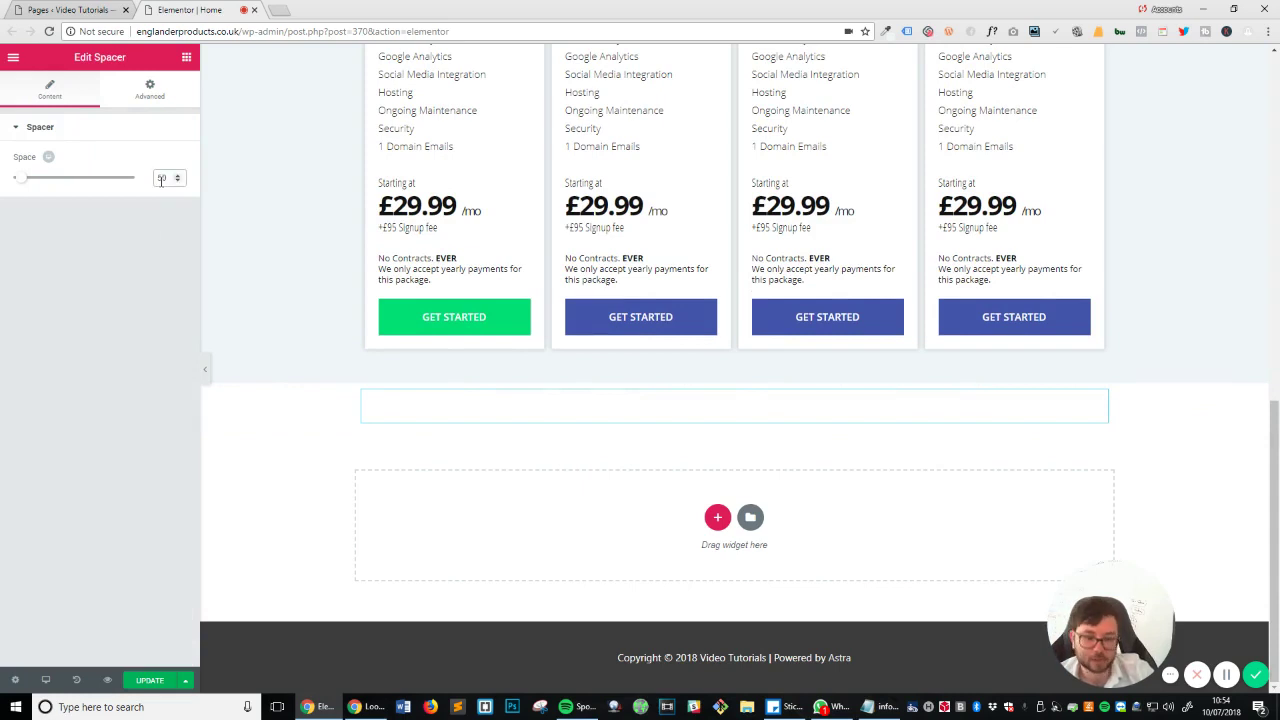
{"action": "type", "text": "3"}
{"action": "scroll", "coordinate": [977, 360], "scroll_direction": "down", "scroll_amount": 1}
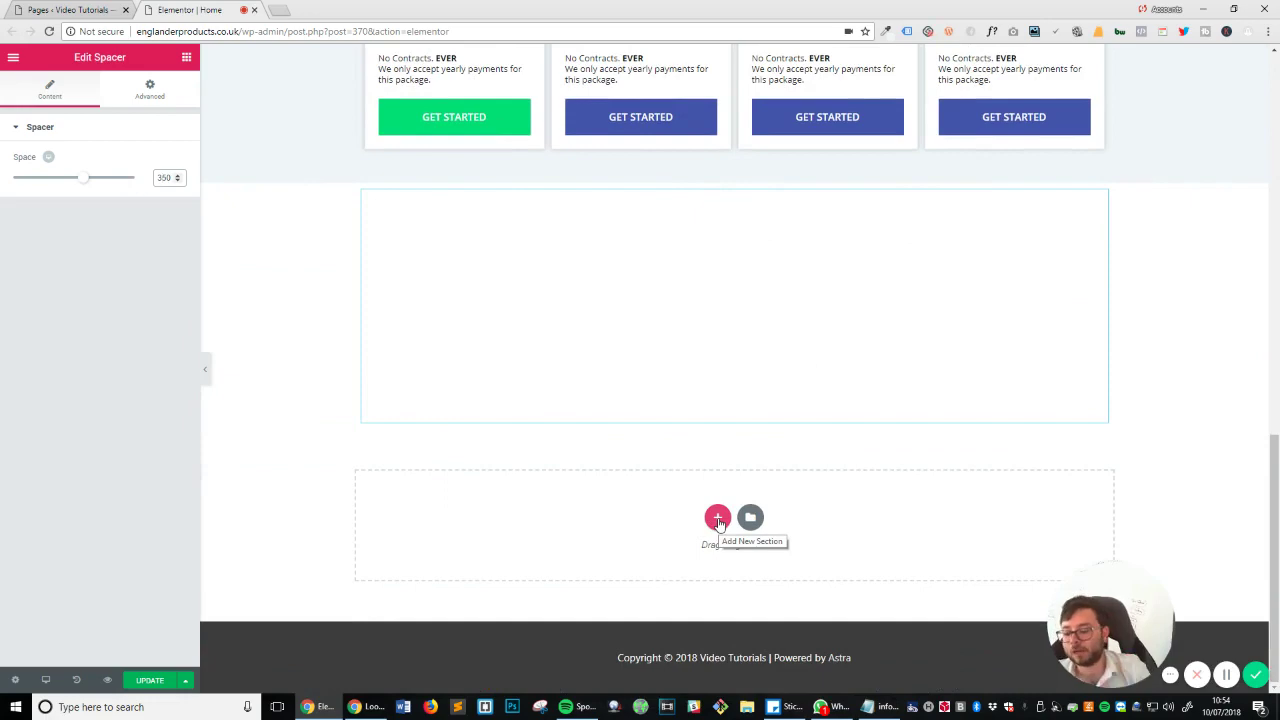
Add another one-column section below the spacer and place a Columns widget inside it.
{"action": "left_click", "coordinate": [717, 519]}
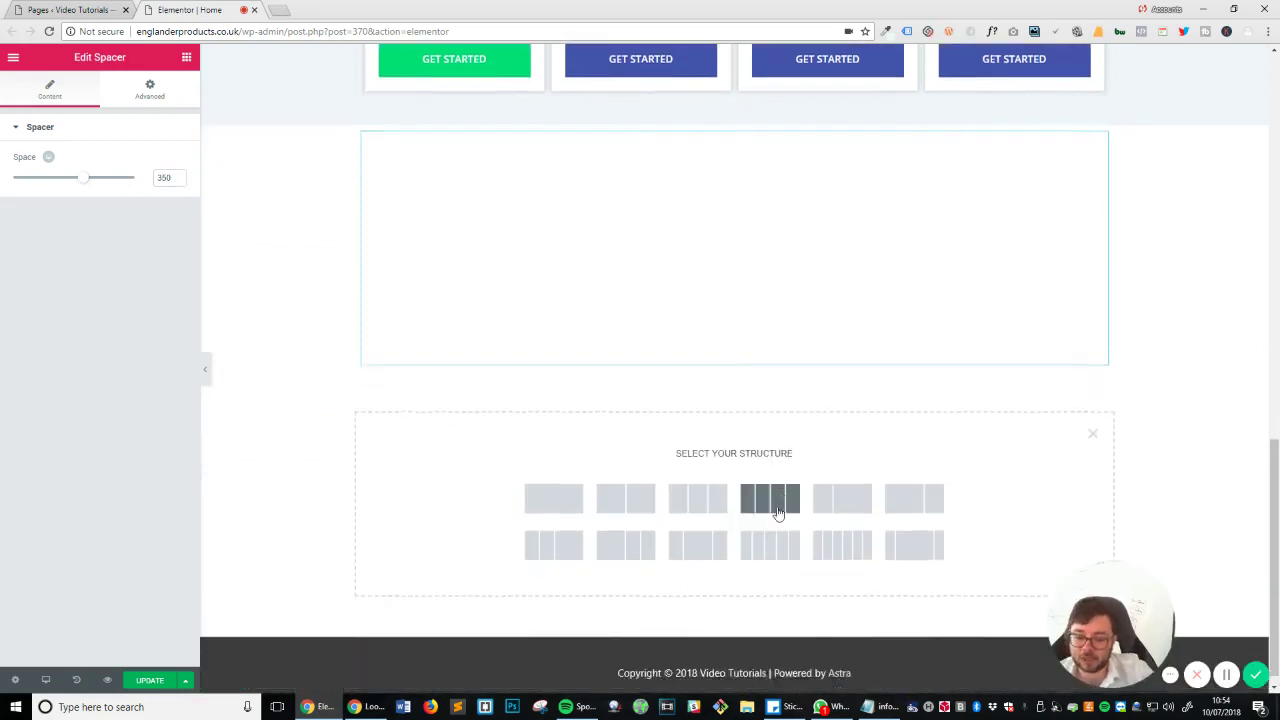
{"action": "scroll", "coordinate": [771, 513], "scroll_direction": "up", "scroll_amount": 3}
{"action": "scroll", "coordinate": [486, 189], "scroll_direction": "up", "scroll_amount": 2}
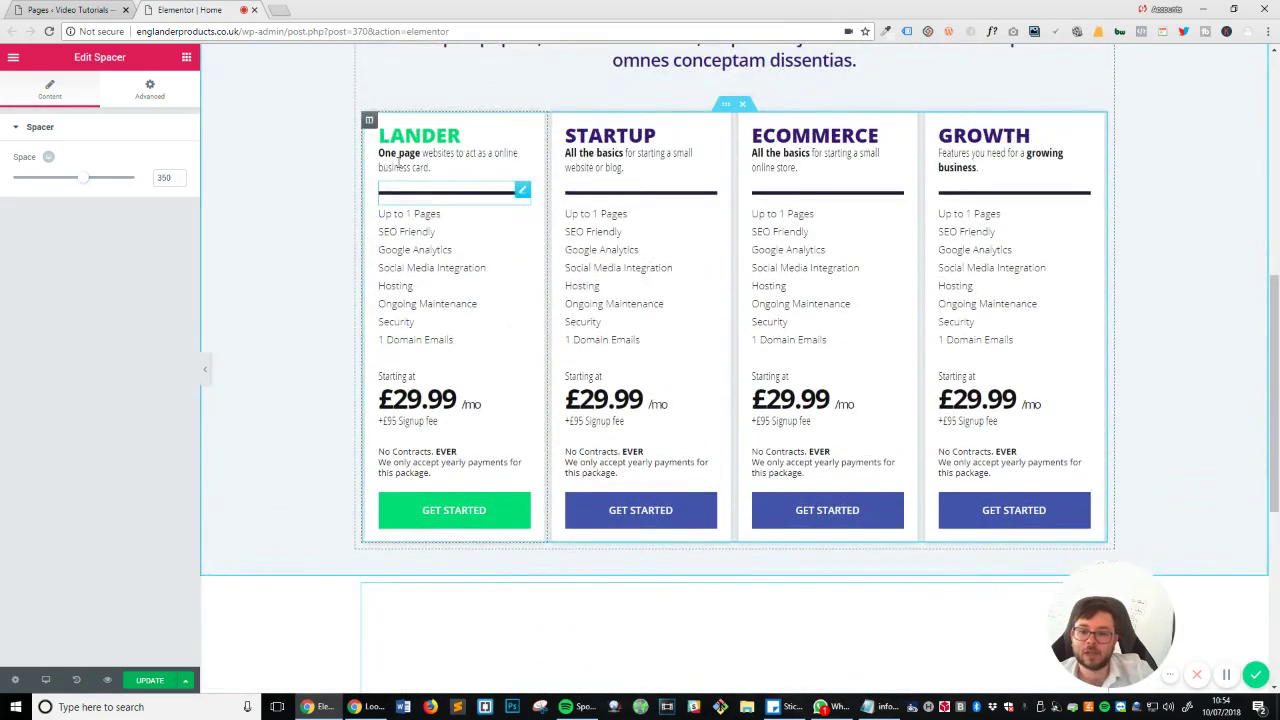
{"action": "scroll", "coordinate": [978, 228], "scroll_direction": "up", "scroll_amount": 2}
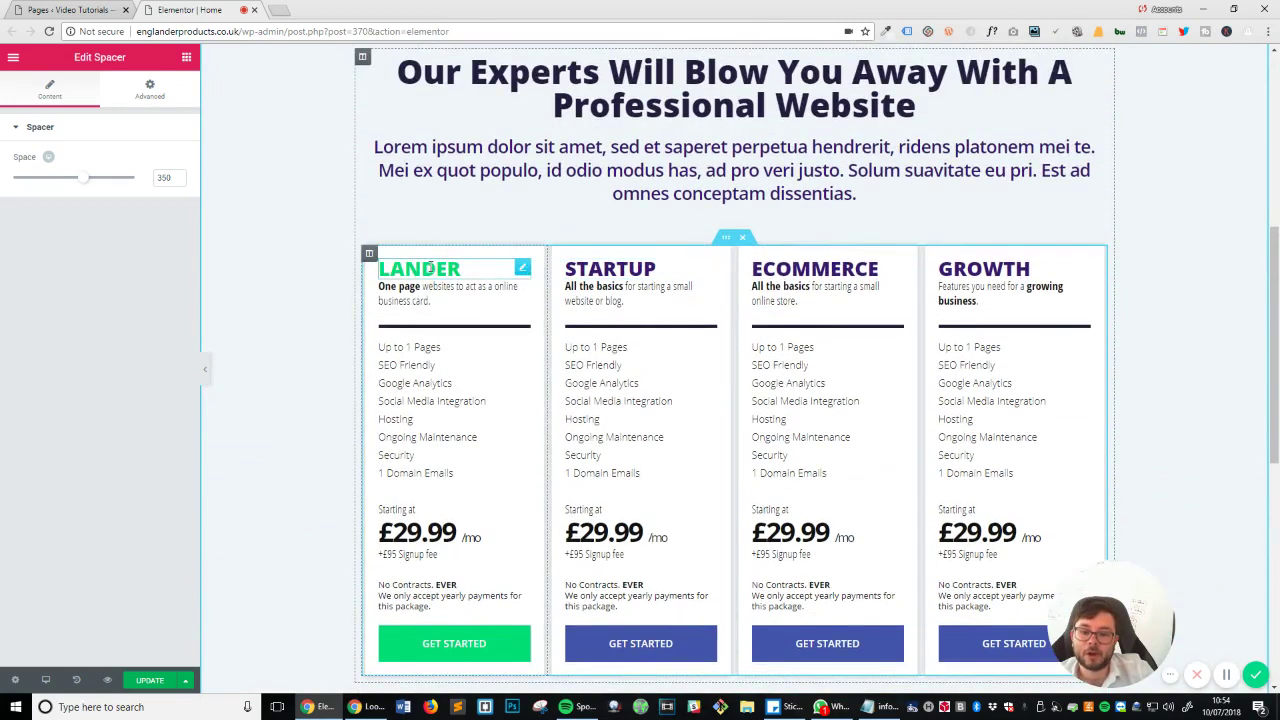
{"action": "scroll", "coordinate": [796, 370], "scroll_direction": "down", "scroll_amount": 5}
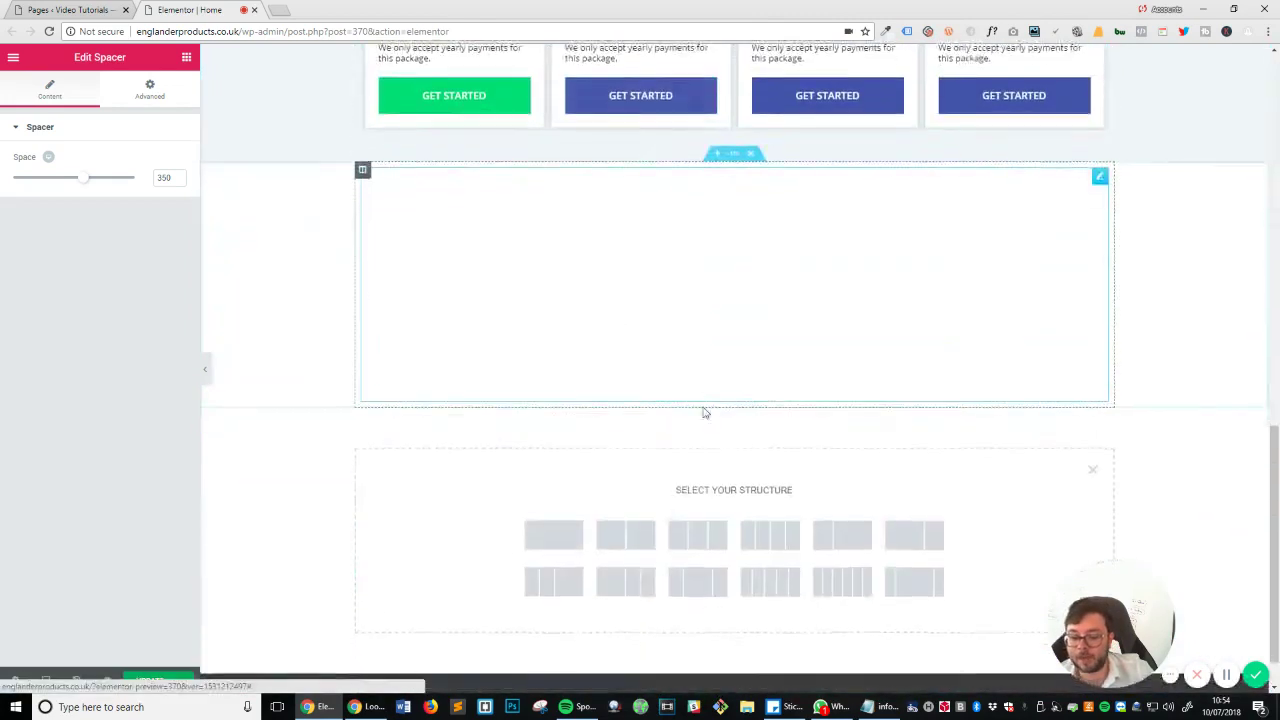
{"action": "left_click", "coordinate": [566, 479]}
{"action": "left_click", "coordinate": [186, 57]}
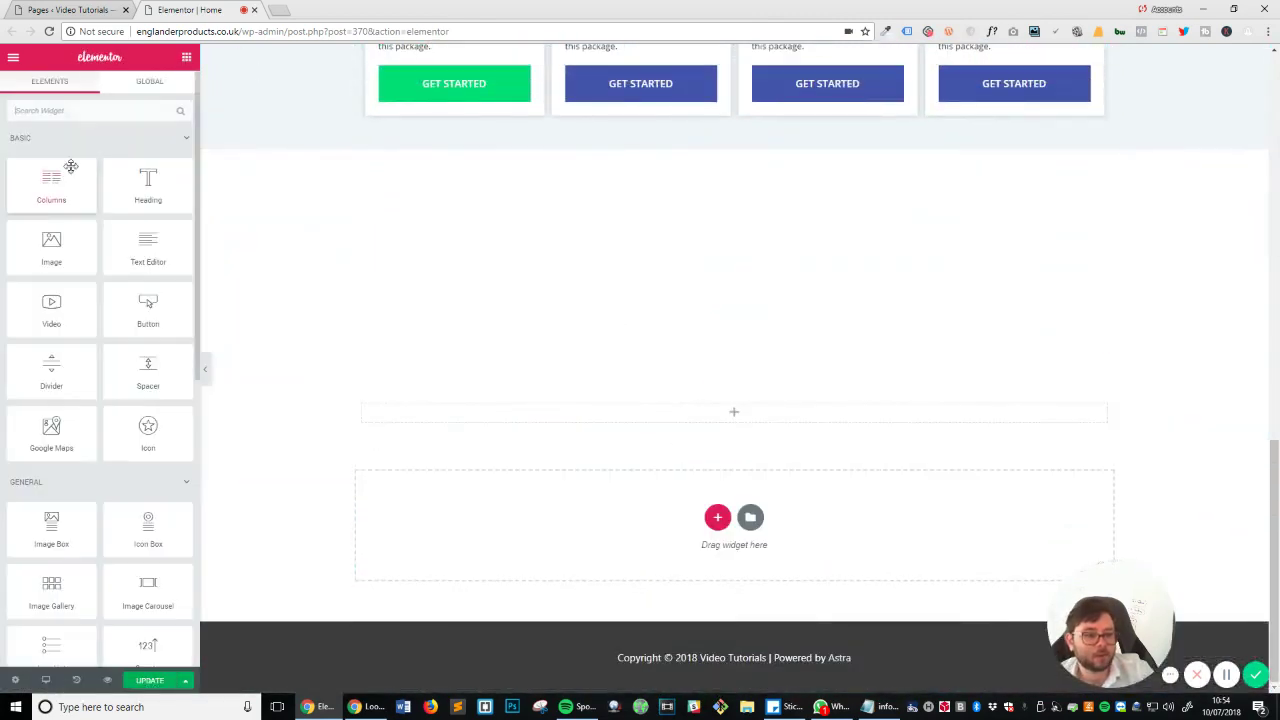
{"action": "left_click_drag", "start_coordinate": [51, 182], "coordinate": [768, 406]}
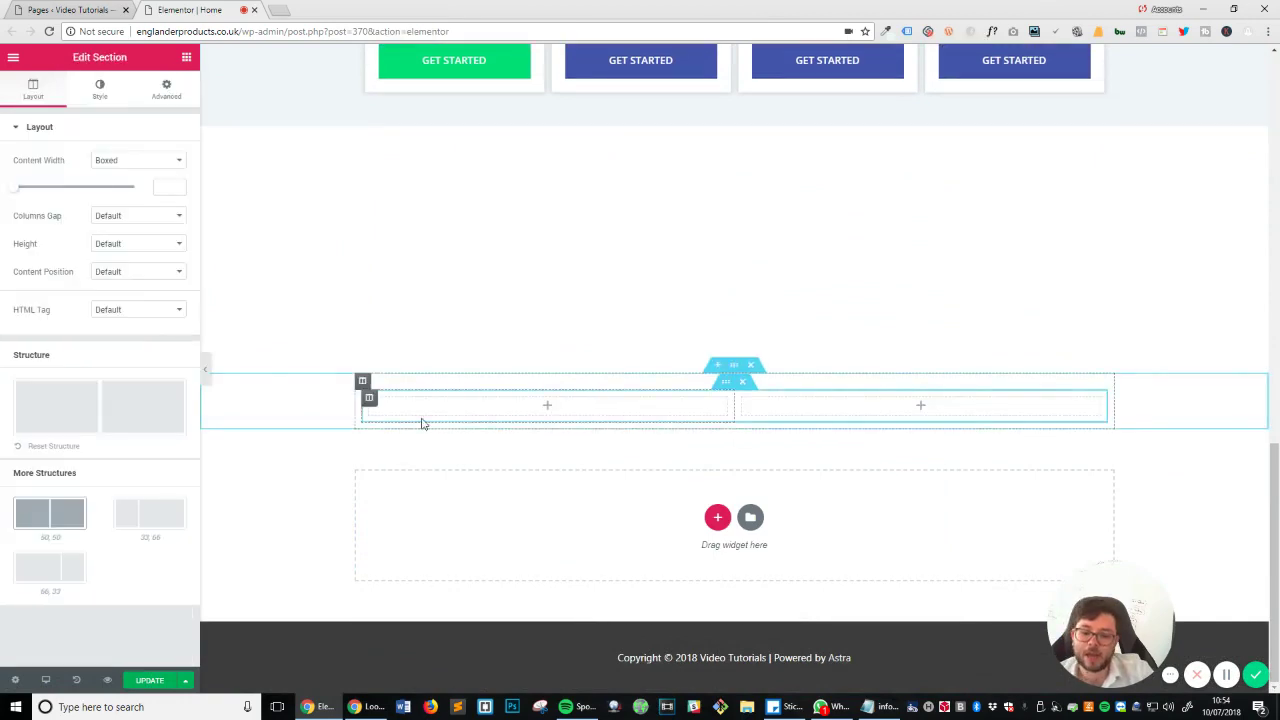
Duplicate the first inner column so the nested section has three columns.
{"action": "scroll", "coordinate": [632, 420], "scroll_direction": "up", "scroll_amount": 3}
{"action": "scroll", "coordinate": [650, 435], "scroll_direction": "up", "scroll_amount": 2}
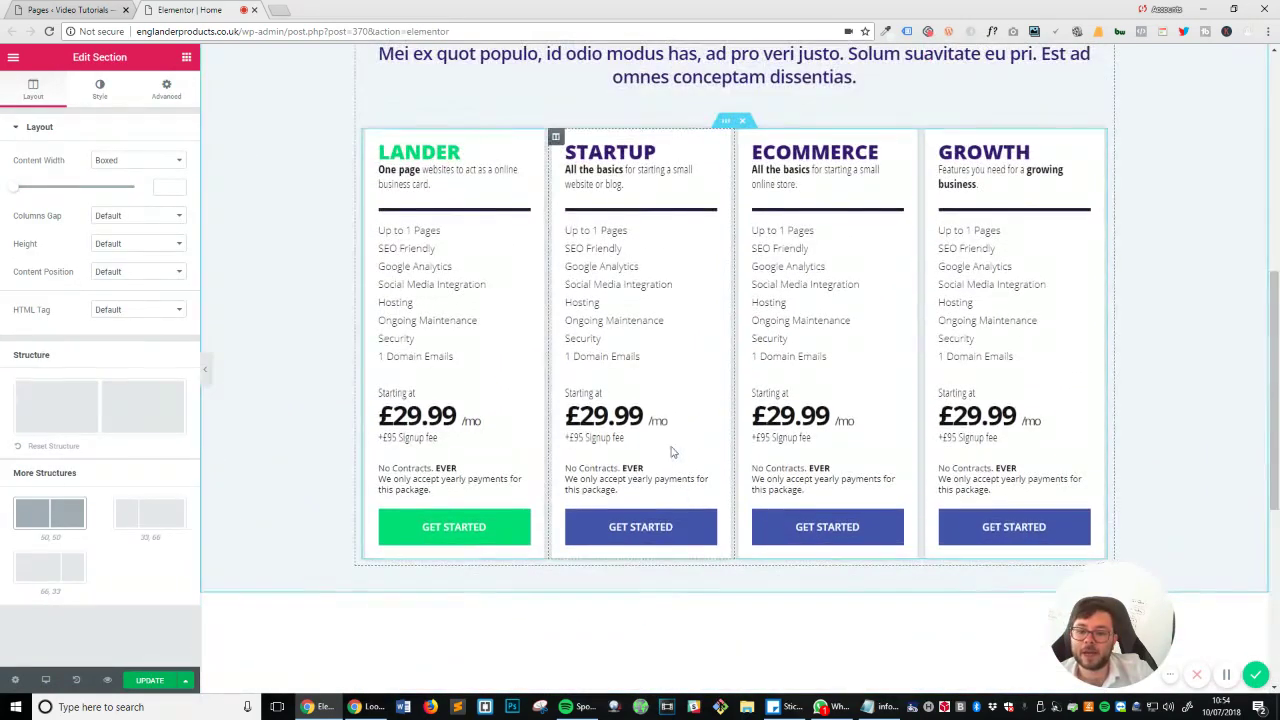
{"action": "scroll", "coordinate": [1048, 444], "scroll_direction": "down", "scroll_amount": 3}
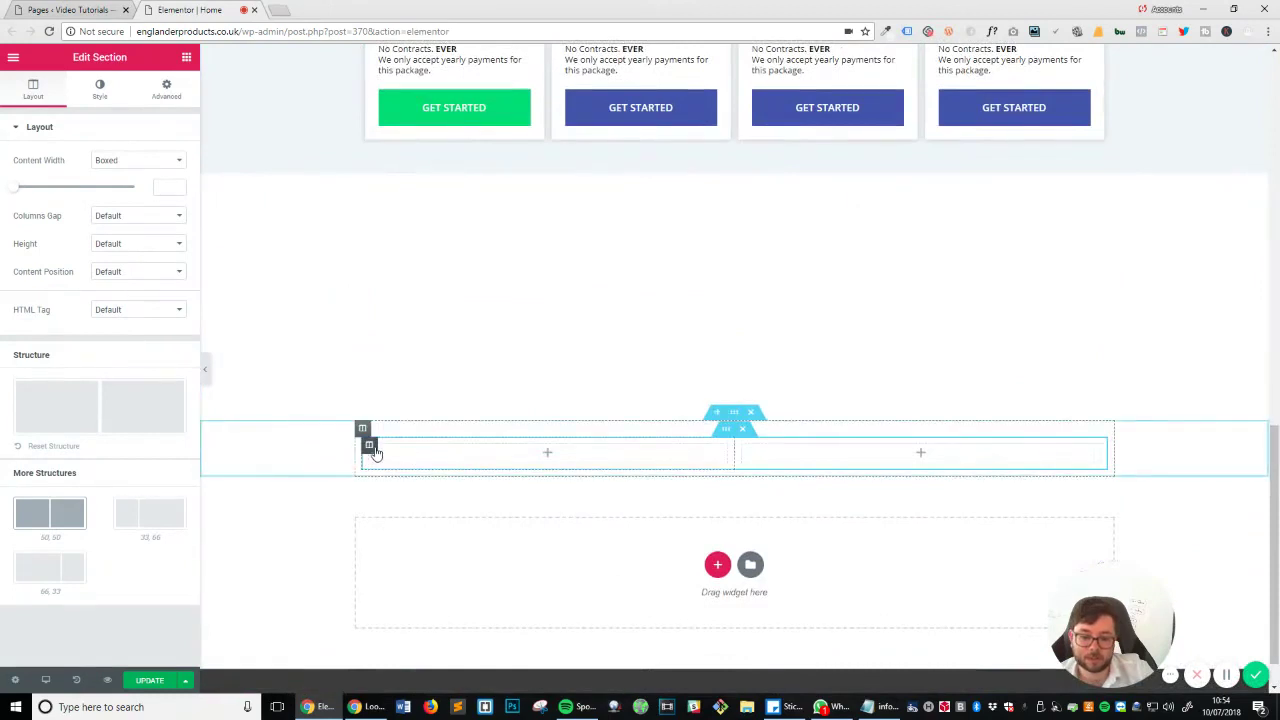
{"action": "right_click", "coordinate": [376, 452]}
{"action": "left_click", "coordinate": [433, 484]}
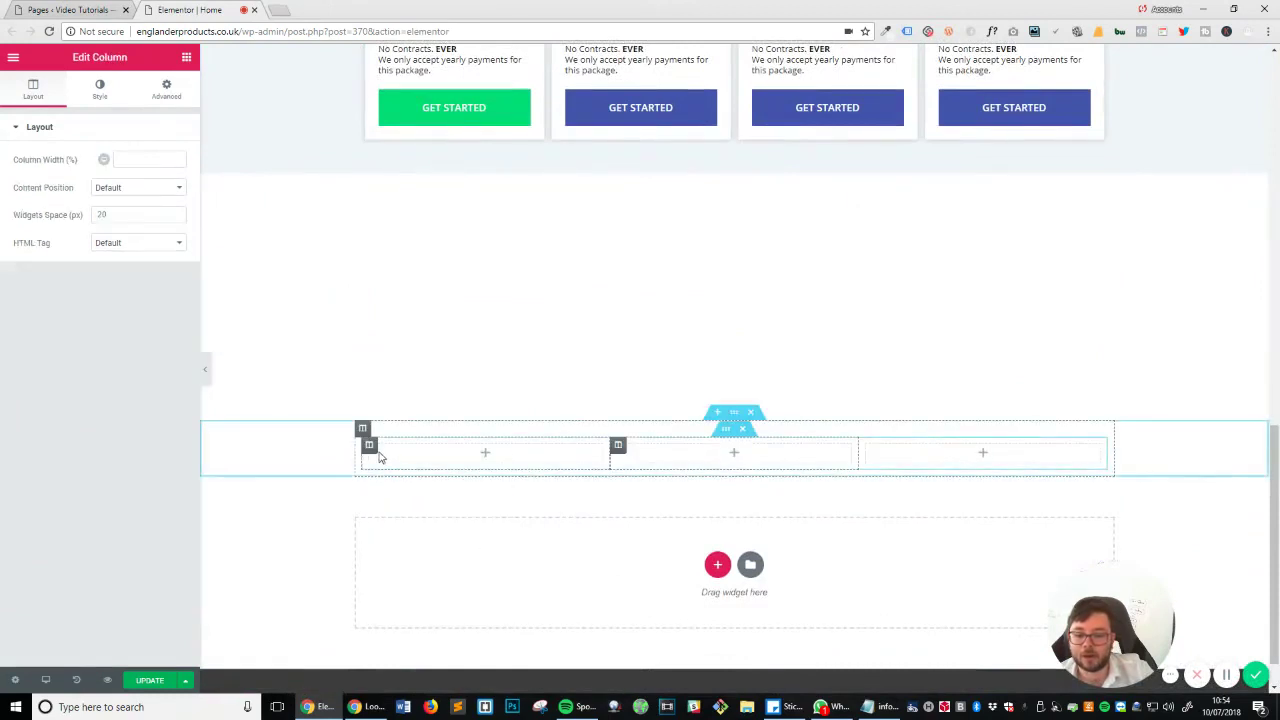
Duplicate the first inner column to make four columns, and give the first column a classic white background.
{"action": "right_click", "coordinate": [376, 455]}
{"action": "left_click", "coordinate": [428, 506]}
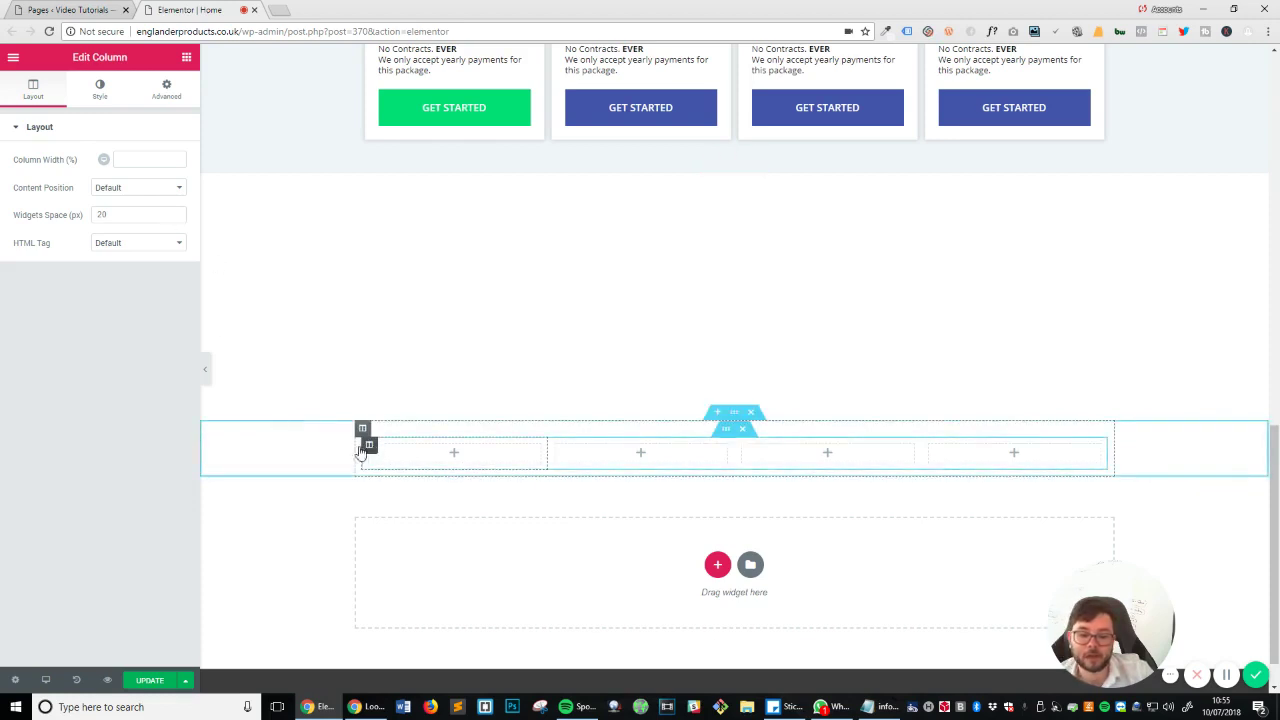
{"action": "left_click", "coordinate": [100, 95]}
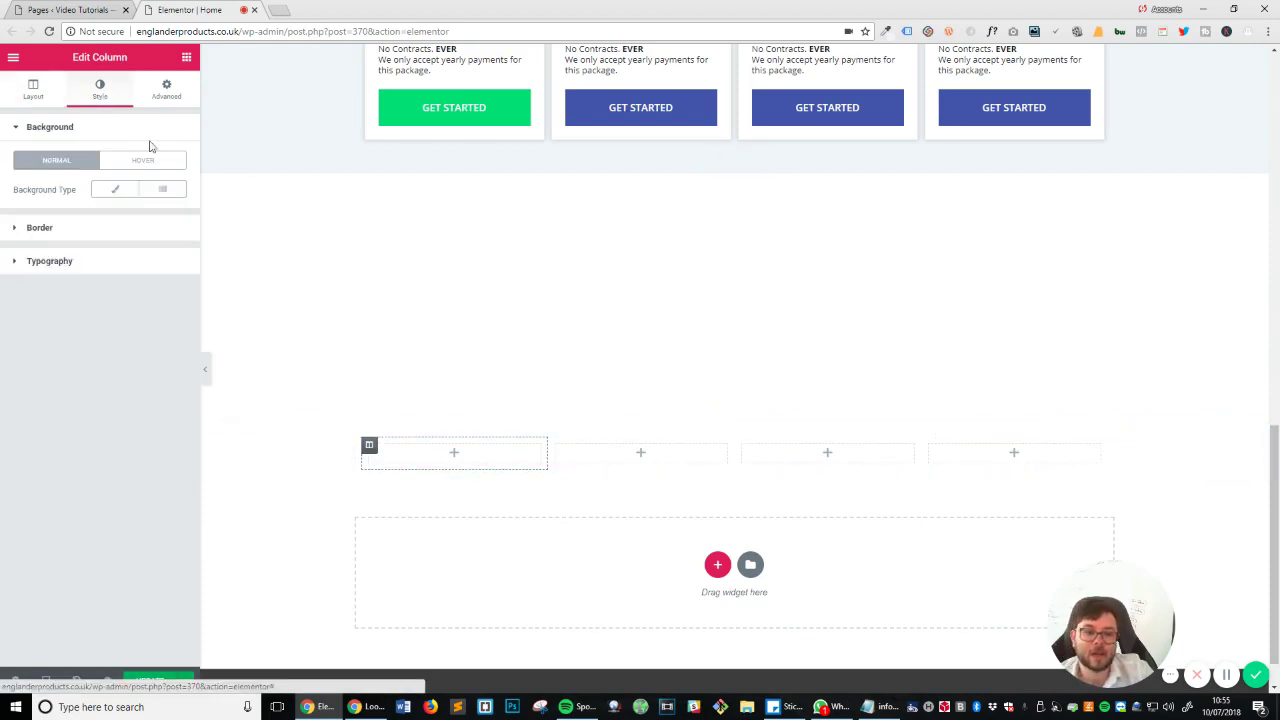
{"action": "left_click", "coordinate": [118, 190]}
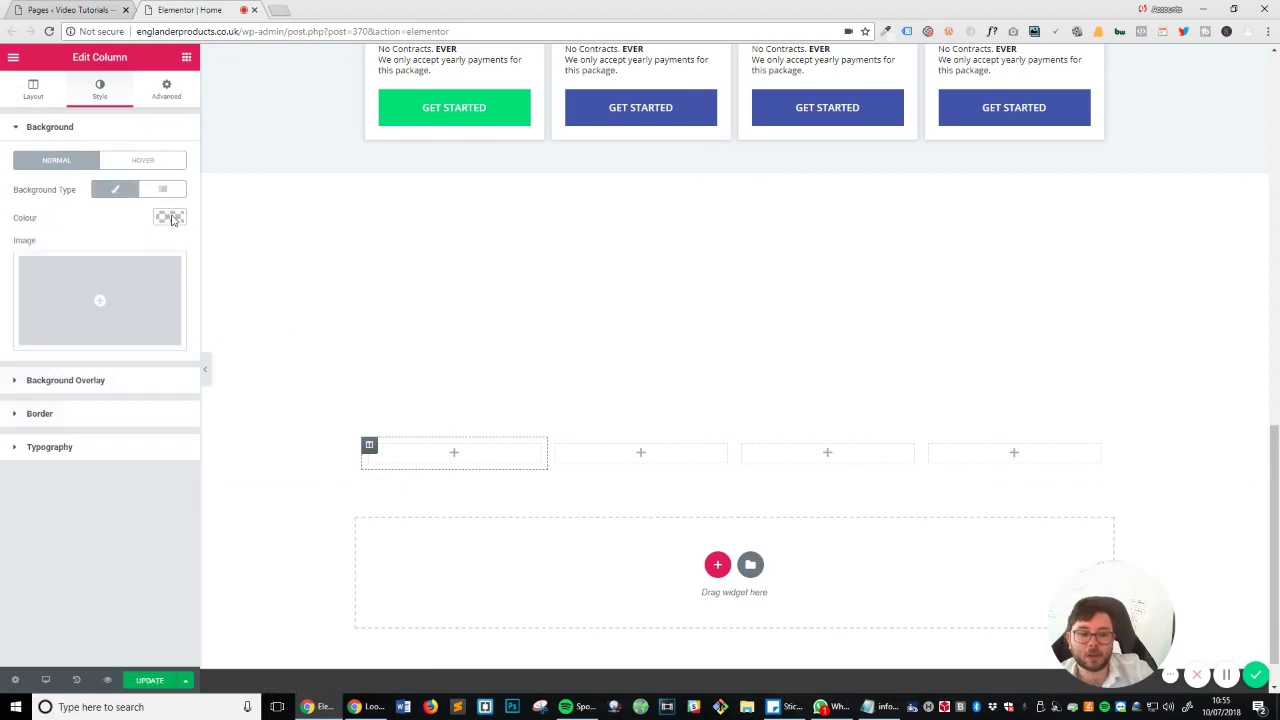
{"action": "left_click", "coordinate": [170, 218]}
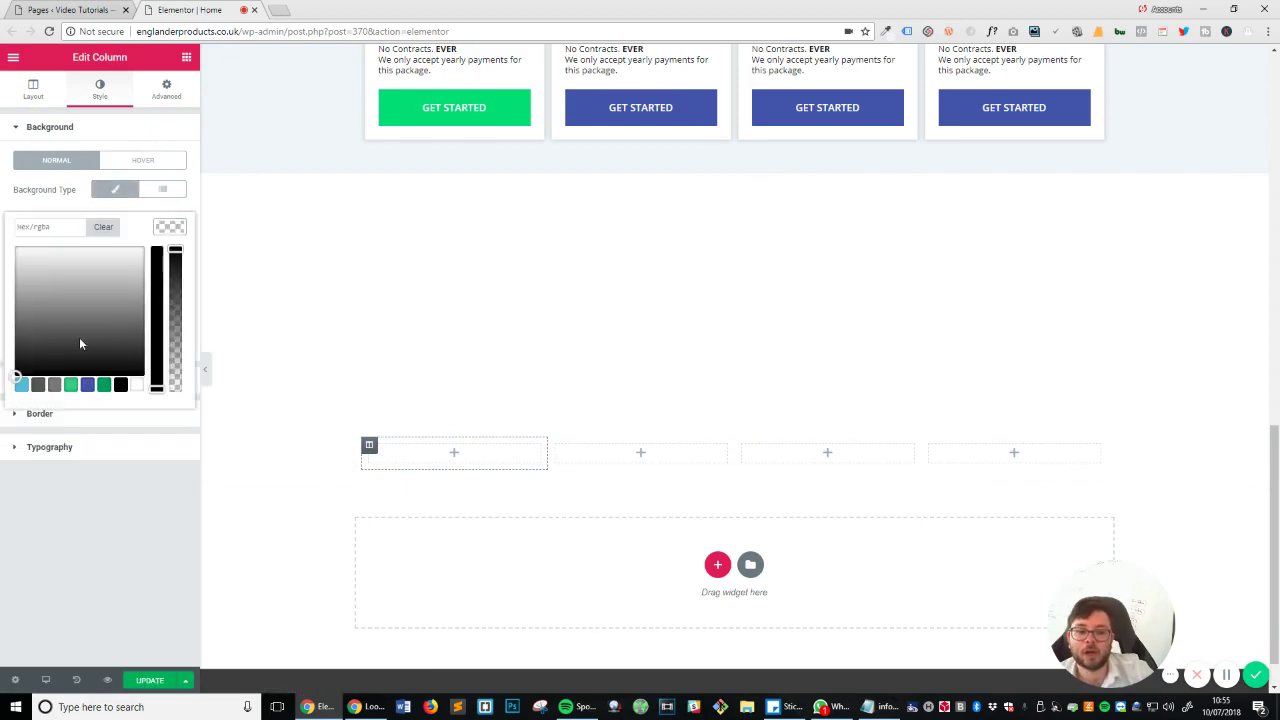
{"action": "left_click", "coordinate": [90, 508]}
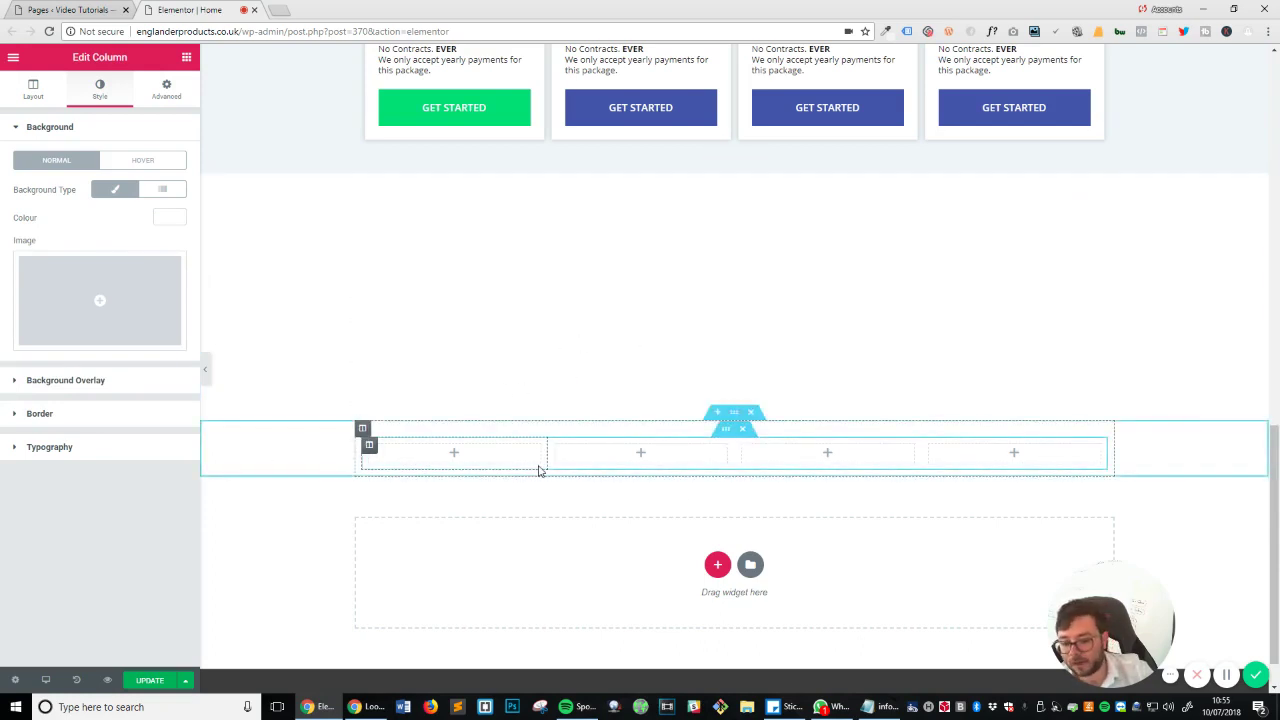
Copy the background colour code of the existing pricing table section.
{"action": "scroll", "coordinate": [300, 468], "scroll_direction": "up", "scroll_amount": 8}
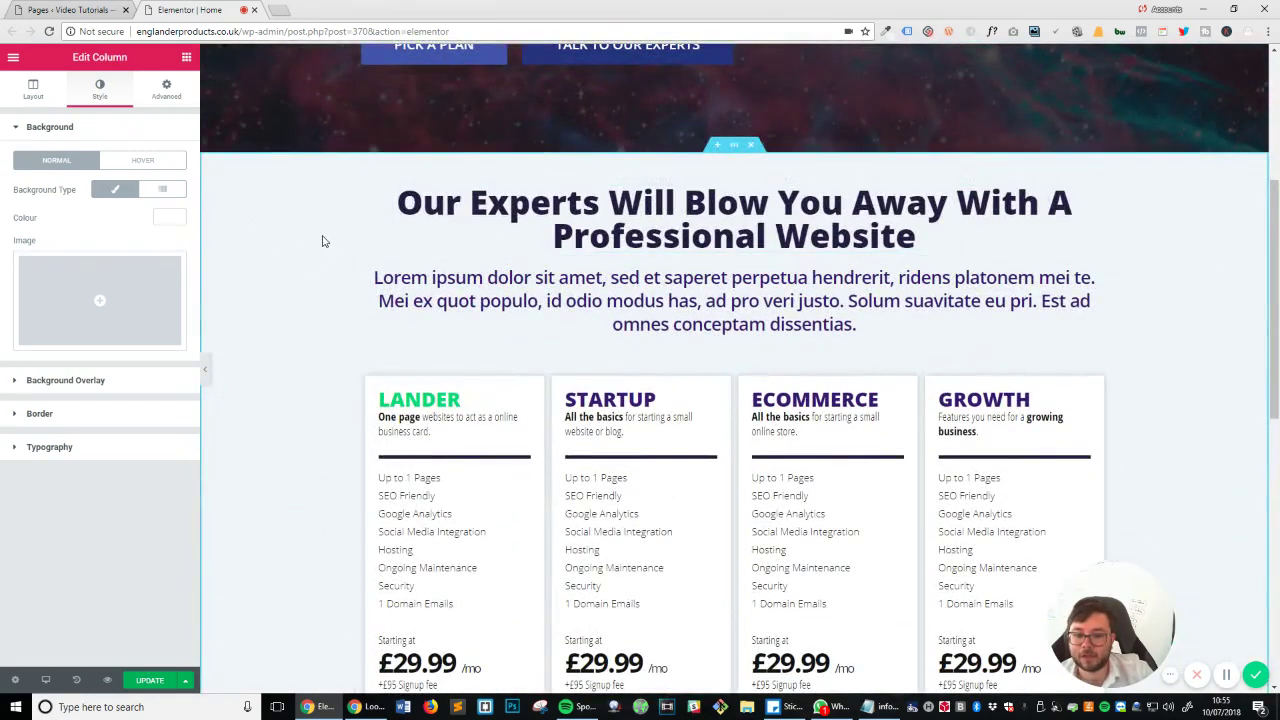
{"action": "right_click", "coordinate": [256, 229]}
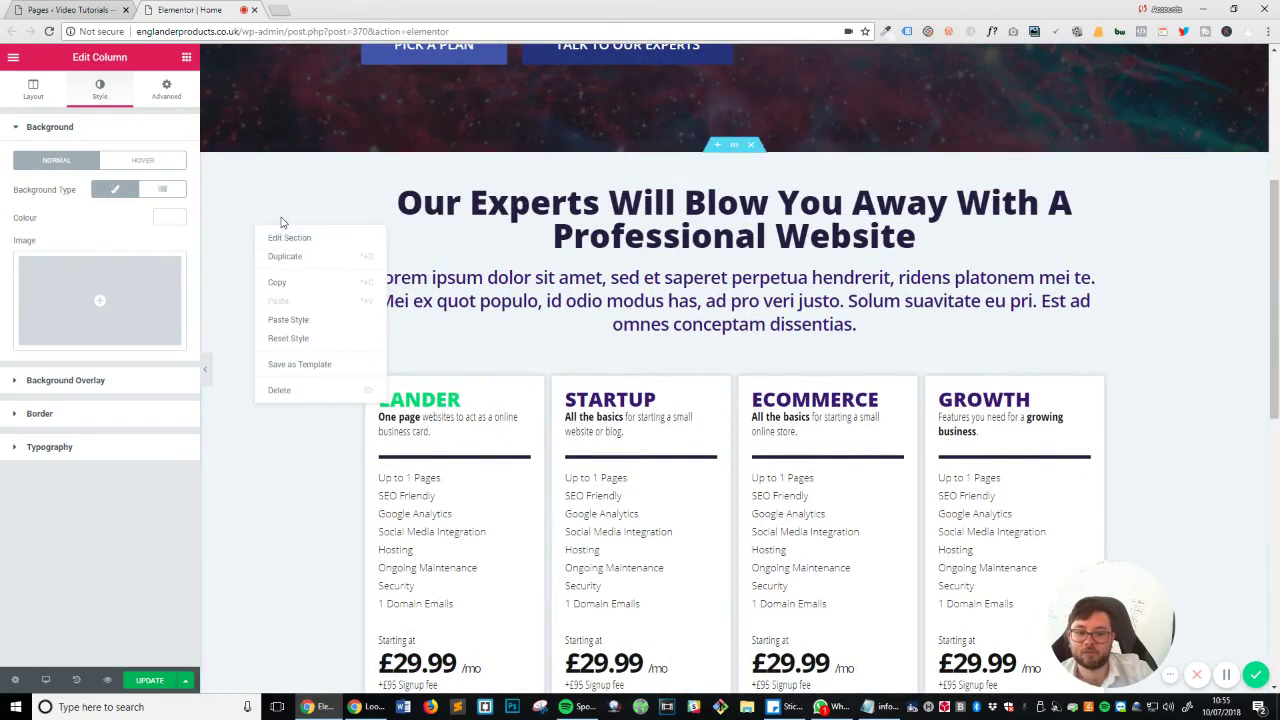
{"action": "right_click", "coordinate": [282, 218]}
{"action": "left_click", "coordinate": [282, 233]}
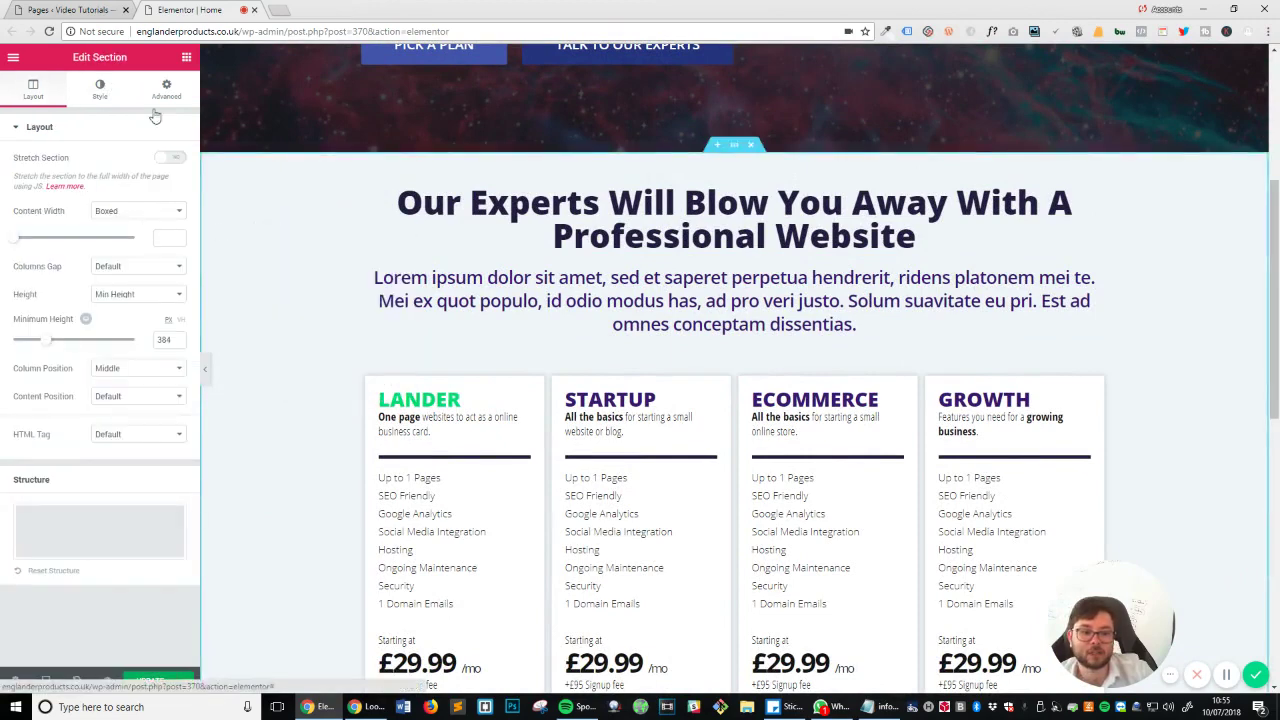
{"action": "left_click", "coordinate": [110, 88]}
{"action": "left_click", "coordinate": [175, 225]}
{"action": "left_click_drag", "start_coordinate": [60, 226], "coordinate": [10, 227]}
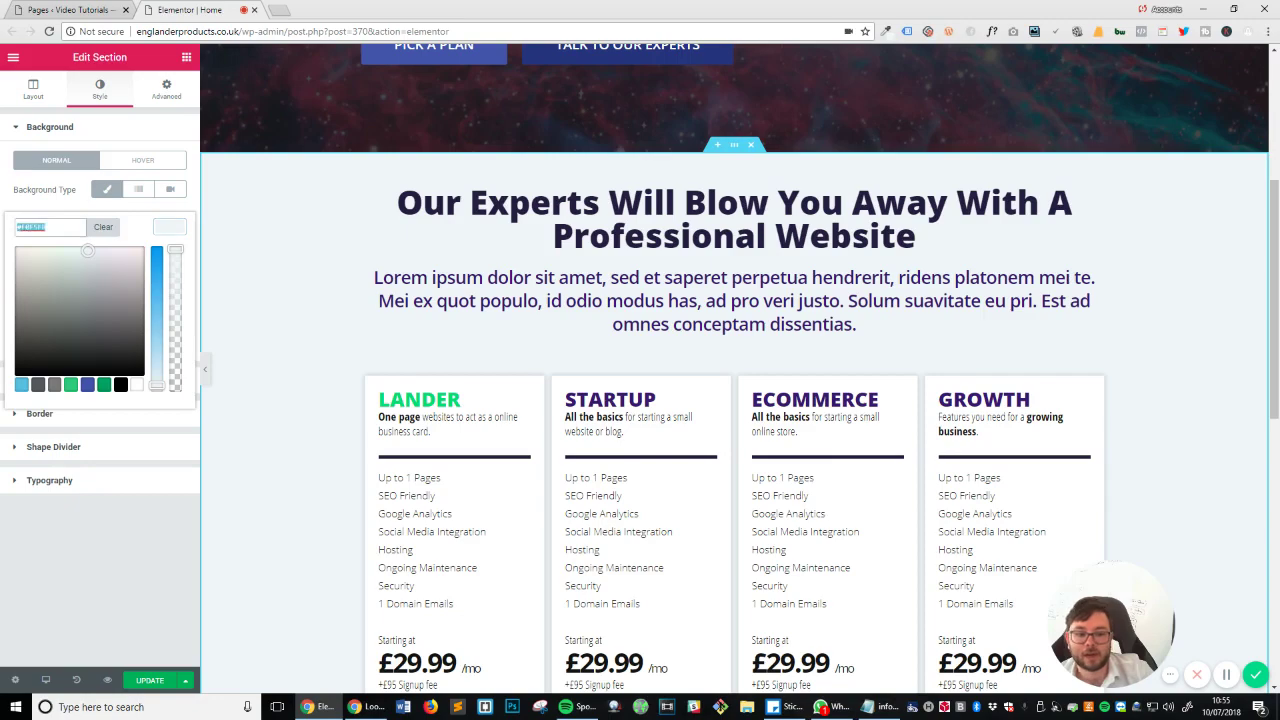
Give the new four-column section below the spacer a classic background with the colour #f0f5f8.
{"action": "scroll", "coordinate": [286, 428], "scroll_direction": "down", "scroll_amount": 6}
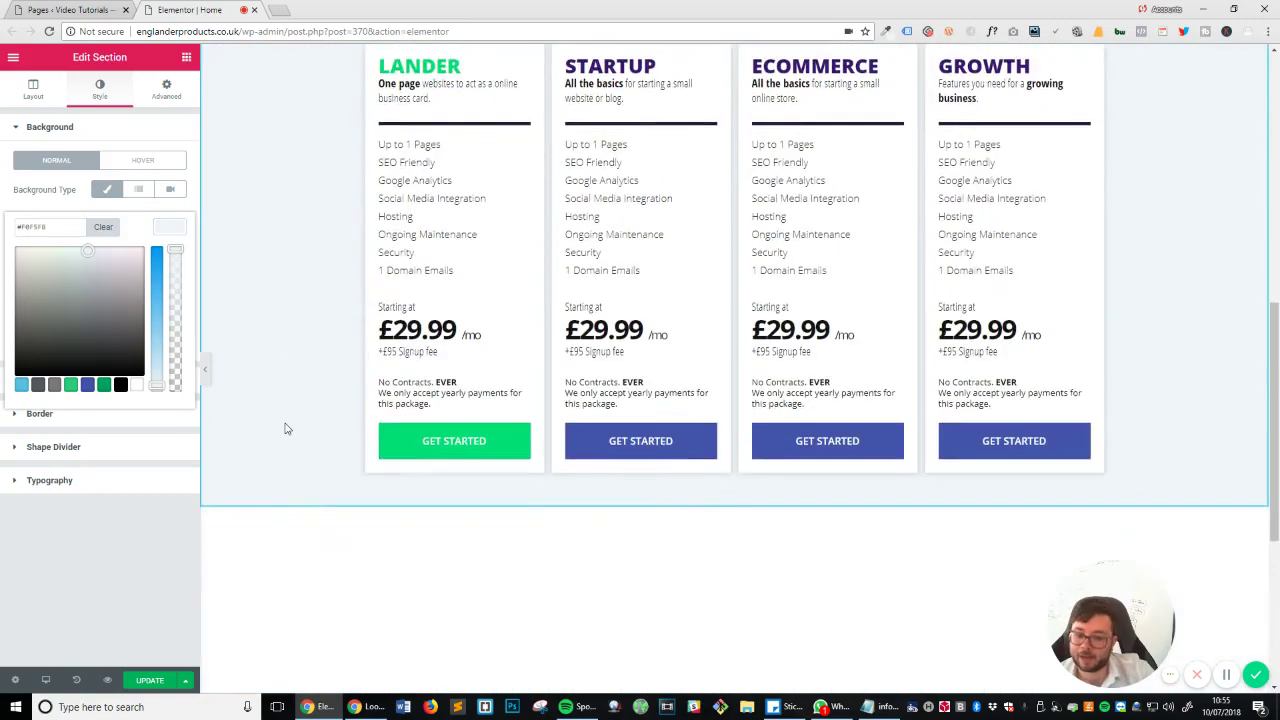
{"action": "scroll", "coordinate": [563, 464], "scroll_direction": "down", "scroll_amount": 1}
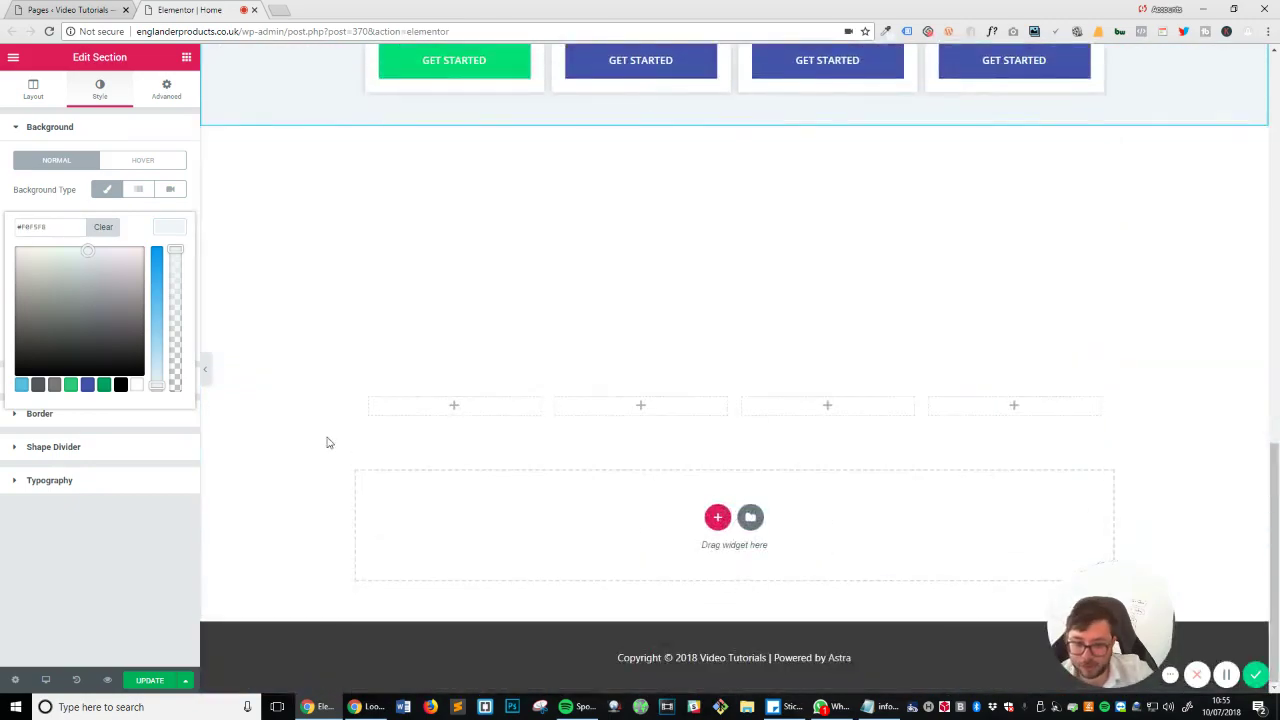
{"action": "right_click", "coordinate": [250, 401]}
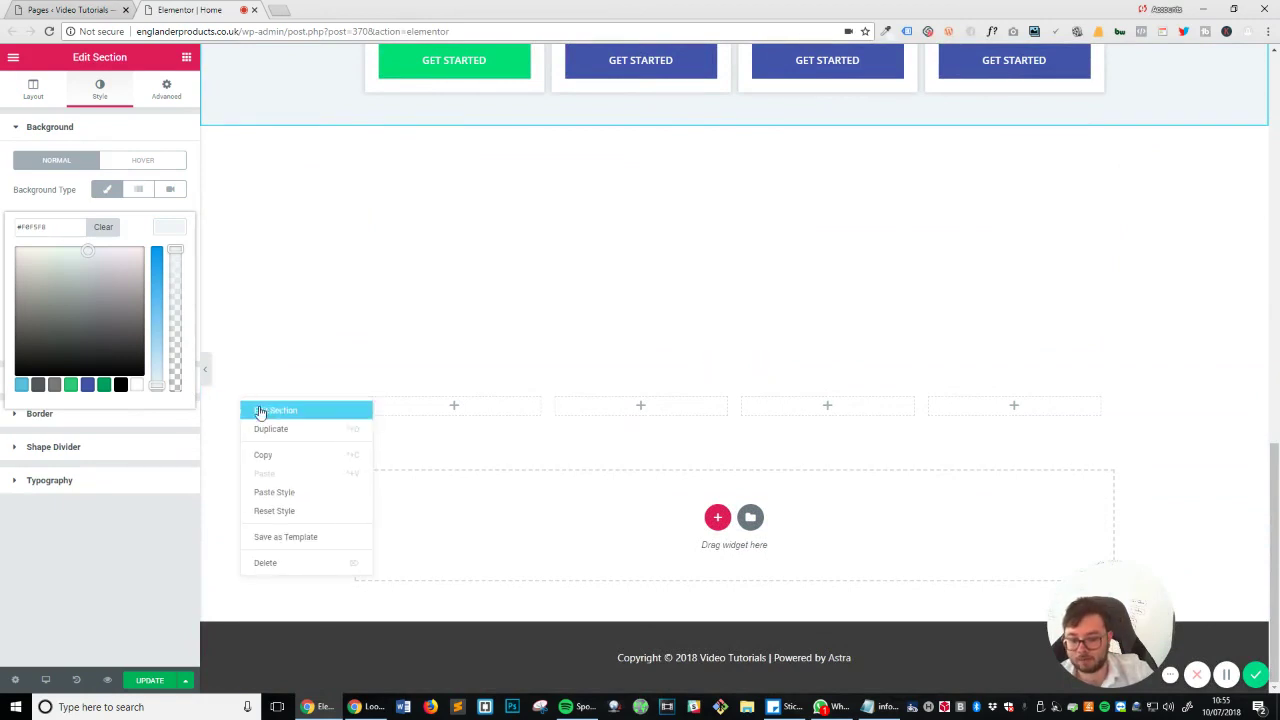
{"action": "left_click", "coordinate": [268, 411]}
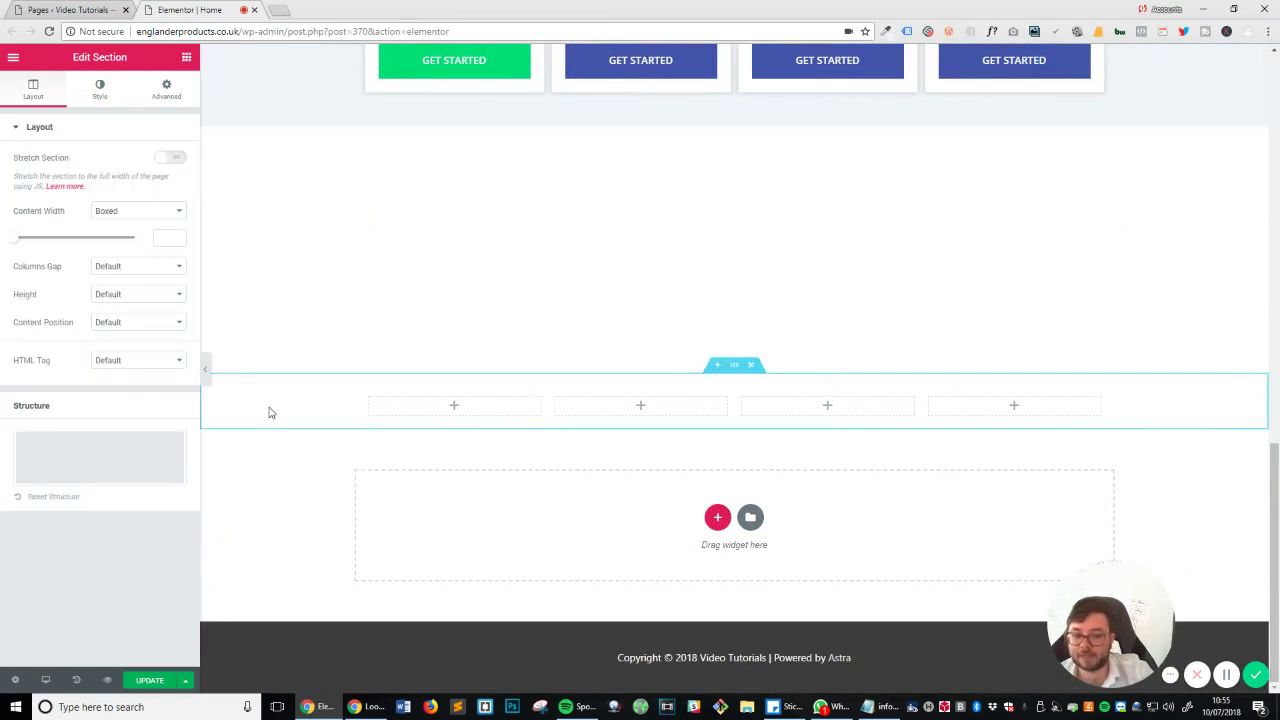
{"action": "left_click", "coordinate": [108, 92]}
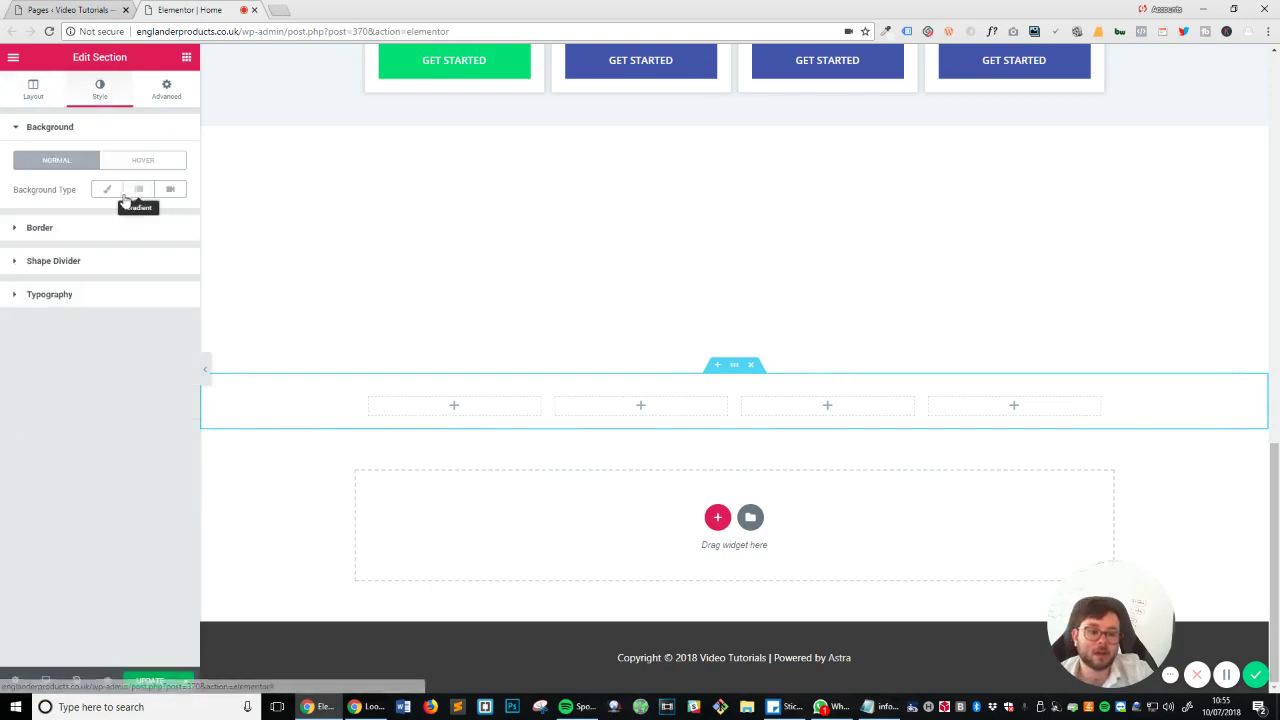
{"action": "left_click", "coordinate": [107, 189]}
{"action": "left_click", "coordinate": [181, 219]}
{"action": "left_click", "coordinate": [66, 226]}
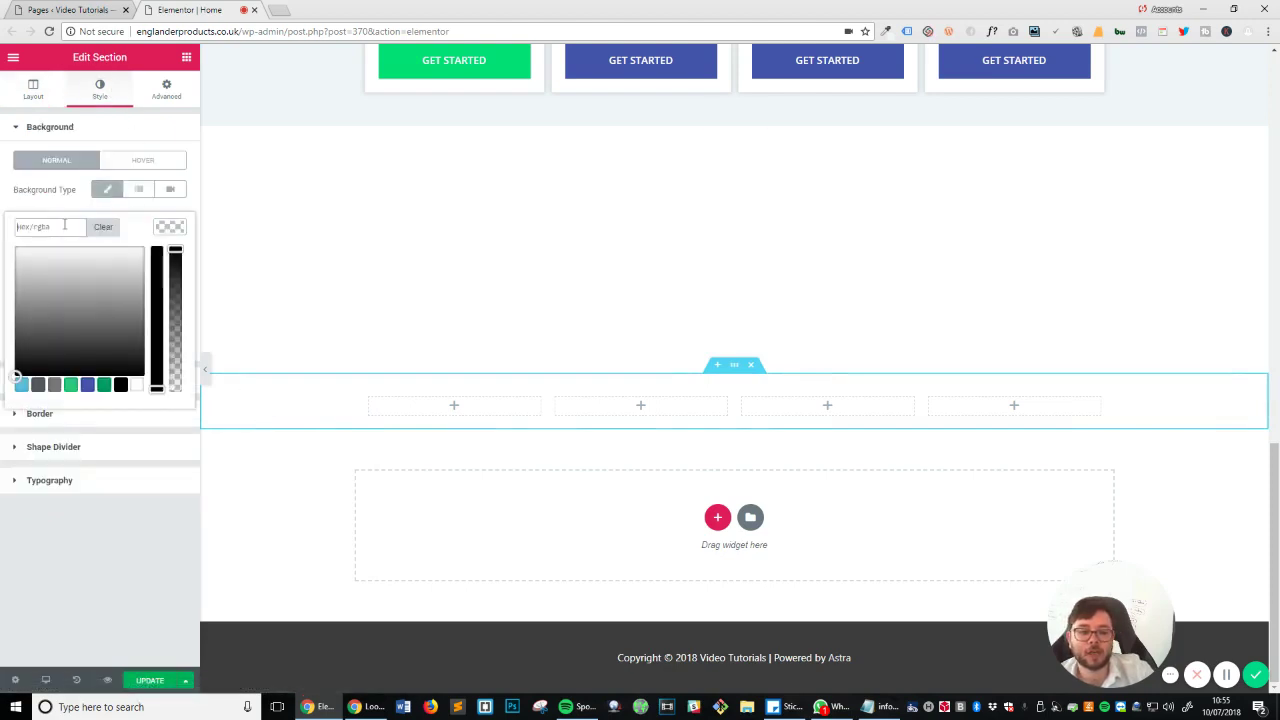
{"action": "type", "text": "#f0f5f8"}
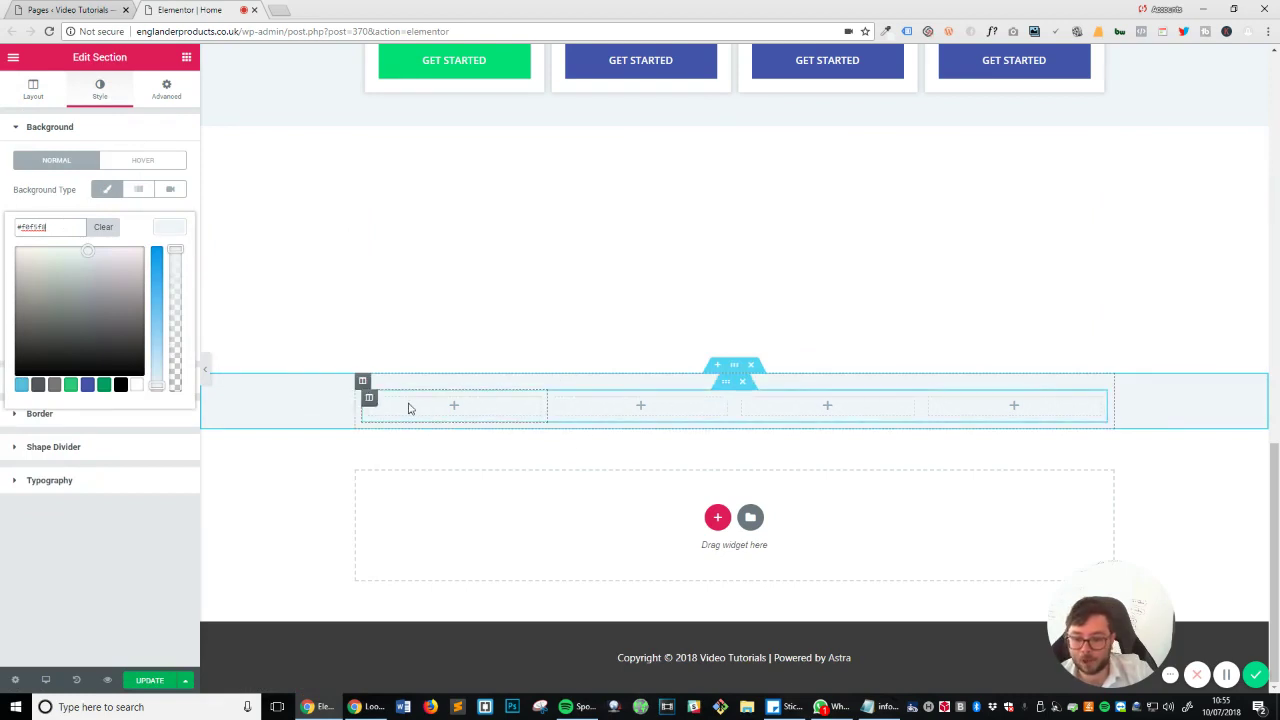
Place a Heading widget in the first inner column of the new section.
{"action": "left_click", "coordinate": [388, 406]}
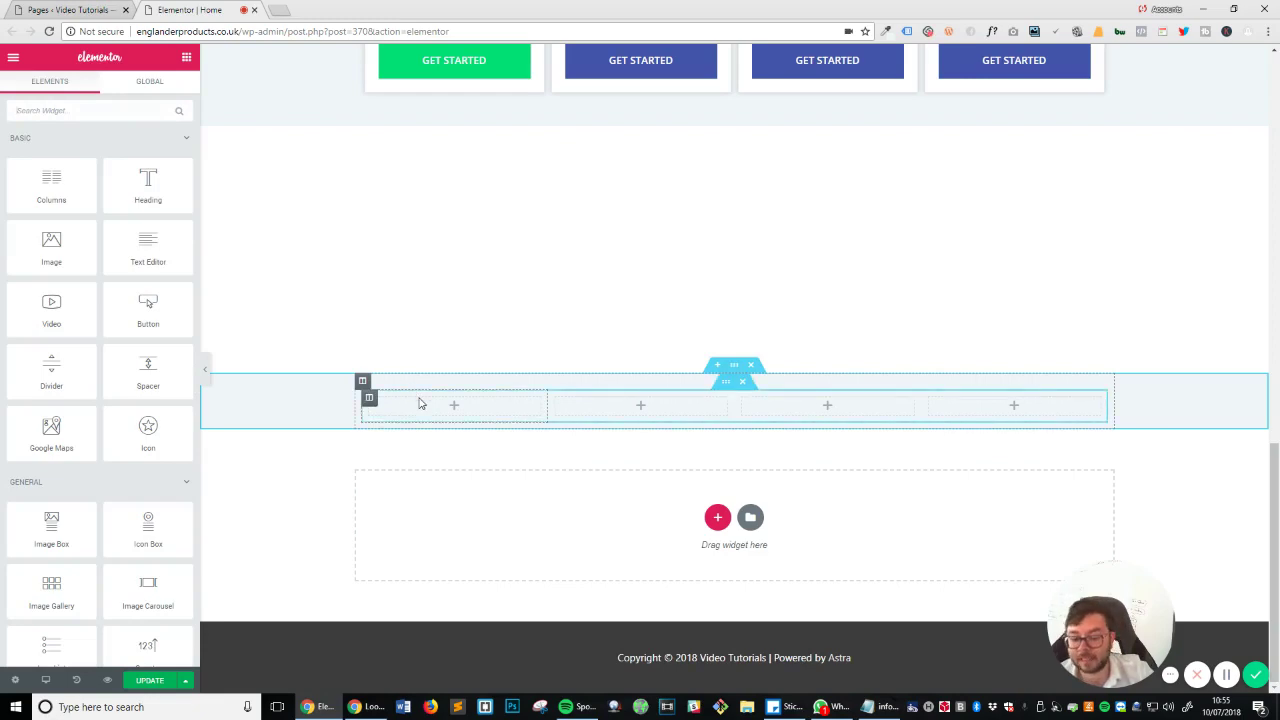
{"action": "scroll", "coordinate": [418, 405], "scroll_direction": "up", "scroll_amount": 3}
{"action": "scroll", "coordinate": [418, 408], "scroll_direction": "down", "scroll_amount": 2}
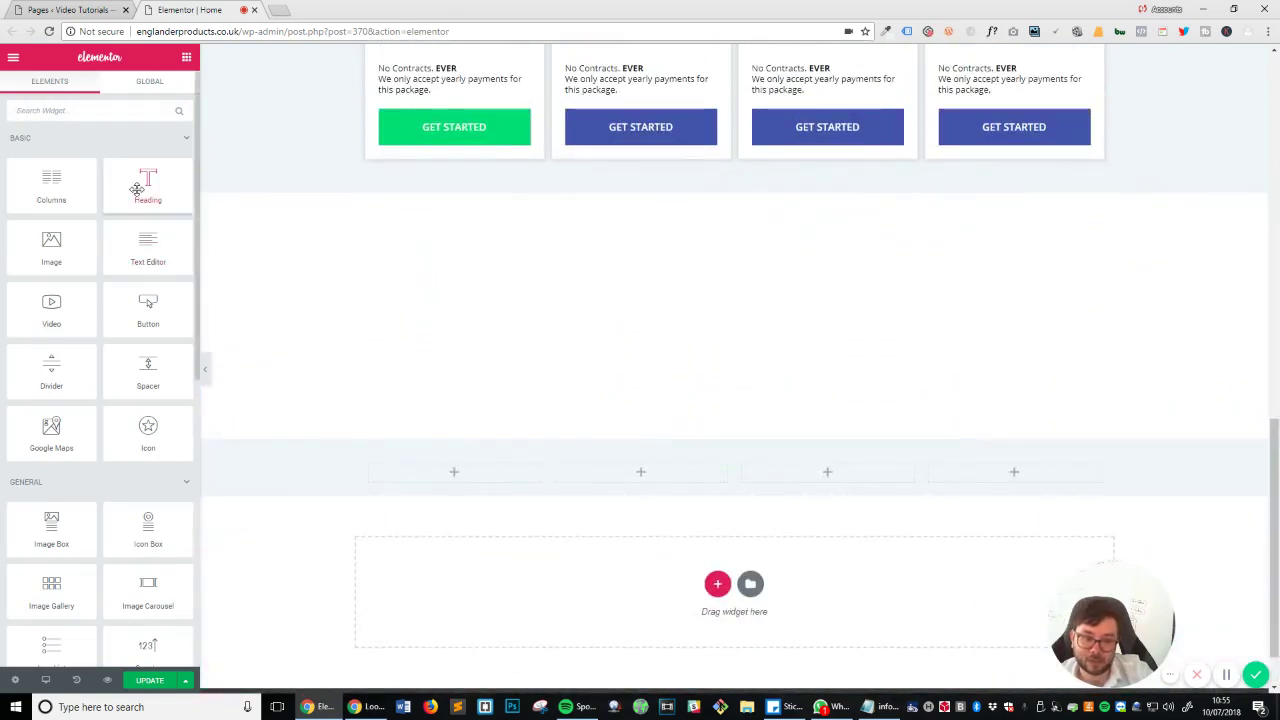
{"action": "left_click_drag", "start_coordinate": [137, 188], "coordinate": [460, 471]}
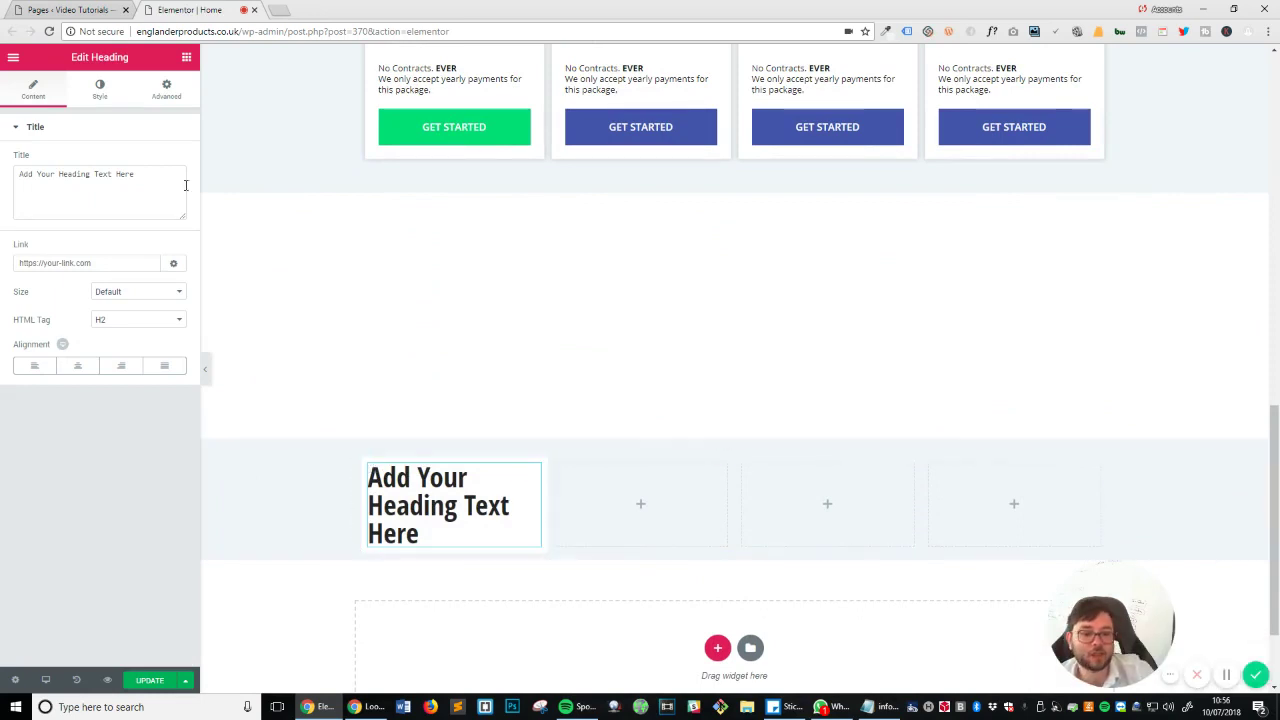
Set the new heading's font family to Open Sans and its weight to 800.
{"action": "left_click", "coordinate": [100, 90]}
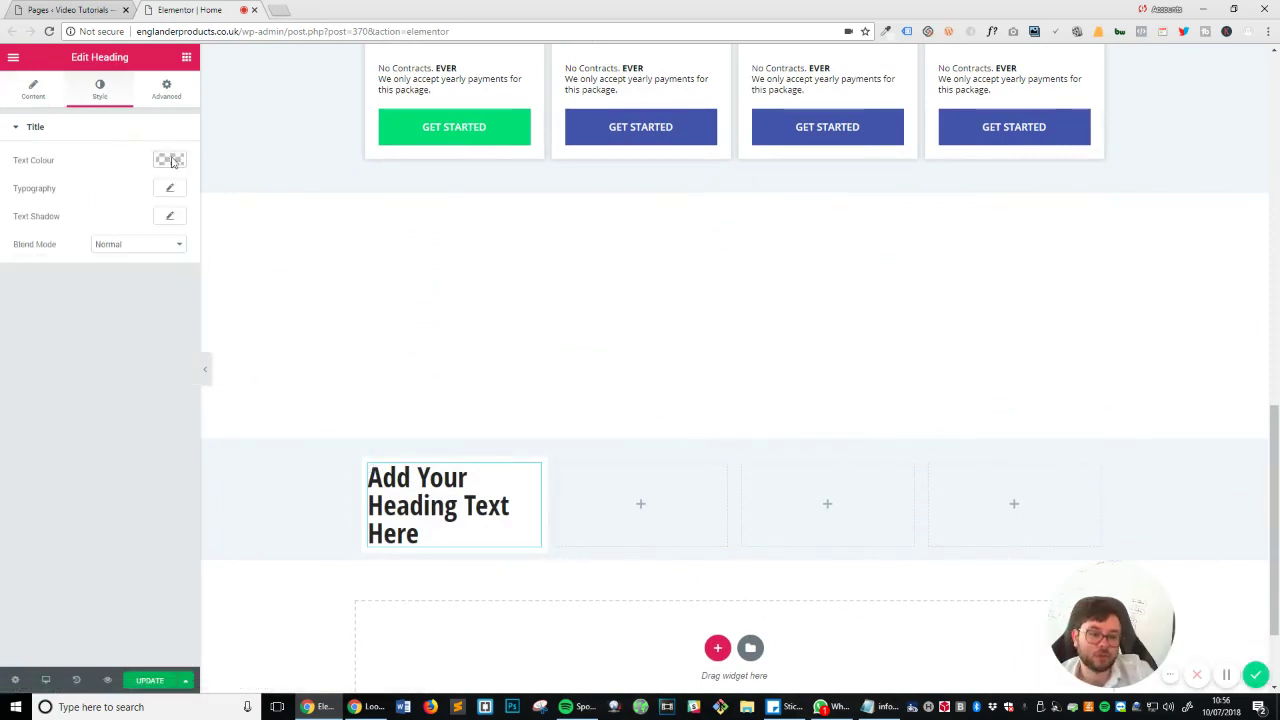
{"action": "left_click", "coordinate": [169, 188]}
{"action": "left_click", "coordinate": [148, 224]}
{"action": "type", "text": "o"}
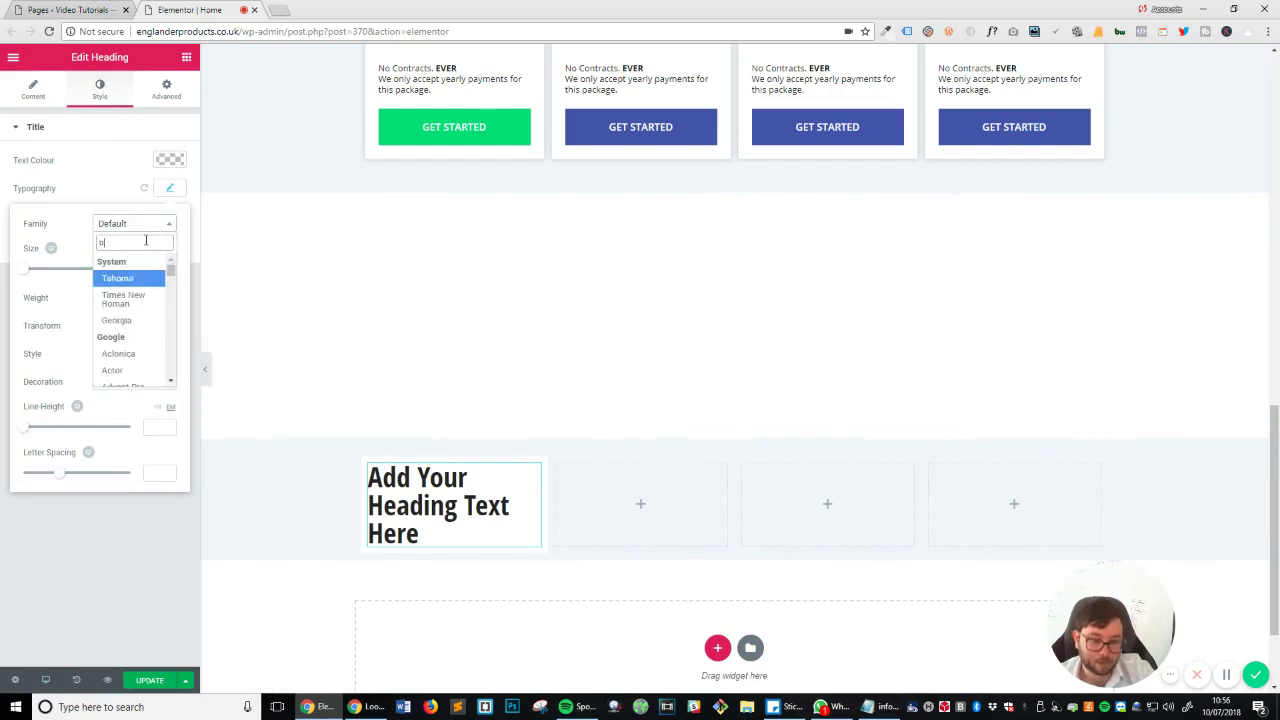
{"action": "type", "text": "pen"}
{"action": "key", "text": "Return"}
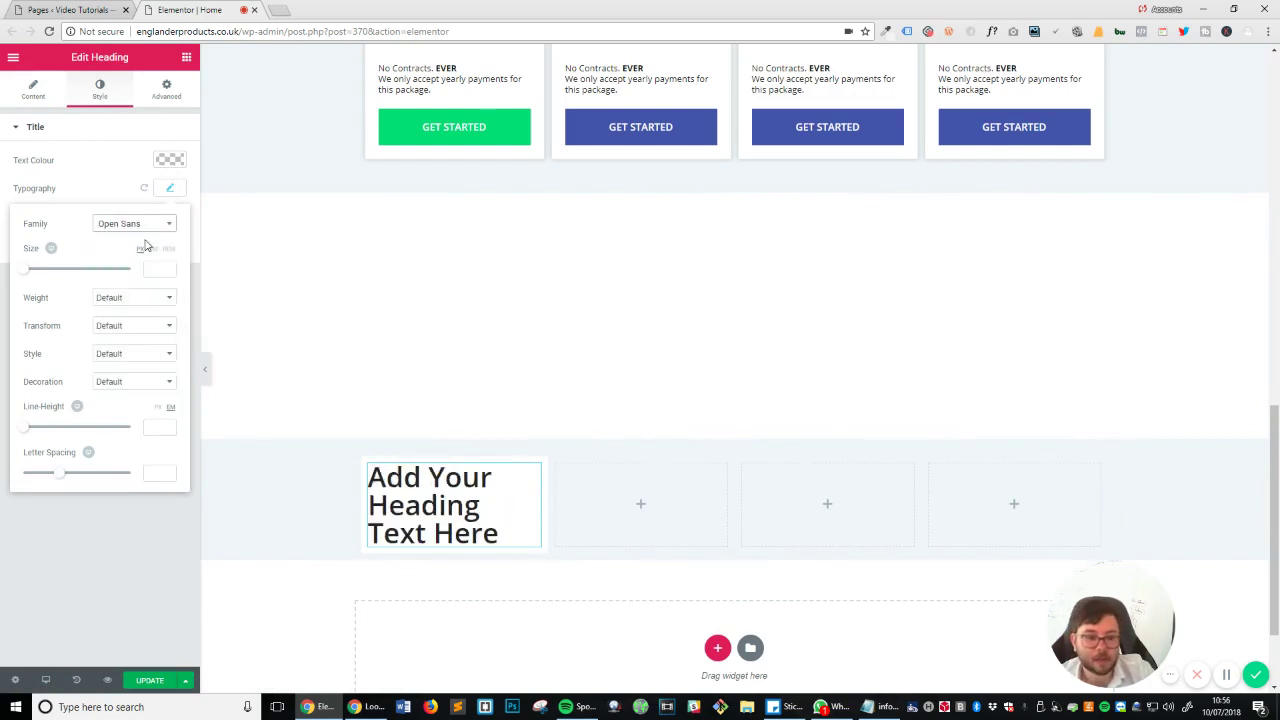
{"action": "left_click", "coordinate": [140, 304]}
{"action": "left_click", "coordinate": [131, 400]}
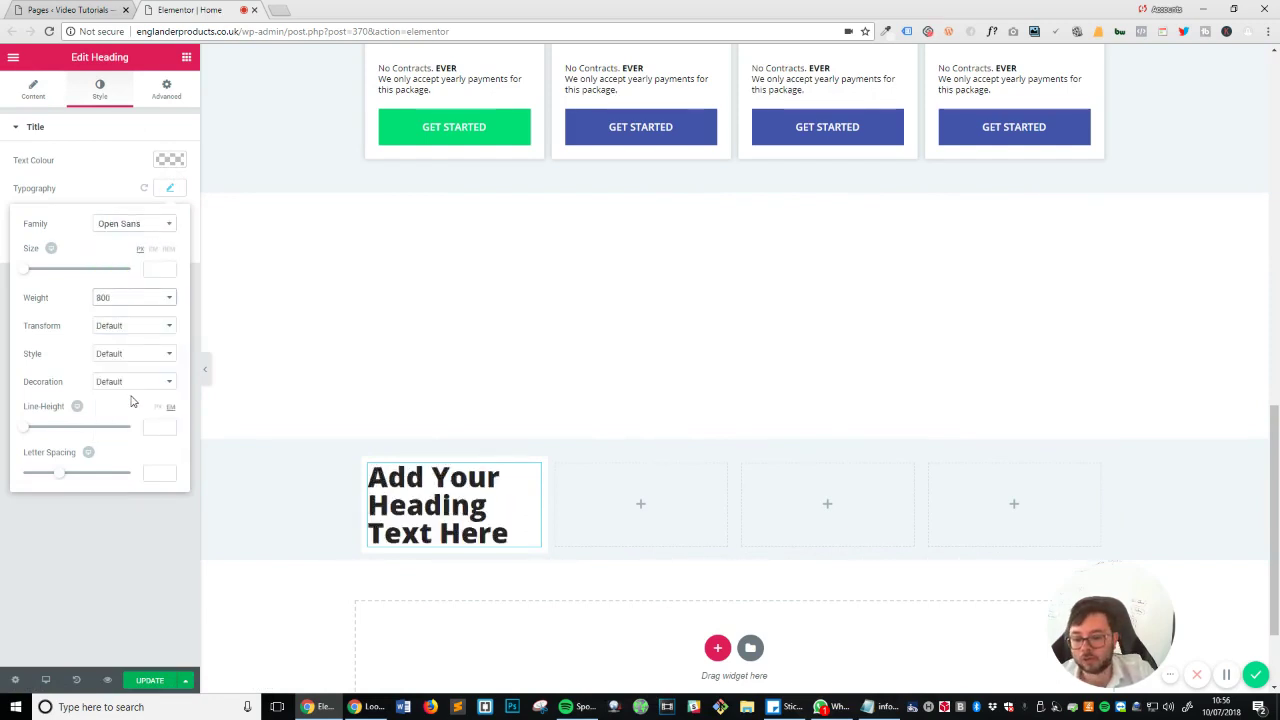
{"action": "left_click", "coordinate": [115, 520]}
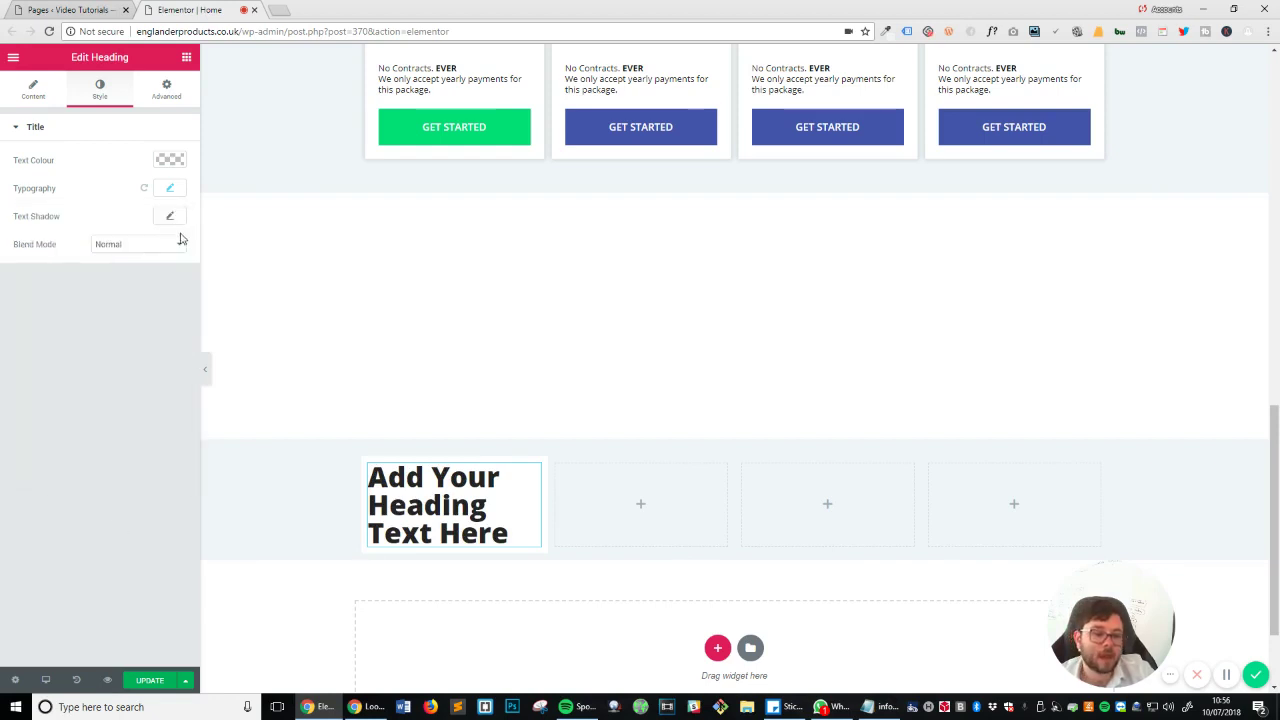
Set the heading's font size to 30 px.
{"action": "left_click", "coordinate": [171, 189]}
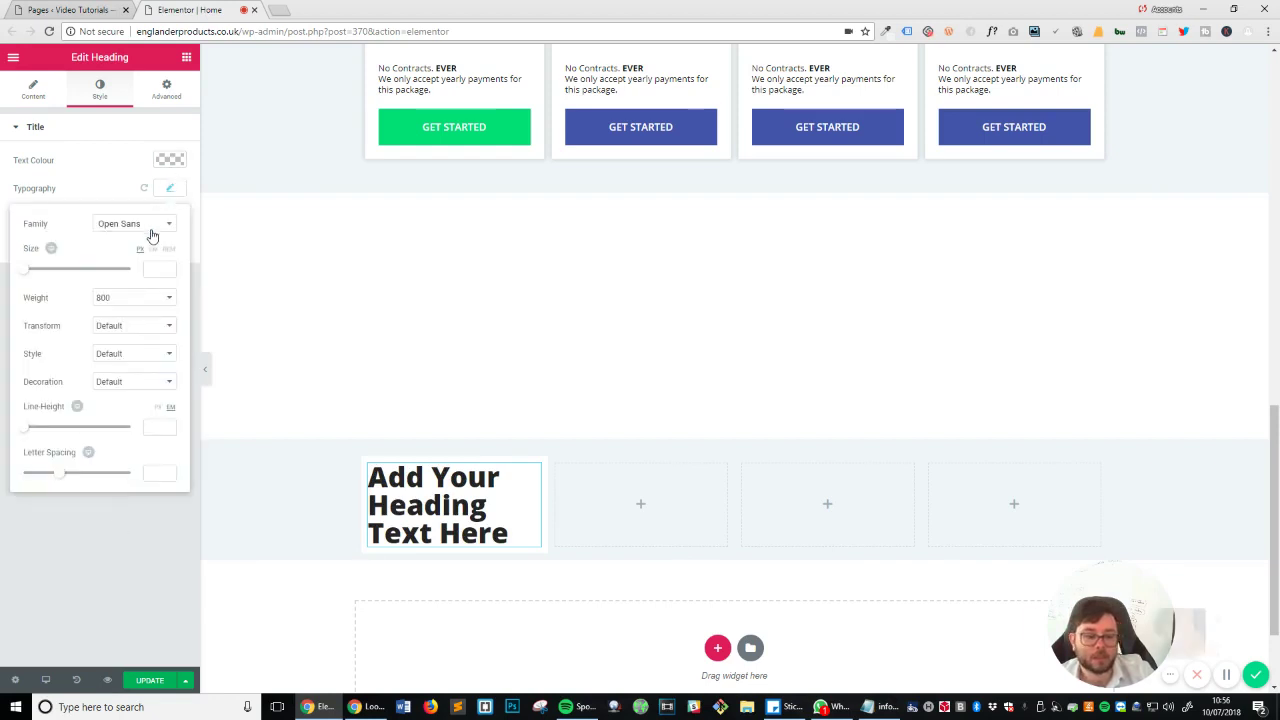
{"action": "left_click", "coordinate": [153, 268]}
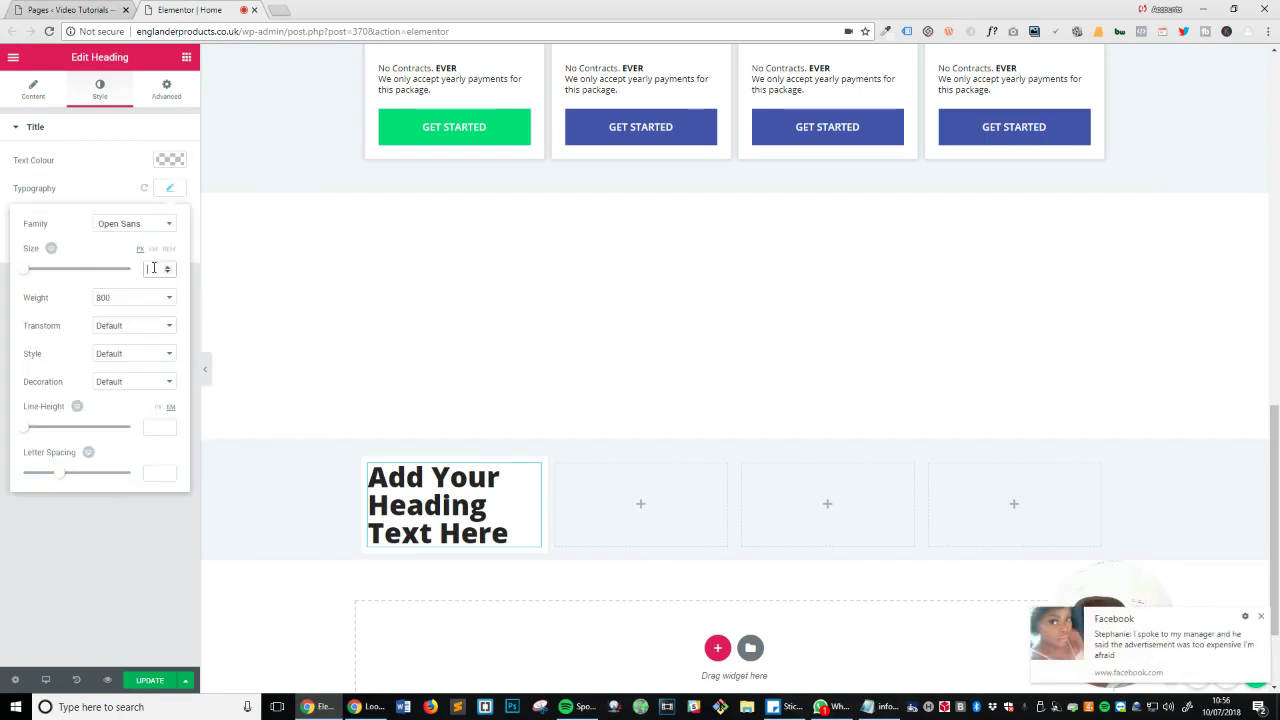
{"action": "left_click", "coordinate": [1261, 618]}
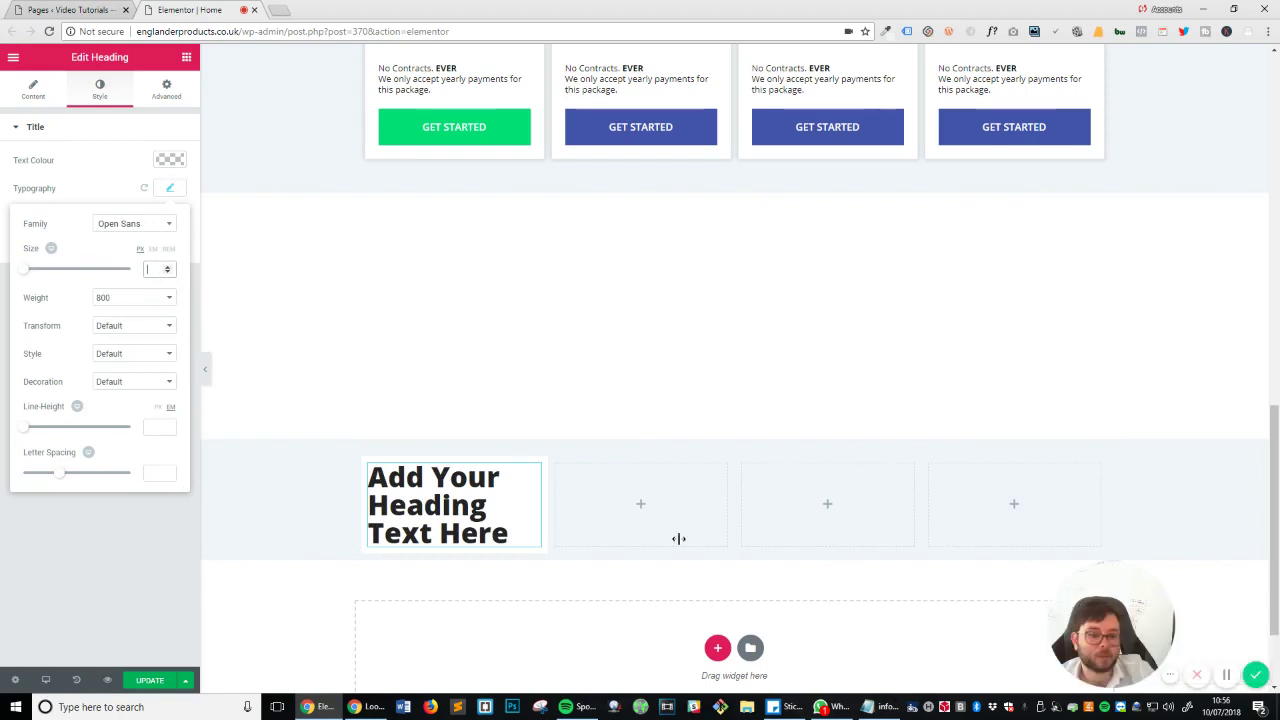
{"action": "left_click", "coordinate": [150, 268]}
{"action": "type", "text": "20"}
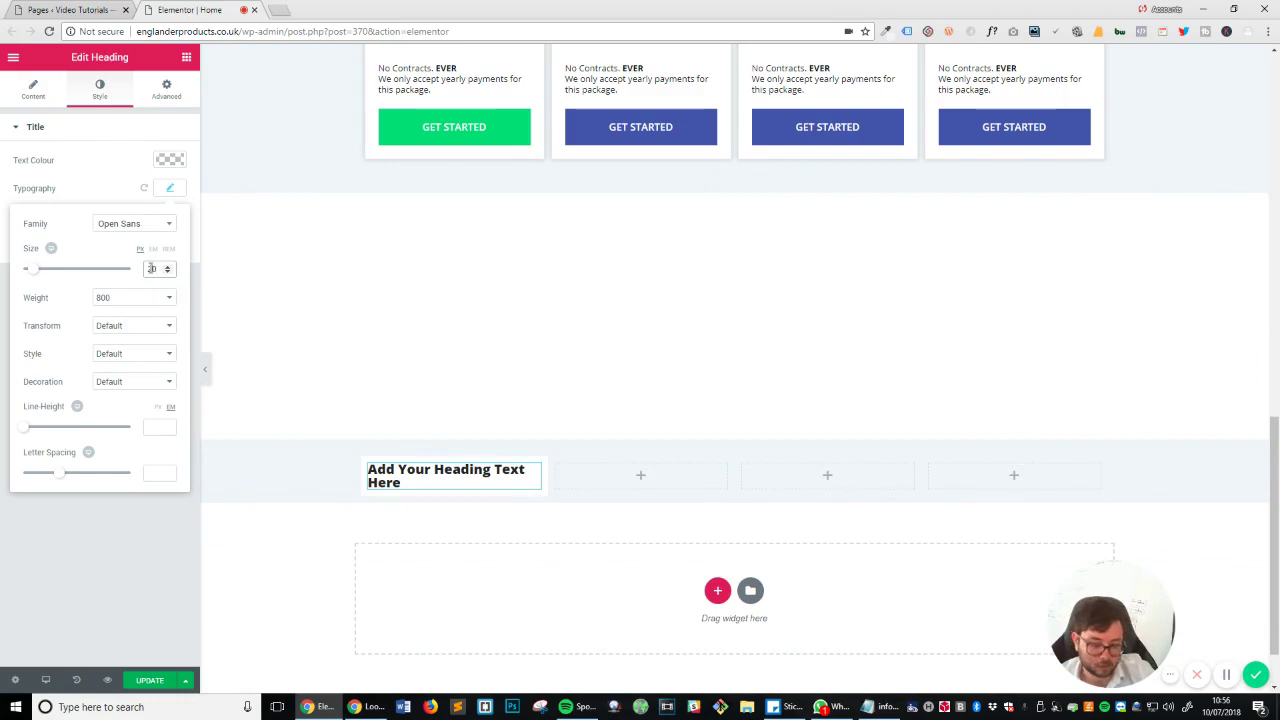
{"action": "key", "text": "BackSpace"}
{"action": "key", "text": "BackSpace"}
{"action": "type", "text": "30"}
{"action": "scroll", "coordinate": [503, 423], "scroll_direction": "up", "scroll_amount": 5}
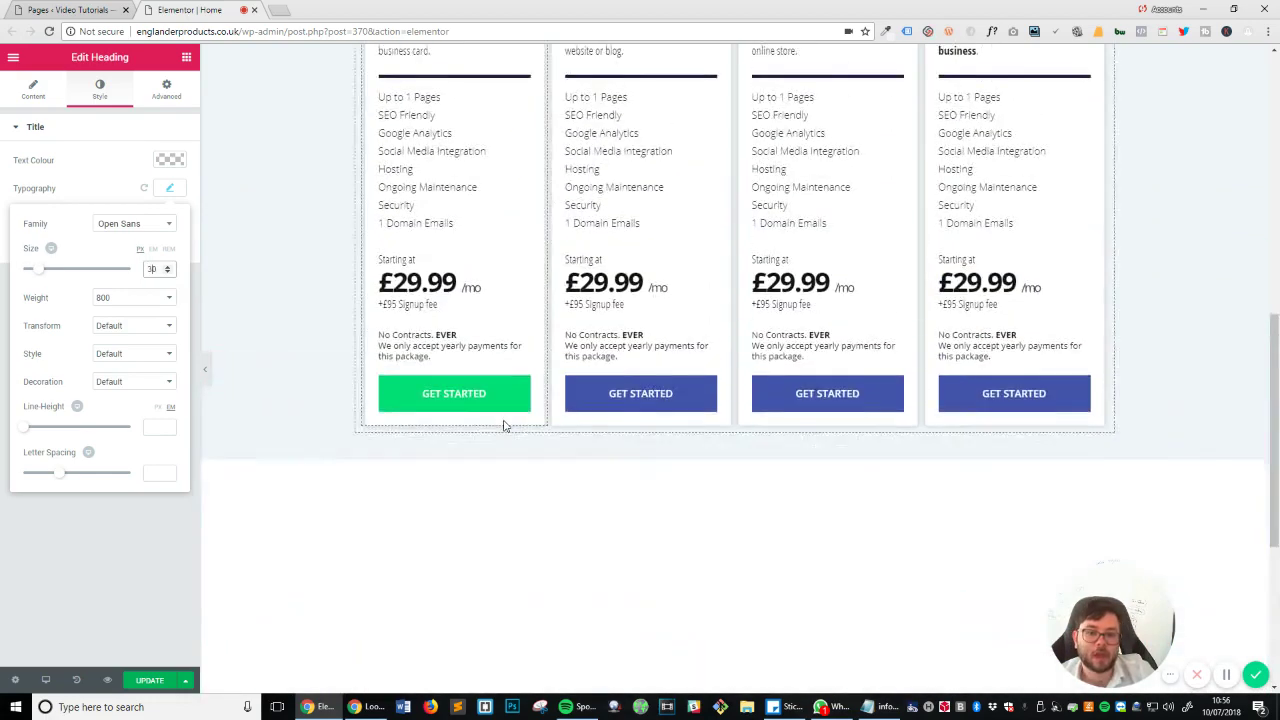
{"action": "scroll", "coordinate": [493, 381], "scroll_direction": "down", "scroll_amount": 5}
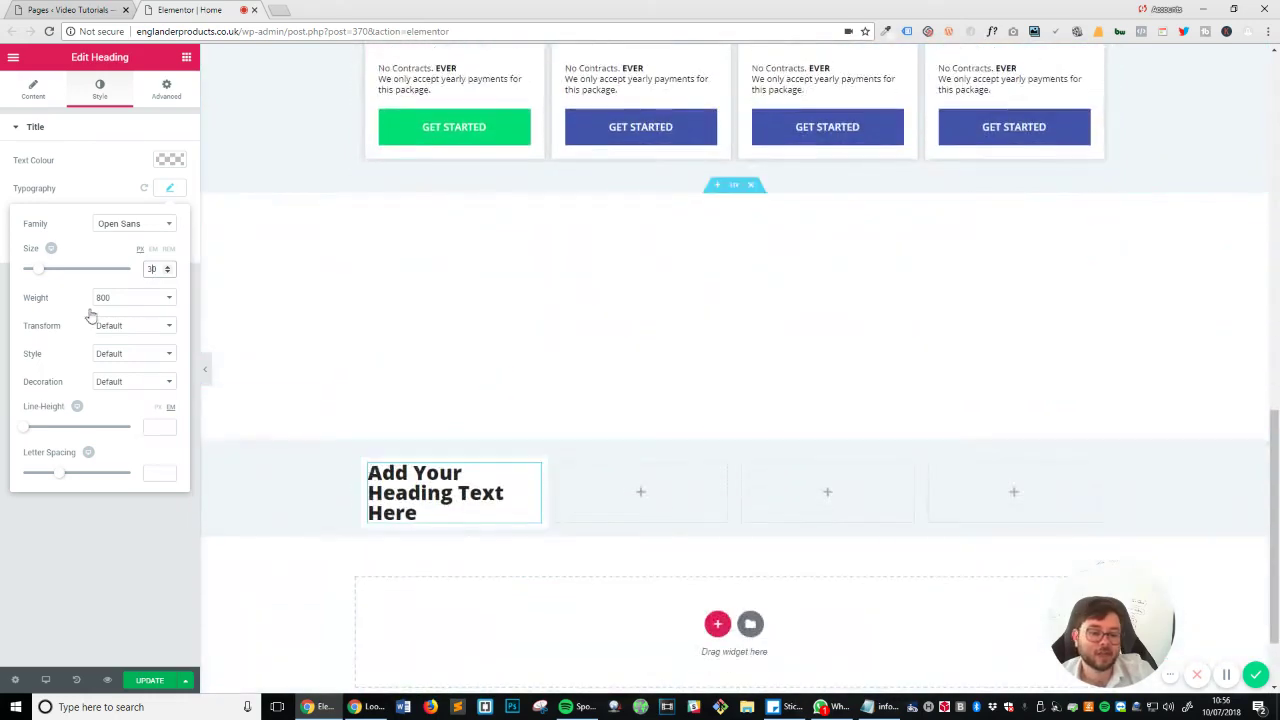
{"action": "left_click", "coordinate": [94, 196]}
Replace the placeholder heading text with the title "Lander".
{"action": "left_click", "coordinate": [35, 90]}
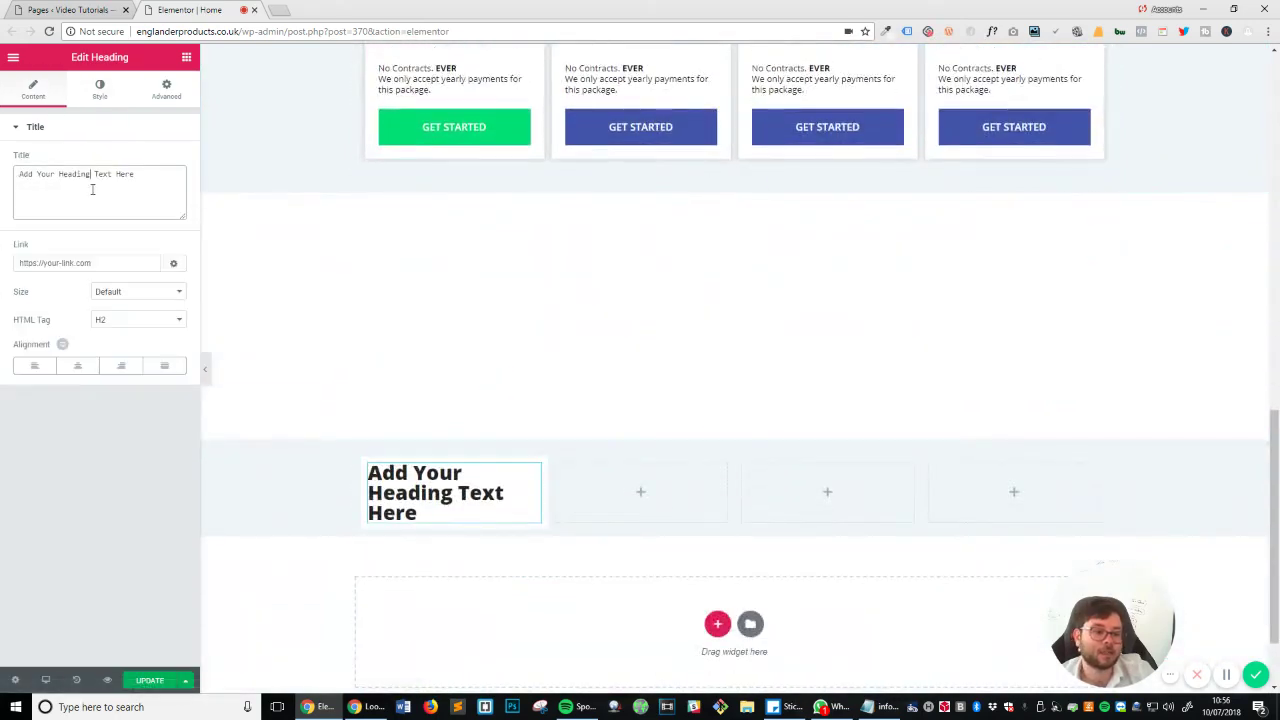
{"action": "triple_click", "coordinate": [91, 191]}
{"action": "type", "text": "LAND"}
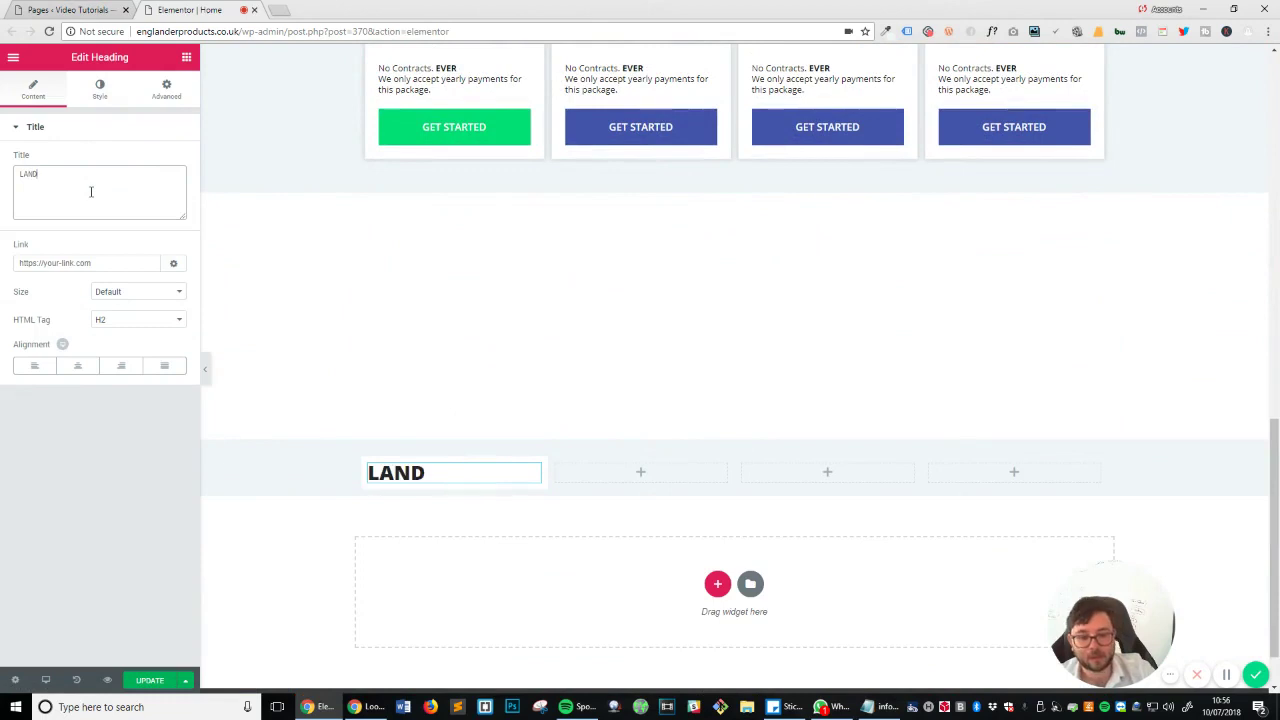
{"action": "key", "text": "BackSpace"}
{"action": "key", "text": "BackSpace"}
{"action": "key", "text": "BackSpace"}
{"action": "type", "text": "ander"}
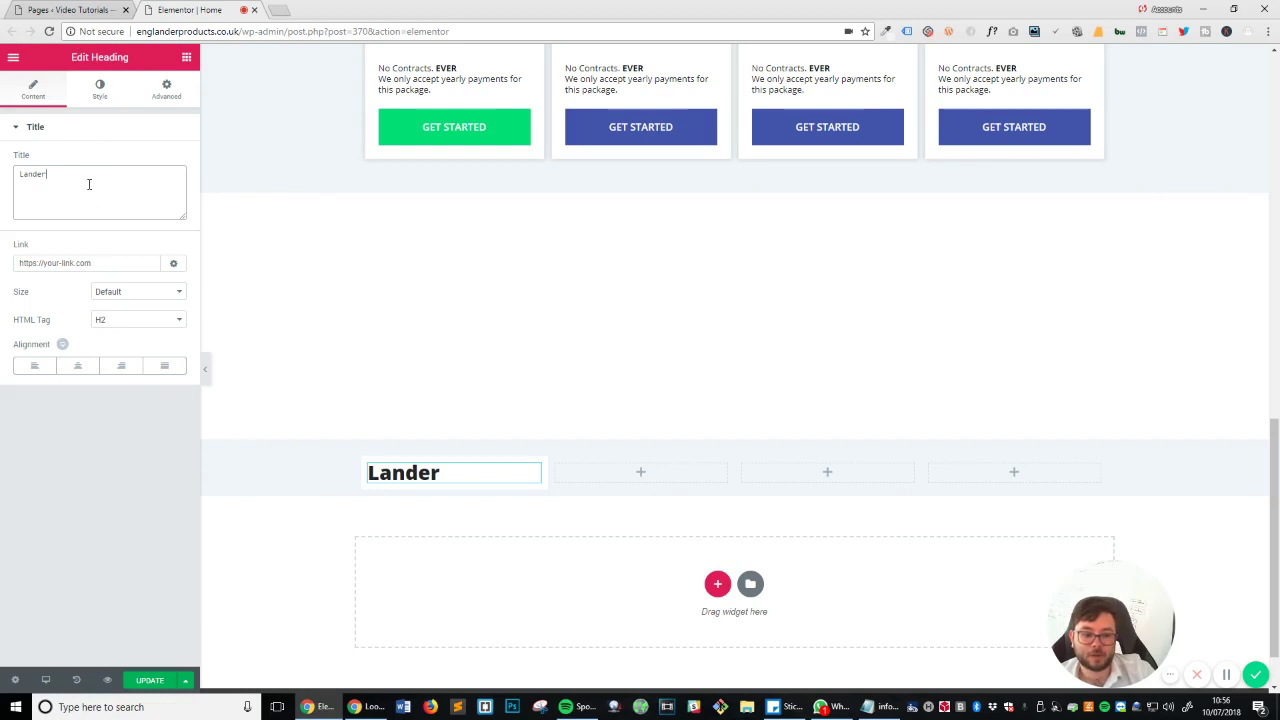
{"action": "left_click_drag", "start_coordinate": [89, 184], "coordinate": [3, 190]}
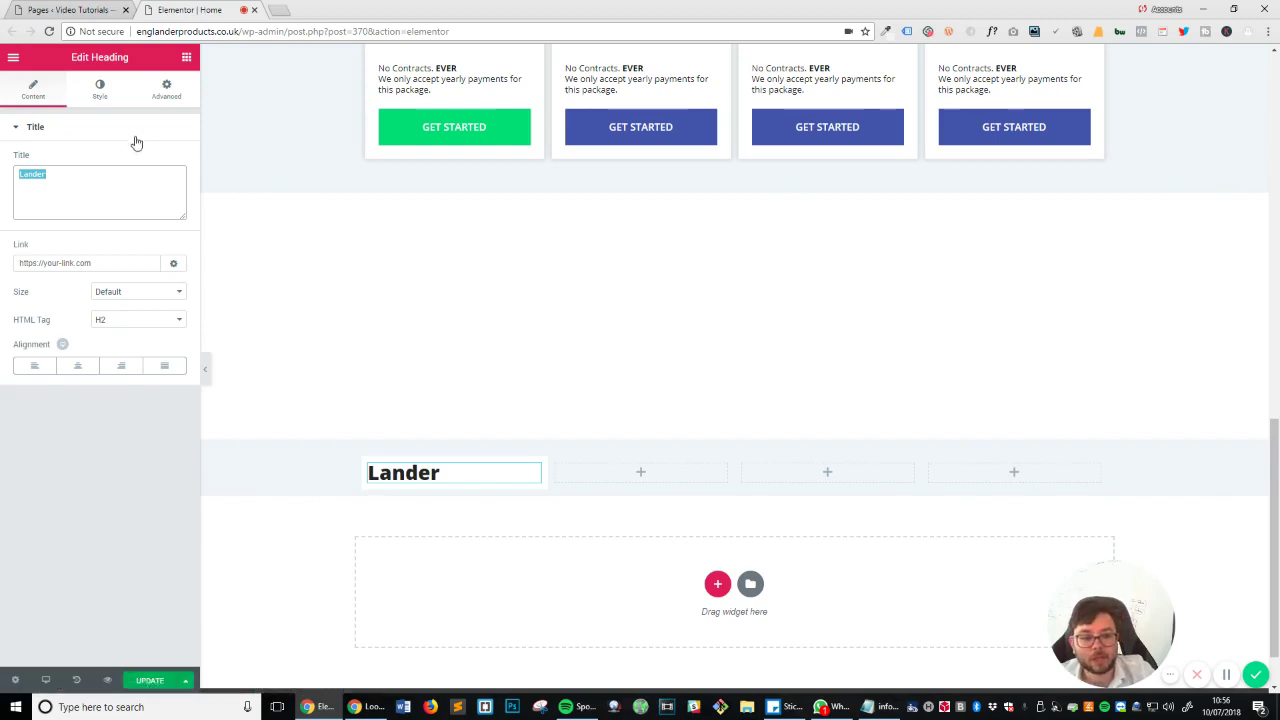
Set the Lander heading's text transform to Uppercase in its typography settings.
{"action": "left_click", "coordinate": [100, 92]}
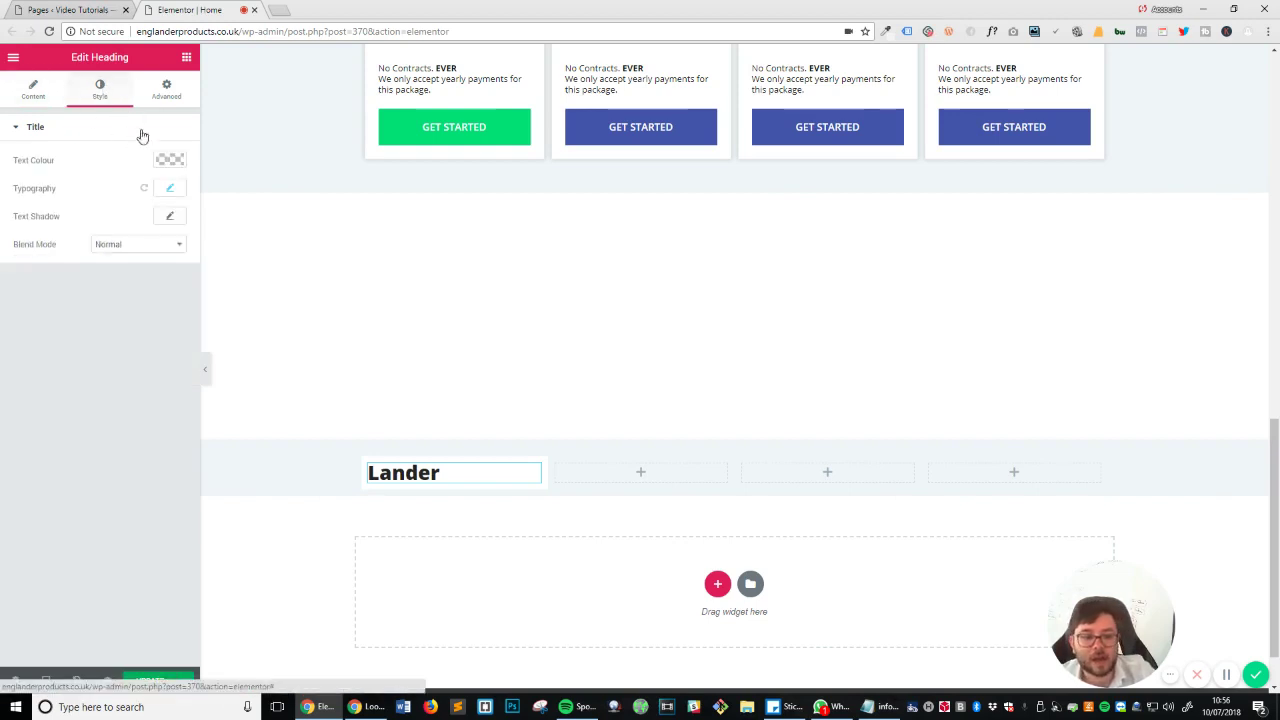
{"action": "left_click", "coordinate": [170, 190]}
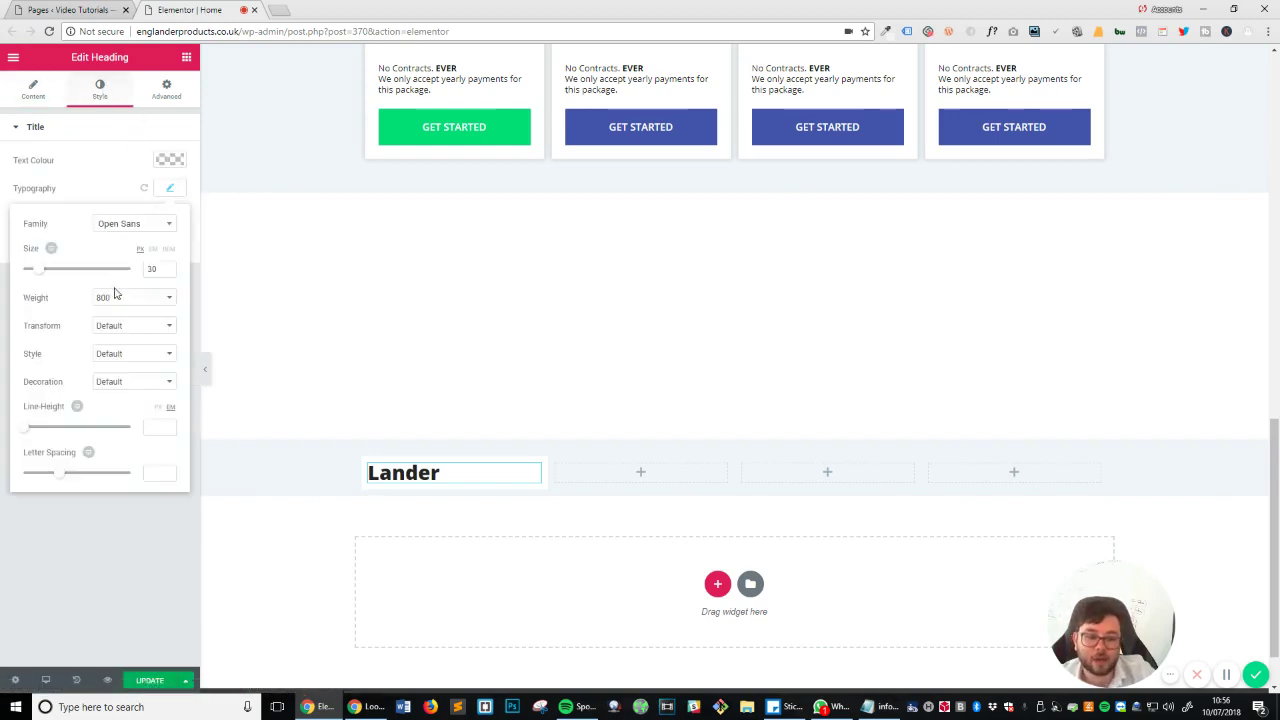
{"action": "left_click", "coordinate": [131, 328]}
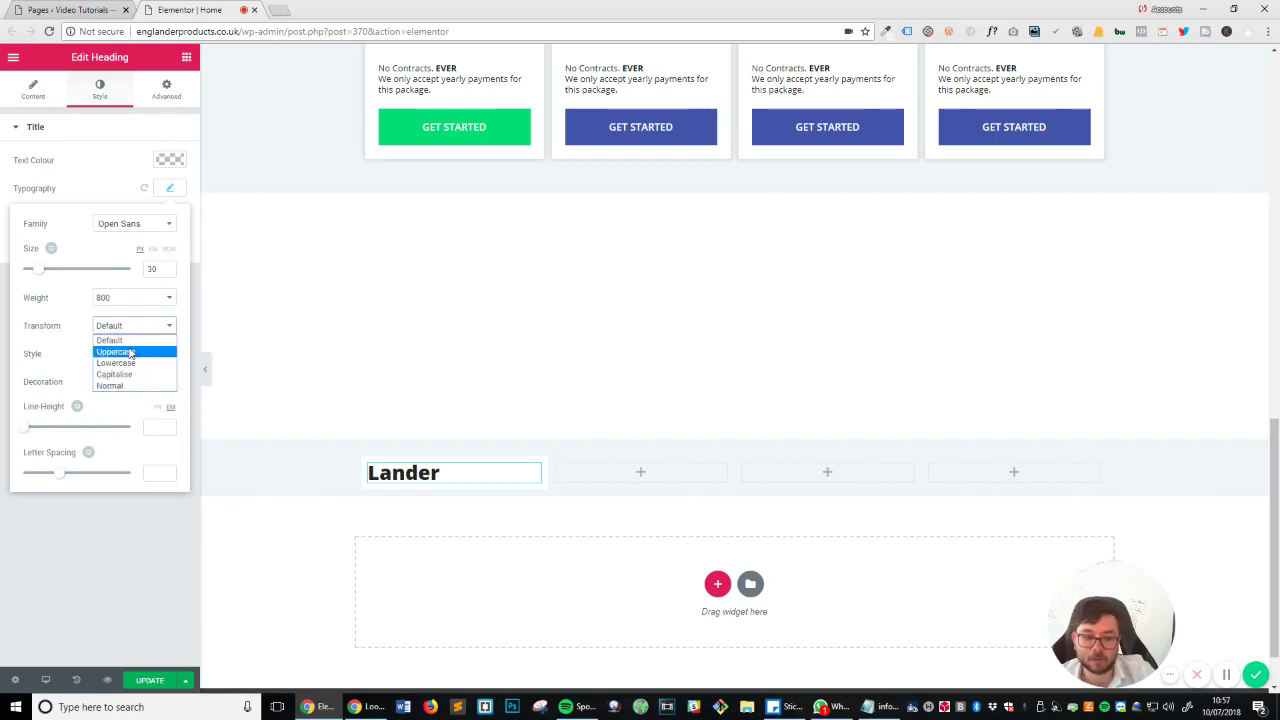
{"action": "left_click", "coordinate": [131, 352]}
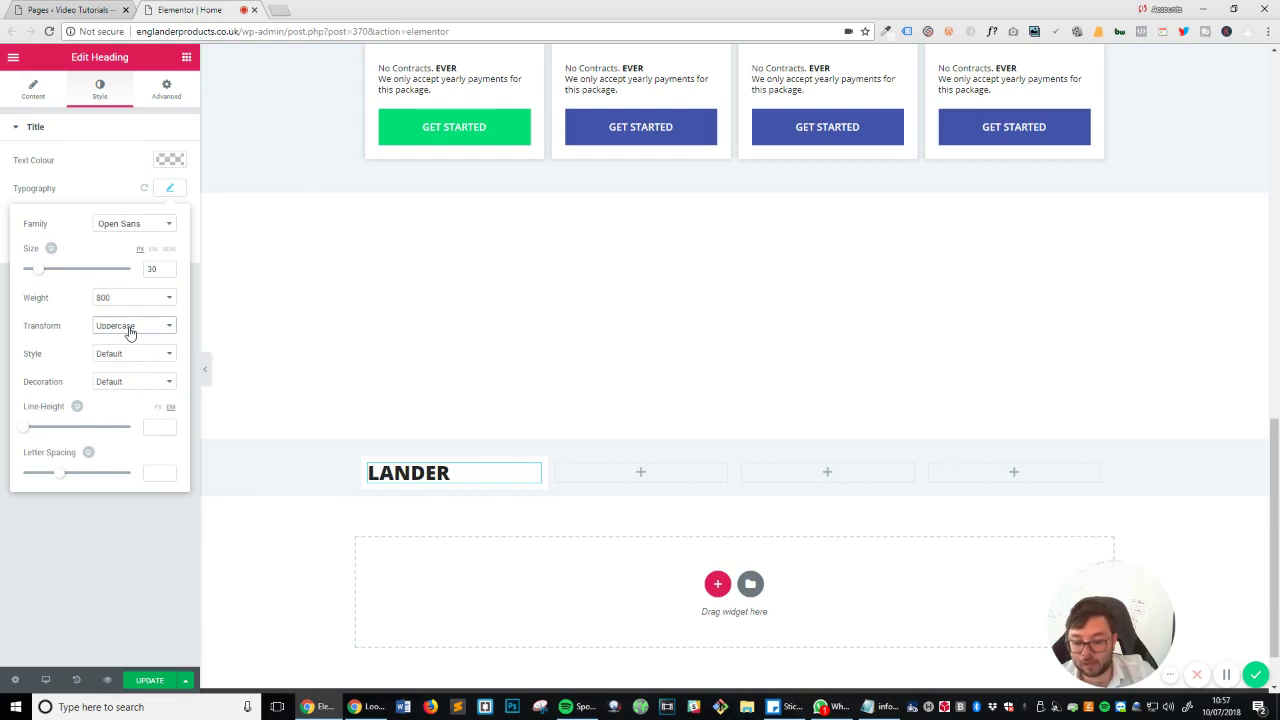
Try the Lowercase, Capitalise and Normal transforms on the Lander heading, finishing on Uppercase again.
{"action": "left_click", "coordinate": [130, 330]}
{"action": "left_click", "coordinate": [131, 364]}
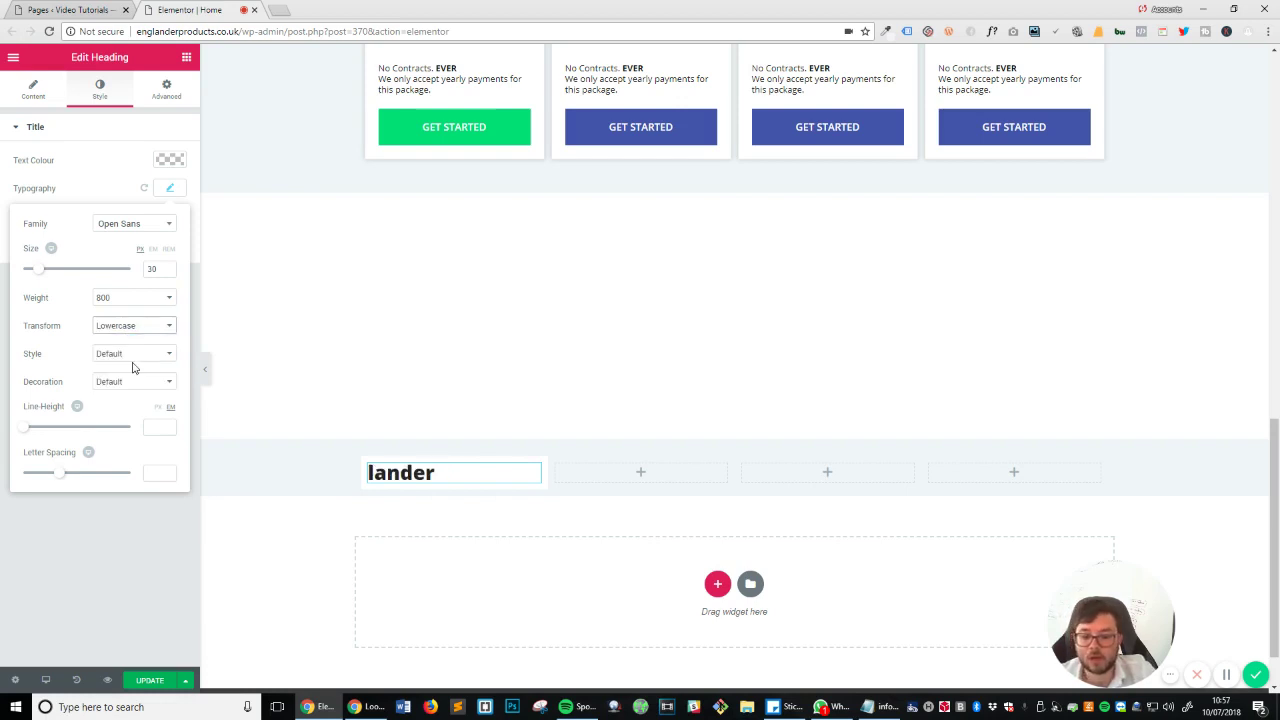
{"action": "left_click", "coordinate": [127, 330]}
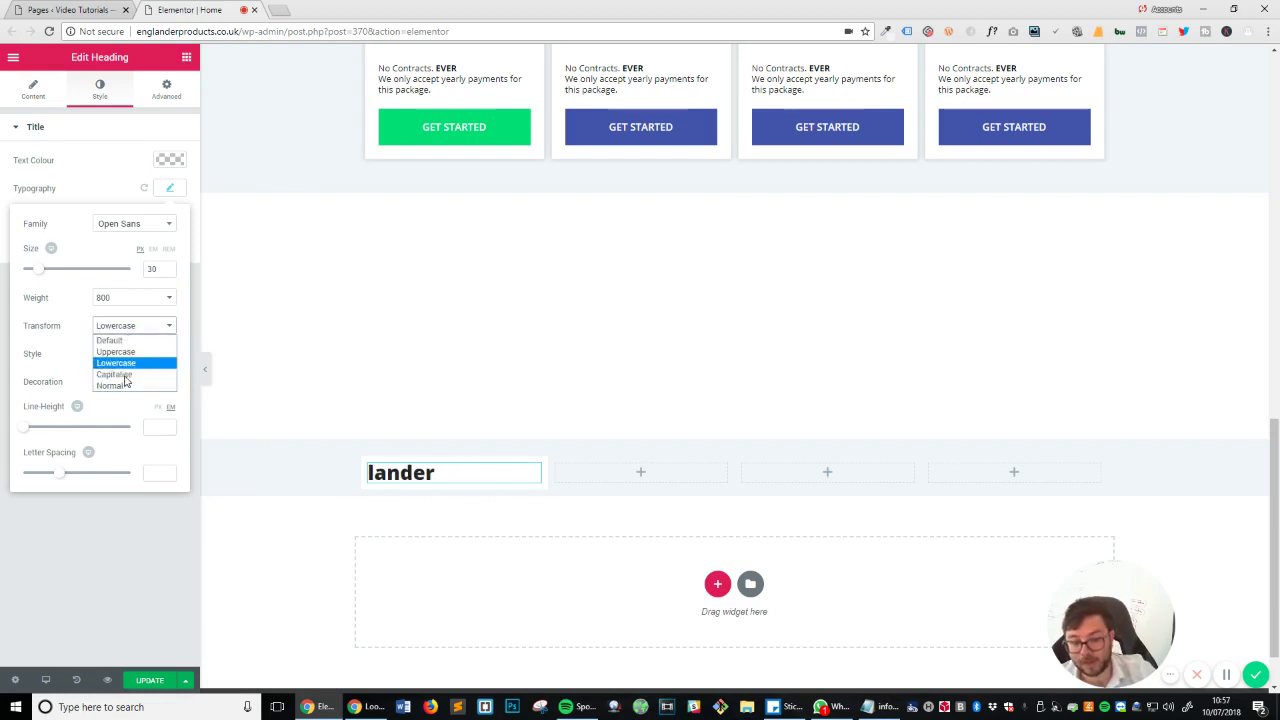
{"action": "left_click", "coordinate": [114, 374]}
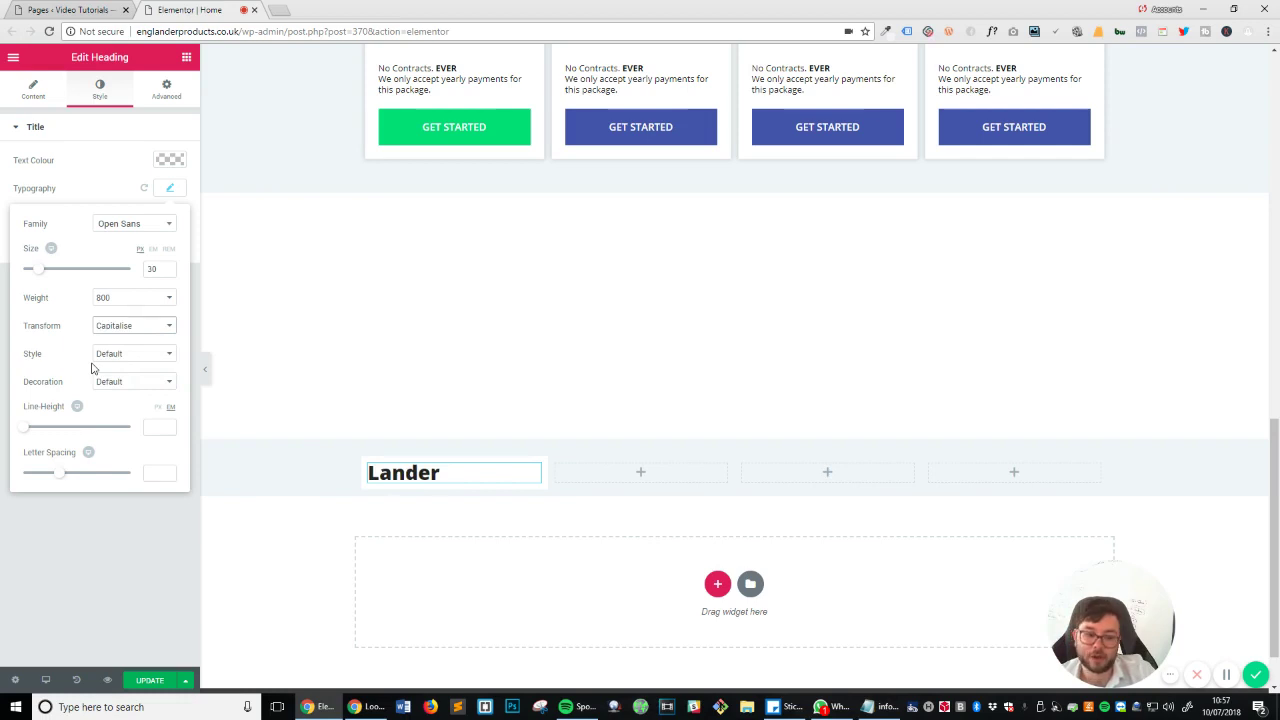
{"action": "left_click", "coordinate": [138, 330]}
{"action": "left_click", "coordinate": [110, 385]}
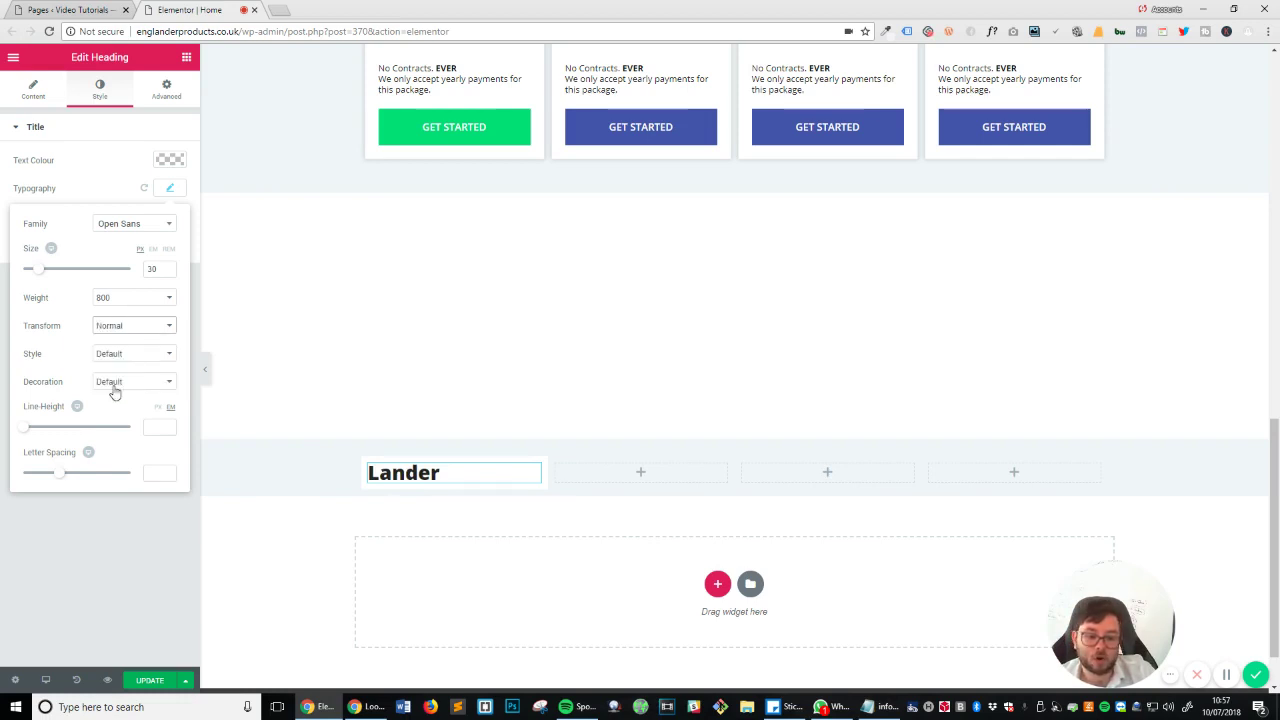
{"action": "left_click", "coordinate": [135, 333]}
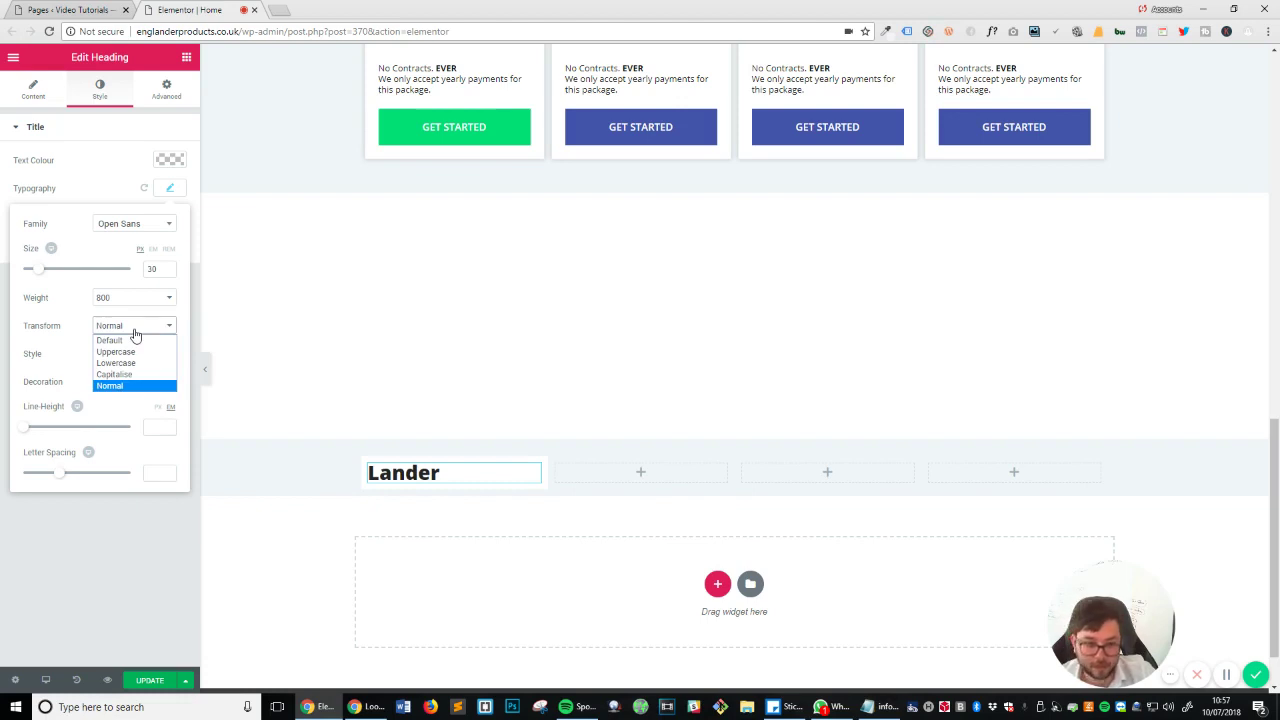
{"action": "left_click", "coordinate": [130, 352]}
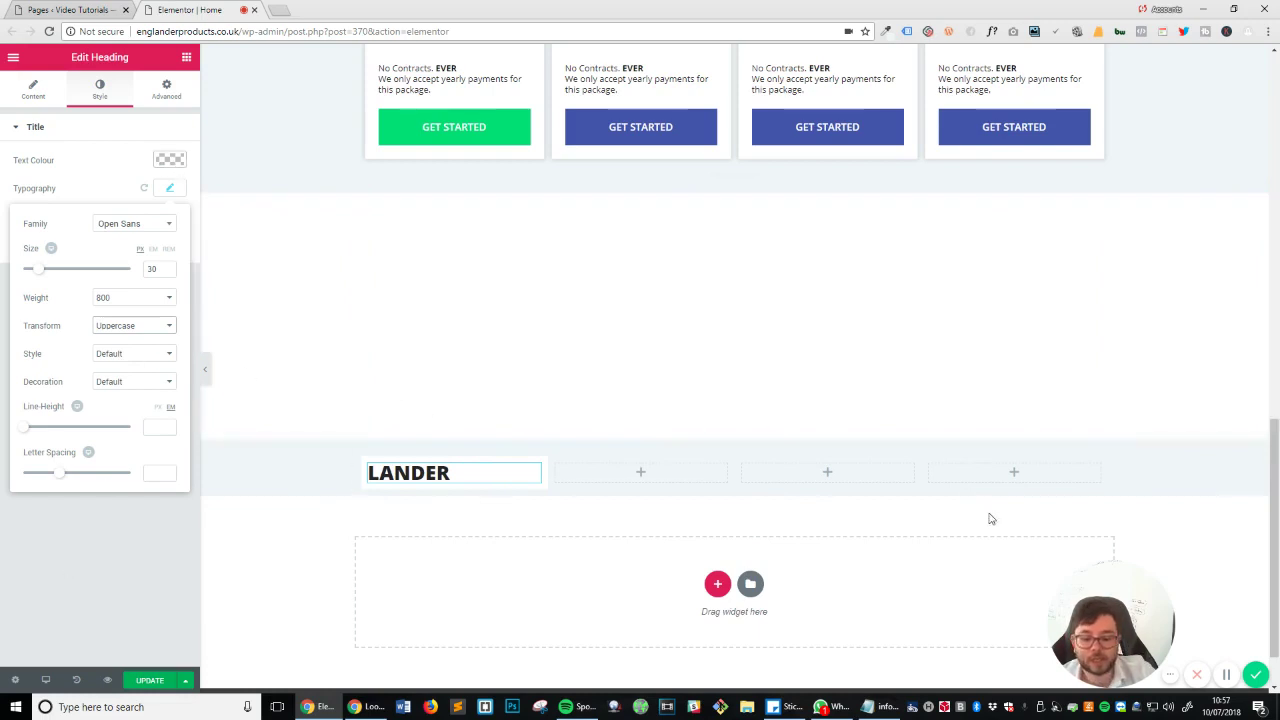
Set the Lander heading's text colour to the dark purple #1f1841.
{"action": "left_click", "coordinate": [880, 707]}
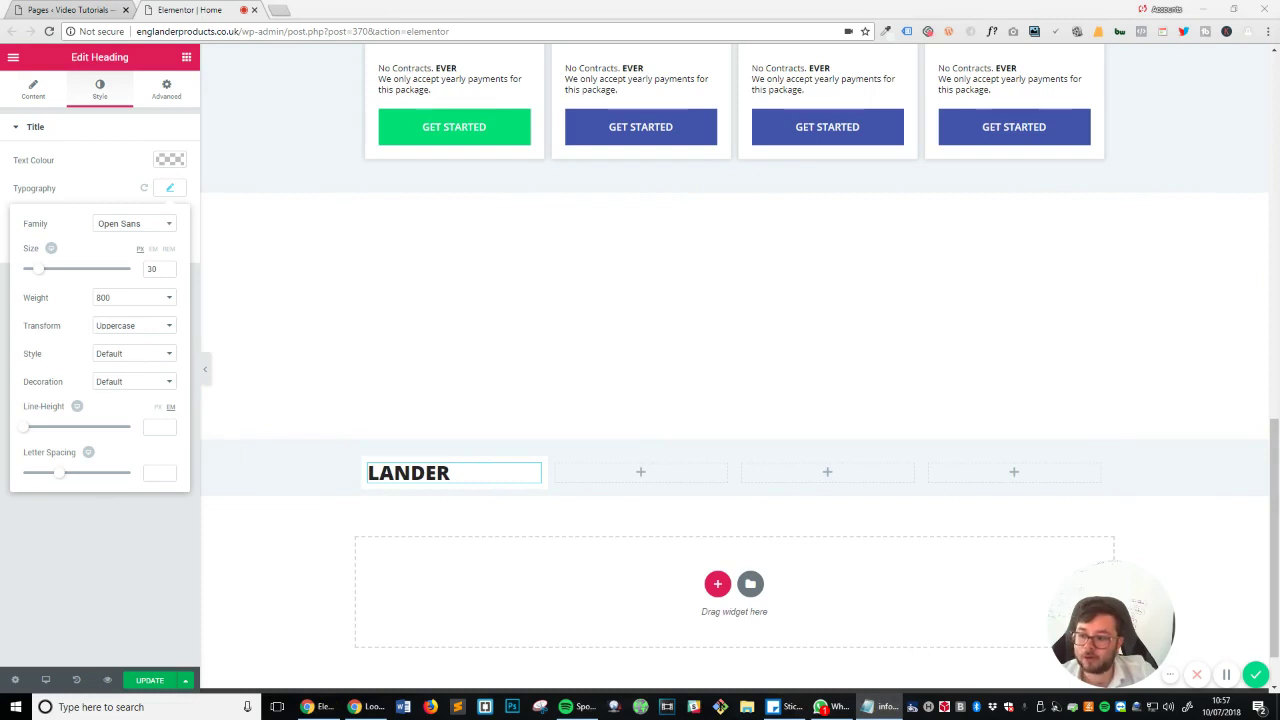
{"action": "left_click", "coordinate": [167, 158]}
{"action": "left_click", "coordinate": [66, 163]}
{"action": "type", "text": "#1f1845"}
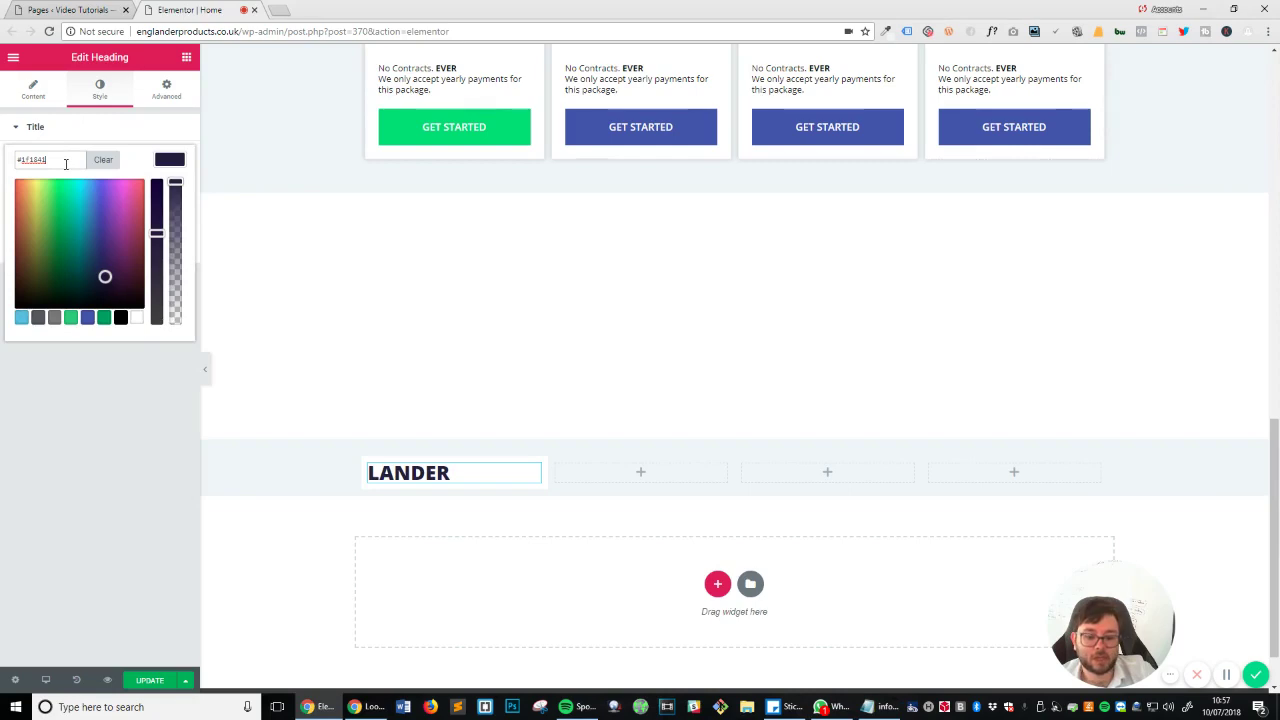
{"action": "left_click", "coordinate": [74, 437]}
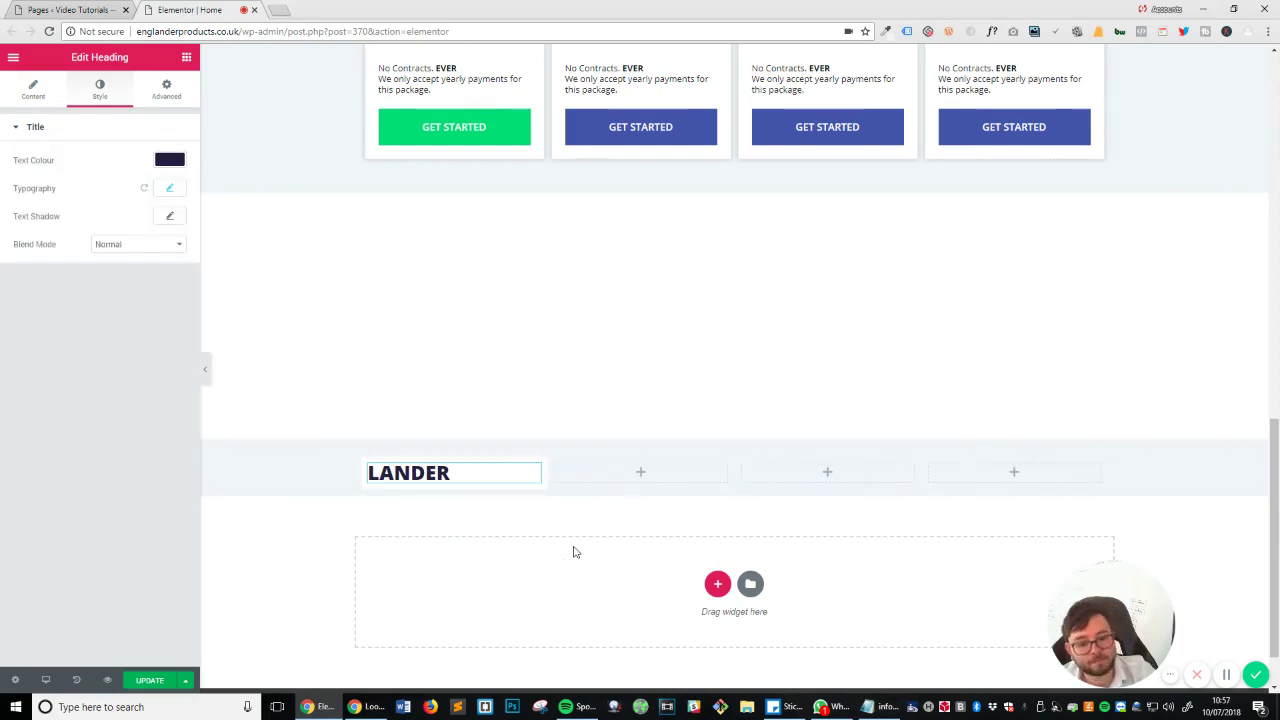
Place a Text Editor widget beneath the Lander heading and delete the placeholder text from "Lorem ipsum" onwards.
{"action": "scroll", "coordinate": [510, 551], "scroll_direction": "up", "scroll_amount": 2}
{"action": "scroll", "coordinate": [510, 551], "scroll_direction": "up", "scroll_amount": 3}
{"action": "scroll", "coordinate": [509, 543], "scroll_direction": "down", "scroll_amount": 4}
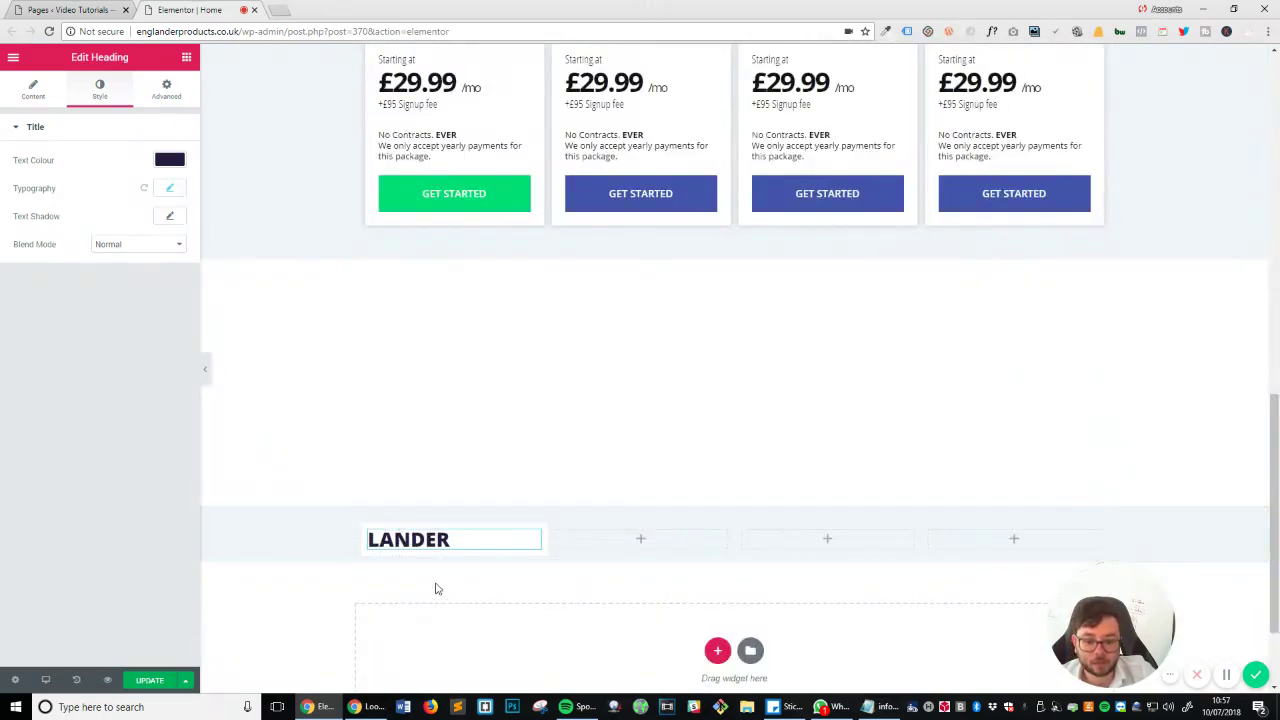
{"action": "scroll", "coordinate": [400, 566], "scroll_direction": "up", "scroll_amount": 2}
{"action": "scroll", "coordinate": [400, 568], "scroll_direction": "down", "scroll_amount": 3}
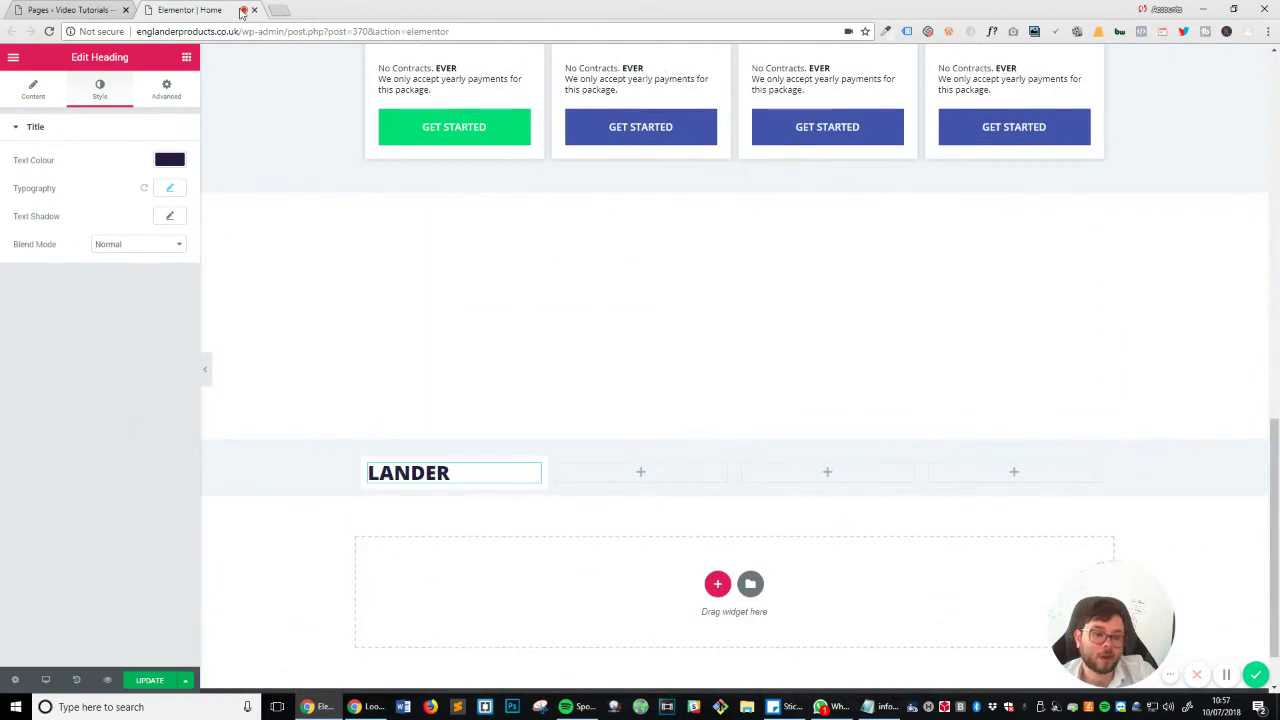
{"action": "left_click", "coordinate": [186, 57]}
{"action": "left_click_drag", "start_coordinate": [148, 251], "coordinate": [422, 480]}
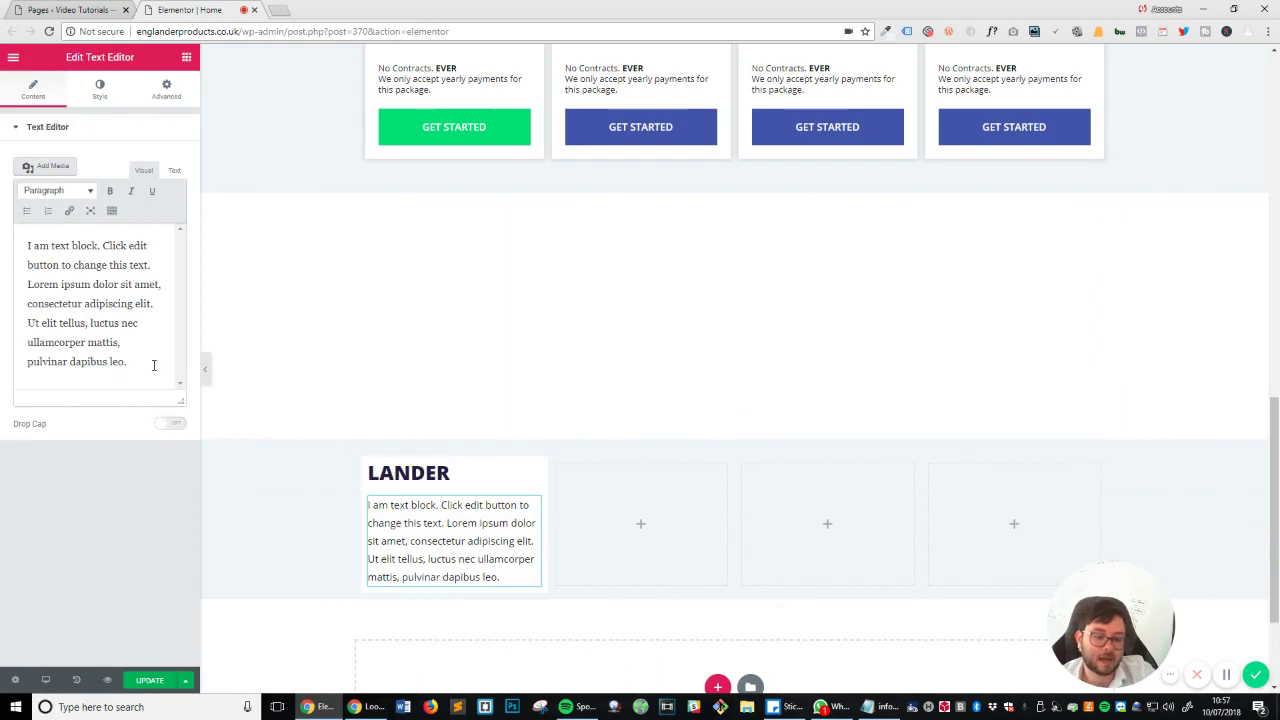
{"action": "left_click_drag", "start_coordinate": [153, 365], "coordinate": [28, 275]}
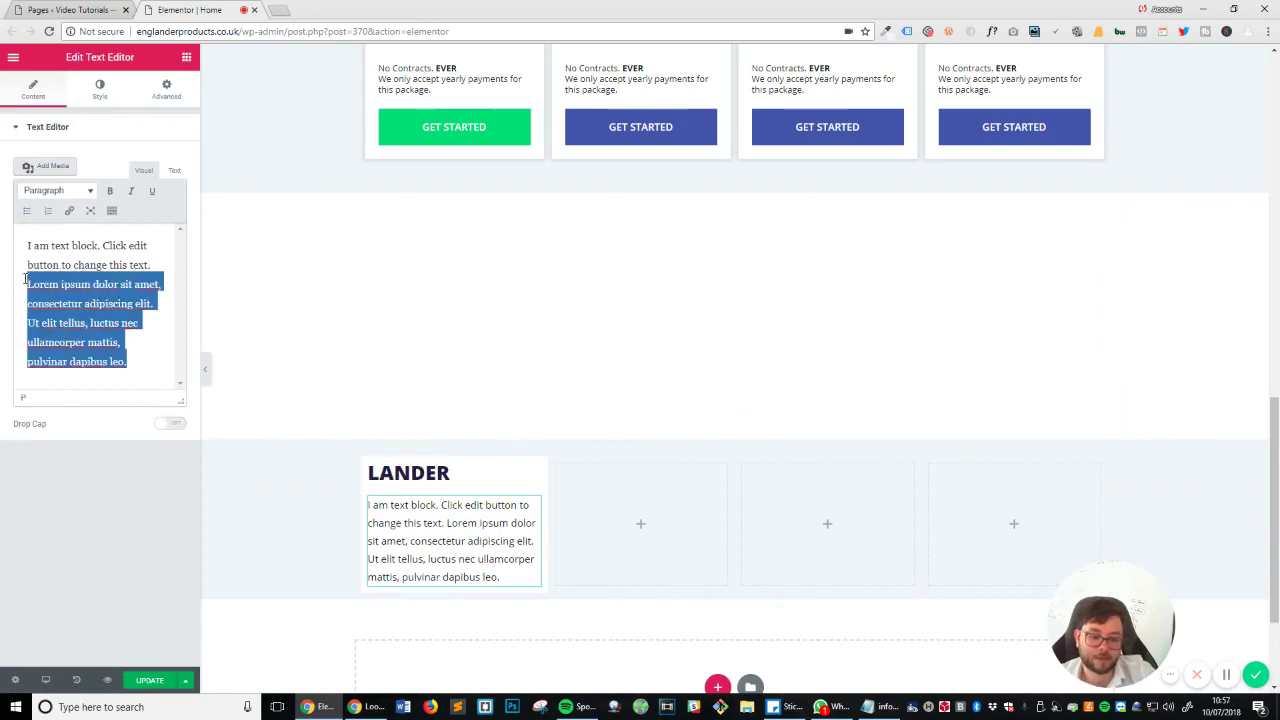
{"action": "key", "text": "BackSpace"}
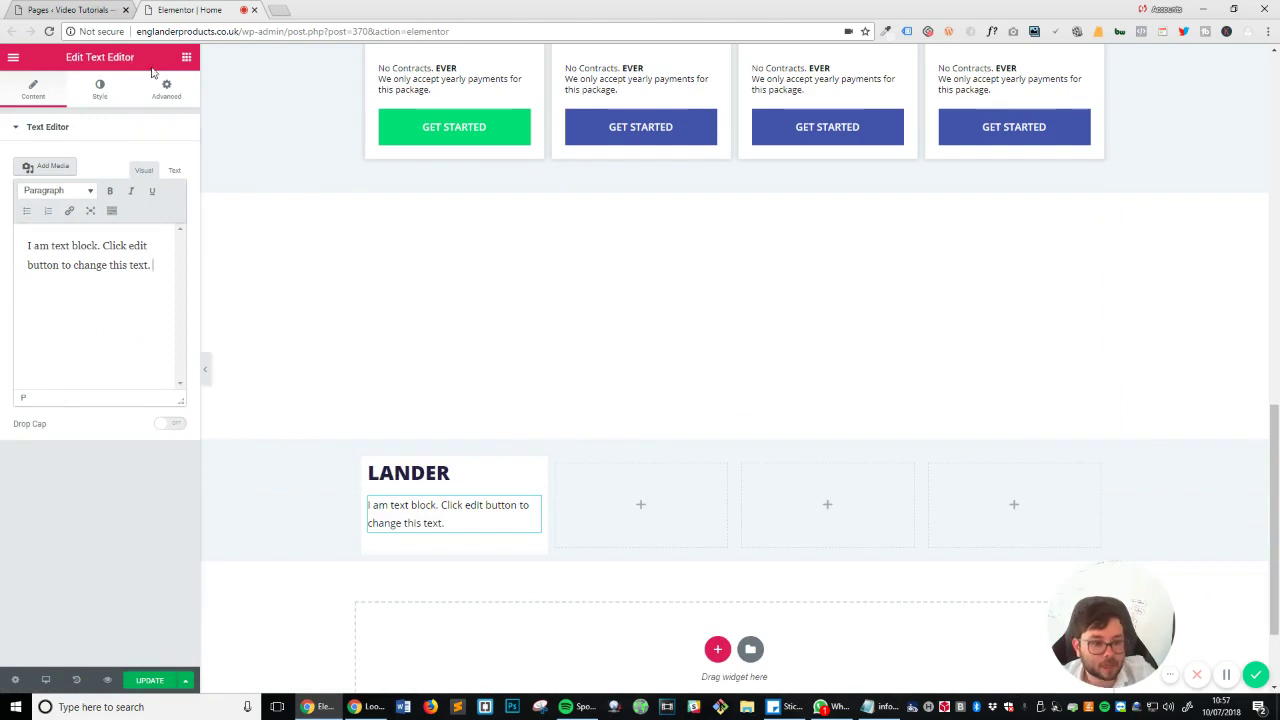
Set the text colour of the text block under the Lander heading to a near-black shade.
{"action": "left_click", "coordinate": [100, 88]}
{"action": "left_click", "coordinate": [169, 214]}
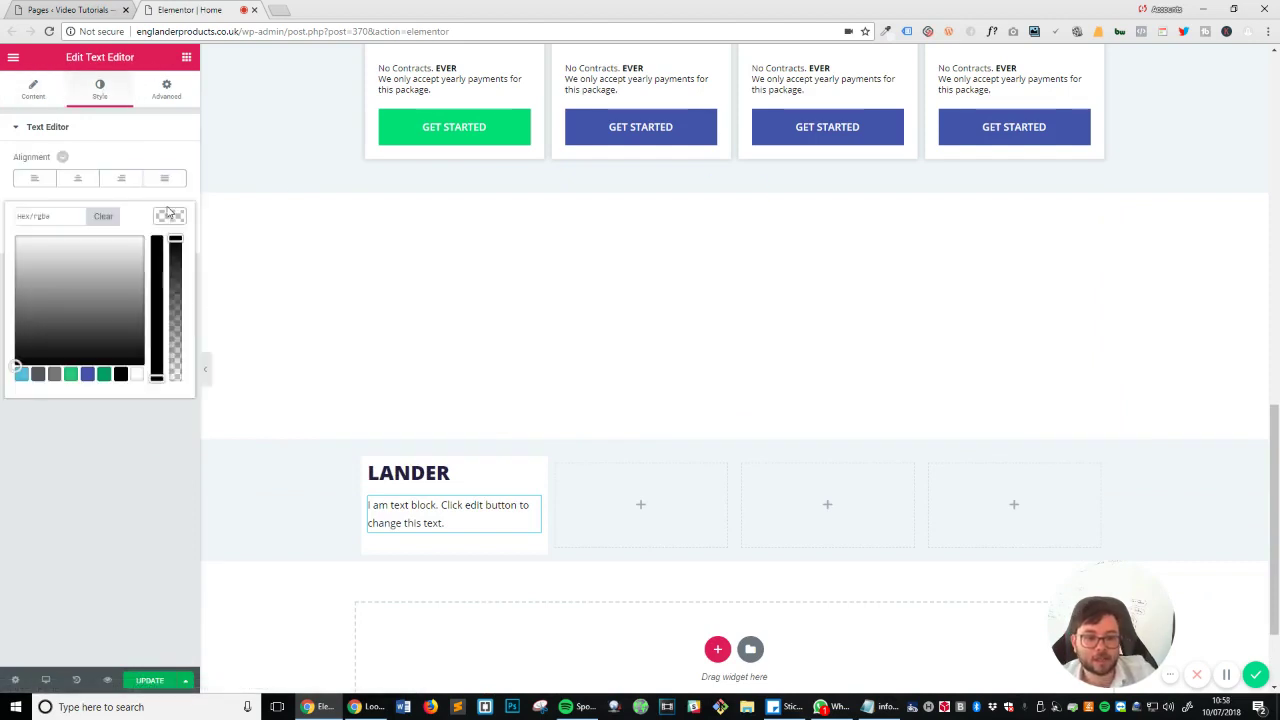
{"action": "mouse_move", "coordinate": [71, 277]}
{"action": "left_mouse_down"}
{"action": "mouse_move", "coordinate": [49, 300]}
{"action": "mouse_move", "coordinate": [50, 354]}
{"action": "left_mouse_up"}
{"action": "left_click", "coordinate": [53, 468]}
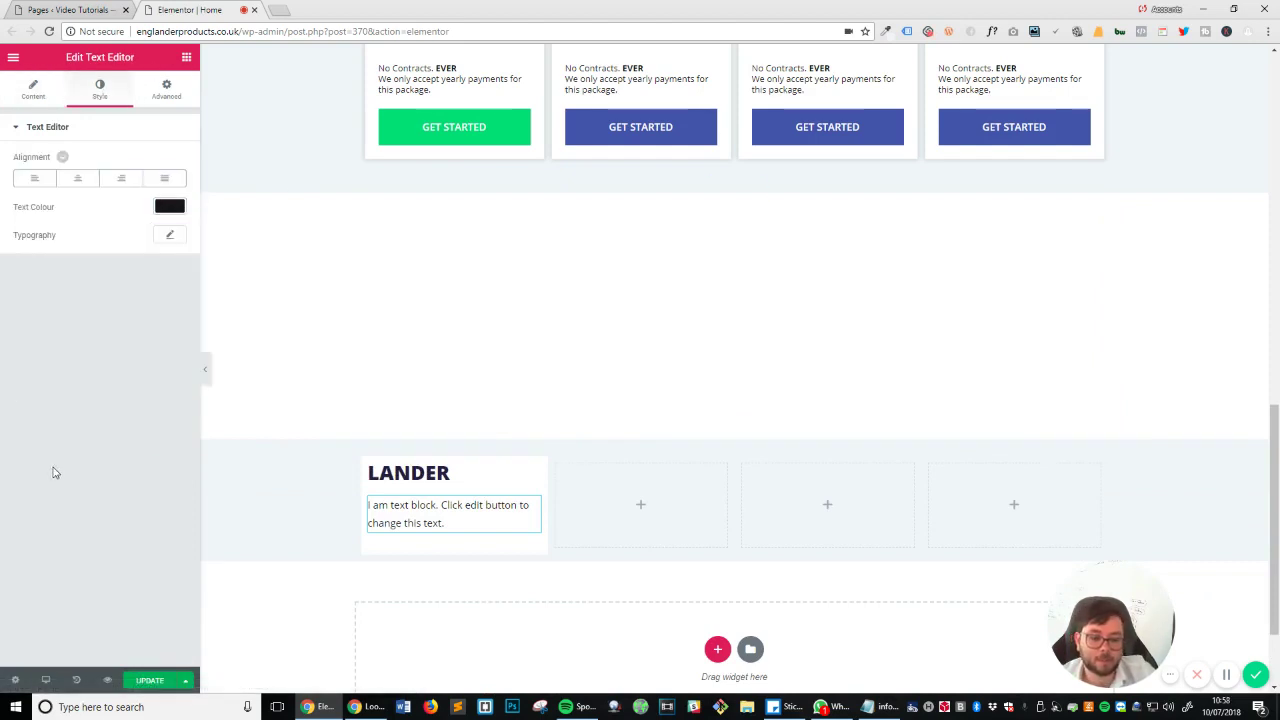
Set the text block's font family to Open Sans Condensed and its size to 18 px.
{"action": "left_click", "coordinate": [169, 238]}
{"action": "left_click", "coordinate": [136, 271]}
{"action": "type", "text": "open"}
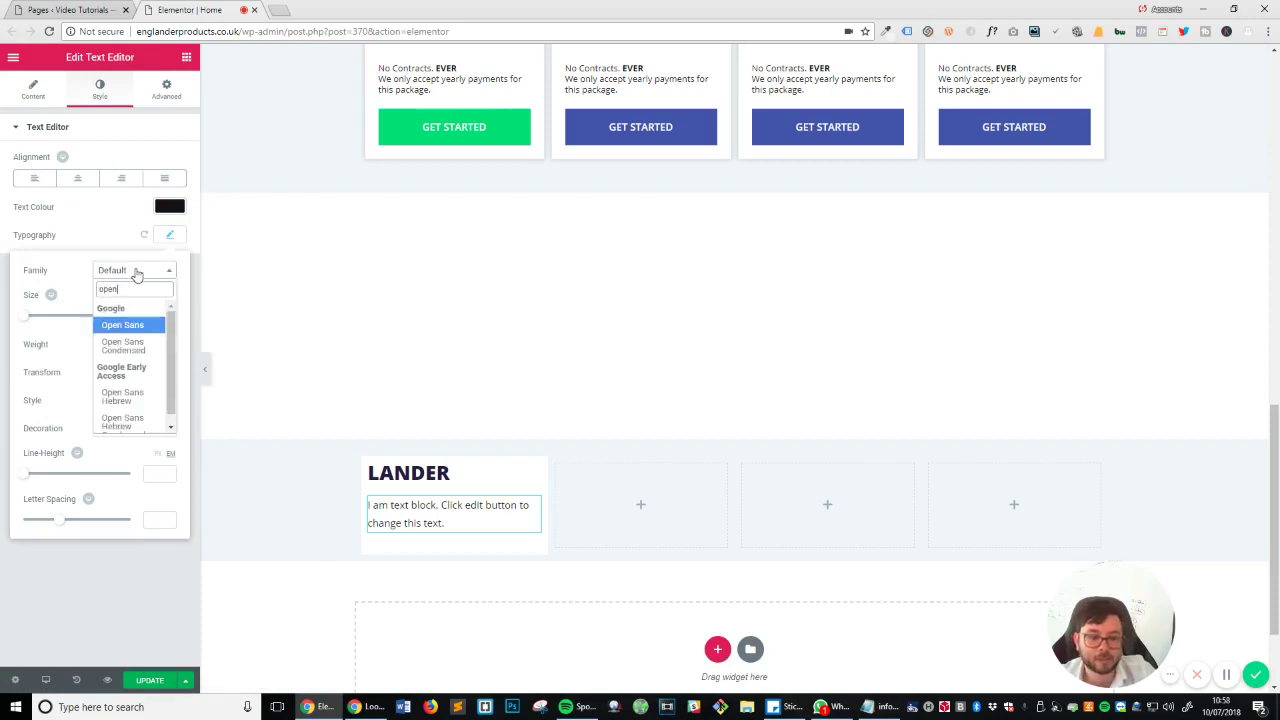
{"action": "key", "text": "Down"}
{"action": "key", "text": "Return"}
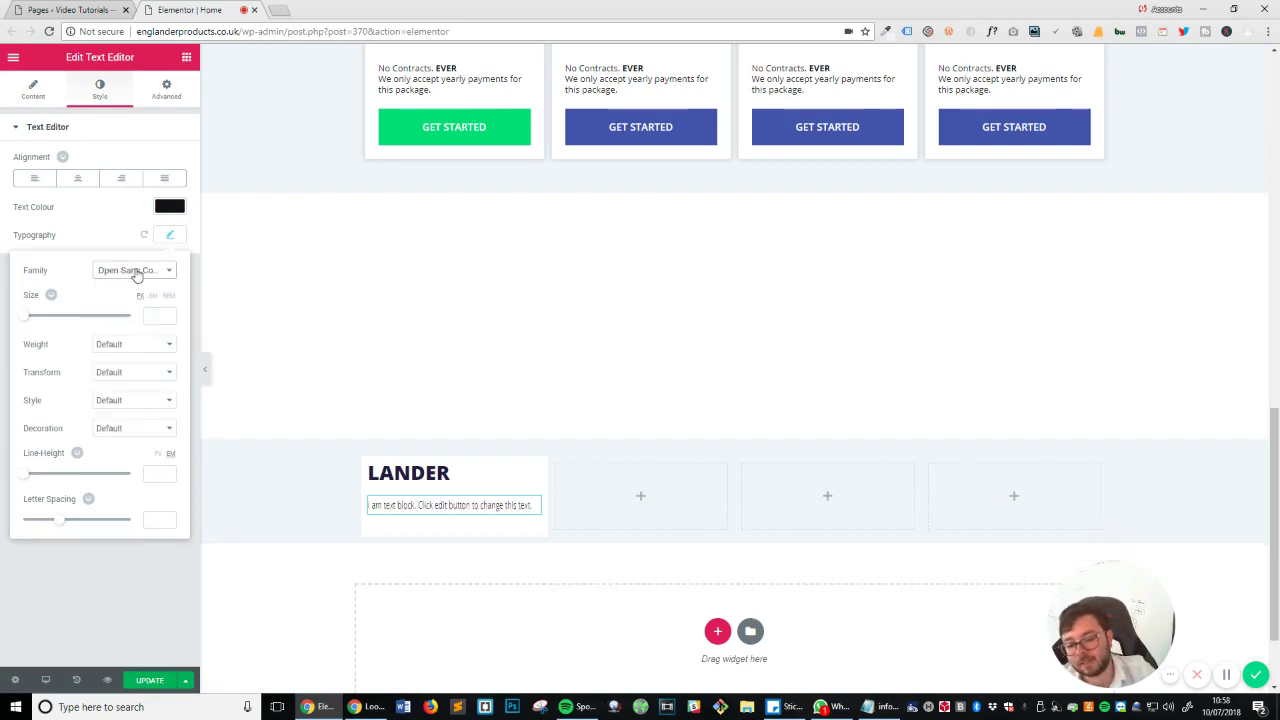
{"action": "left_click", "coordinate": [149, 315]}
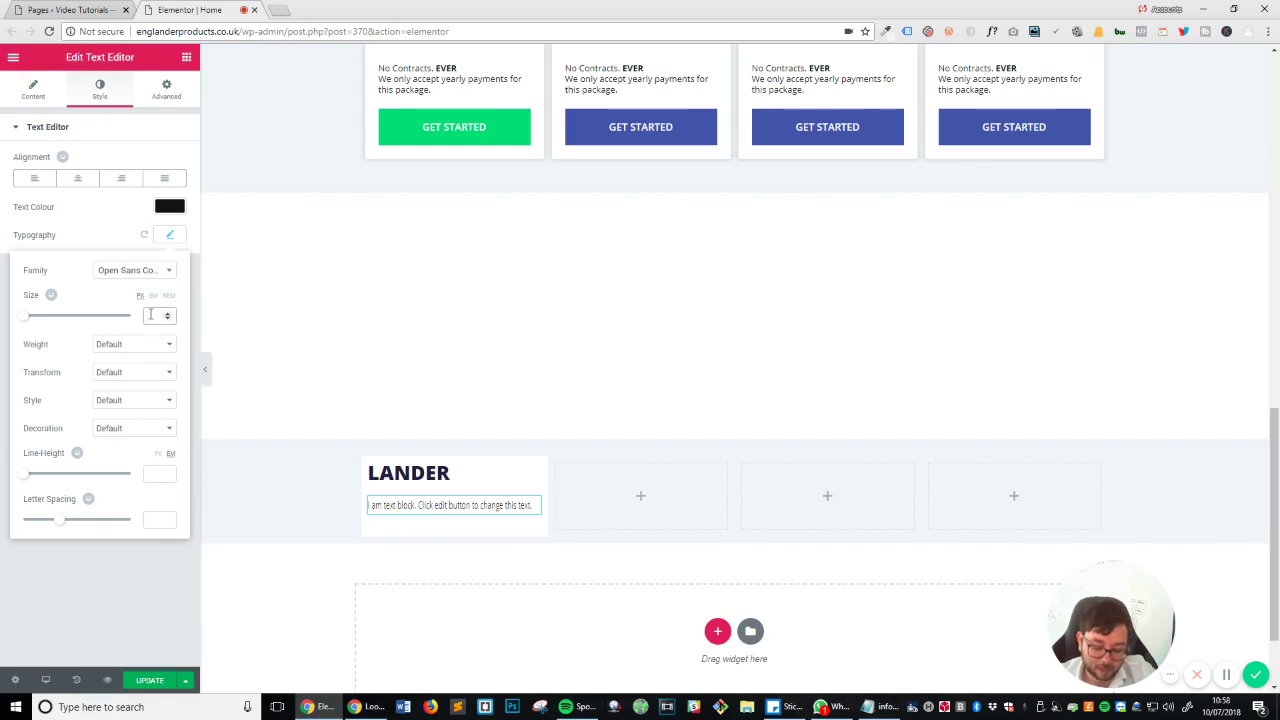
{"action": "type", "text": "18"}
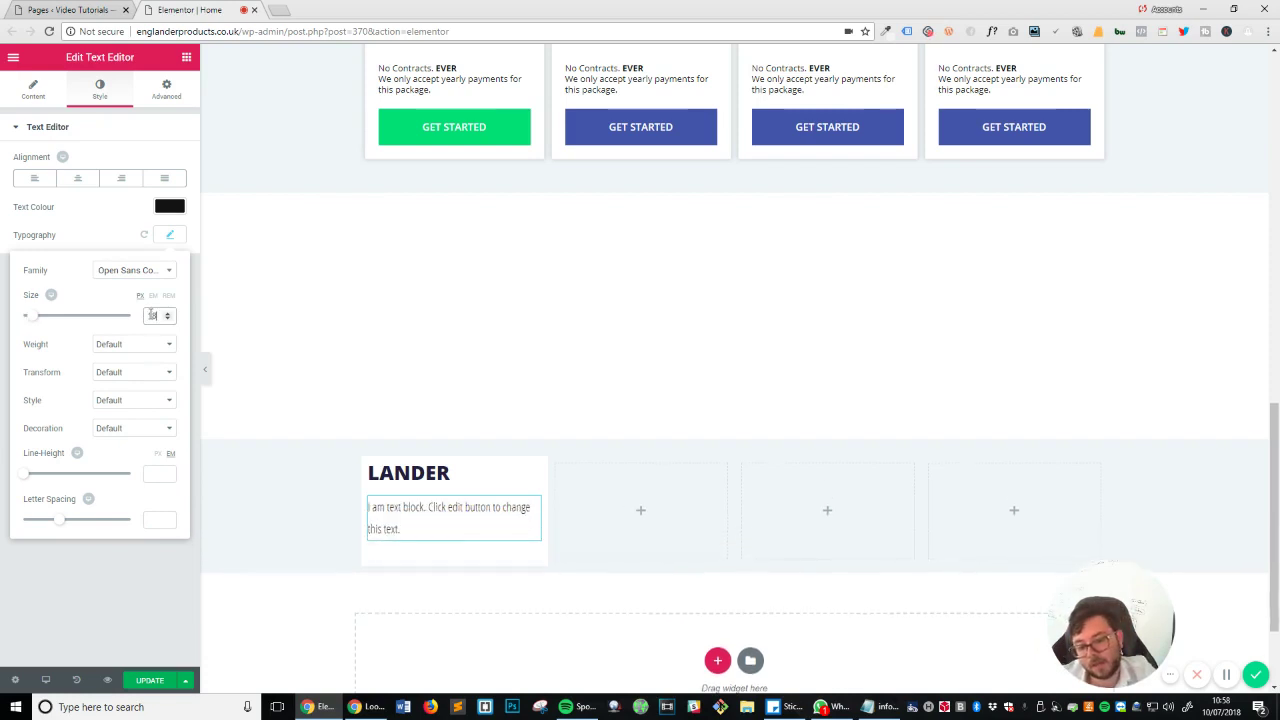
{"action": "key", "text": "Up"}
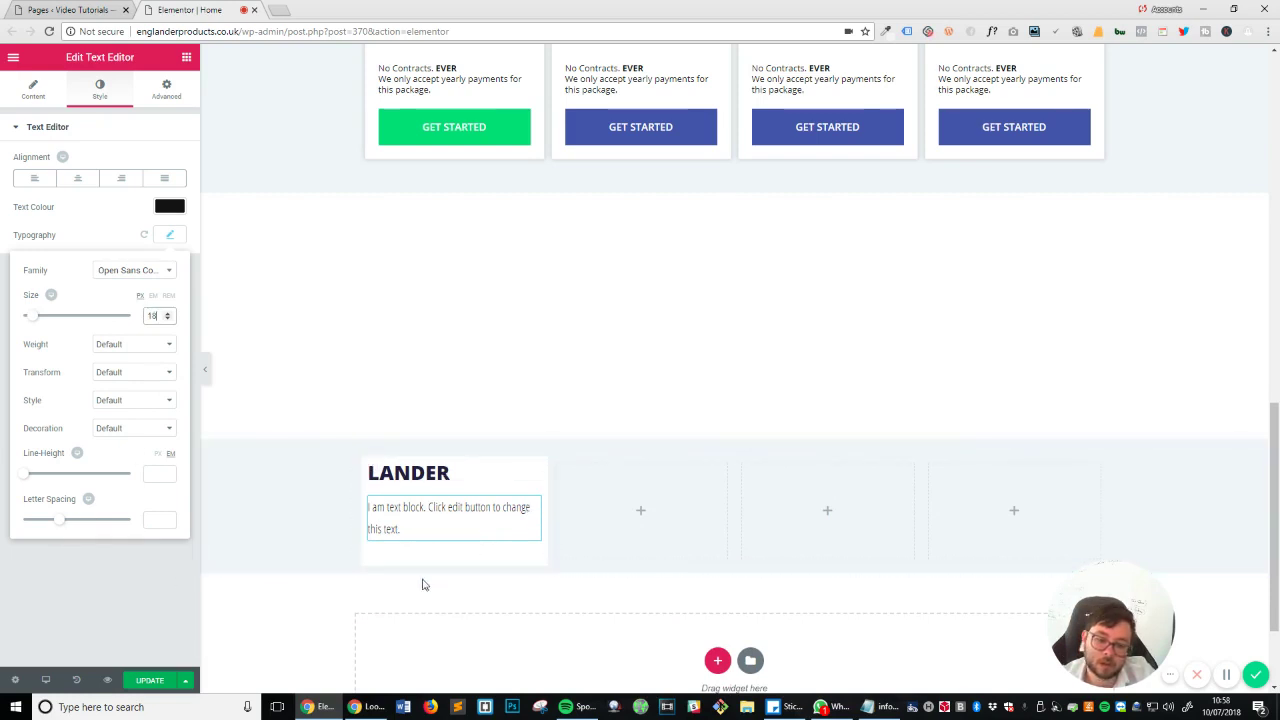
{"action": "left_click", "coordinate": [126, 567]}
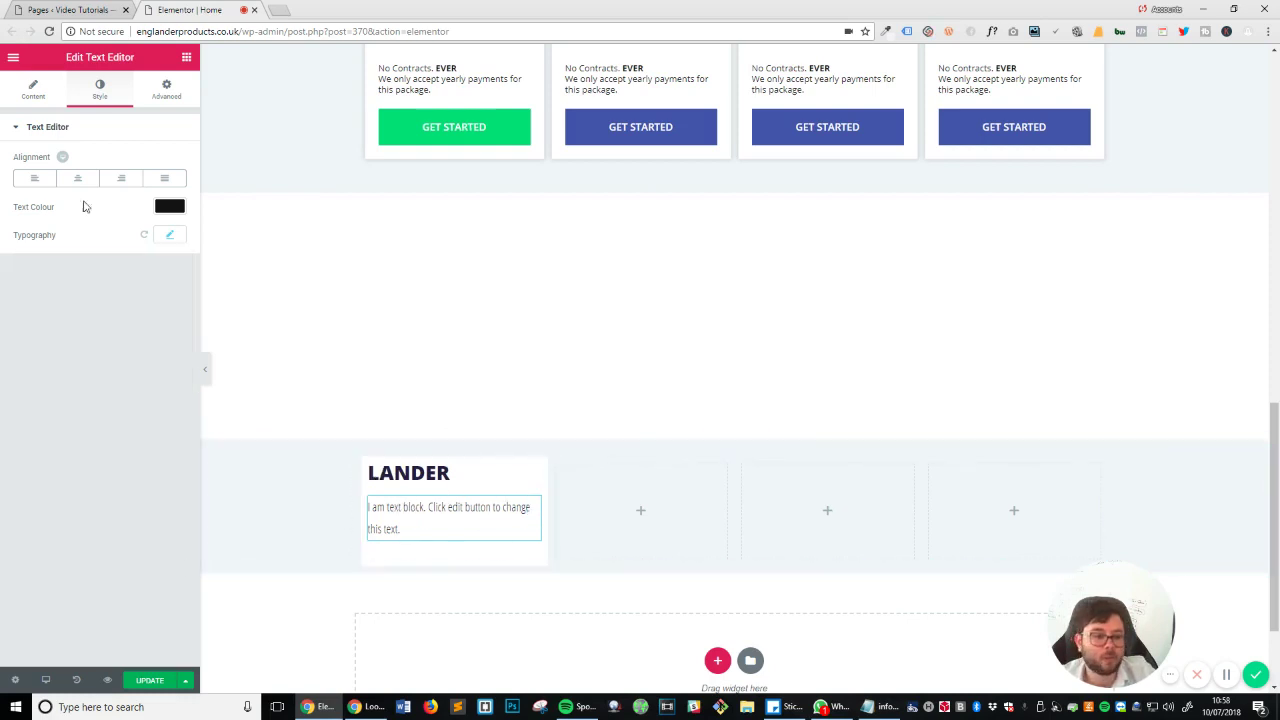
Make the words "I am text block" bold in the text block's content.
{"action": "left_click", "coordinate": [33, 90]}
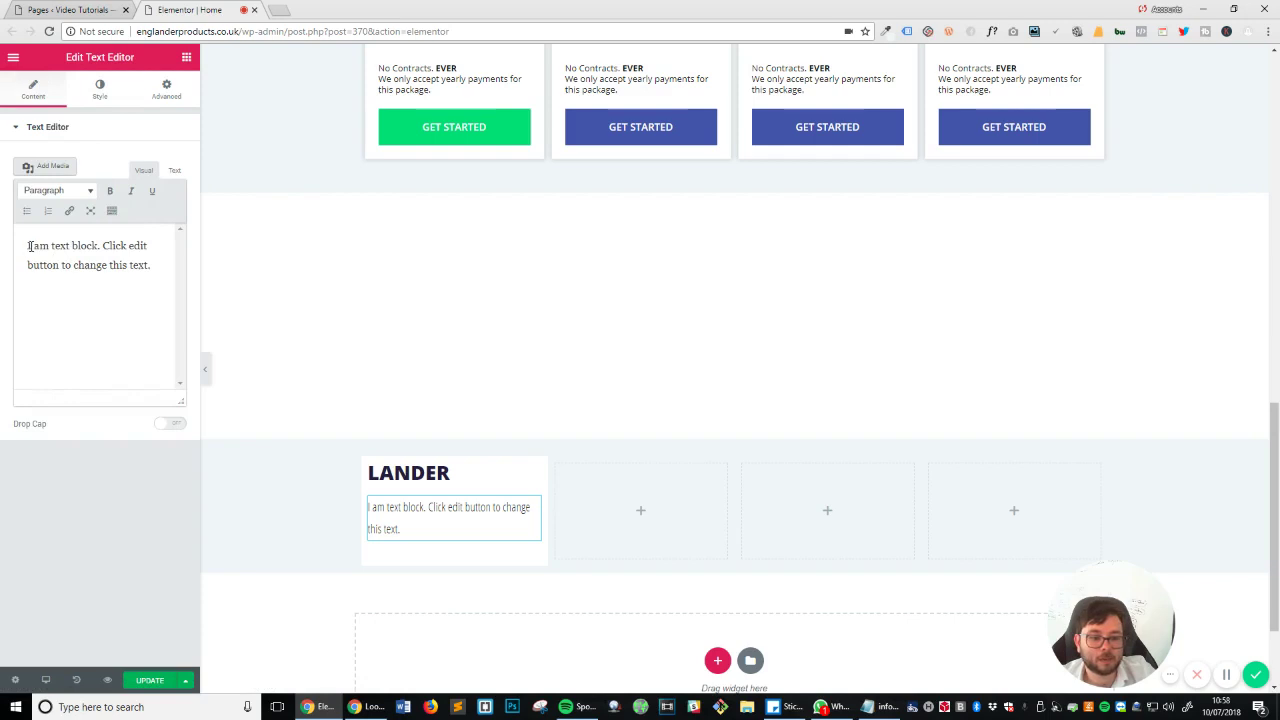
{"action": "left_click_drag", "start_coordinate": [24, 248], "coordinate": [97, 245]}
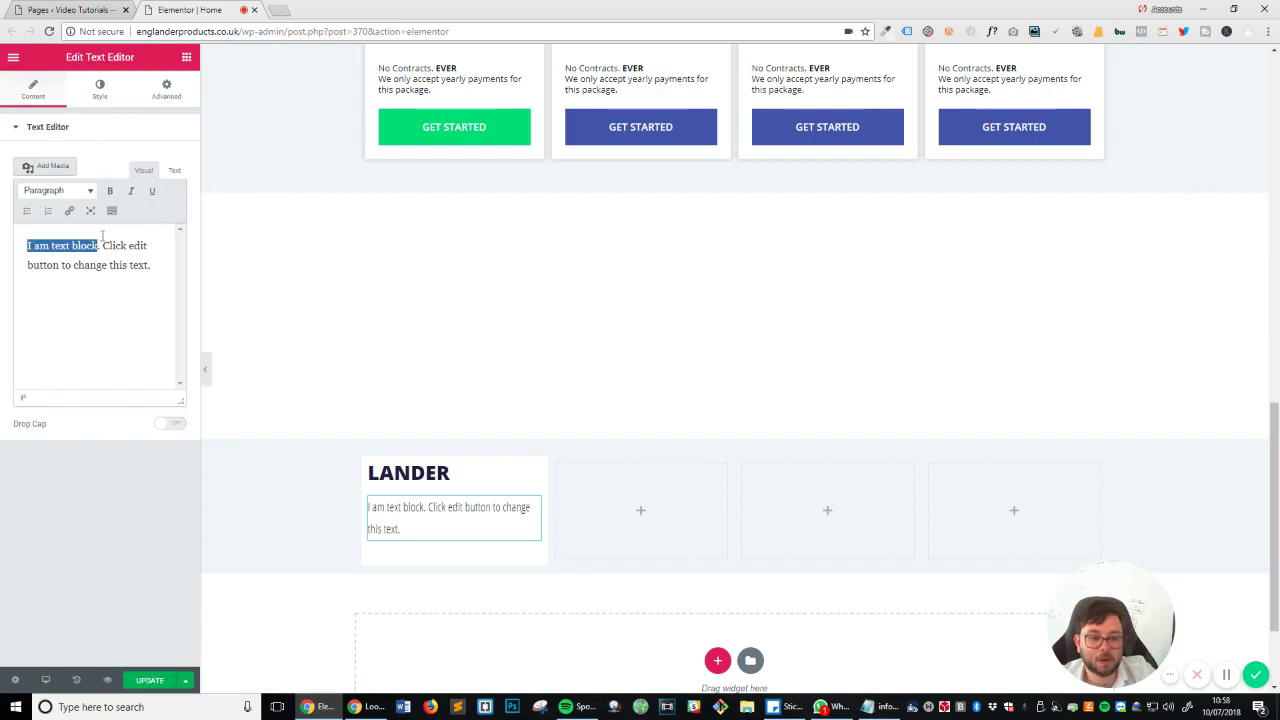
{"action": "left_click", "coordinate": [110, 190]}
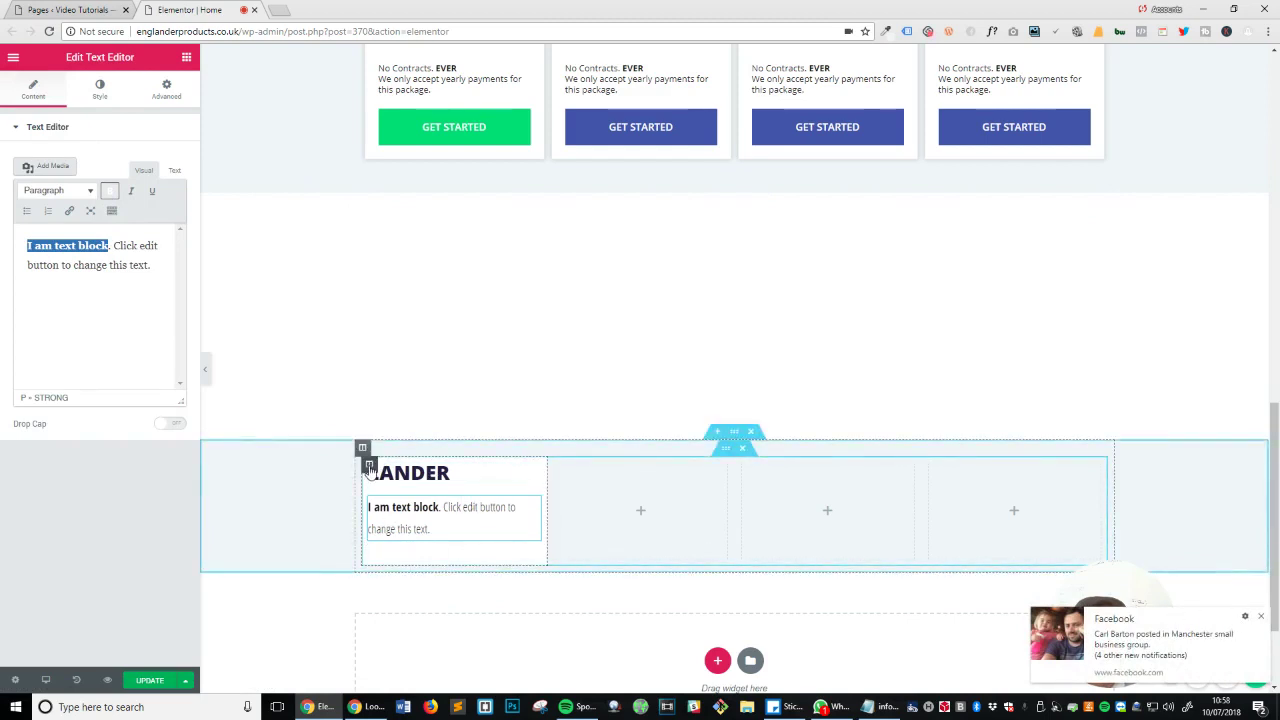
Set the widgets space of the inner column holding the Lander heading to 0 px.
{"action": "left_click", "coordinate": [369, 467]}
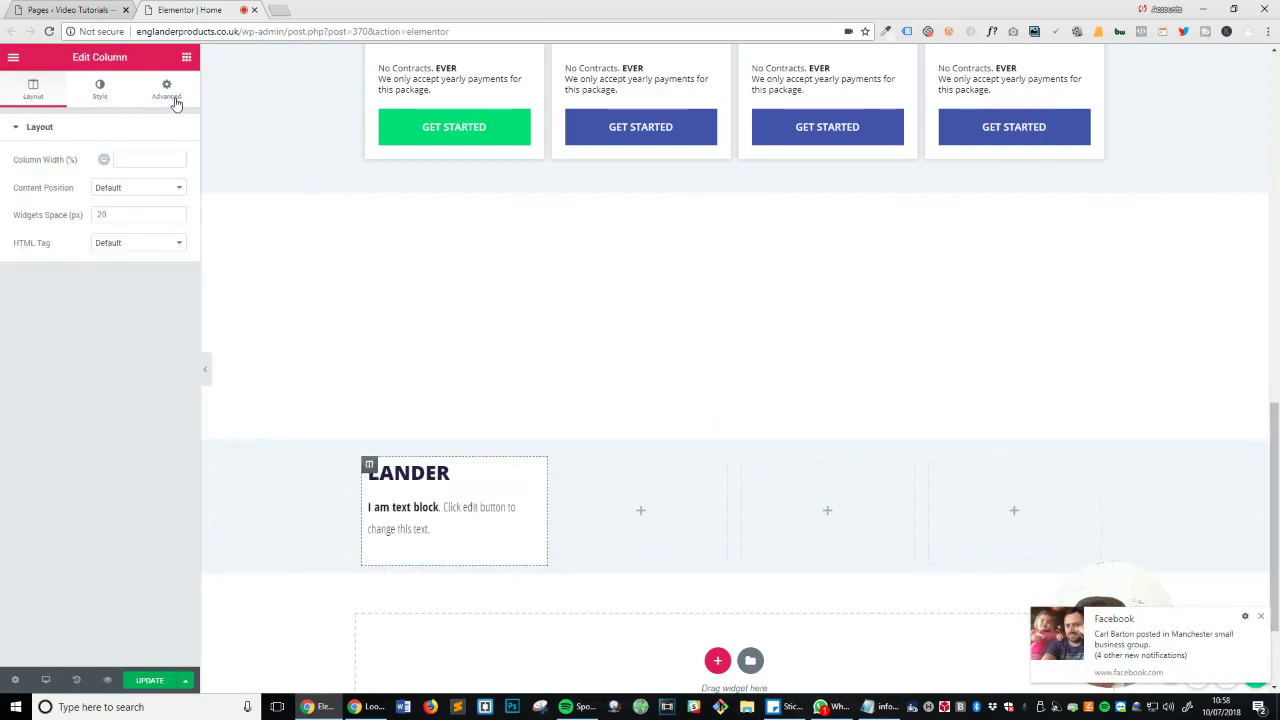
{"action": "left_click", "coordinate": [136, 213]}
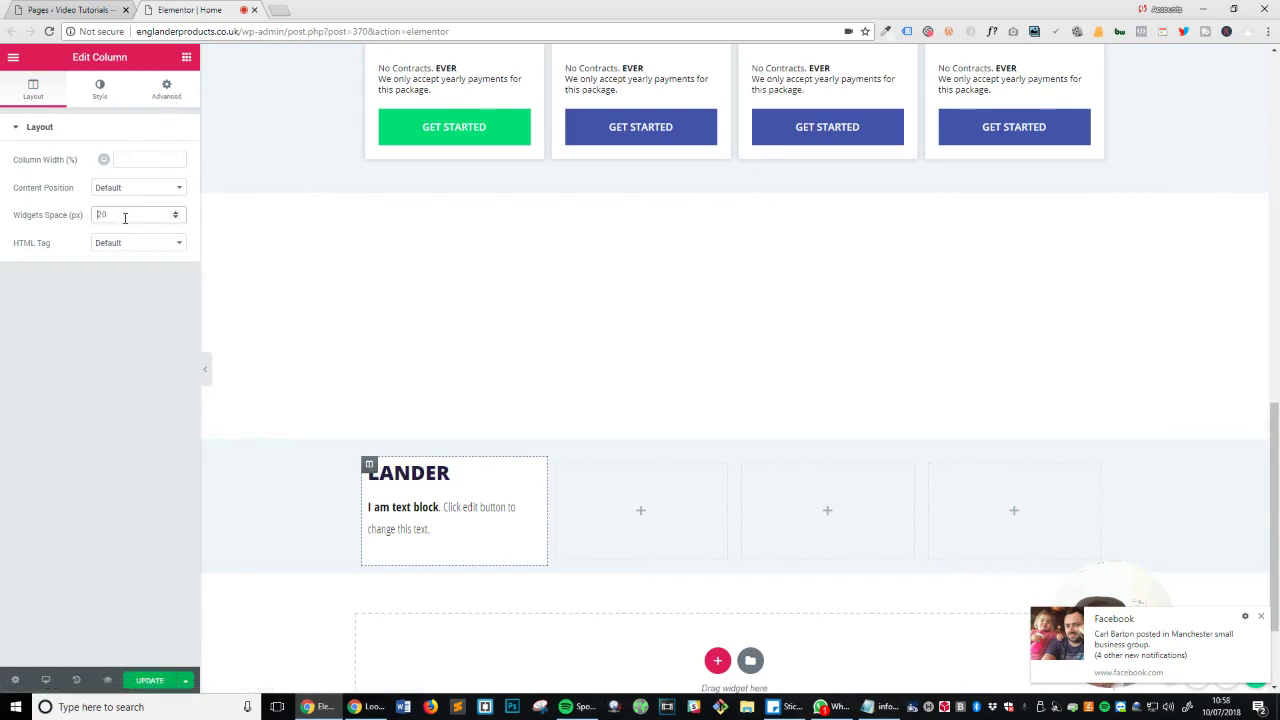
{"action": "type", "text": "0"}
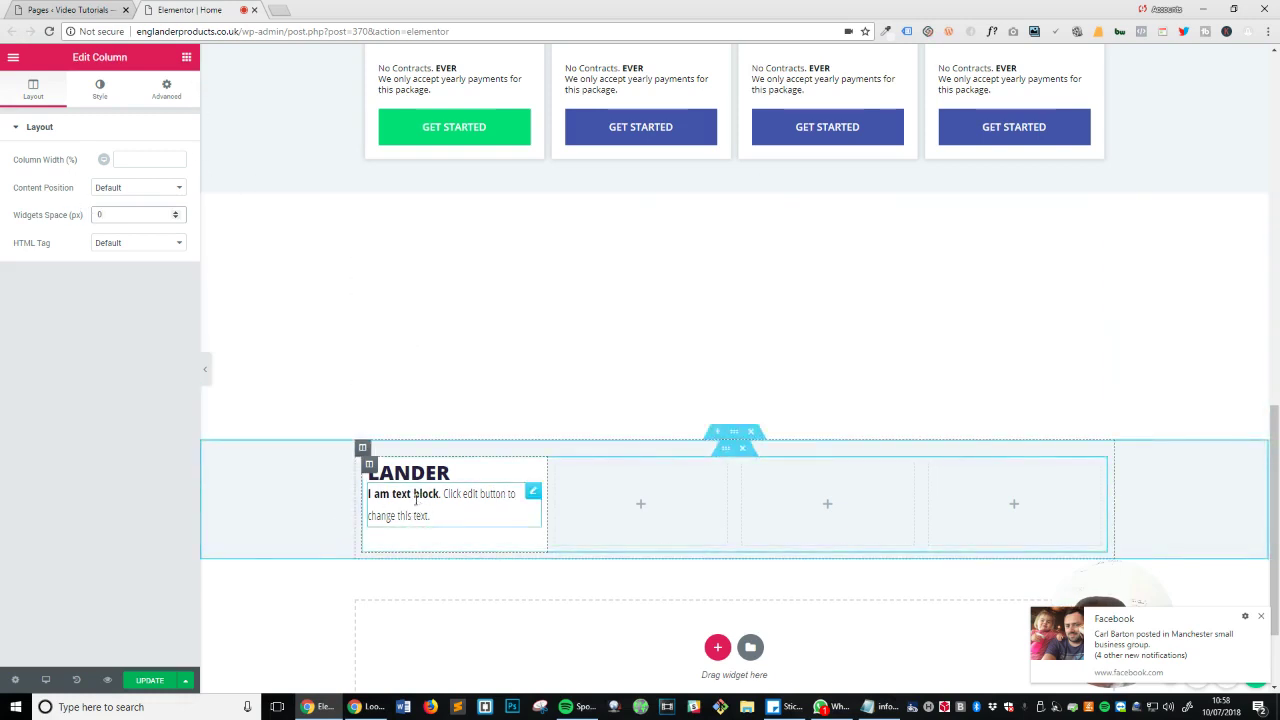
Tighten the line height of the text block under the Lander heading to about 1.2 em.
{"action": "left_click", "coordinate": [533, 492]}
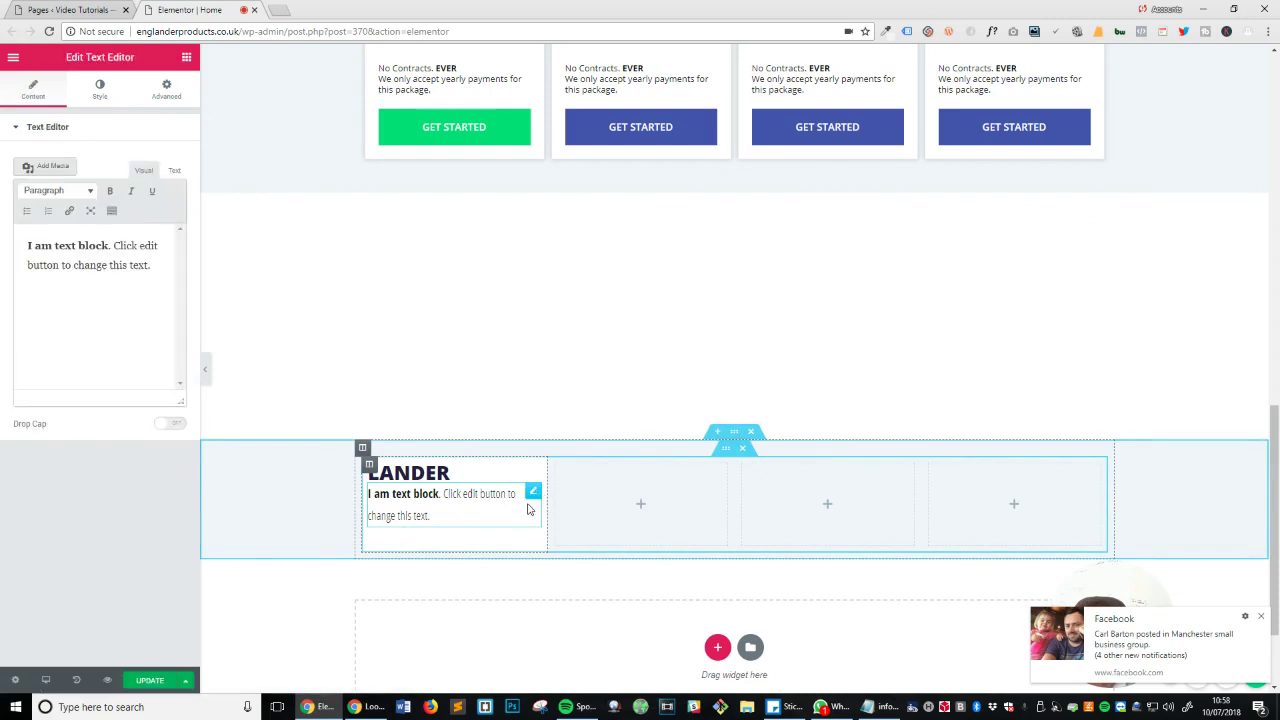
{"action": "left_click", "coordinate": [102, 92]}
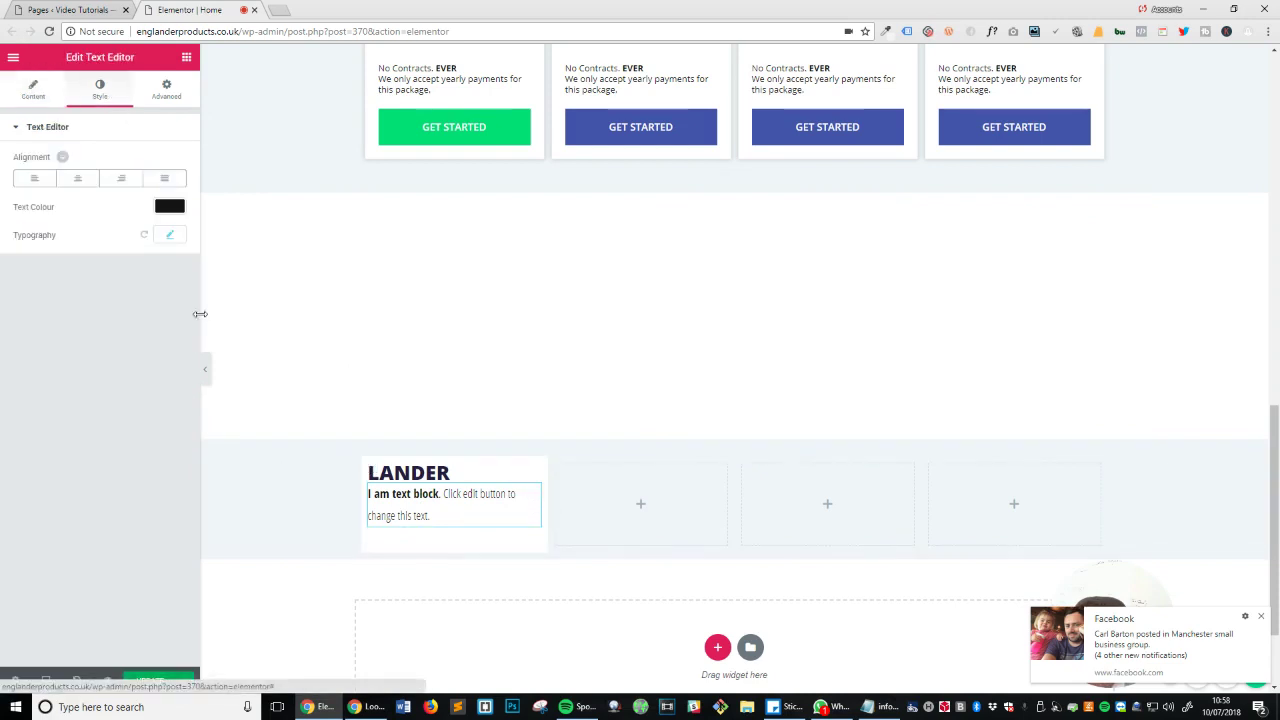
{"action": "left_click", "coordinate": [169, 235]}
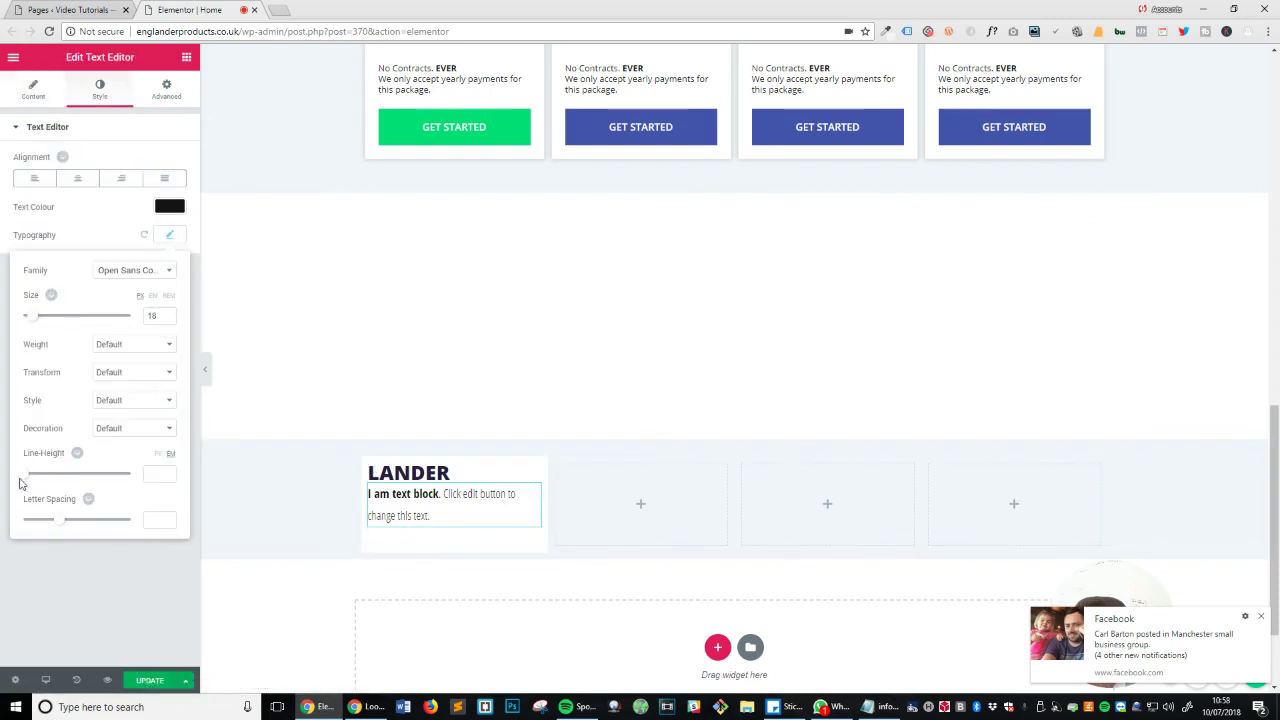
{"action": "left_click_drag", "start_coordinate": [22, 476], "coordinate": [33, 476]}
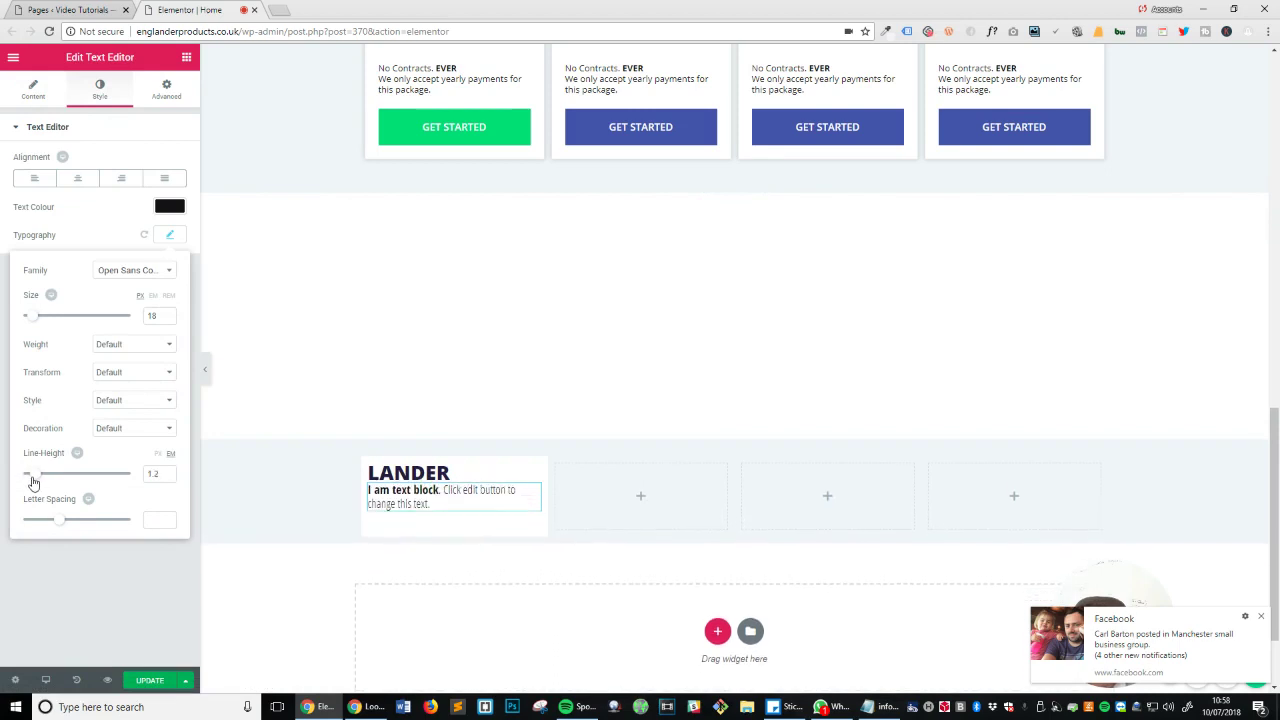
{"action": "left_click", "coordinate": [114, 577]}
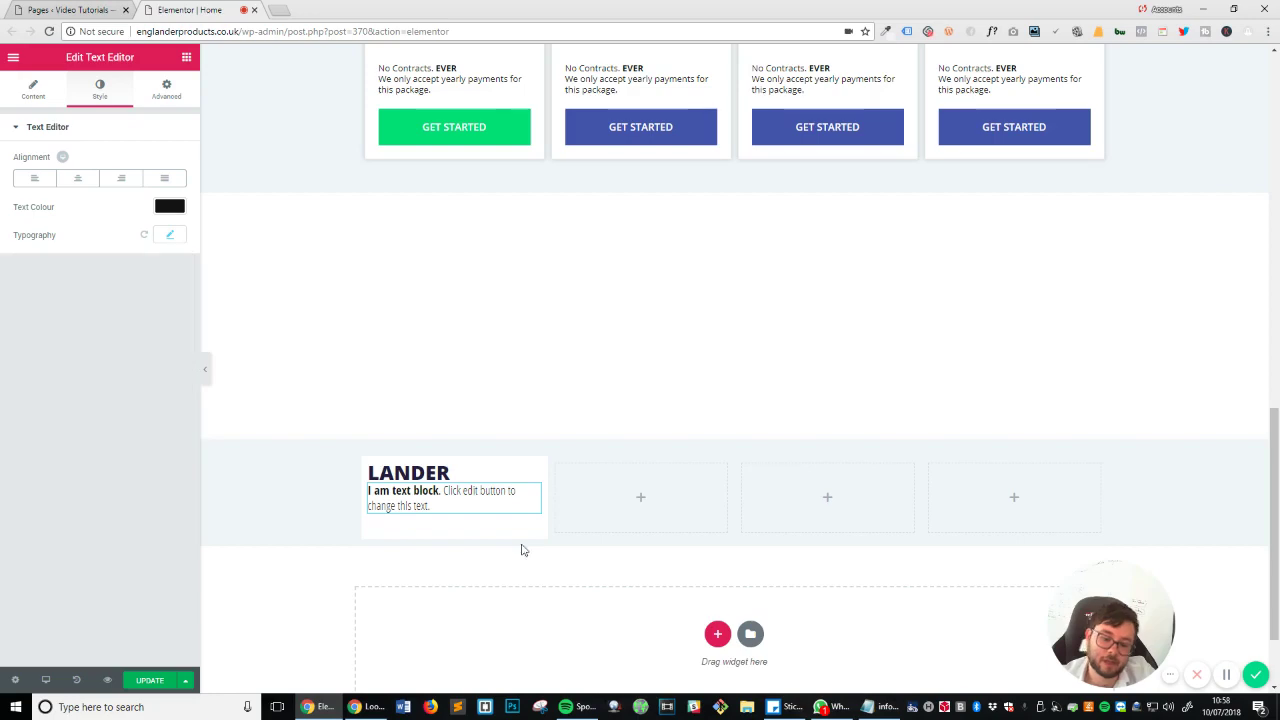
Add a divider below the text block in the new Lander column and set its weight to 5.
{"action": "left_click", "coordinate": [186, 57]}
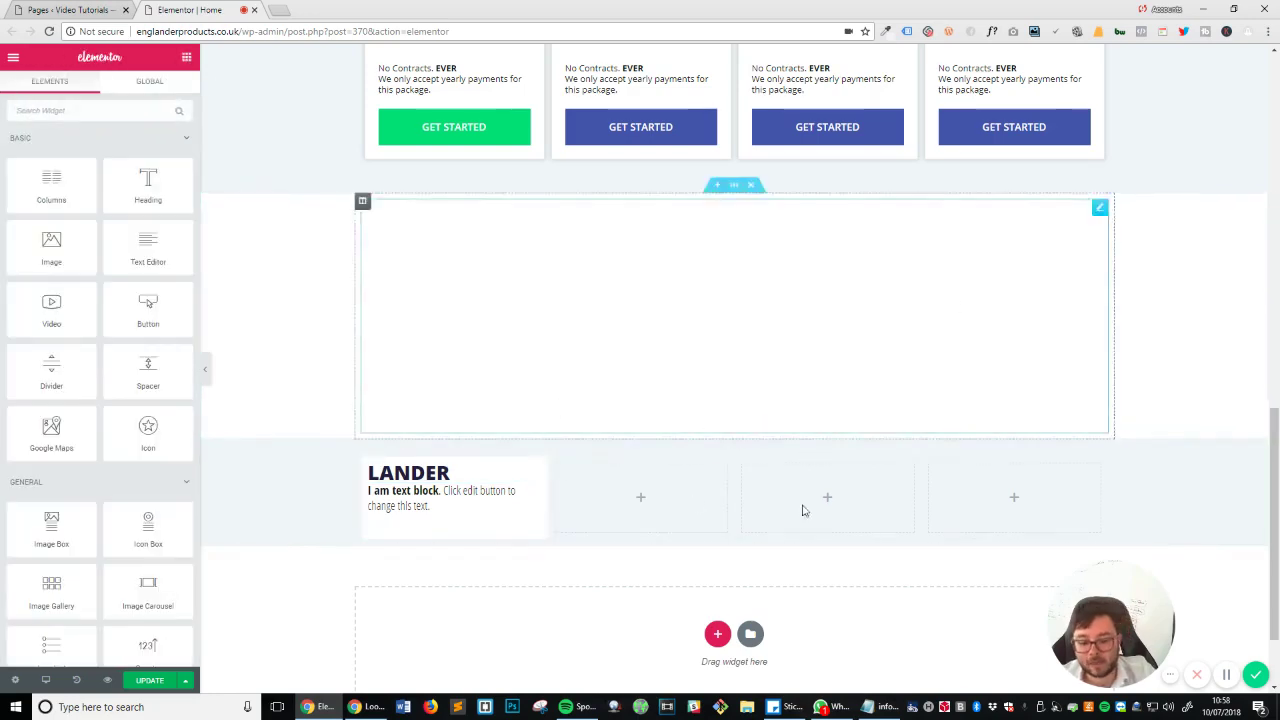
{"action": "scroll", "coordinate": [532, 494], "scroll_direction": "up", "scroll_amount": 5}
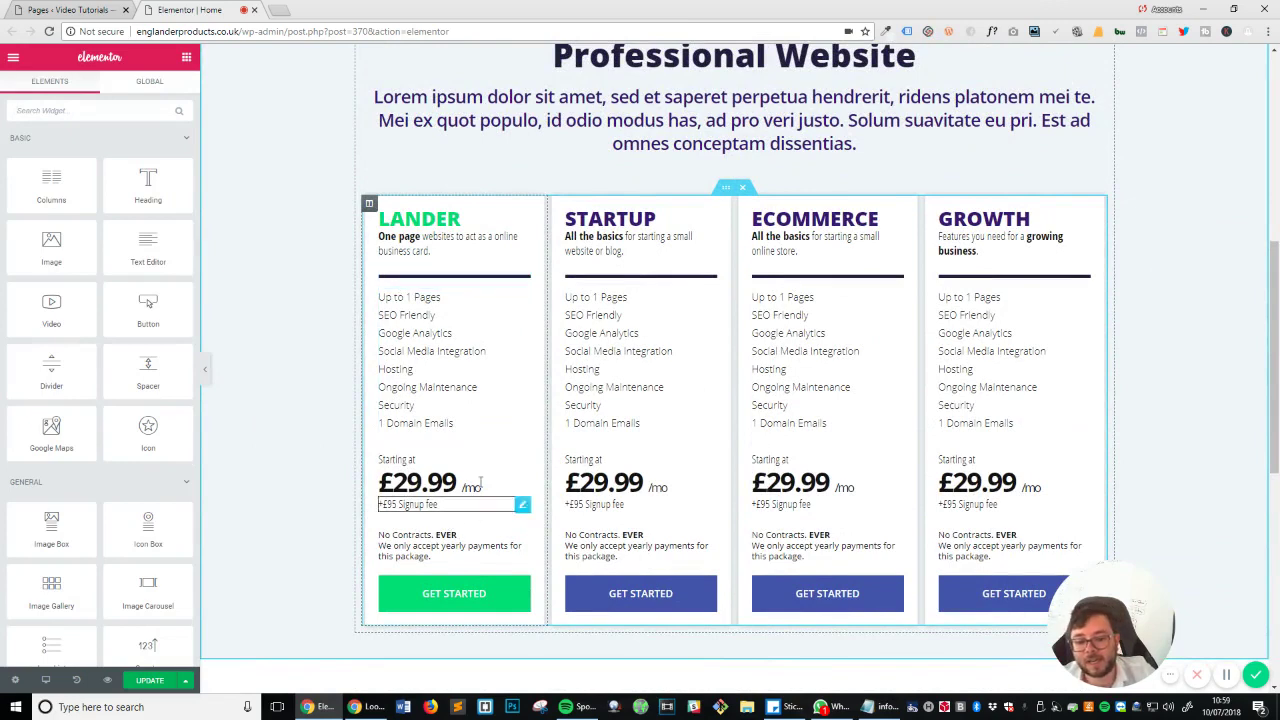
{"action": "scroll", "coordinate": [460, 360], "scroll_direction": "down", "scroll_amount": 6}
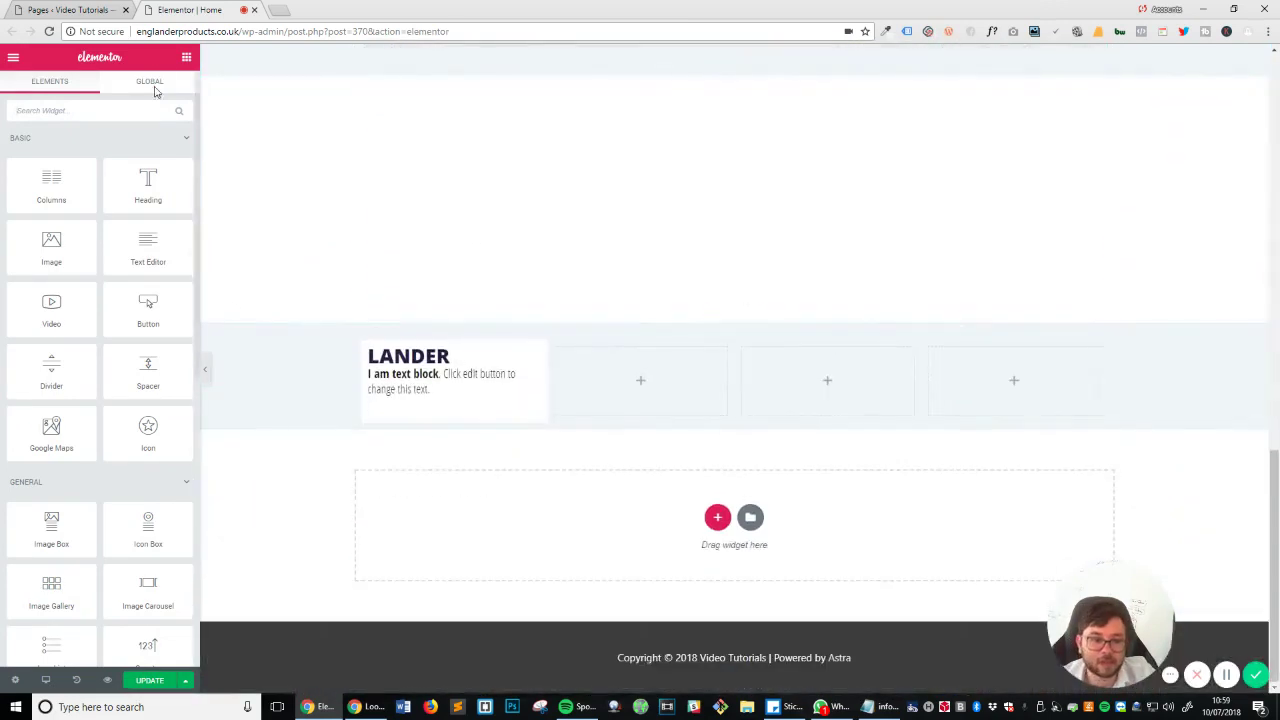
{"action": "left_click", "coordinate": [117, 111]}
{"action": "type", "text": "div"}
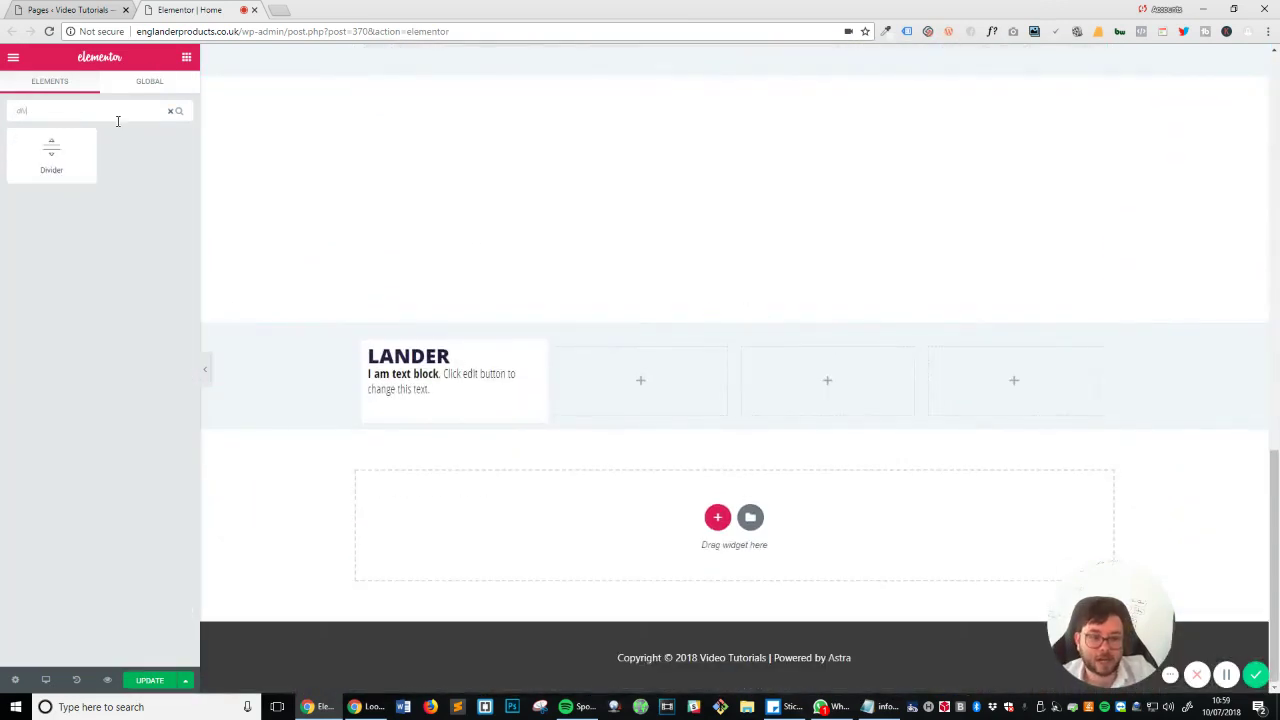
{"action": "left_click_drag", "start_coordinate": [77, 145], "coordinate": [440, 410]}
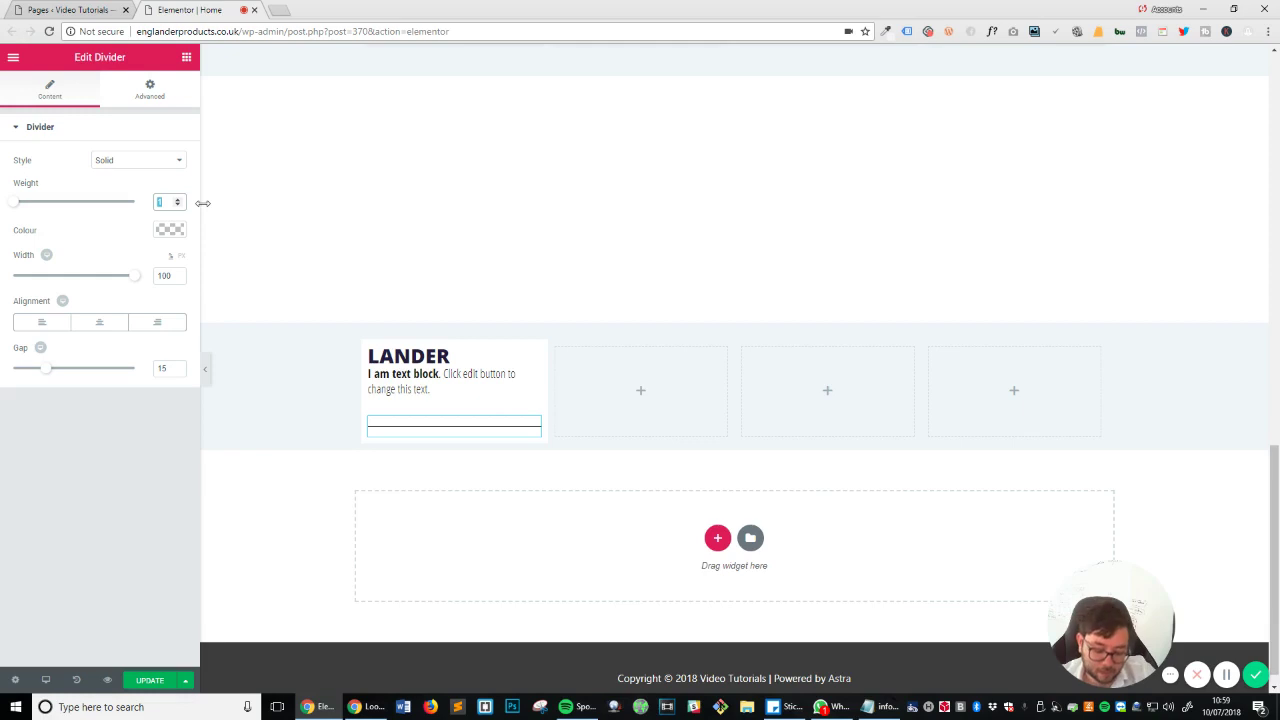
{"action": "type", "text": "5"}
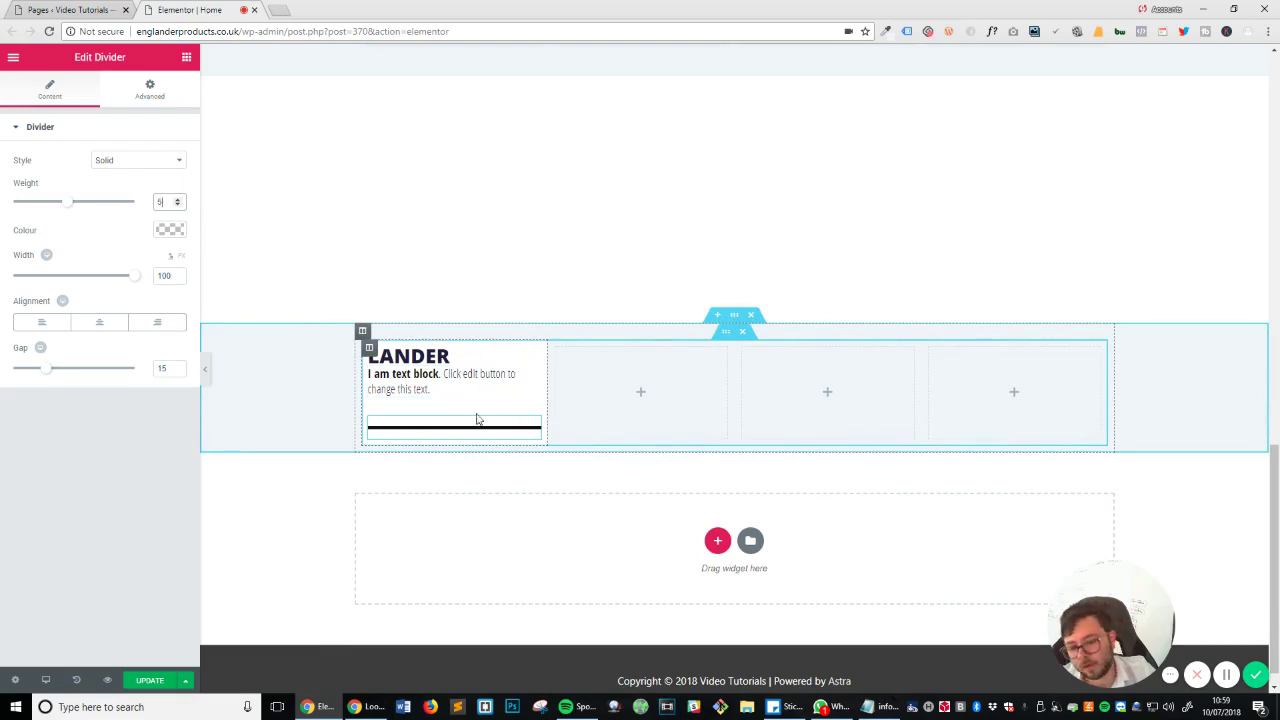
Unlink the divider's margins and set its top margin to -25 px, keeping the other sides at 0.
{"action": "scroll", "coordinate": [477, 417], "scroll_direction": "up", "scroll_amount": 5}
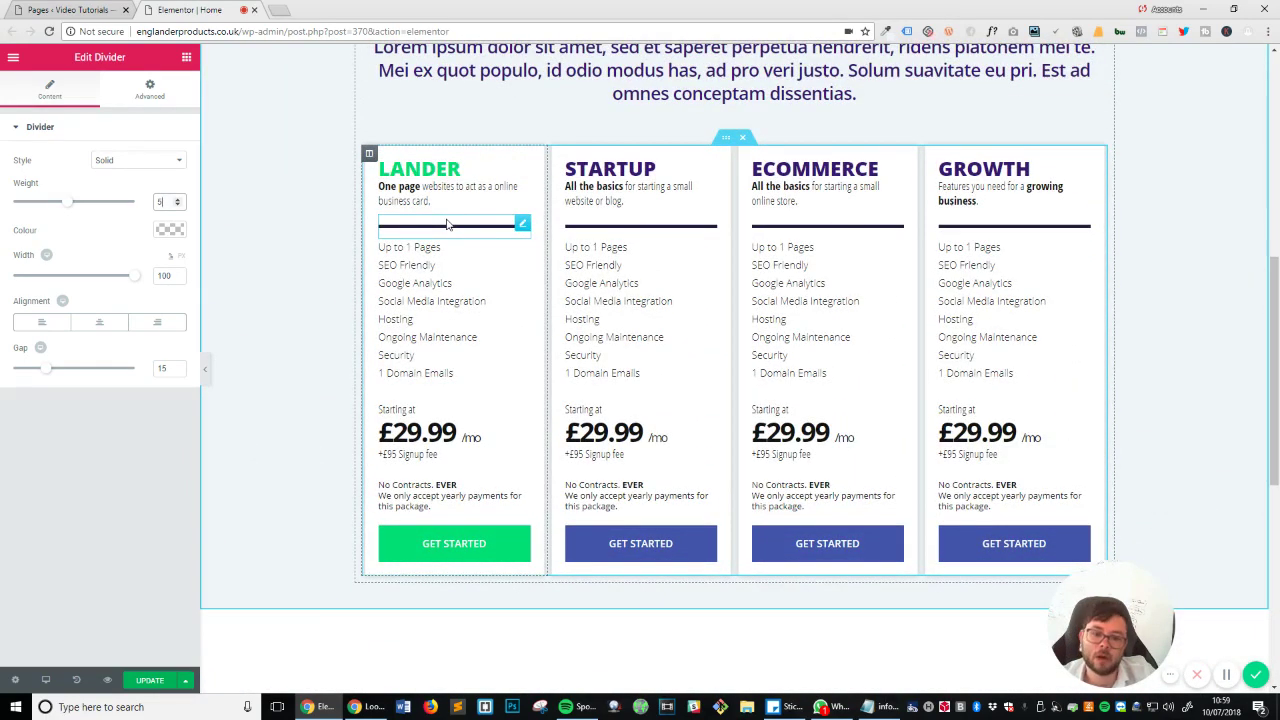
{"action": "scroll", "coordinate": [447, 224], "scroll_direction": "down", "scroll_amount": 4}
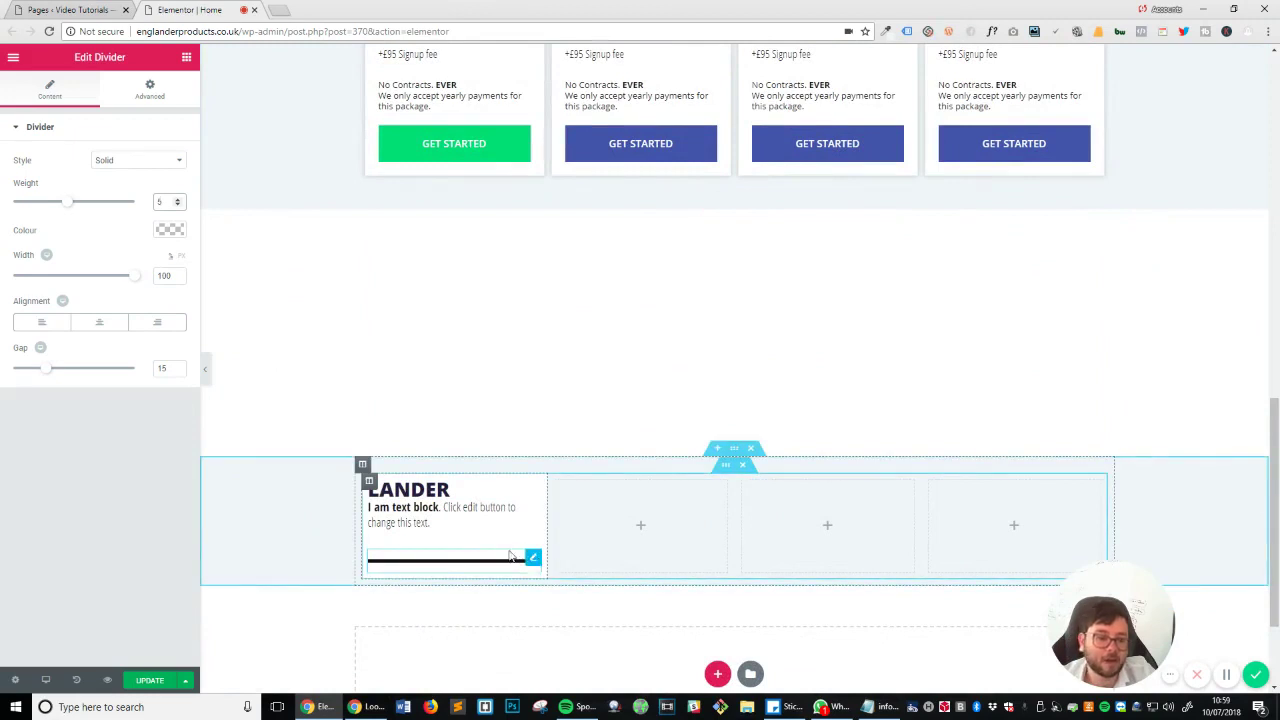
{"action": "left_click", "coordinate": [158, 92]}
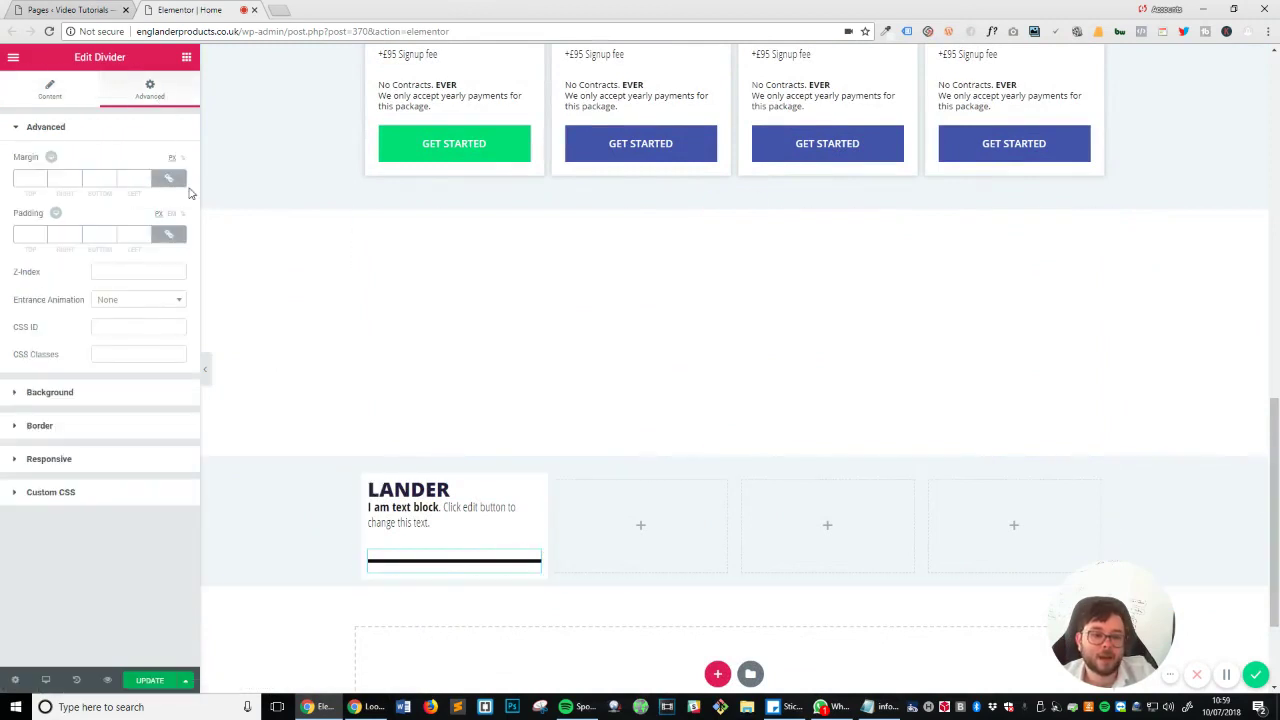
{"action": "left_click", "coordinate": [172, 179]}
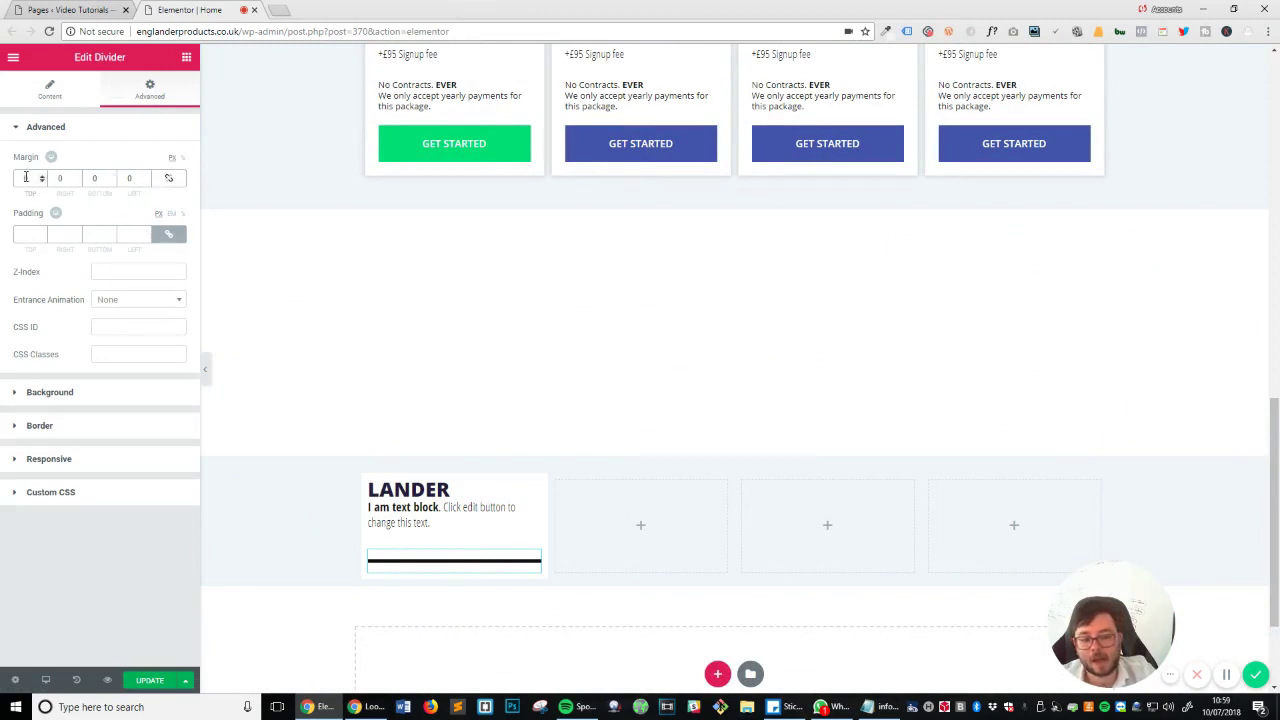
{"action": "key", "text": "Down"}
{"action": "key", "text": "Down"}
{"action": "key", "text": "Down"}
{"action": "key", "text": "Down"}
{"action": "key", "text": "Down"}
{"action": "key", "text": "Down"}
{"action": "key", "text": "Down"}
{"action": "key", "text": "Down"}
{"action": "key", "text": "Down"}
{"action": "key", "text": "Down"}
{"action": "key", "text": "Down"}
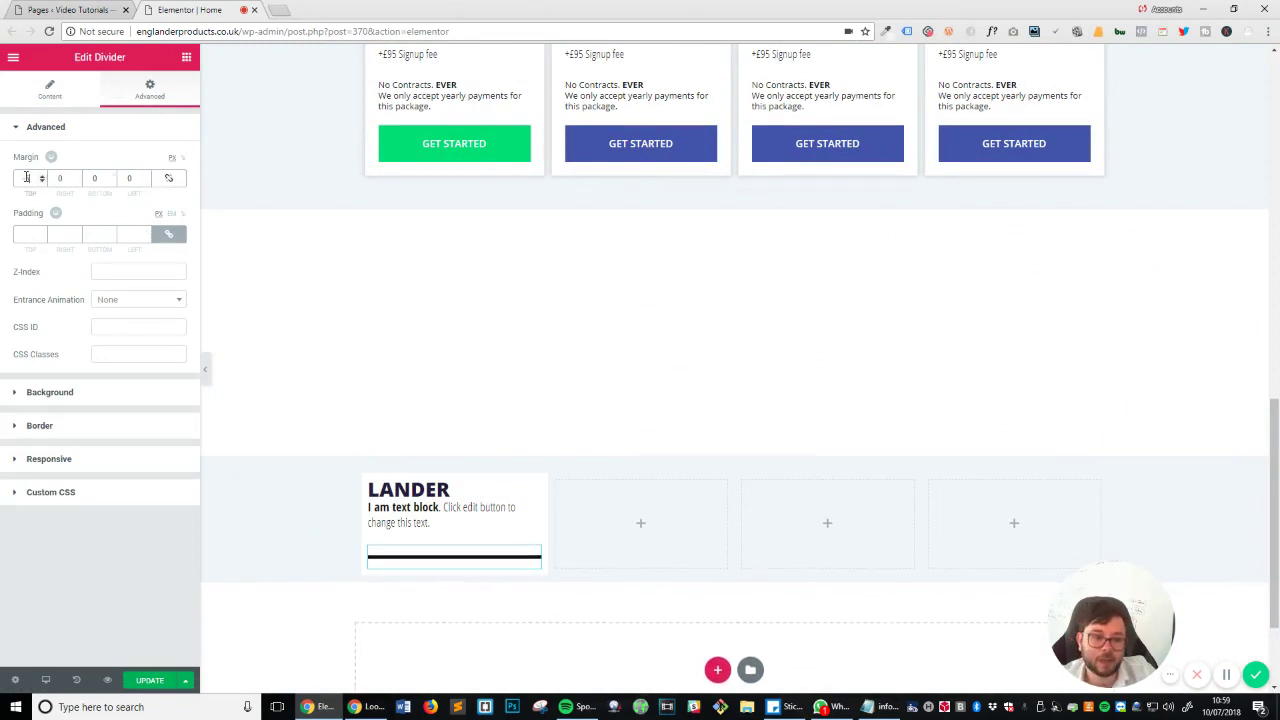
{"action": "key", "text": "Down"}
{"action": "key", "text": "Down"}
{"action": "key", "text": "Down"}
{"action": "key", "text": "Down"}
{"action": "key", "text": "Down"}
{"action": "key", "text": "Down"}
{"action": "key", "text": "Down"}
{"action": "key", "text": "Down"}
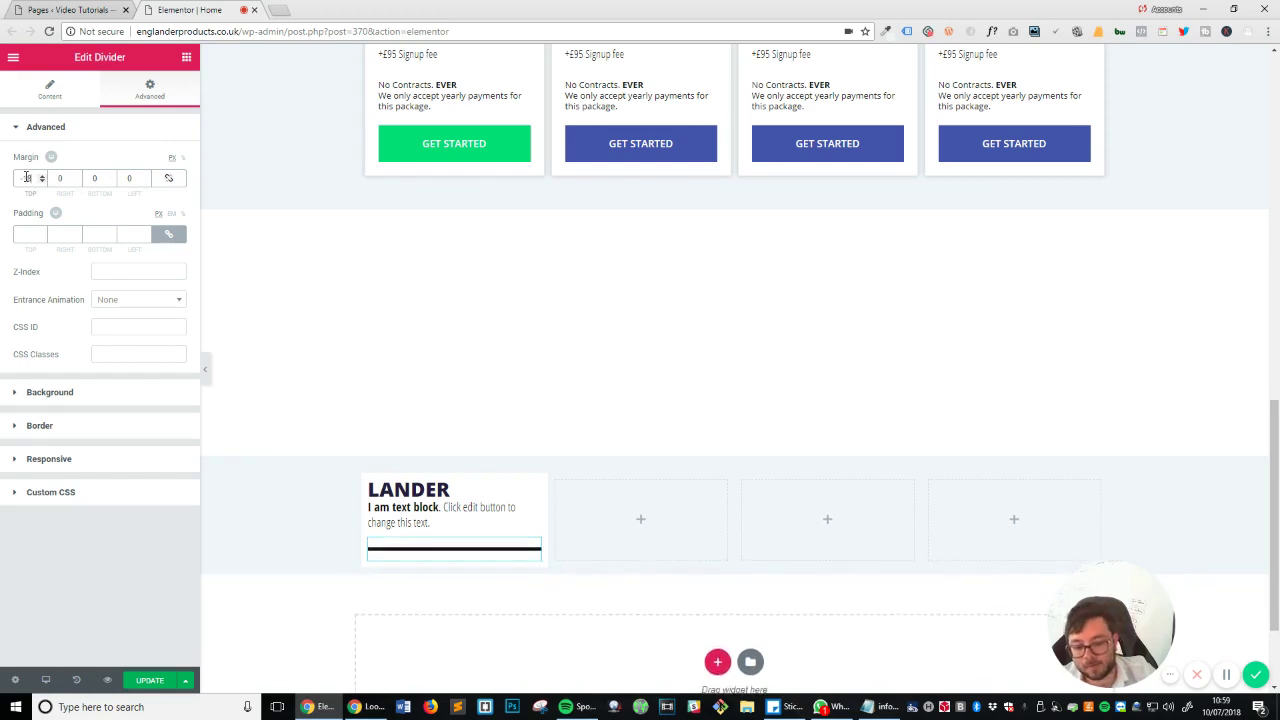
{"action": "key", "text": "Down"}
{"action": "key", "text": "Down"}
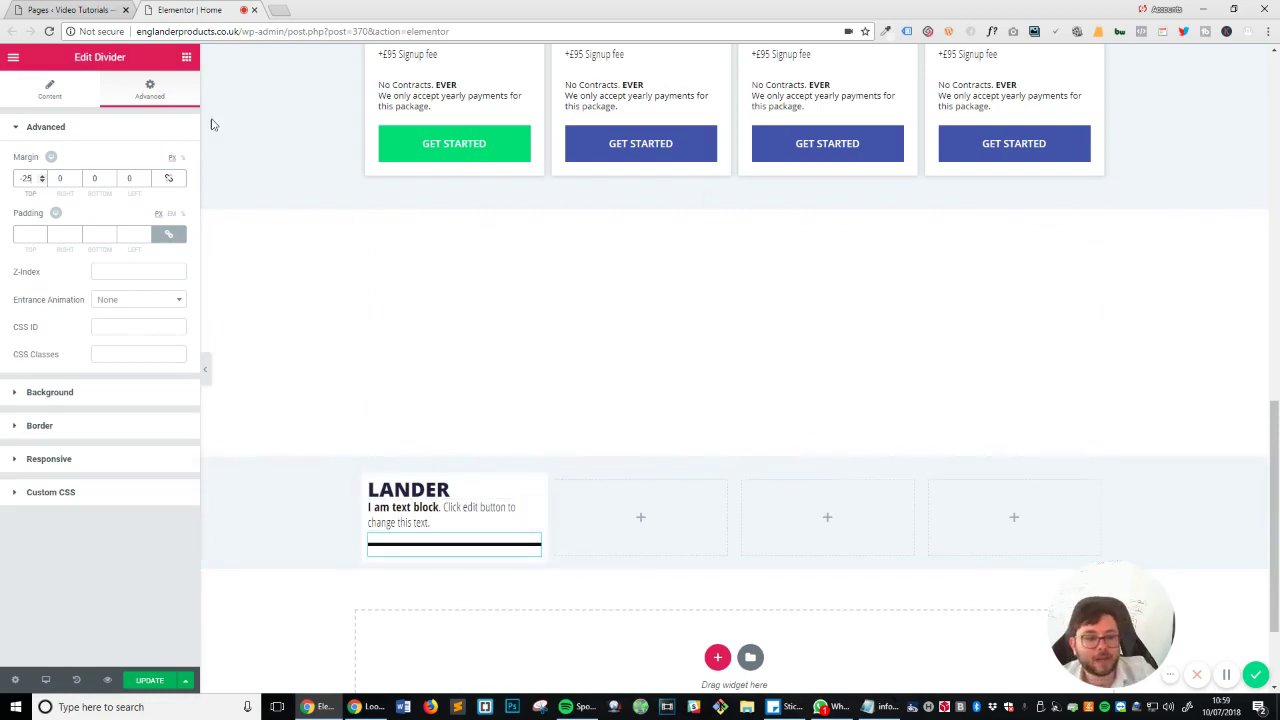
Add an icon list below the Lander column's divider and delete its second and third items.
{"action": "left_click", "coordinate": [186, 58]}
{"action": "type", "text": "icon"}
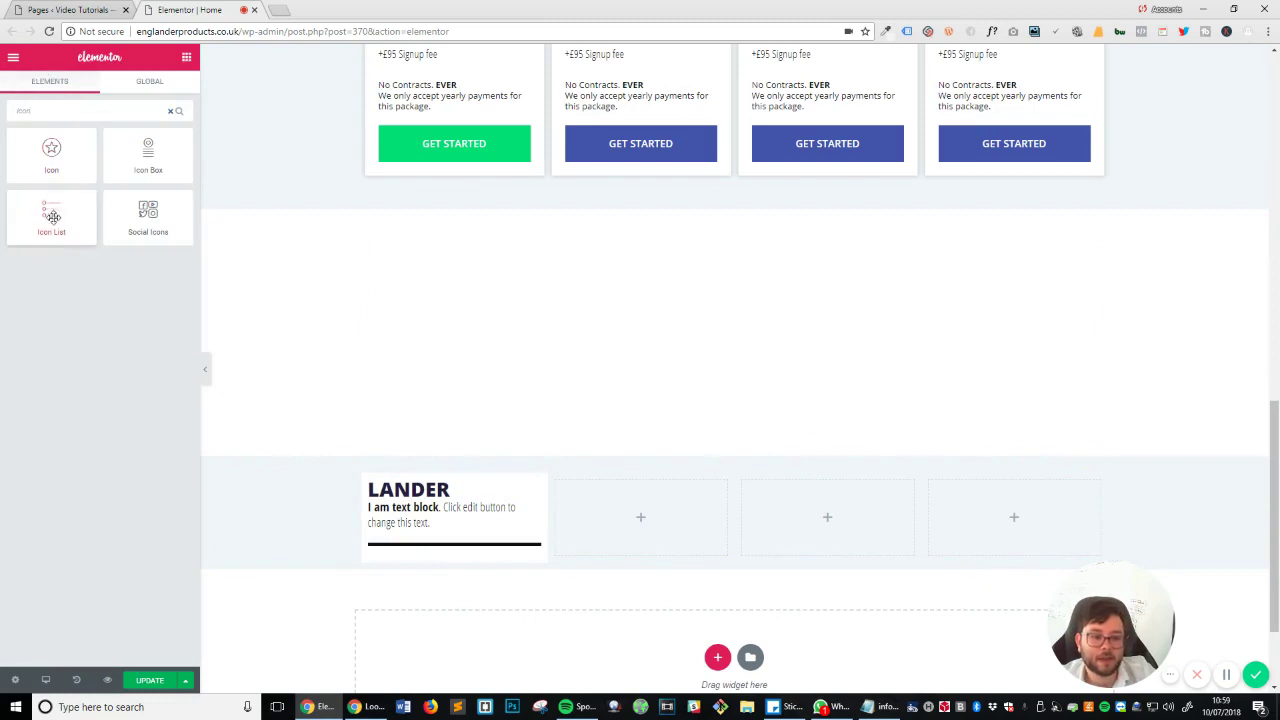
{"action": "left_click_drag", "start_coordinate": [63, 229], "coordinate": [450, 562]}
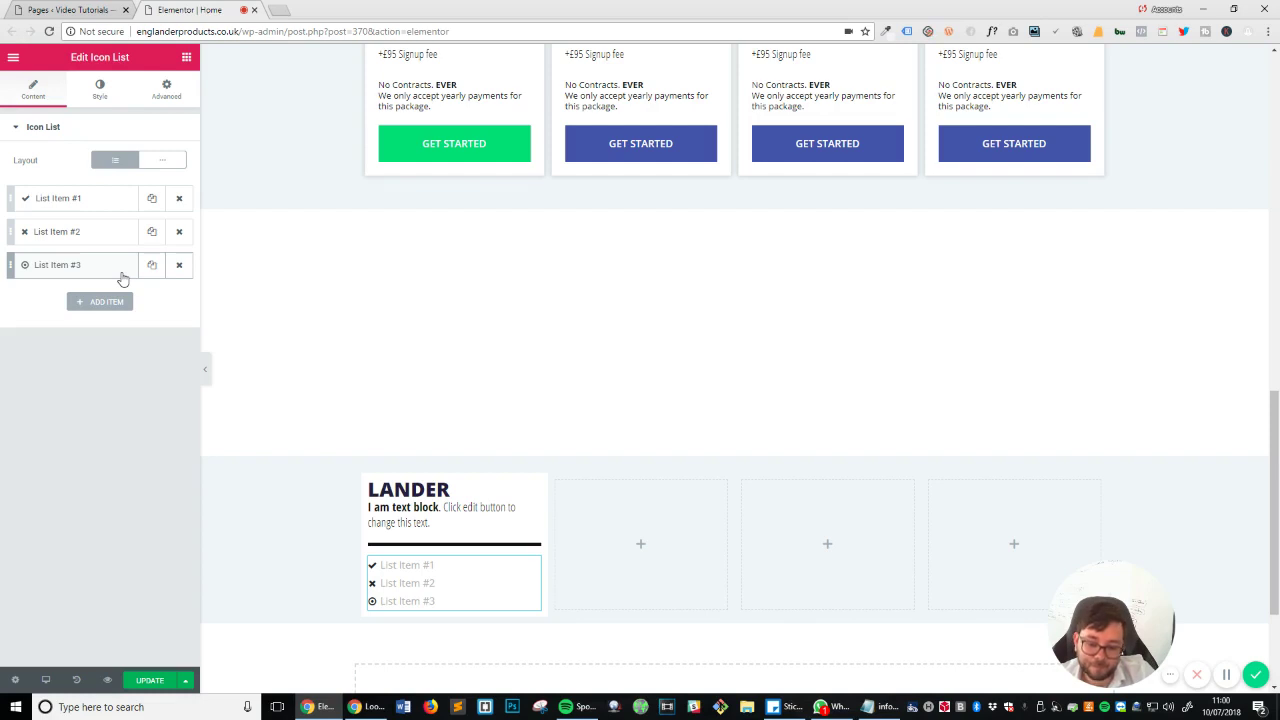
{"action": "left_click", "coordinate": [179, 264]}
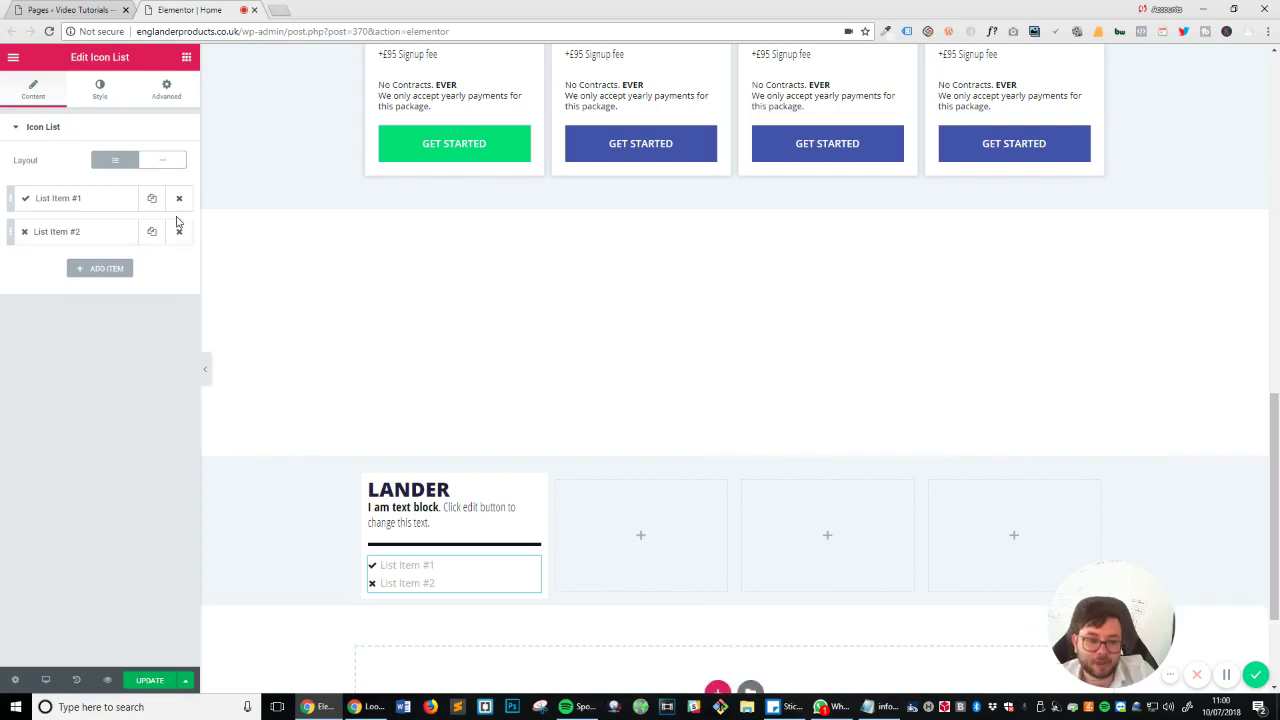
{"action": "left_click", "coordinate": [179, 231]}
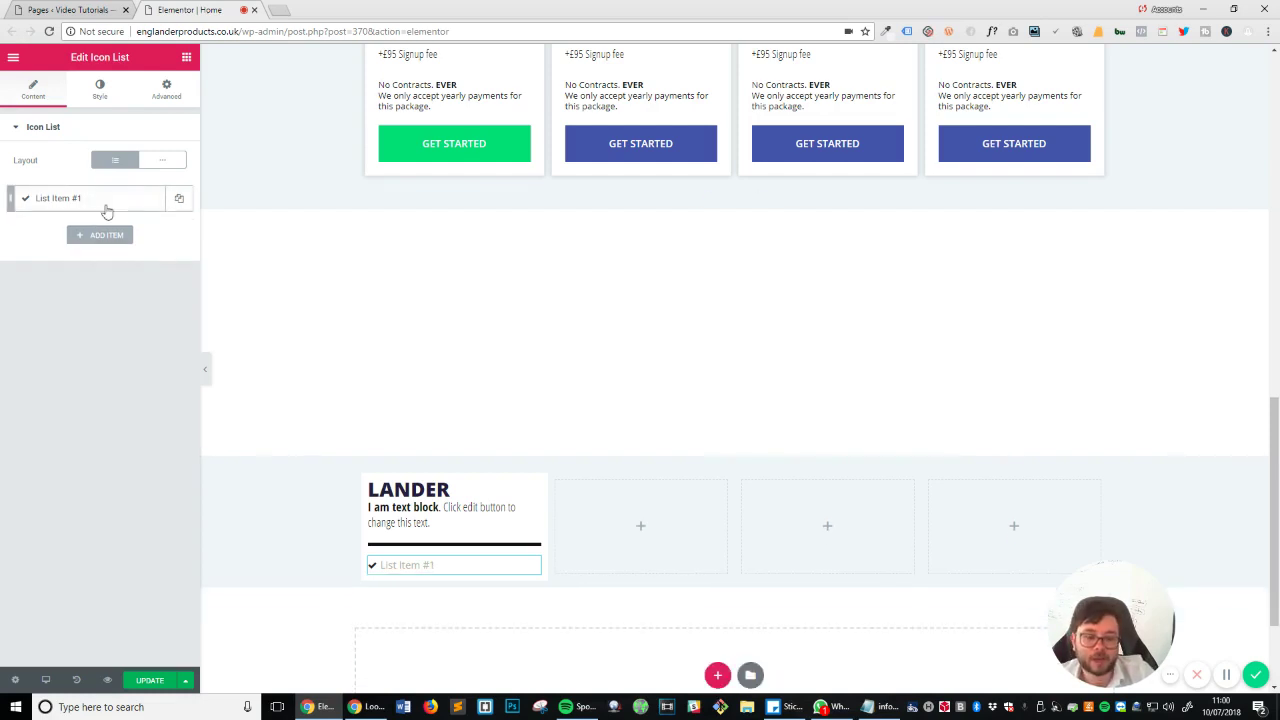
Remove the check icon from the remaining list item and set its text to "Up to 1 Pages".
{"action": "left_click", "coordinate": [57, 200]}
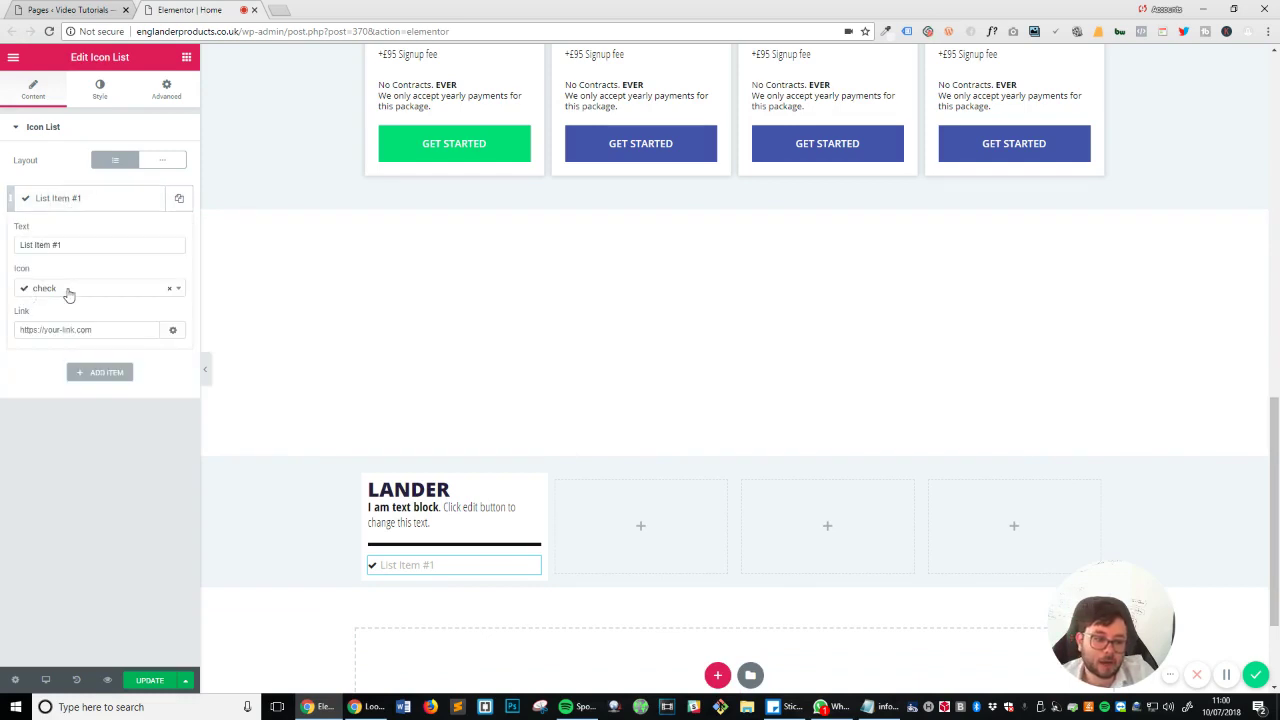
{"action": "left_click", "coordinate": [169, 288]}
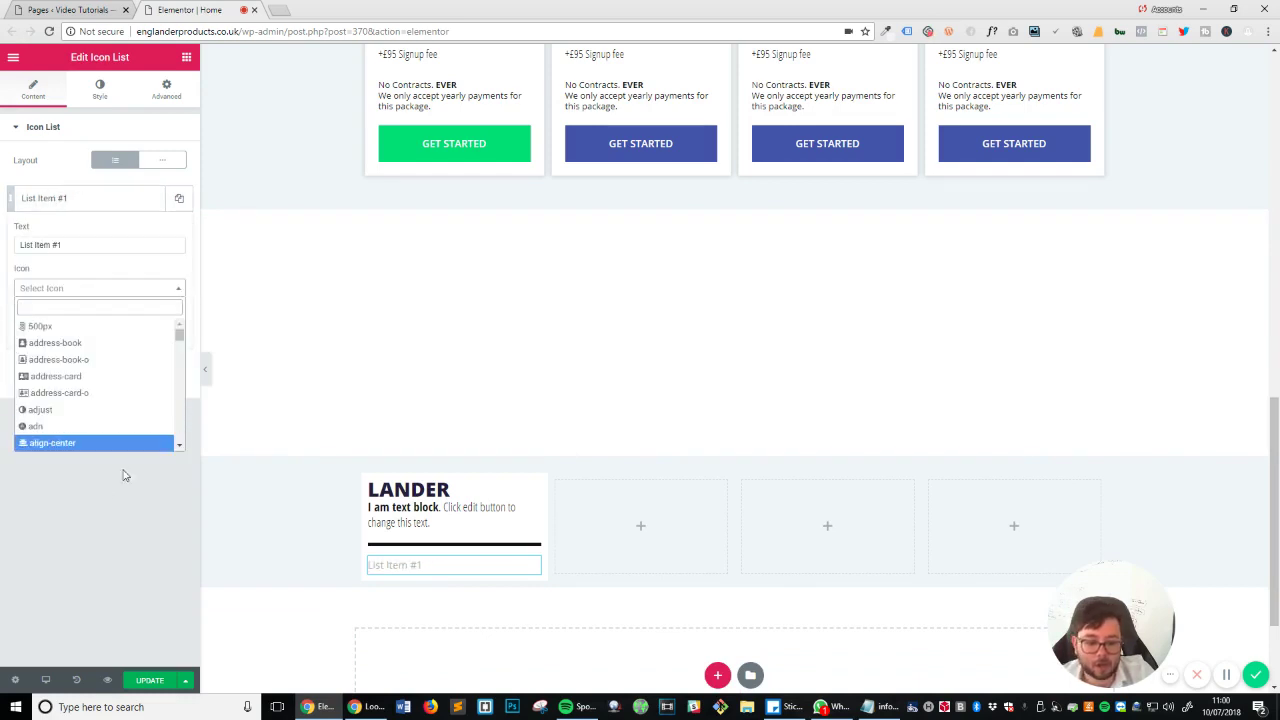
{"action": "left_click", "coordinate": [116, 528]}
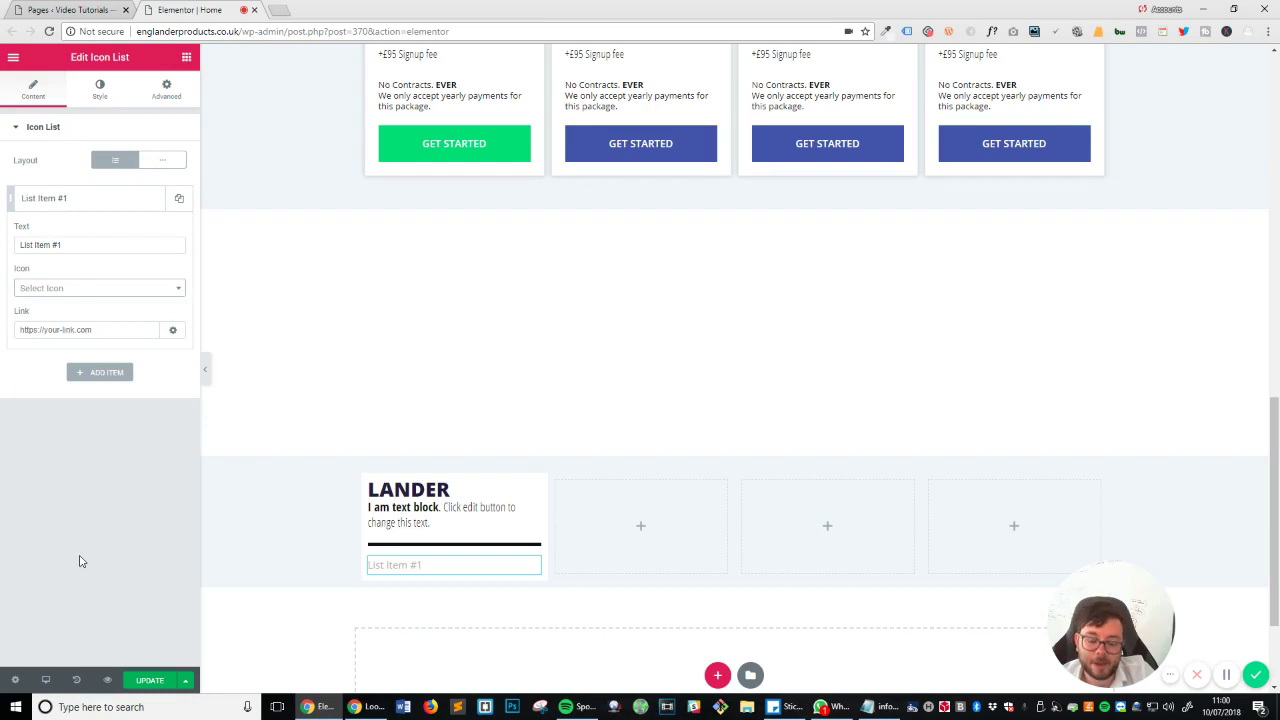
{"action": "scroll", "coordinate": [600, 556], "scroll_direction": "up", "scroll_amount": 3}
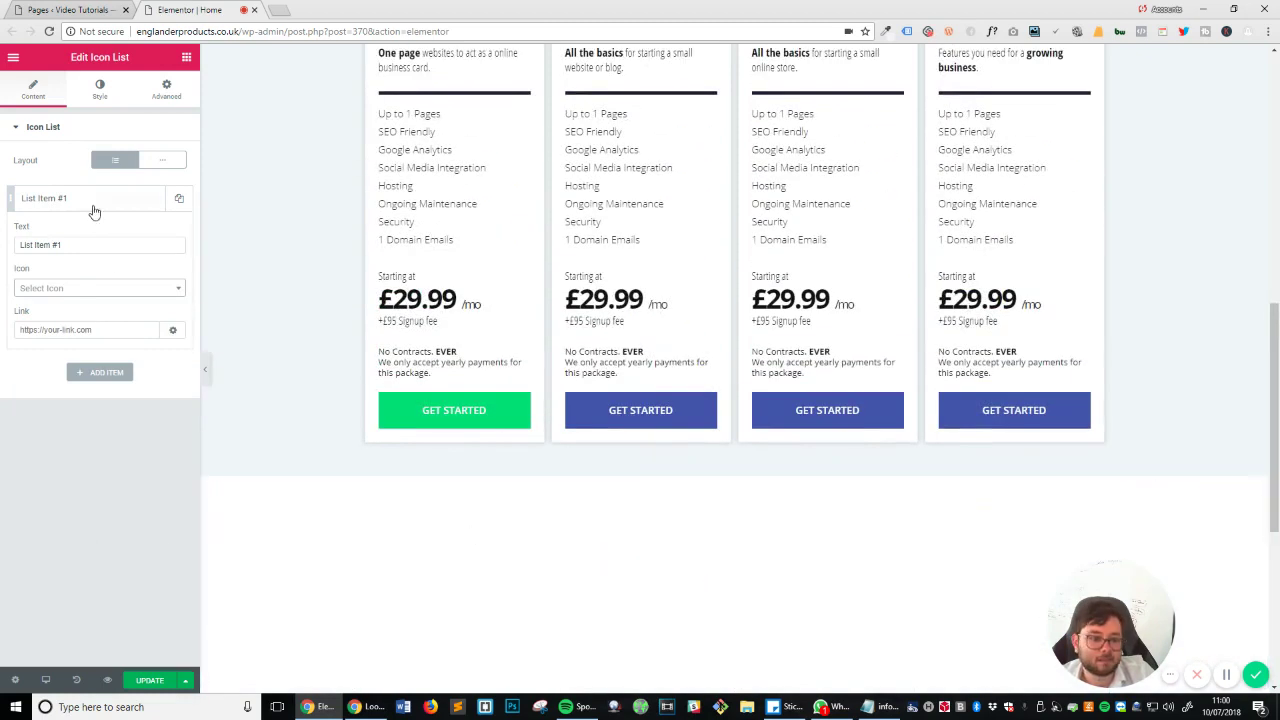
{"action": "triple_click", "coordinate": [112, 250]}
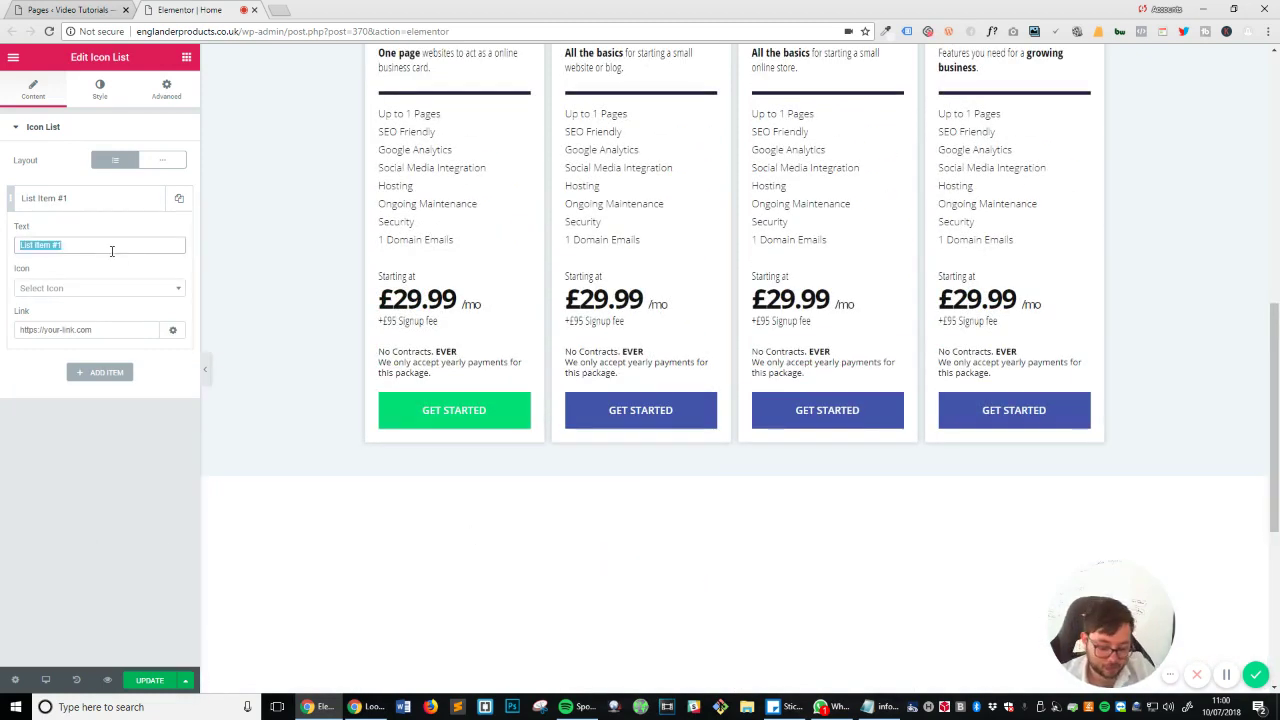
{"action": "type", "text": "Up to 1 pages"}
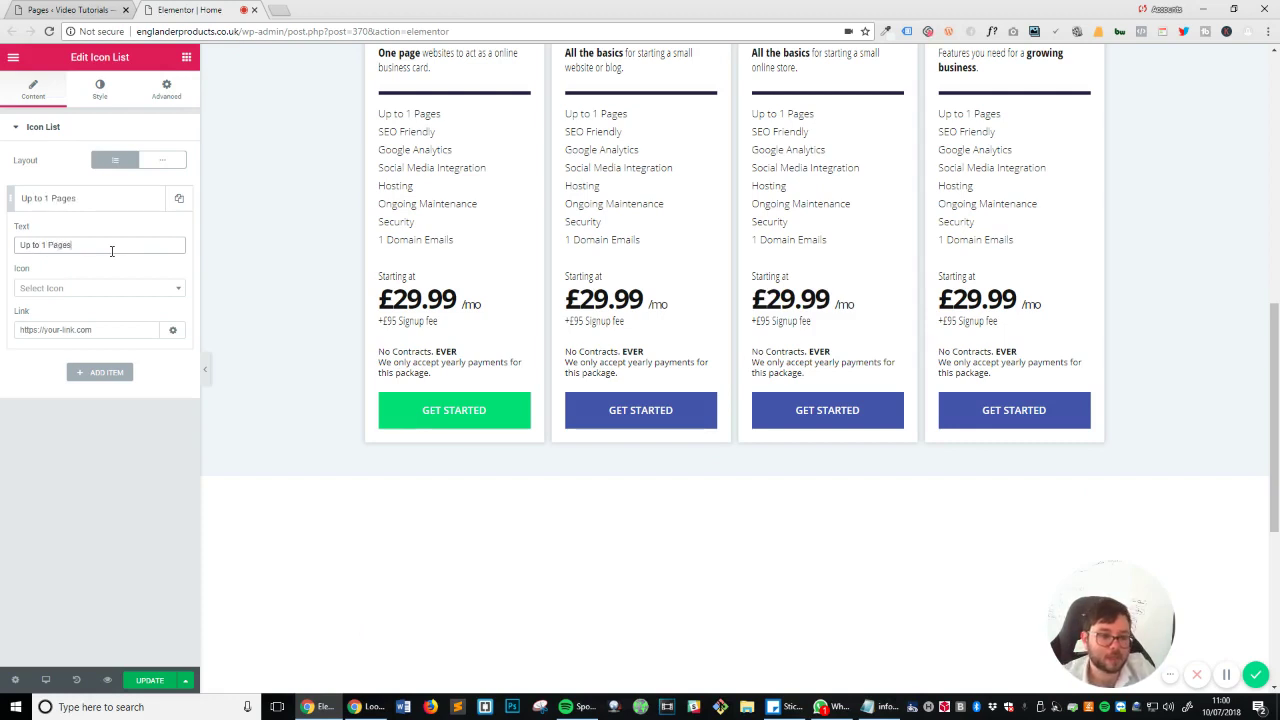
Duplicate the "Up to 1 Pages" list item and change the copy's text to "SEO Friendly".
{"action": "left_click", "coordinate": [179, 198]}
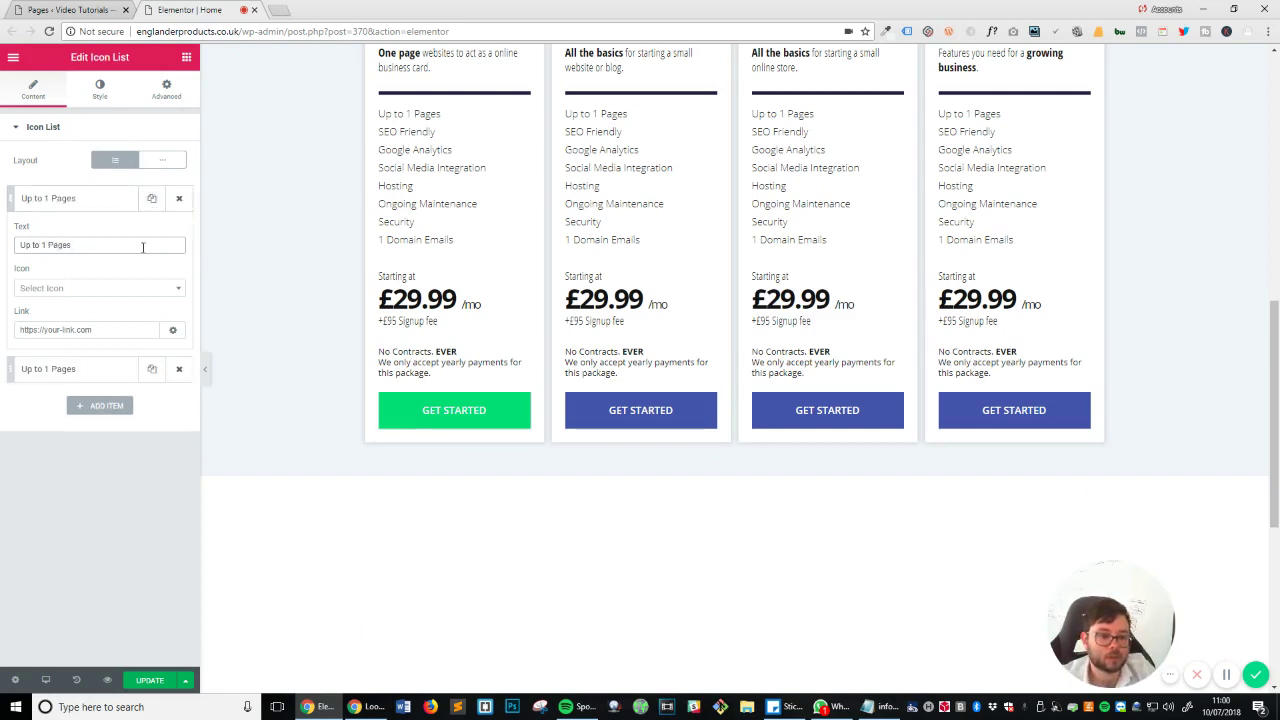
{"action": "left_click", "coordinate": [66, 368]}
{"action": "left_click", "coordinate": [92, 278]}
{"action": "key", "text": "ctrl+a"}
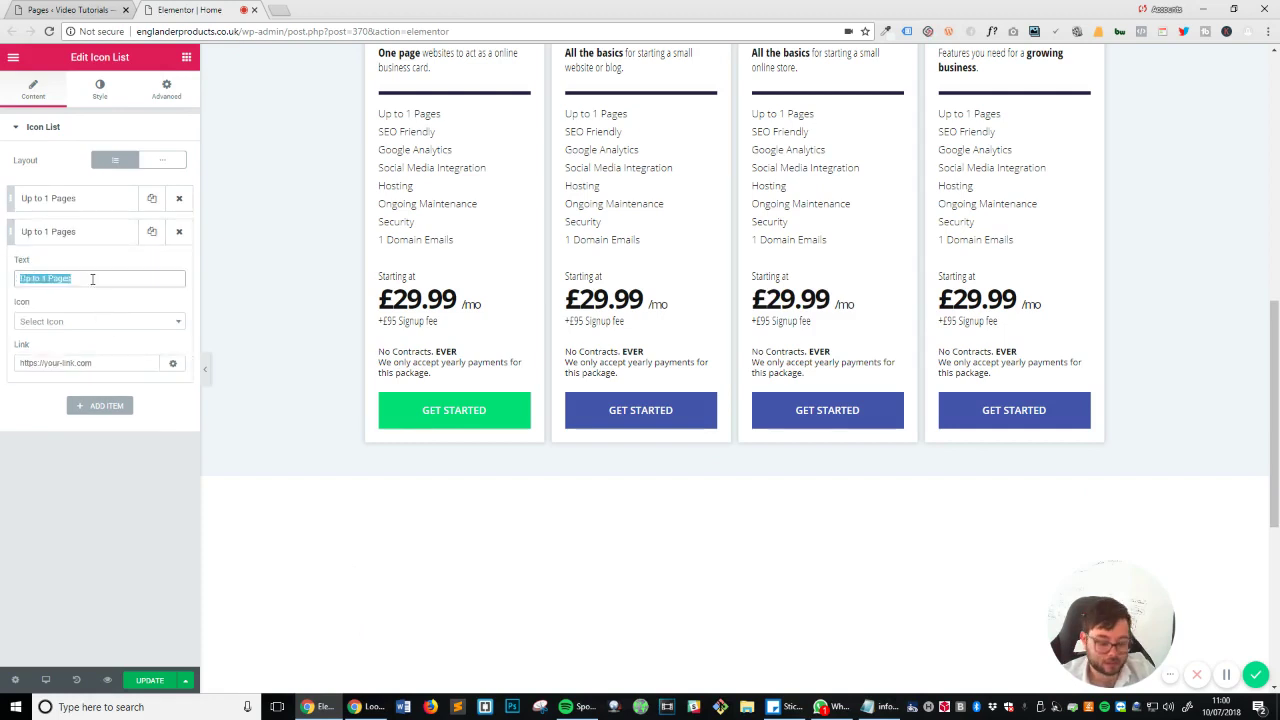
{"action": "type", "text": "SEO Friendly"}
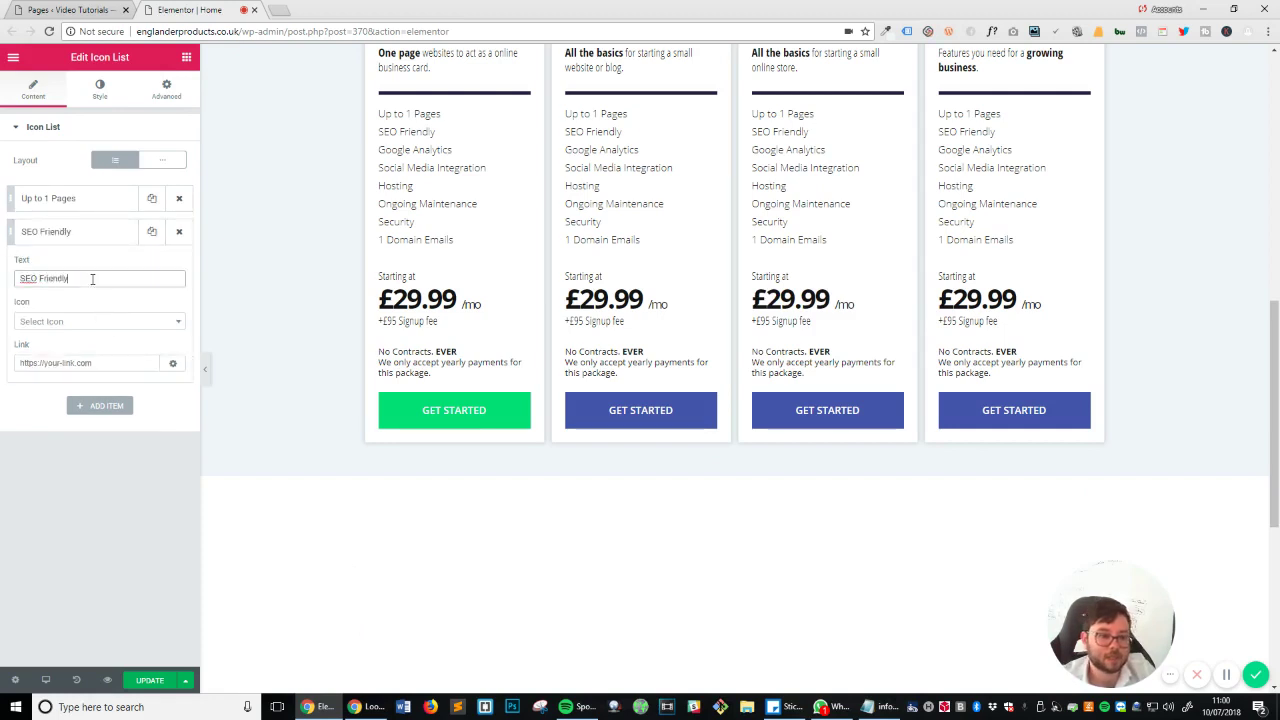
Duplicate the "SEO Friendly" list item and change the copy's text to "Google Analytics".
{"action": "left_click", "coordinate": [151, 231]}
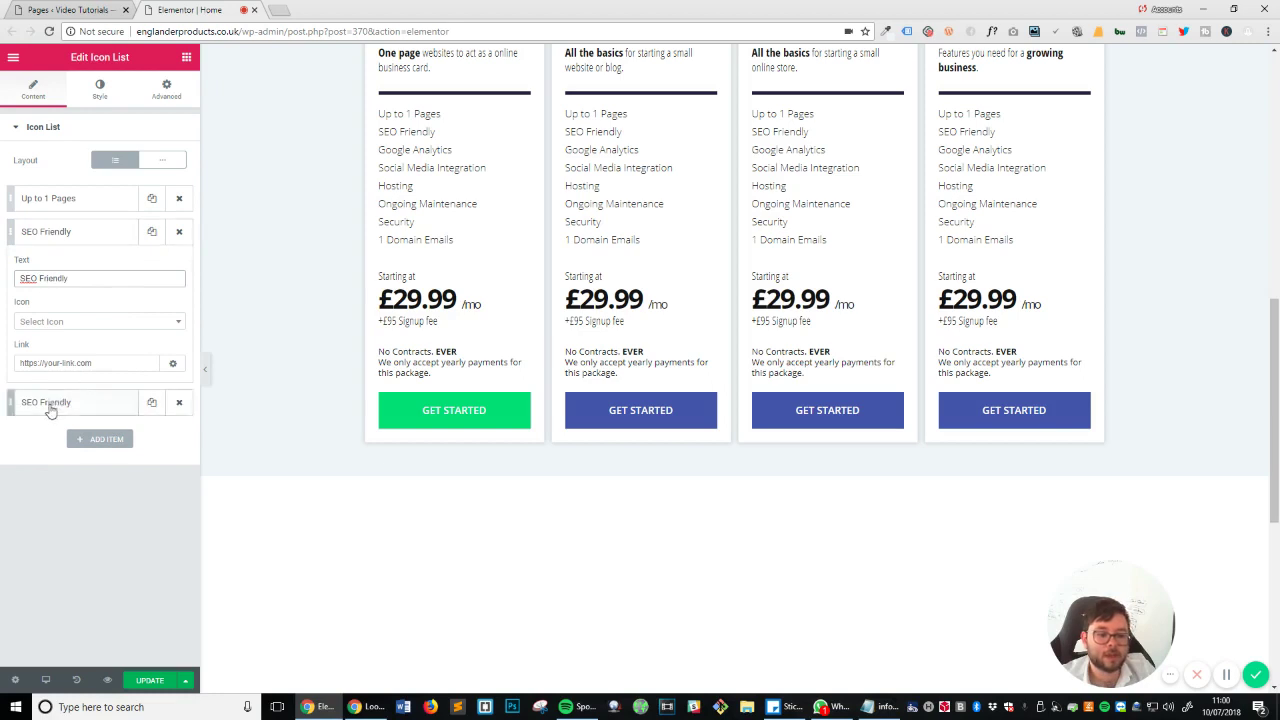
{"action": "left_click", "coordinate": [56, 396]}
{"action": "left_click", "coordinate": [78, 312]}
{"action": "key", "text": "ctrl+a"}
{"action": "type", "text": "G"}
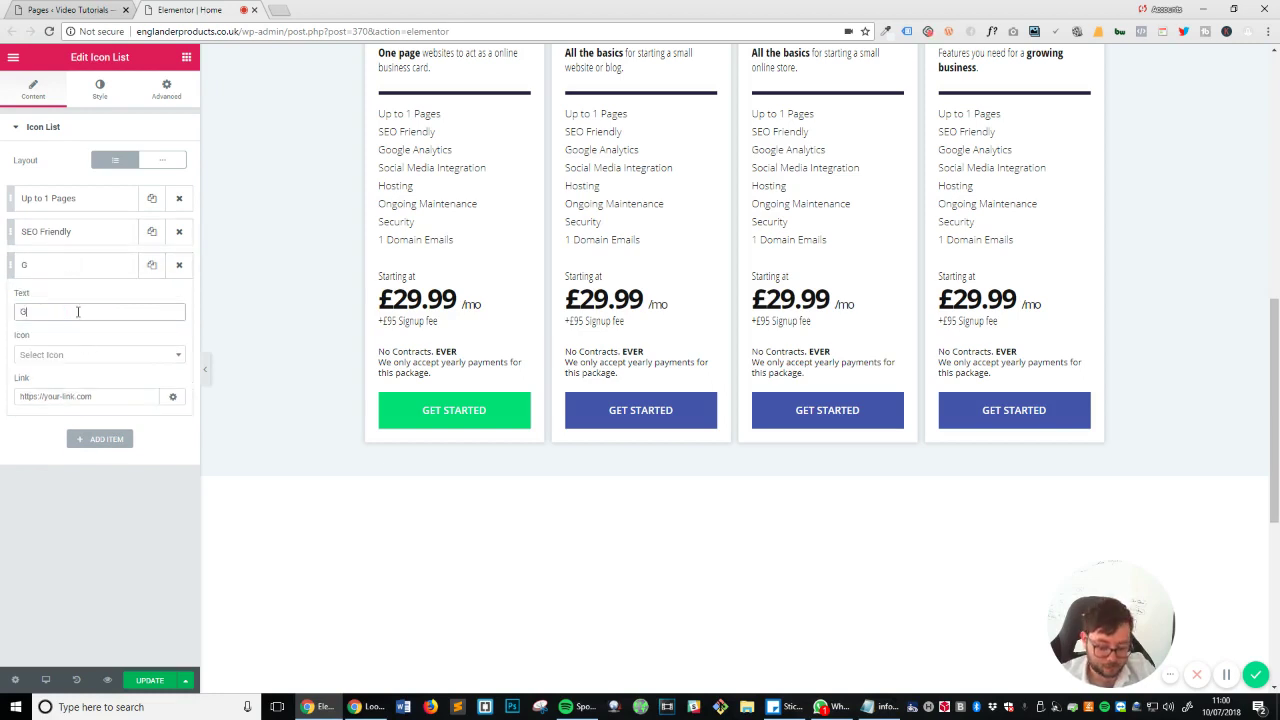
{"action": "type", "text": "oogle Analyti"}
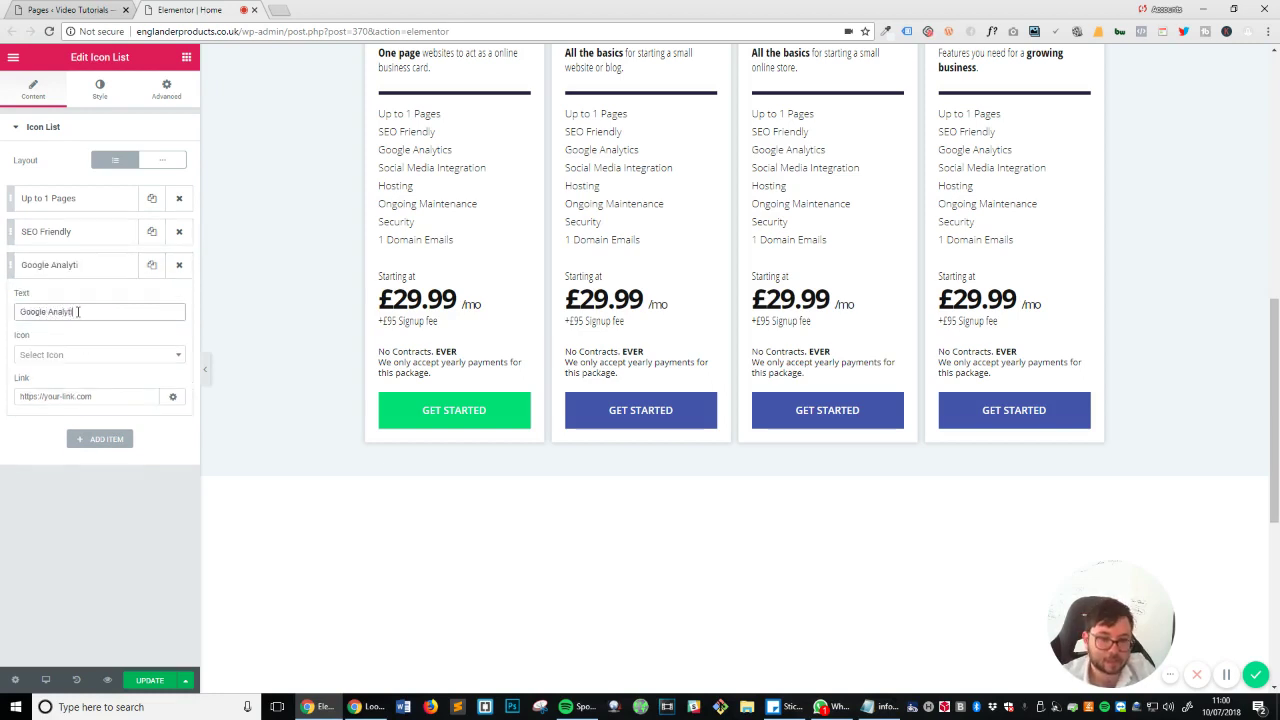
{"action": "type", "text": "cs"}
Duplicate the "Google Analytics" list item and change the copy's text to "Social Media Integration".
{"action": "left_click", "coordinate": [151, 264]}
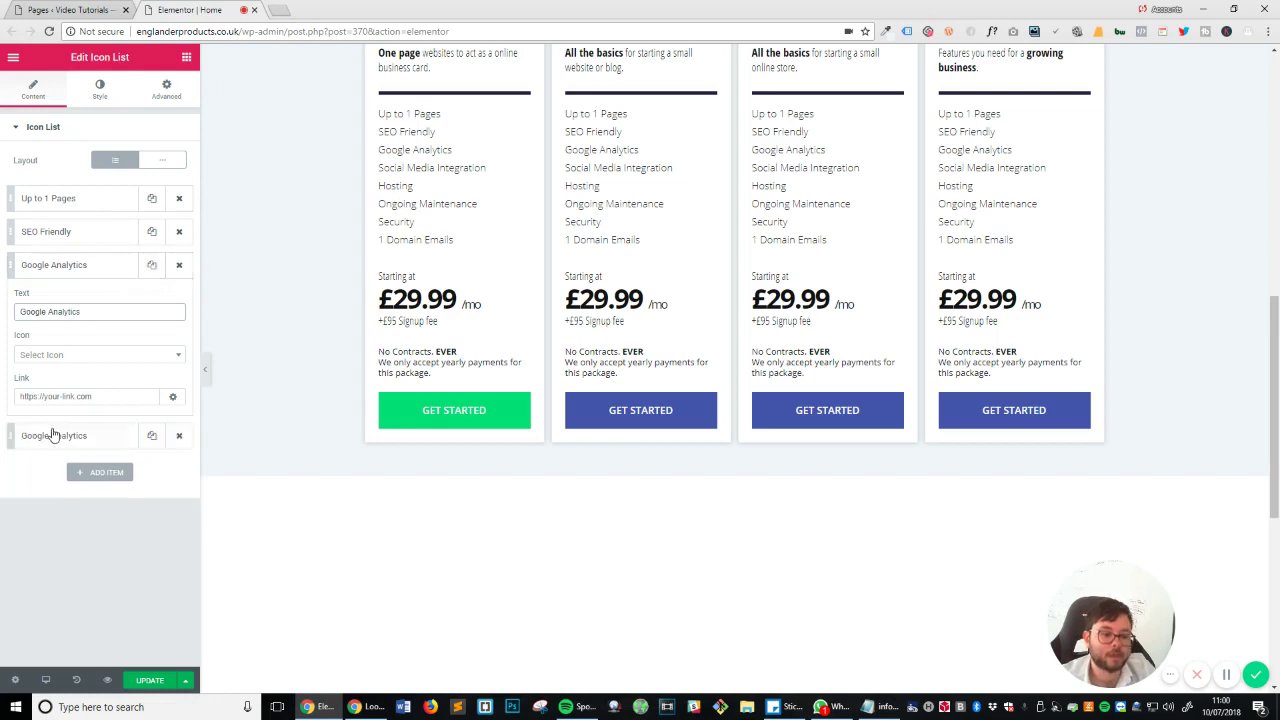
{"action": "left_click", "coordinate": [51, 432]}
{"action": "double_click", "coordinate": [75, 344]}
{"action": "key", "text": "ctrl+a"}
{"action": "type", "text": "So"}
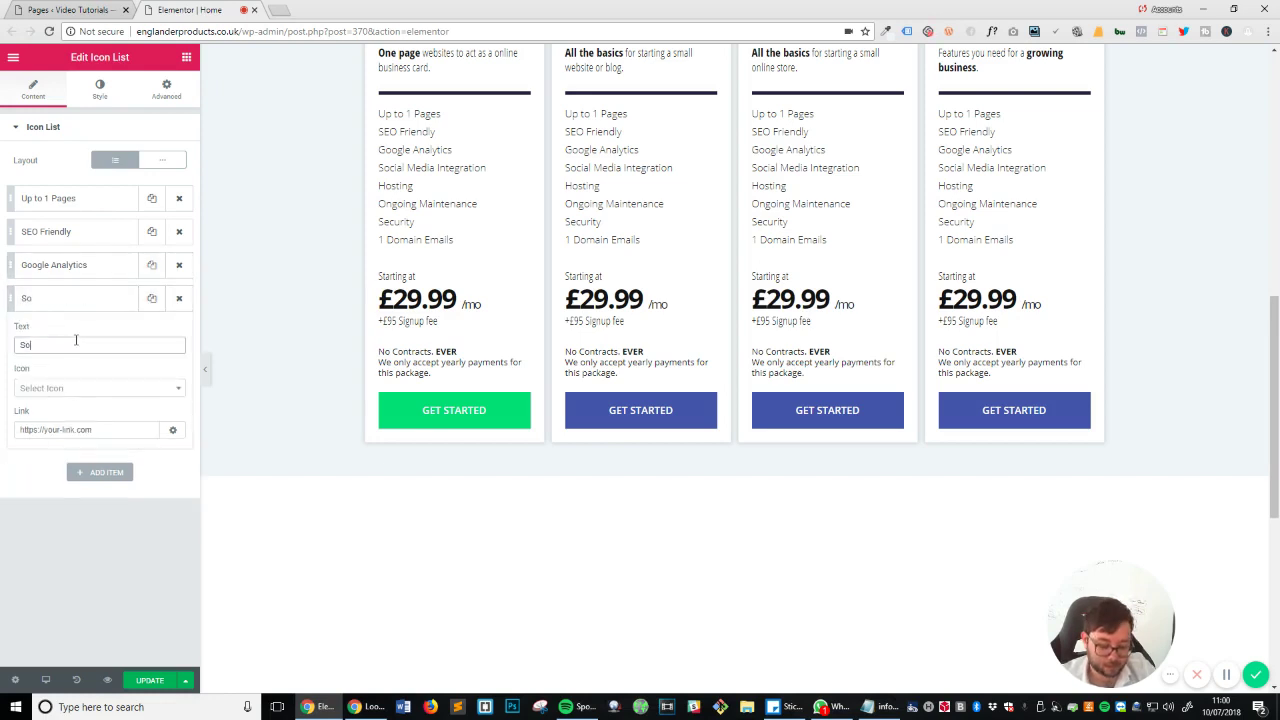
{"action": "type", "text": "cial Media Int"}
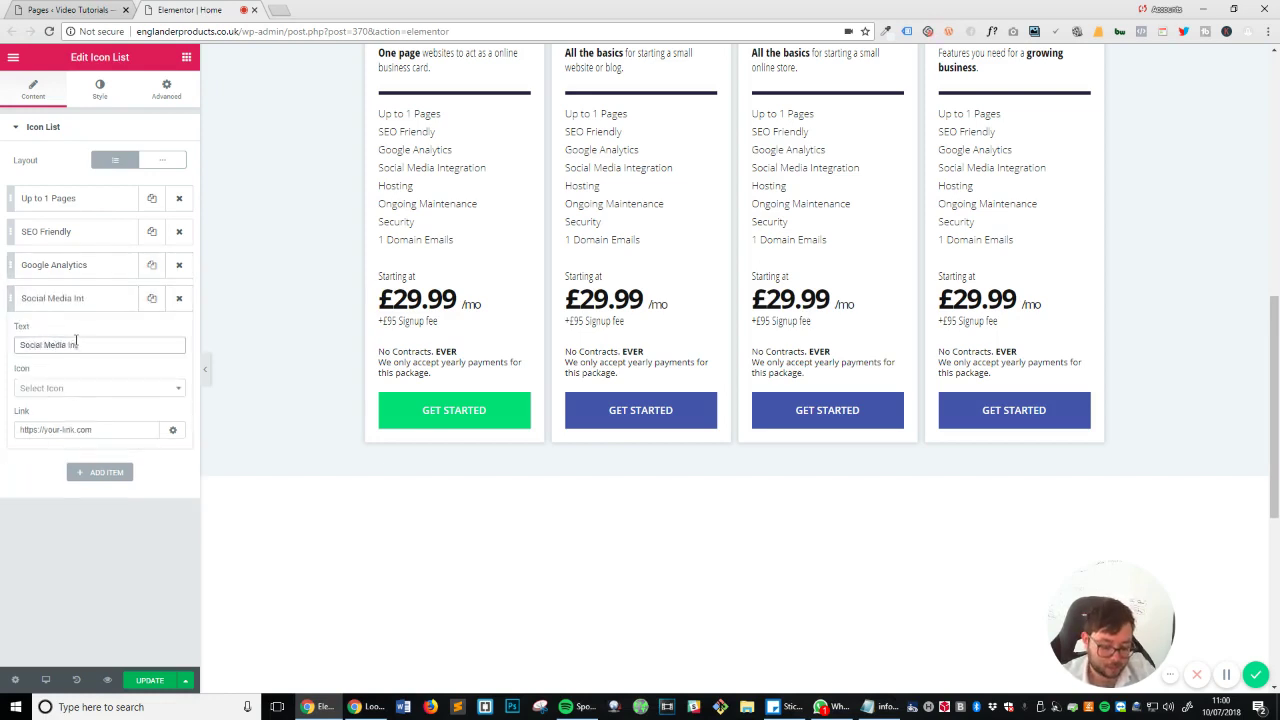
{"action": "type", "text": "egration"}
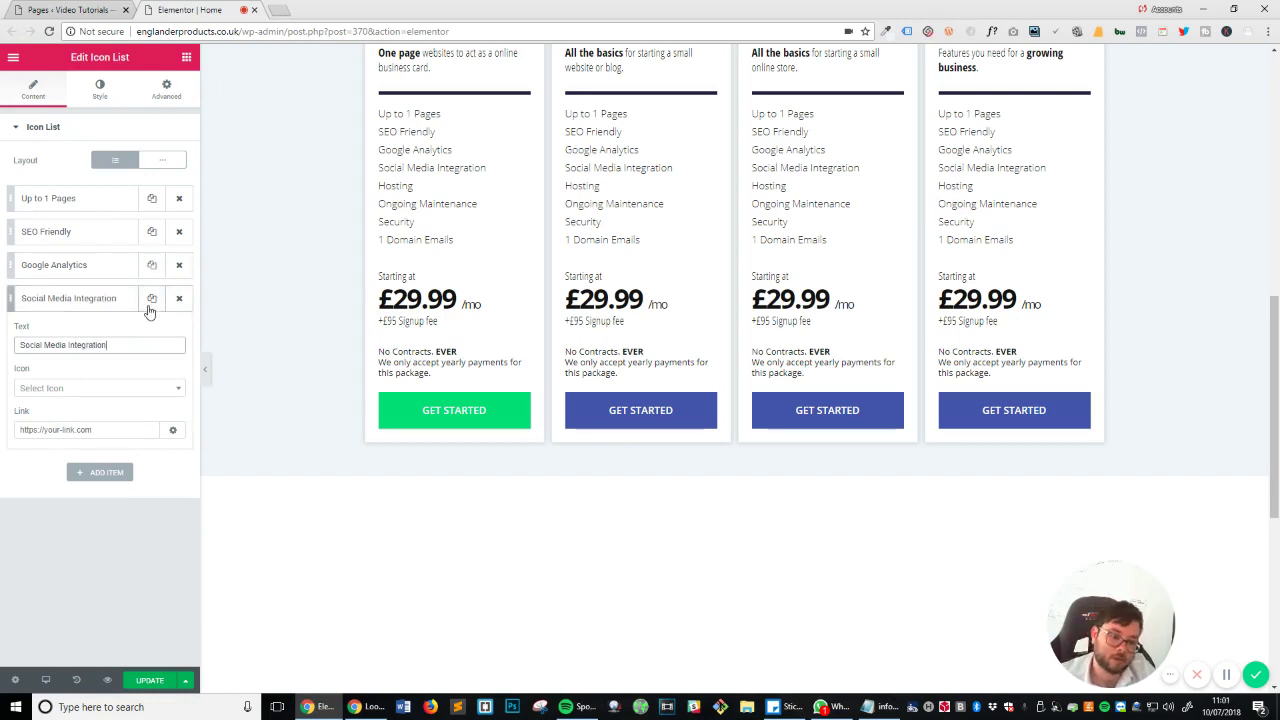
Duplicate the "Social Media Integration" list item and change the copy's text to "Hosting".
{"action": "left_click", "coordinate": [151, 298]}
{"action": "left_click", "coordinate": [72, 470]}
{"action": "double_click", "coordinate": [89, 379]}
{"action": "key", "text": "ctrl+a"}
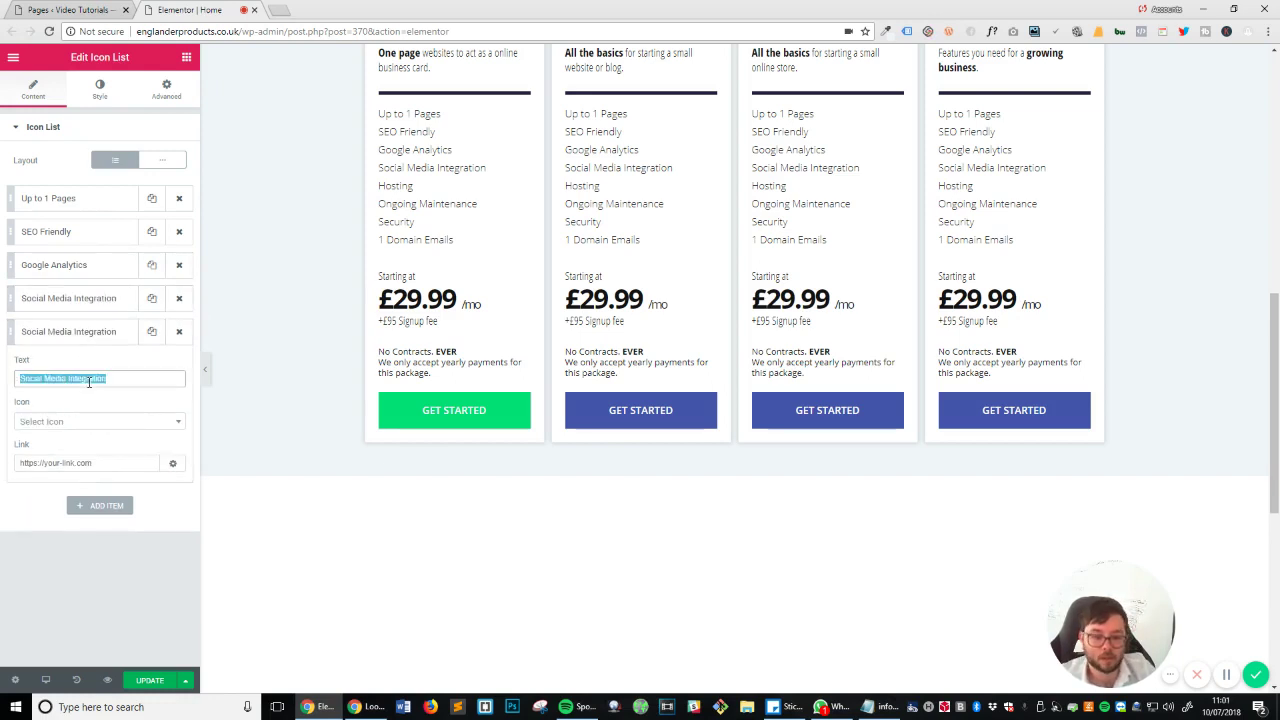
{"action": "type", "text": "Hosting"}
Duplicate the "Hosting" list item and change the copy's text to "Ongoing Maintenance".
{"action": "left_click", "coordinate": [151, 331]}
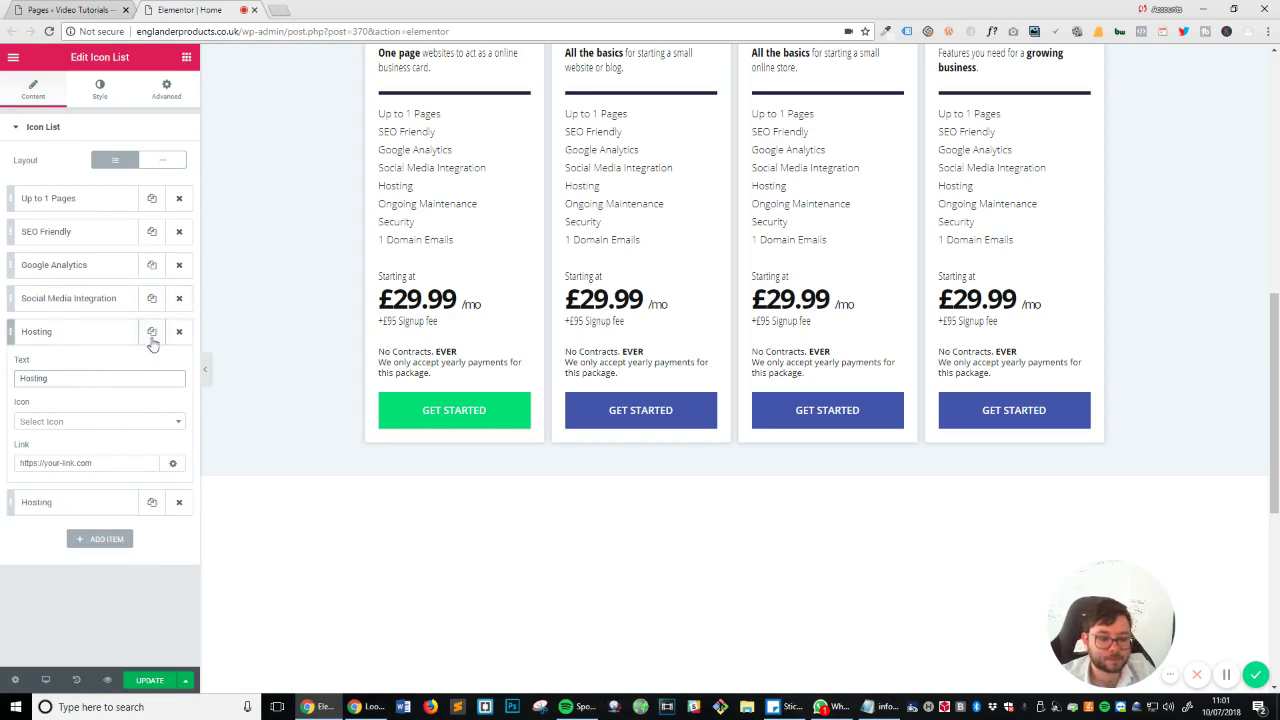
{"action": "left_click", "coordinate": [53, 508]}
{"action": "double_click", "coordinate": [50, 412]}
{"action": "type", "text": "On"}
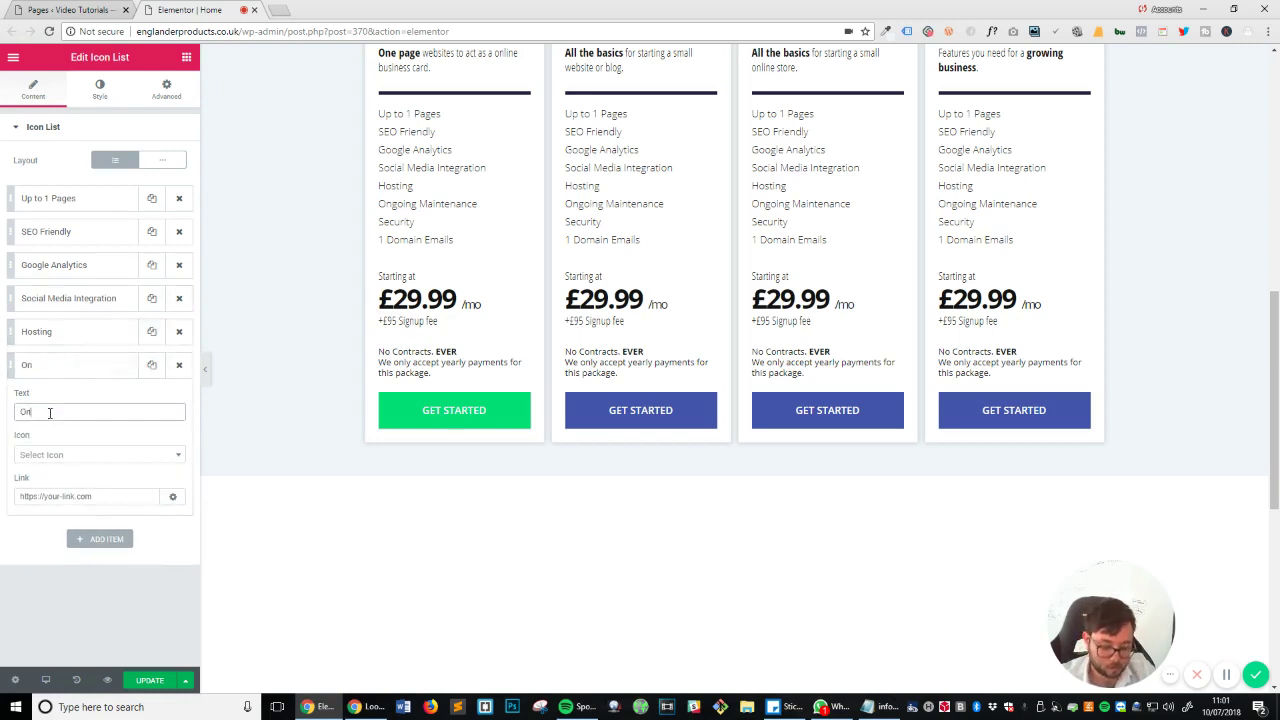
{"action": "type", "text": "going Maintenance"}
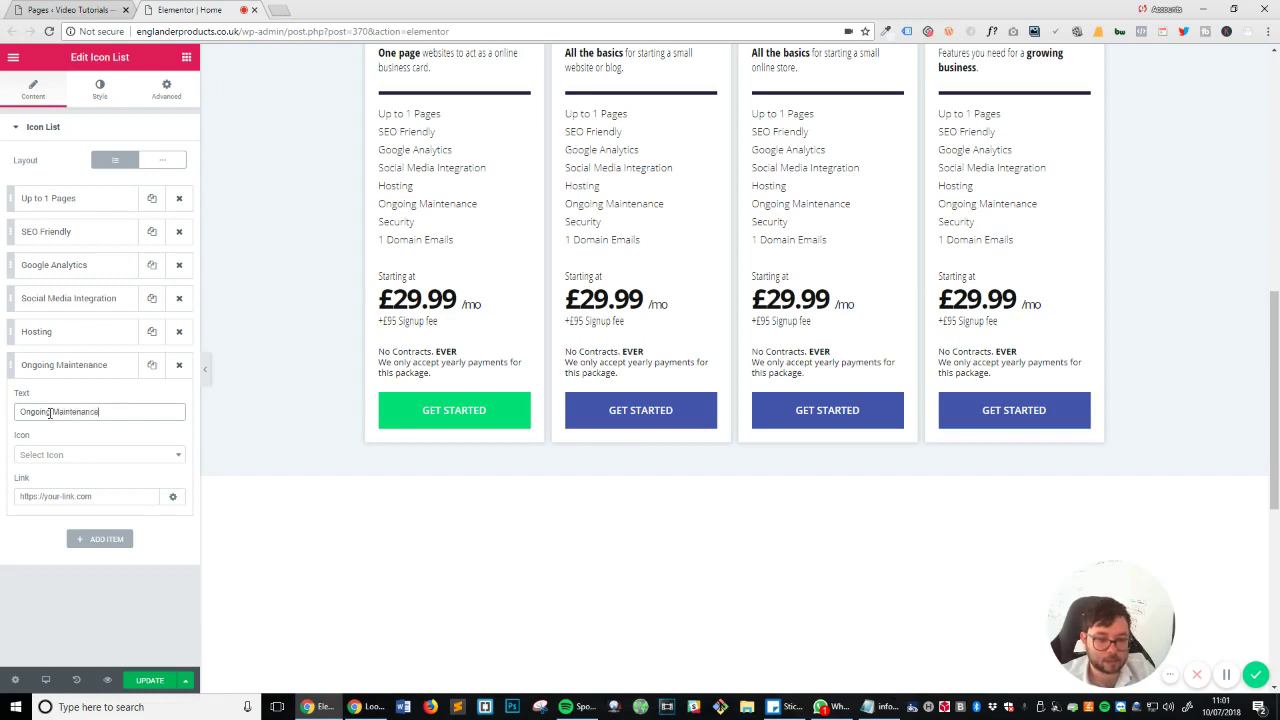
{"action": "left_click", "coordinate": [70, 366]}
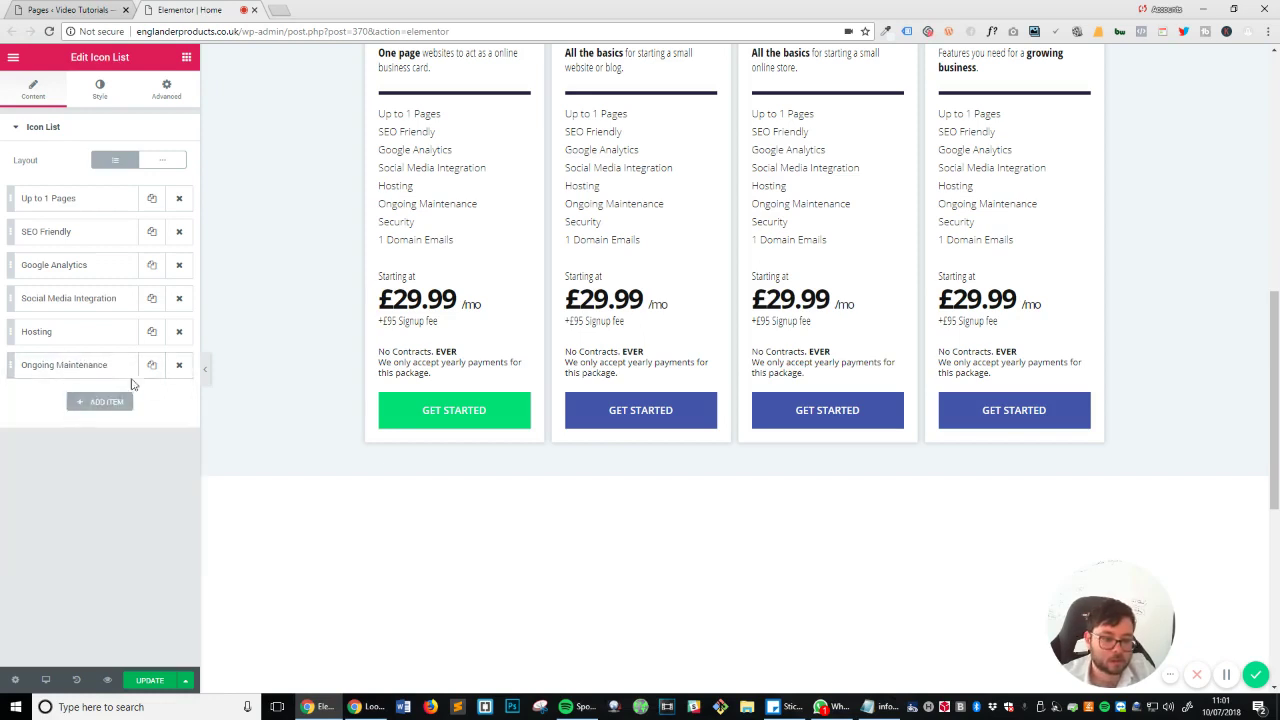
Duplicate the "Ongoing Maintenance" list item and change the copy's text to "Security".
{"action": "left_click", "coordinate": [151, 364]}
{"action": "left_click", "coordinate": [80, 400]}
{"action": "left_click", "coordinate": [62, 444]}
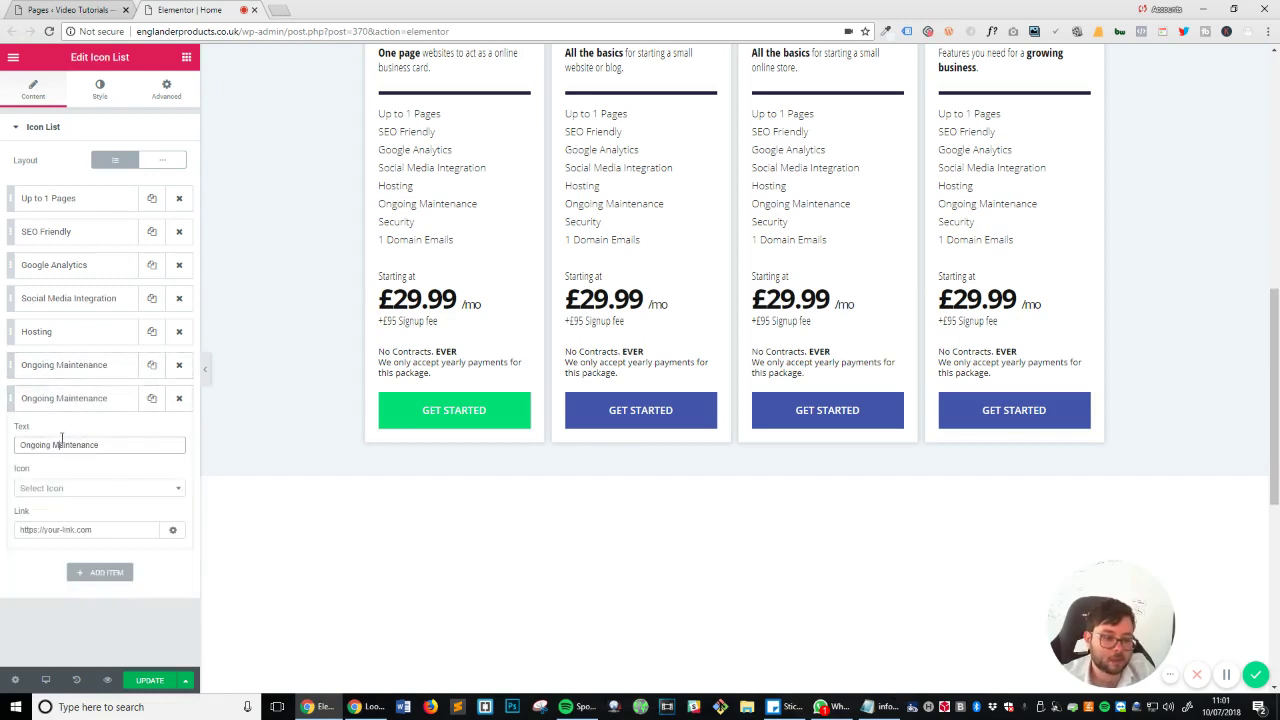
{"action": "key", "text": "ctrl+a"}
{"action": "type", "text": "Sec"}
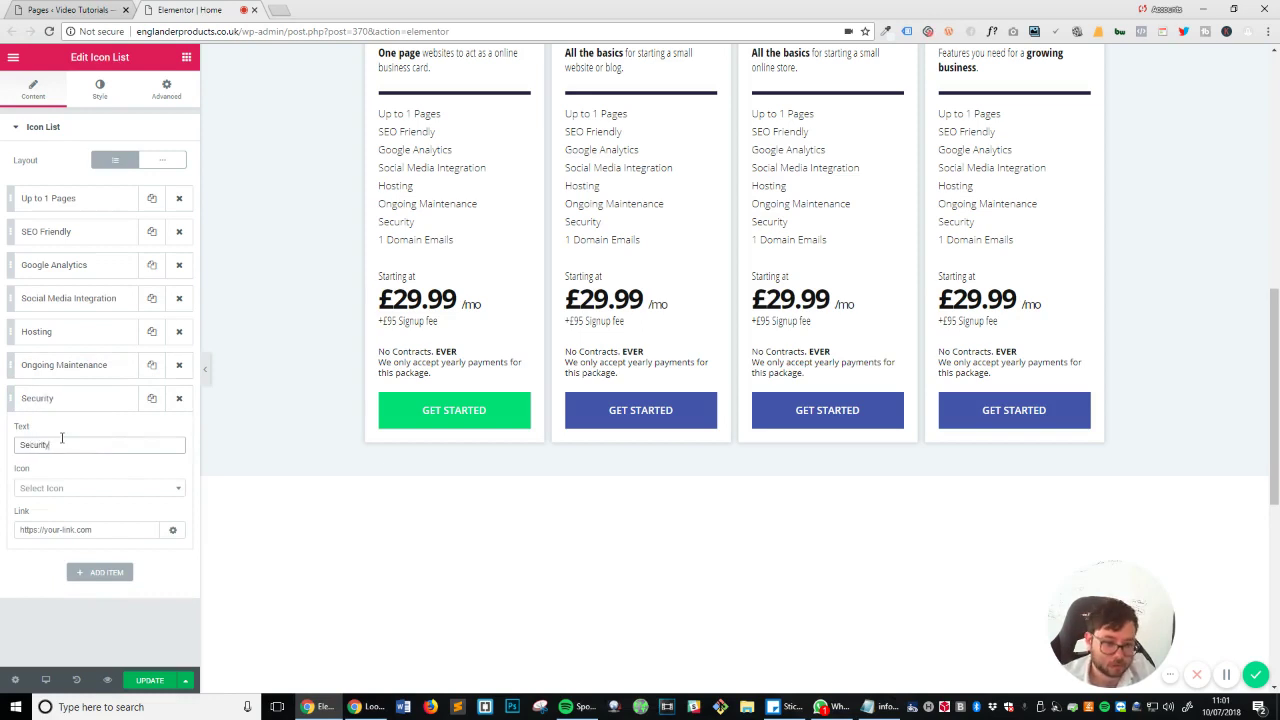
{"action": "type", "text": "urity"}
Duplicate the "Security" list item and change the copy's text to "1 Domain Emails".
{"action": "left_click", "coordinate": [151, 398]}
{"action": "left_click", "coordinate": [70, 398]}
{"action": "left_click", "coordinate": [70, 431]}
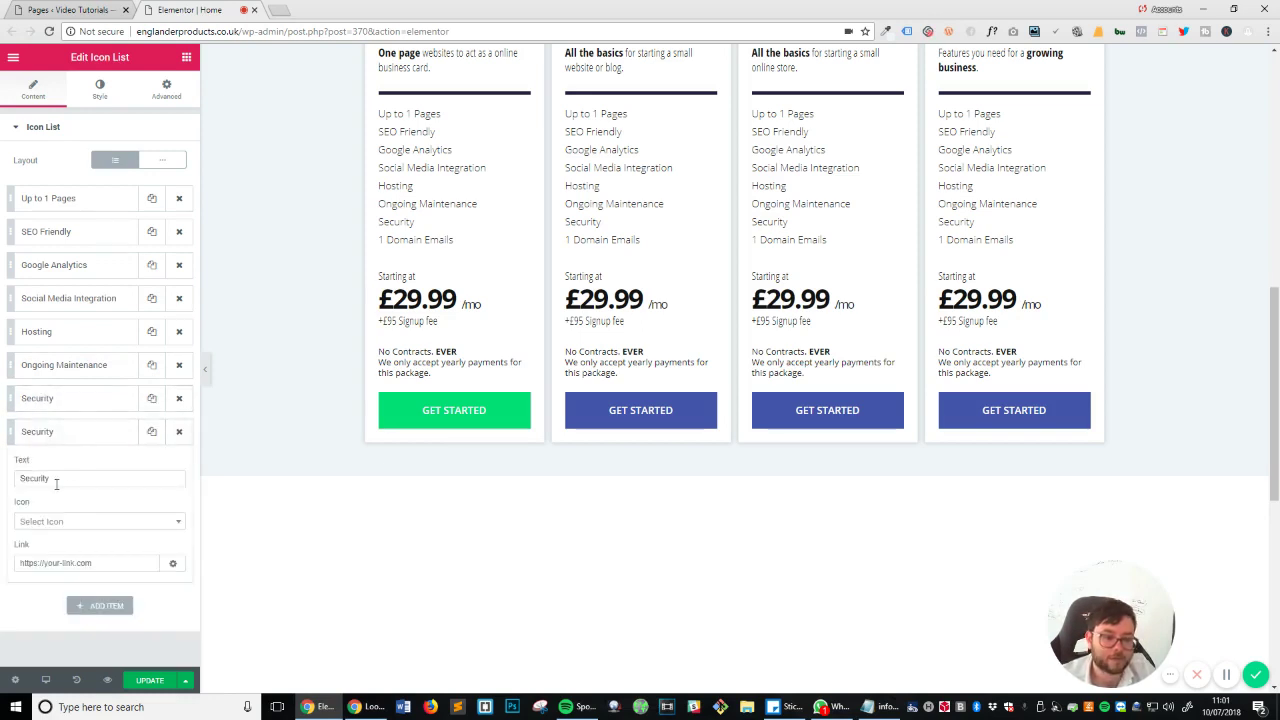
{"action": "double_click", "coordinate": [56, 484]}
{"action": "type", "text": "1 Domain Emails"}
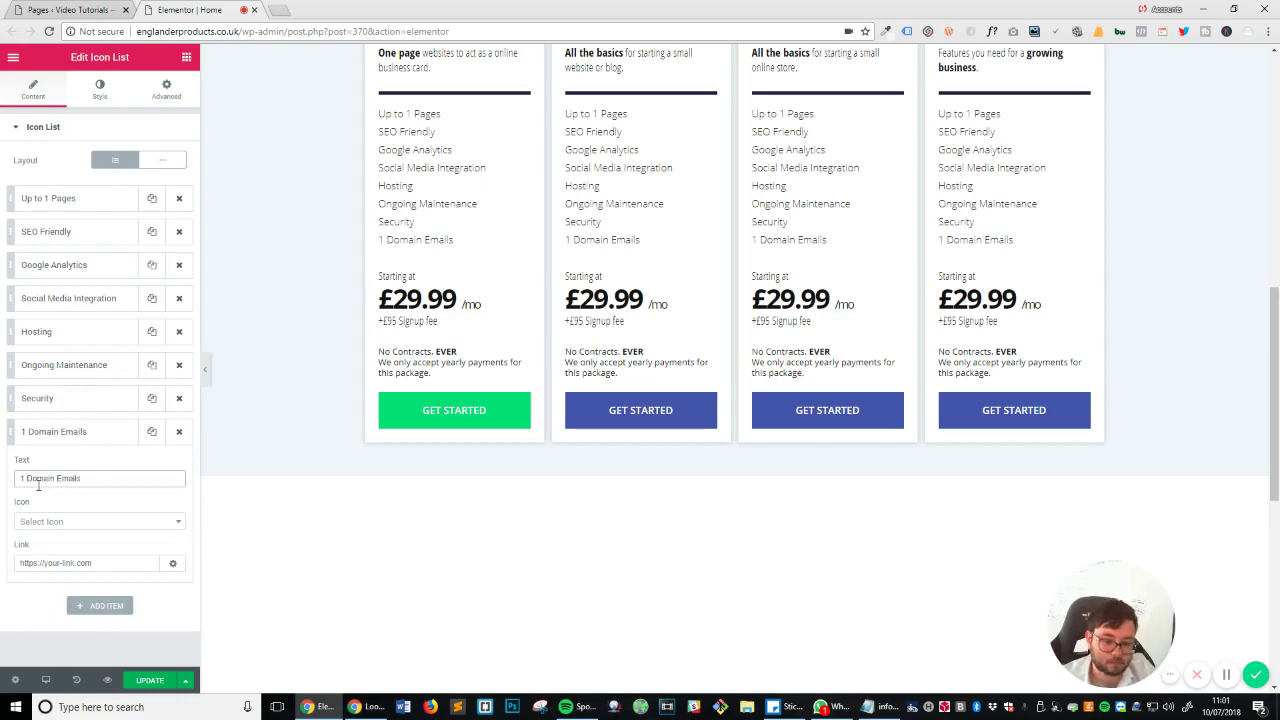
{"action": "left_click", "coordinate": [60, 431]}
Set the text colour of the Lander column's icon list to near-black.
{"action": "scroll", "coordinate": [432, 482], "scroll_direction": "down", "scroll_amount": 5}
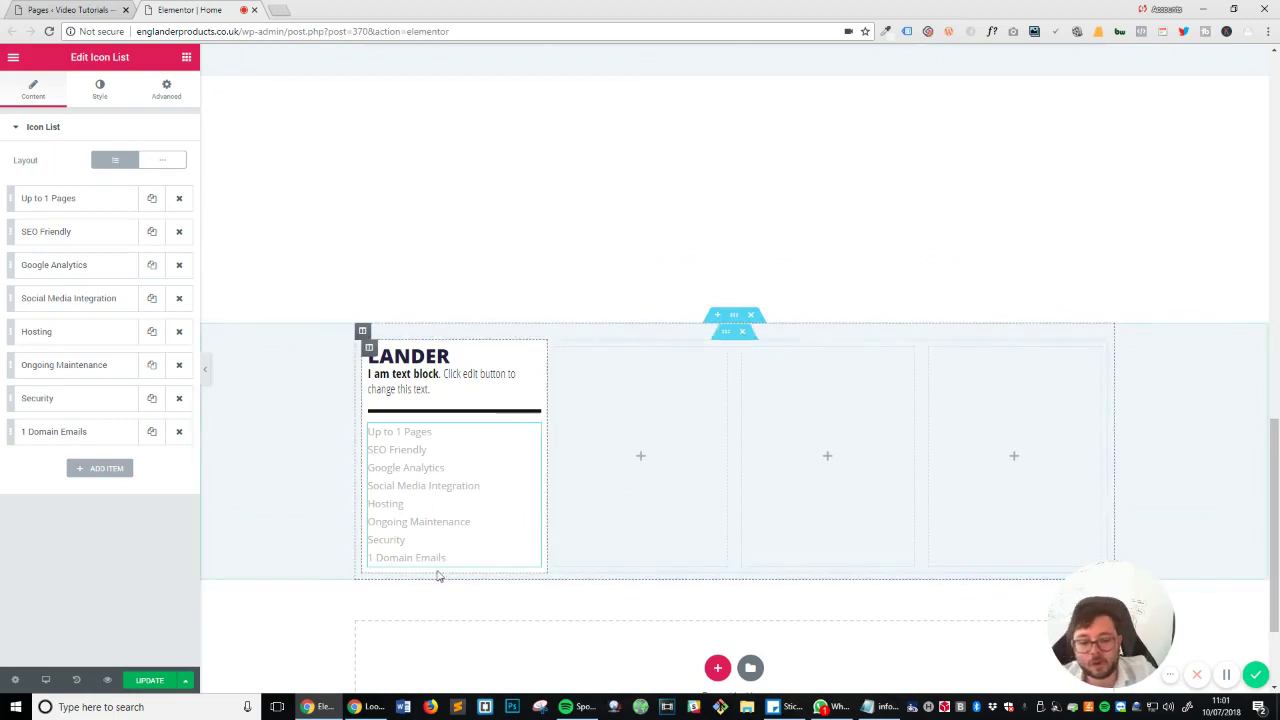
{"action": "left_click", "coordinate": [104, 97]}
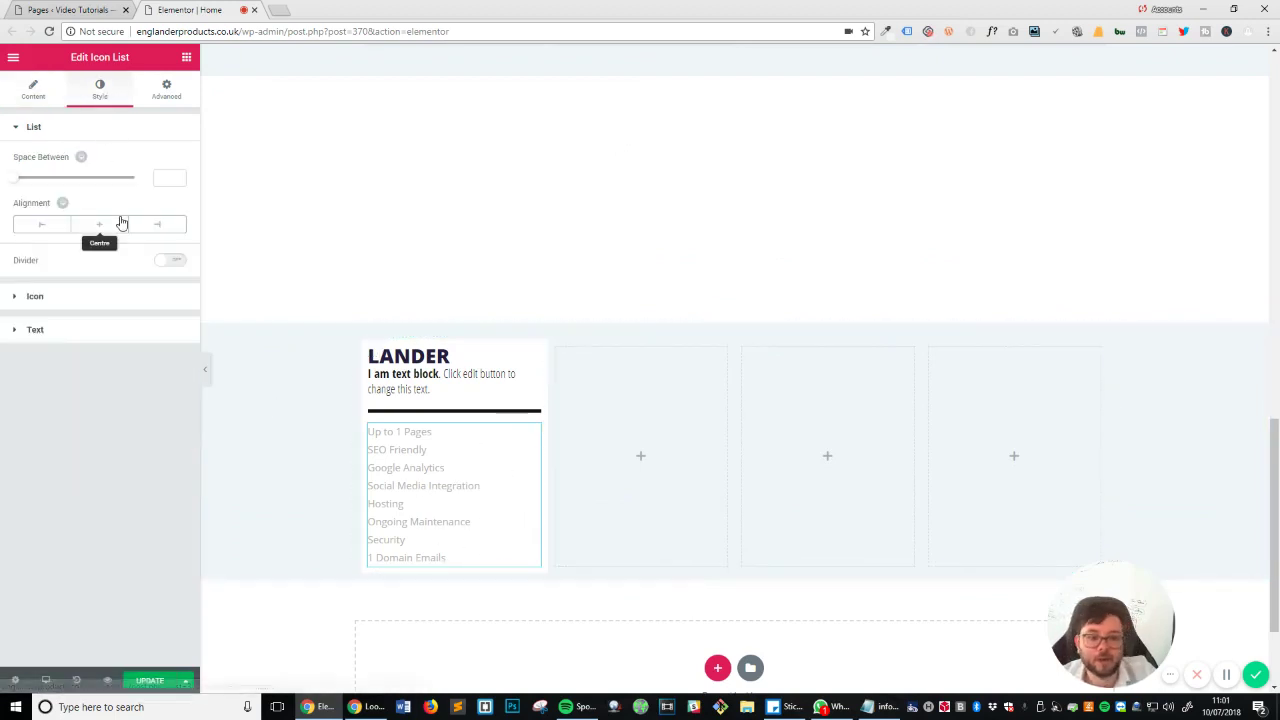
{"action": "left_click", "coordinate": [97, 328]}
{"action": "left_click", "coordinate": [165, 225]}
{"action": "left_click_drag", "start_coordinate": [140, 270], "coordinate": [15, 370]}
{"action": "left_click", "coordinate": [138, 489]}
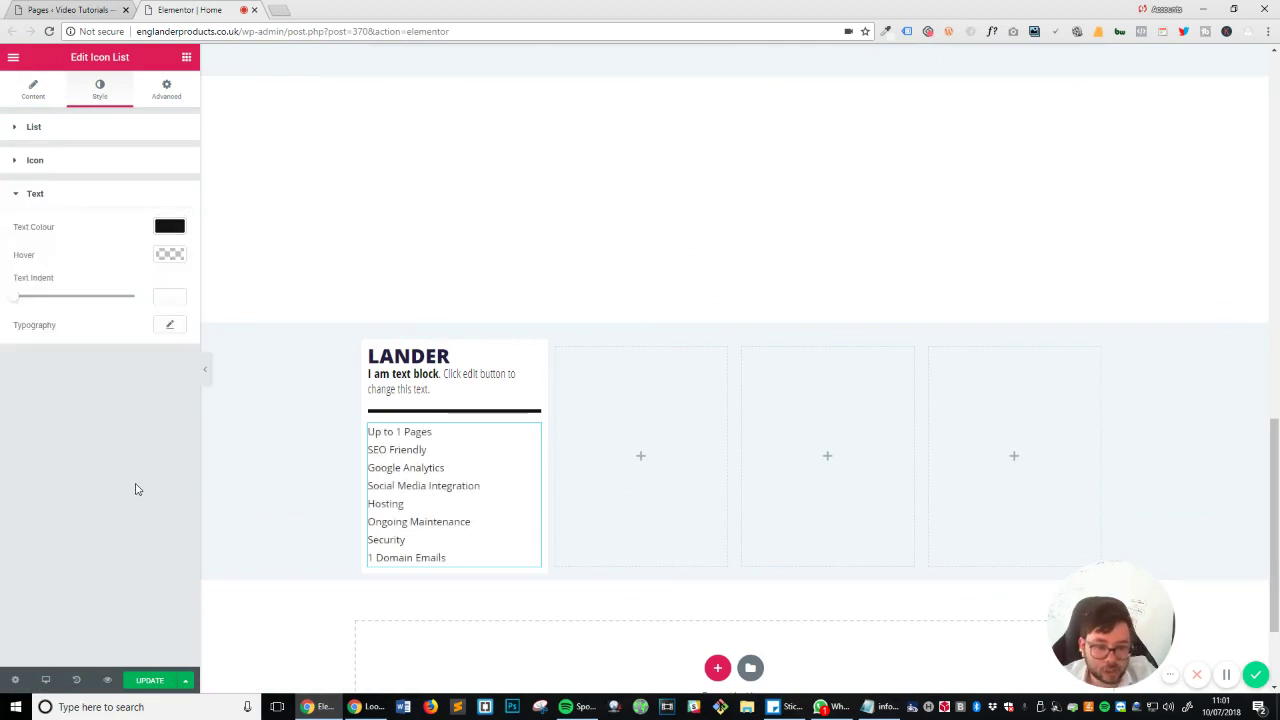
Set the icon list's typography to the Open Sans family with a weight of 300.
{"action": "left_click", "coordinate": [169, 325]}
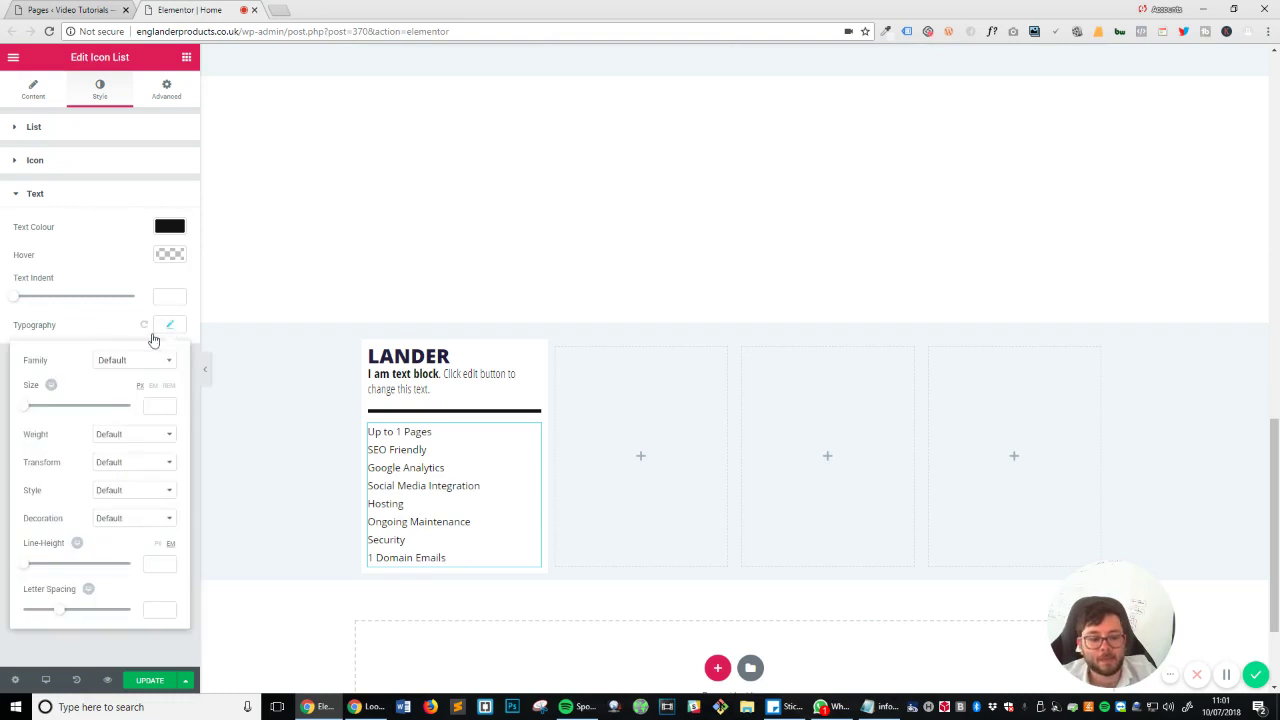
{"action": "left_click", "coordinate": [120, 362]}
{"action": "type", "text": "open"}
{"action": "key", "text": "Return"}
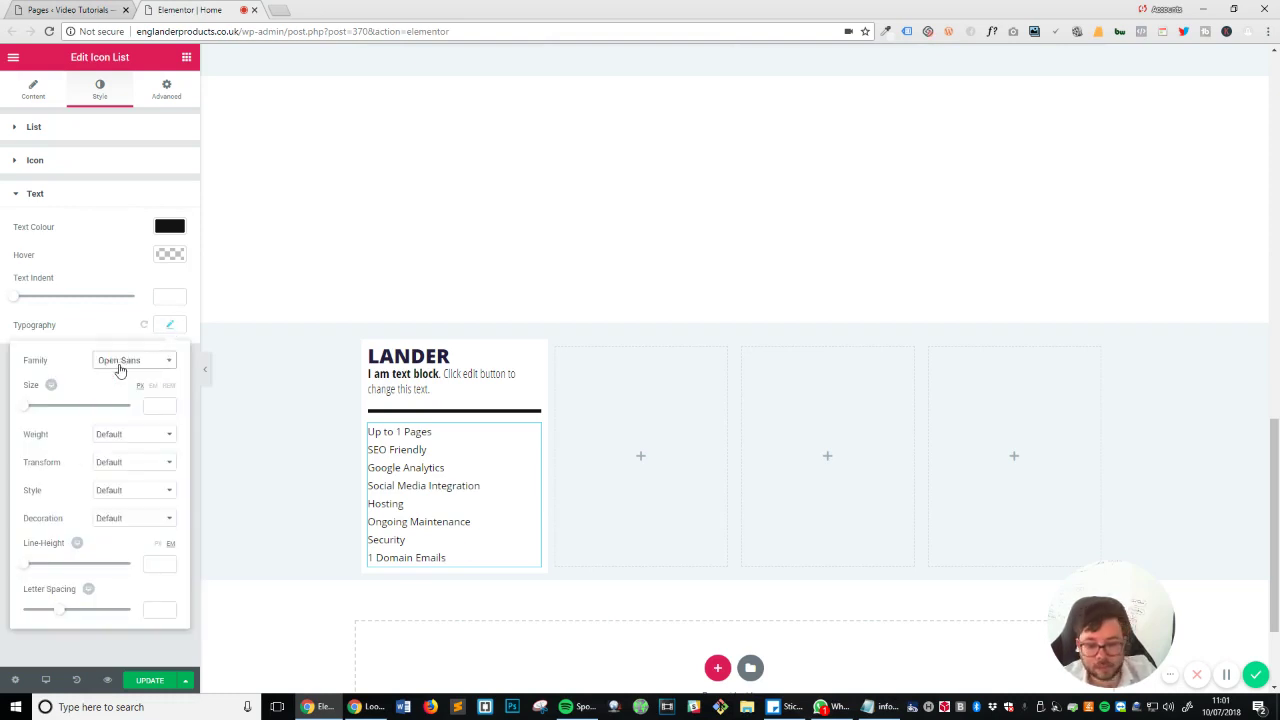
{"action": "left_click", "coordinate": [118, 434]}
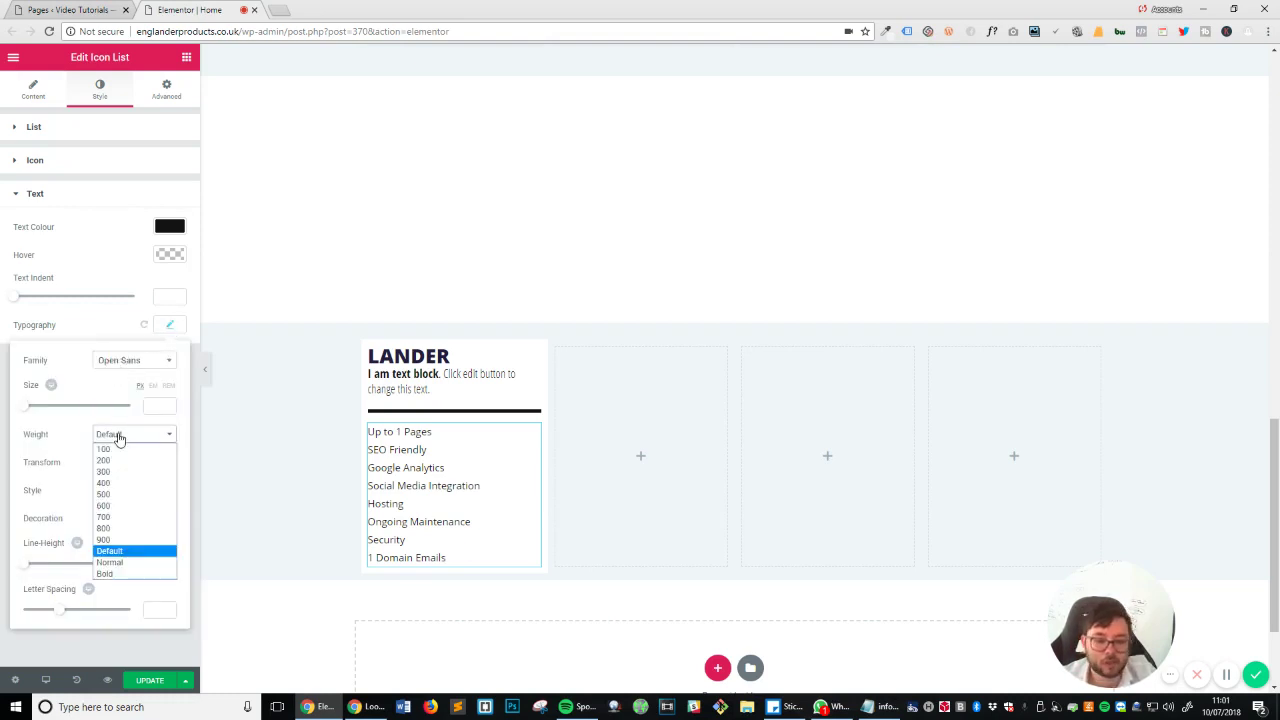
{"action": "left_click", "coordinate": [118, 471]}
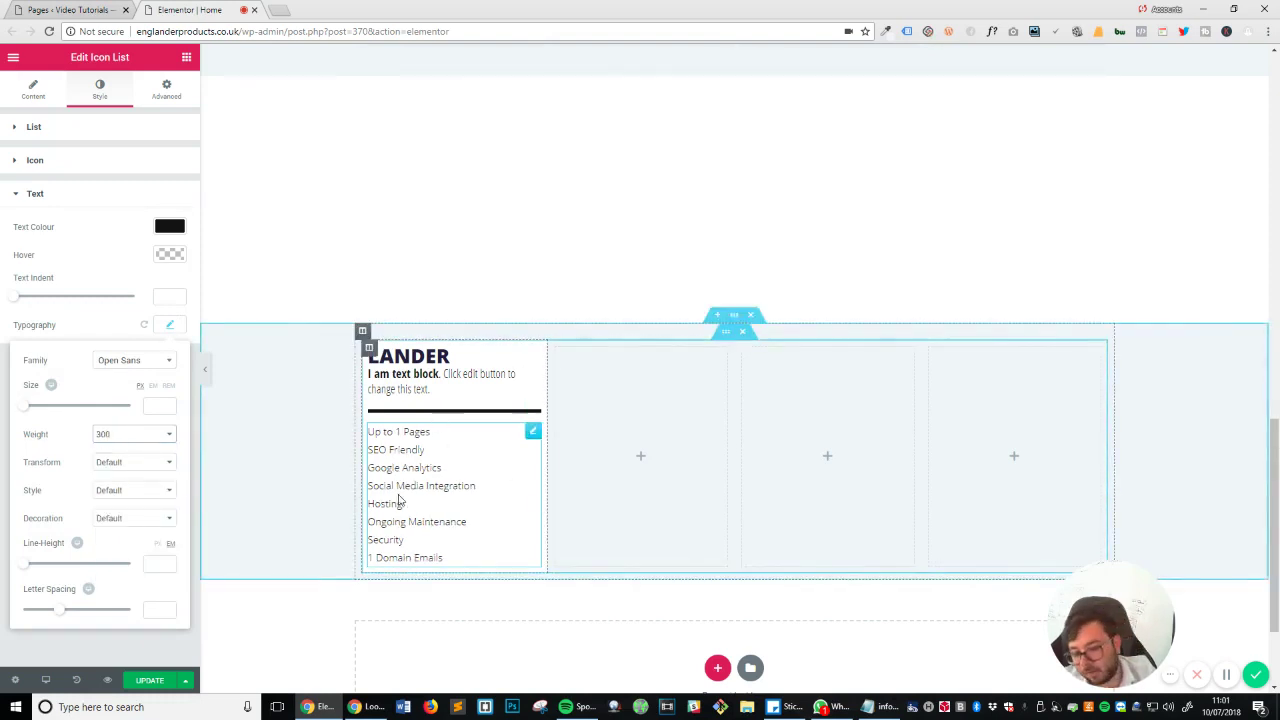
Duplicate the Lander column's description text block and move the copy below the feature list.
{"action": "scroll", "coordinate": [477, 514], "scroll_direction": "down", "scroll_amount": 3}
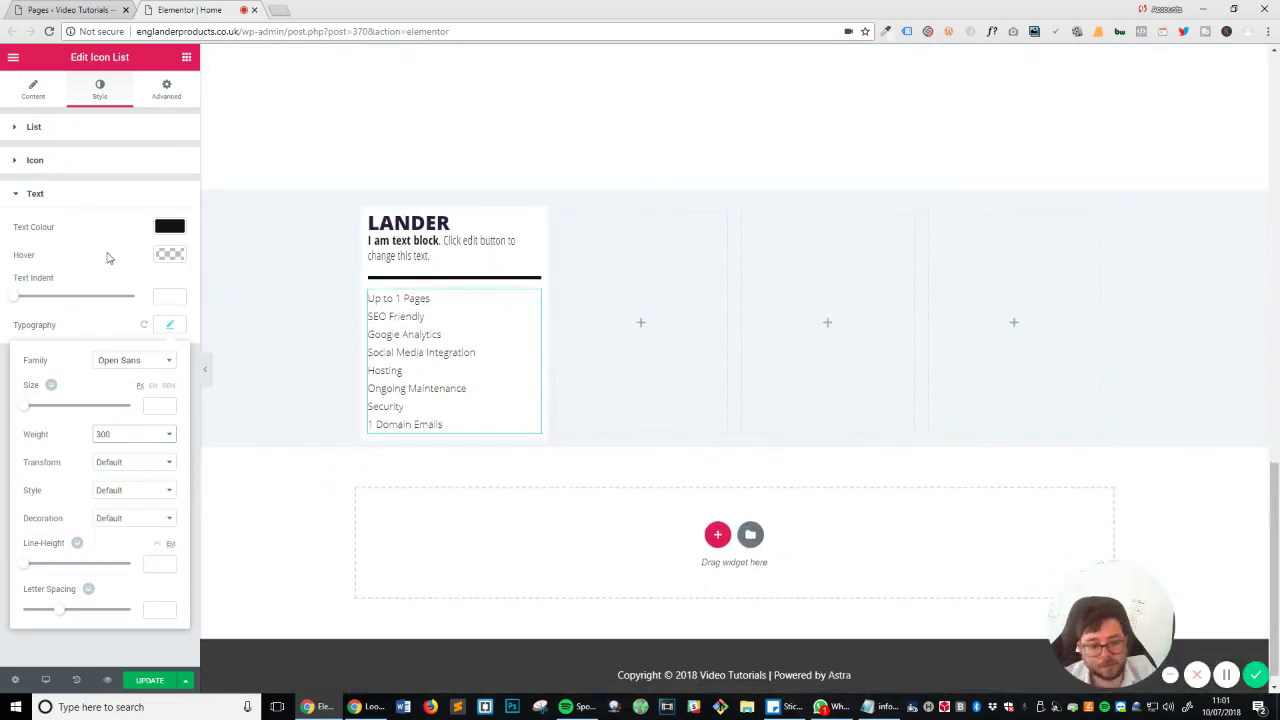
{"action": "scroll", "coordinate": [366, 357], "scroll_direction": "up", "scroll_amount": 8}
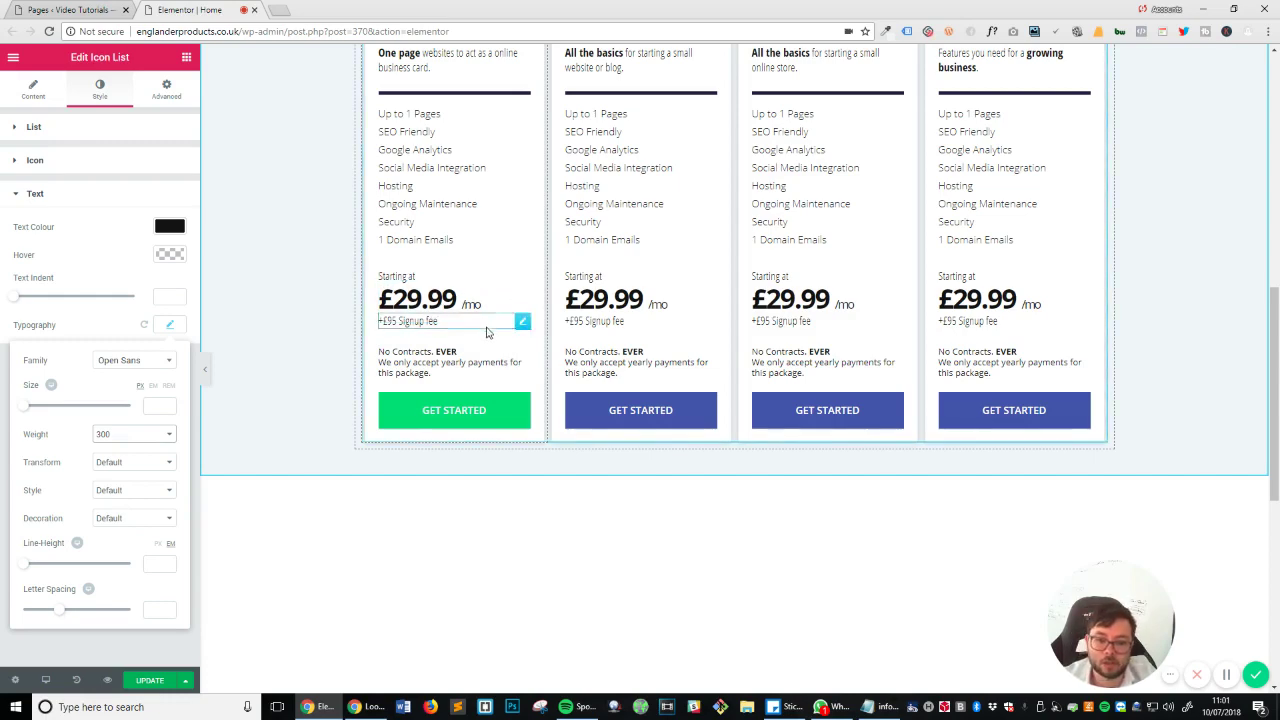
{"action": "scroll", "coordinate": [487, 334], "scroll_direction": "down", "scroll_amount": 8}
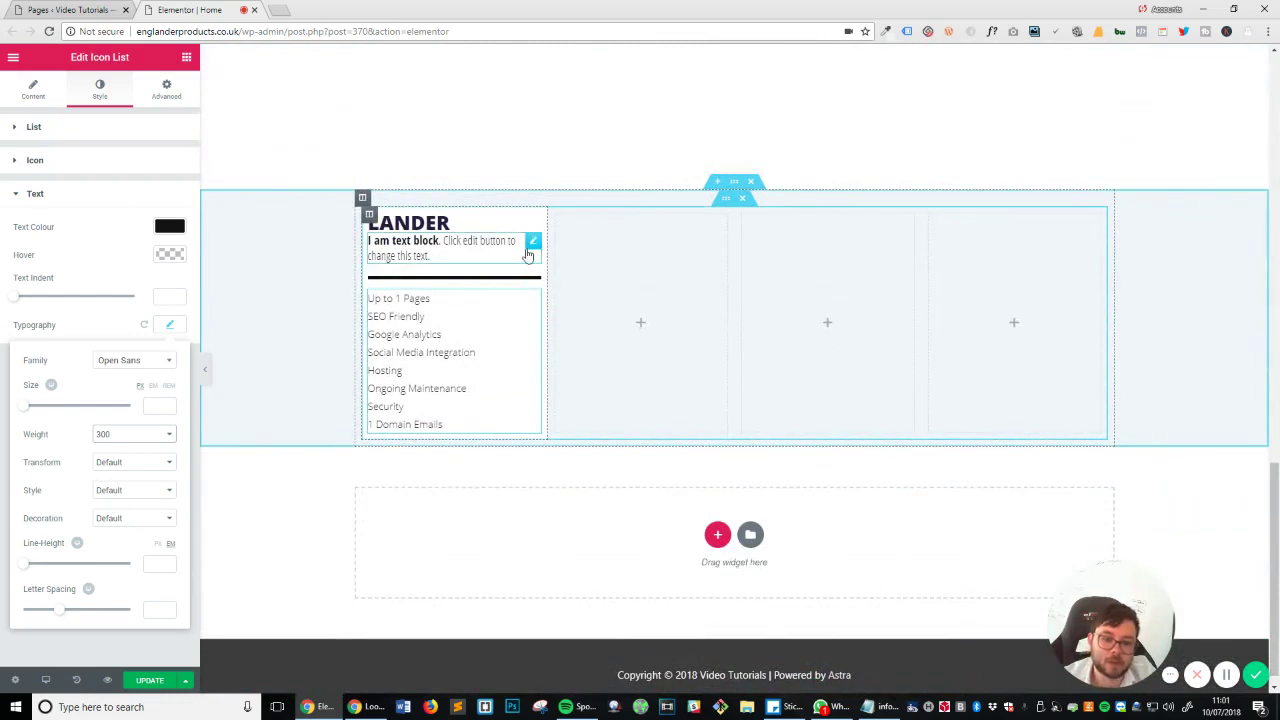
{"action": "right_click", "coordinate": [533, 243]}
{"action": "left_click", "coordinate": [533, 245]}
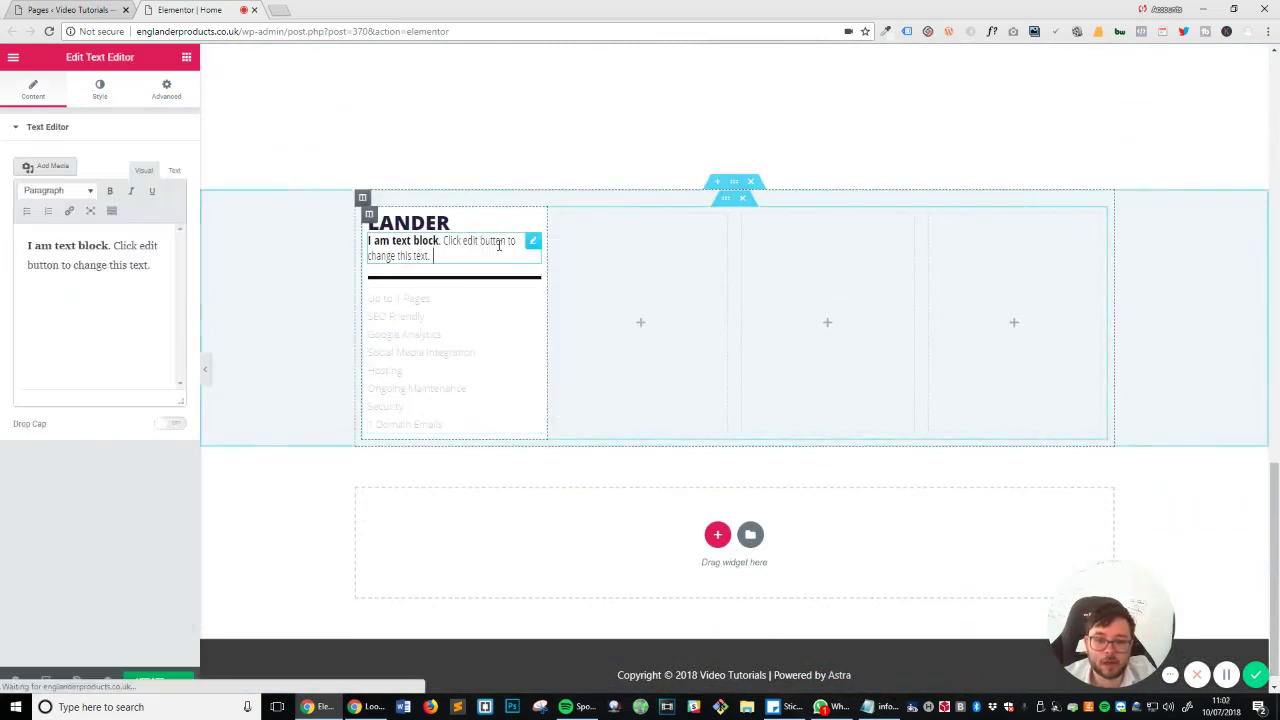
{"action": "right_click", "coordinate": [531, 248]}
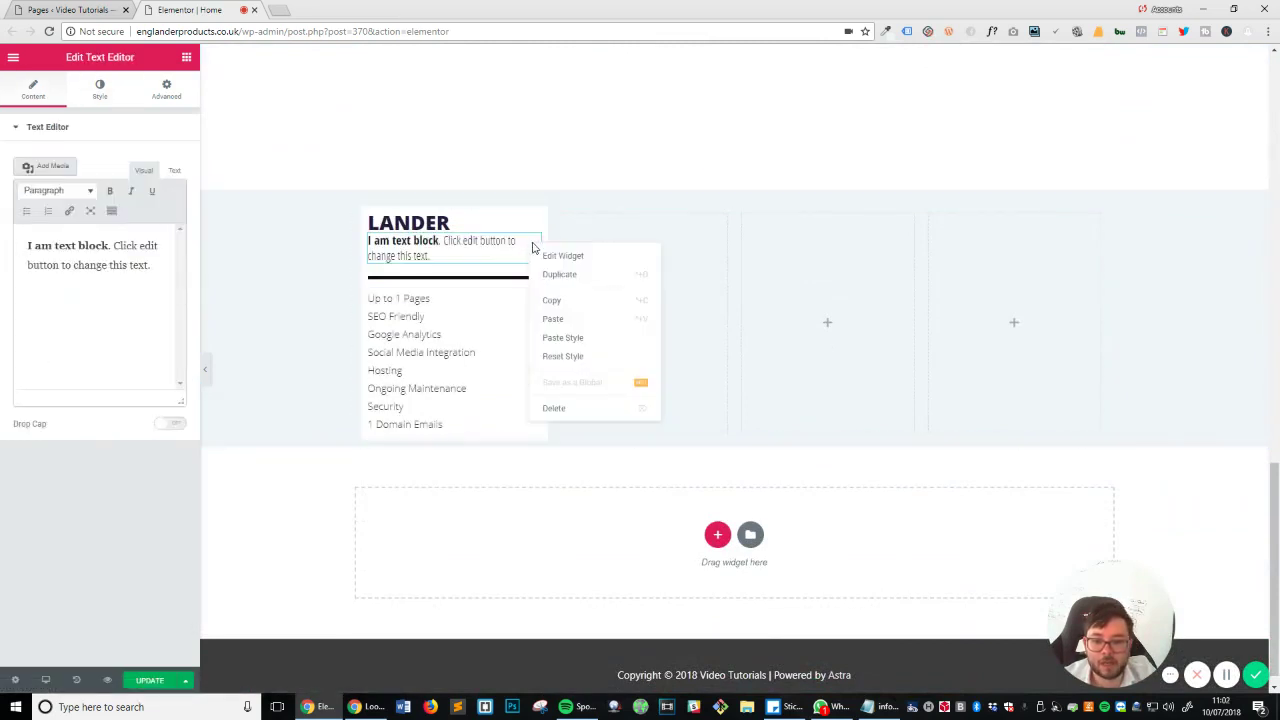
{"action": "left_click", "coordinate": [540, 274]}
{"action": "left_click_drag", "start_coordinate": [533, 296], "coordinate": [455, 432]}
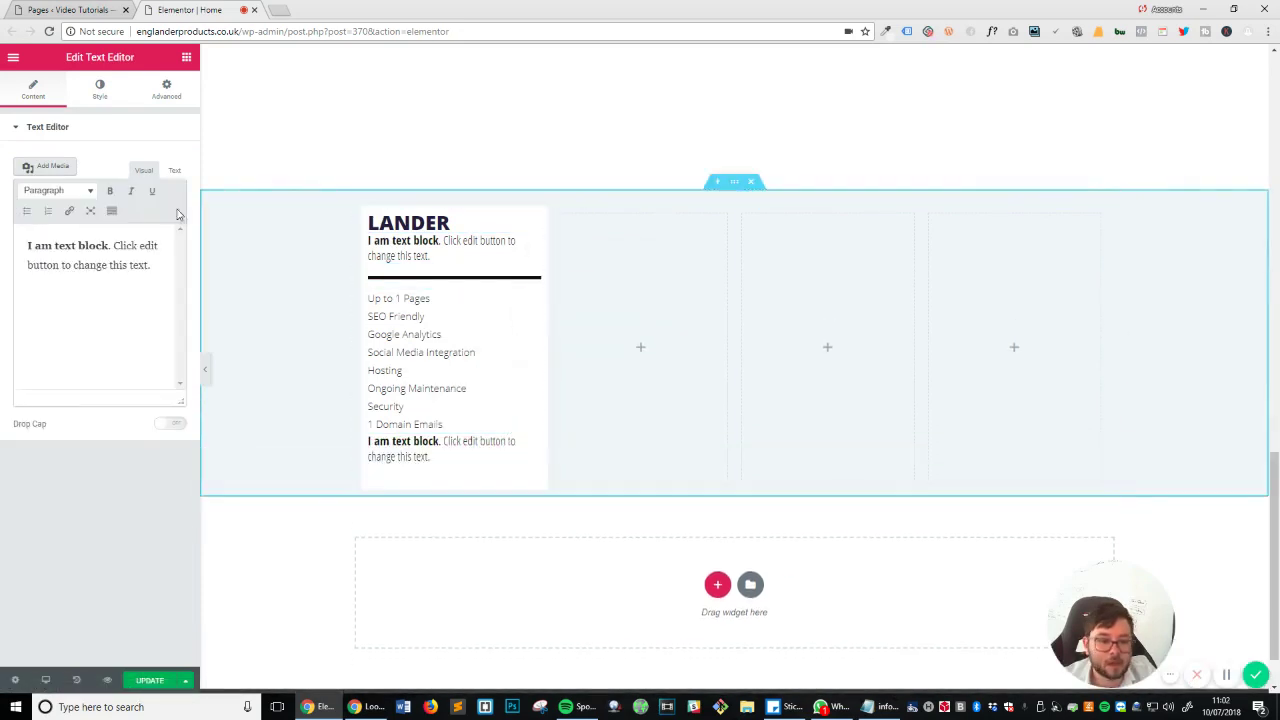
Unlink the copied text block's margin values and set its top margin to 30 px.
{"action": "left_click", "coordinate": [166, 88]}
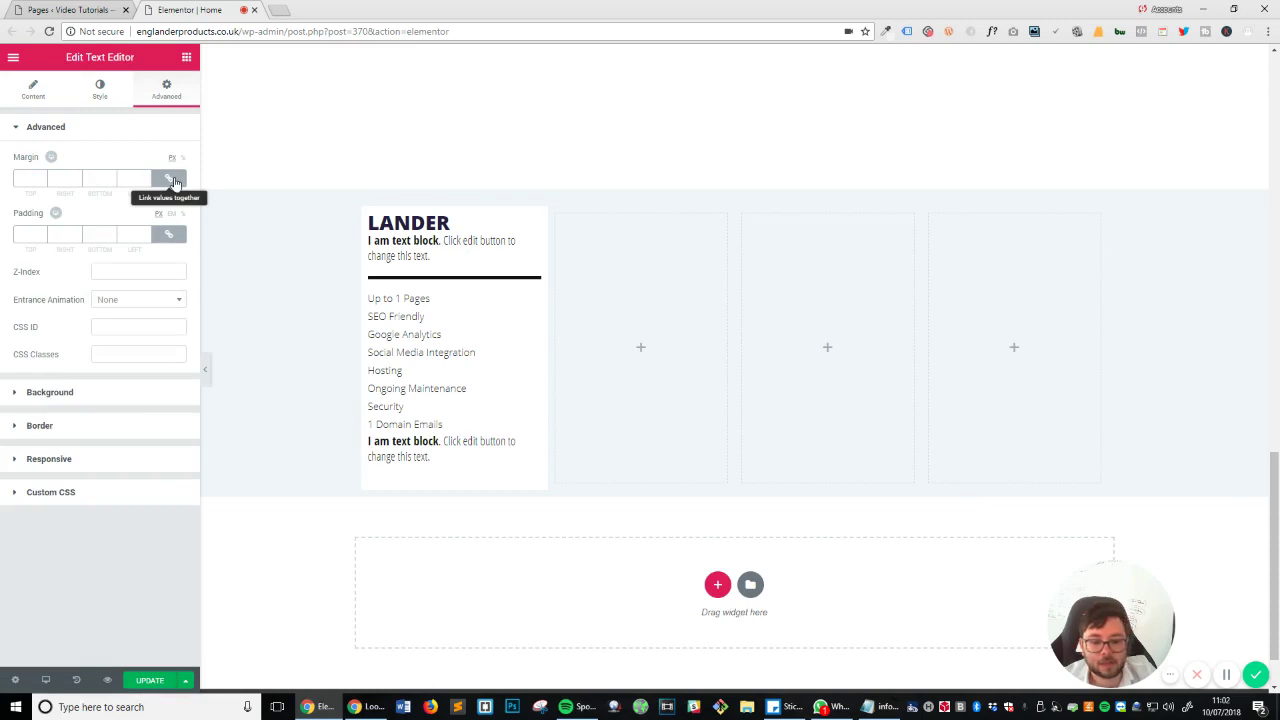
{"action": "left_click", "coordinate": [174, 181]}
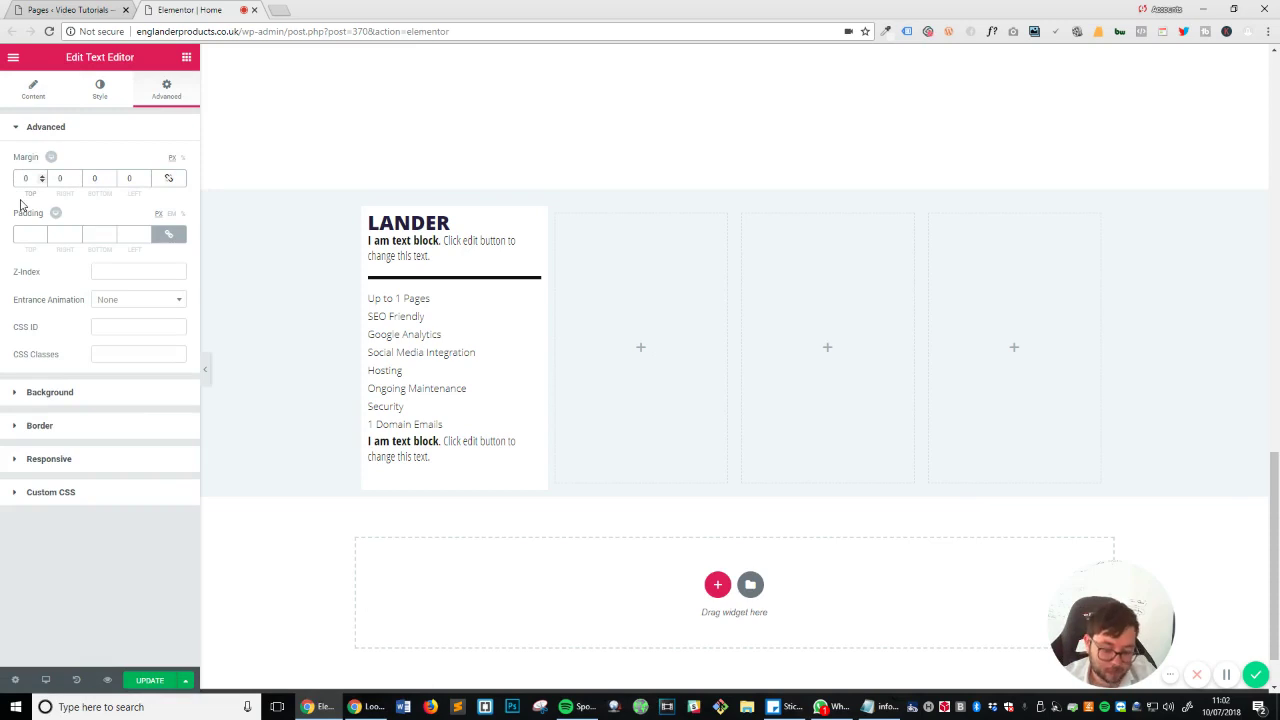
{"action": "type", "text": "200"}
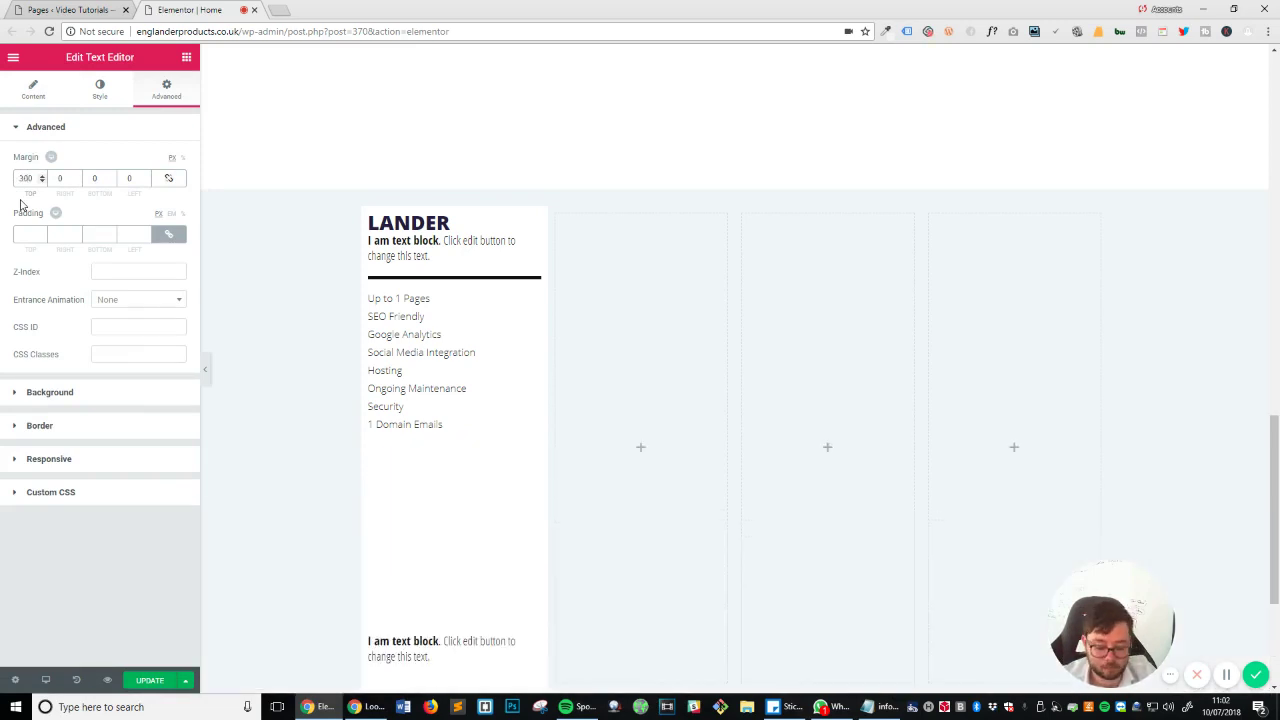
{"action": "key", "text": "BackSpace"}
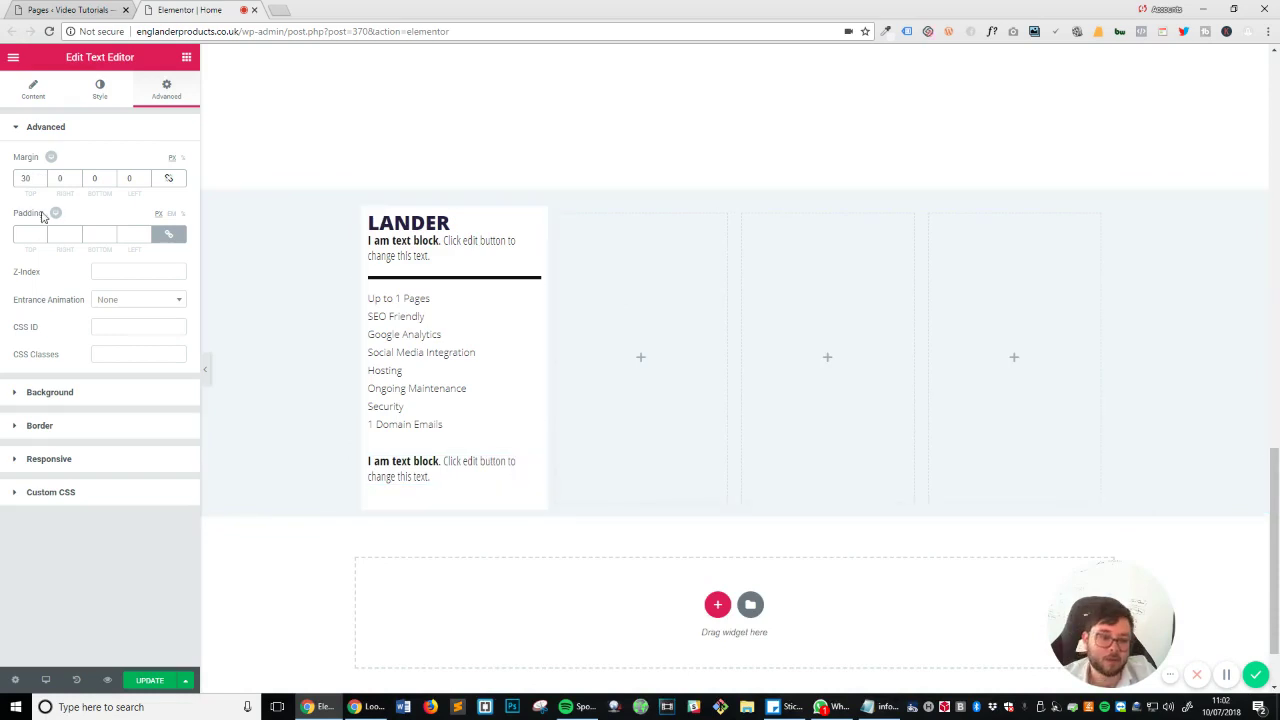
Replace the copied text block's placeholder content with "Starting at".
{"action": "left_click", "coordinate": [44, 97]}
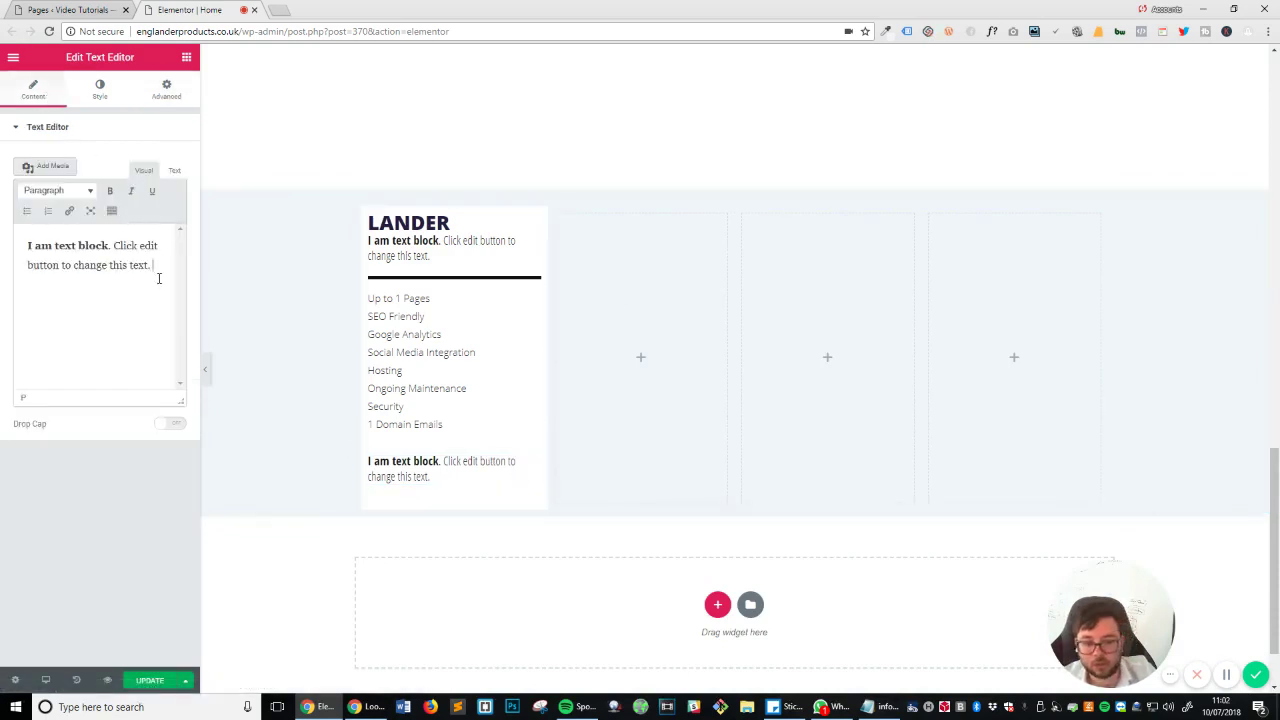
{"action": "key", "text": "ctrl+a"}
{"action": "type", "text": "Start"}
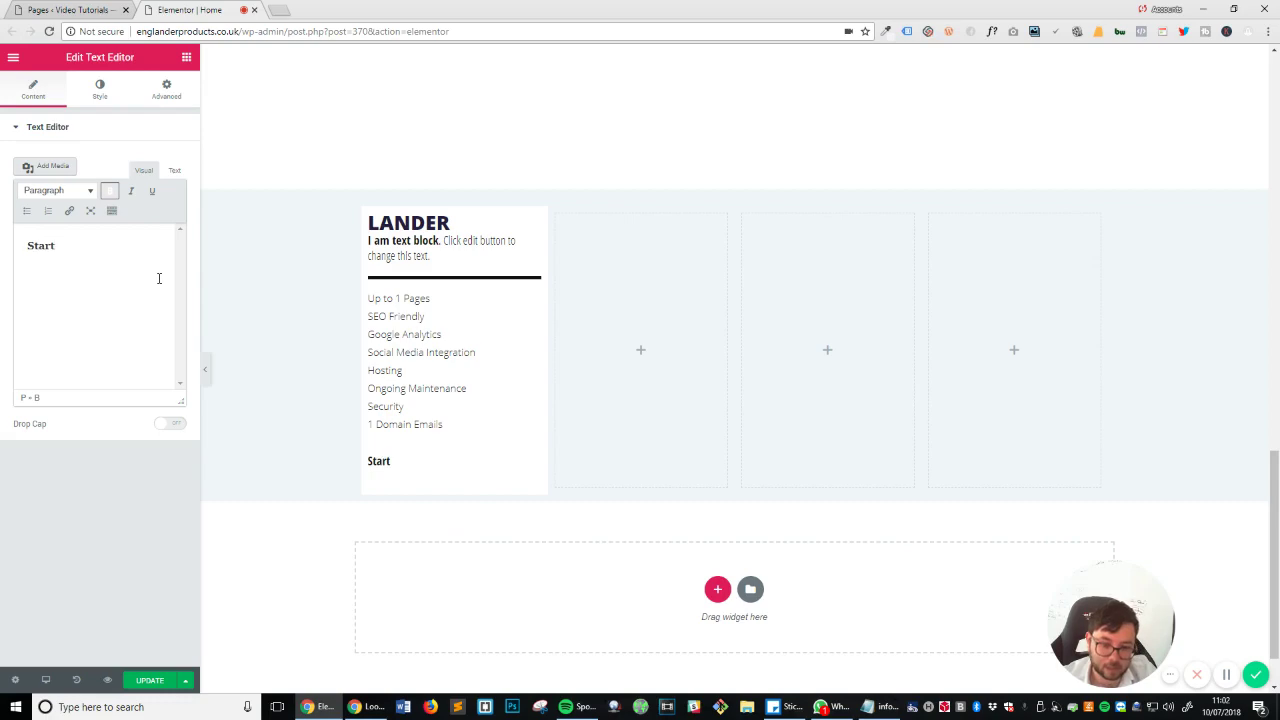
{"action": "type", "text": "ing at"}
{"action": "scroll", "coordinate": [581, 314], "scroll_direction": "up", "scroll_amount": 3}
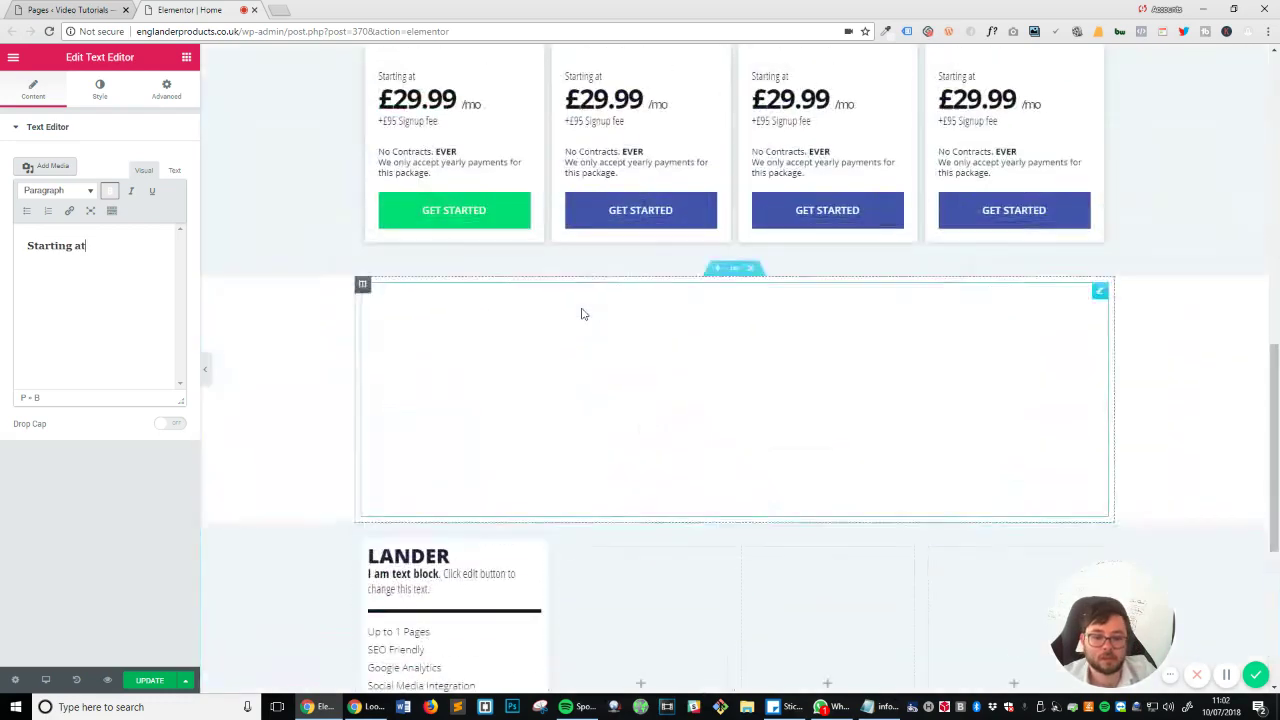
{"action": "scroll", "coordinate": [581, 314], "scroll_direction": "down", "scroll_amount": 3}
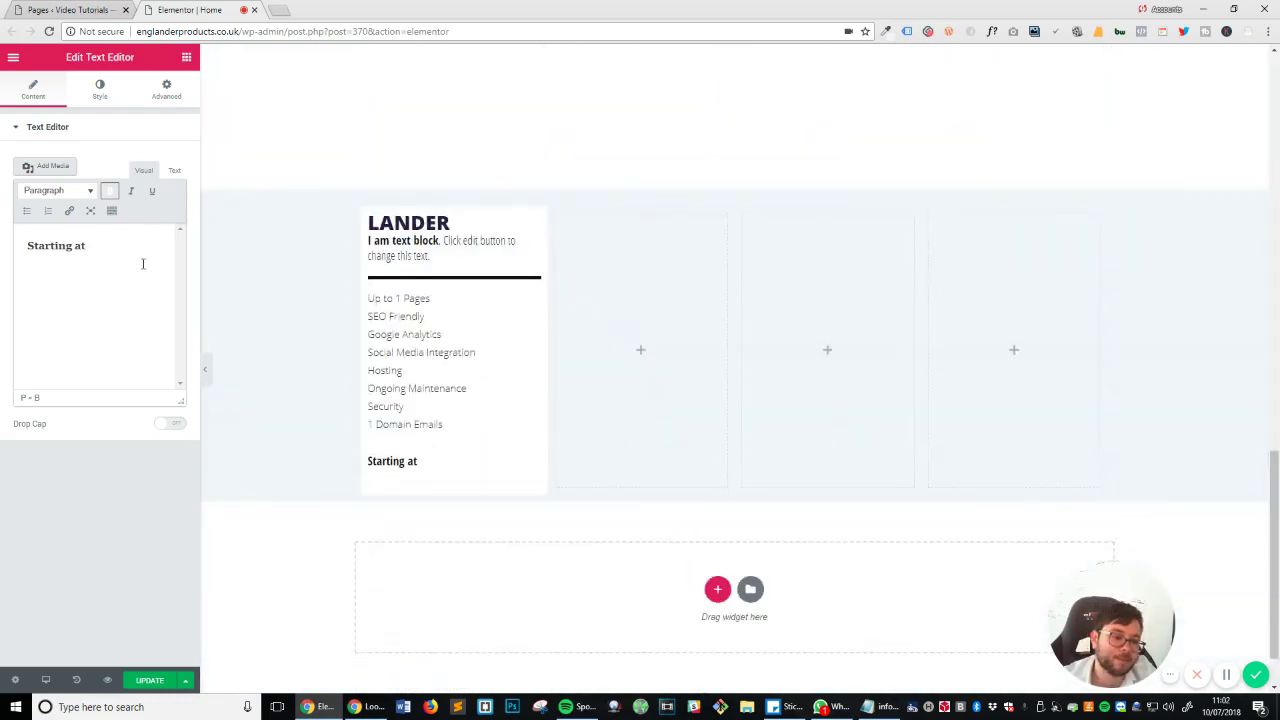
{"action": "left_click", "coordinate": [100, 90]}
{"action": "left_click", "coordinate": [58, 102]}
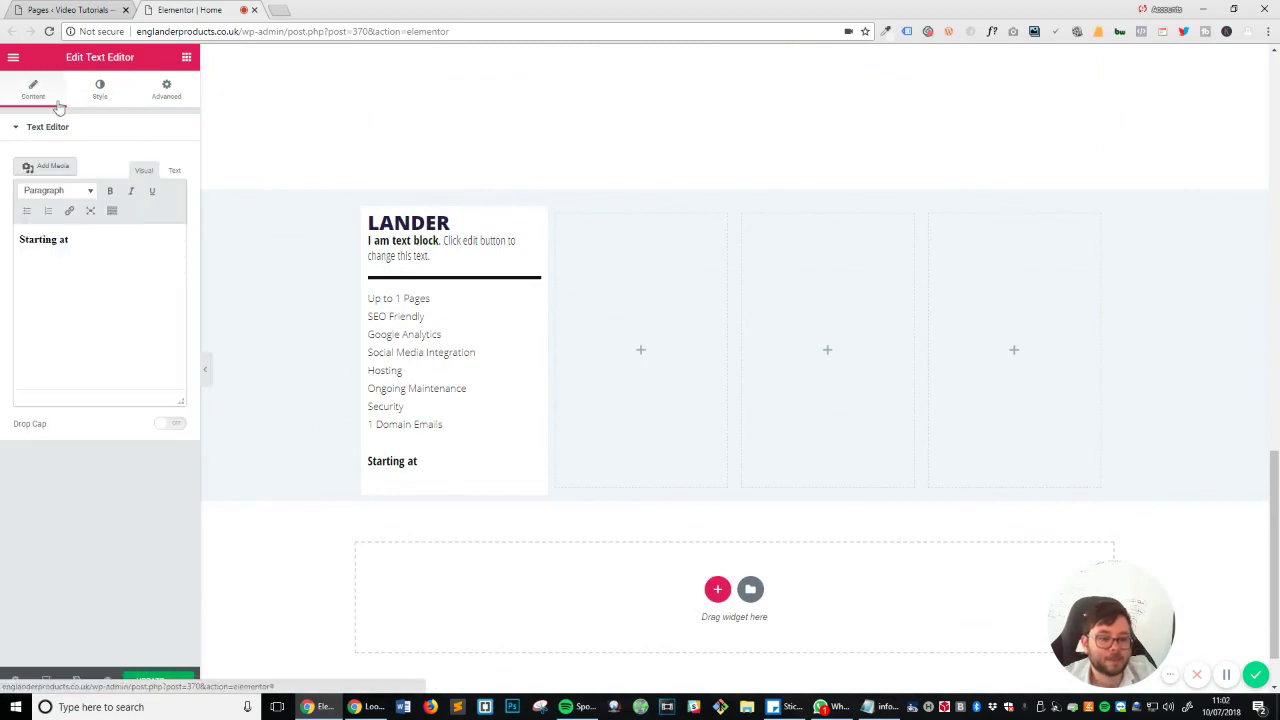
Remove the bold formatting from the "Starting at" text and set its font size to 15 px.
{"action": "key", "text": "ctrl+a"}
{"action": "left_click", "coordinate": [111, 191]}
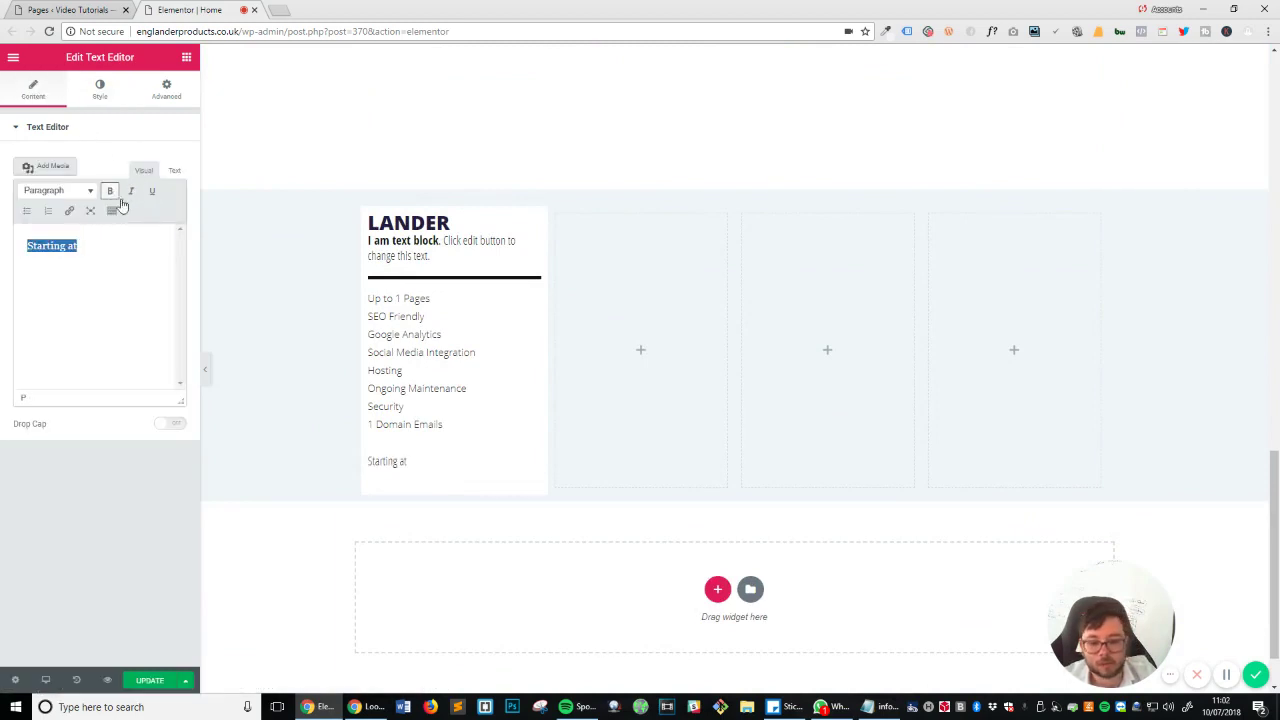
{"action": "left_click", "coordinate": [166, 90]}
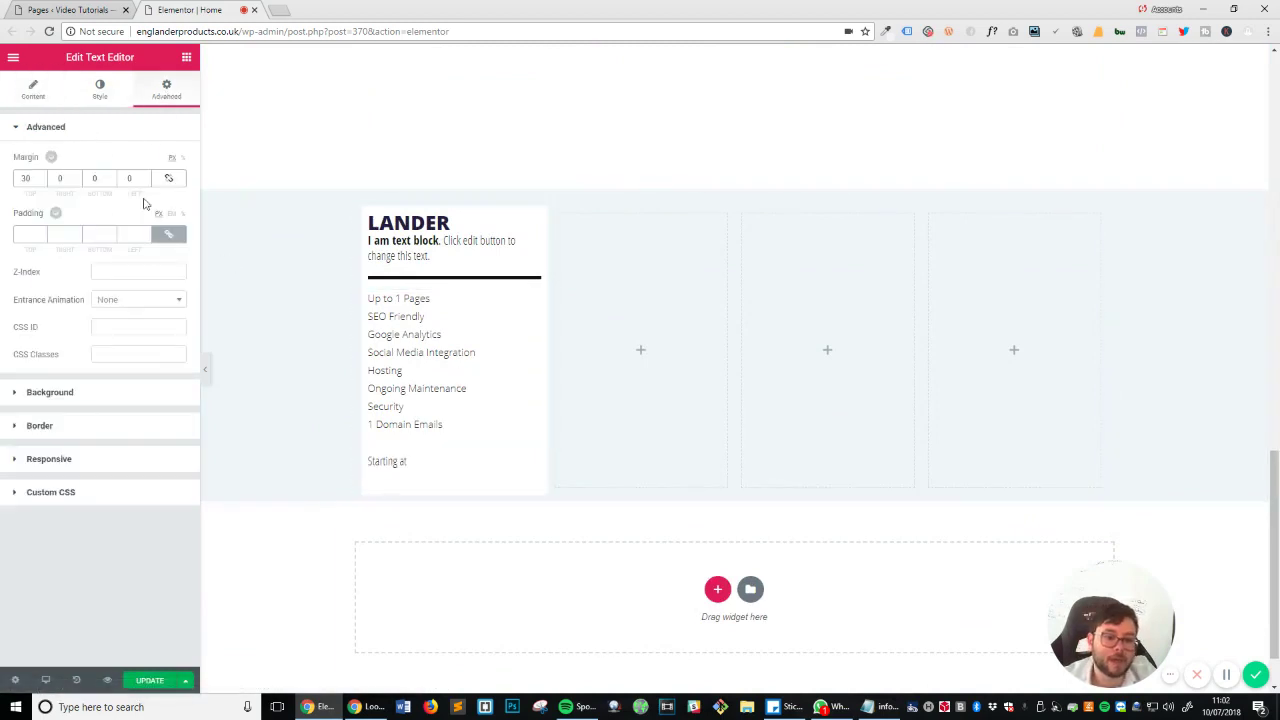
{"action": "left_click", "coordinate": [110, 98]}
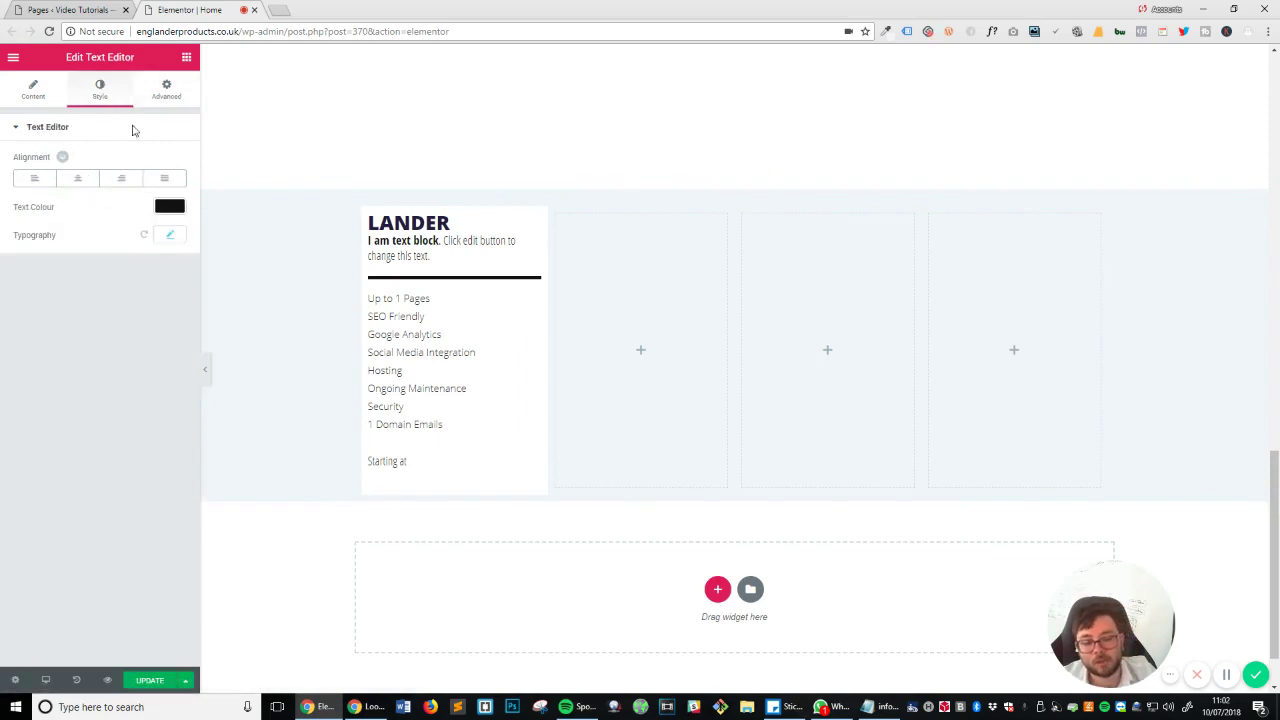
{"action": "left_click", "coordinate": [170, 236]}
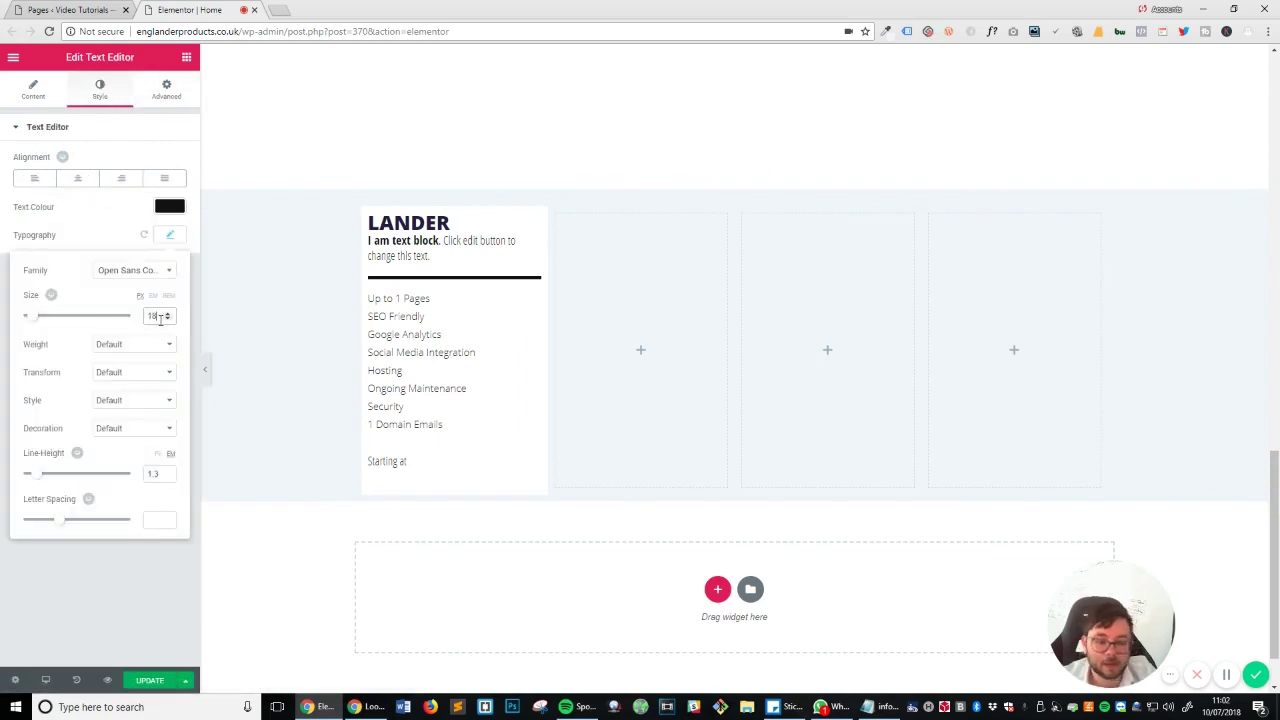
{"action": "key", "text": "Down"}
{"action": "key", "text": "Down"}
{"action": "key", "text": "Down"}
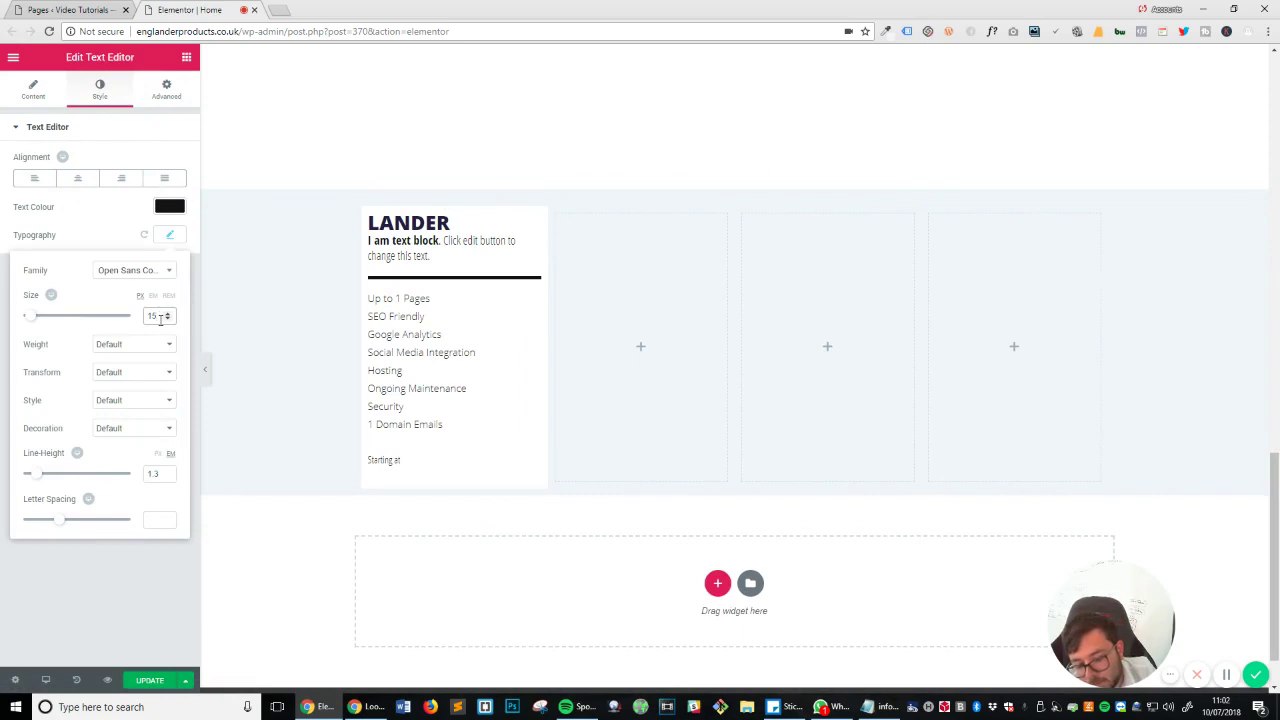
{"action": "left_click", "coordinate": [143, 574]}
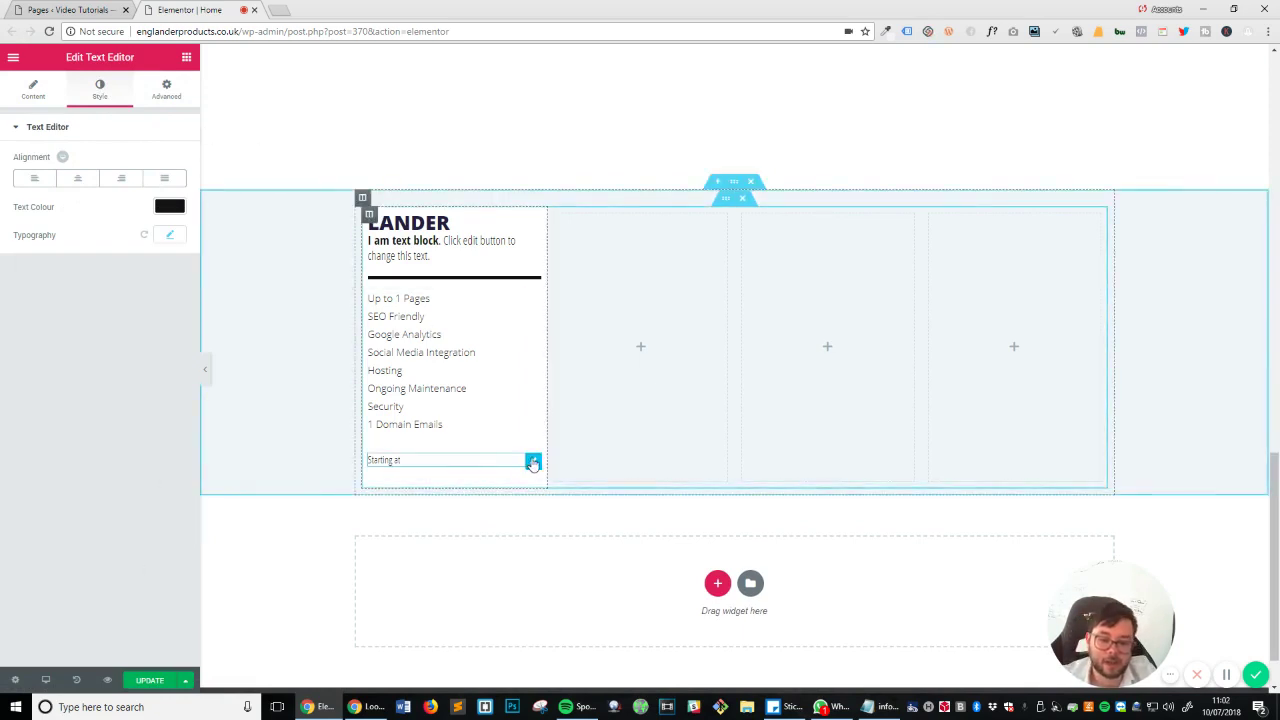
Duplicate the "Starting at" text block below the feature list and set the copy's font size to 30 px.
{"action": "right_click", "coordinate": [533, 463]}
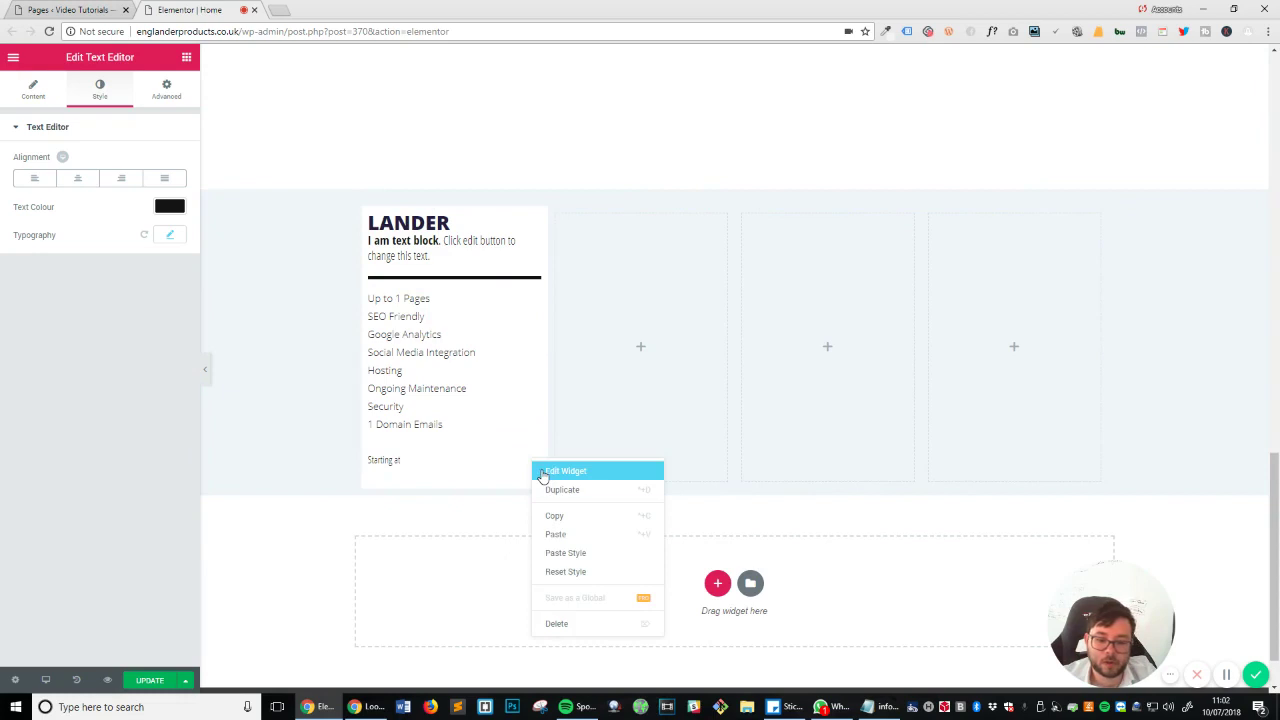
{"action": "left_click", "coordinate": [590, 489]}
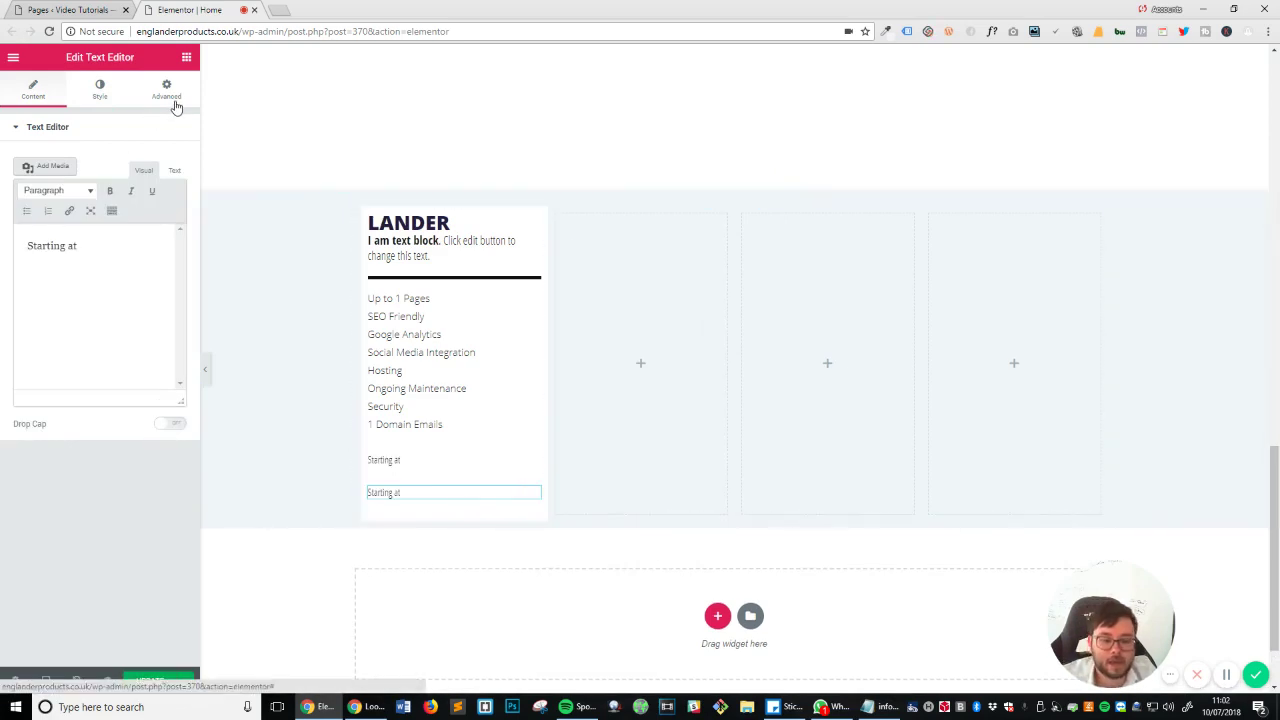
{"action": "left_click", "coordinate": [103, 94]}
{"action": "left_click", "coordinate": [171, 240]}
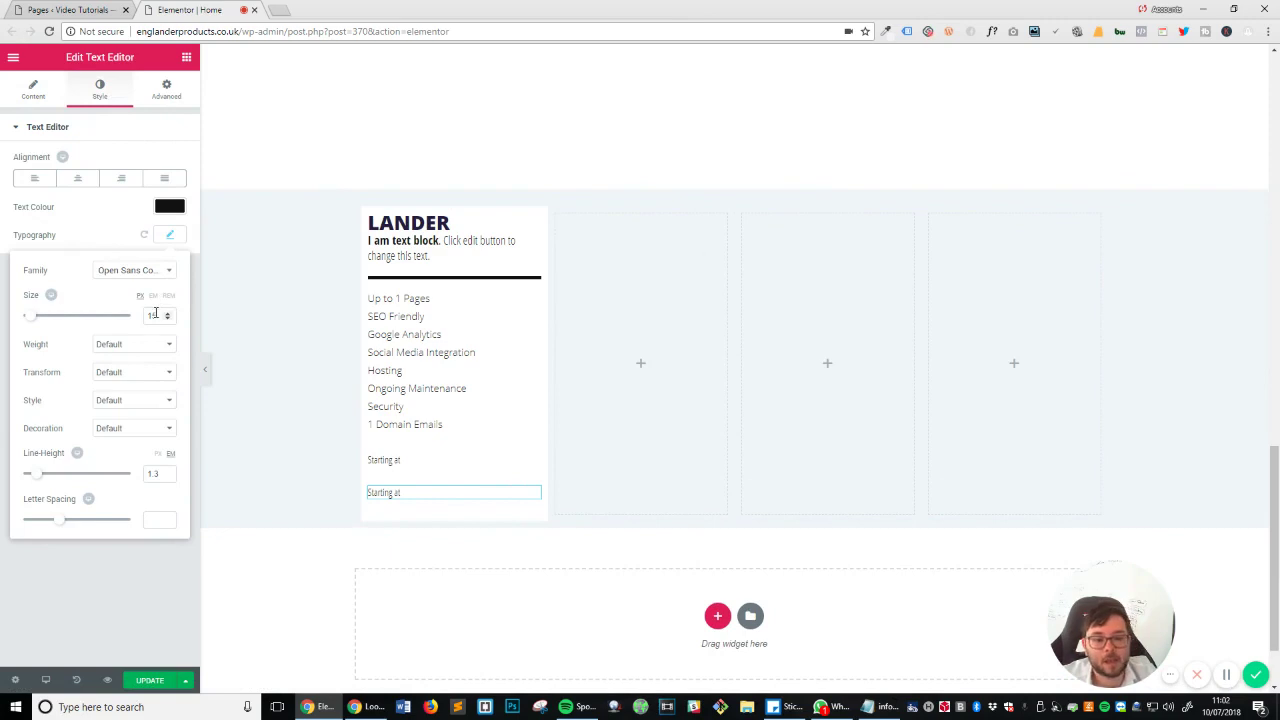
{"action": "double_click", "coordinate": [155, 316]}
{"action": "type", "text": "30"}
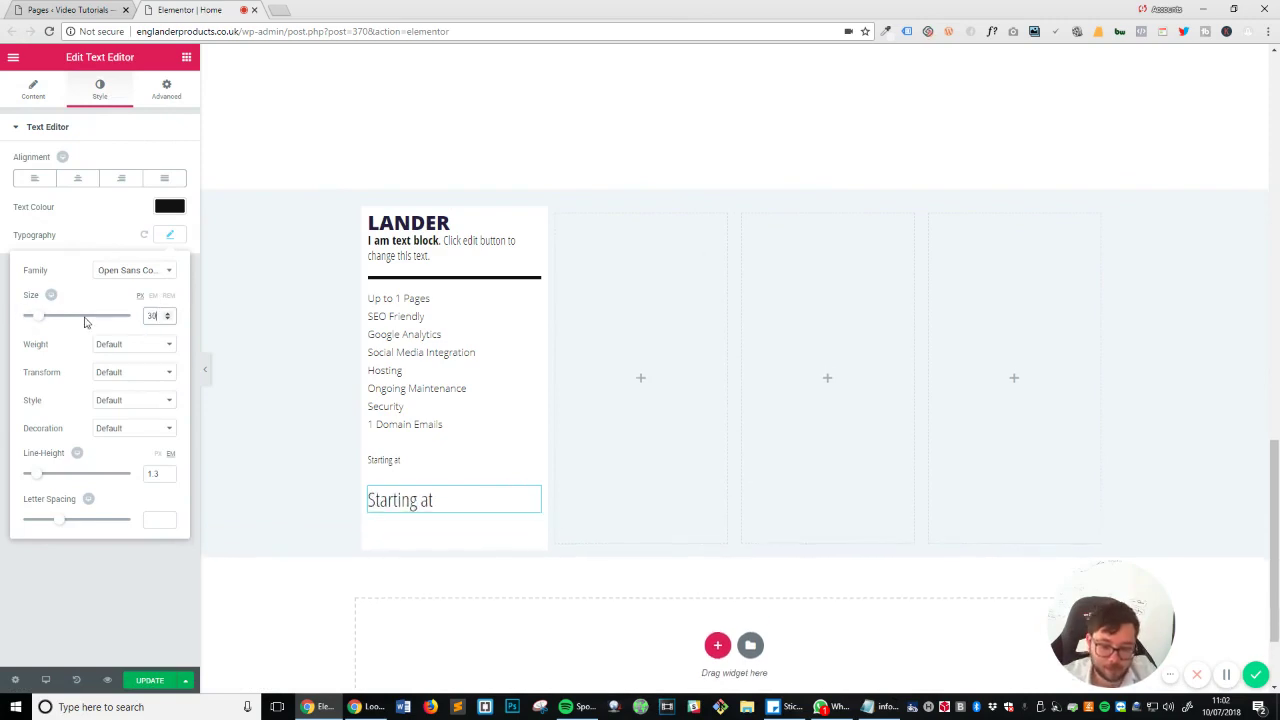
Set the duplicated text block's font family to Open Sans with a weight of 800.
{"action": "left_click", "coordinate": [149, 271]}
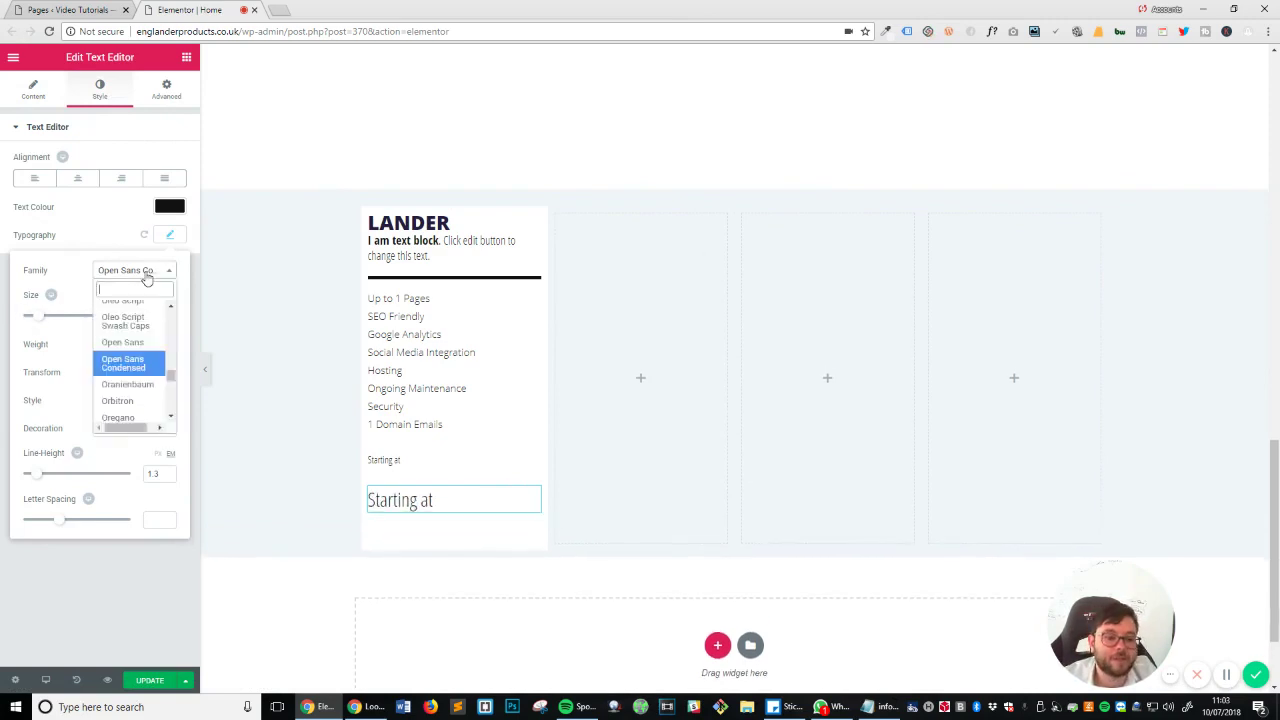
{"action": "left_click", "coordinate": [146, 343]}
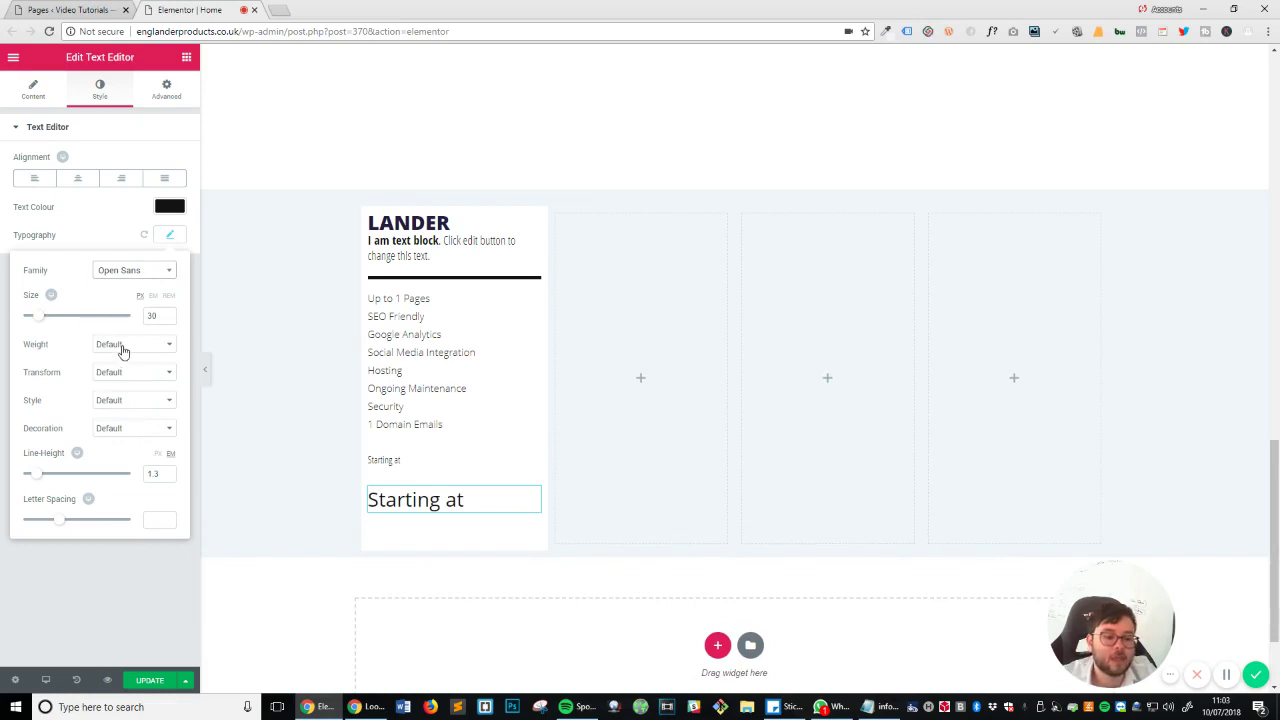
{"action": "left_click", "coordinate": [118, 345]}
{"action": "left_click", "coordinate": [130, 438]}
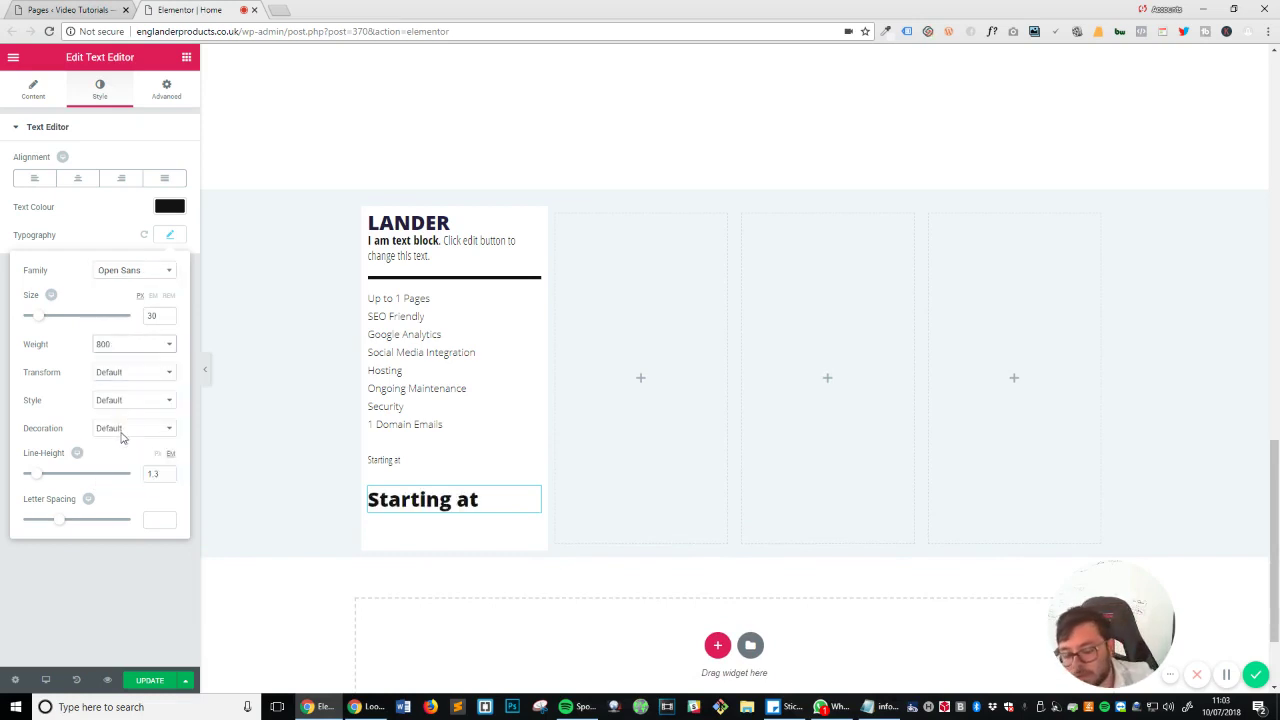
Replace the duplicated text block's content with "£29.99 /mo".
{"action": "left_click", "coordinate": [40, 90]}
{"action": "triple_click", "coordinate": [120, 248]}
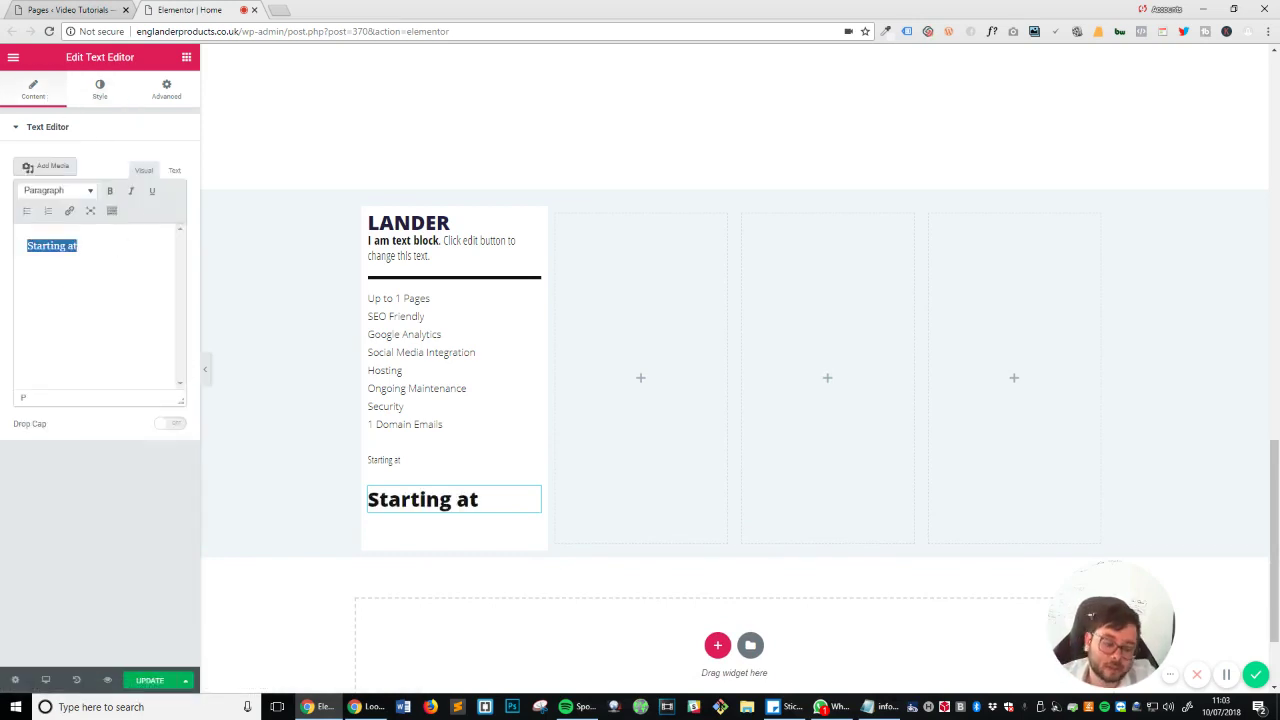
{"action": "type", "text": "£29.9"}
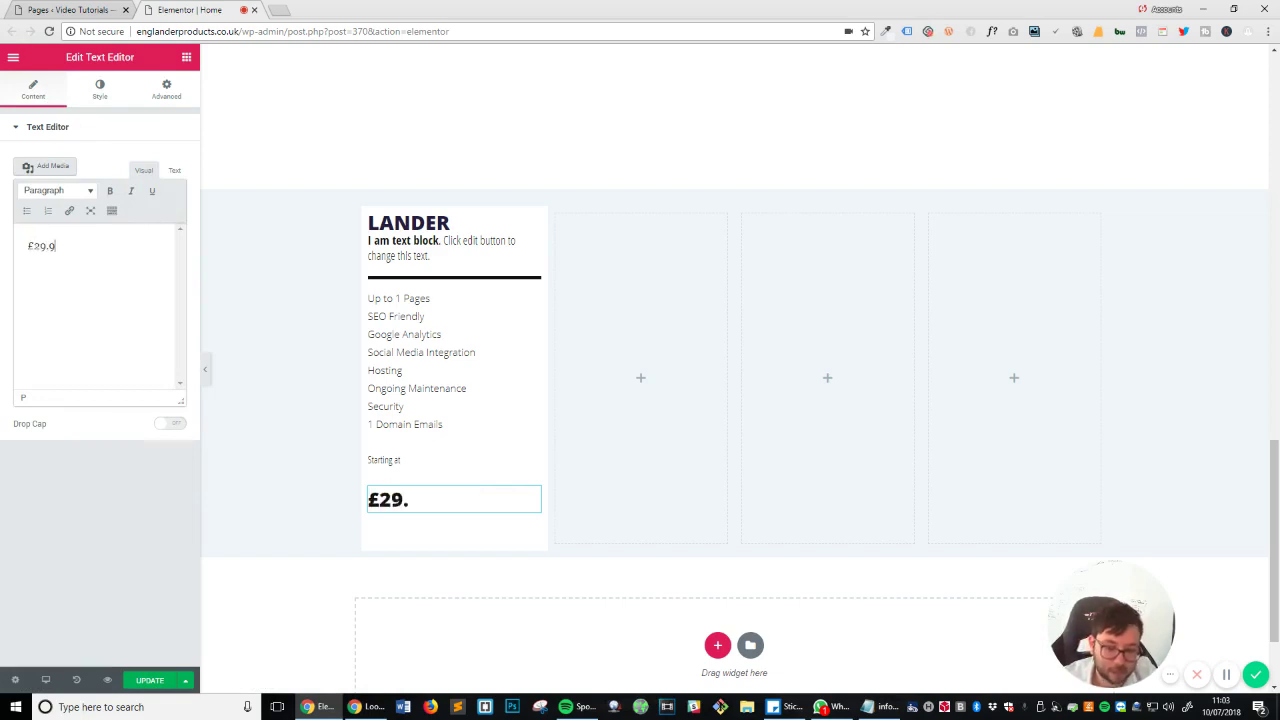
{"action": "type", "text": "9 /"}
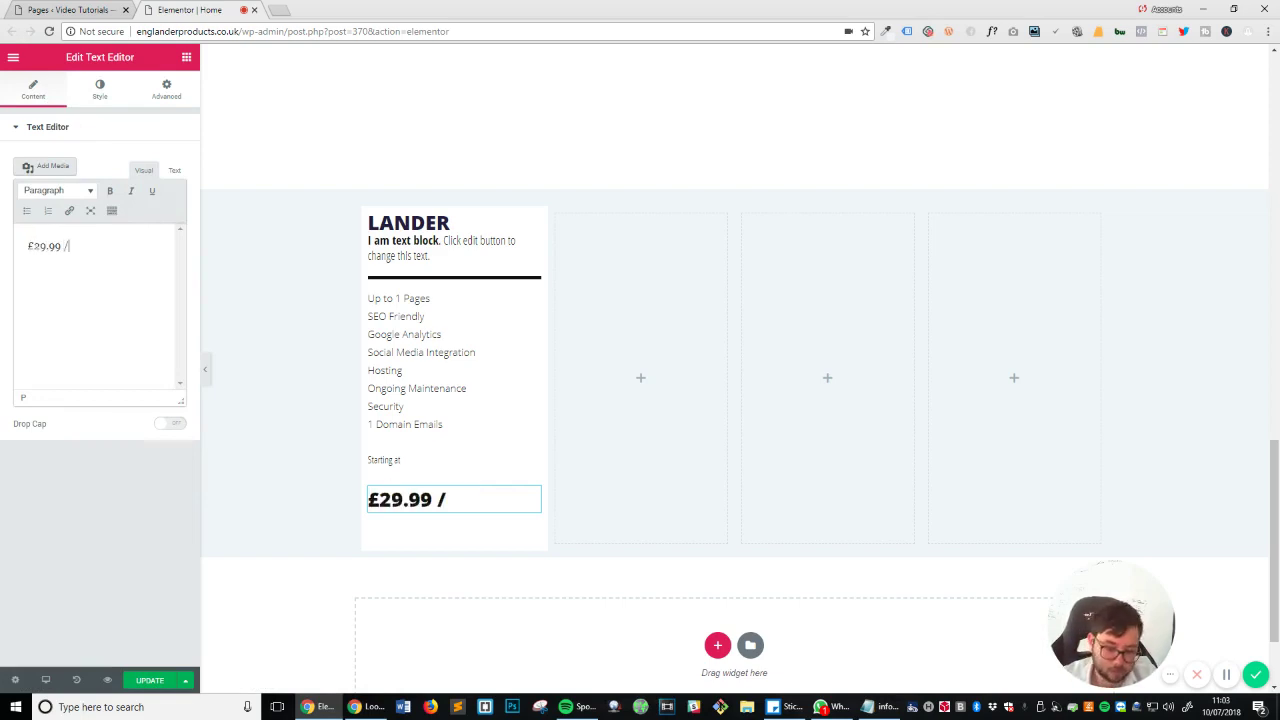
{"action": "type", "text": "MO"}
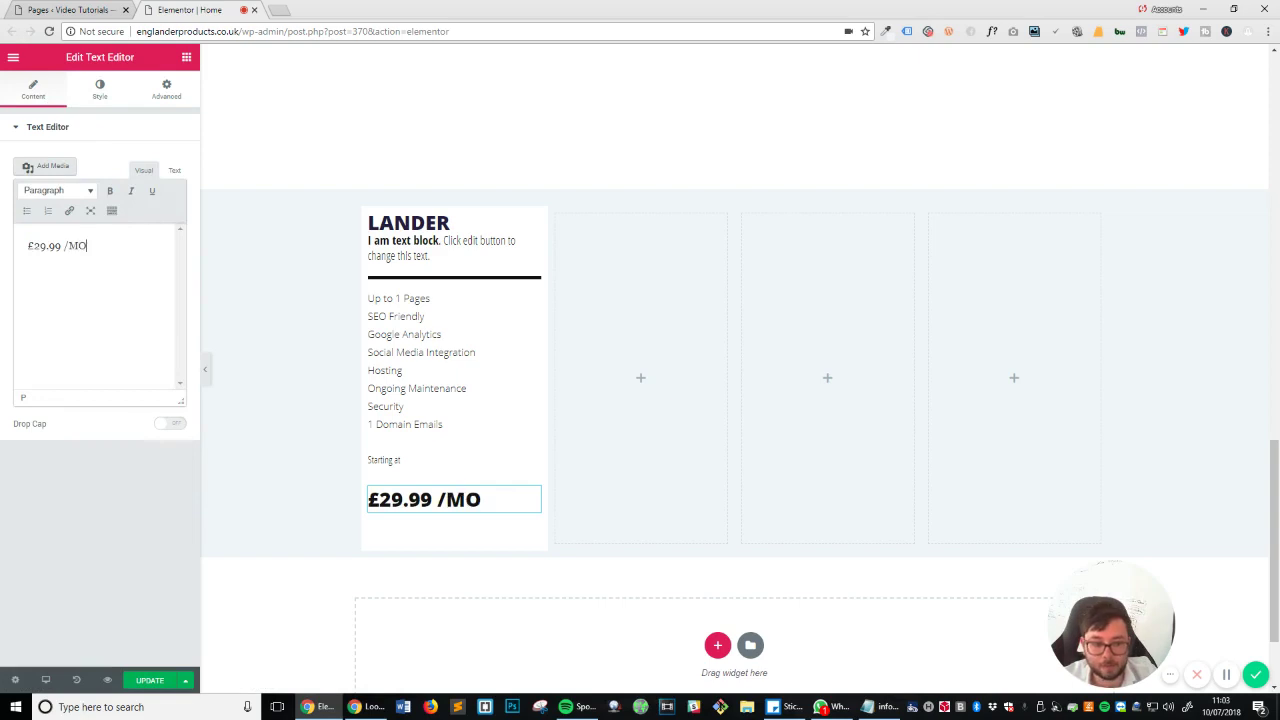
{"action": "key", "text": "BackSpace"}
{"action": "key", "text": "BackSpace"}
{"action": "type", "text": "mpo"}
{"action": "key", "text": "BackSpace"}
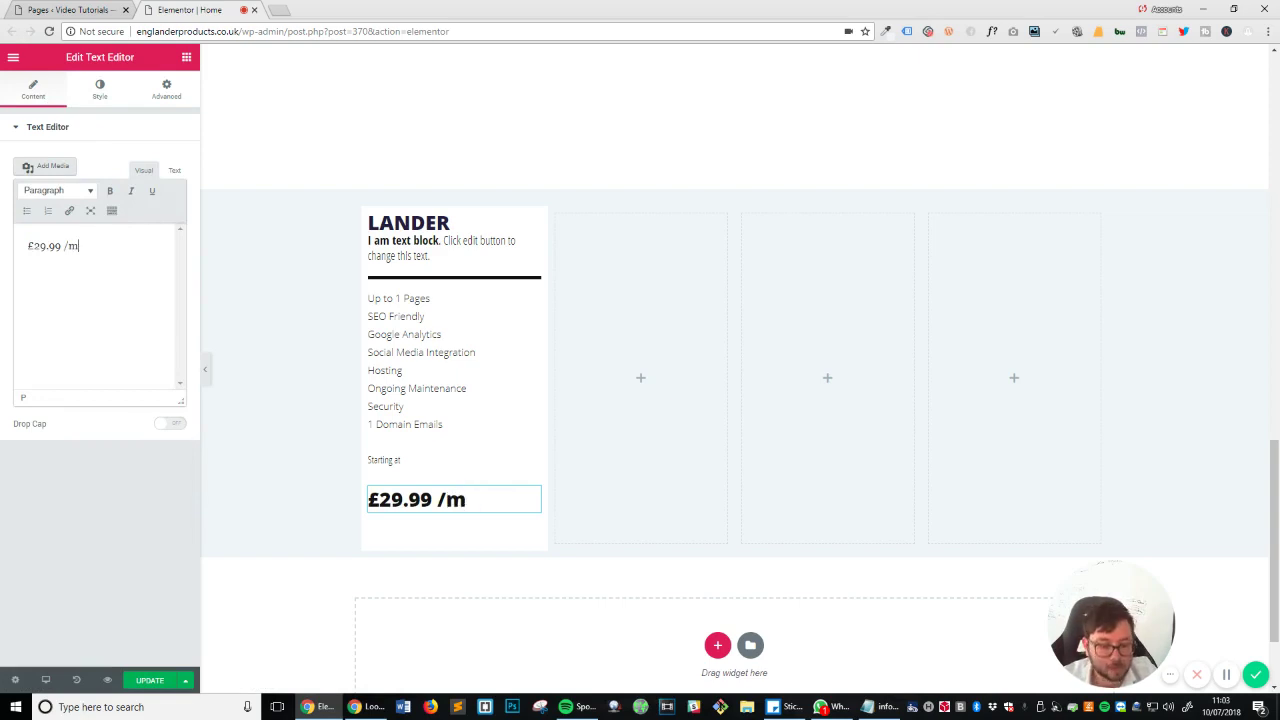
{"action": "type", "text": "o"}
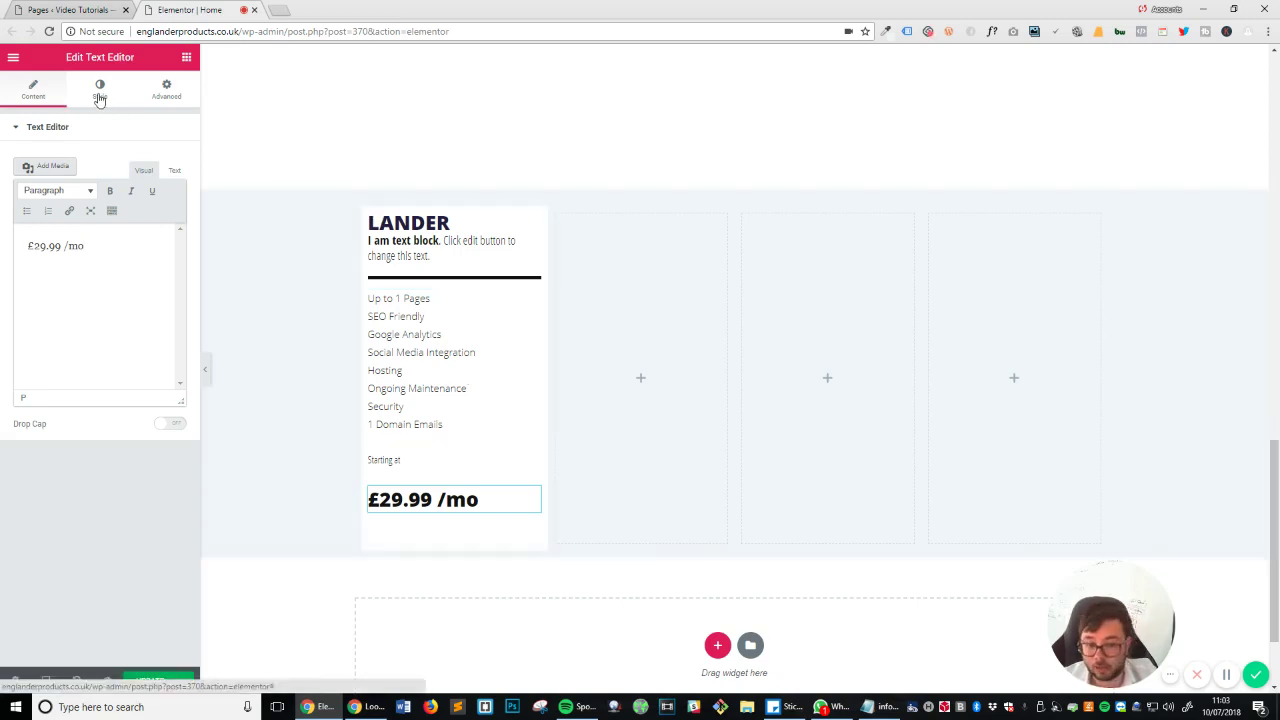
Wrap the "/mo" part of the price in a span element in the text block's HTML source.
{"action": "left_click", "coordinate": [172, 171]}
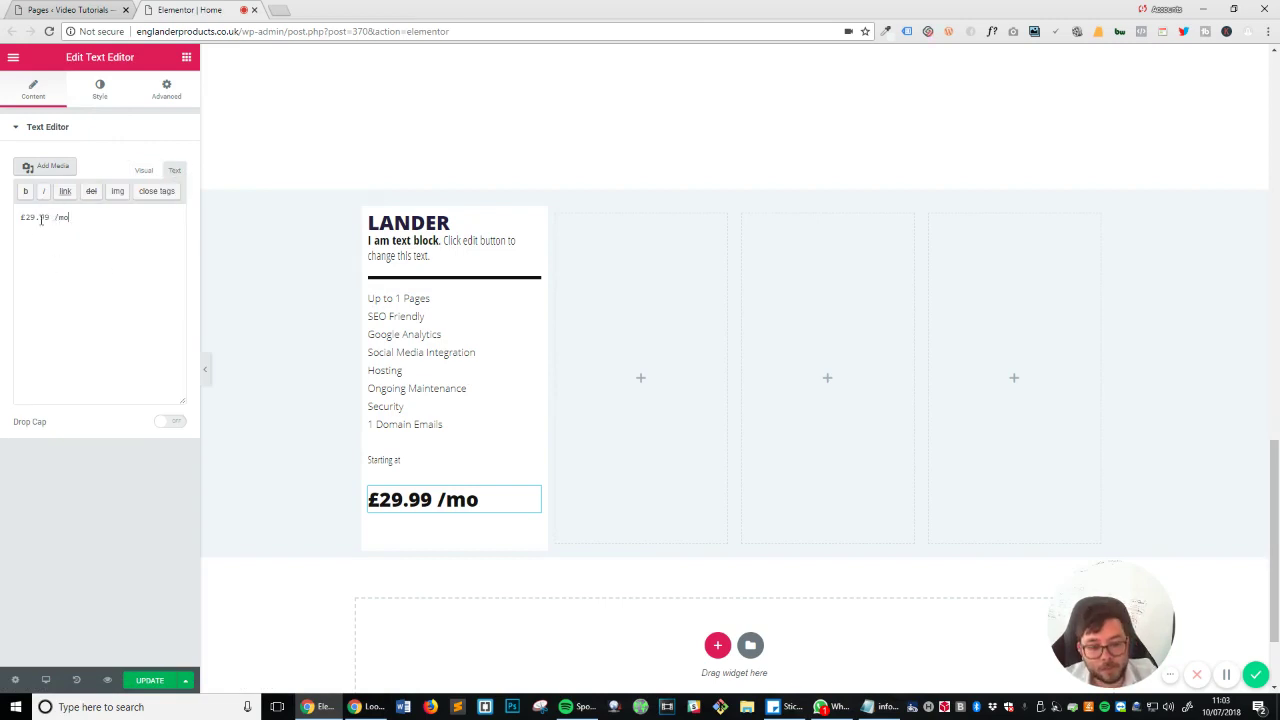
{"action": "left_click_drag", "start_coordinate": [20, 217], "coordinate": [111, 217]}
{"action": "left_click", "coordinate": [77, 229]}
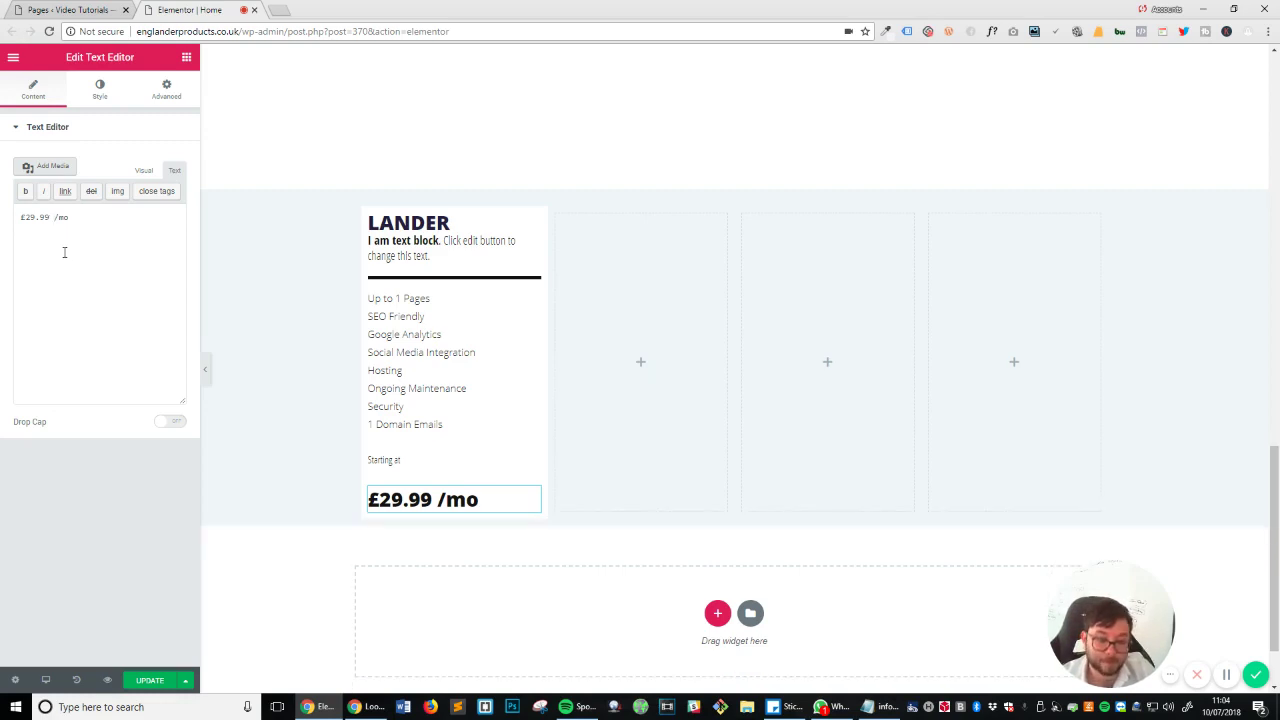
{"action": "type", "text": "<span"}
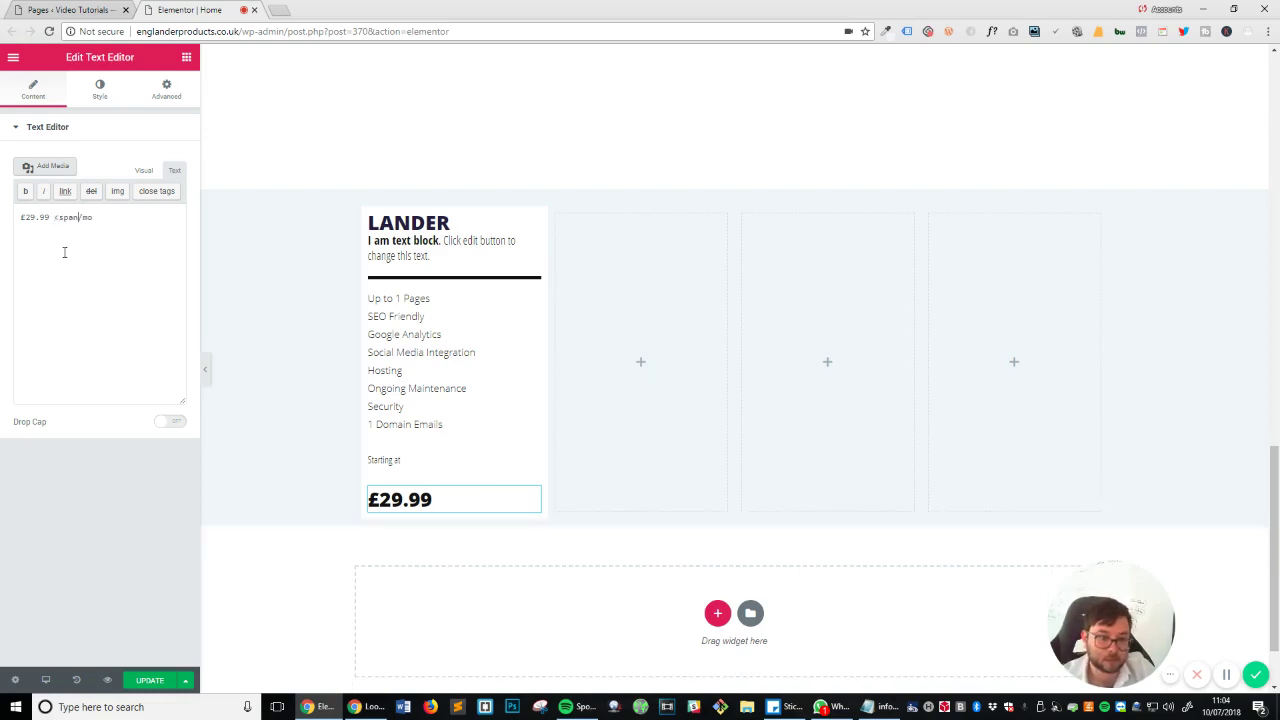
{"action": "type", "text": ">/mo</span>"}
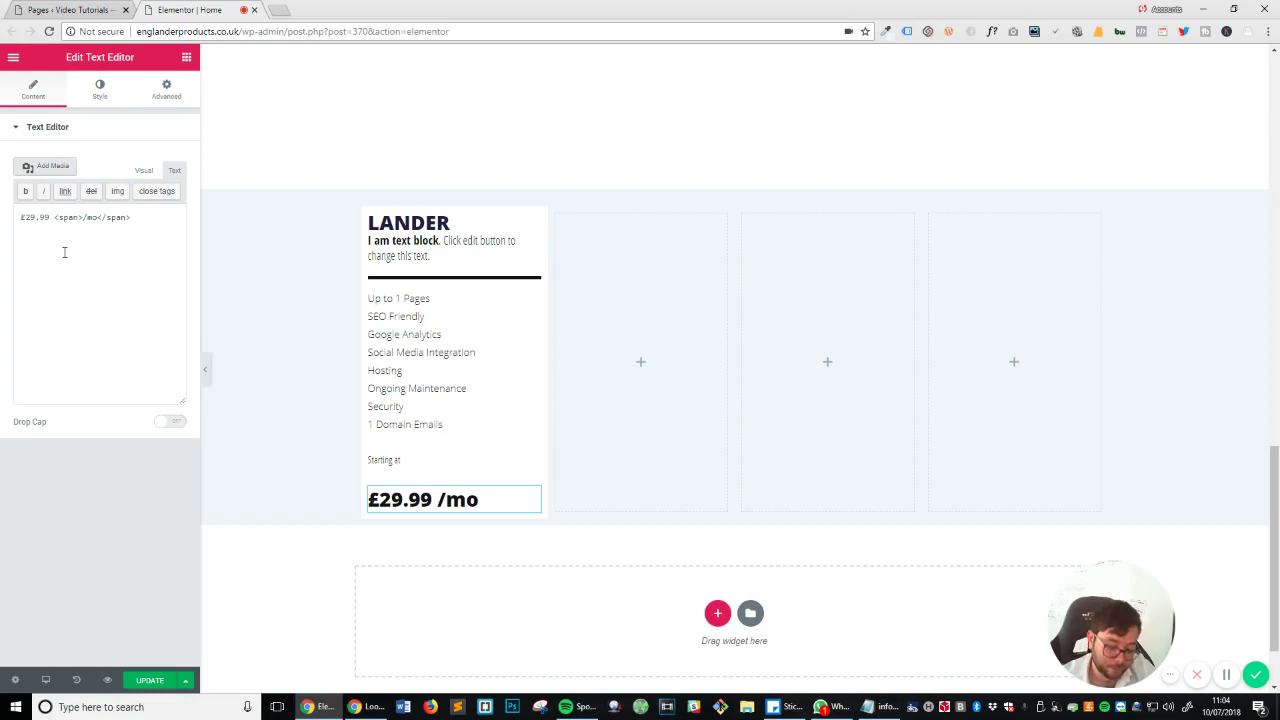
Add an inline style to the "/mo" span that sets its font-size to 18px.
{"action": "type", "text": "style=\"\""}
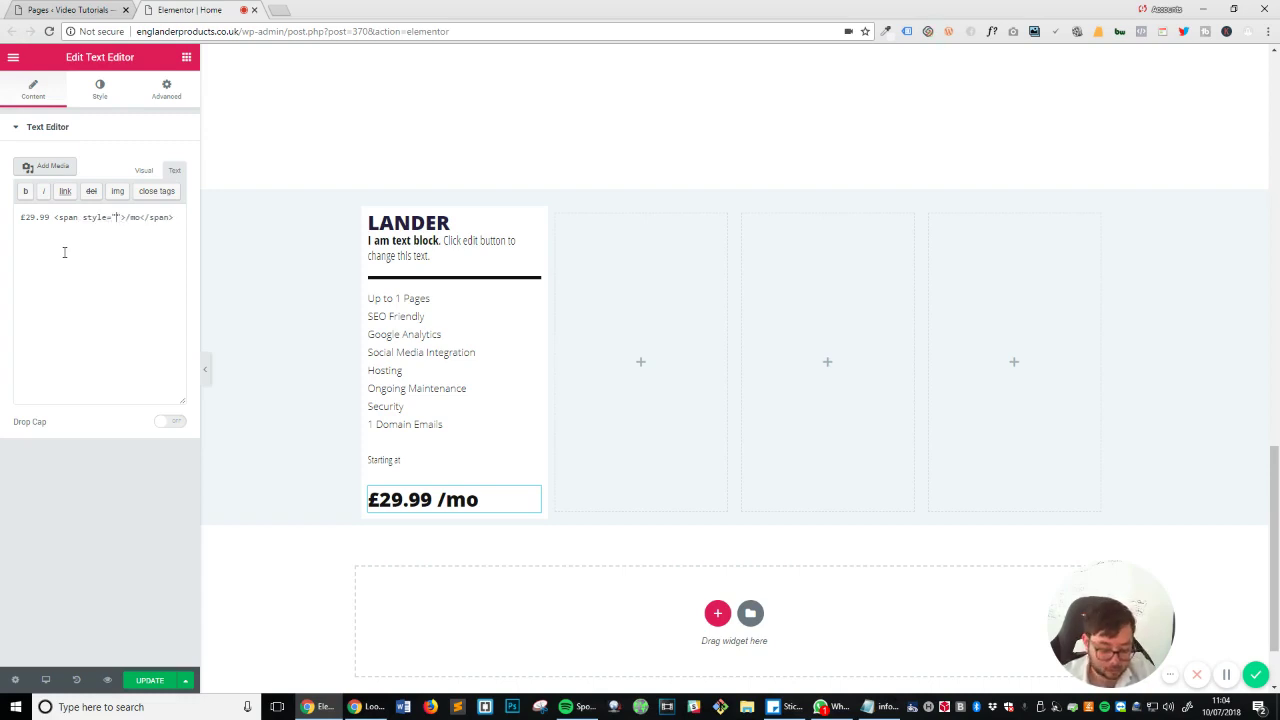
{"action": "type", "text": "font-si"}
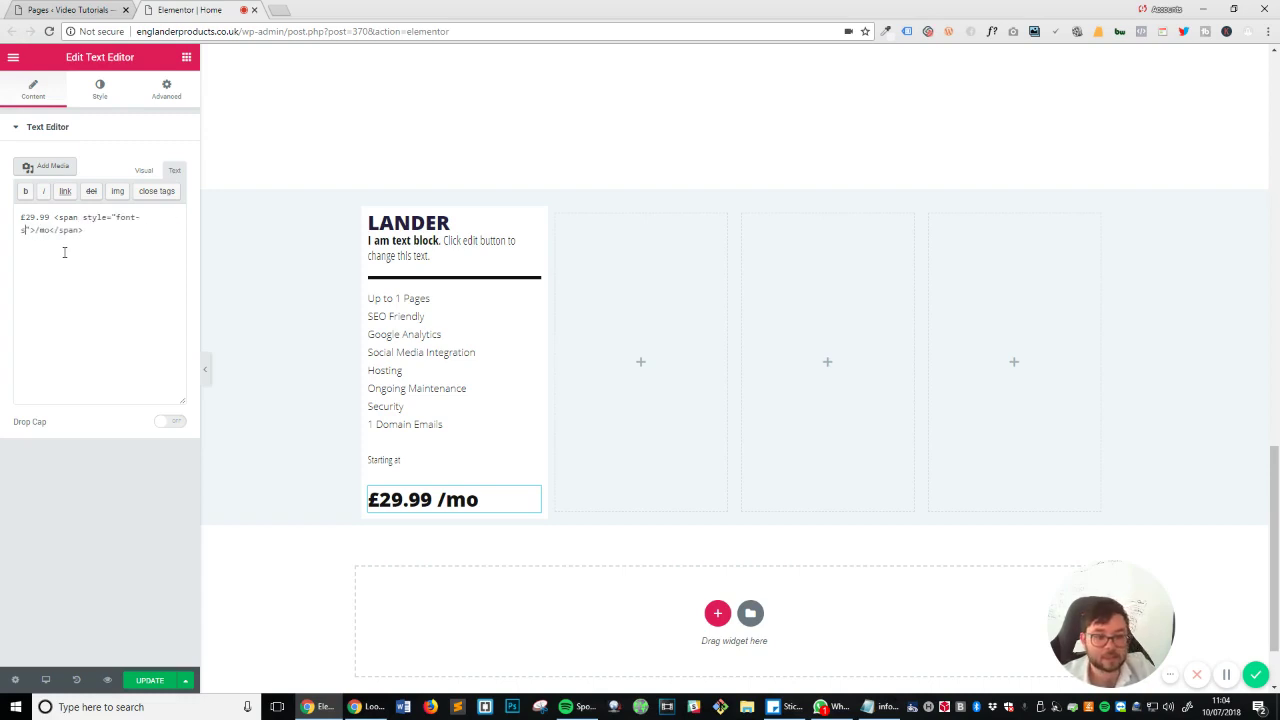
{"action": "type", "text": "ze:"}
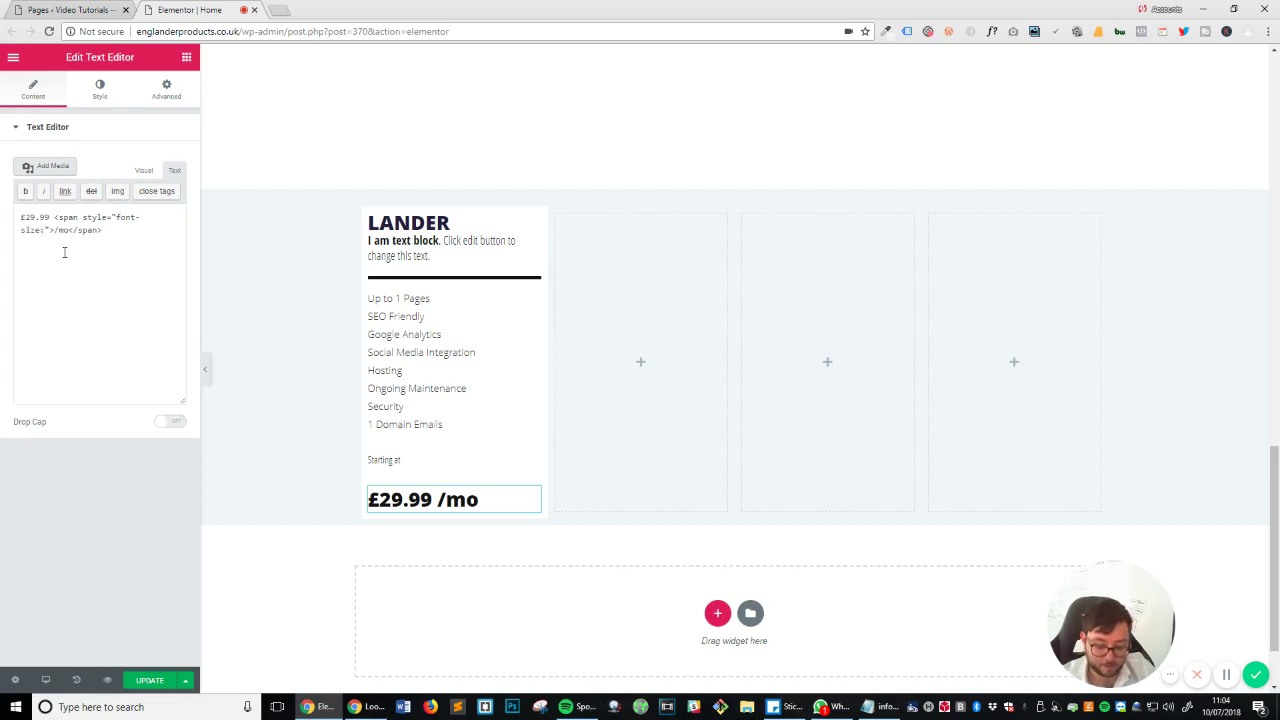
{"action": "type", "text": " 2"}
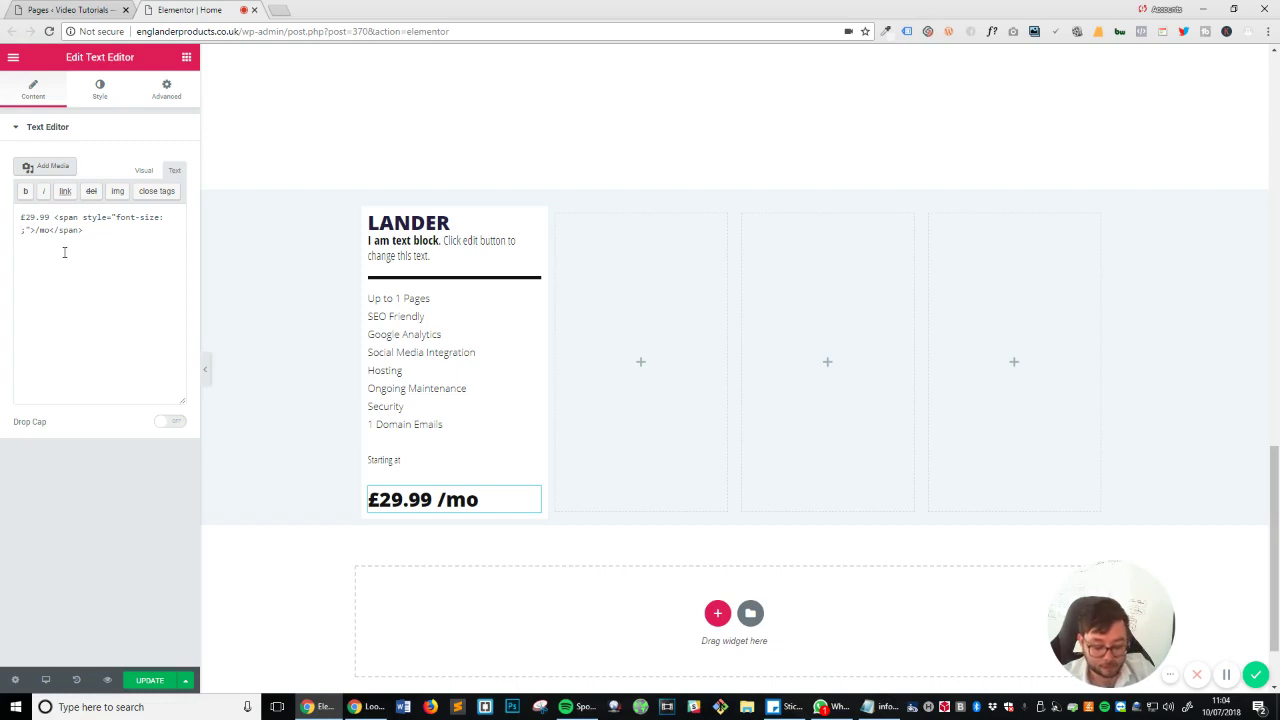
{"action": "type", "text": "18px"}
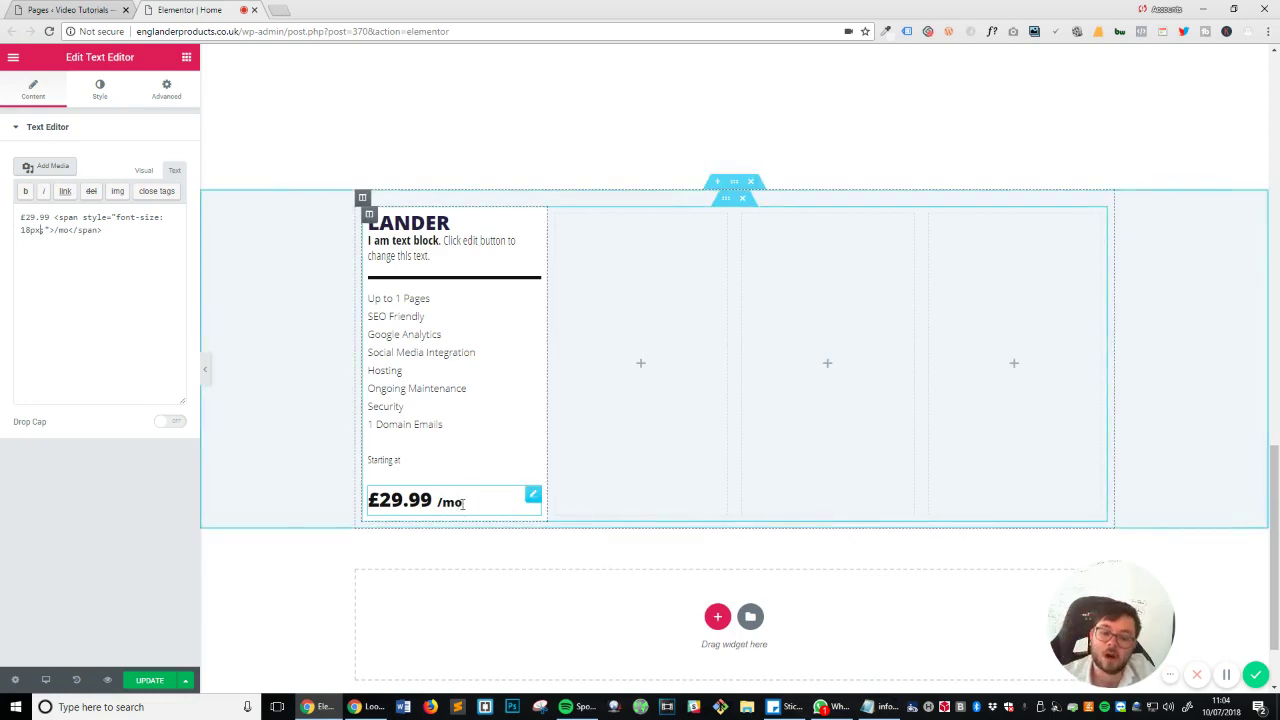
Try a font-size of 16px on the "/mo" span and restore it to 18px.
{"action": "left_click", "coordinate": [35, 231]}
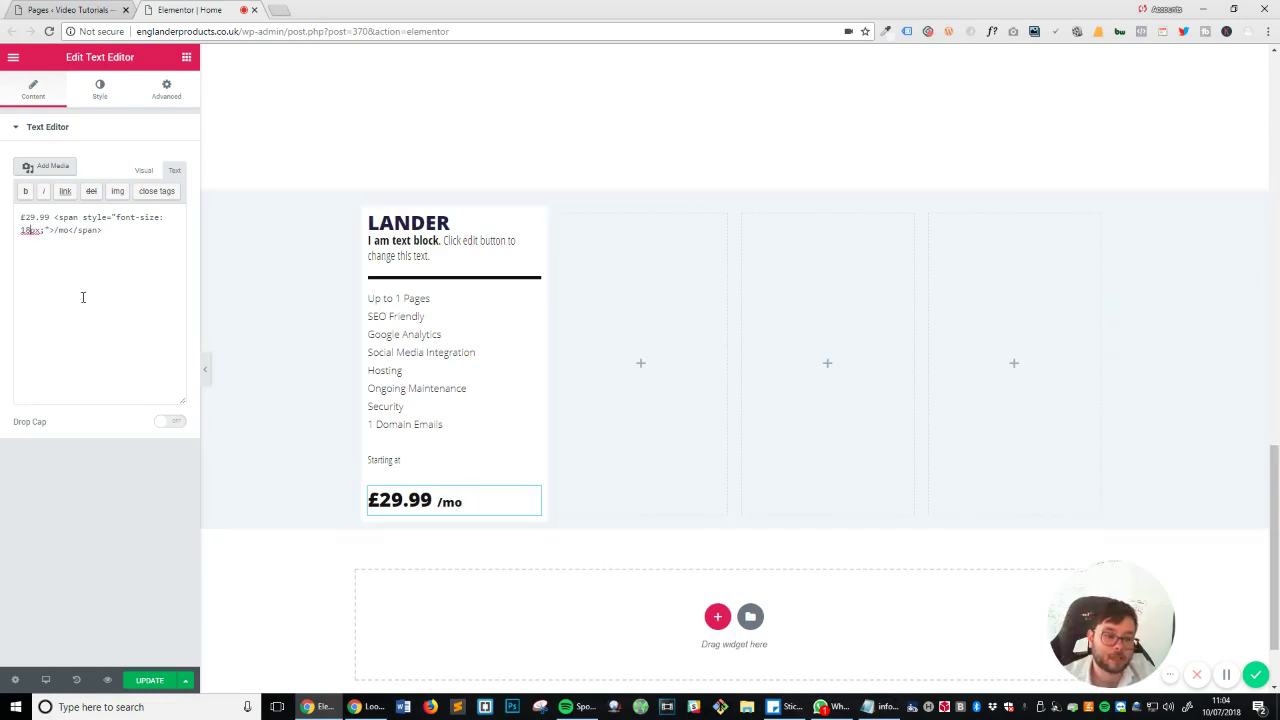
{"action": "key", "text": "BackSpace"}
{"action": "type", "text": "6"}
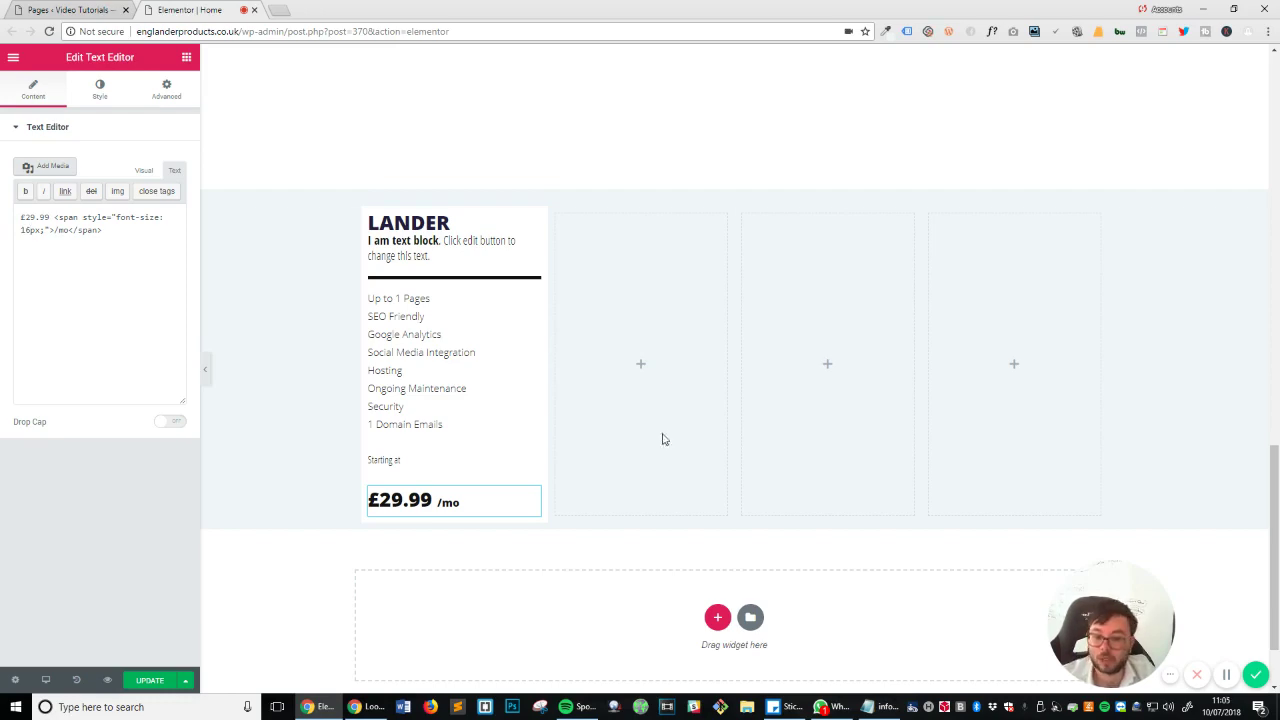
{"action": "scroll", "coordinate": [1006, 443], "scroll_direction": "up", "scroll_amount": 5}
{"action": "scroll", "coordinate": [1006, 443], "scroll_direction": "down", "scroll_amount": 4}
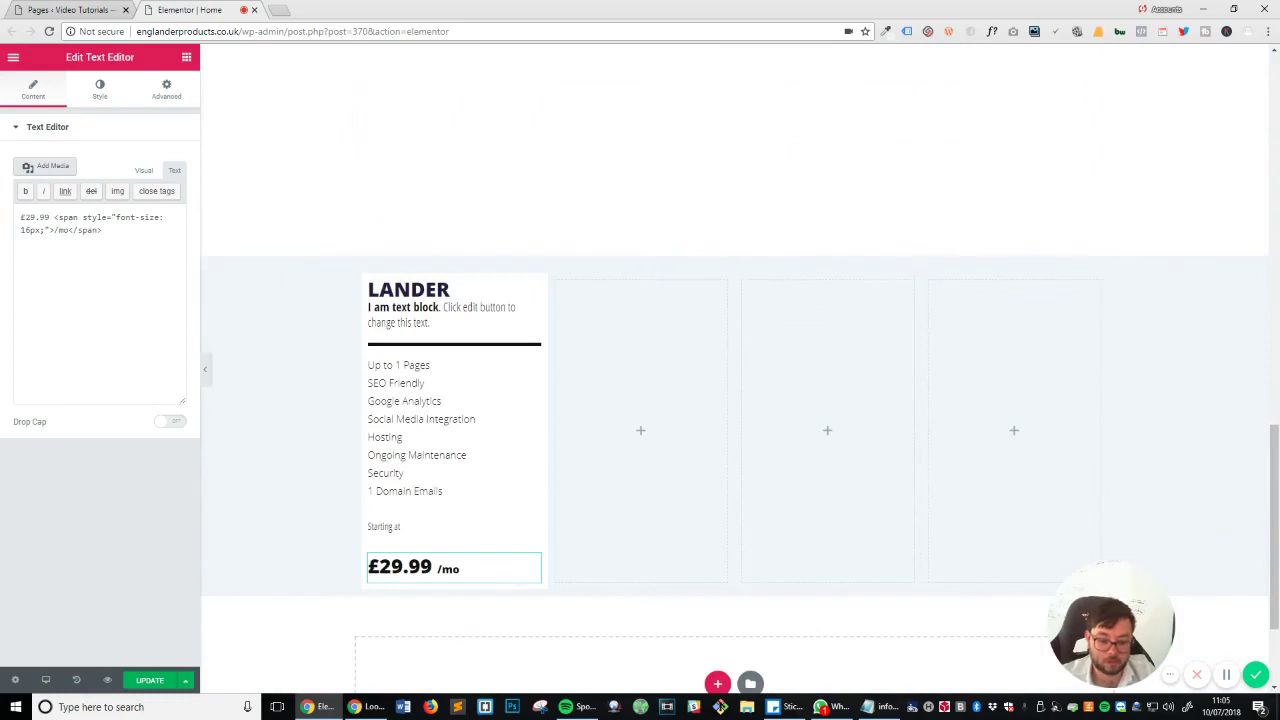
{"action": "key", "text": "BackSpace"}
{"action": "type", "text": "8"}
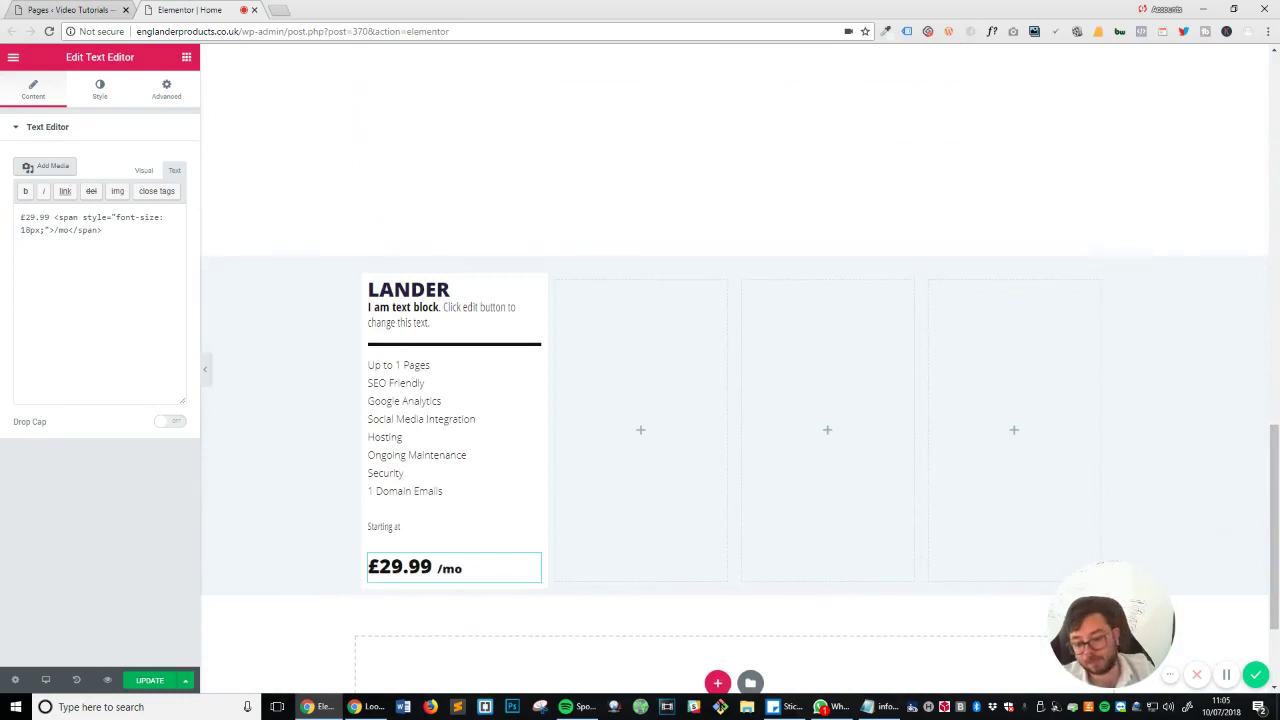
Return the price text to the visual editor and change its font weight to 500 after trying 400.
{"action": "left_click", "coordinate": [144, 170]}
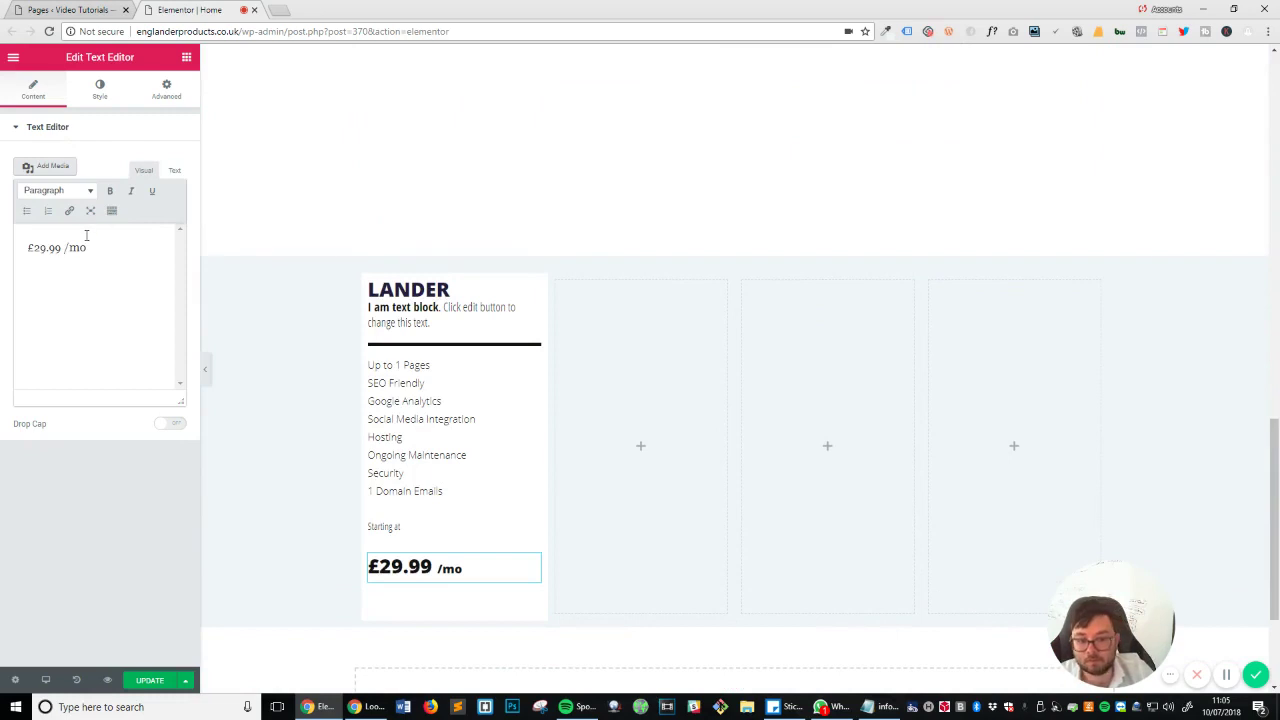
{"action": "left_click", "coordinate": [101, 90]}
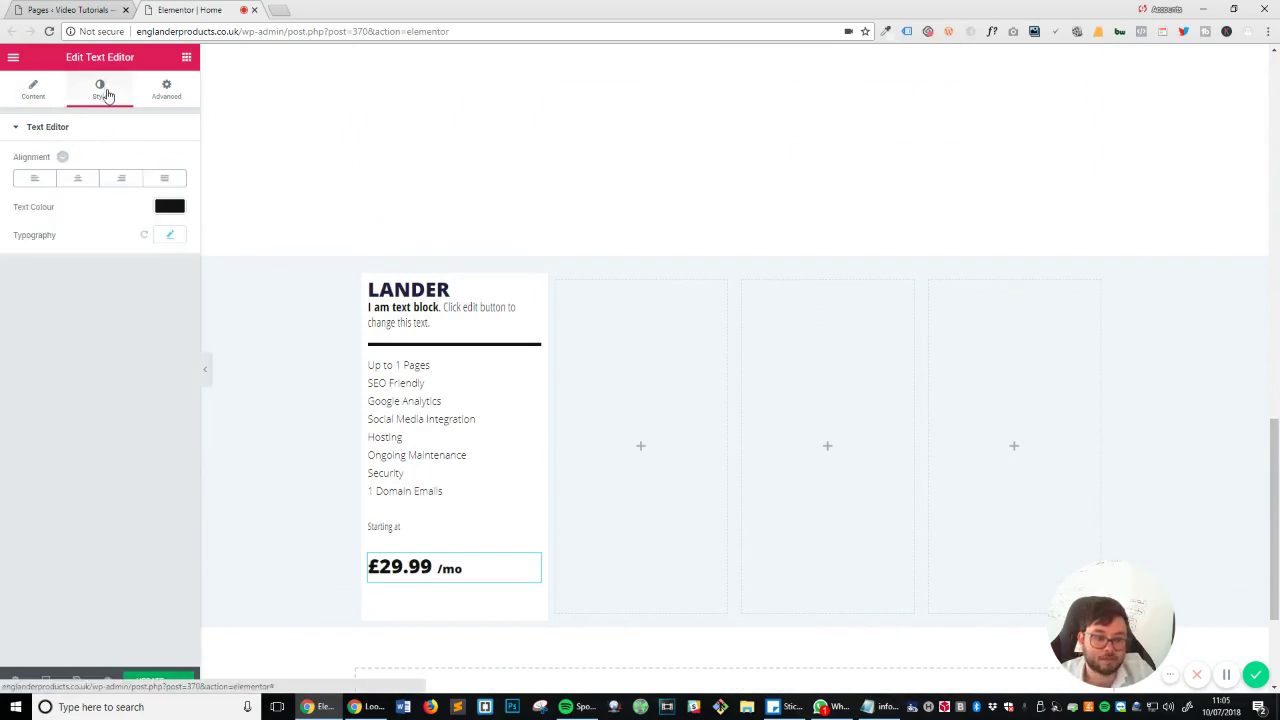
{"action": "left_click", "coordinate": [172, 240]}
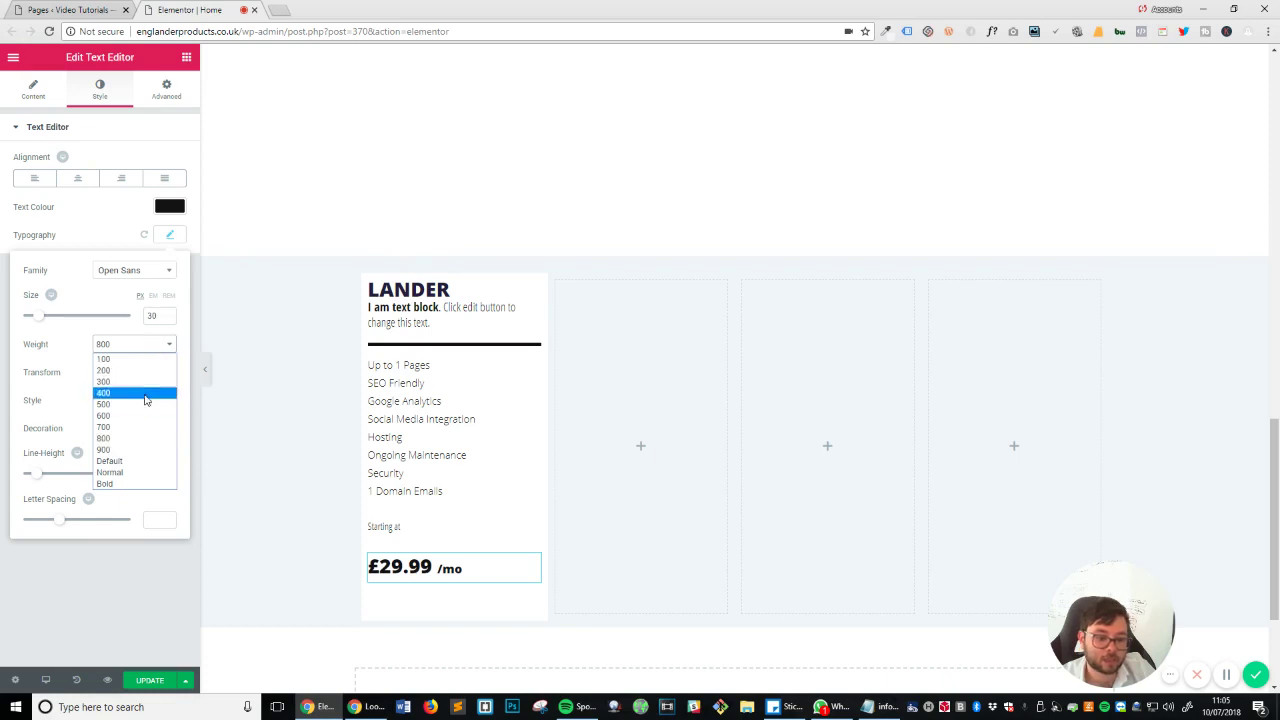
{"action": "left_click", "coordinate": [150, 394]}
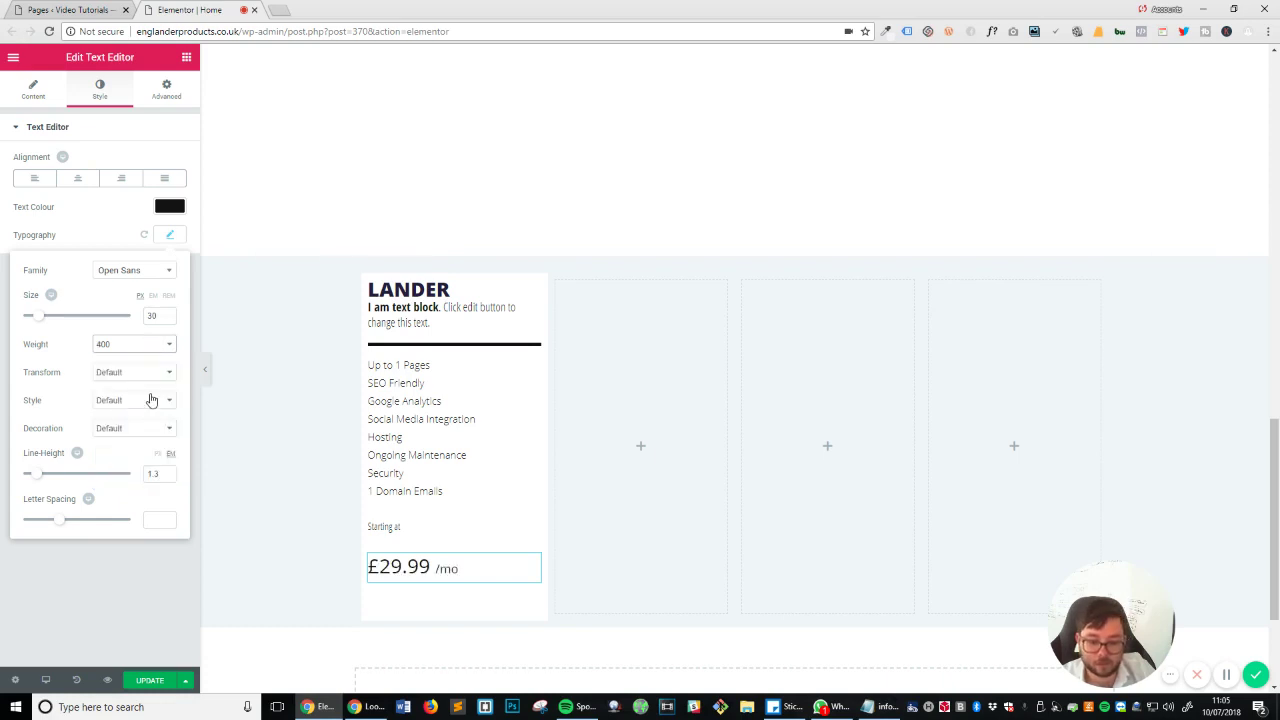
{"action": "left_click", "coordinate": [150, 344]}
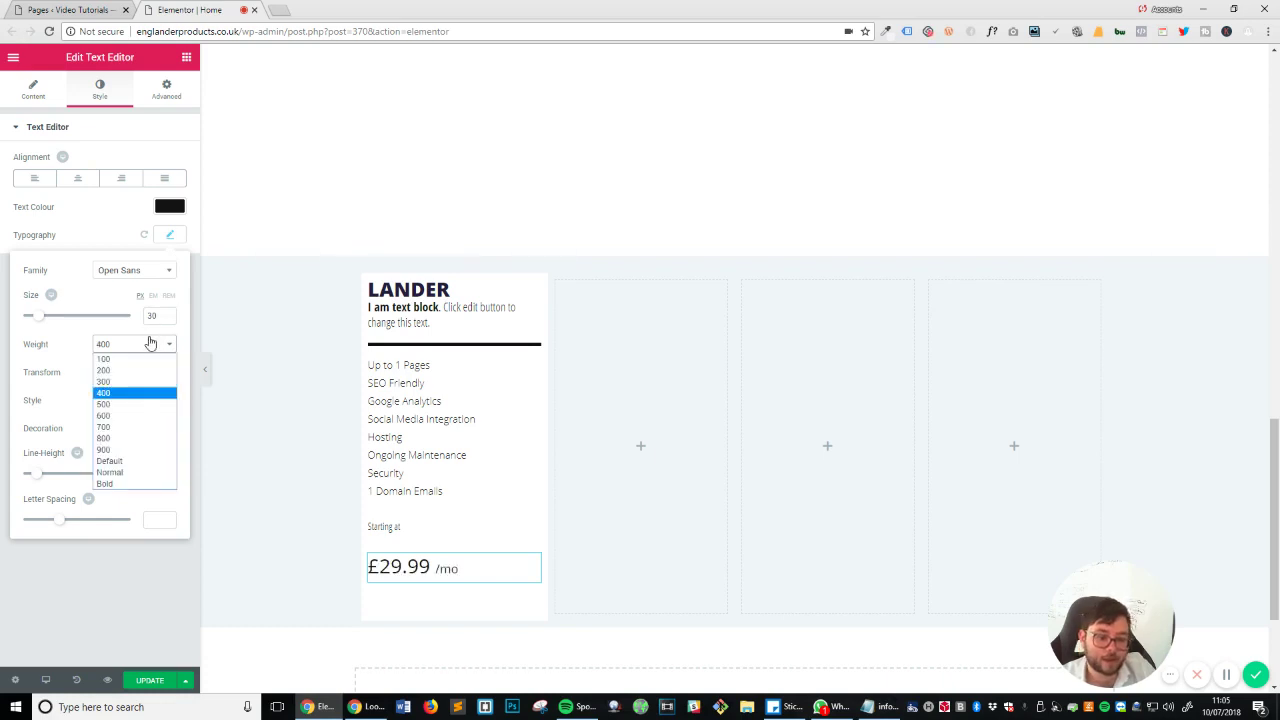
{"action": "left_click", "coordinate": [145, 404]}
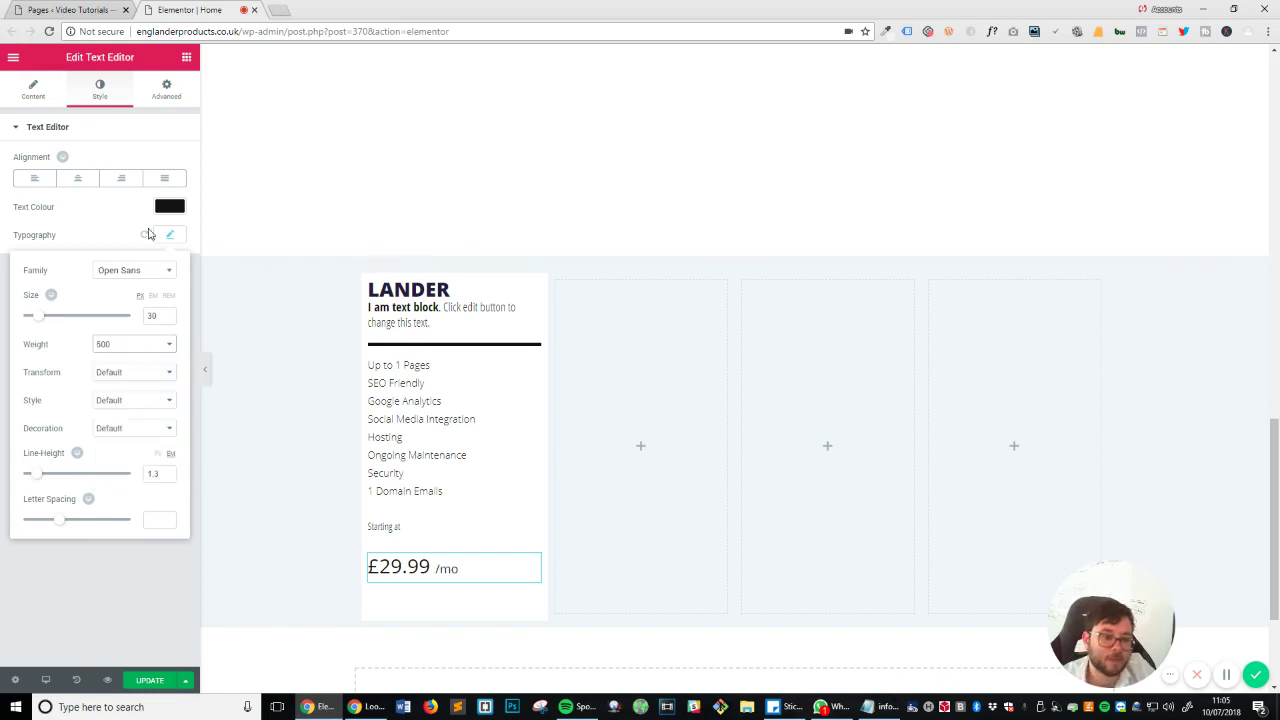
Set the price text's font size to 40 and letter spacing to -2.3, and make £29.99 bold.
{"action": "left_click", "coordinate": [151, 314]}
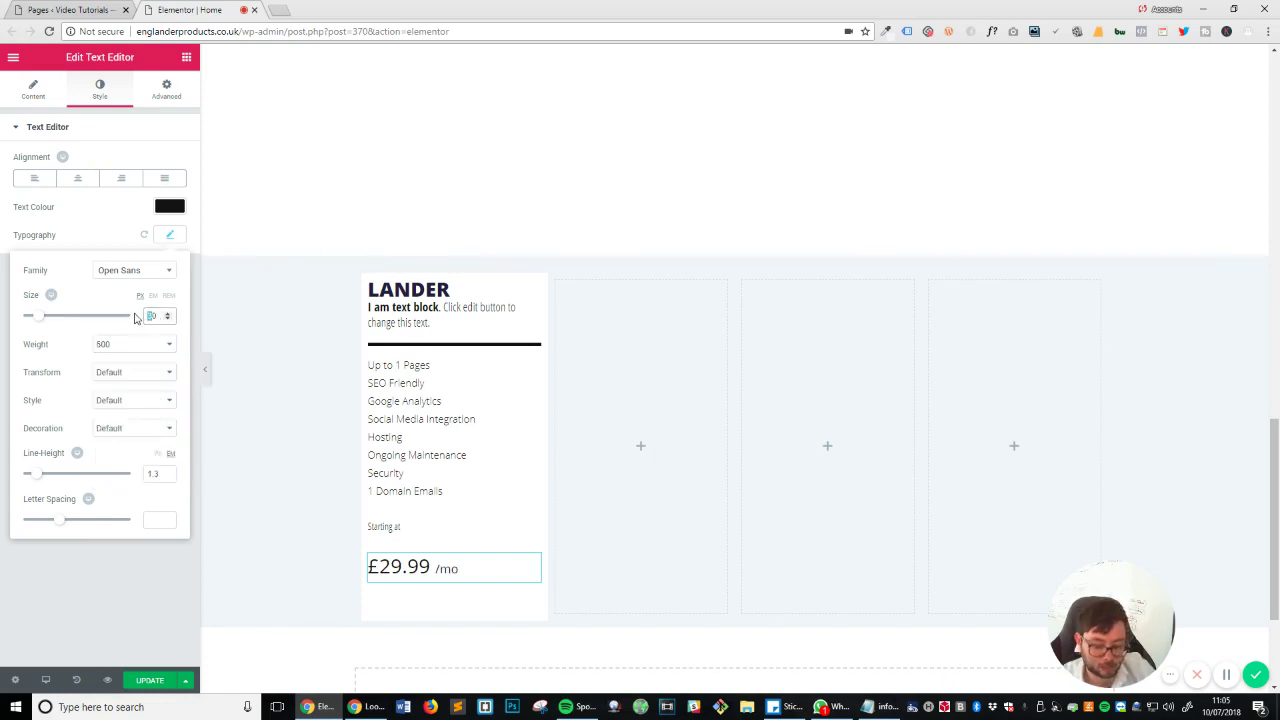
{"action": "type", "text": "40"}
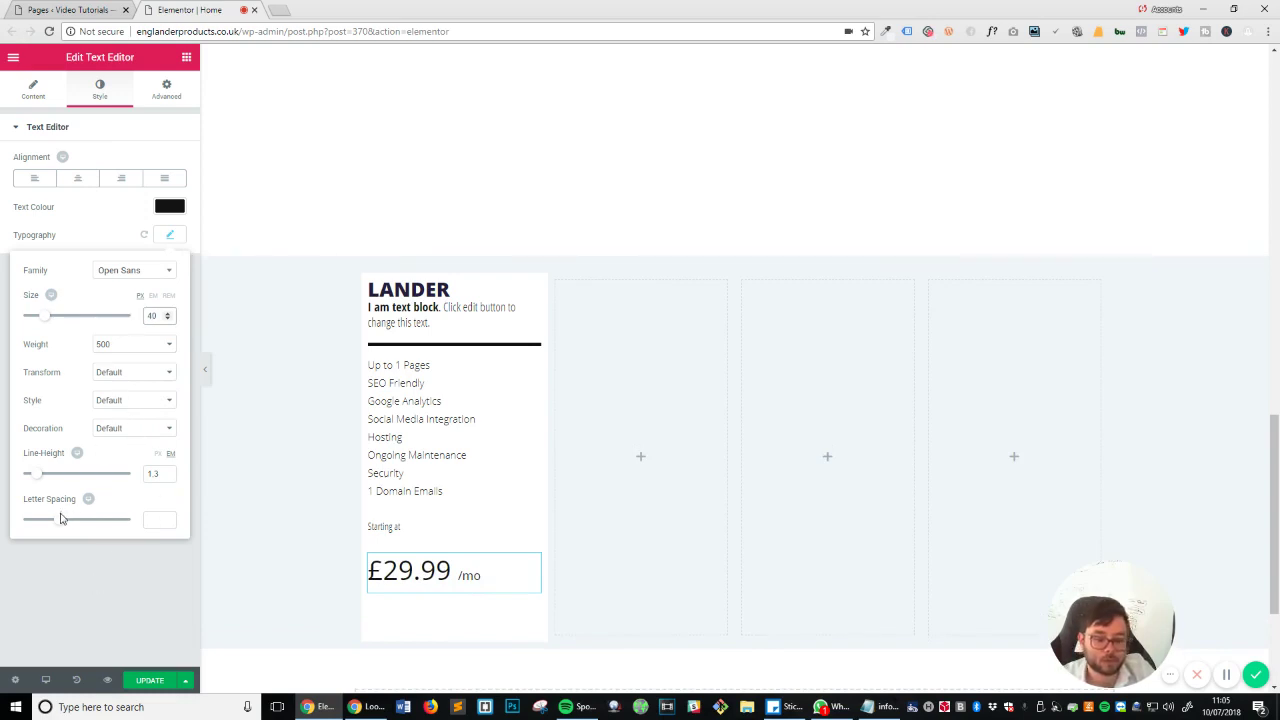
{"action": "left_click_drag", "start_coordinate": [61, 522], "coordinate": [45, 525]}
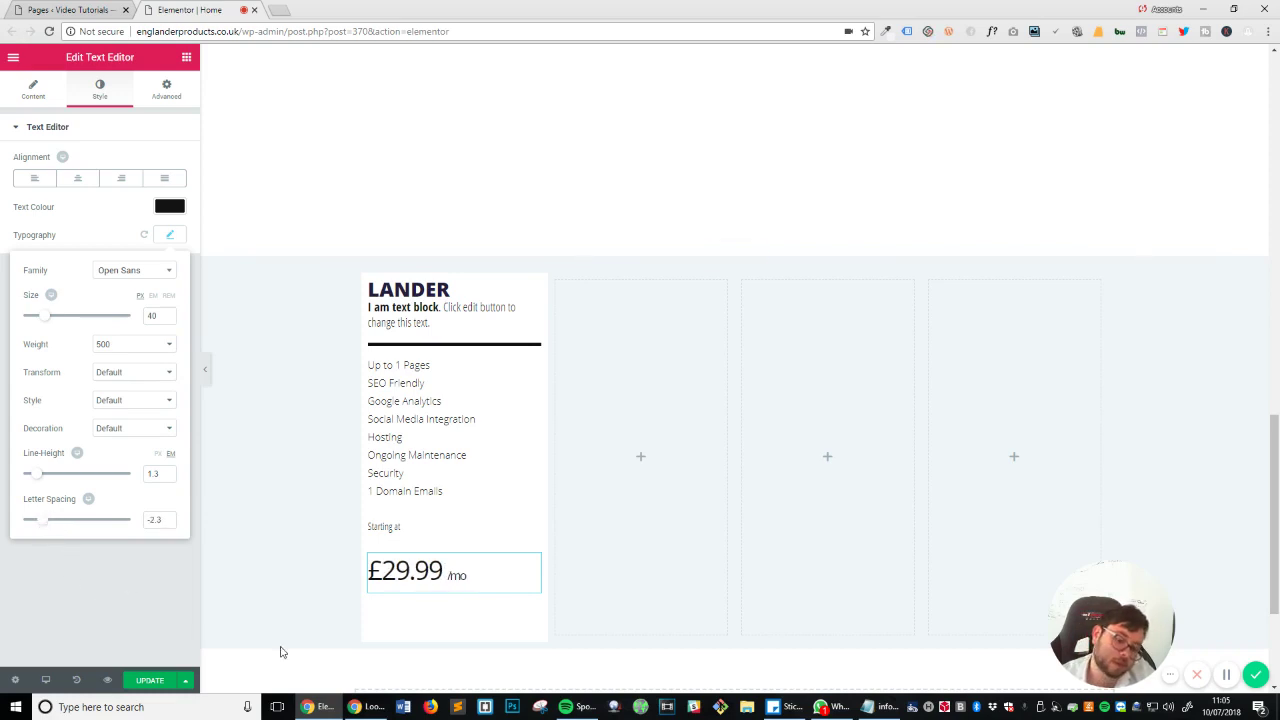
{"action": "left_click", "coordinate": [36, 90]}
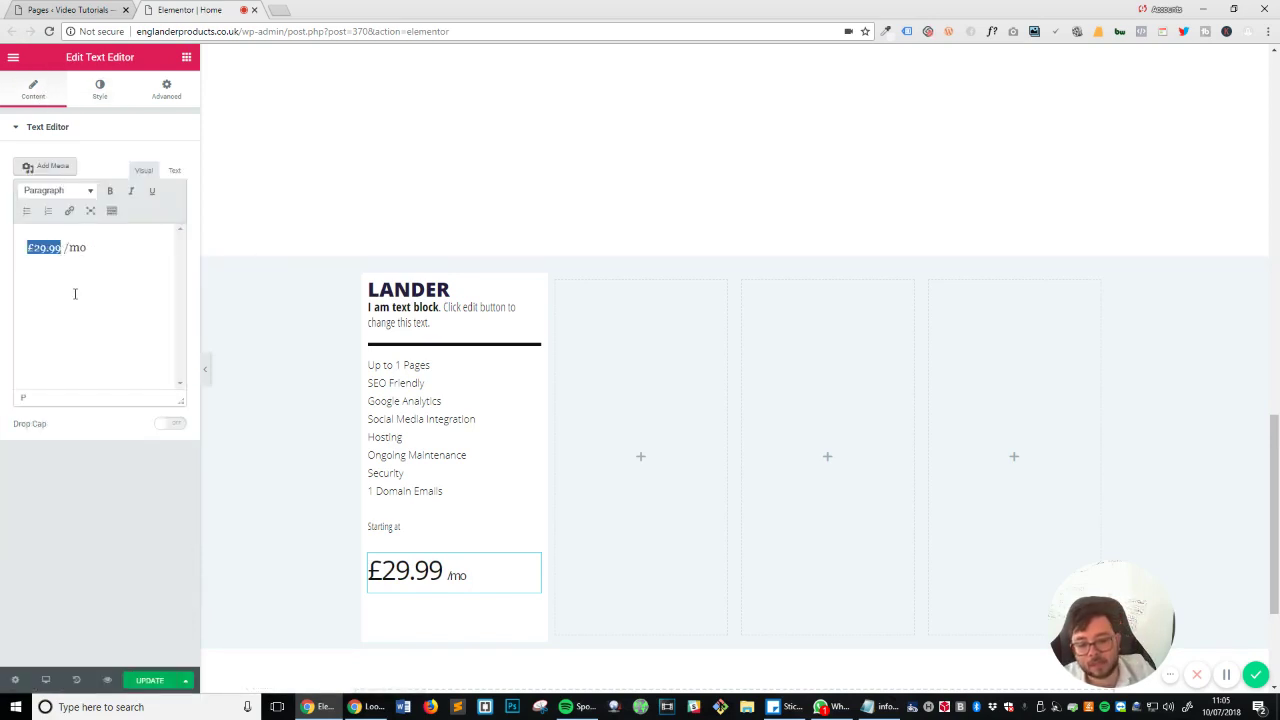
{"action": "left_click", "coordinate": [110, 191]}
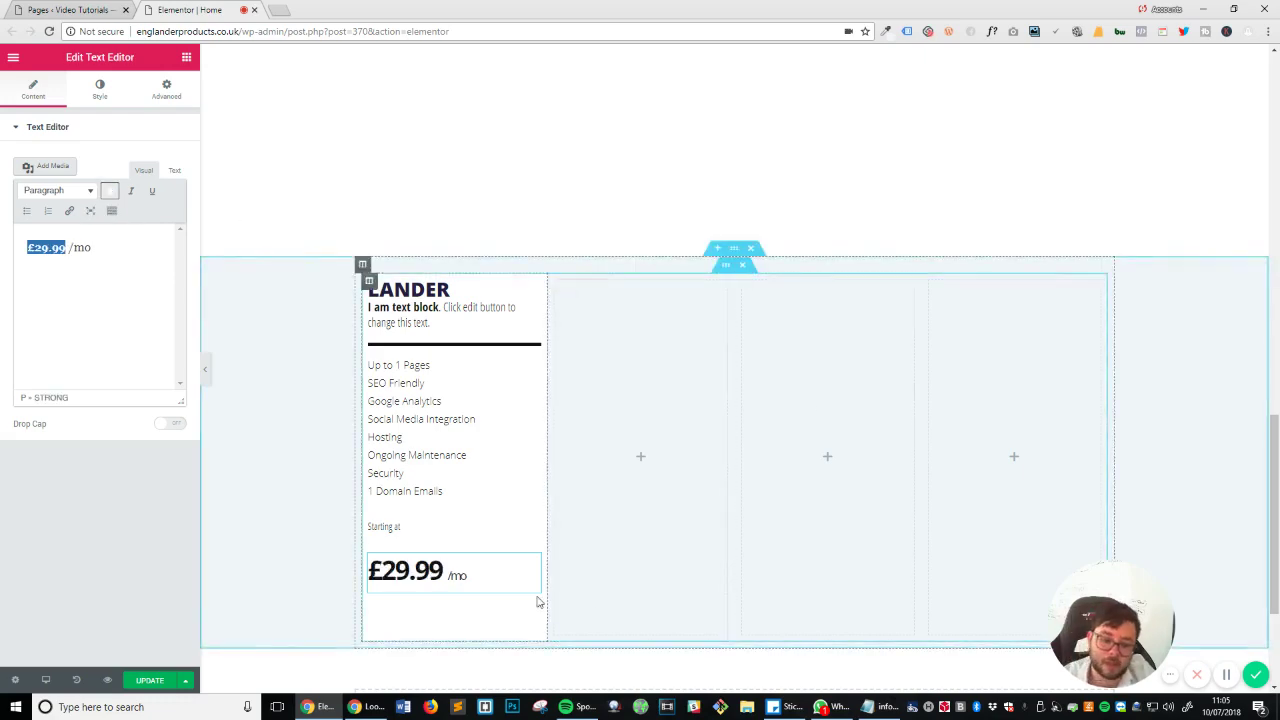
Duplicate the "Starting at" text block in the Lander column and place the copy below the price.
{"action": "scroll", "coordinate": [537, 600], "scroll_direction": "up", "scroll_amount": 5}
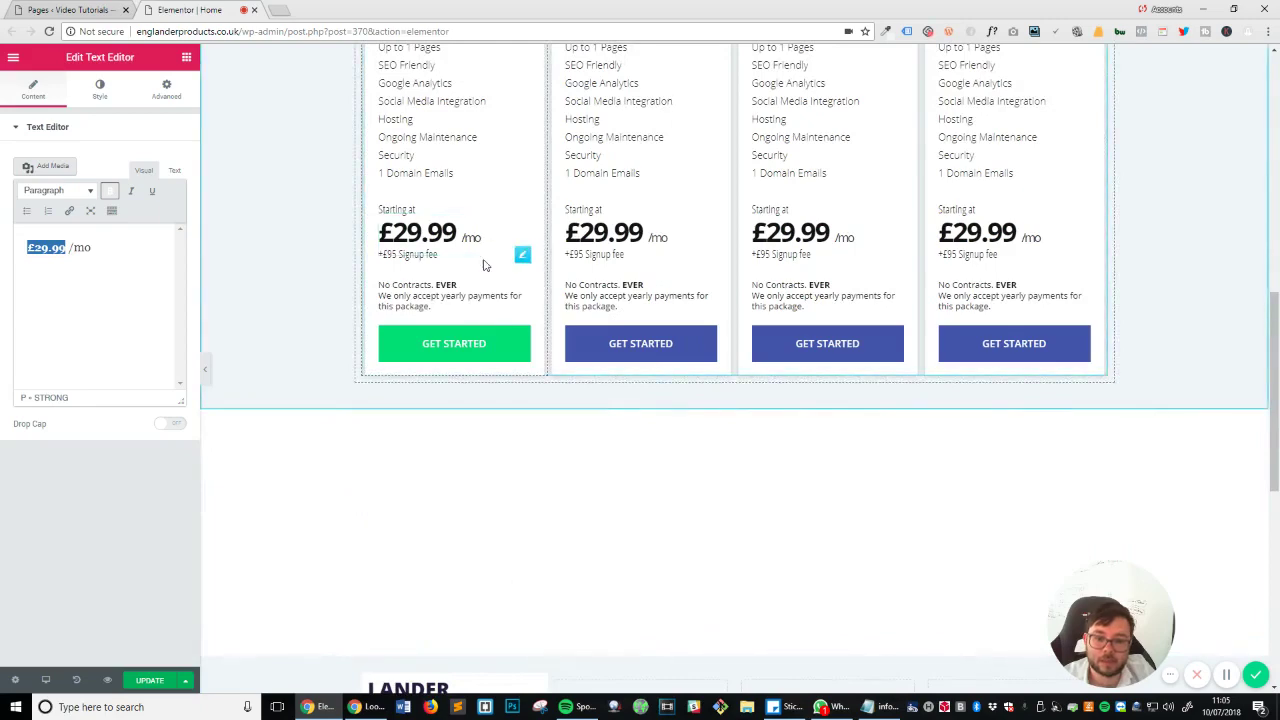
{"action": "scroll", "coordinate": [477, 285], "scroll_direction": "down", "scroll_amount": 5}
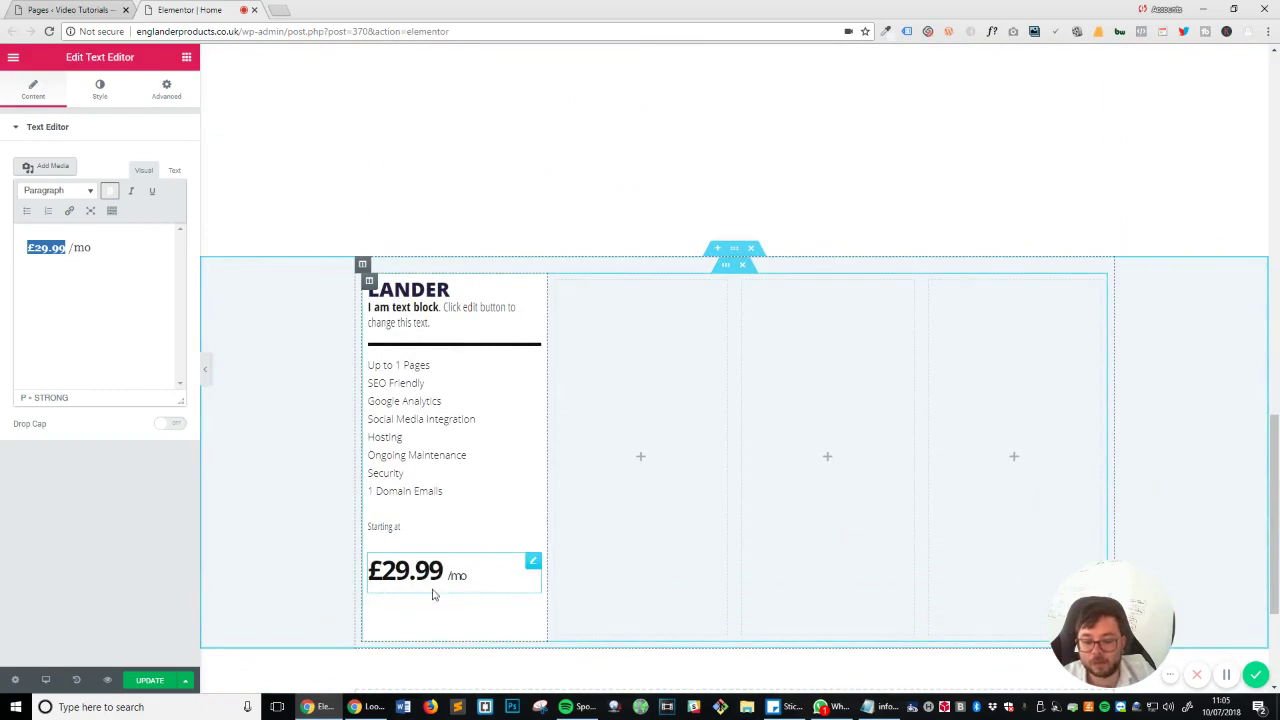
{"action": "scroll", "coordinate": [432, 594], "scroll_direction": "up", "scroll_amount": 4}
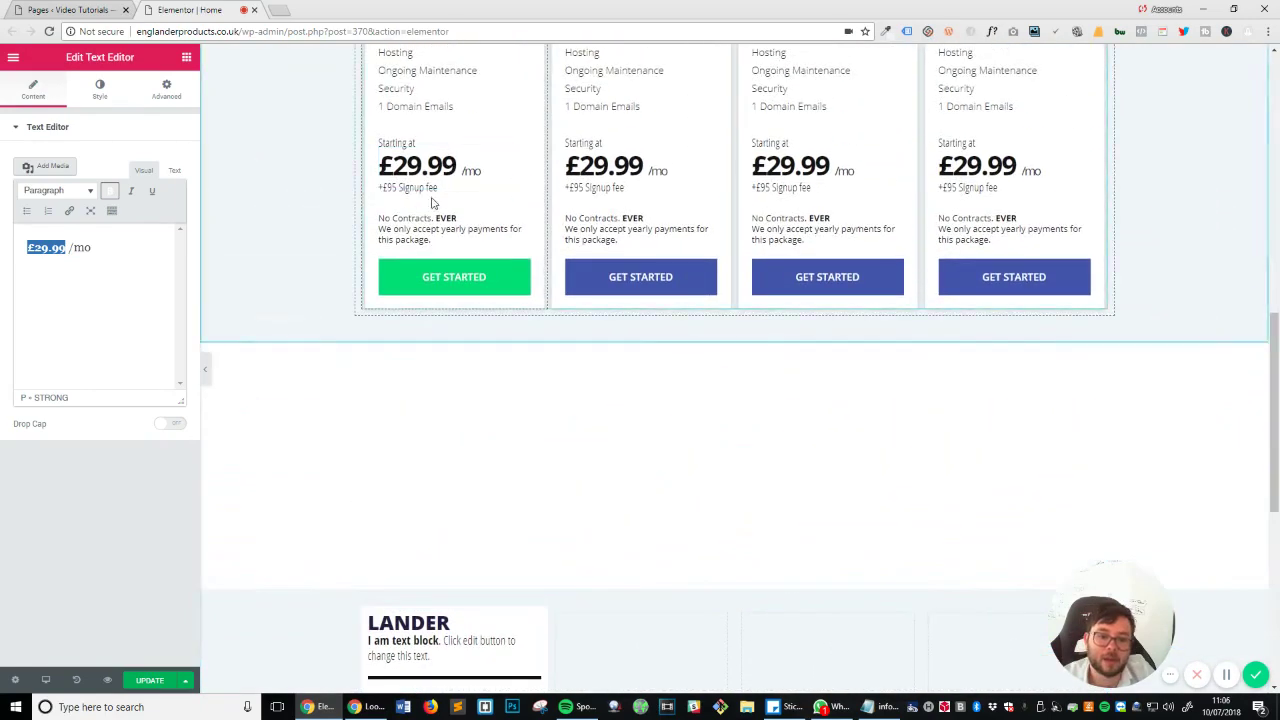
{"action": "scroll", "coordinate": [516, 577], "scroll_direction": "down", "scroll_amount": 4}
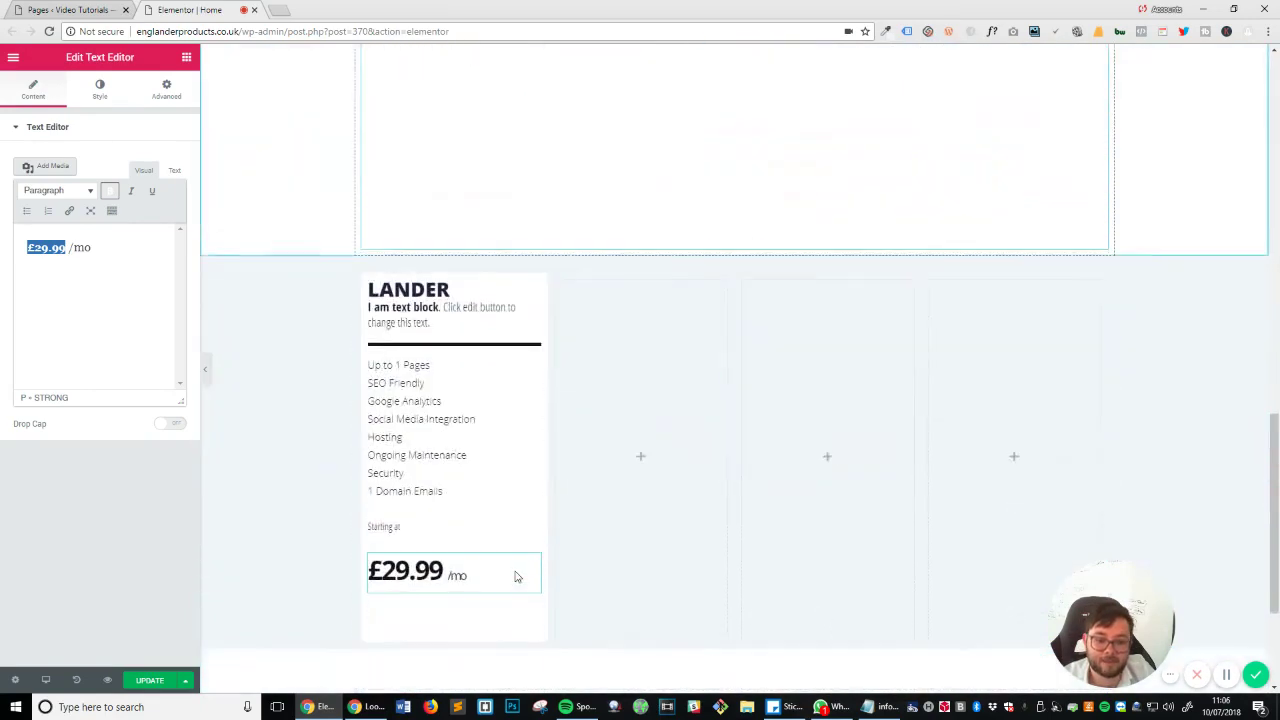
{"action": "scroll", "coordinate": [510, 490], "scroll_direction": "down", "scroll_amount": 1}
{"action": "left_click", "coordinate": [535, 461]}
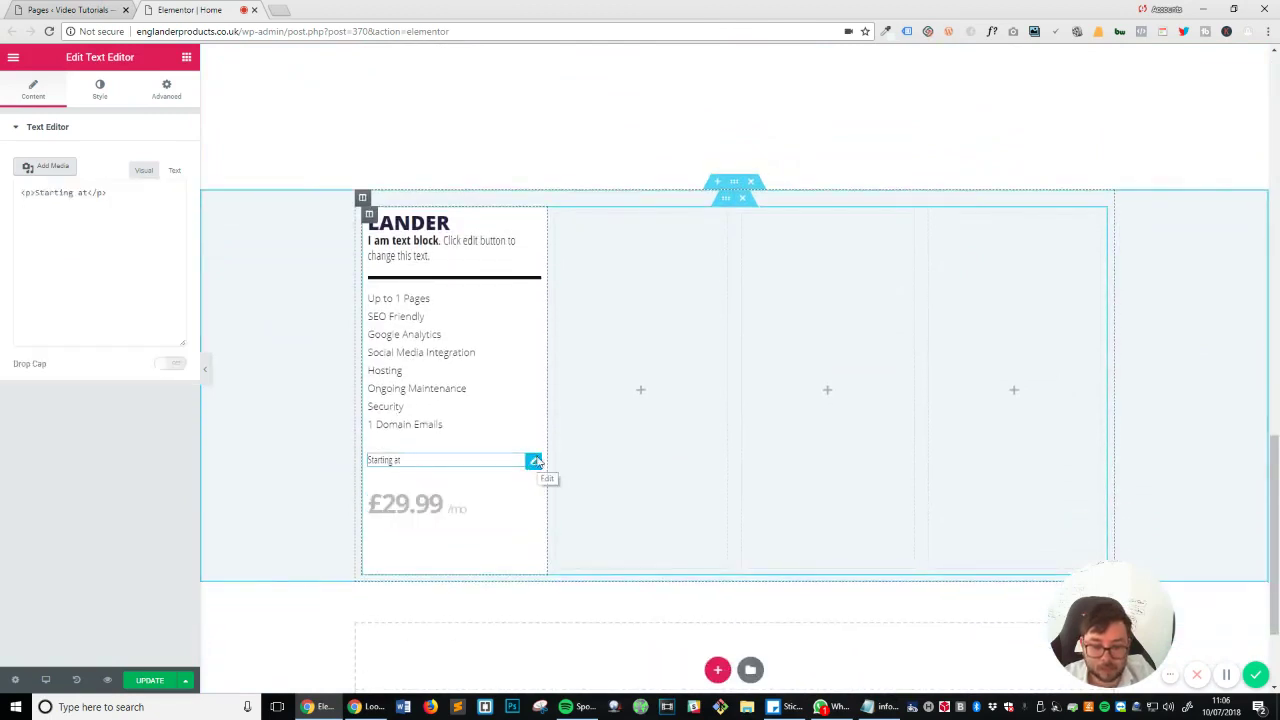
{"action": "right_click", "coordinate": [538, 465]}
{"action": "left_click", "coordinate": [562, 496]}
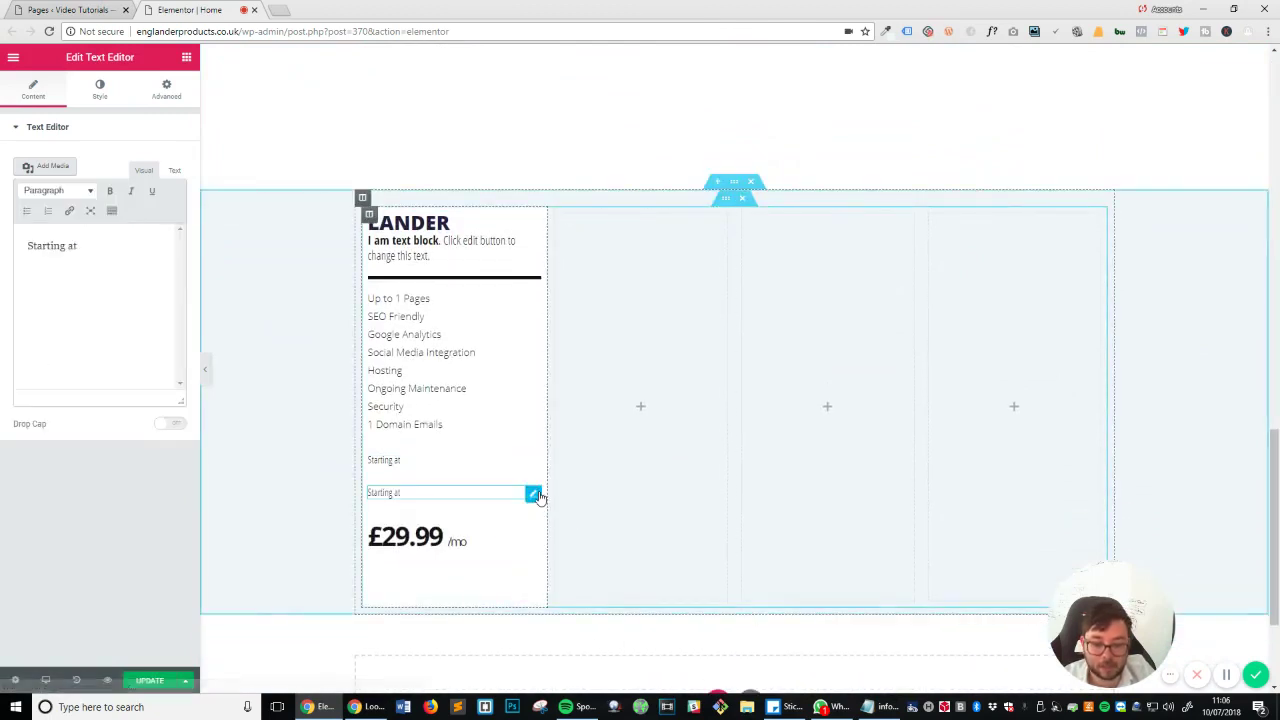
{"action": "left_click_drag", "start_coordinate": [535, 495], "coordinate": [435, 532]}
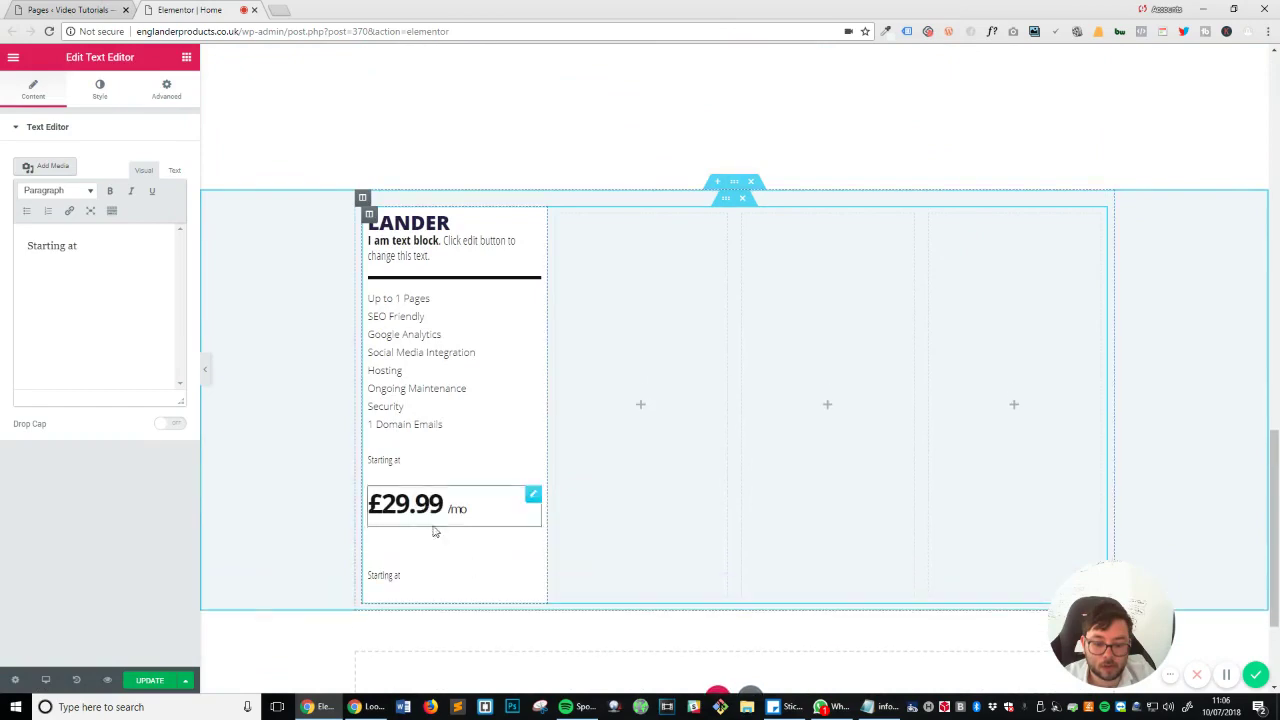
Replace the text of the block below the price with "+95 Signup fee", following the wording in the finished pricing table.
{"action": "scroll", "coordinate": [404, 490], "scroll_direction": "up", "scroll_amount": 3}
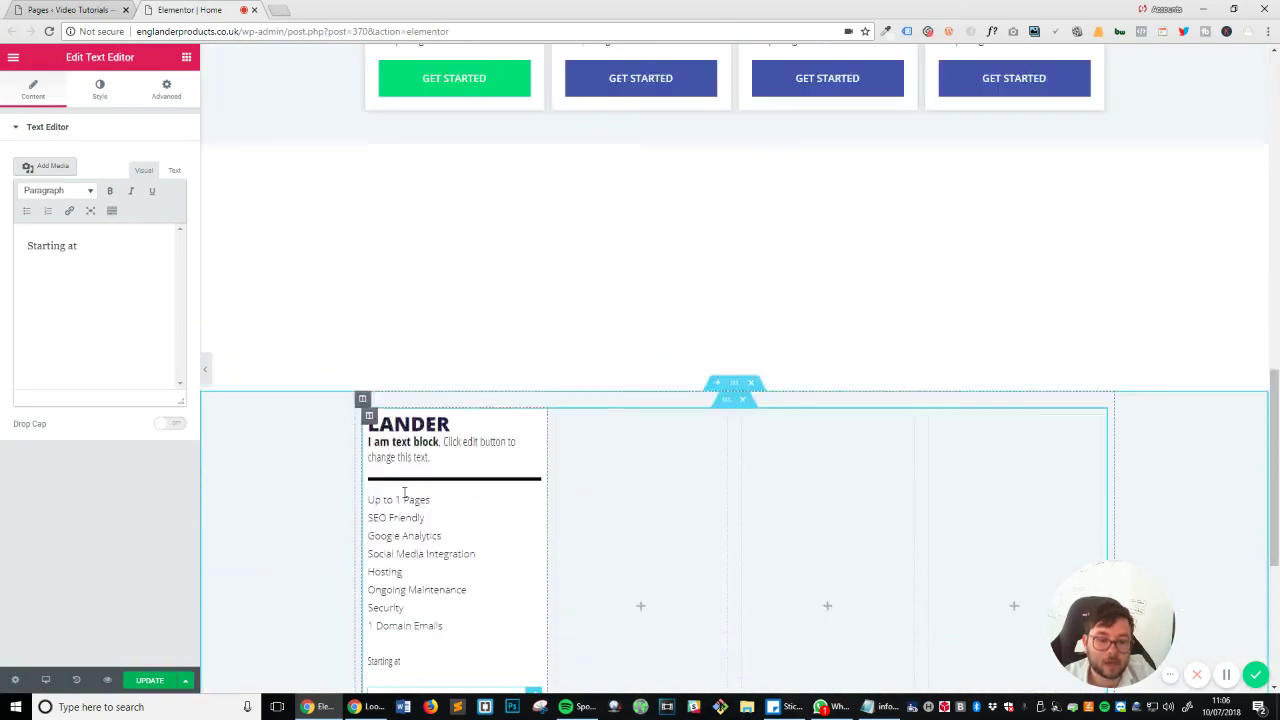
{"action": "scroll", "coordinate": [404, 490], "scroll_direction": "up", "scroll_amount": 2}
{"action": "scroll", "coordinate": [404, 490], "scroll_direction": "down", "scroll_amount": 4}
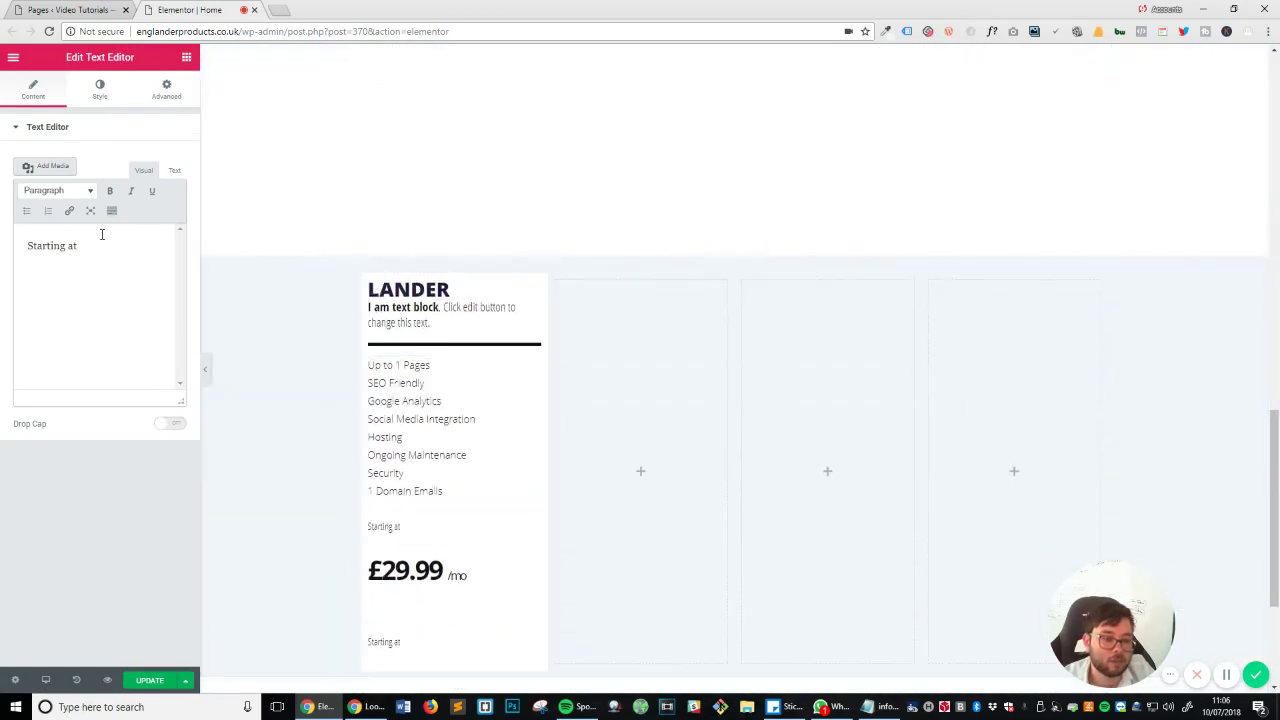
{"action": "left_click", "coordinate": [101, 234]}
{"action": "key", "text": "ctrl+a"}
{"action": "type", "text": "+"}
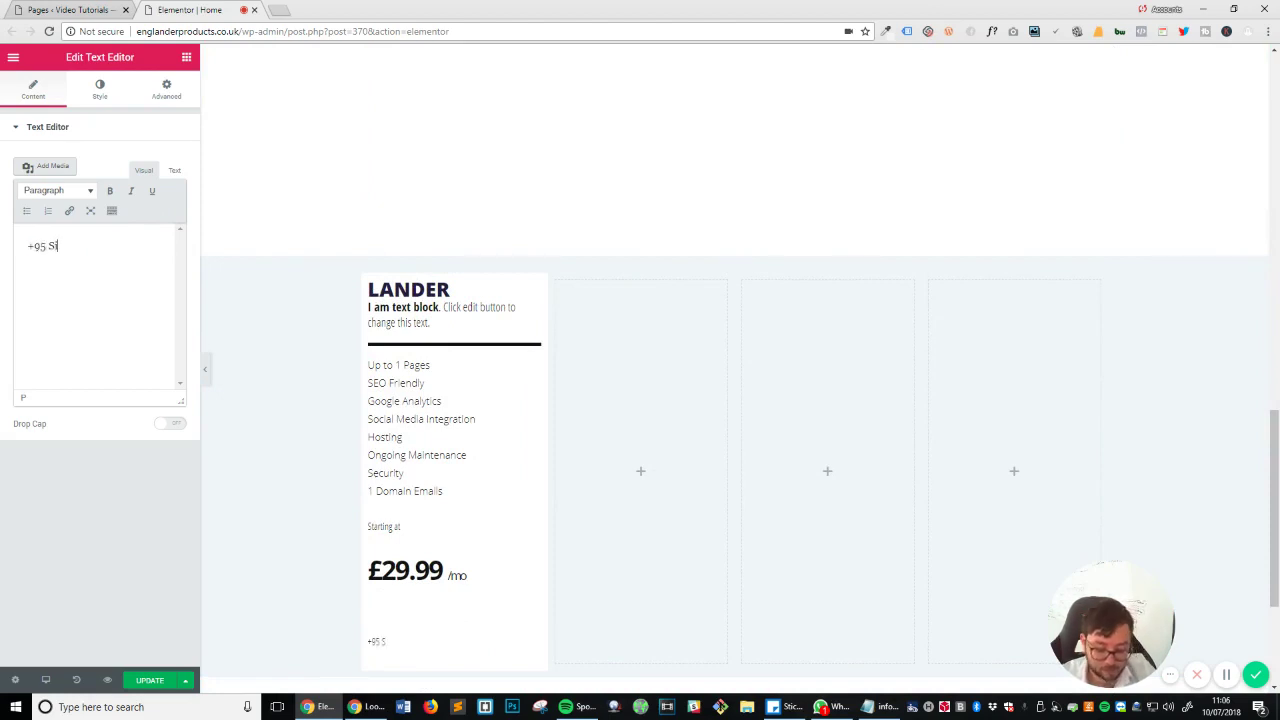
{"action": "scroll", "coordinate": [486, 86], "scroll_direction": "up", "scroll_amount": 5}
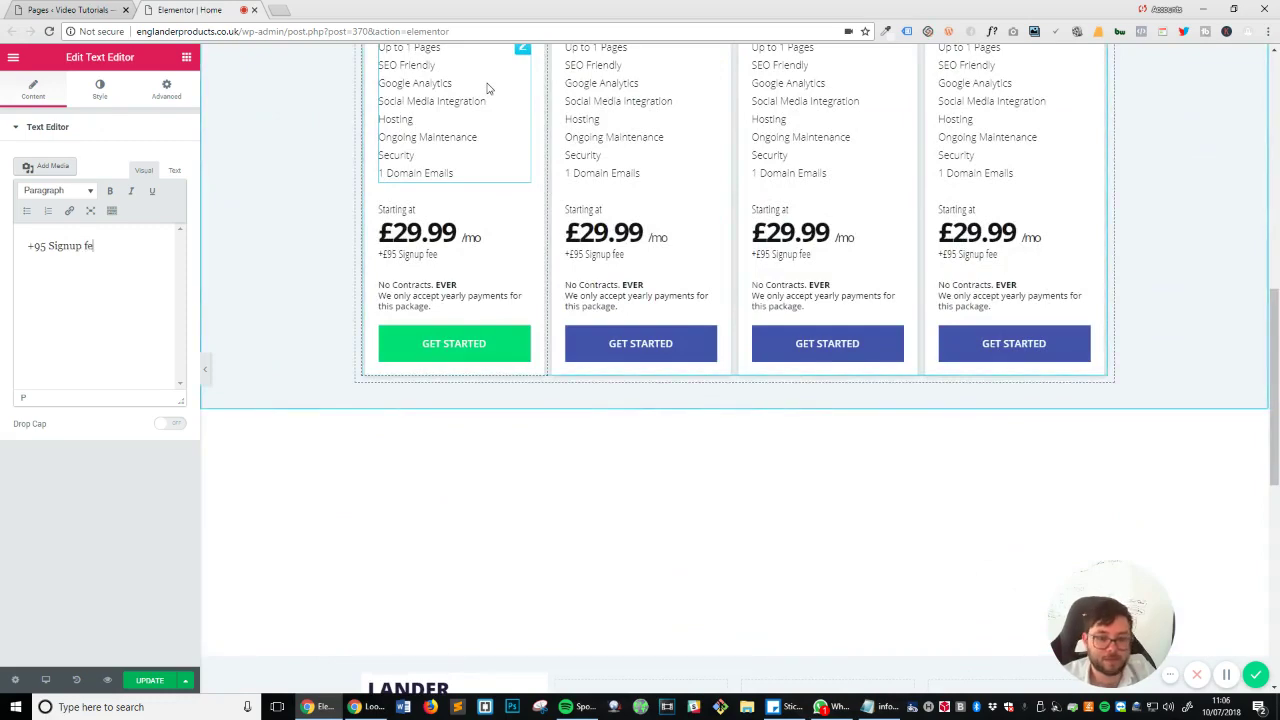
{"action": "scroll", "coordinate": [583, 274], "scroll_direction": "down", "scroll_amount": 5}
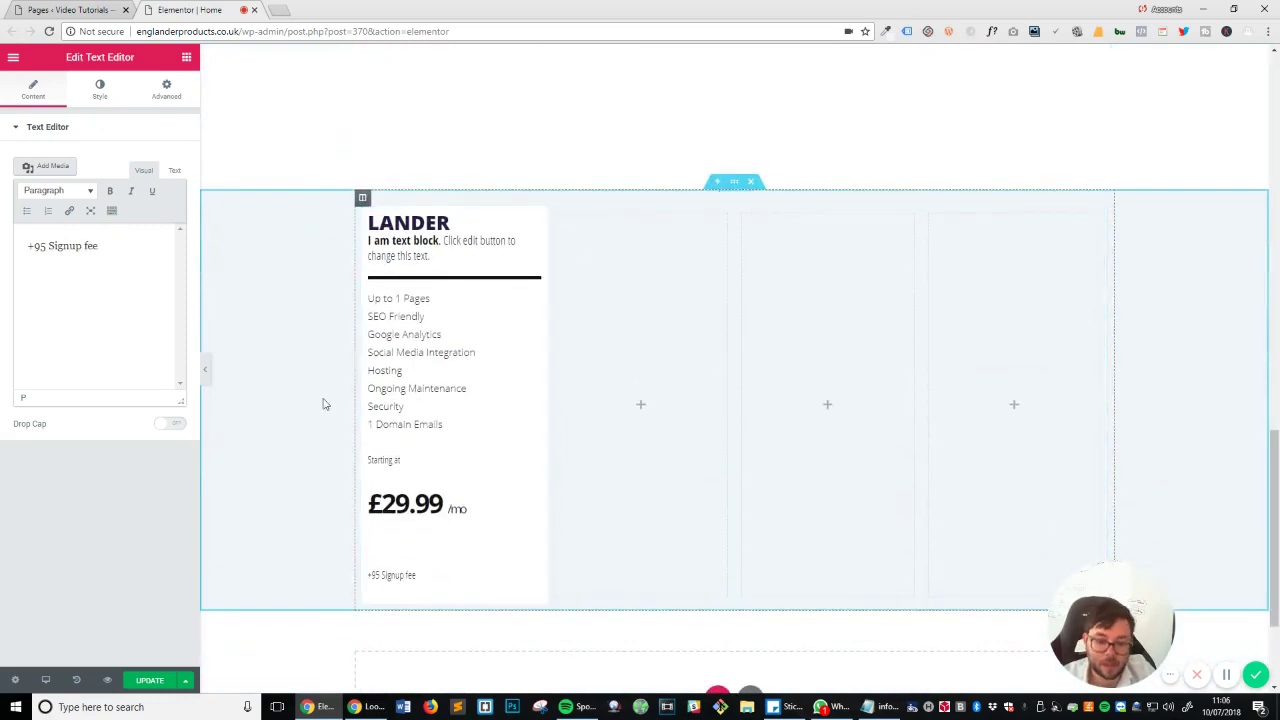
Set the price text block's top margin to -30 so it sits directly under "Starting at".
{"action": "scroll", "coordinate": [397, 457], "scroll_direction": "up", "scroll_amount": 5}
{"action": "scroll", "coordinate": [397, 457], "scroll_direction": "down", "scroll_amount": 5}
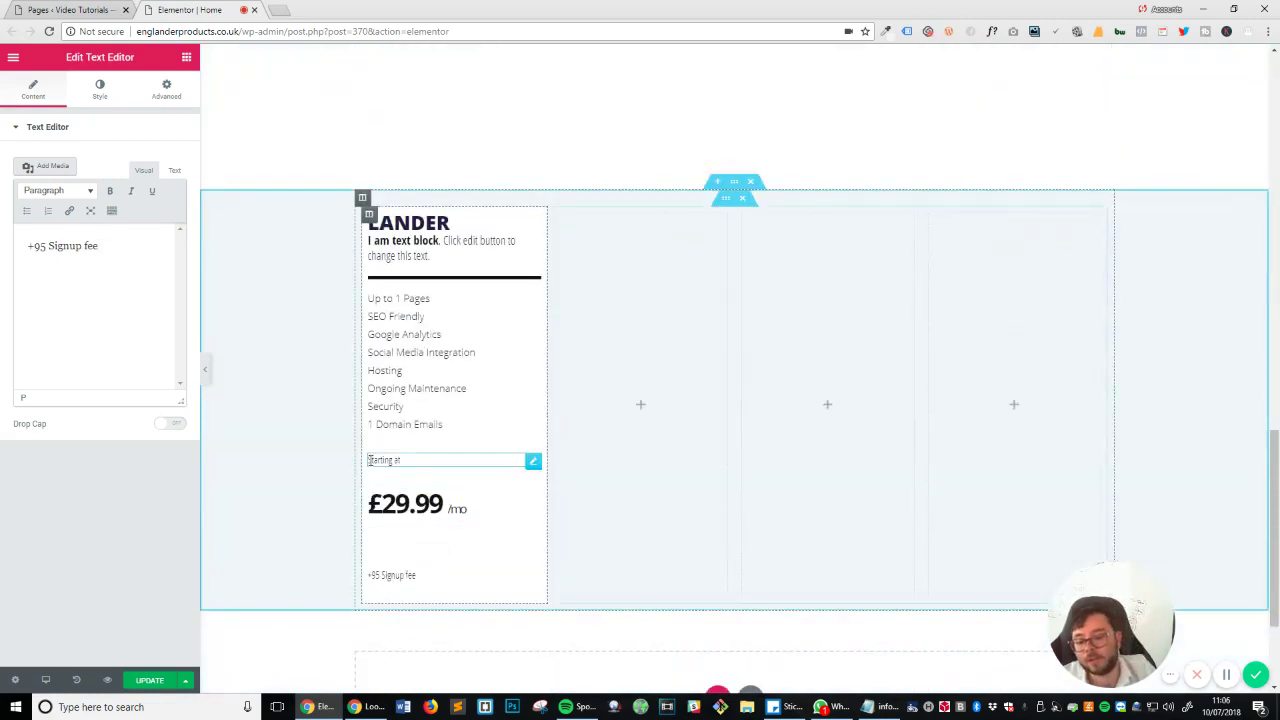
{"action": "left_click", "coordinate": [533, 497]}
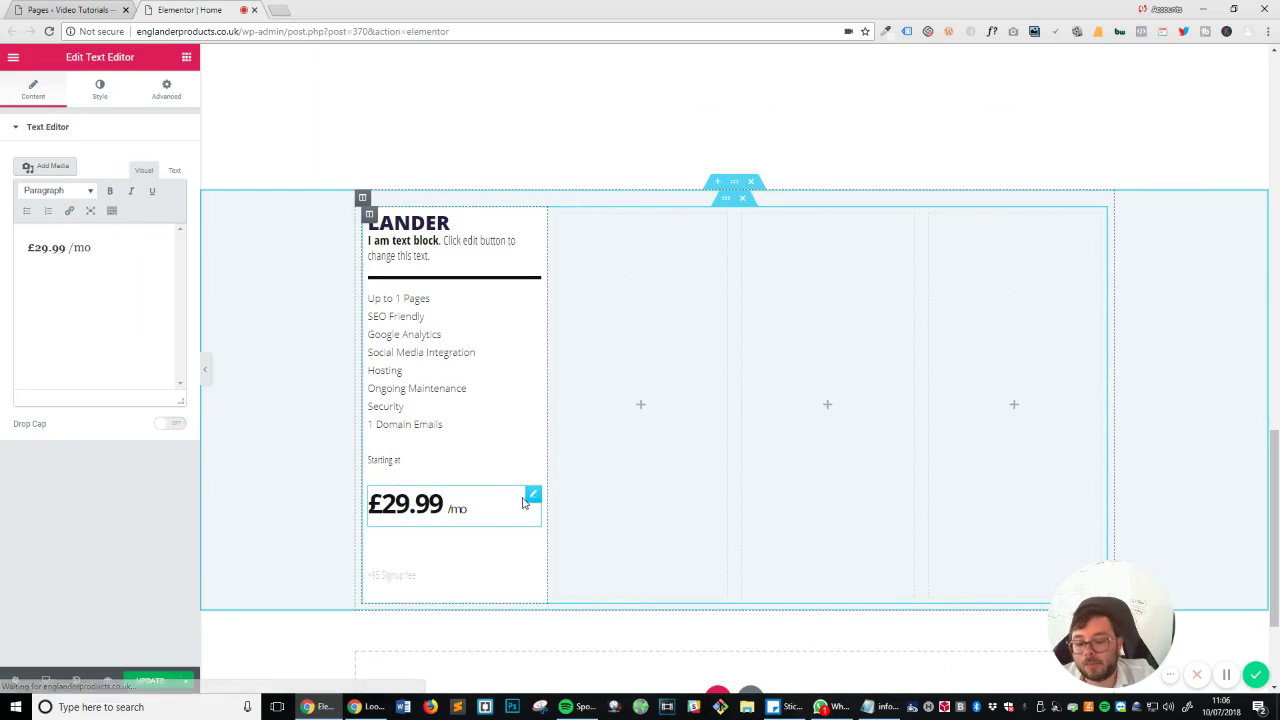
{"action": "left_click", "coordinate": [163, 95]}
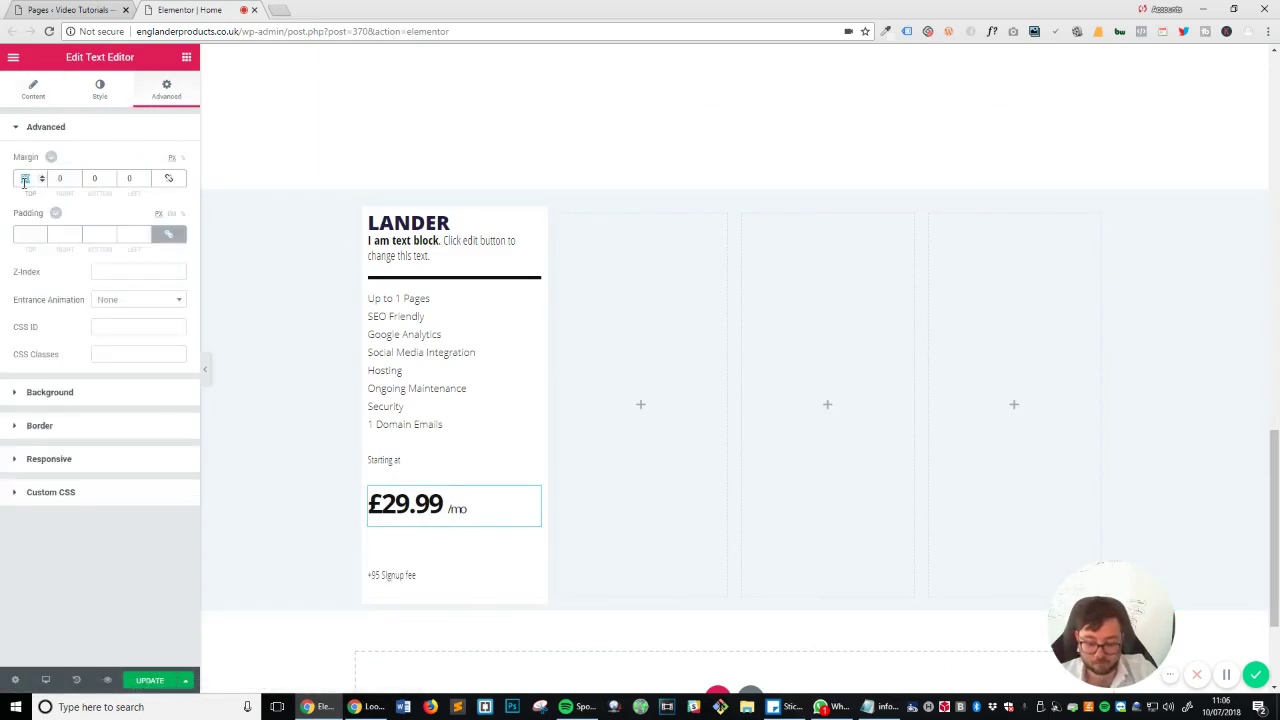
{"action": "type", "text": "5"}
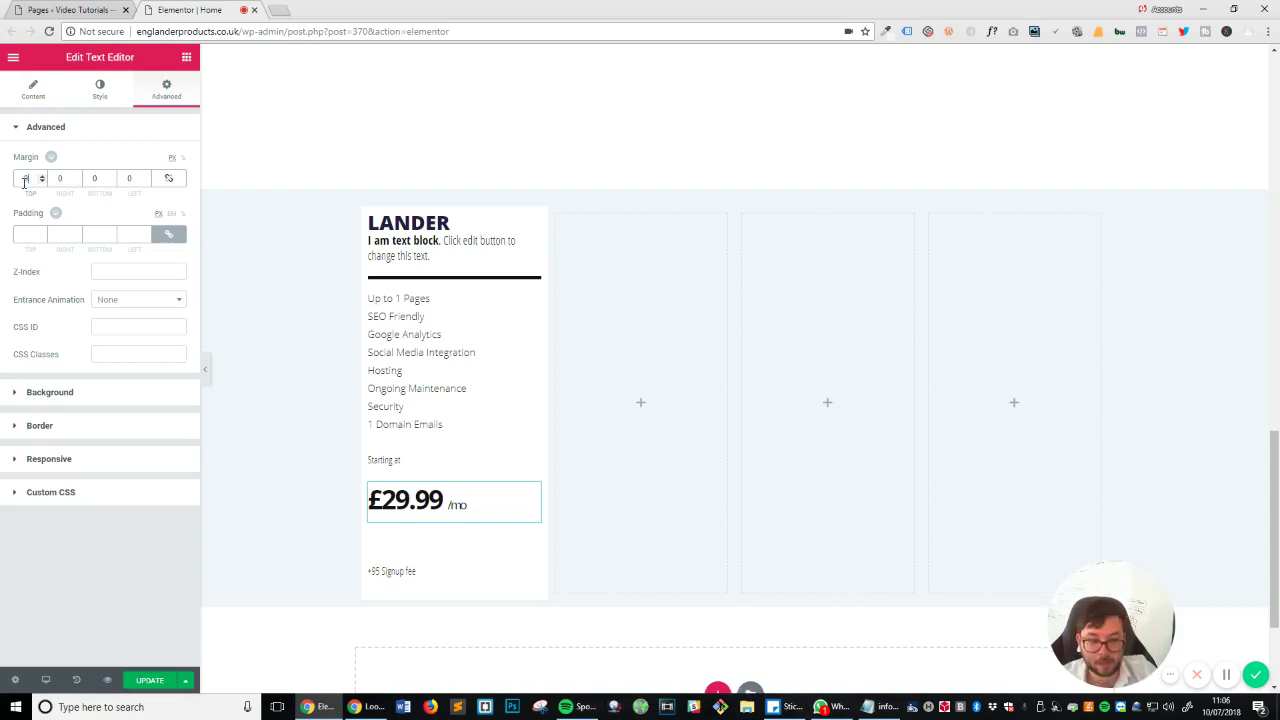
{"action": "key", "text": "Down"}
{"action": "key", "text": "Down"}
{"action": "key", "text": "Down"}
{"action": "key", "text": "Down"}
{"action": "key", "text": "Down"}
{"action": "key", "text": "Down"}
{"action": "key", "text": "Down"}
{"action": "key", "text": "Down"}
{"action": "key", "text": "Down"}
{"action": "key", "text": "Down"}
{"action": "key", "text": "Down"}
{"action": "key", "text": "Down"}
{"action": "key", "text": "Down"}
{"action": "key", "text": "Down"}
{"action": "key", "text": "Down"}
{"action": "key", "text": "Down"}
{"action": "key", "text": "Down"}
{"action": "key", "text": "Down"}
{"action": "key", "text": "Down"}
{"action": "key", "text": "Down"}
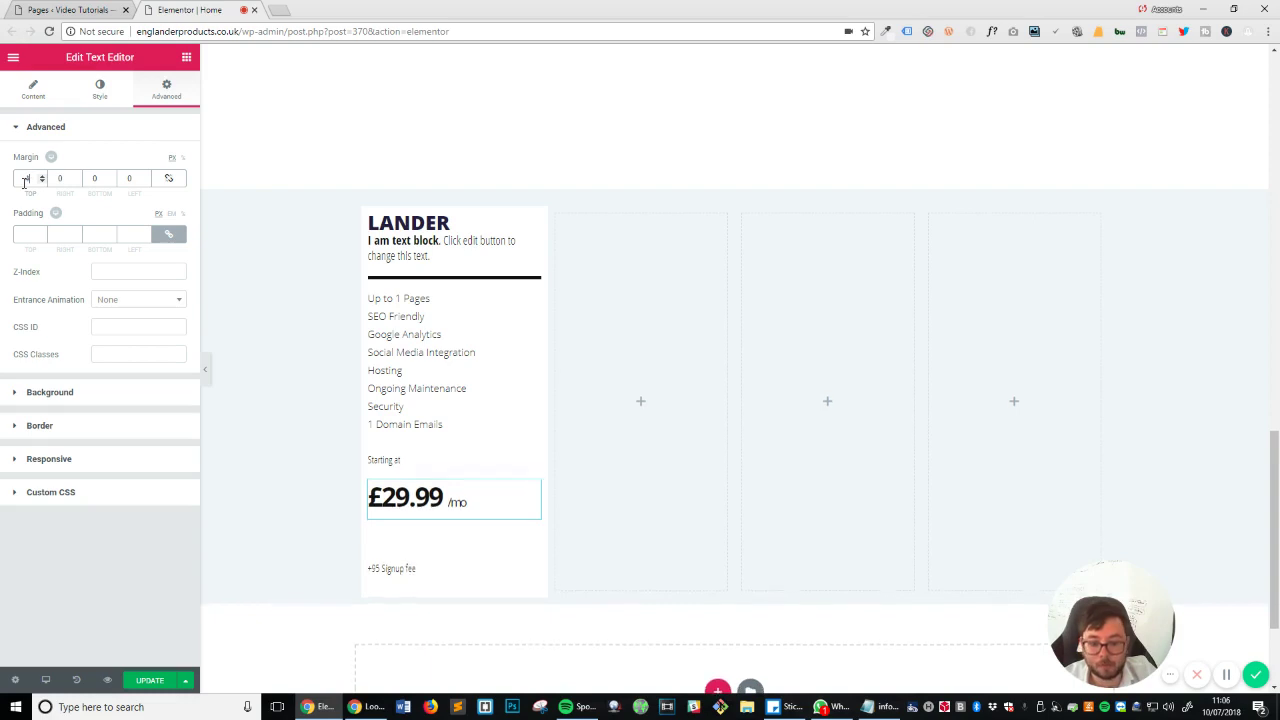
{"action": "key", "text": "Down"}
{"action": "key", "text": "Down"}
{"action": "key", "text": "Down"}
{"action": "key", "text": "Down"}
{"action": "key", "text": "Down"}
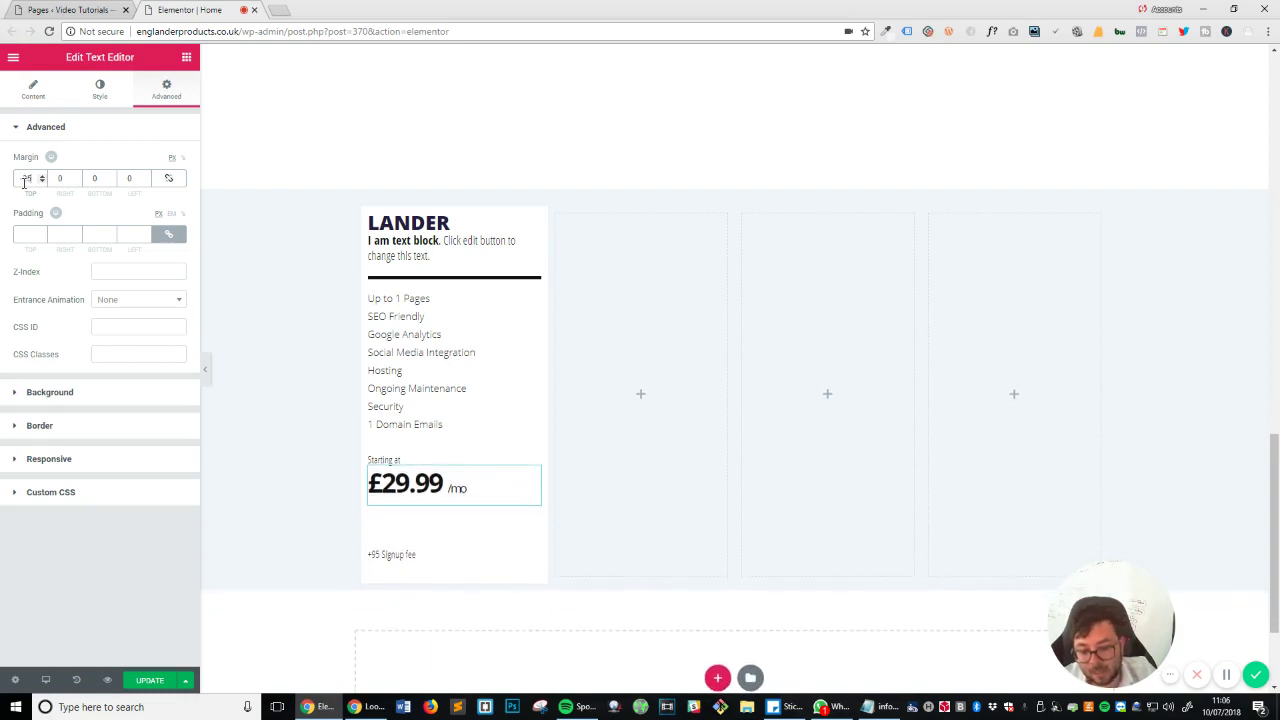
{"action": "key", "text": "Down"}
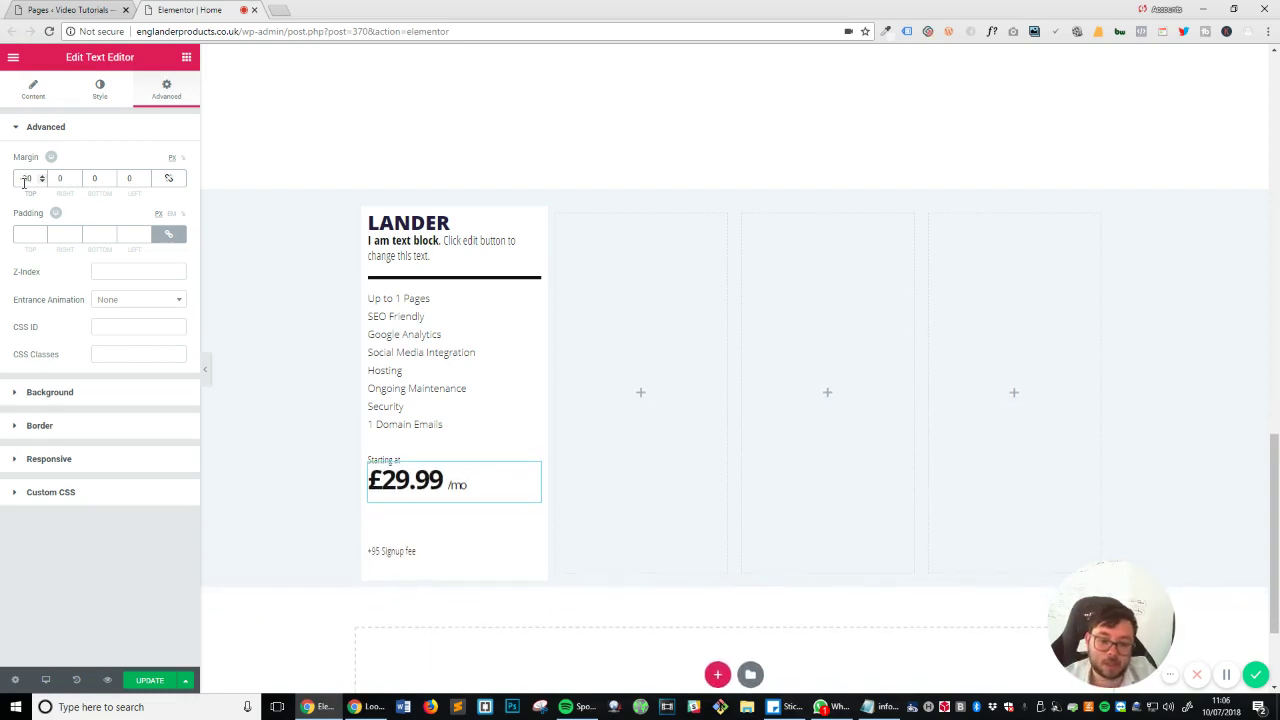
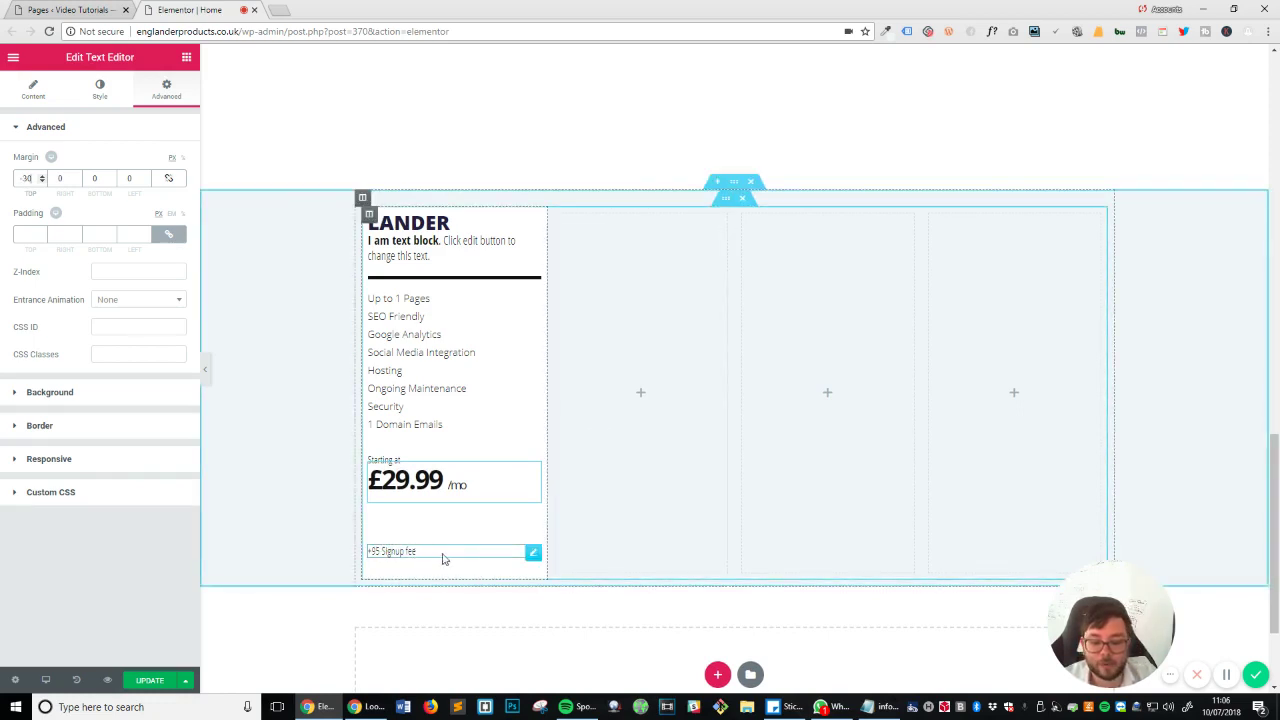
Set the signup fee text block's top margin to -77 so it sits directly under the price.
{"action": "left_click", "coordinate": [533, 552]}
{"action": "left_click", "coordinate": [166, 88]}
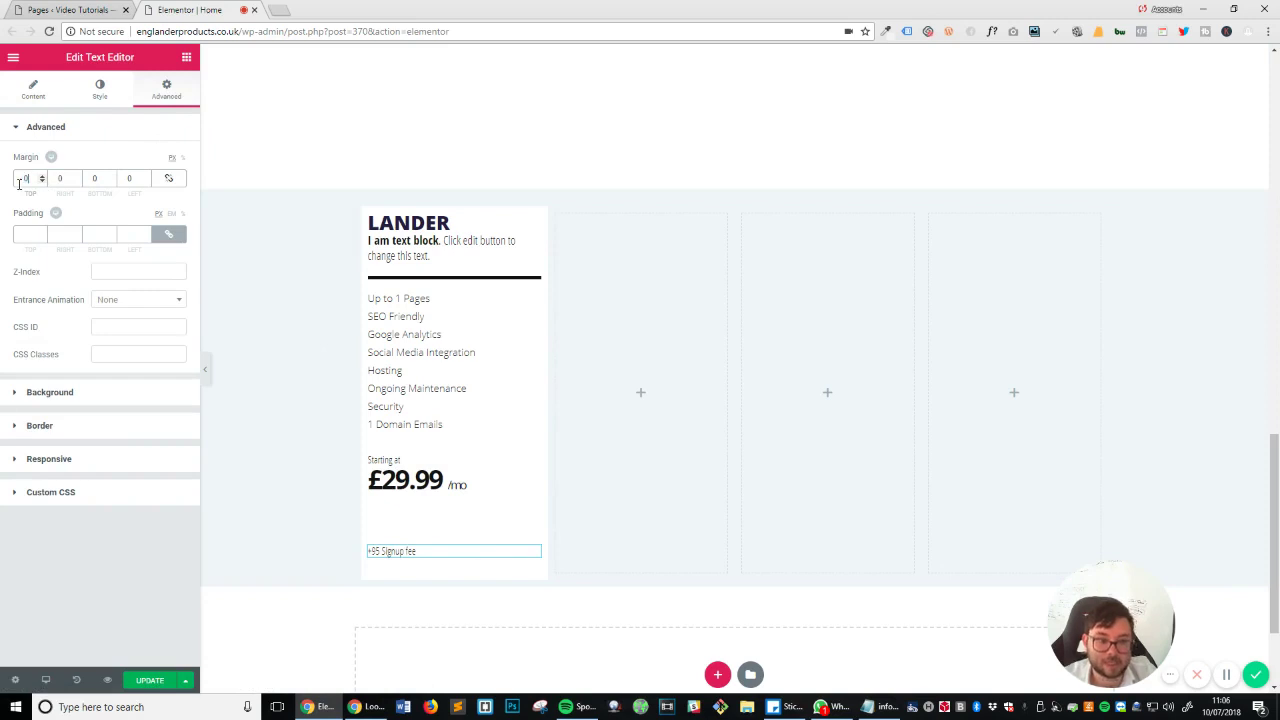
{"action": "key", "text": "Down"}
{"action": "key", "text": "Down"}
{"action": "key", "text": "Down"}
{"action": "key", "text": "Down"}
{"action": "key", "text": "Down"}
{"action": "key", "text": "Down"}
{"action": "key", "text": "Down"}
{"action": "key", "text": "Down"}
{"action": "key", "text": "Down"}
{"action": "key", "text": "Down"}
{"action": "key", "text": "Down"}
{"action": "key", "text": "Down"}
{"action": "key", "text": "Down"}
{"action": "key", "text": "Down"}
{"action": "key", "text": "Down"}
{"action": "key", "text": "Down"}
{"action": "key", "text": "Down"}
{"action": "key", "text": "Down"}
{"action": "key", "text": "Down"}
{"action": "key", "text": "Down"}
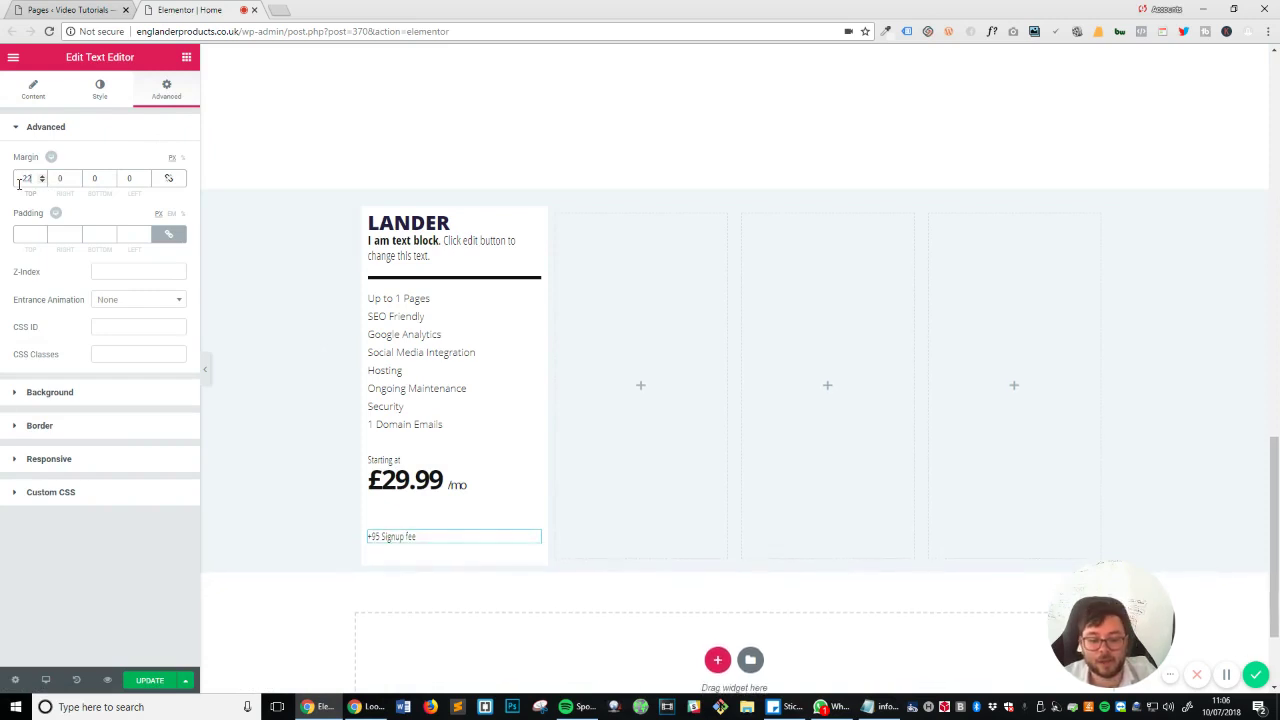
{"action": "key", "text": "Down"}
{"action": "key", "text": "Down"}
{"action": "key", "text": "Down"}
{"action": "key", "text": "Down"}
{"action": "key", "text": "Down"}
{"action": "key", "text": "Down"}
{"action": "key", "text": "Down"}
{"action": "key", "text": "Down"}
{"action": "key", "text": "Down"}
{"action": "key", "text": "Down"}
{"action": "key", "text": "Down"}
{"action": "key", "text": "Down"}
{"action": "key", "text": "Down"}
{"action": "key", "text": "Down"}
{"action": "key", "text": "Down"}
{"action": "key", "text": "Down"}
{"action": "key", "text": "Down"}
{"action": "key", "text": "Down"}
{"action": "key", "text": "Down"}
{"action": "key", "text": "Down"}
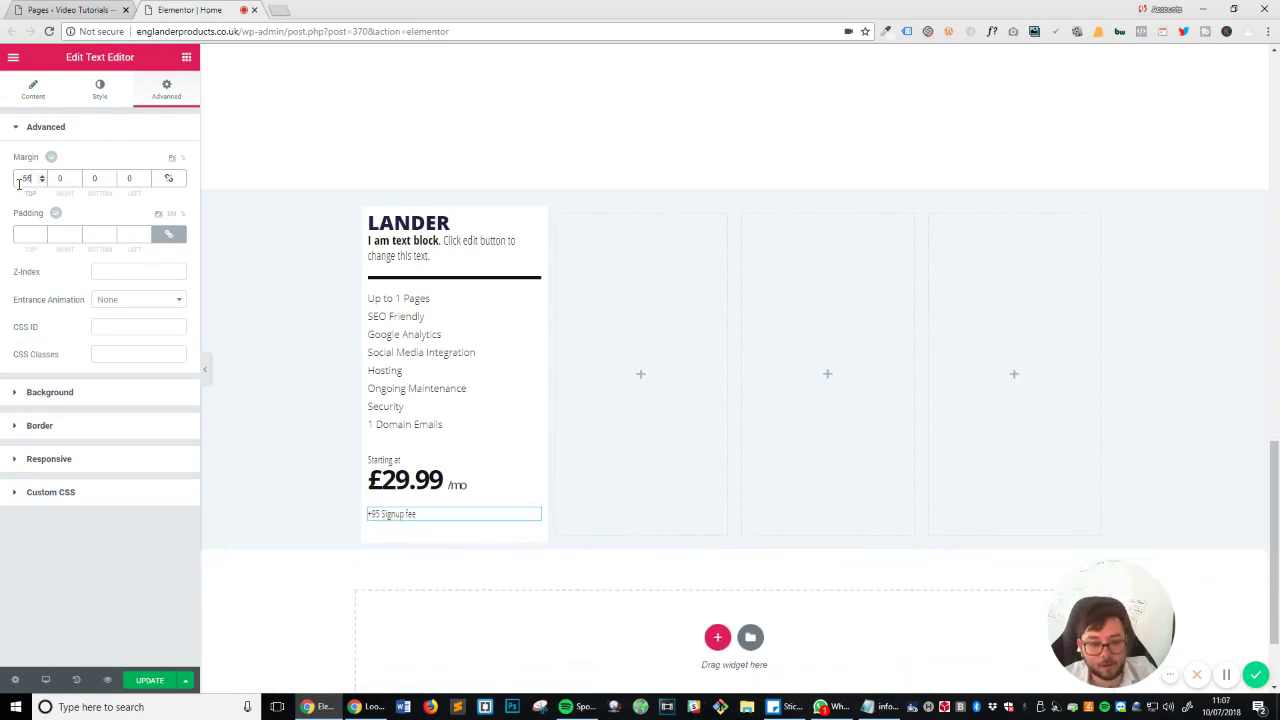
{"action": "key", "text": "Down"}
{"action": "key", "text": "Down"}
{"action": "key", "text": "Down"}
{"action": "key", "text": "Down"}
{"action": "key", "text": "Down"}
{"action": "key", "text": "Down"}
{"action": "key", "text": "Down"}
{"action": "key", "text": "Down"}
{"action": "key", "text": "Down"}
{"action": "key", "text": "Down"}
{"action": "key", "text": "Down"}
{"action": "key", "text": "Down"}
{"action": "key", "text": "Down"}
{"action": "key", "text": "Down"}
{"action": "key", "text": "Down"}
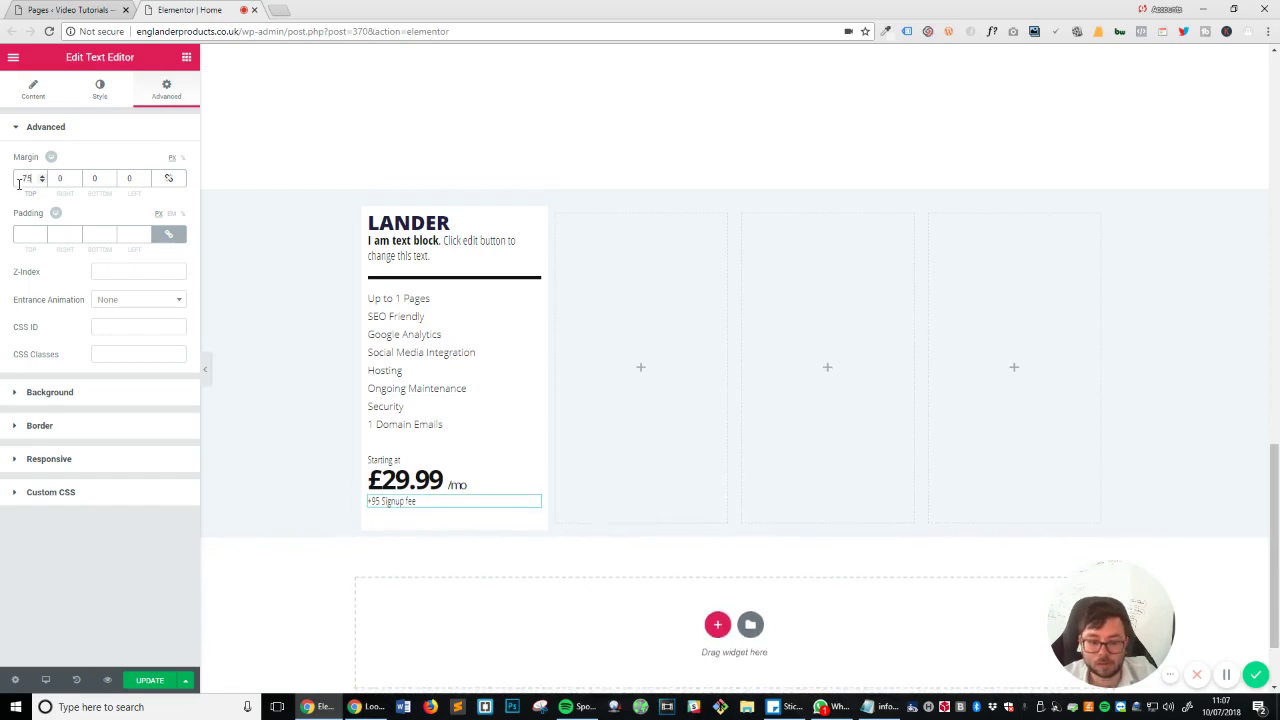
{"action": "key", "text": "Down"}
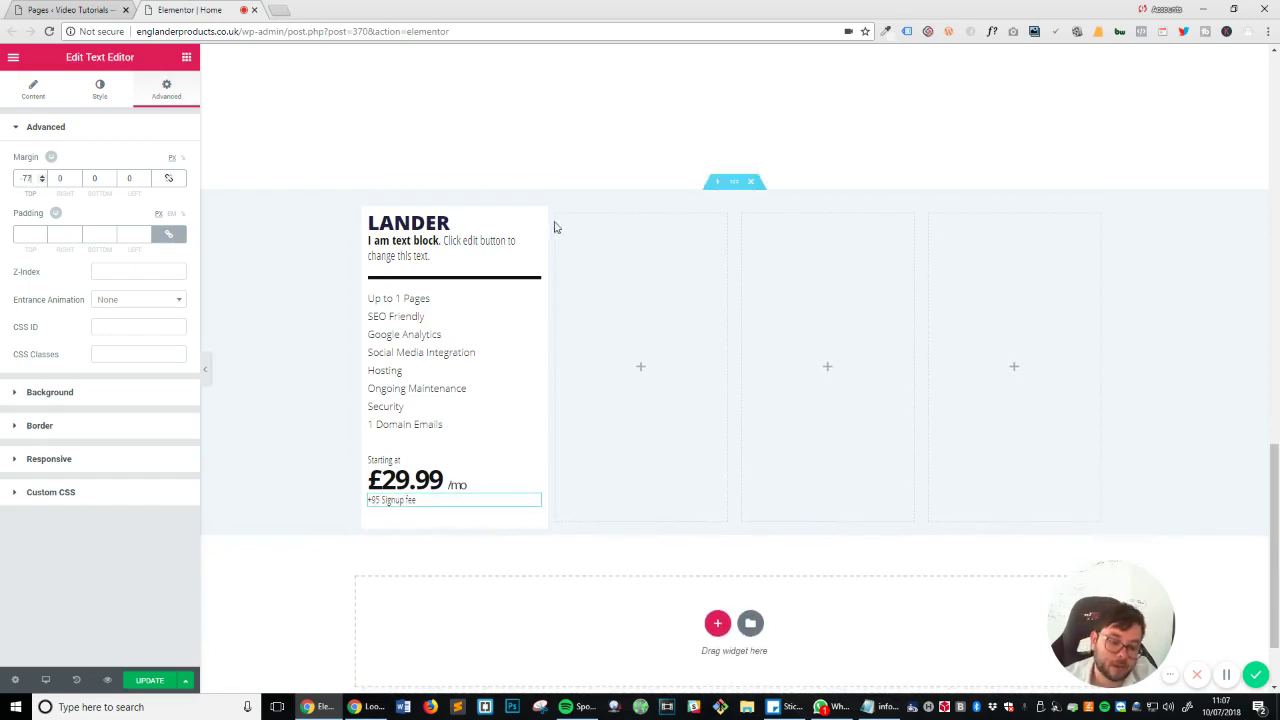
Set the font size of the "Starting at" text to 17.
{"action": "scroll", "coordinate": [672, 198], "scroll_direction": "up", "scroll_amount": 3}
{"action": "scroll", "coordinate": [673, 203], "scroll_direction": "down", "scroll_amount": 2}
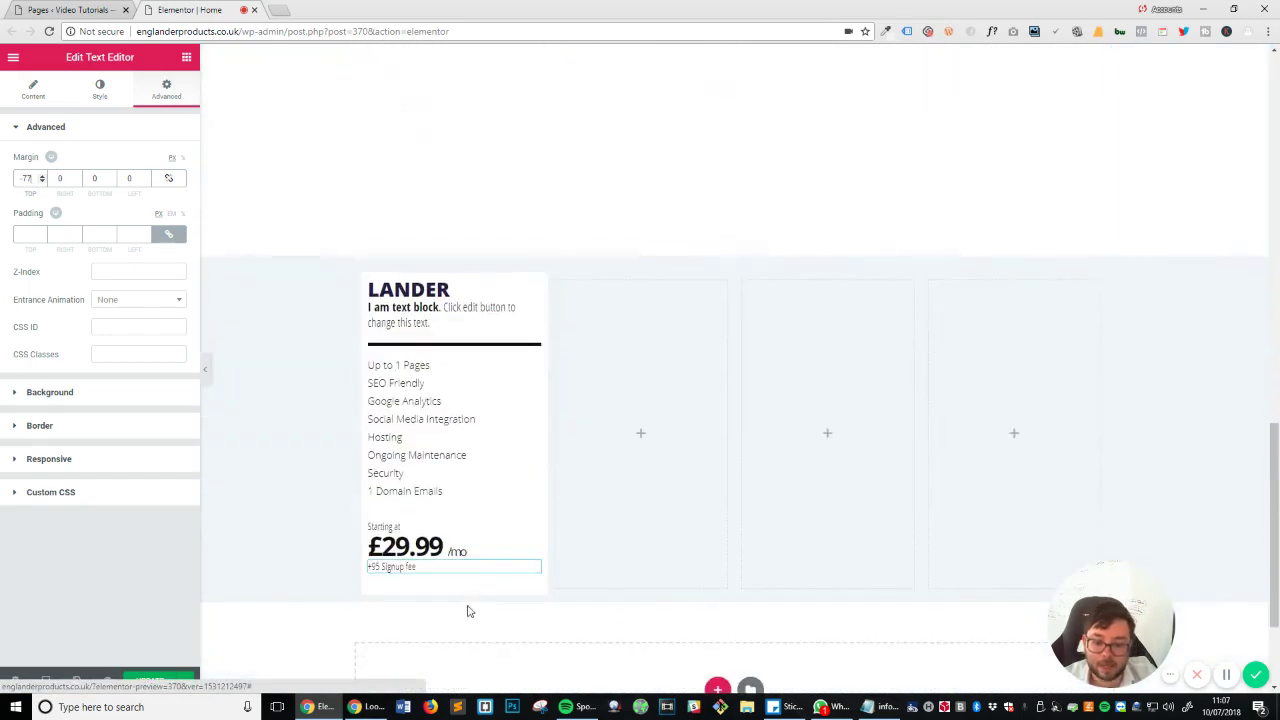
{"action": "left_click", "coordinate": [533, 528]}
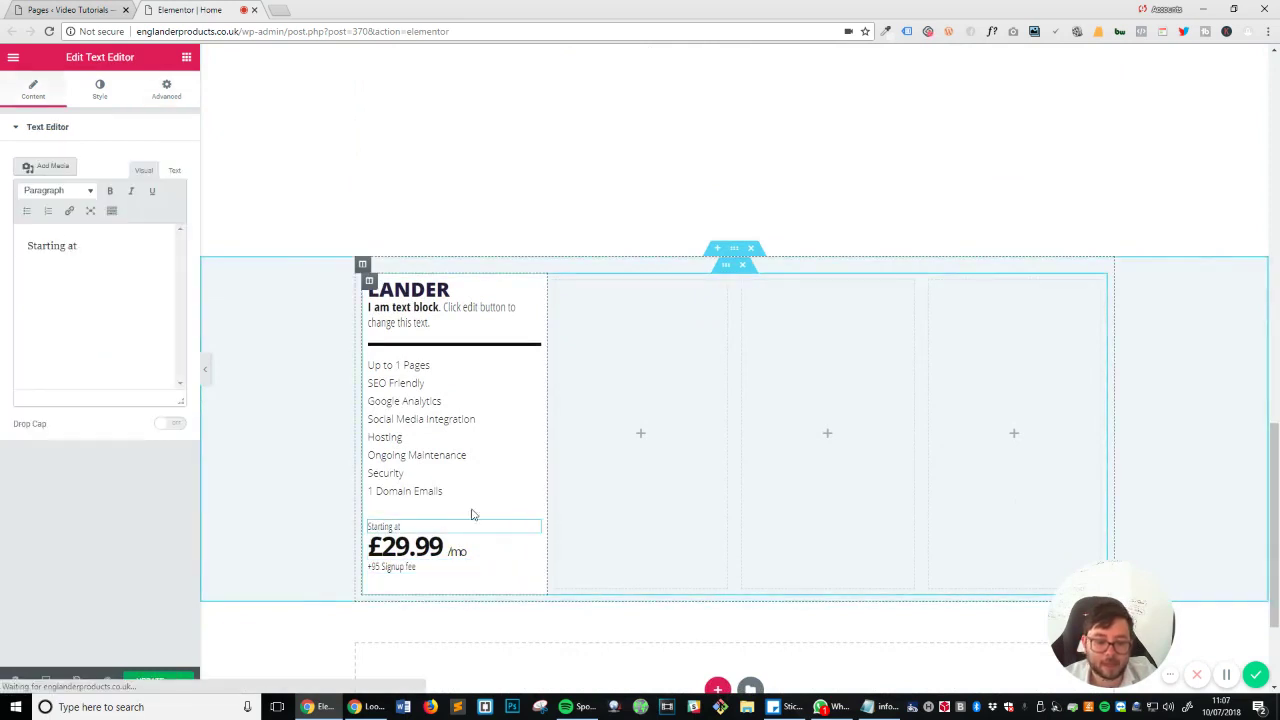
{"action": "left_click", "coordinate": [118, 97]}
{"action": "left_click", "coordinate": [169, 234]}
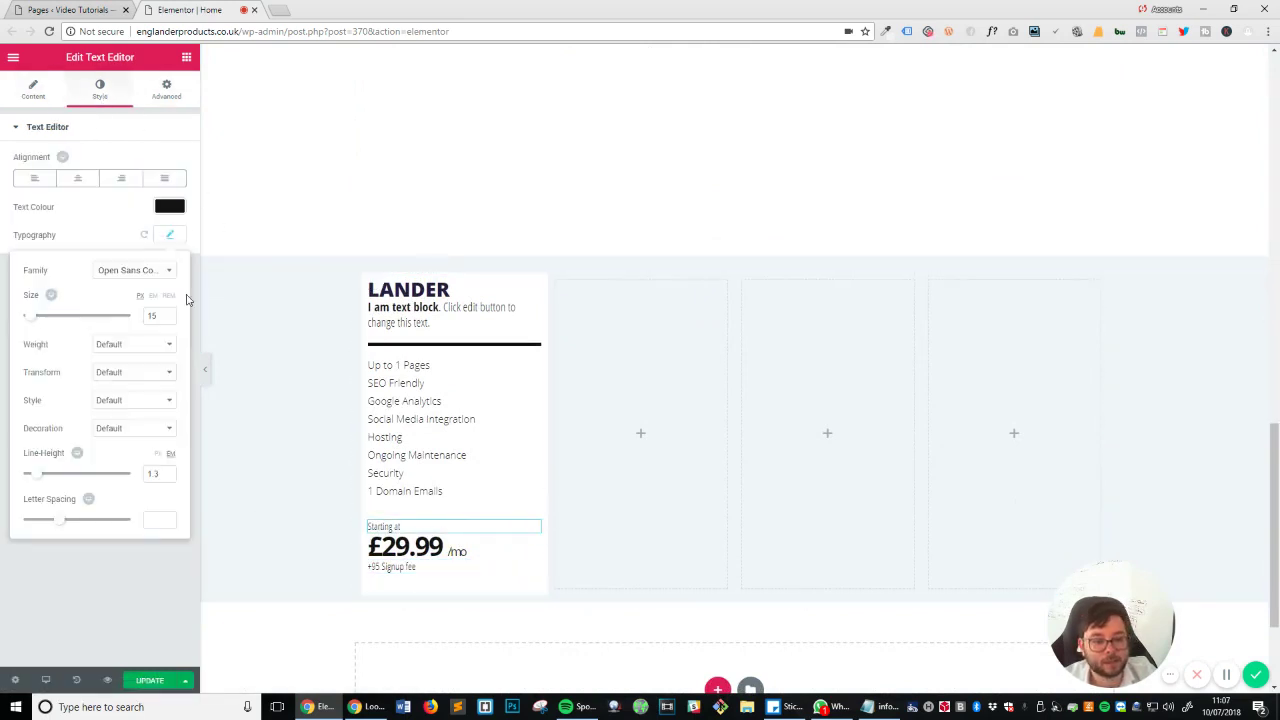
{"action": "key", "text": "Up"}
{"action": "key", "text": "Up"}
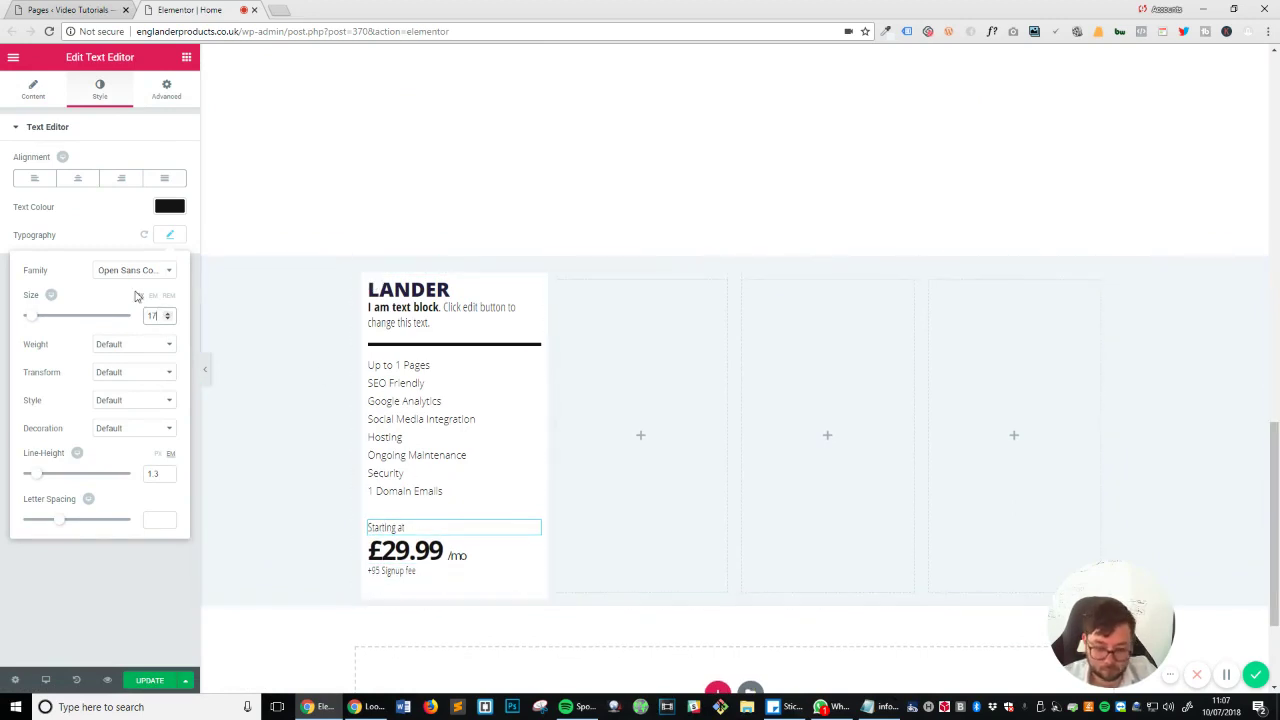
Set the font size of the "+95 Signup fee" text to 18 and update the page.
{"action": "left_click", "coordinate": [529, 575]}
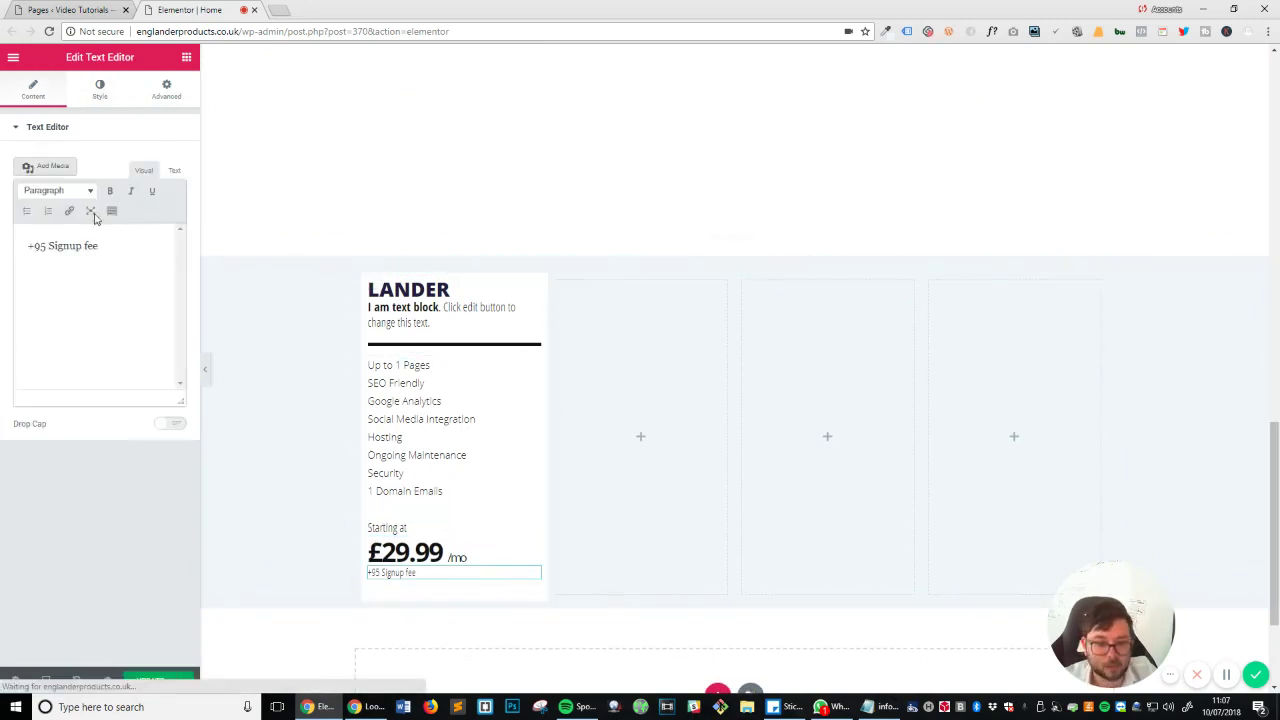
{"action": "left_click", "coordinate": [100, 89]}
{"action": "left_click", "coordinate": [169, 234]}
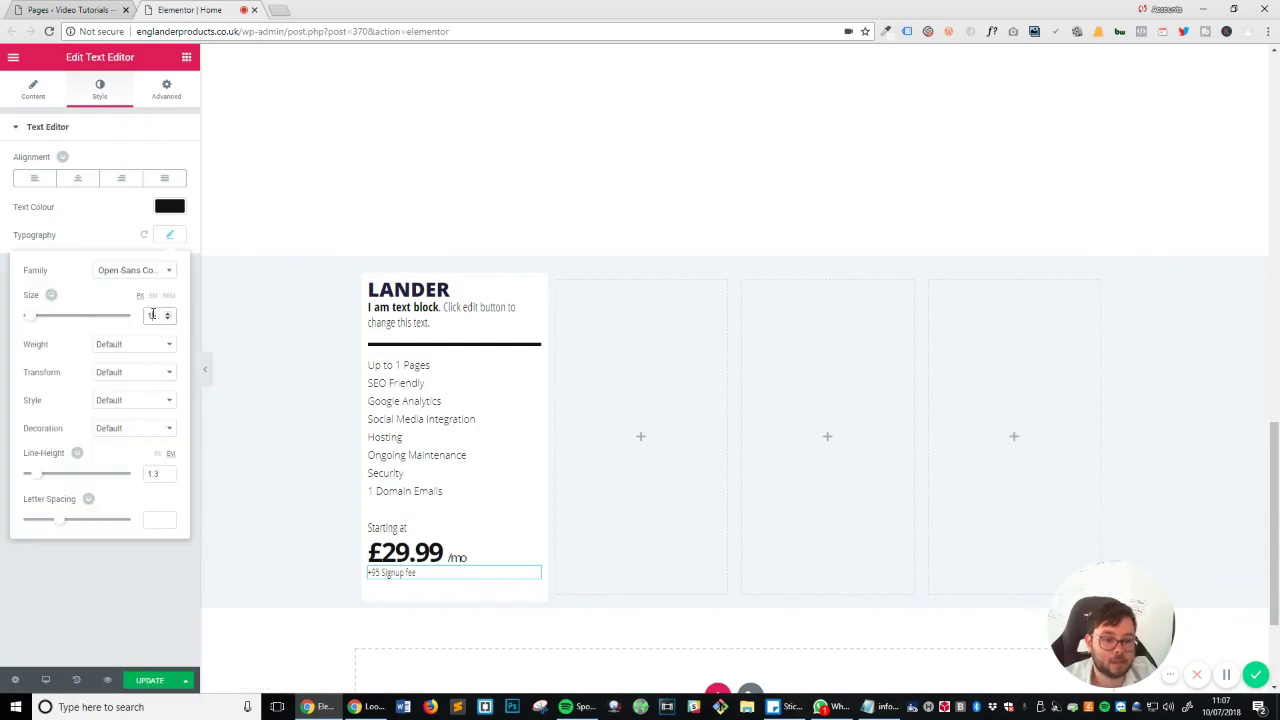
{"action": "key", "text": "Up"}
{"action": "key", "text": "Up"}
{"action": "key", "text": "Up"}
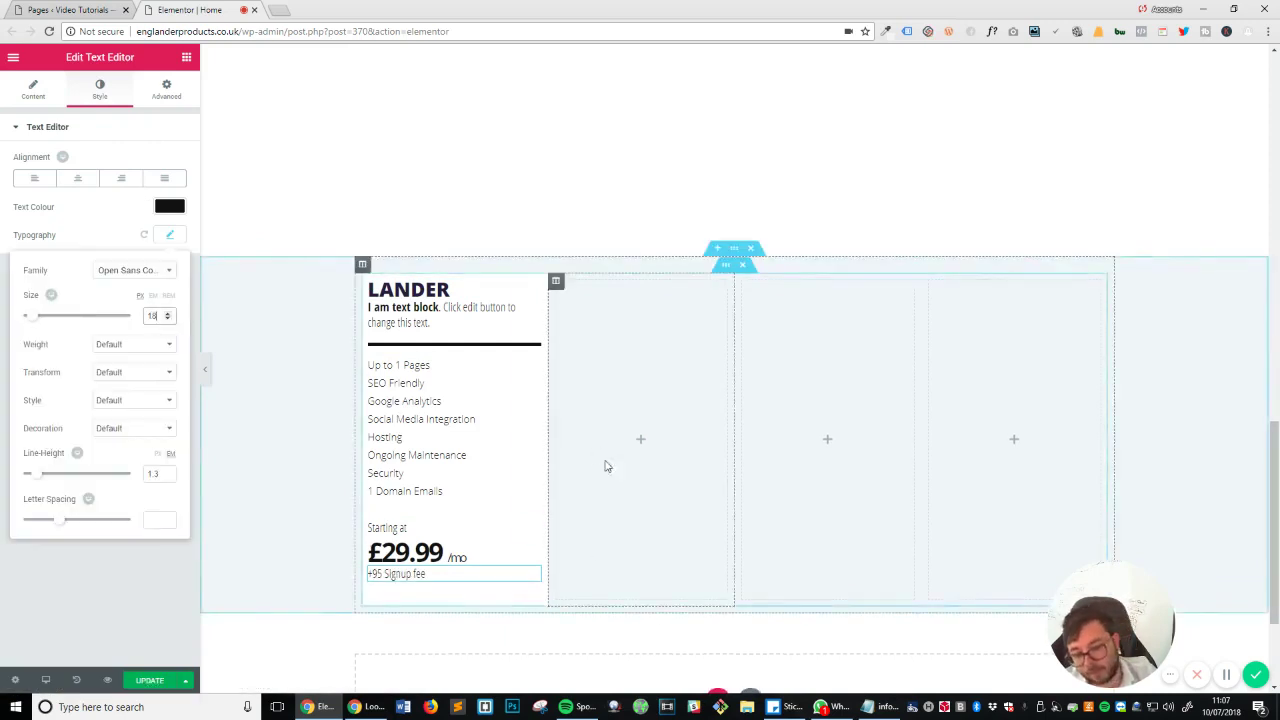
{"action": "scroll", "coordinate": [467, 461], "scroll_direction": "down", "scroll_amount": 3}
{"action": "left_click", "coordinate": [121, 586]}
{"action": "scroll", "coordinate": [243, 543], "scroll_direction": "up", "scroll_amount": 1}
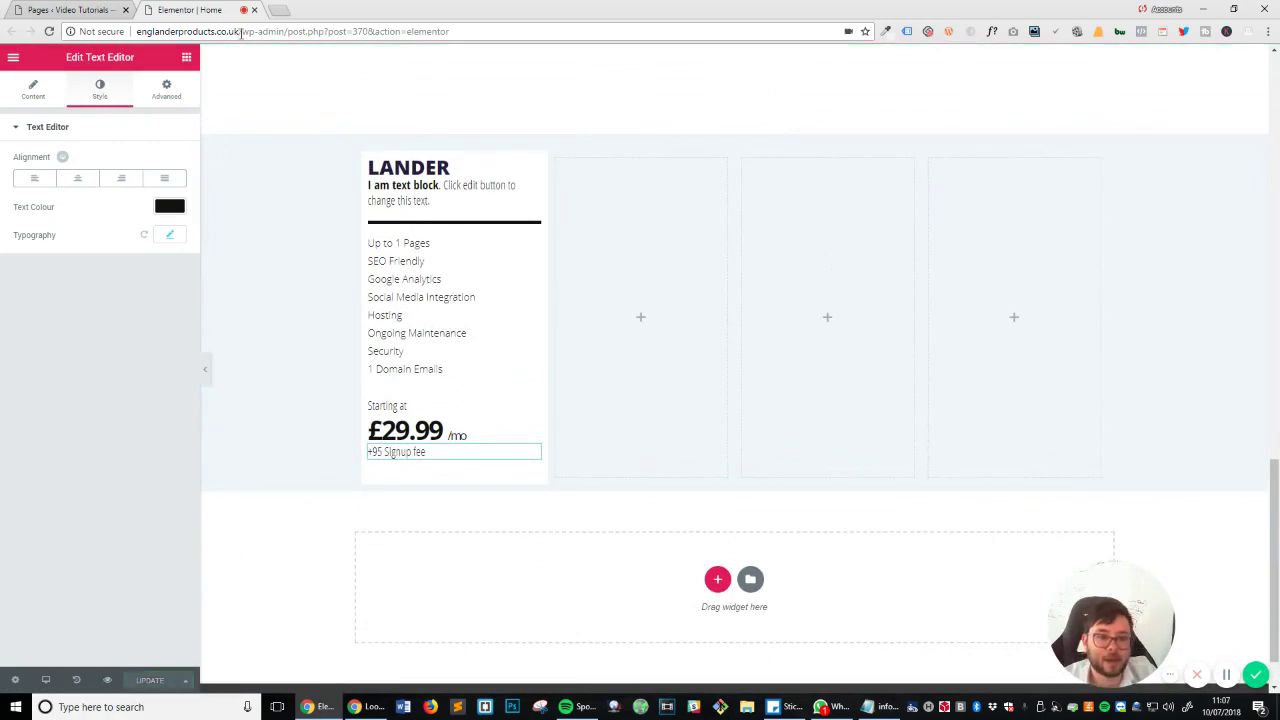
Open the live site englanderproducts.co.uk in a new browser tab and review the rebuilt Lander column there.
{"action": "left_click_drag", "start_coordinate": [241, 33], "coordinate": [92, 34]}
{"action": "key", "text": "ctrl+c"}
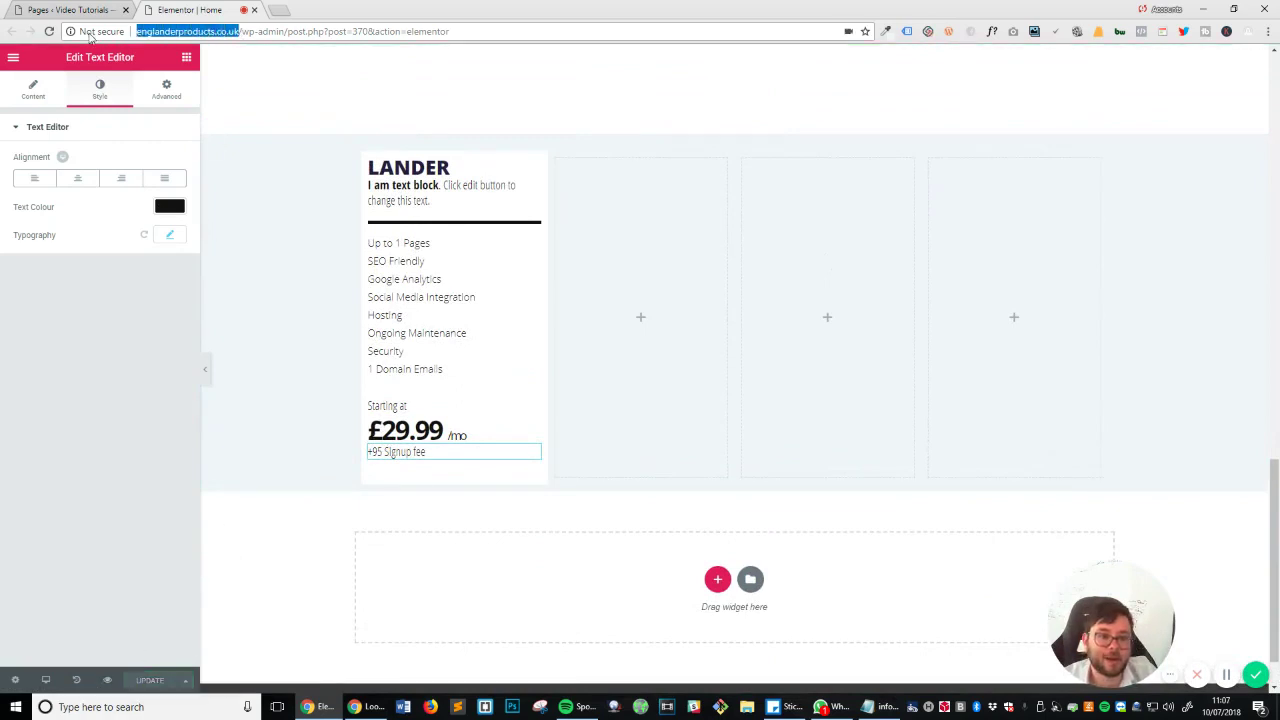
{"action": "left_click", "coordinate": [284, 9]}
{"action": "key", "text": "ctrl+v"}
{"action": "key", "text": "Return"}
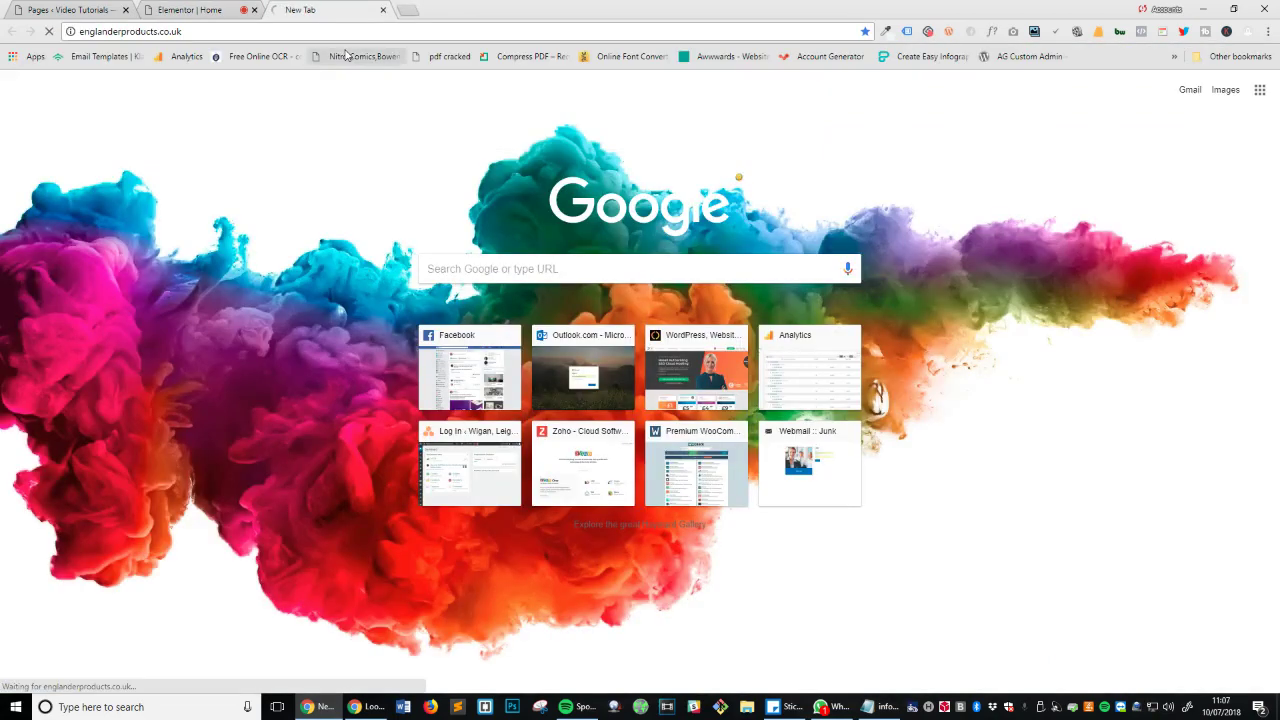
{"action": "scroll", "coordinate": [1025, 395], "scroll_direction": "down", "scroll_amount": 10}
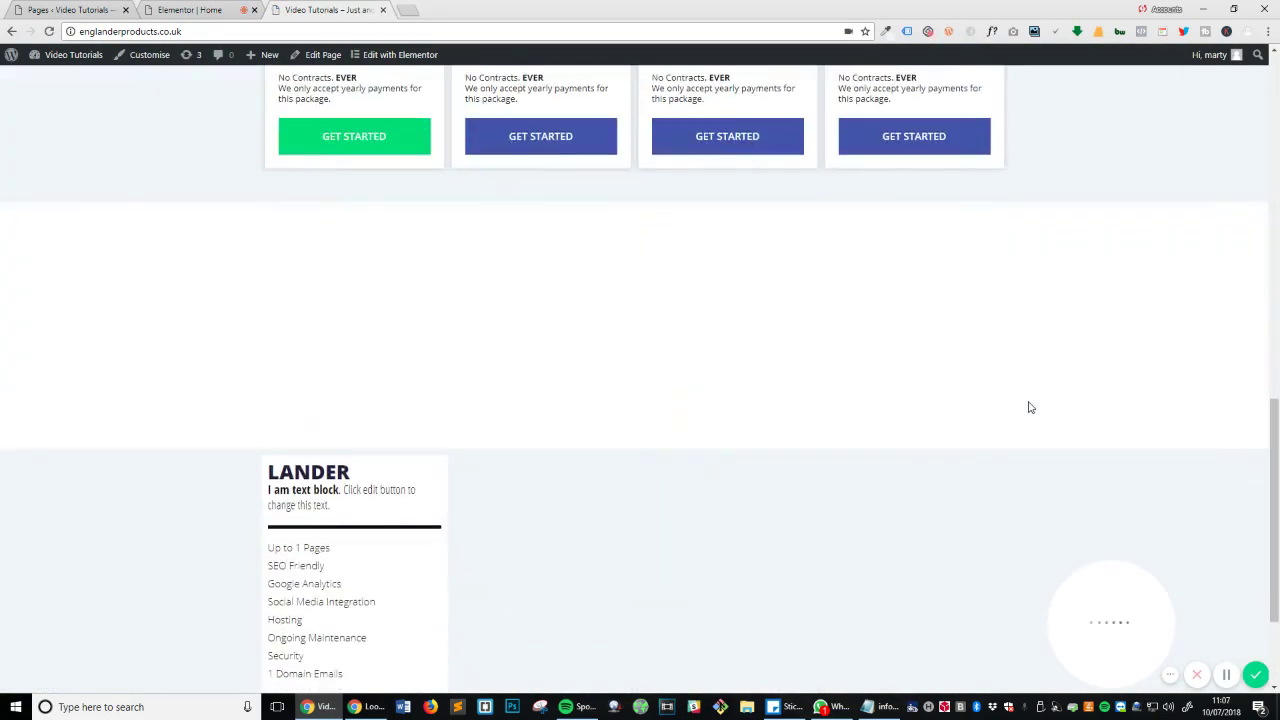
{"action": "scroll", "coordinate": [898, 428], "scroll_direction": "down", "scroll_amount": 3}
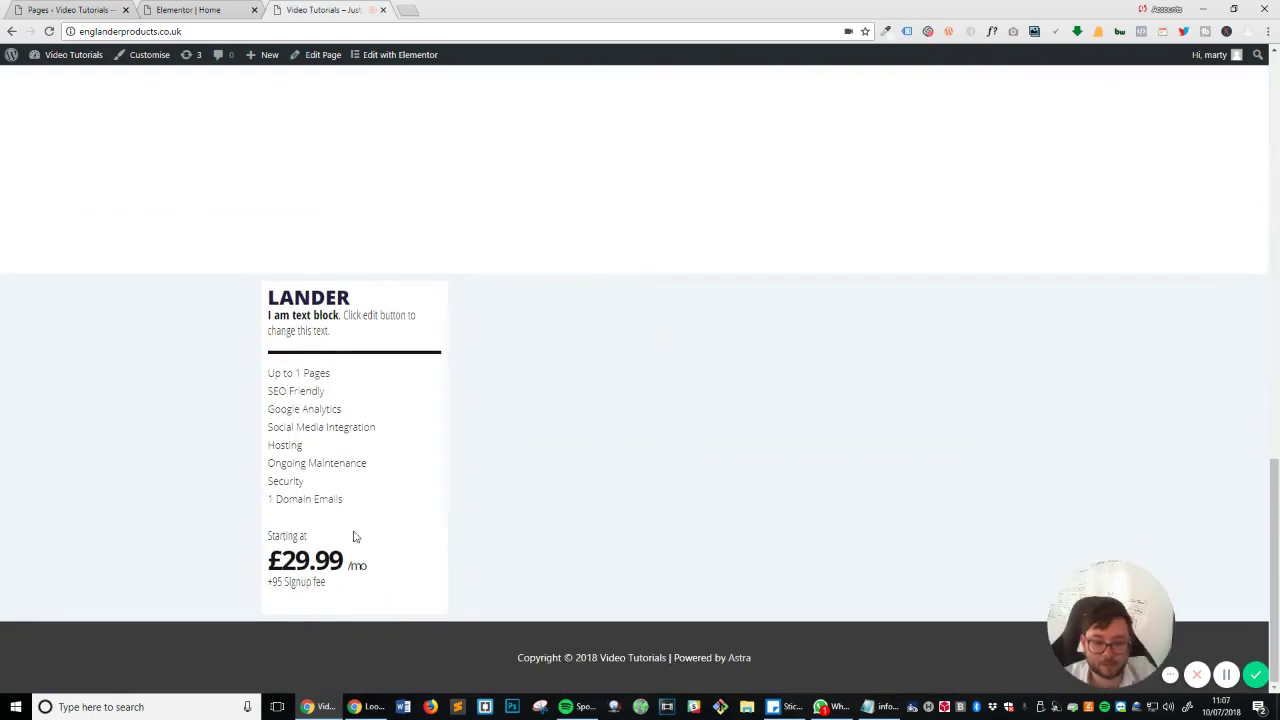
{"action": "scroll", "coordinate": [406, 543], "scroll_direction": "up", "scroll_amount": 2}
{"action": "scroll", "coordinate": [380, 542], "scroll_direction": "down", "scroll_amount": 2}
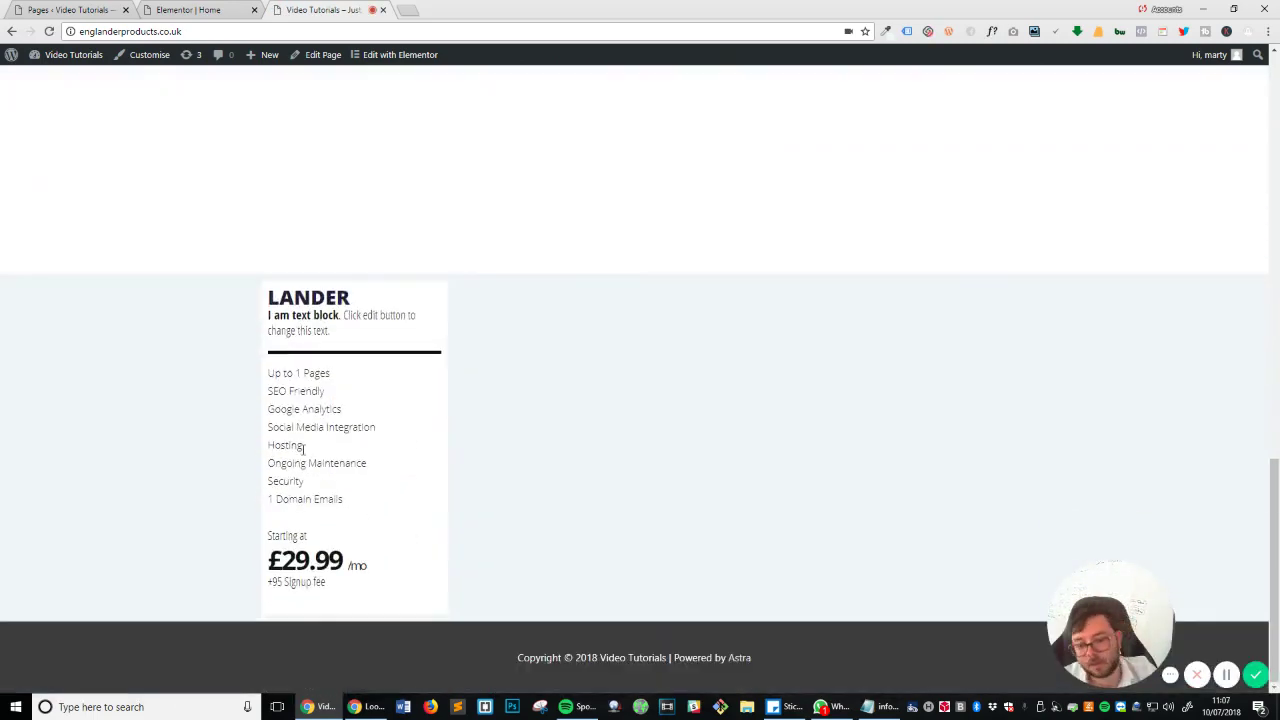
{"action": "scroll", "coordinate": [368, 400], "scroll_direction": "up", "scroll_amount": 2}
{"action": "scroll", "coordinate": [329, 243], "scroll_direction": "down", "scroll_amount": 2}
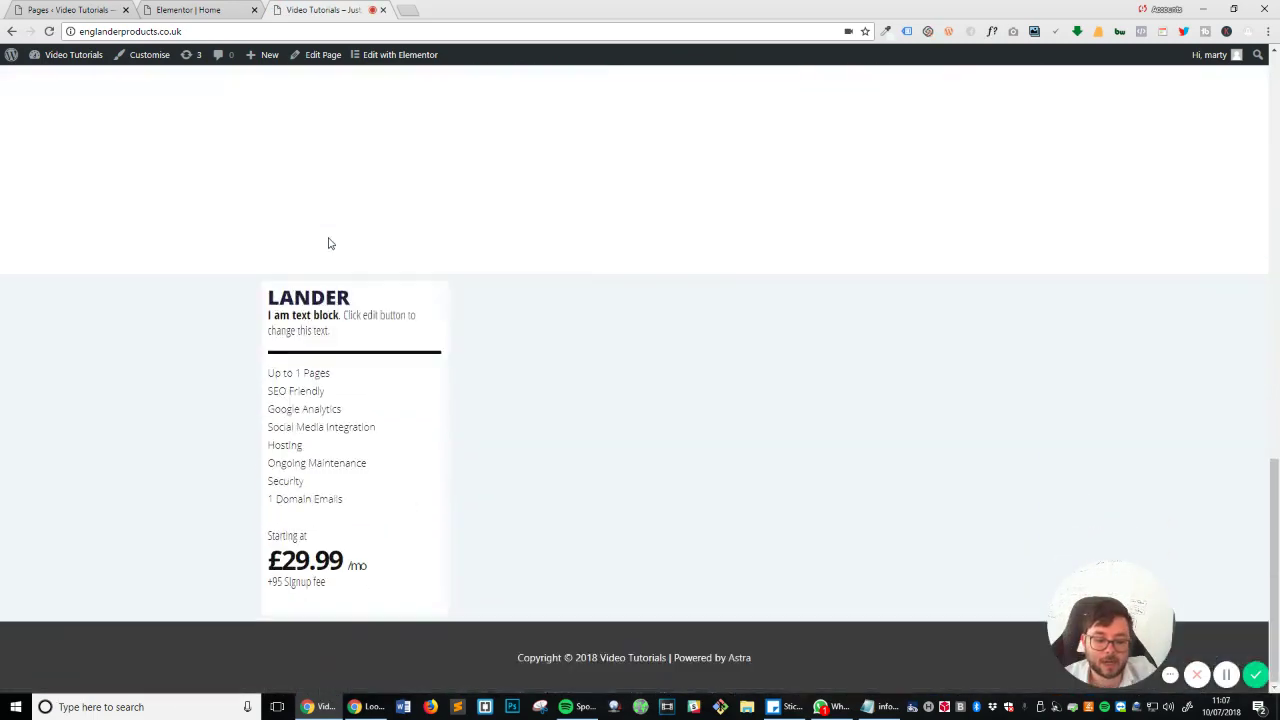
Copy the "No Contracts. EVER We only accept yearly payments for this package." text from the first finished pricing column.
{"action": "scroll", "coordinate": [329, 243], "scroll_direction": "up", "scroll_amount": 3}
{"action": "left_click_drag", "start_coordinate": [279, 170], "coordinate": [403, 194]}
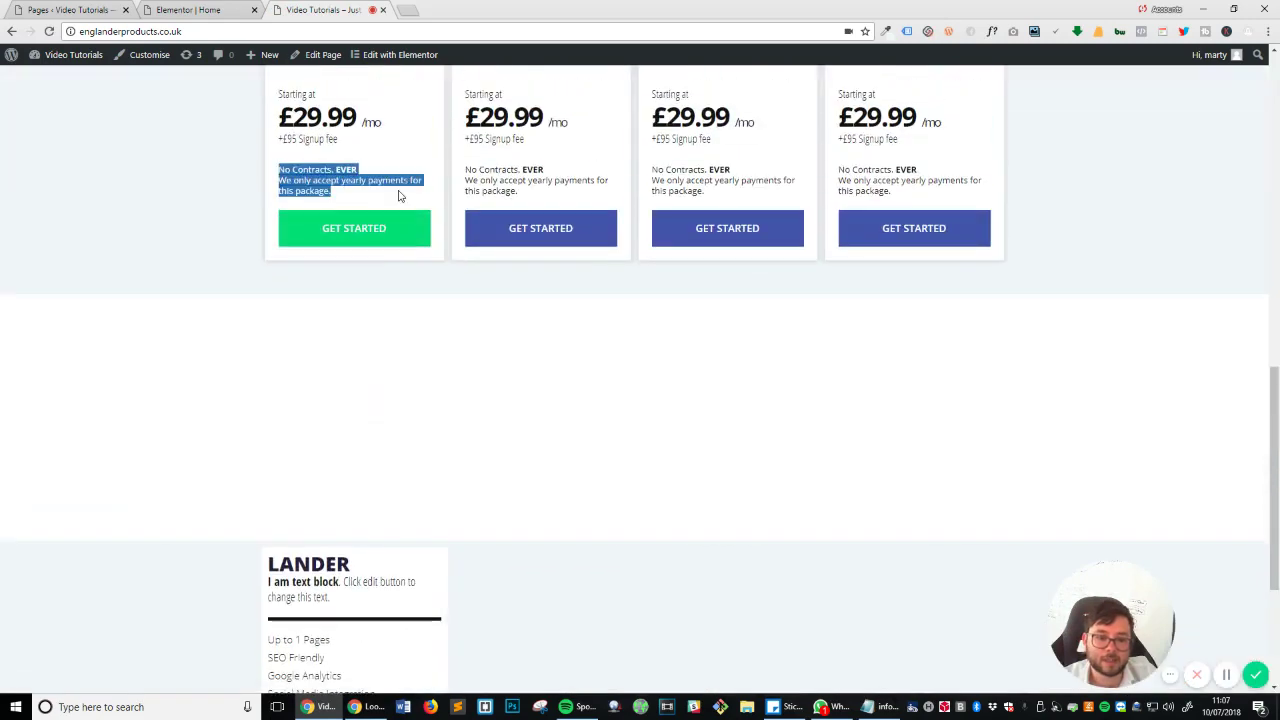
{"action": "right_click", "coordinate": [331, 176]}
{"action": "left_click", "coordinate": [360, 353]}
{"action": "scroll", "coordinate": [360, 353], "scroll_direction": "down", "scroll_amount": 3}
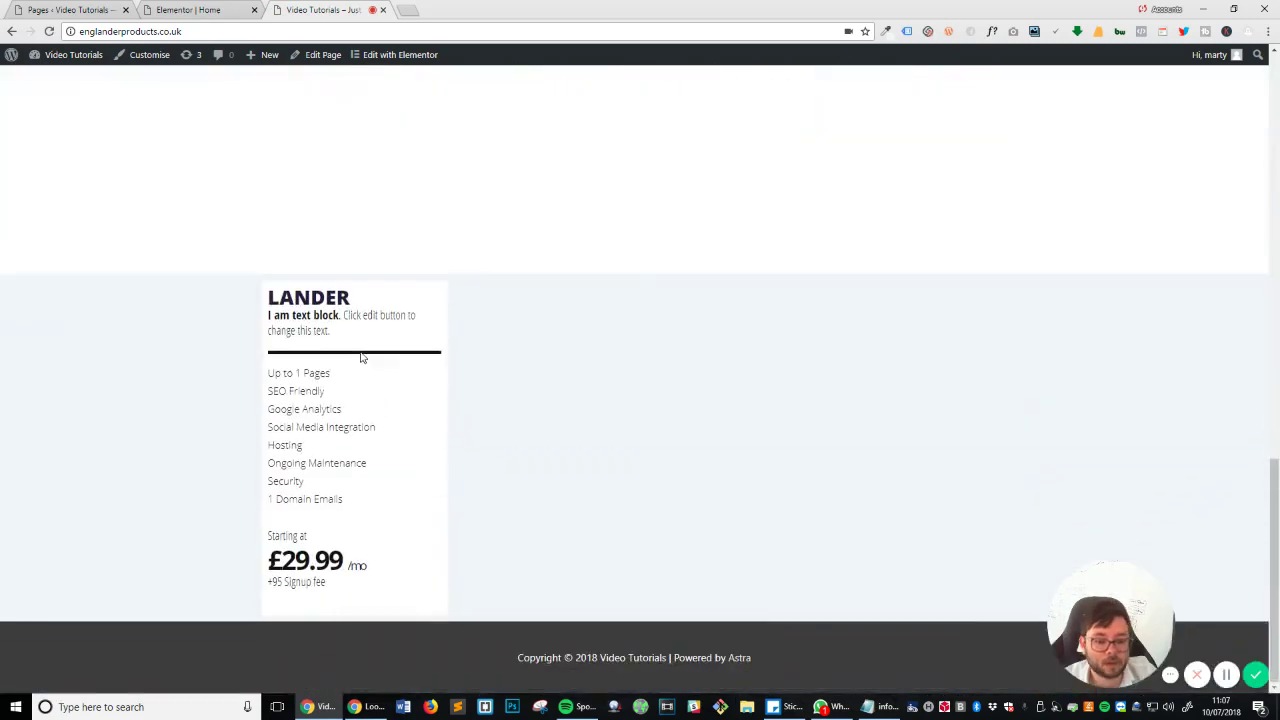
Back in the Elementor editor, duplicate the signup fee text block and set the duplicate's top margin to 0.
{"action": "key", "text": "ctrl+shift+Tab"}
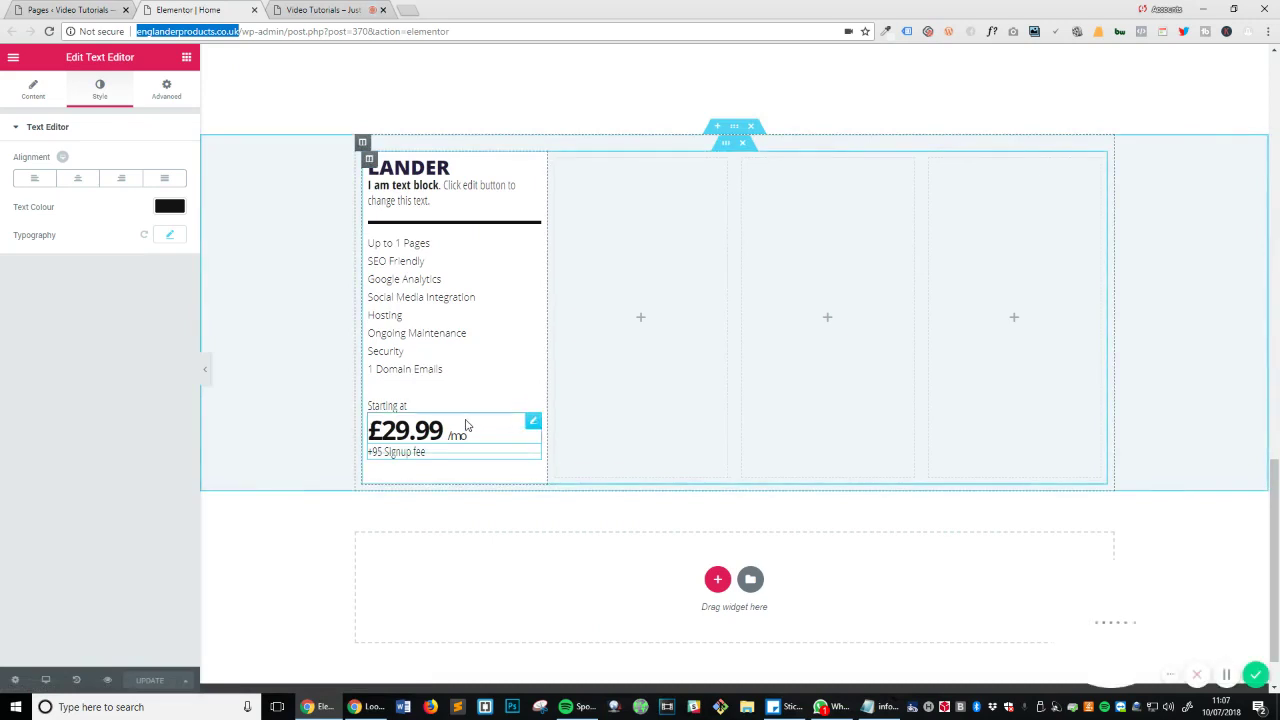
{"action": "right_click", "coordinate": [537, 460]}
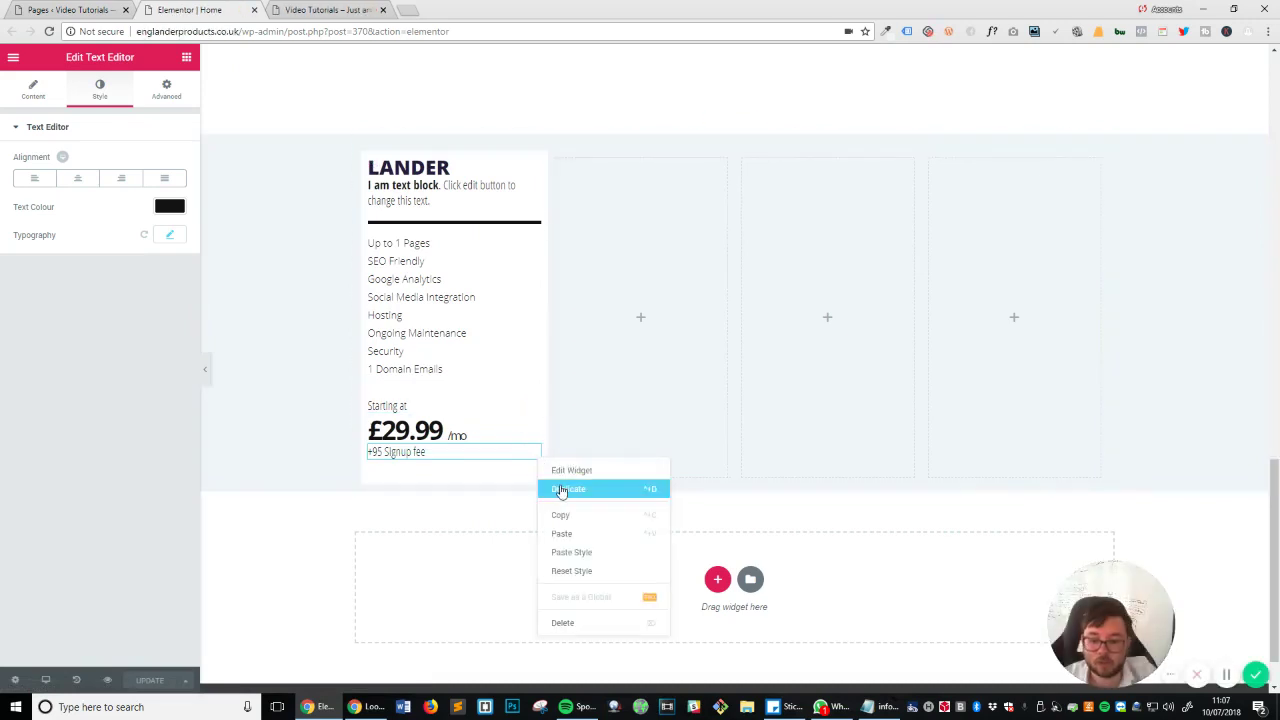
{"action": "left_click", "coordinate": [557, 489]}
{"action": "left_click", "coordinate": [160, 100]}
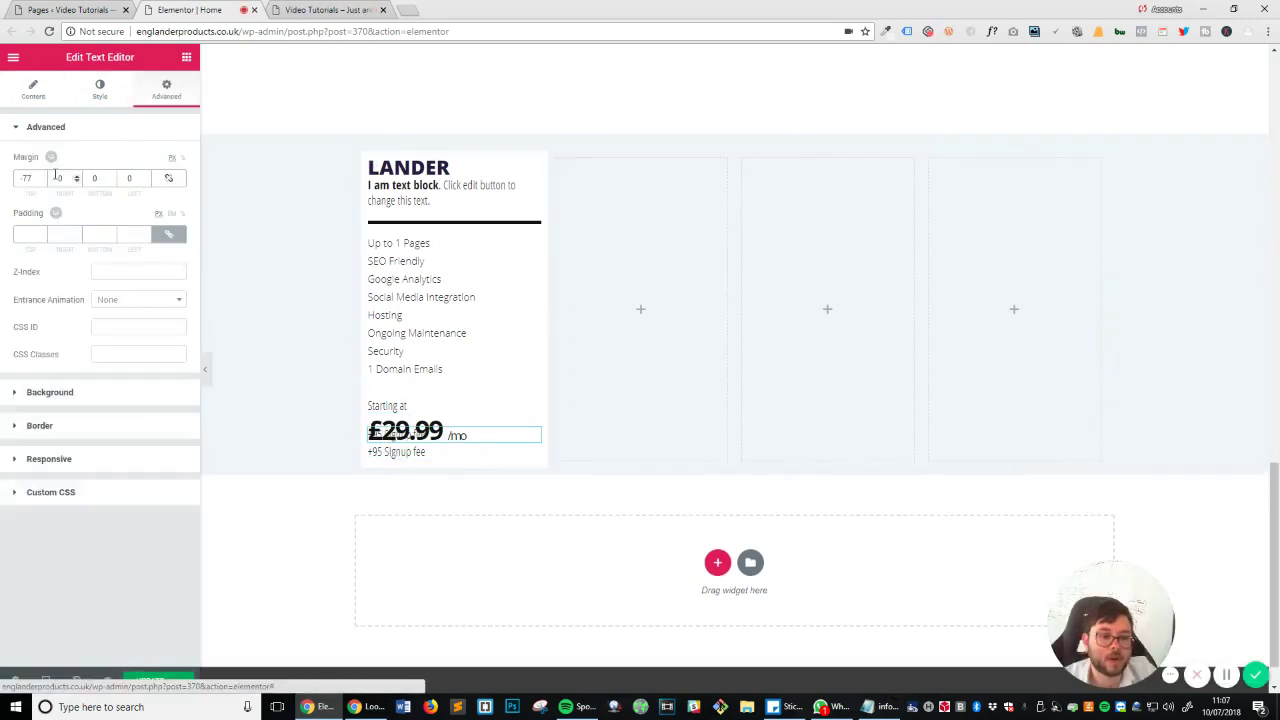
{"action": "type", "text": "0"}
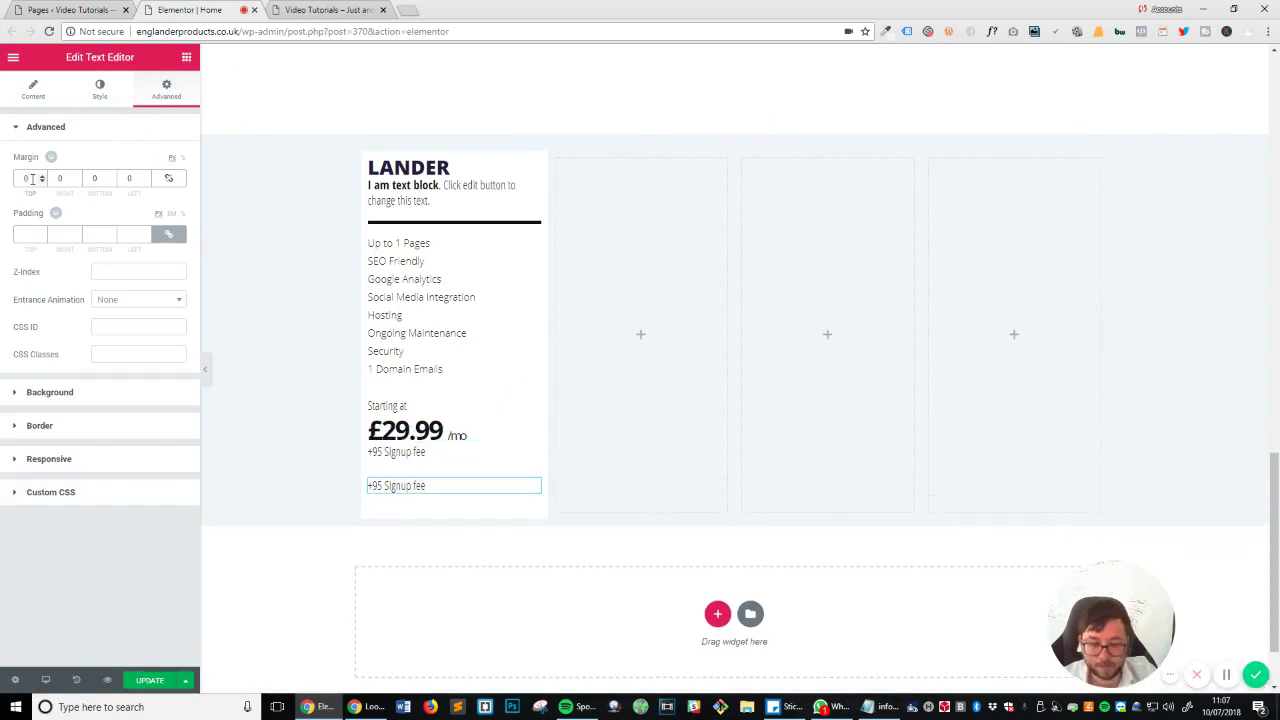
Replace the duplicated block's text with the copied no-contracts and yearly payments wording, and make "EVER" bold.
{"action": "left_click", "coordinate": [33, 88]}
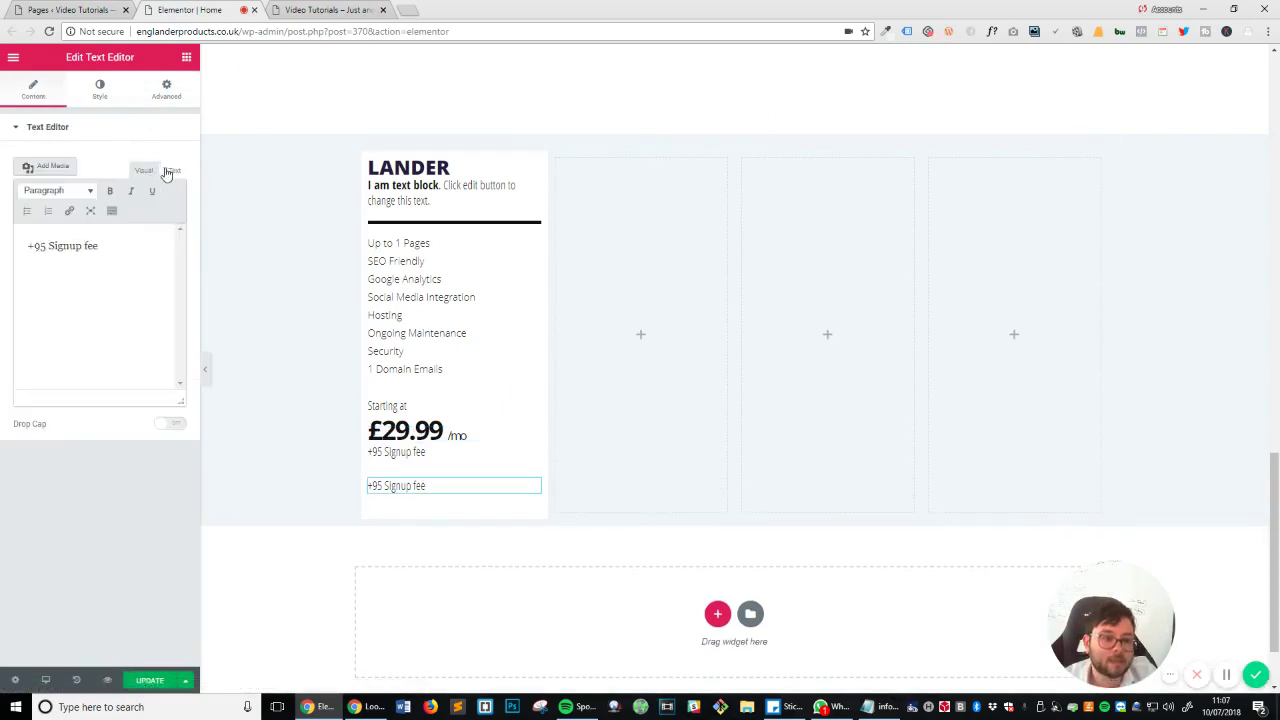
{"action": "left_click", "coordinate": [172, 170]}
{"action": "key", "text": "ctrl+a"}
{"action": "key", "text": "ctrl+v"}
{"action": "left_click", "coordinate": [144, 170]}
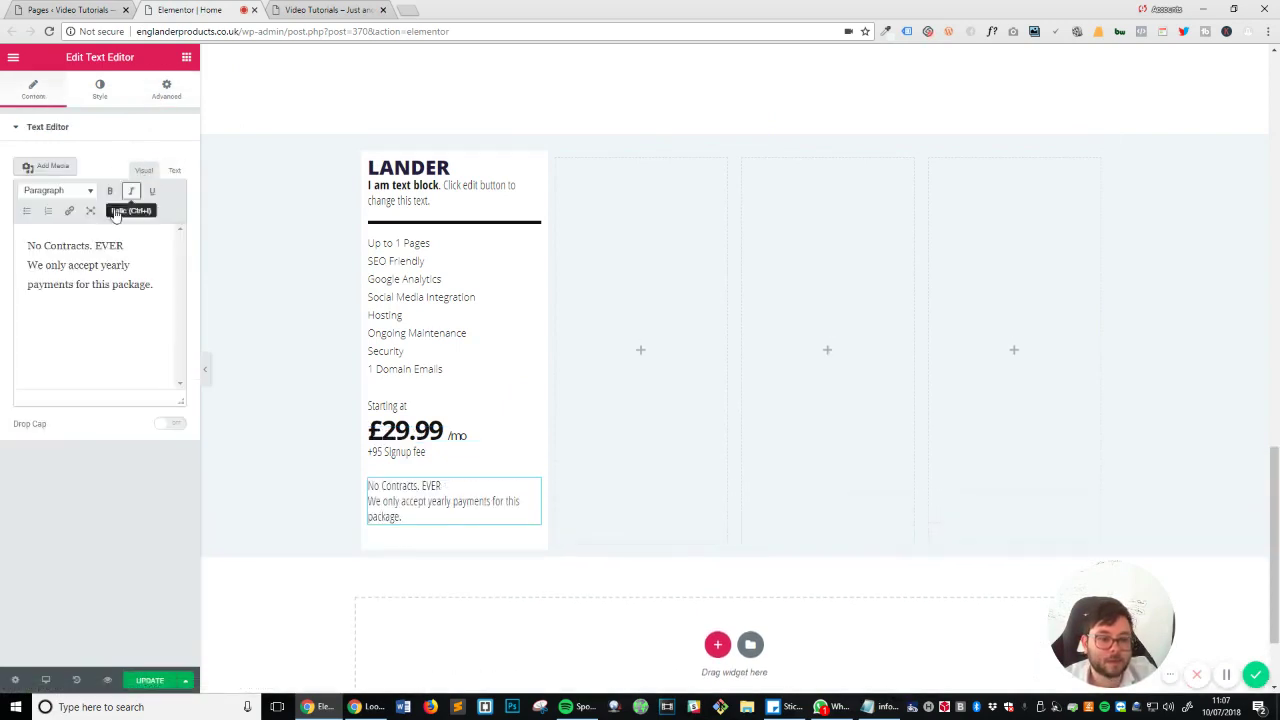
{"action": "left_click", "coordinate": [110, 190]}
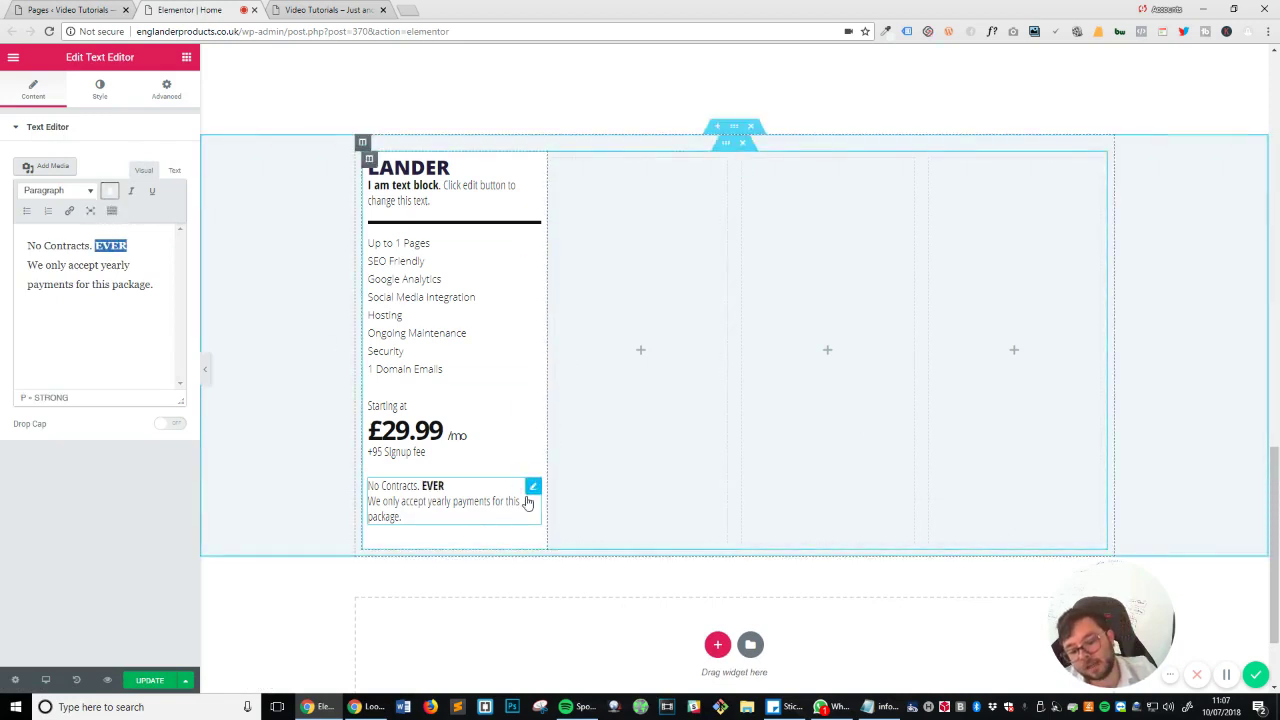
Change the no-contracts text to the Open Sans font family at size 14, following the finished pricing table.
{"action": "scroll", "coordinate": [602, 605], "scroll_direction": "up", "scroll_amount": 8}
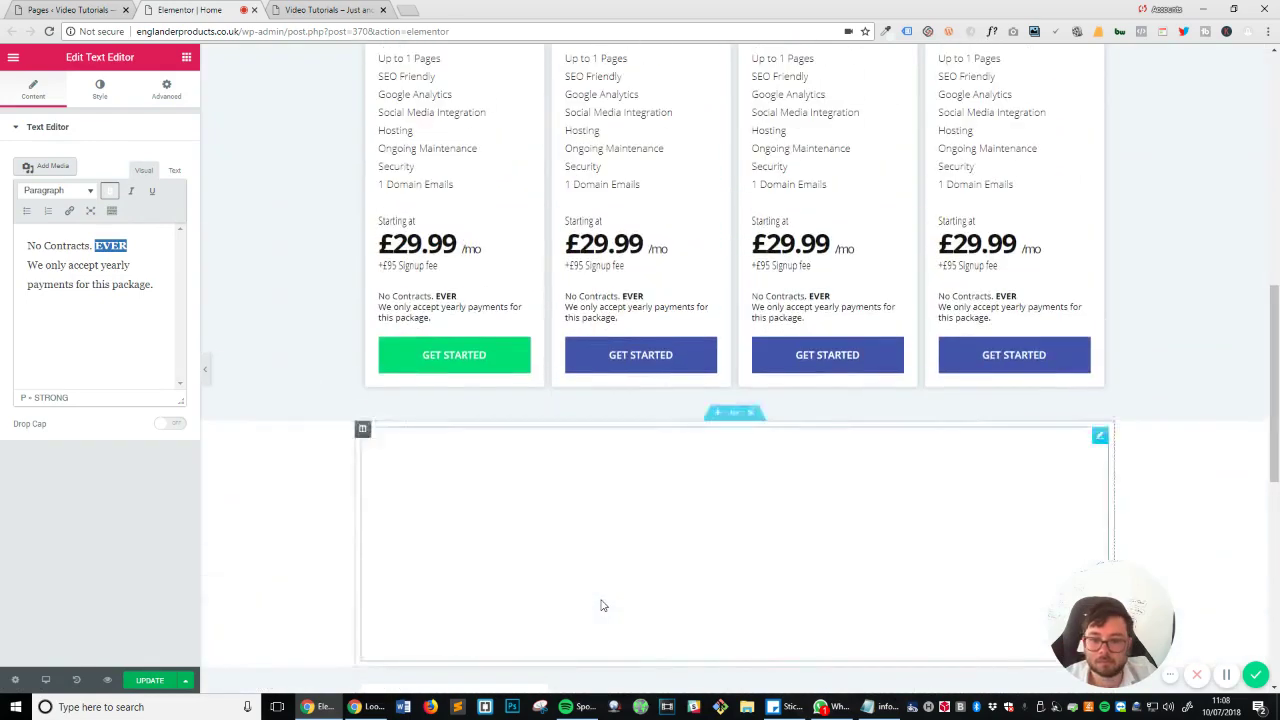
{"action": "scroll", "coordinate": [602, 605], "scroll_direction": "down", "scroll_amount": 6}
{"action": "left_click", "coordinate": [100, 90]}
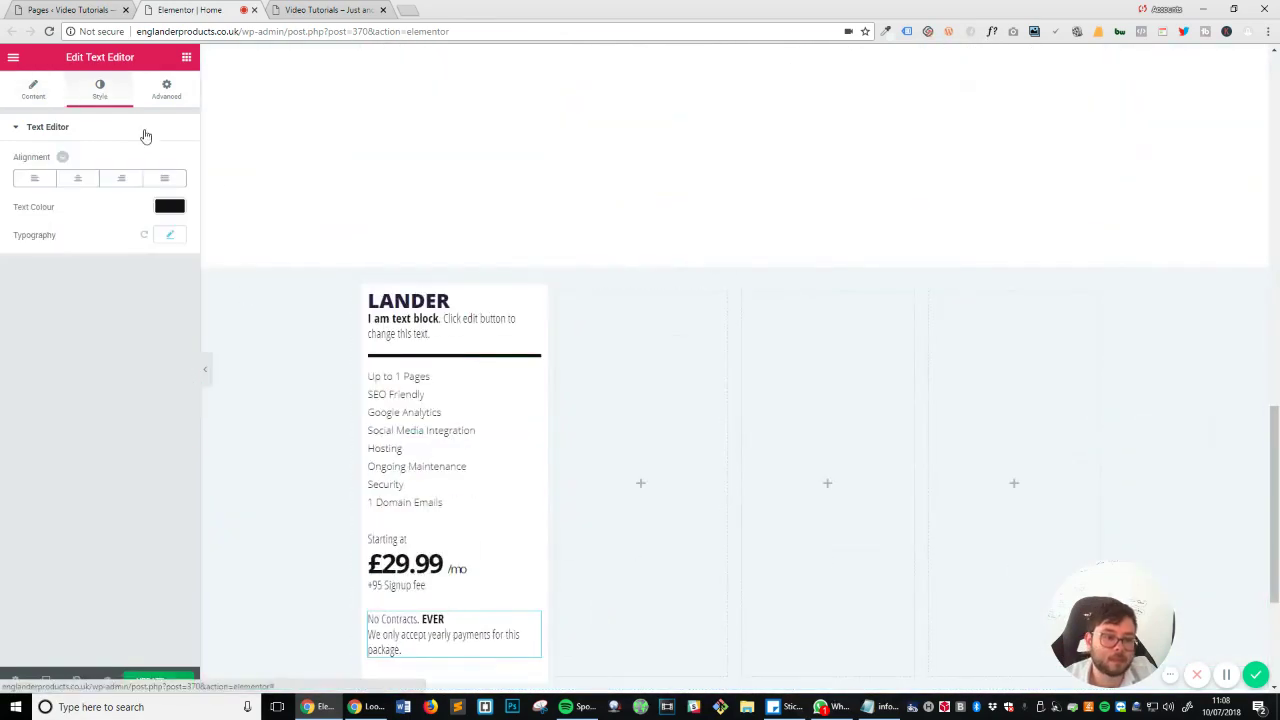
{"action": "left_click", "coordinate": [170, 235]}
{"action": "left_click", "coordinate": [154, 275]}
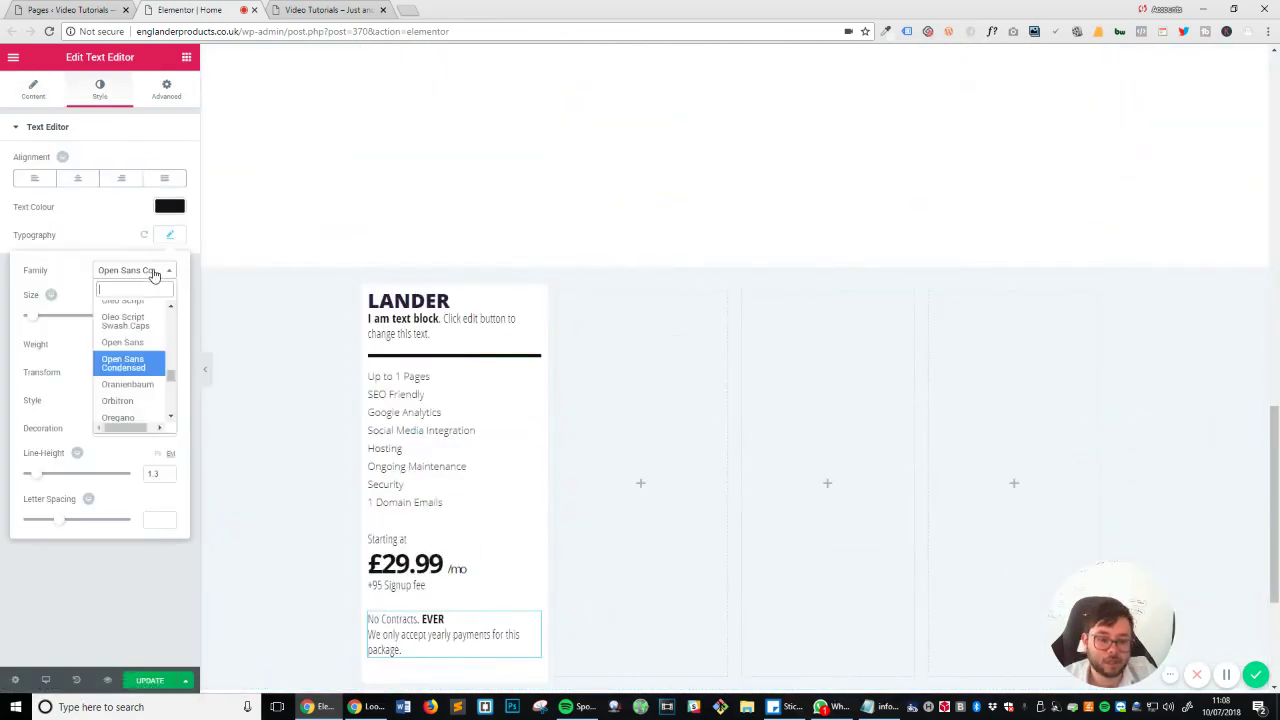
{"action": "left_click", "coordinate": [124, 343]}
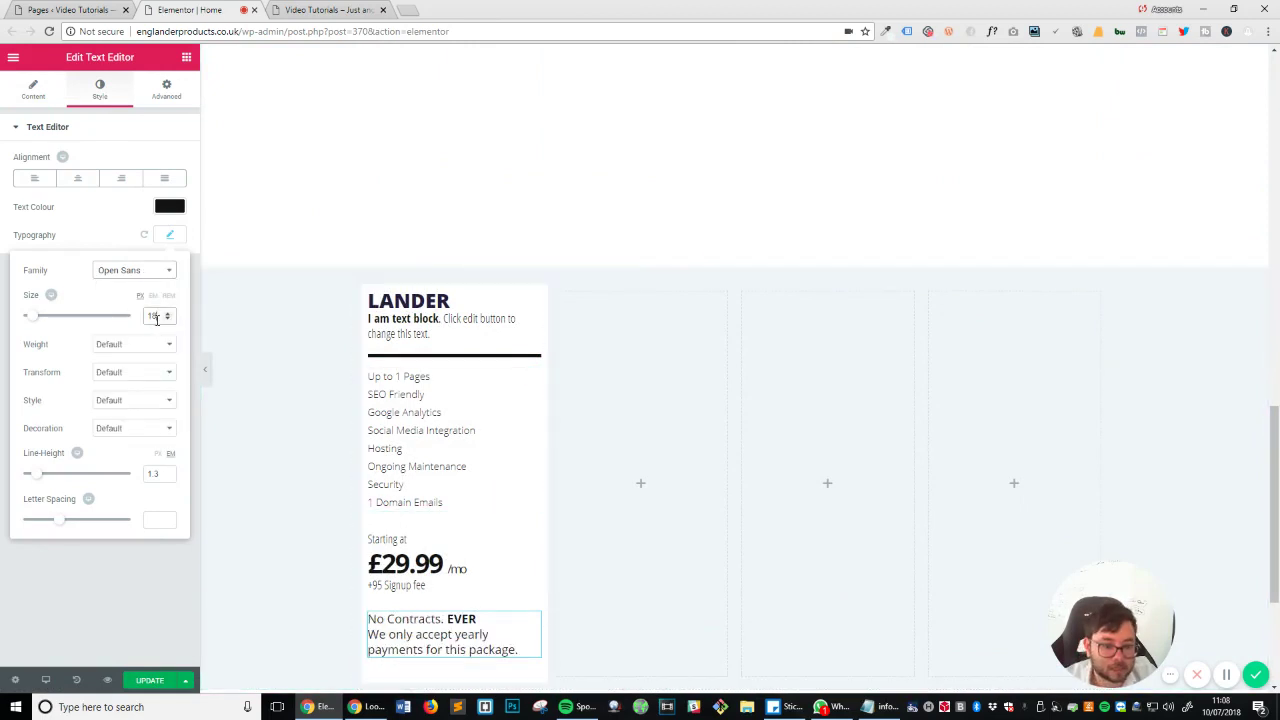
{"action": "scroll", "coordinate": [155, 320], "scroll_direction": "down", "scroll_amount": 4}
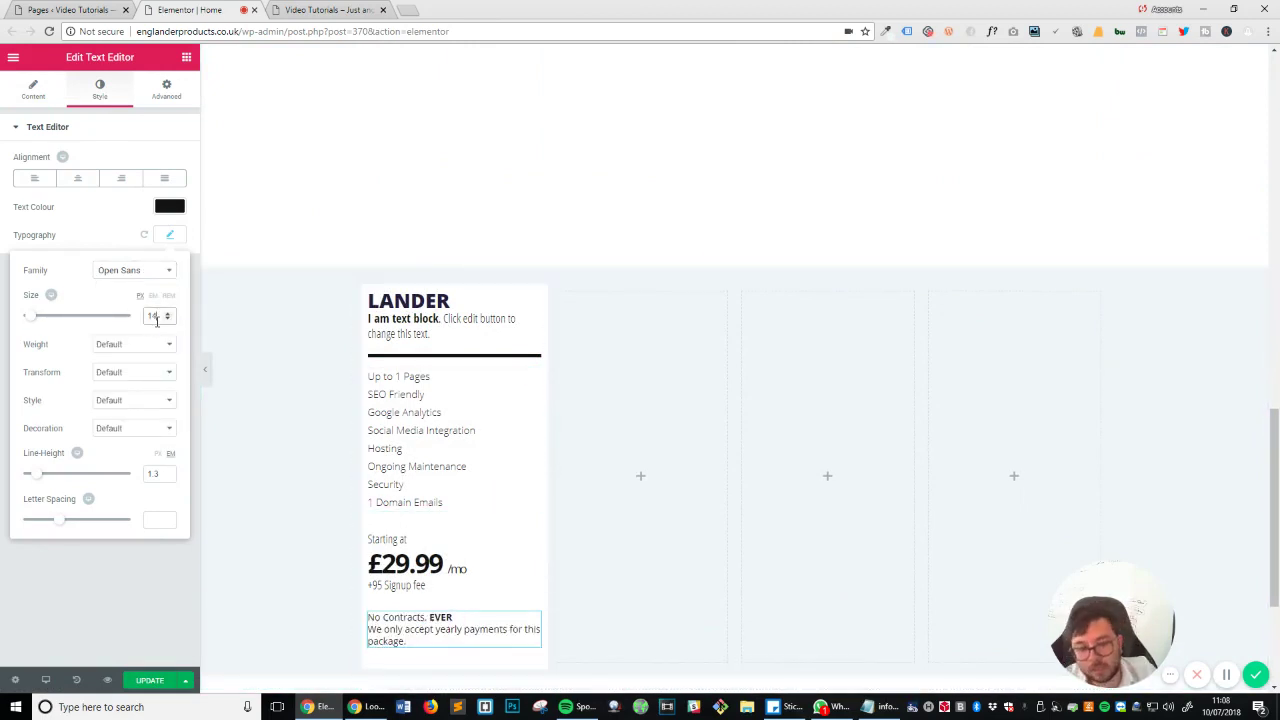
Add a Button widget below the no-contracts text in the Lander column, as in the finished pricing table.
{"action": "scroll", "coordinate": [794, 126], "scroll_direction": "up", "scroll_amount": 3}
{"action": "scroll", "coordinate": [794, 126], "scroll_direction": "down", "scroll_amount": 5}
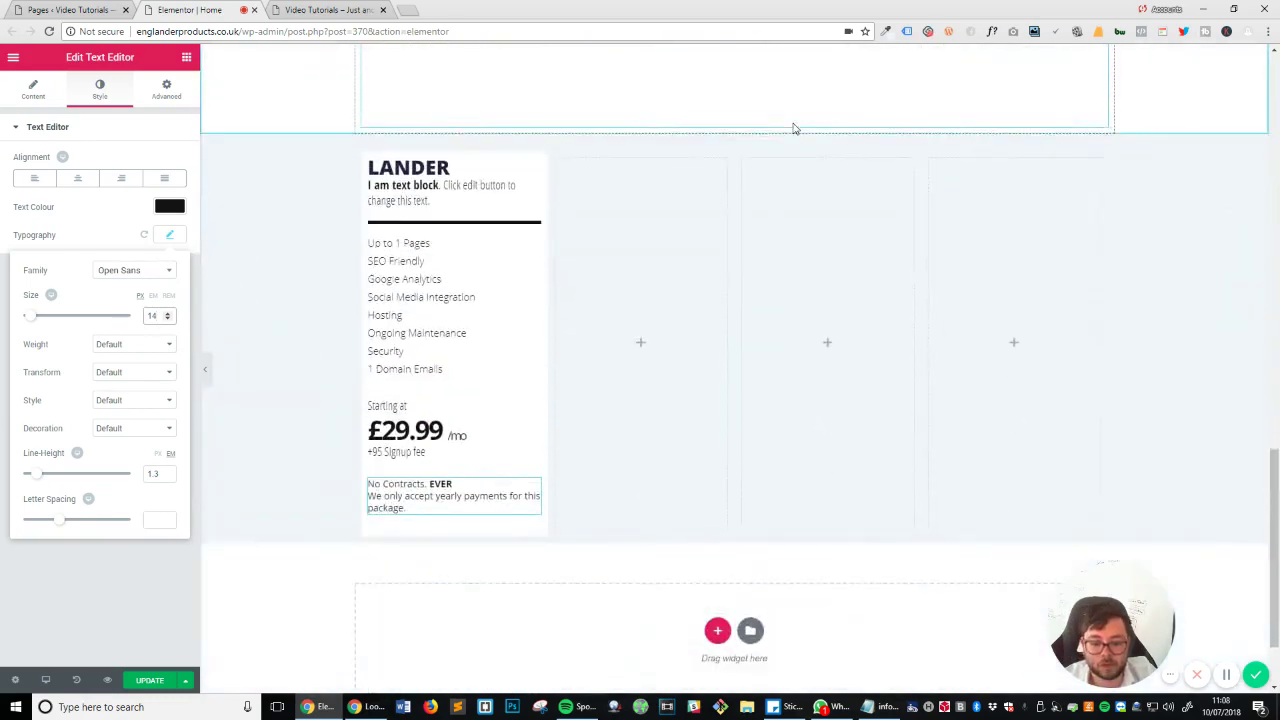
{"action": "scroll", "coordinate": [600, 354], "scroll_direction": "up", "scroll_amount": 5}
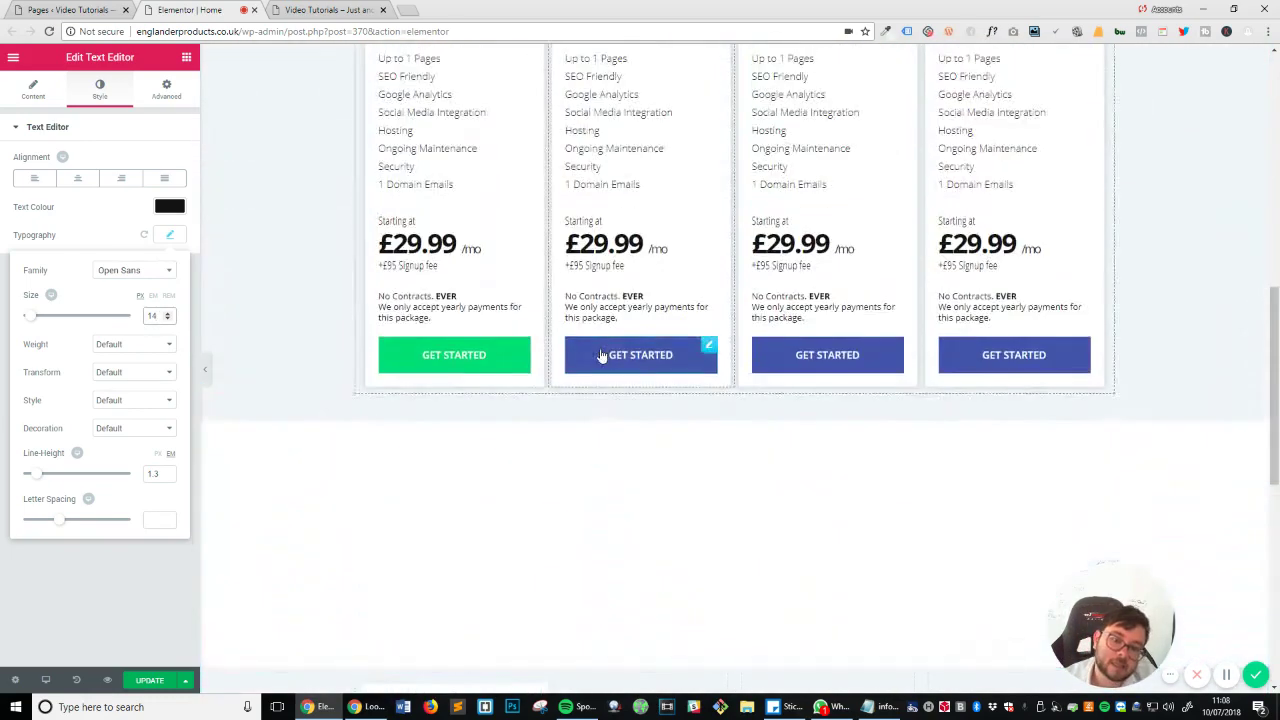
{"action": "scroll", "coordinate": [601, 356], "scroll_direction": "down", "scroll_amount": 3}
{"action": "scroll", "coordinate": [601, 356], "scroll_direction": "up", "scroll_amount": 3}
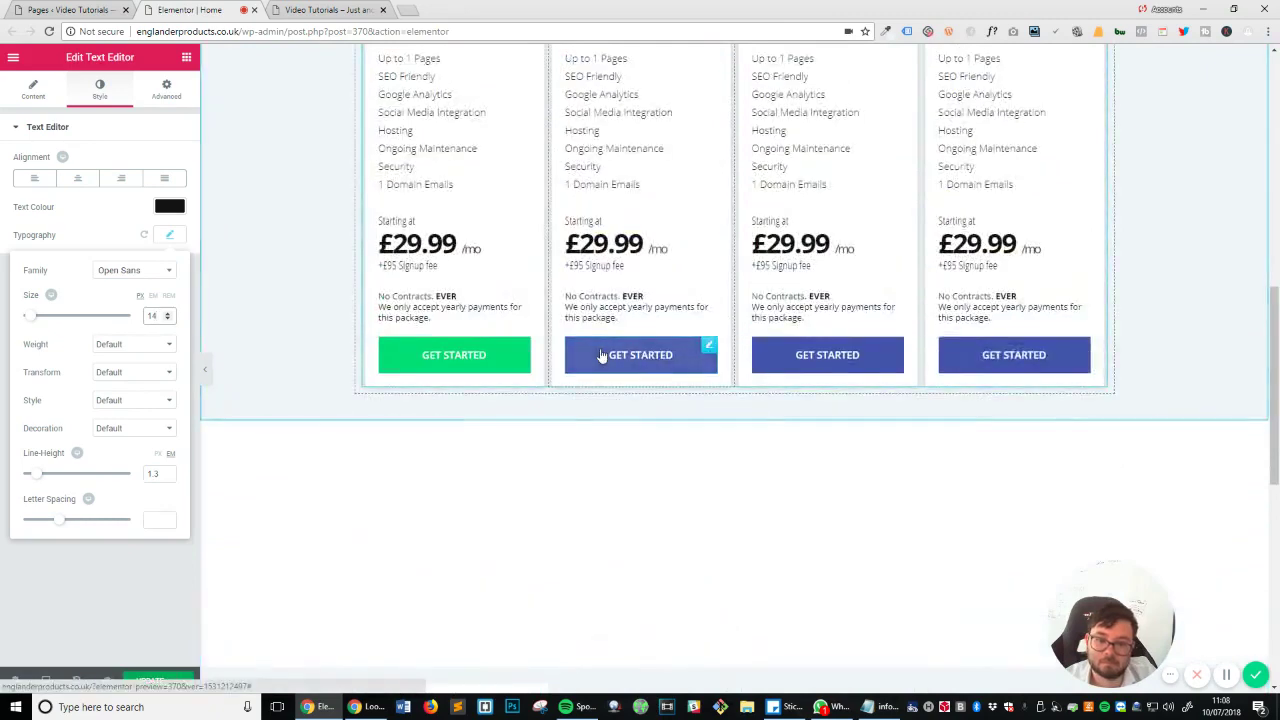
{"action": "scroll", "coordinate": [601, 356], "scroll_direction": "down", "scroll_amount": 5}
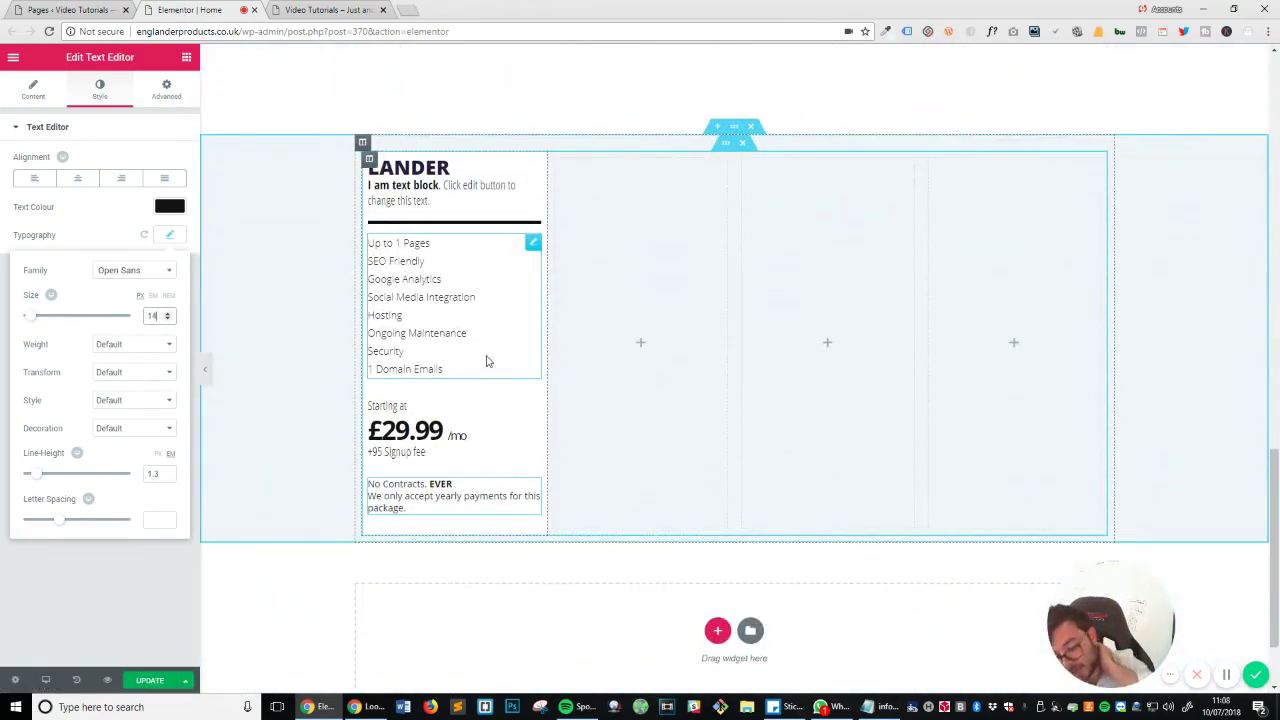
{"action": "left_click", "coordinate": [186, 57]}
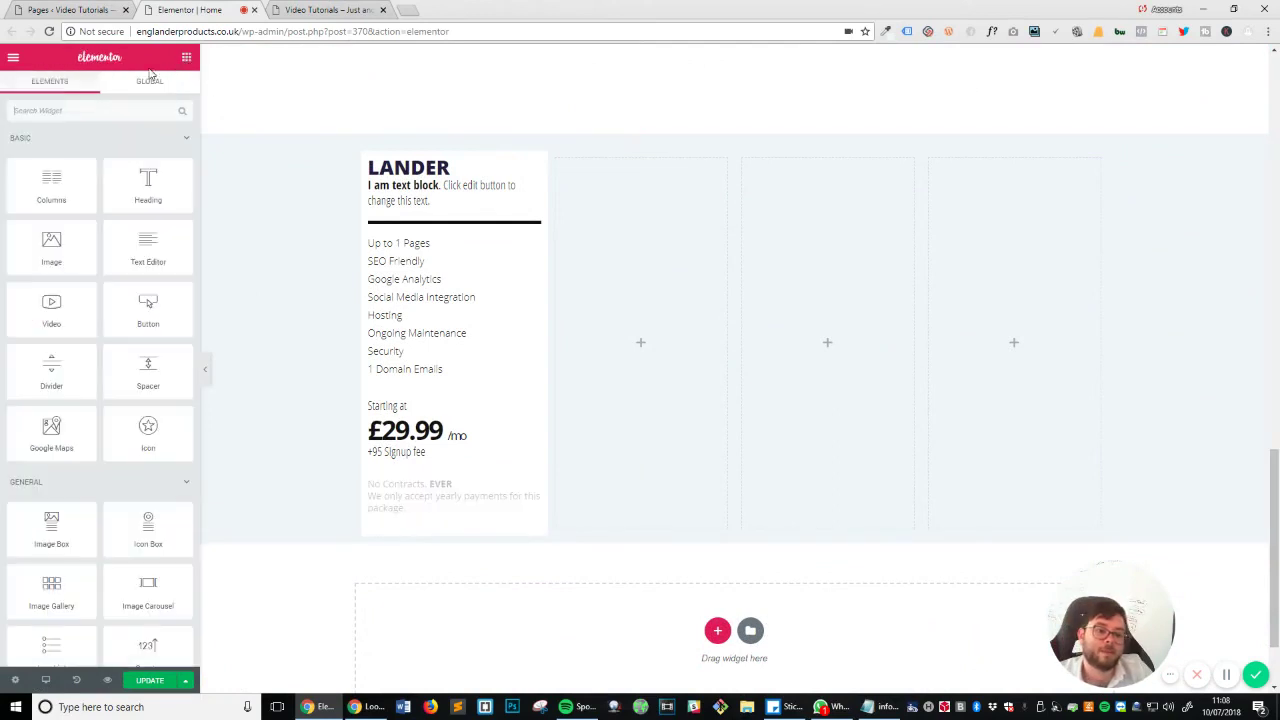
{"action": "type", "text": "but"}
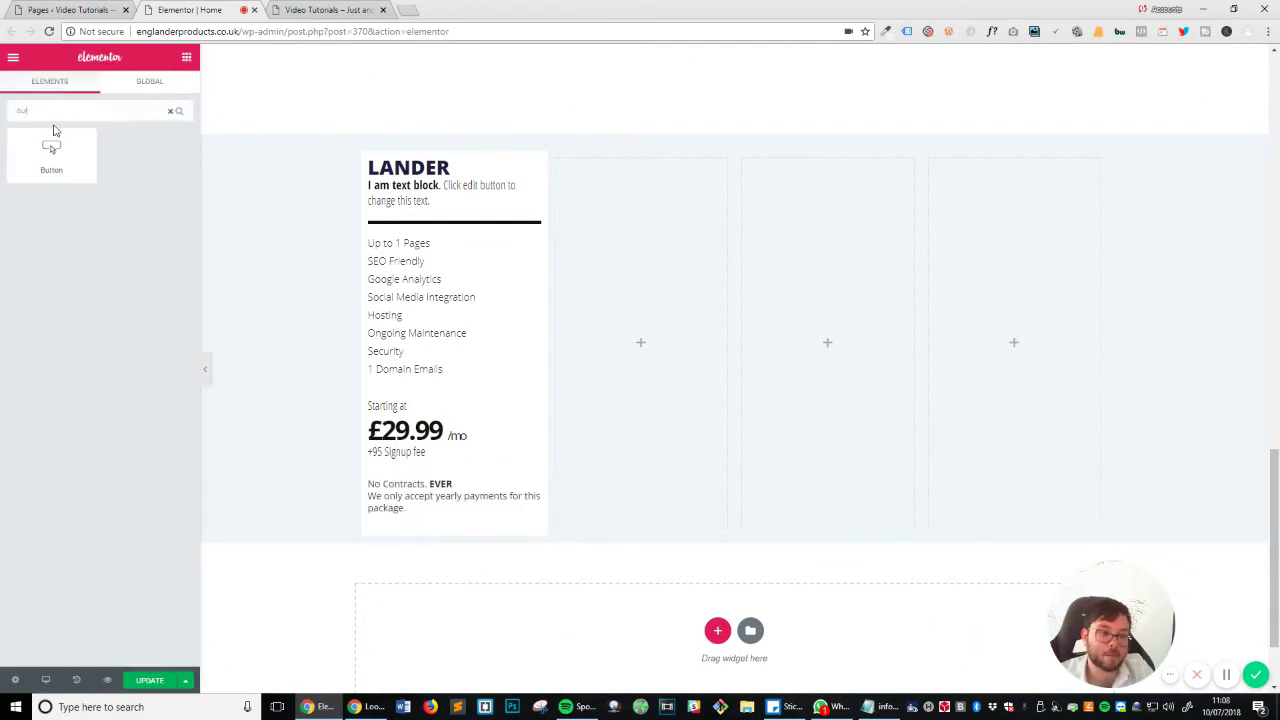
{"action": "left_click_drag", "start_coordinate": [72, 139], "coordinate": [404, 525]}
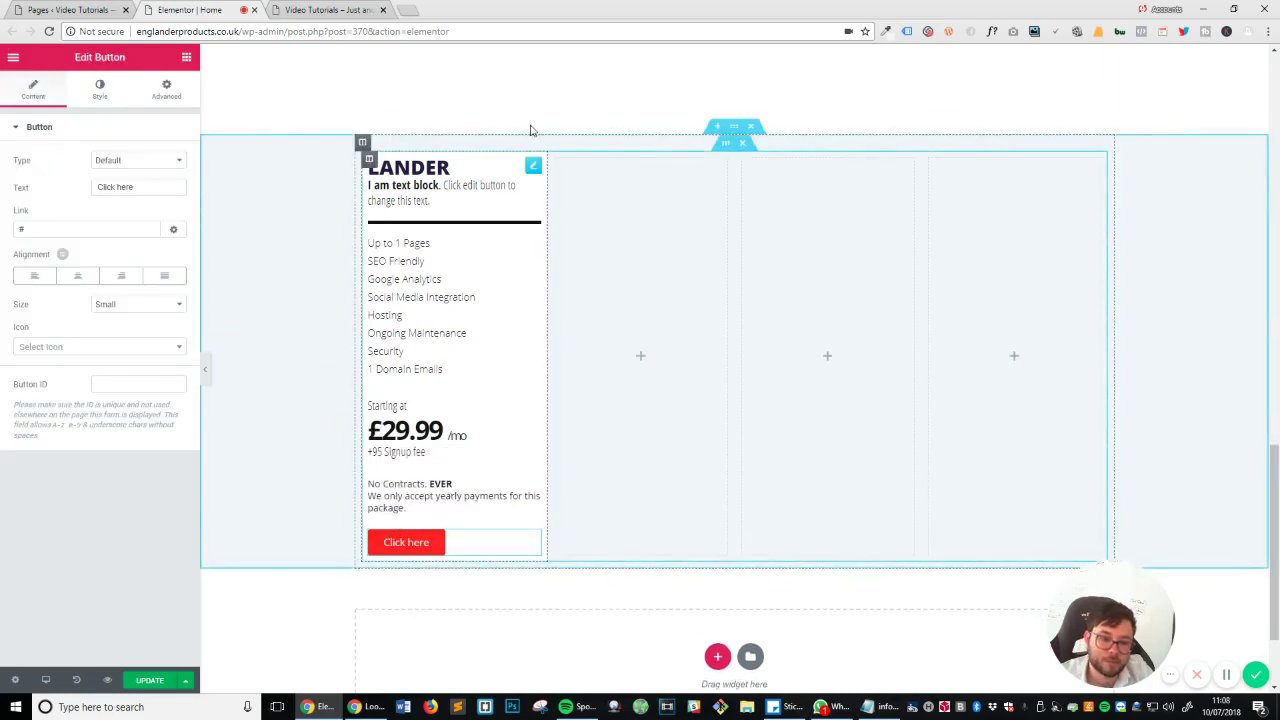
Copy the hex code of the LANDER heading's text colour.
{"action": "left_click", "coordinate": [435, 168]}
{"action": "left_click", "coordinate": [100, 90]}
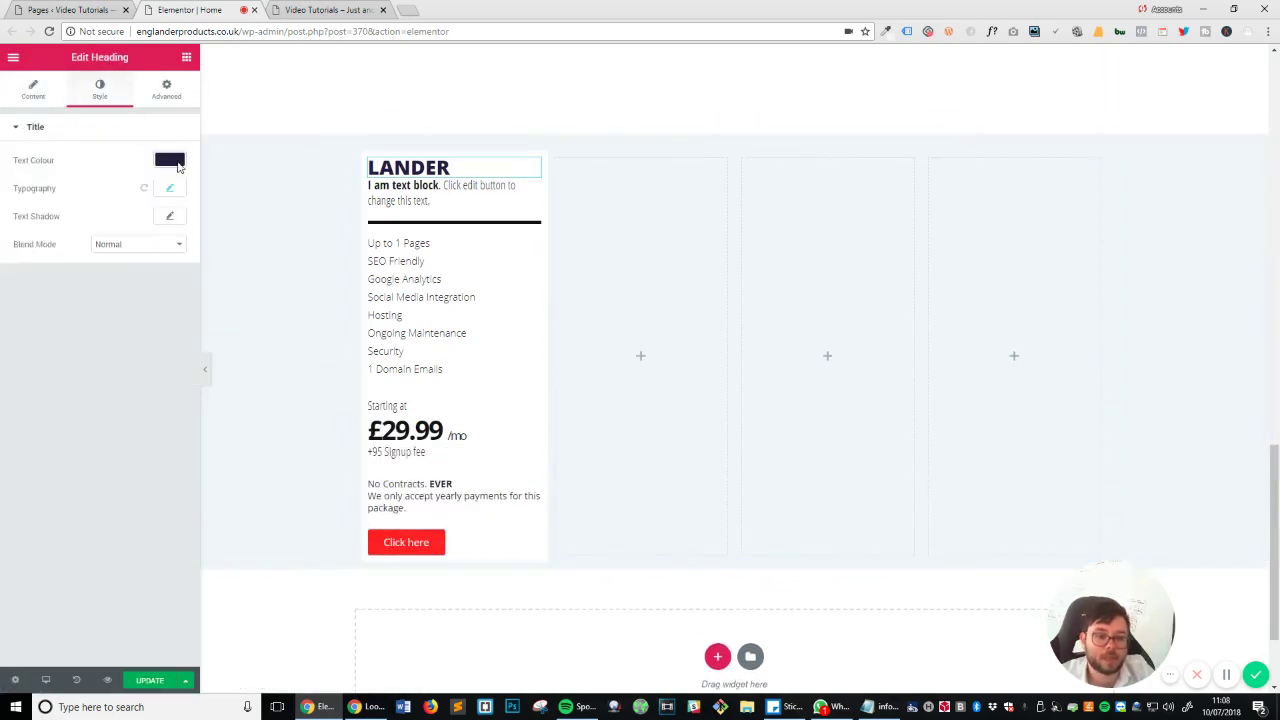
{"action": "left_click", "coordinate": [170, 161]}
{"action": "double_click", "coordinate": [66, 163]}
{"action": "left_click", "coordinate": [104, 449]}
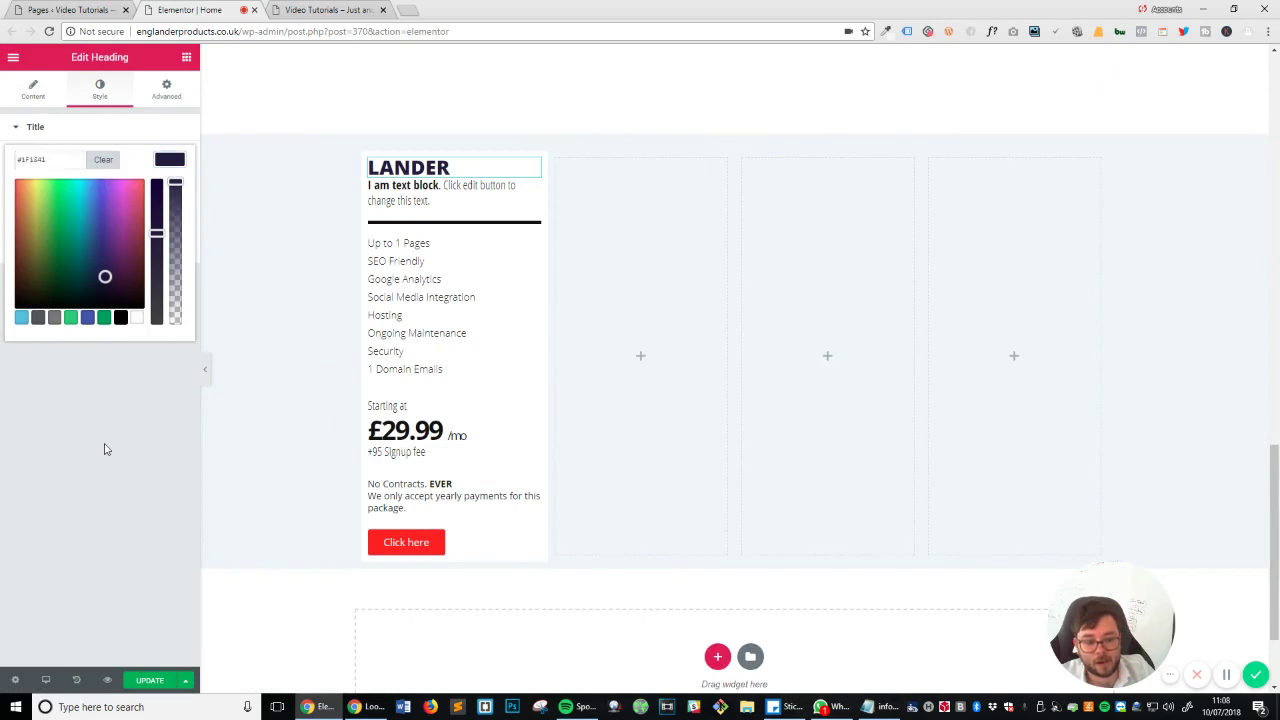
Set the Lander column button's background colour to the hex code copied from the LANDER heading.
{"action": "left_click", "coordinate": [389, 544]}
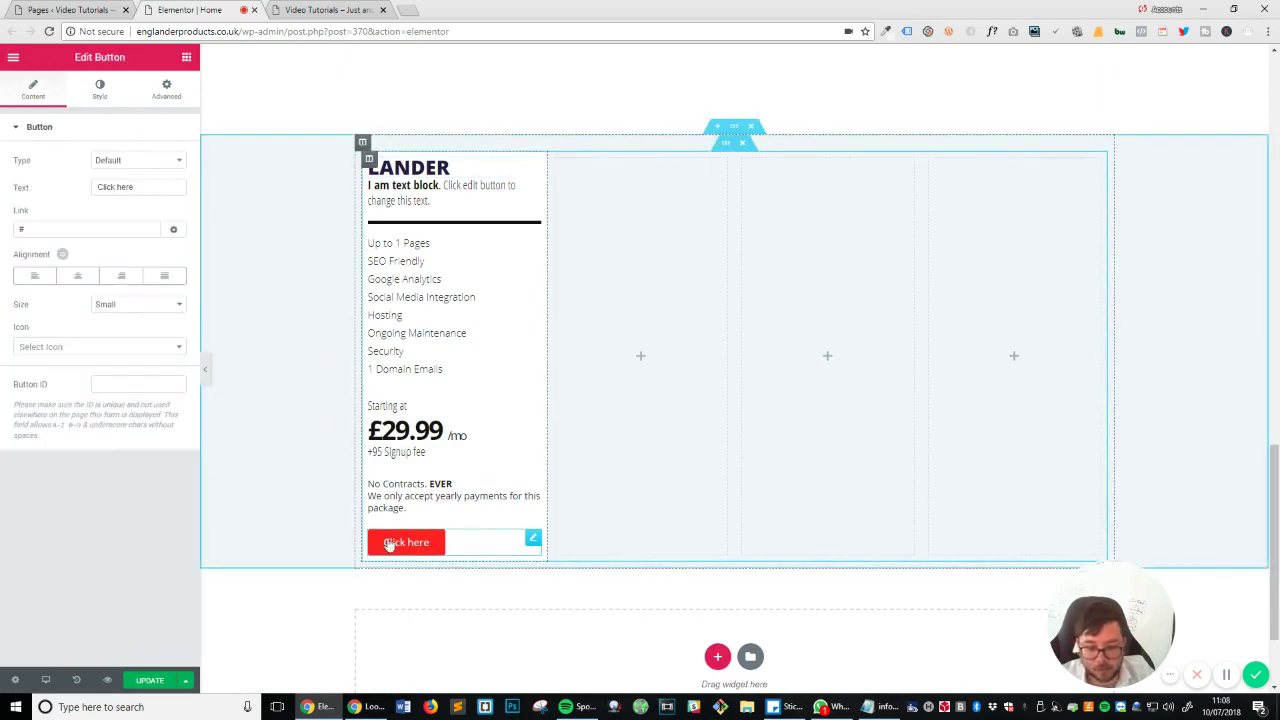
{"action": "left_click", "coordinate": [103, 88]}
{"action": "left_click", "coordinate": [170, 250]}
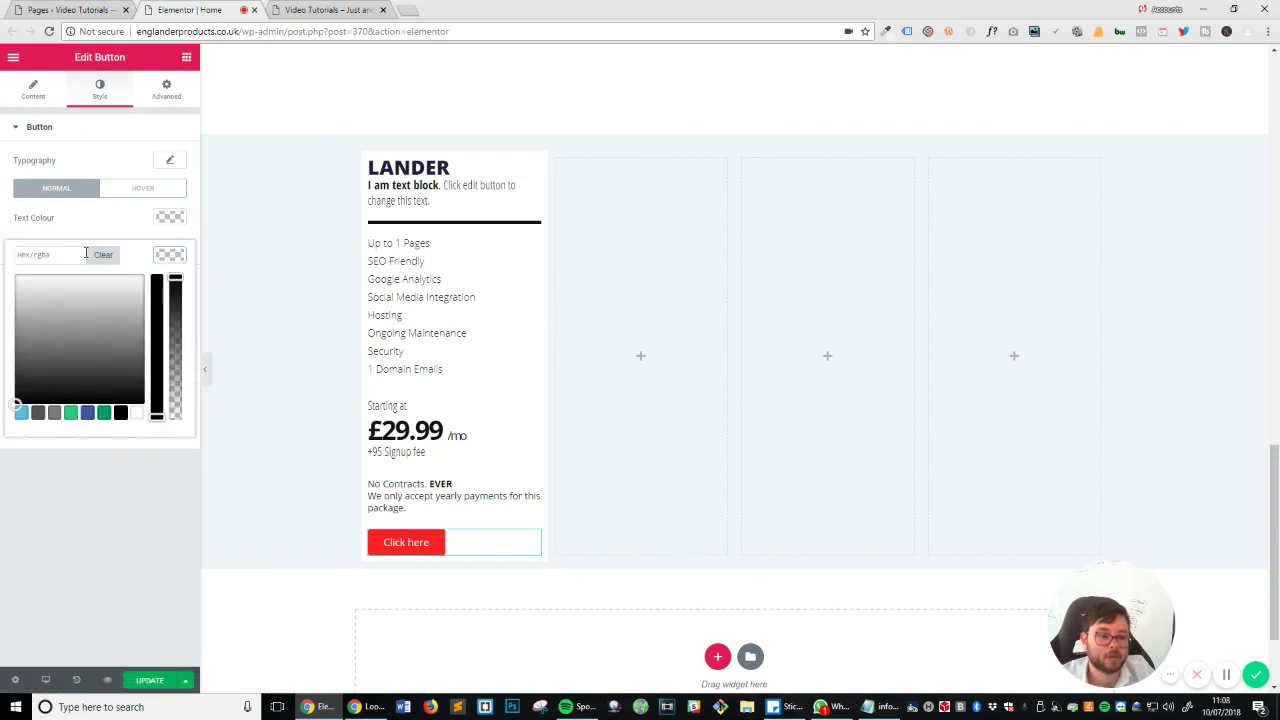
{"action": "left_click", "coordinate": [90, 516]}
Set the button's typography to the Open Sans font family at size 16 px.
{"action": "left_click", "coordinate": [169, 160]}
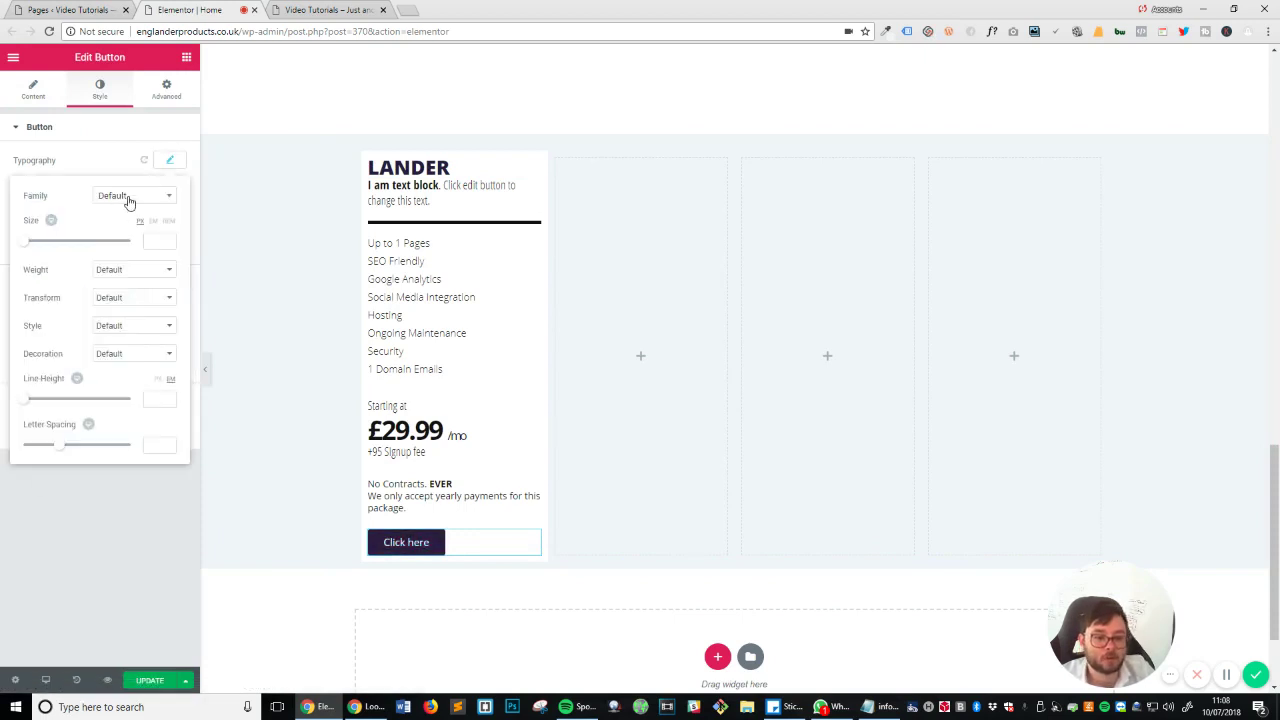
{"action": "left_click", "coordinate": [129, 198]}
{"action": "type", "text": "open"}
{"action": "key", "text": "Return"}
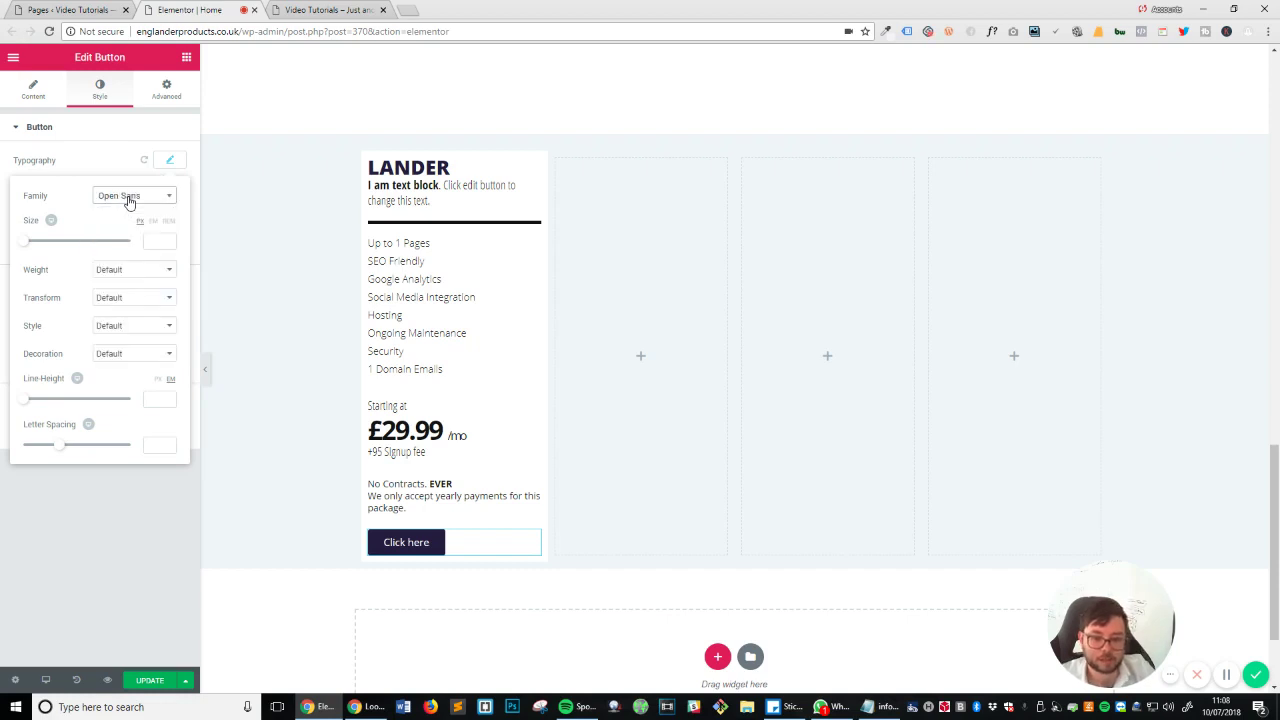
{"action": "left_click", "coordinate": [157, 243]}
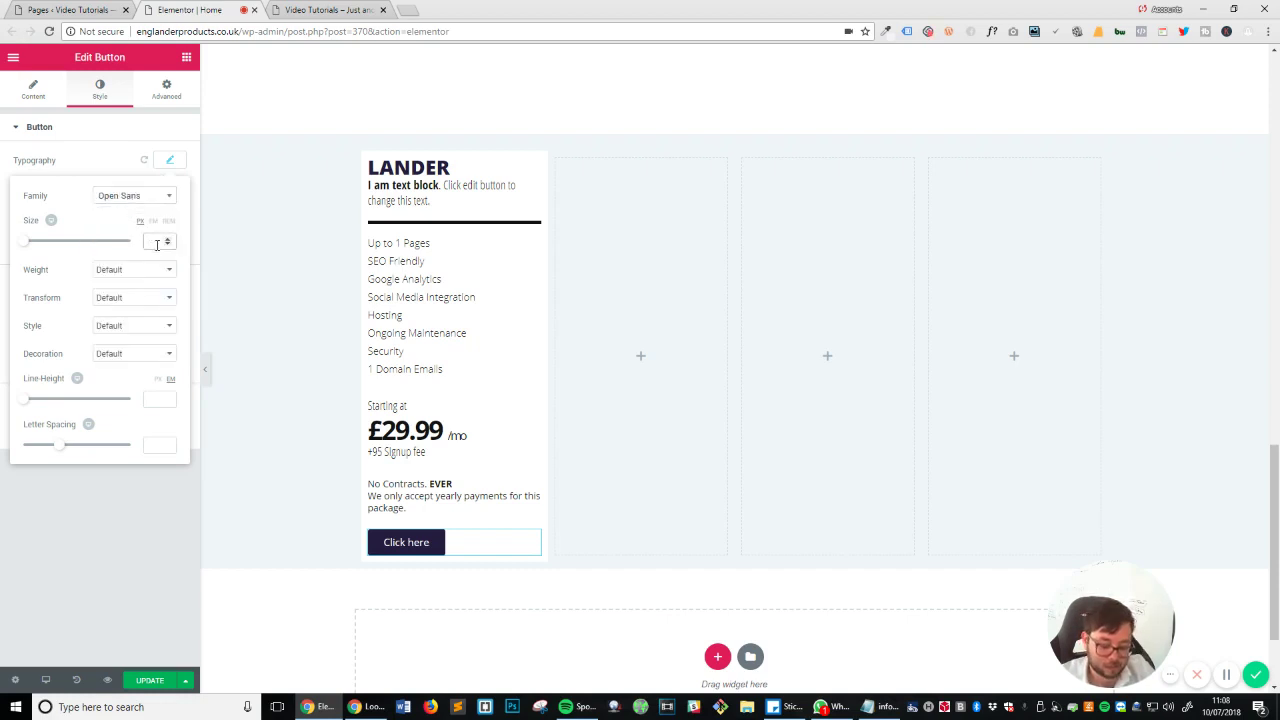
{"action": "type", "text": "16"}
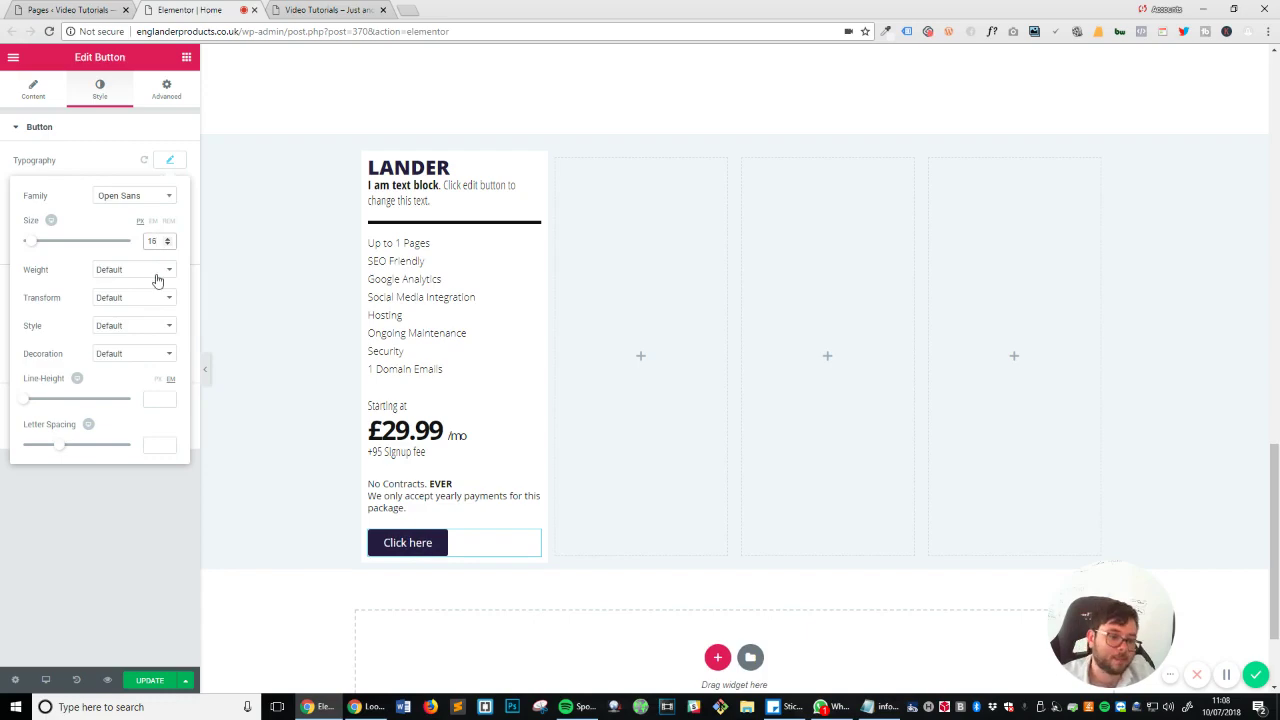
Set the button text's weight to 600 and its transform to Uppercase, following the finished pricing table.
{"action": "left_click", "coordinate": [157, 270]}
{"action": "left_click", "coordinate": [157, 270]}
{"action": "scroll", "coordinate": [492, 305], "scroll_direction": "up", "scroll_amount": 5}
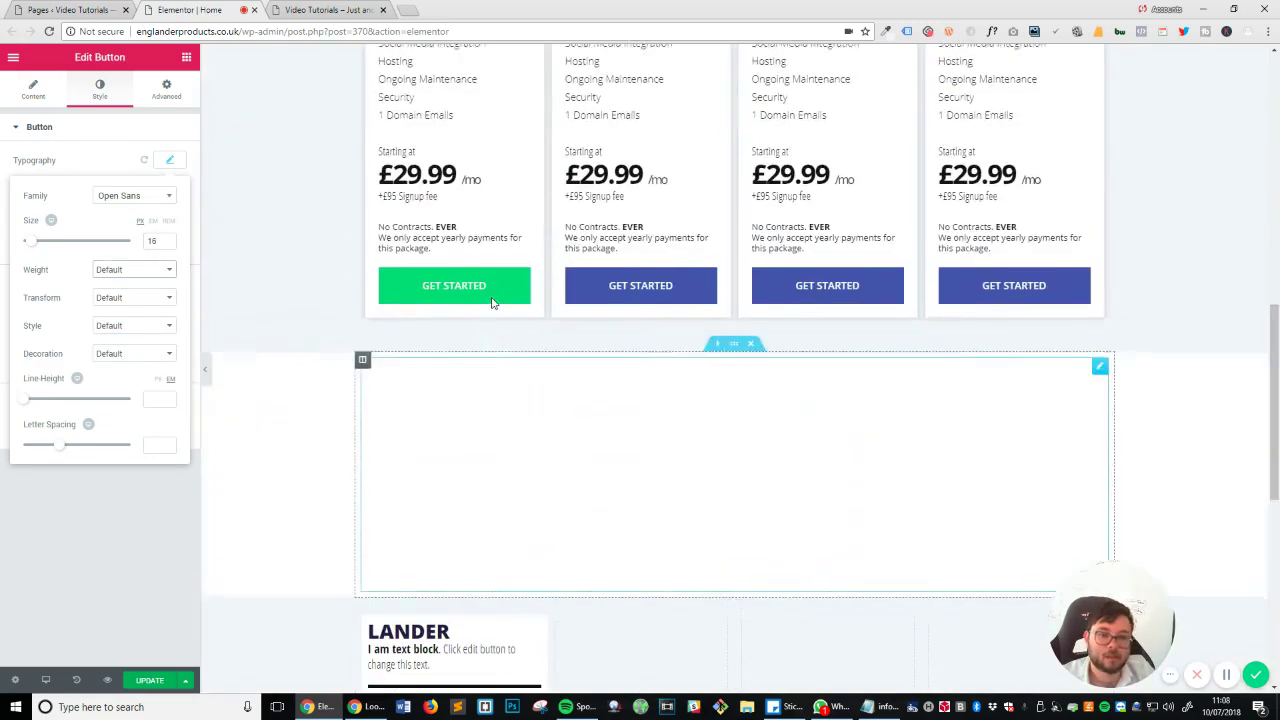
{"action": "scroll", "coordinate": [492, 305], "scroll_direction": "down", "scroll_amount": 5}
{"action": "left_click", "coordinate": [130, 272]}
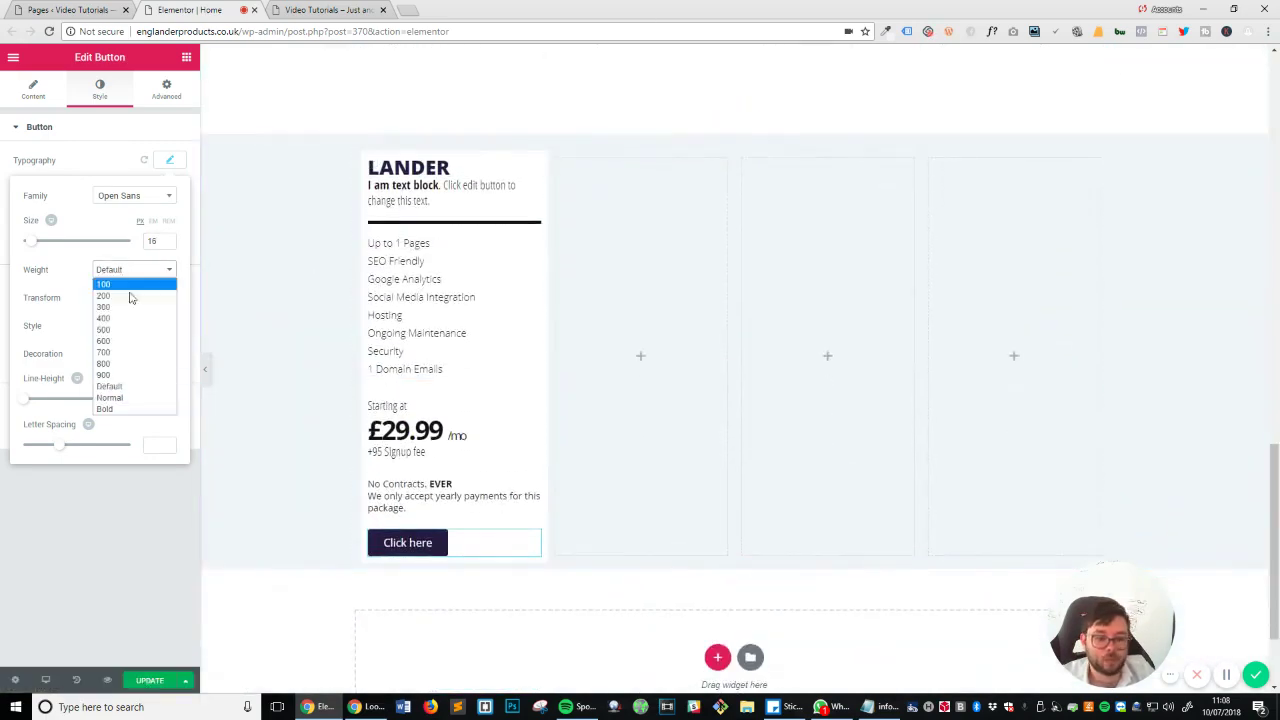
{"action": "left_click", "coordinate": [127, 342]}
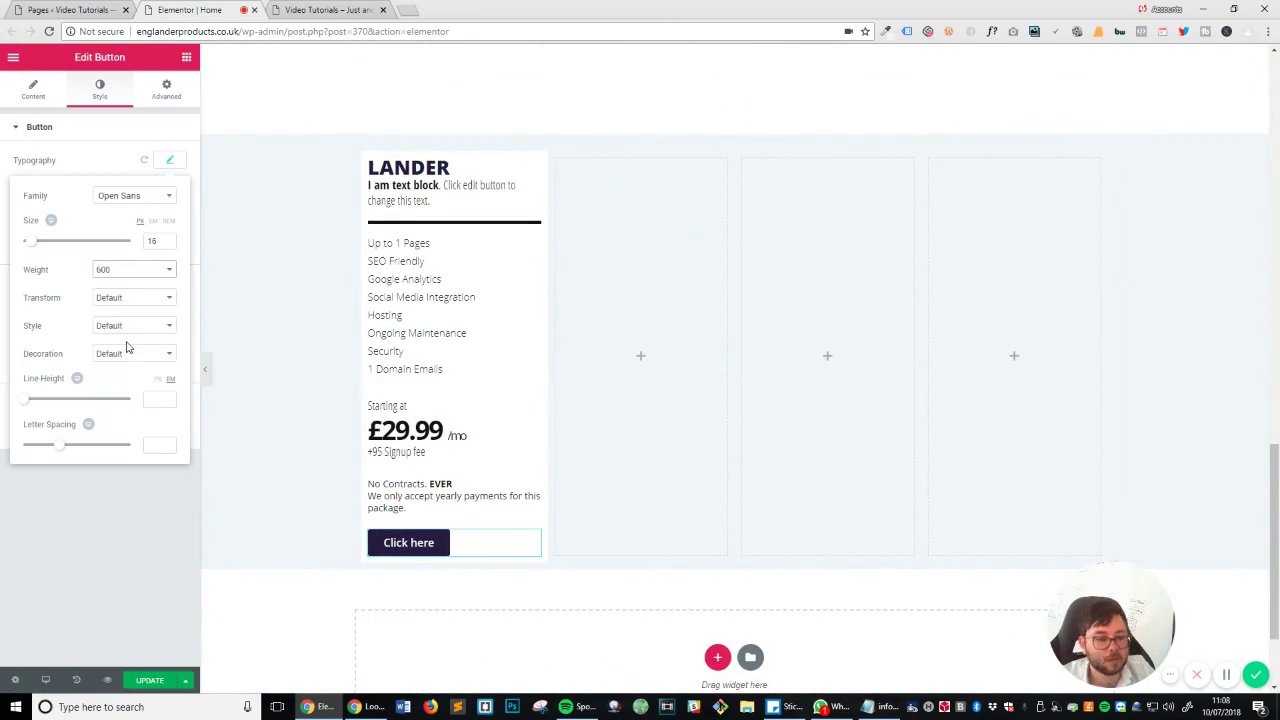
{"action": "left_click", "coordinate": [139, 307]}
{"action": "left_click", "coordinate": [138, 323]}
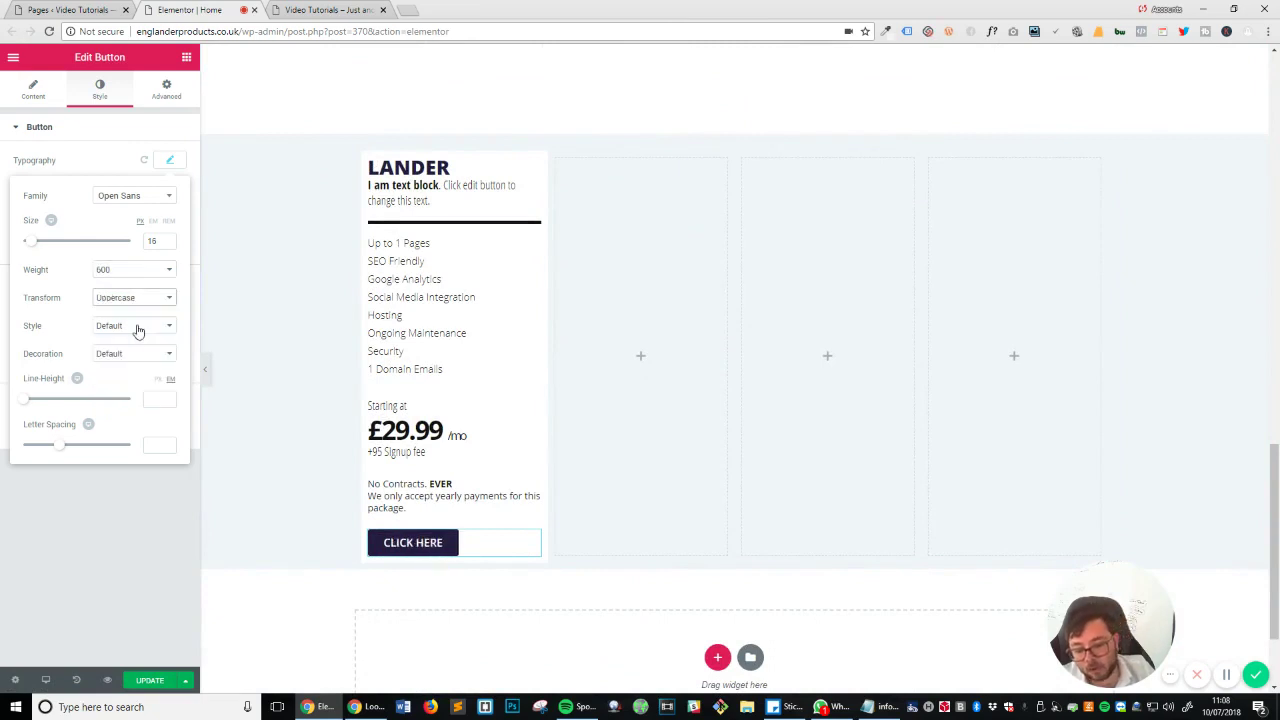
{"action": "left_click", "coordinate": [118, 563]}
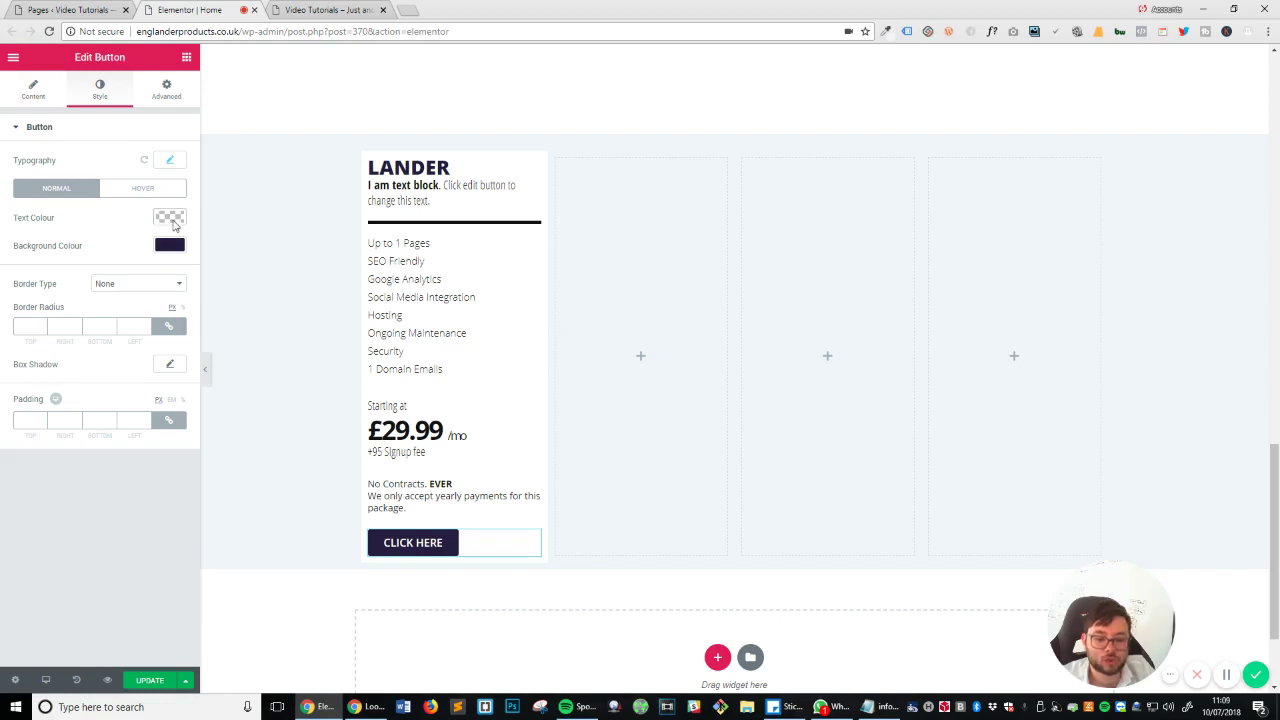
Set the button's padding to 20 at the top and bottom and, with the sides unlinked, 50 at the right and left.
{"action": "left_click", "coordinate": [26, 419]}
{"action": "type", "text": "10"}
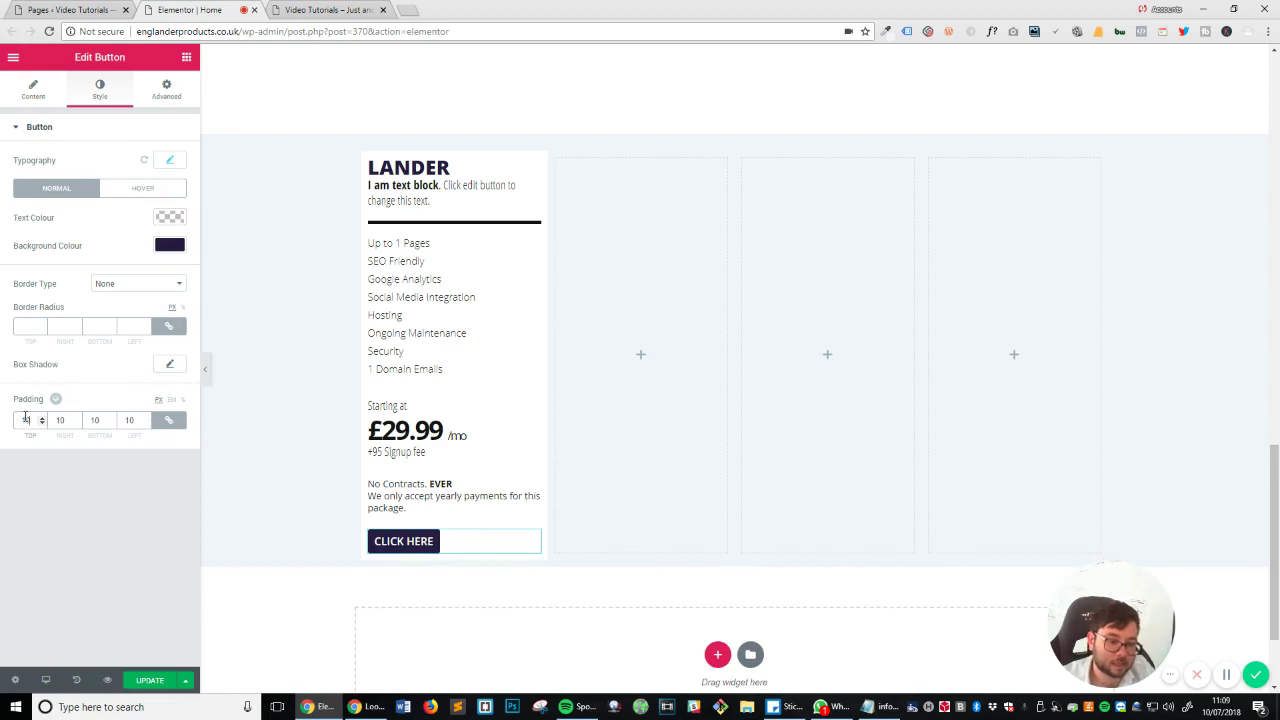
{"action": "type", "text": "20"}
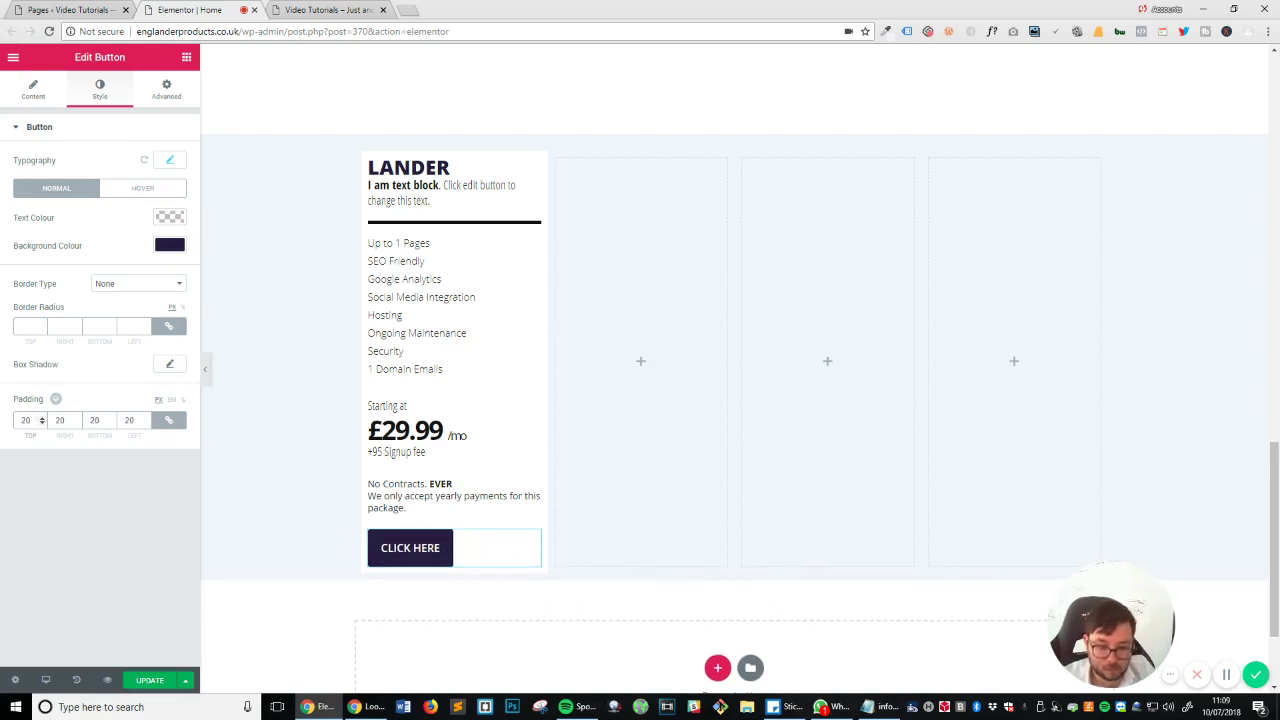
{"action": "left_click", "coordinate": [169, 420]}
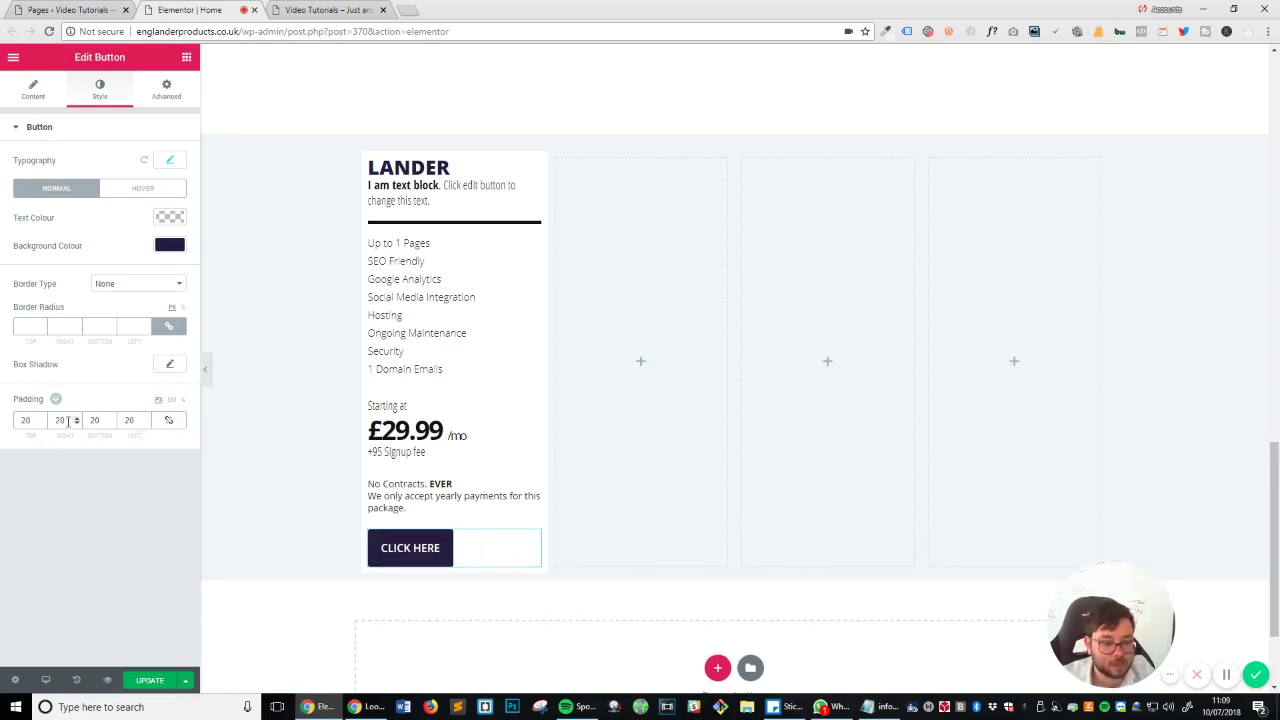
{"action": "double_click", "coordinate": [67, 421]}
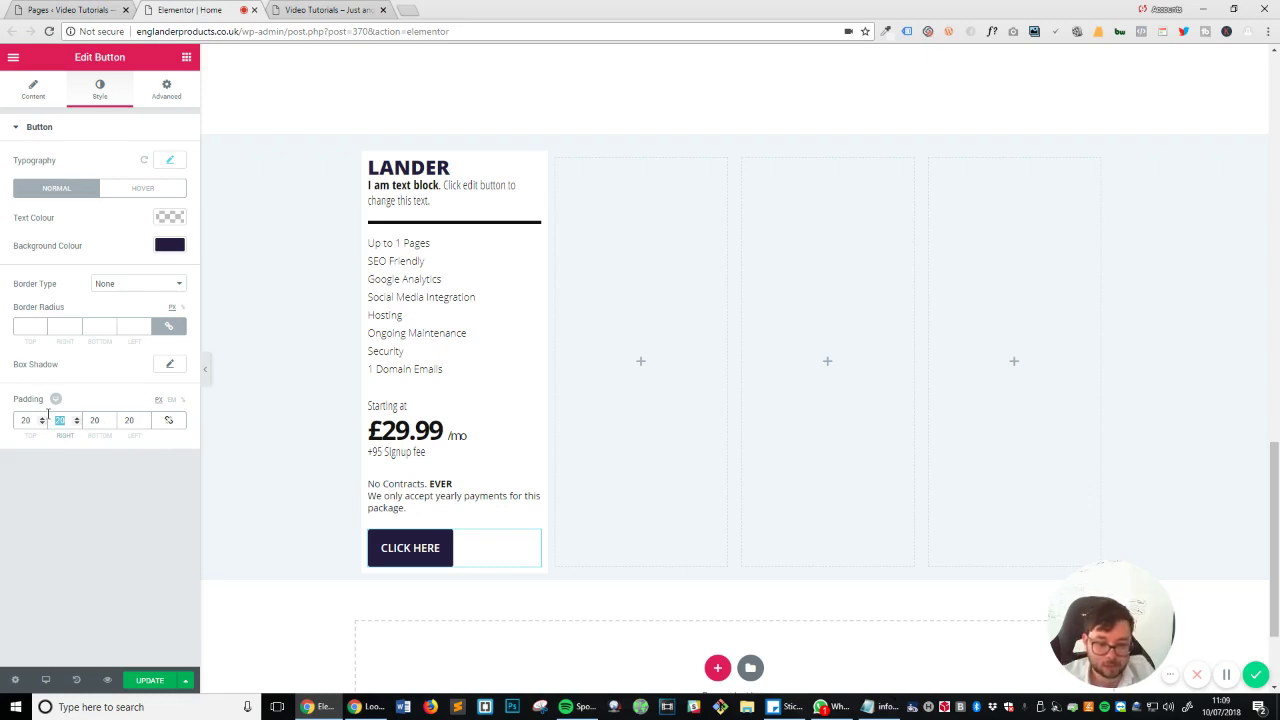
{"action": "type", "text": "50"}
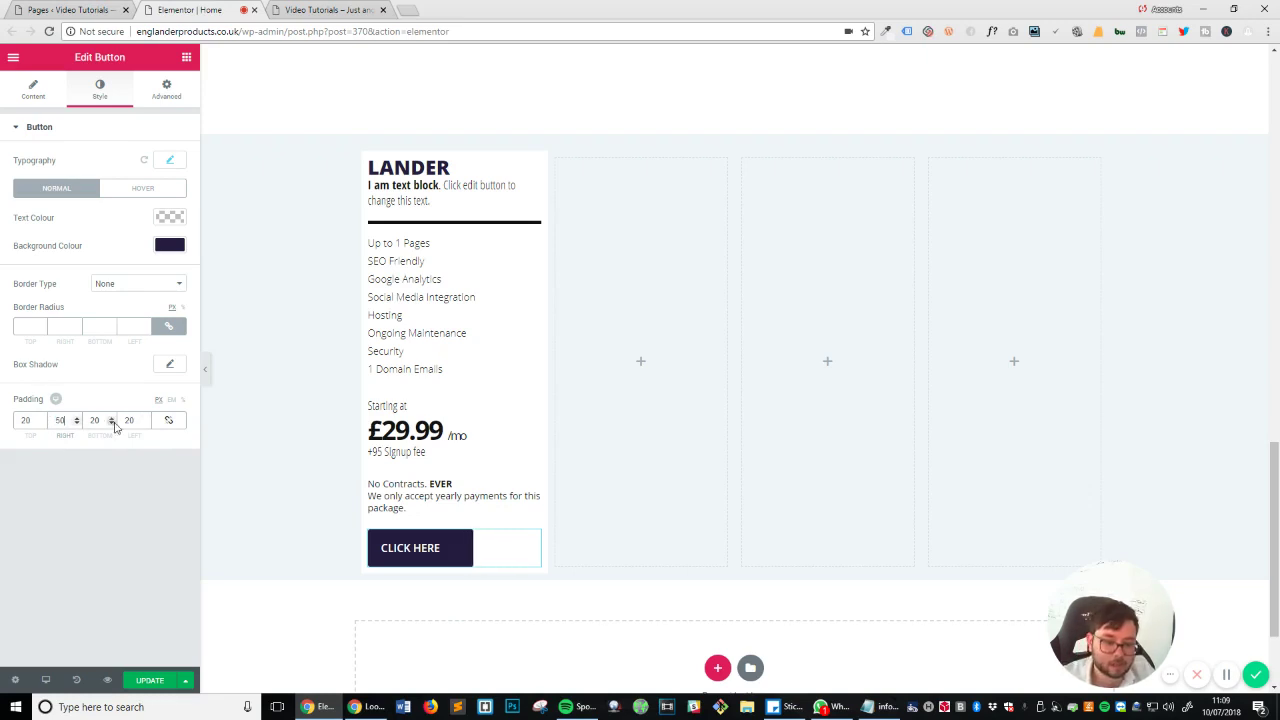
{"action": "double_click", "coordinate": [129, 421]}
{"action": "type", "text": "50"}
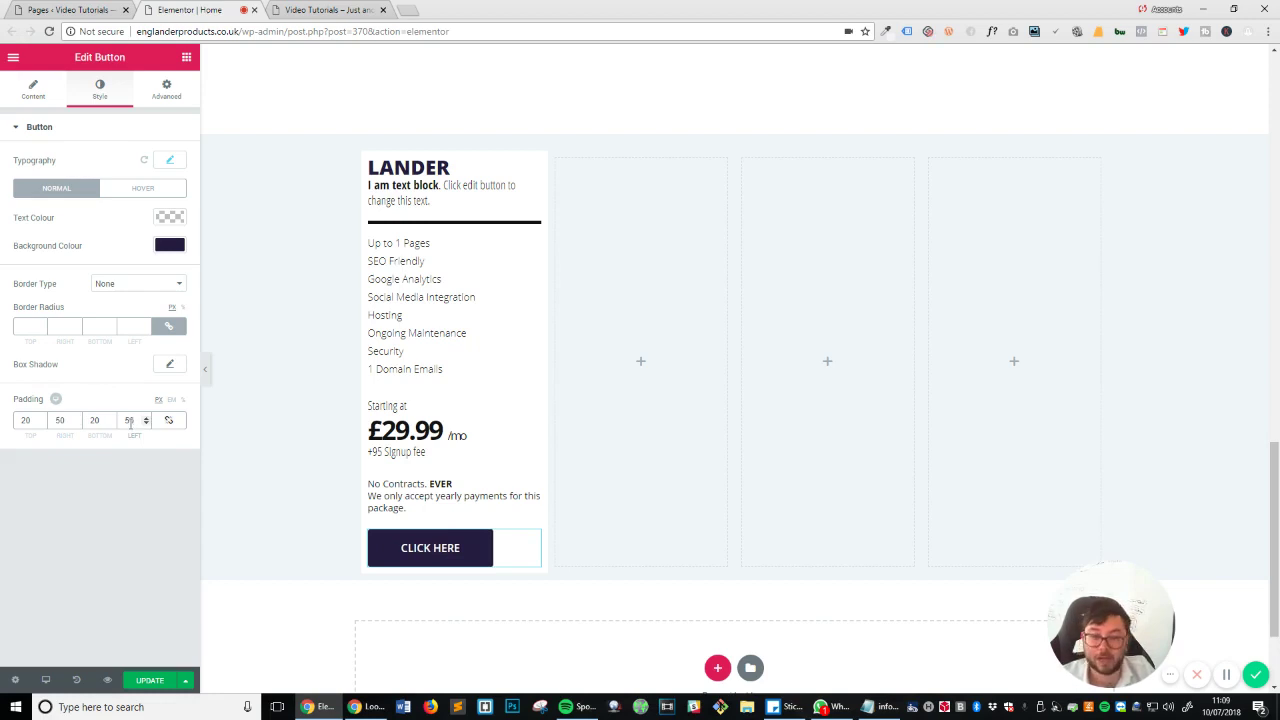
Set the button's alignment to justified and change its text to "GET STARTED".
{"action": "left_click", "coordinate": [45, 93]}
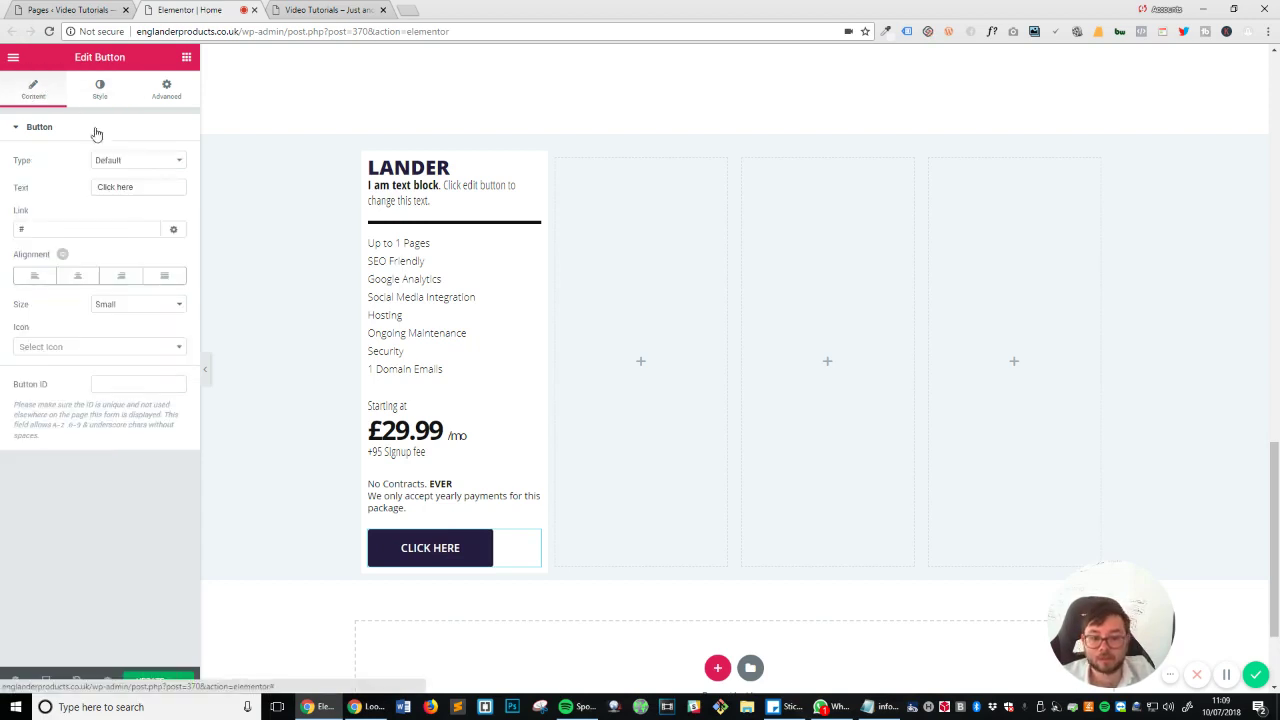
{"action": "left_click", "coordinate": [164, 278]}
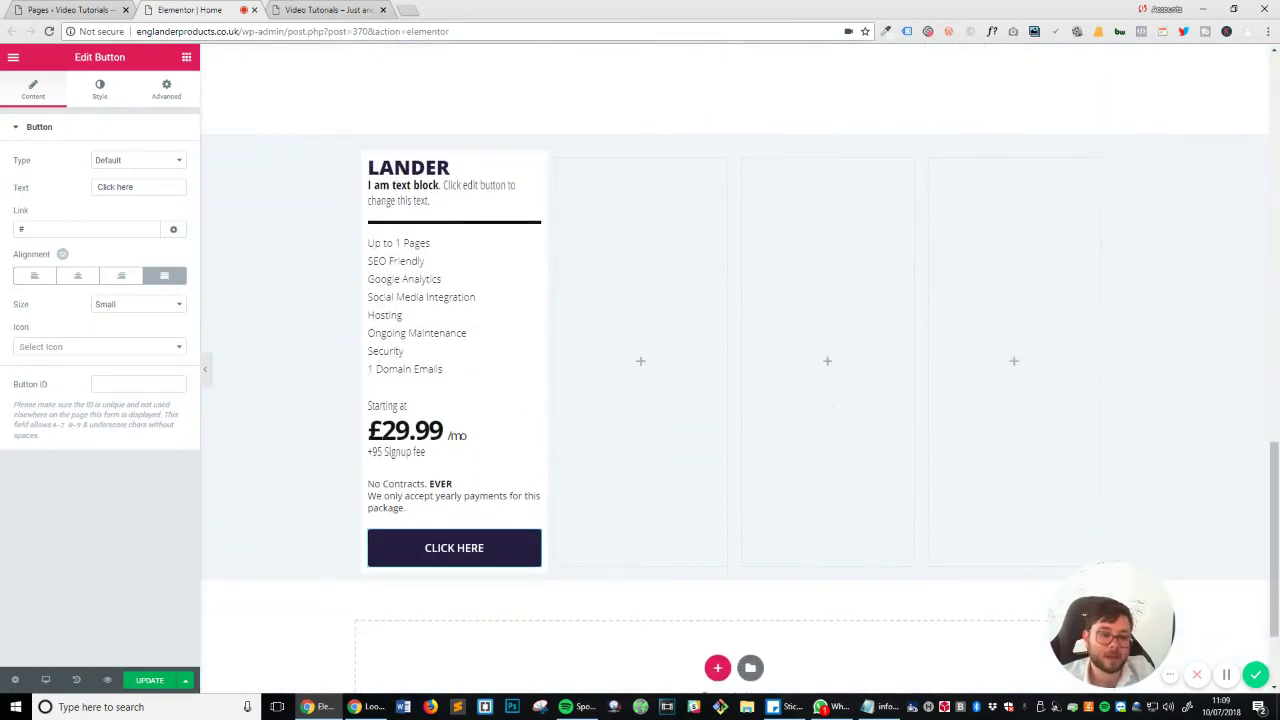
{"action": "left_click", "coordinate": [130, 186]}
{"action": "key", "text": "ctrl+a"}
{"action": "type", "text": "GET"}
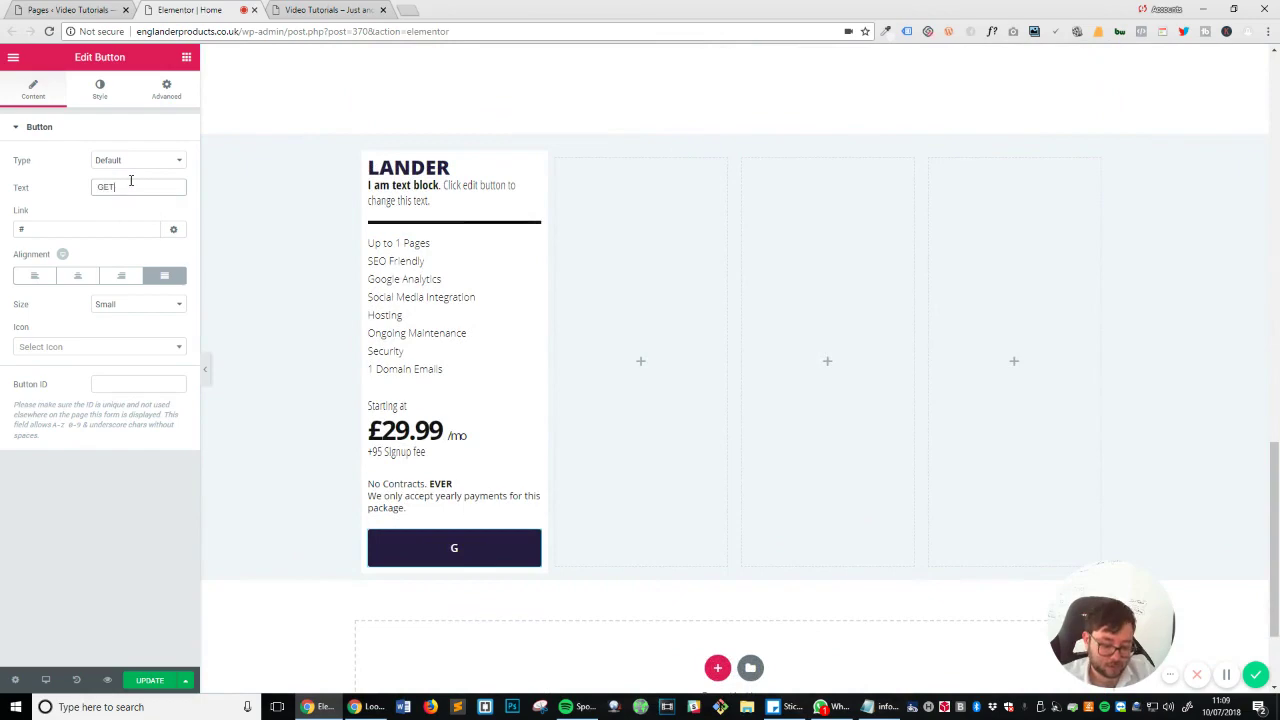
{"action": "type", "text": " STARTED"}
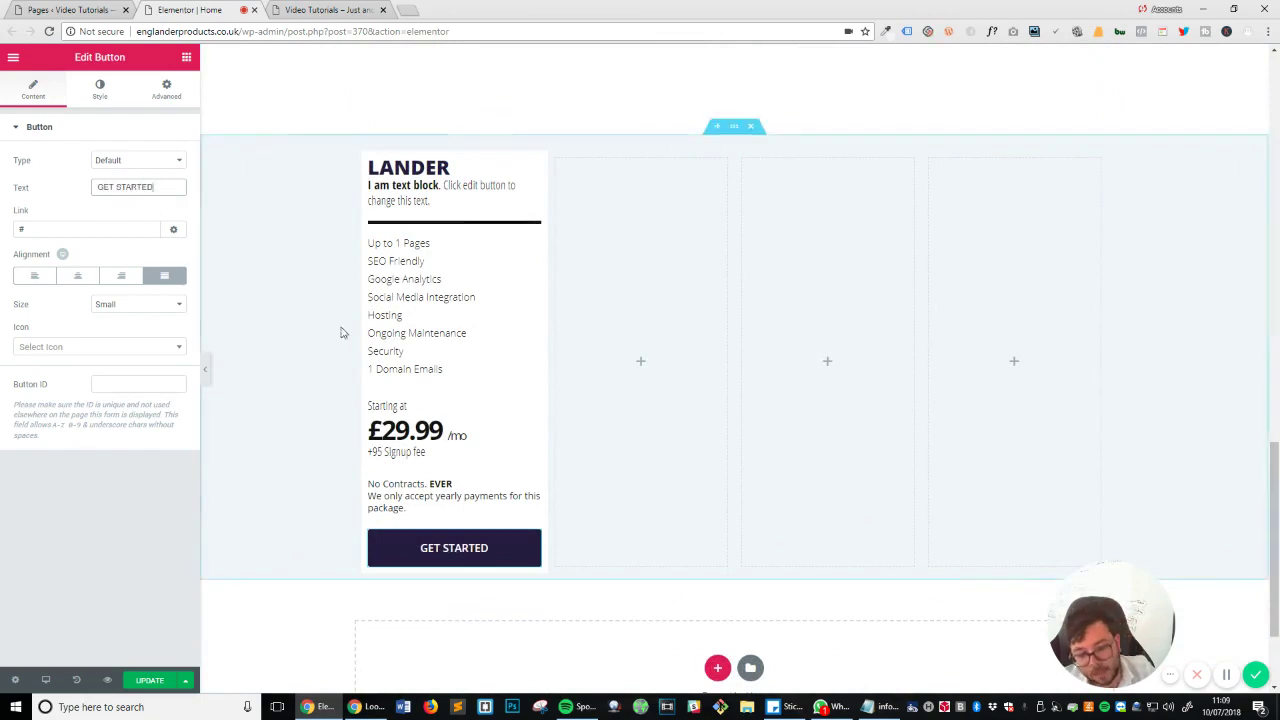
Square off the GET STARTED button's corners by setting its border radius to 0 on all sides.
{"action": "scroll", "coordinate": [443, 480], "scroll_direction": "up", "scroll_amount": 5}
{"action": "scroll", "coordinate": [445, 484], "scroll_direction": "down", "scroll_amount": 7}
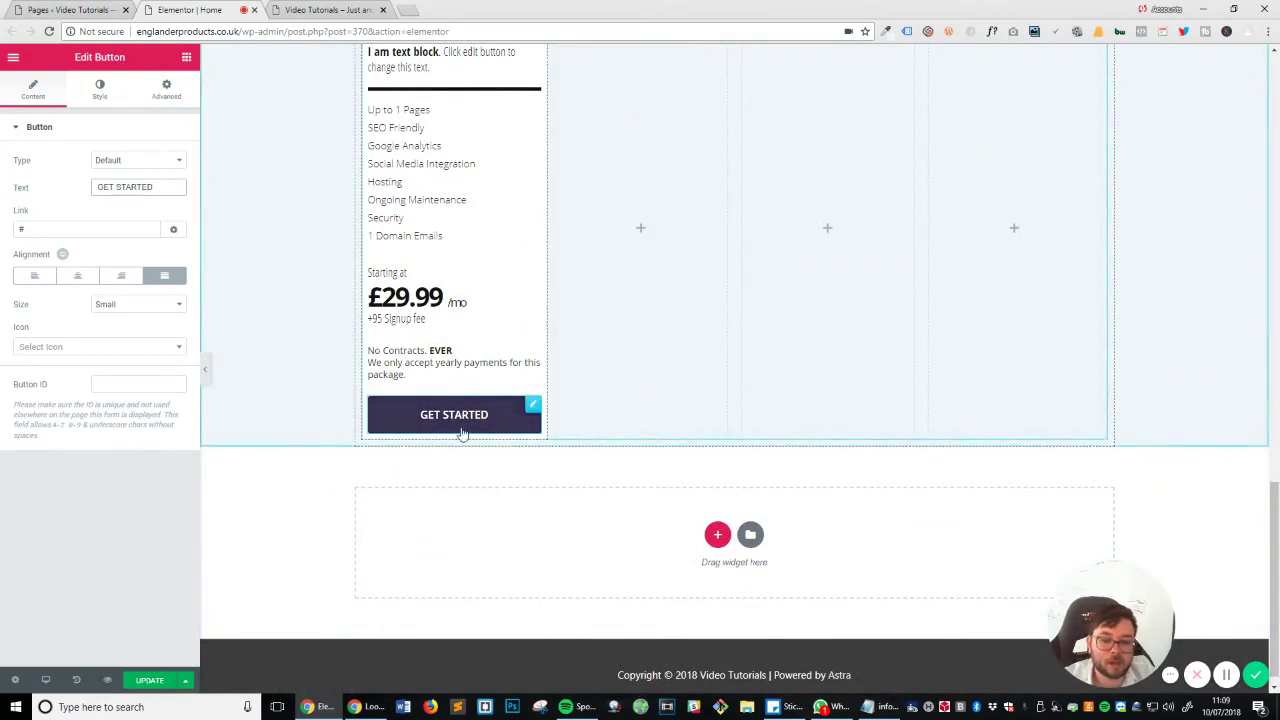
{"action": "left_click", "coordinate": [100, 92]}
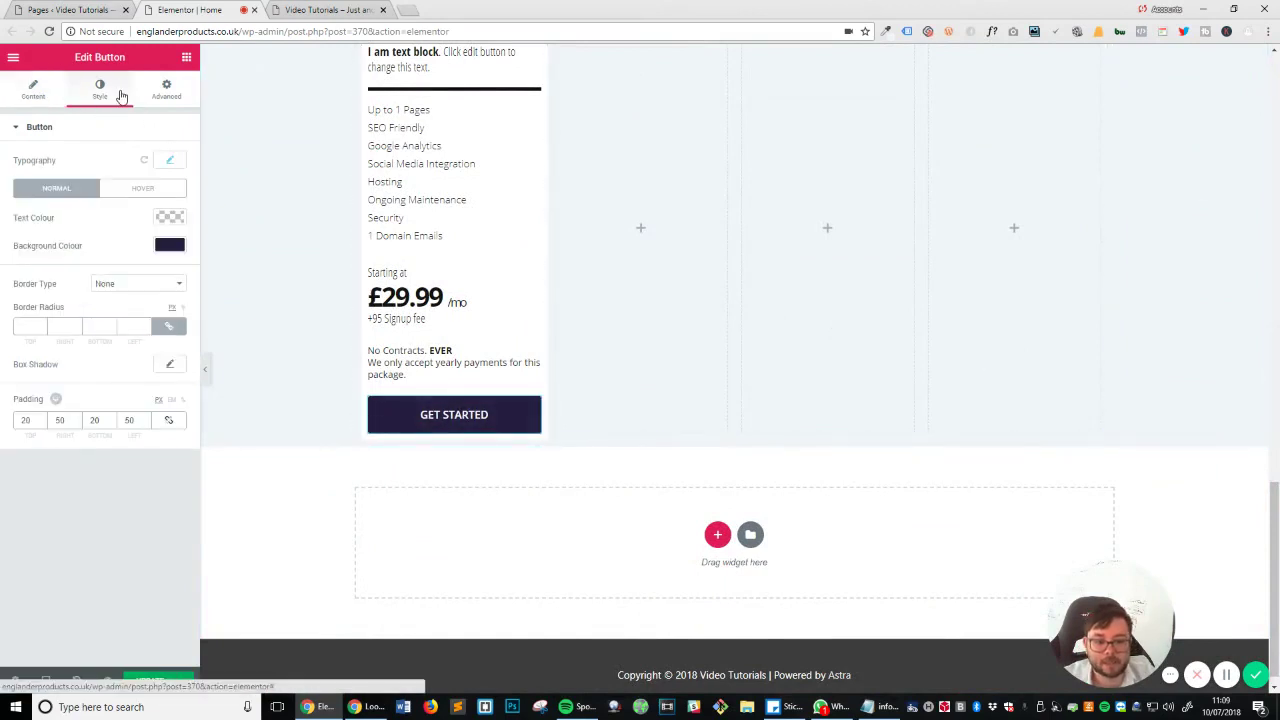
{"action": "left_click", "coordinate": [176, 333]}
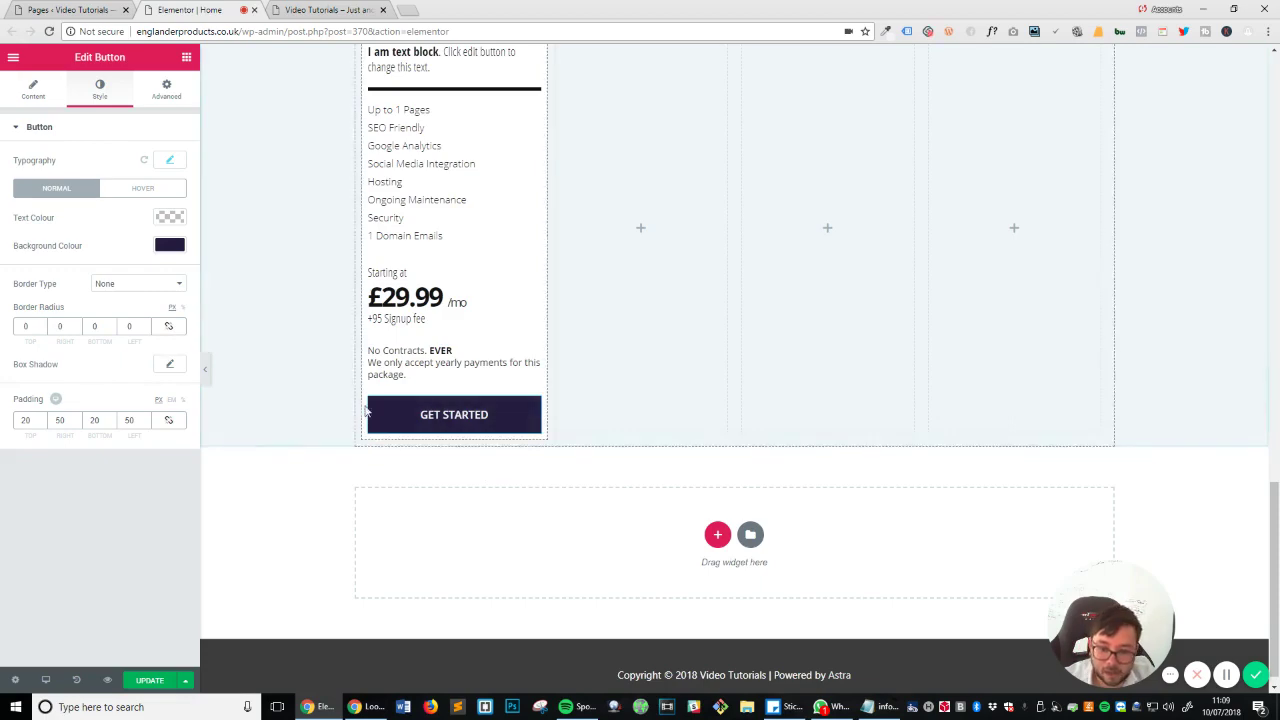
Compare the rebuilt Lander column's layout and inner spacing with the finished pricing table above it.
{"action": "scroll", "coordinate": [428, 385], "scroll_direction": "up", "scroll_amount": 1}
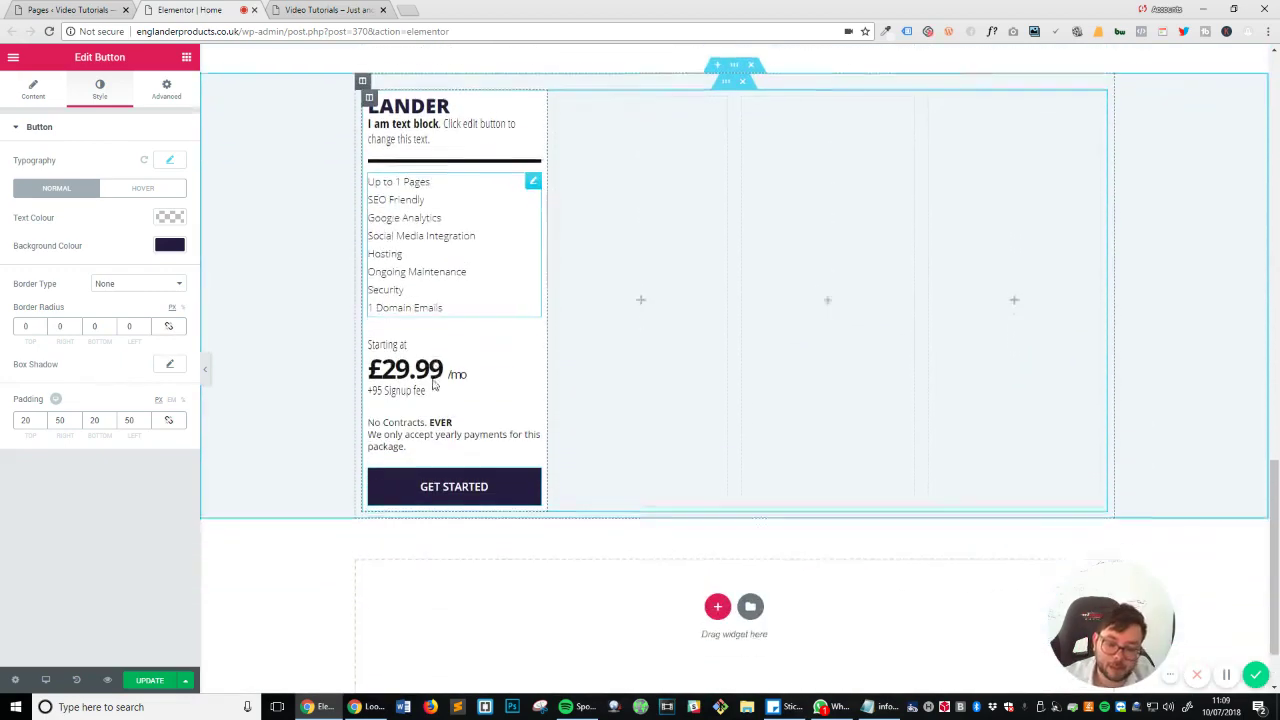
{"action": "scroll", "coordinate": [405, 425], "scroll_direction": "up", "scroll_amount": 4}
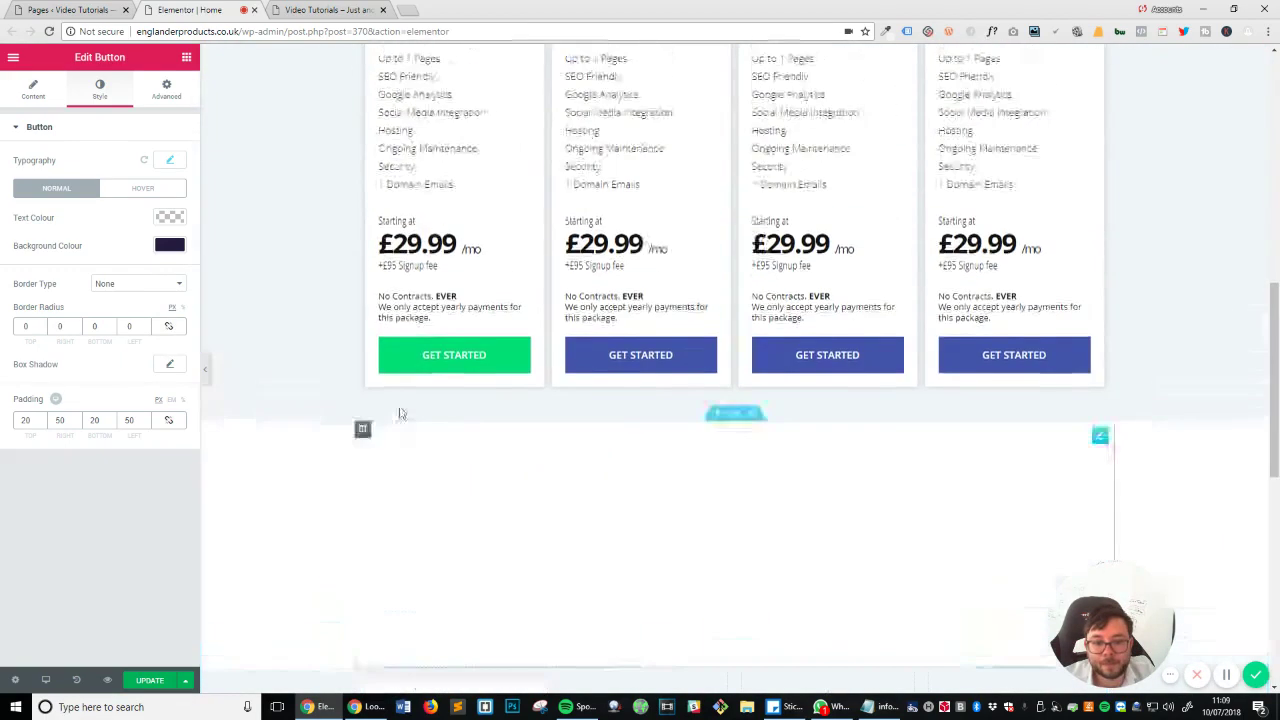
{"action": "scroll", "coordinate": [463, 229], "scroll_direction": "down", "scroll_amount": 4}
{"action": "scroll", "coordinate": [479, 285], "scroll_direction": "up", "scroll_amount": 1}
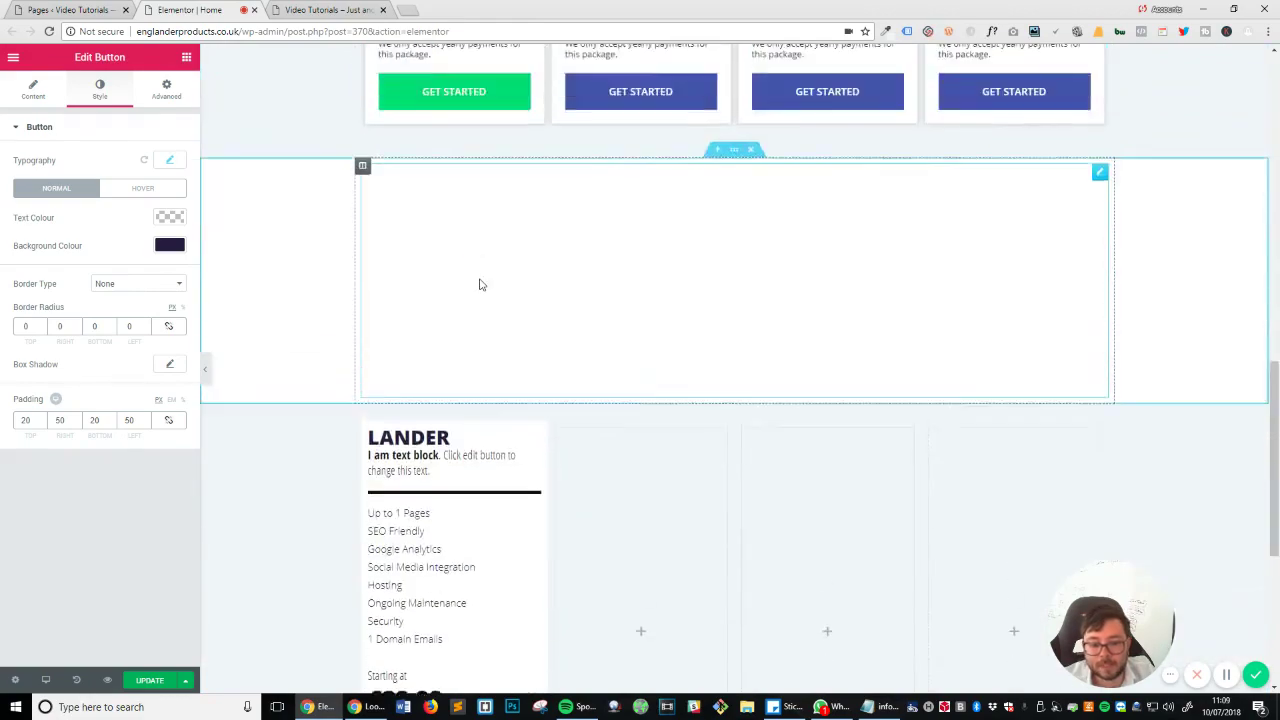
{"action": "scroll", "coordinate": [479, 285], "scroll_direction": "up", "scroll_amount": 5}
{"action": "scroll", "coordinate": [431, 260], "scroll_direction": "down", "scroll_amount": 2}
{"action": "scroll", "coordinate": [427, 260], "scroll_direction": "up", "scroll_amount": 4}
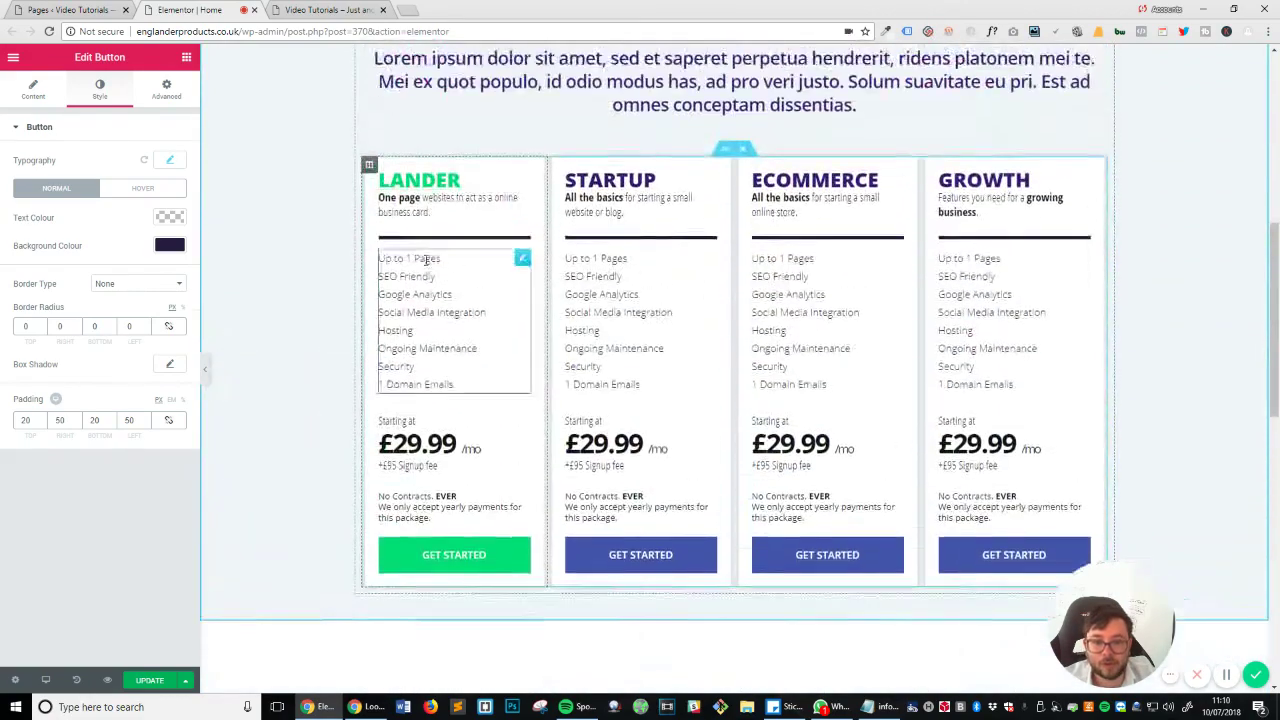
{"action": "scroll", "coordinate": [427, 260], "scroll_direction": "down", "scroll_amount": 8}
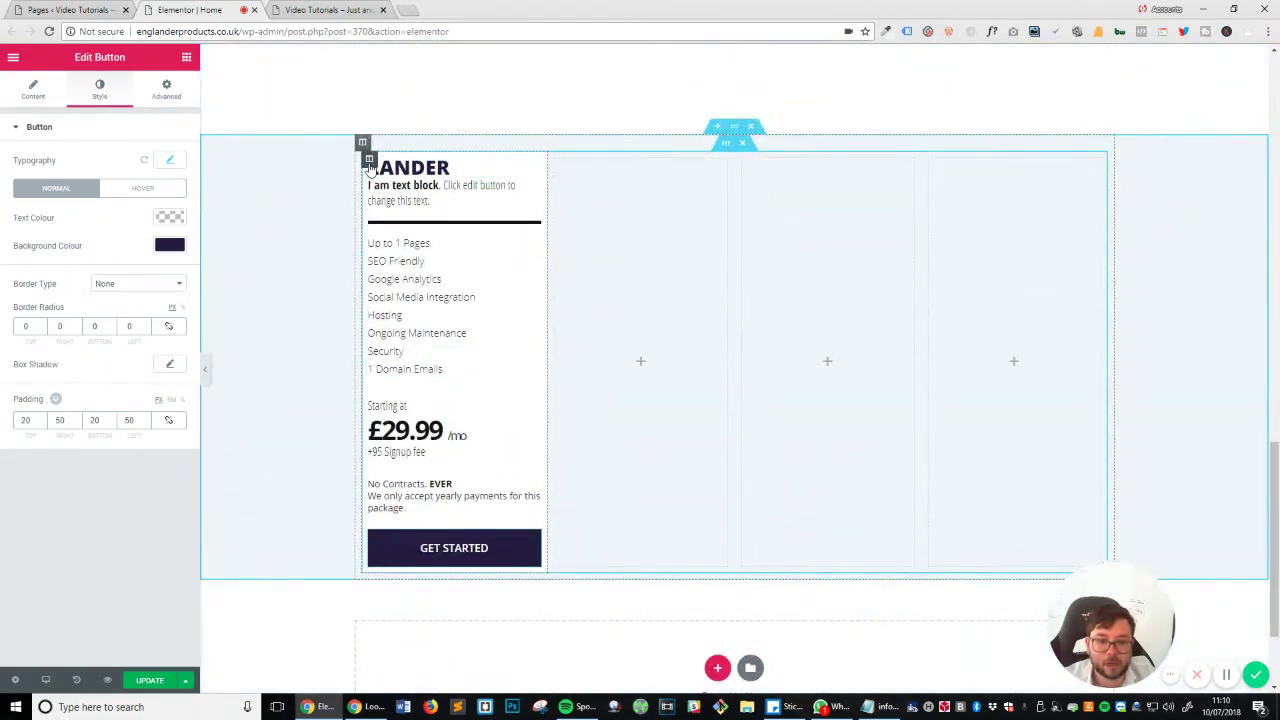
Set the Lander column's padding to 20 px on all sides and check it against the finished table.
{"action": "left_click", "coordinate": [369, 161]}
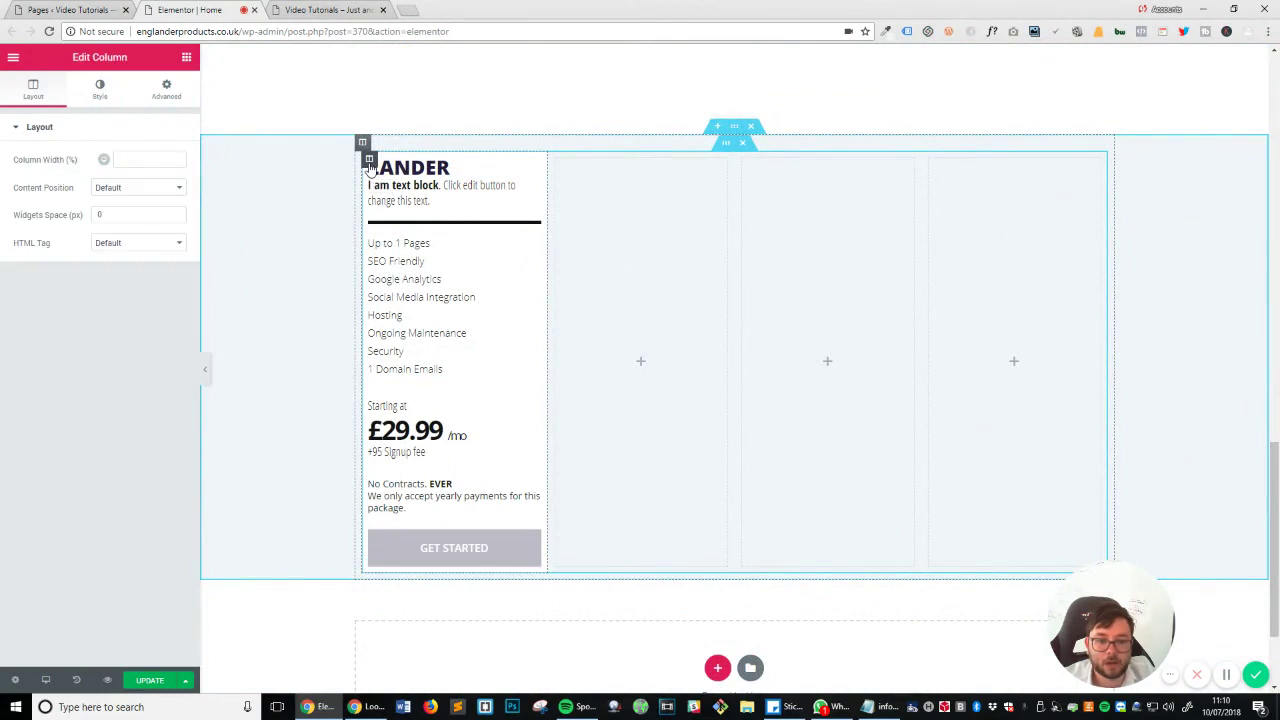
{"action": "left_click", "coordinate": [167, 92]}
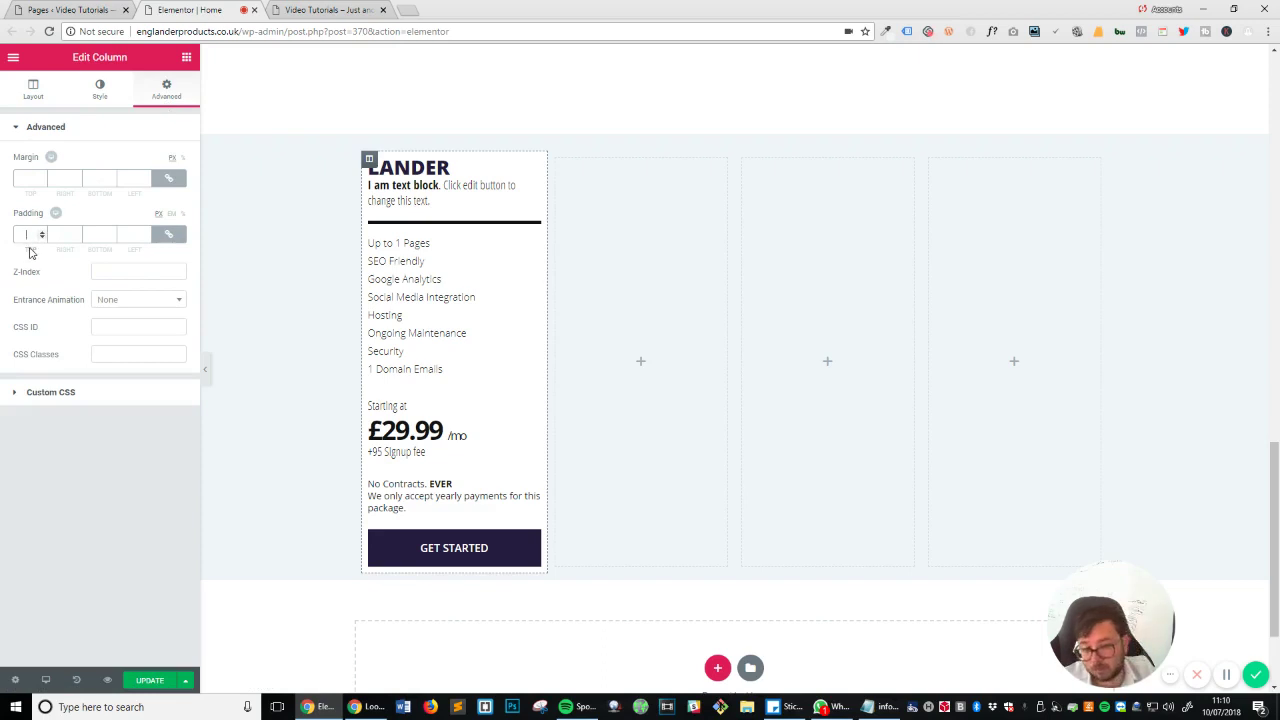
{"action": "type", "text": "10"}
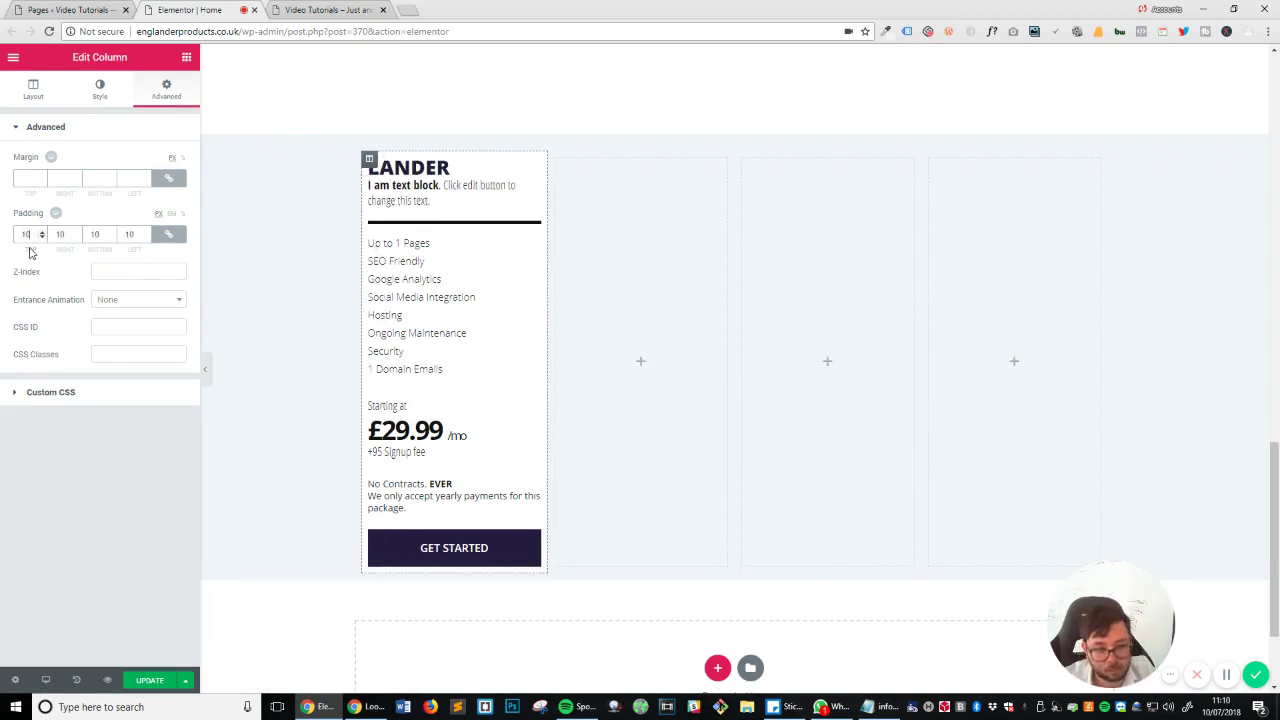
{"action": "key", "text": "BackSpace"}
{"action": "key", "text": "BackSpace"}
{"action": "type", "text": "20"}
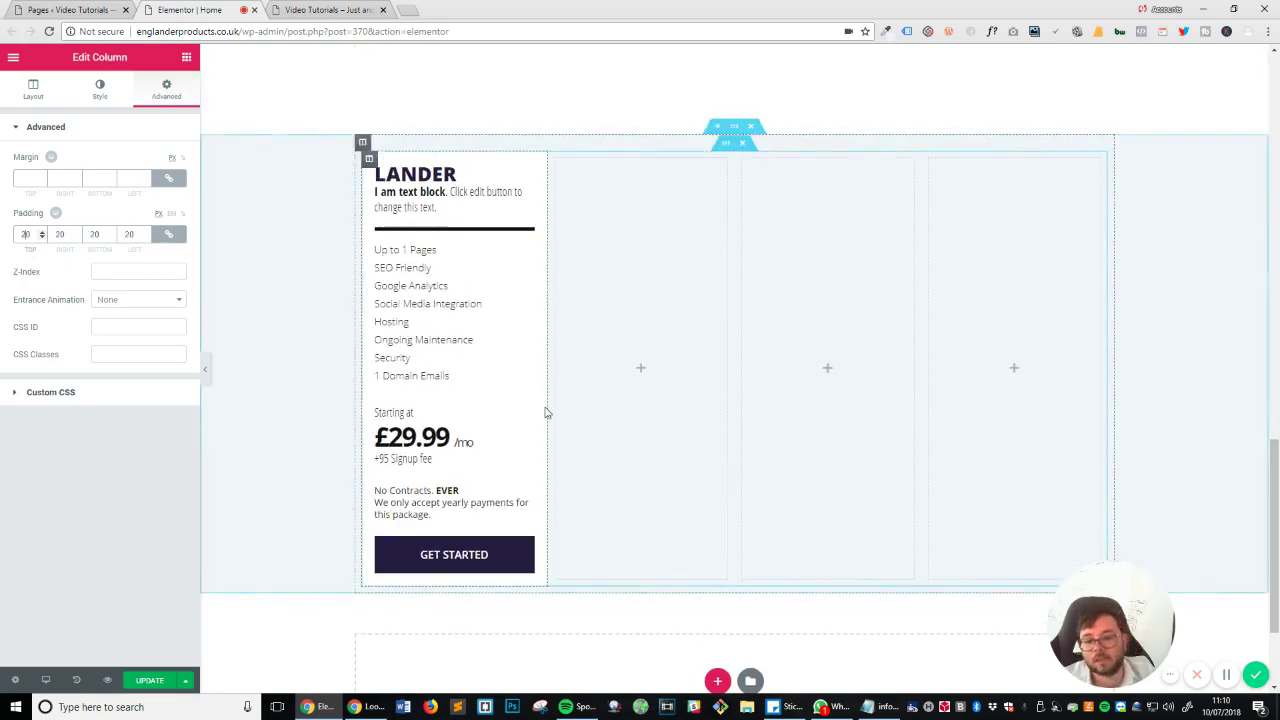
{"action": "scroll", "coordinate": [546, 411], "scroll_direction": "up", "scroll_amount": 3}
{"action": "scroll", "coordinate": [546, 411], "scroll_direction": "down", "scroll_amount": 4}
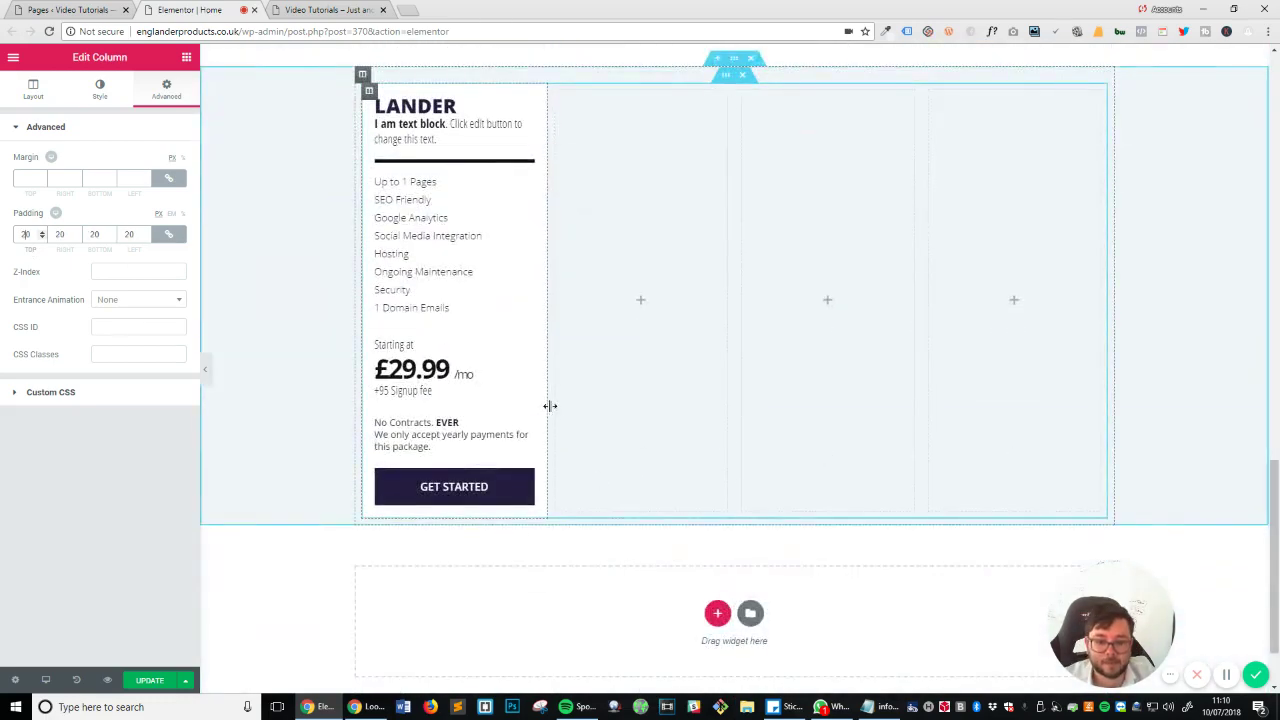
{"action": "scroll", "coordinate": [489, 297], "scroll_direction": "up", "scroll_amount": 1}
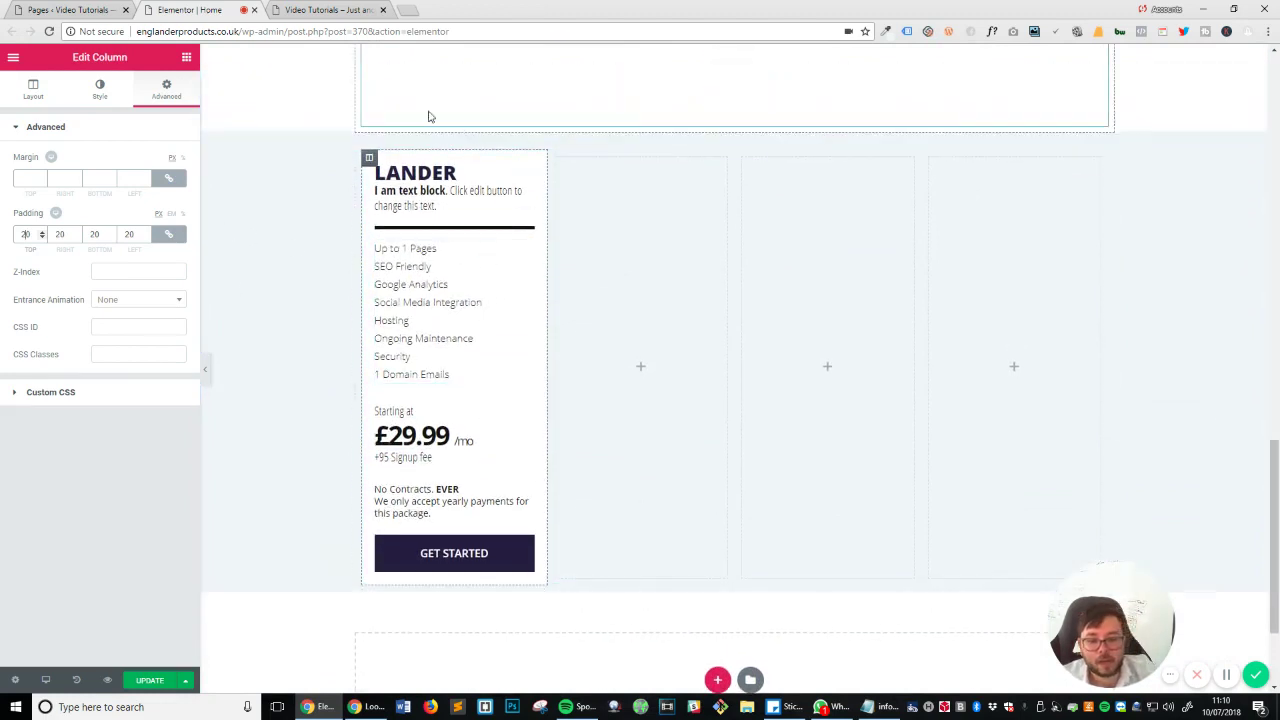
Give the Lander column a solid border in #eeeeee with a width of 1 on all sides.
{"action": "scroll", "coordinate": [460, 251], "scroll_direction": "up", "scroll_amount": 1}
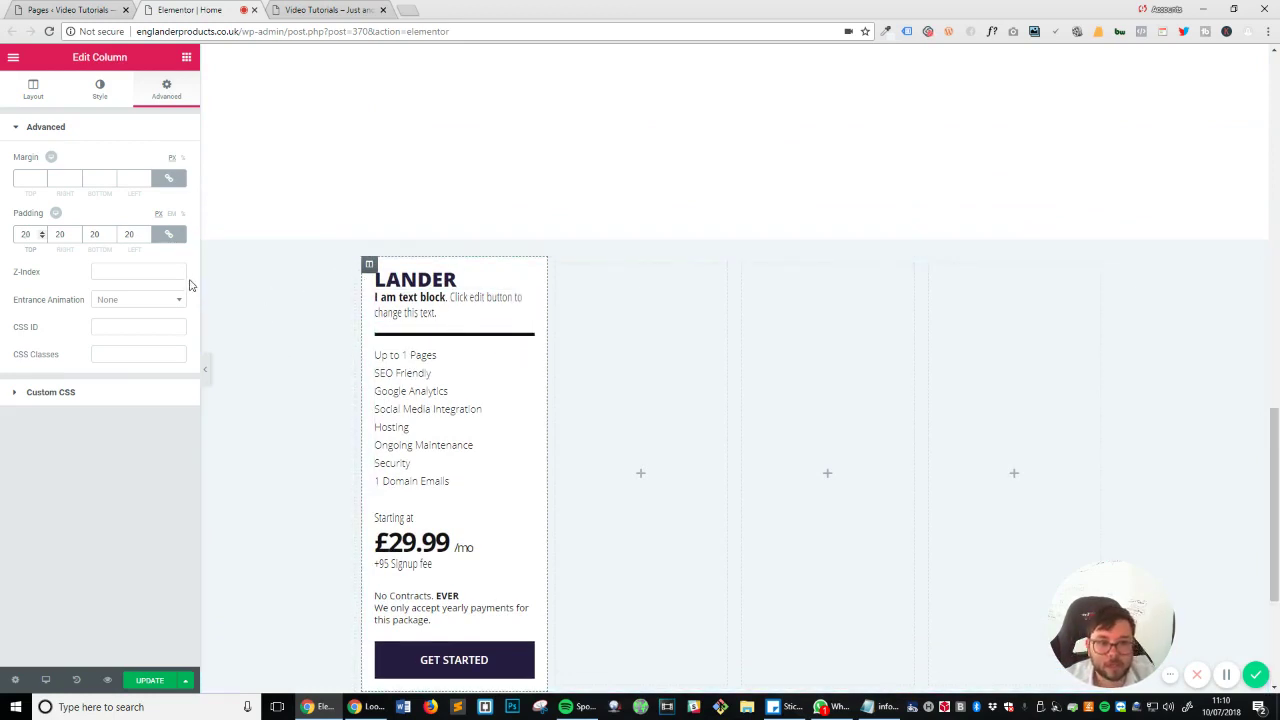
{"action": "left_click", "coordinate": [102, 92]}
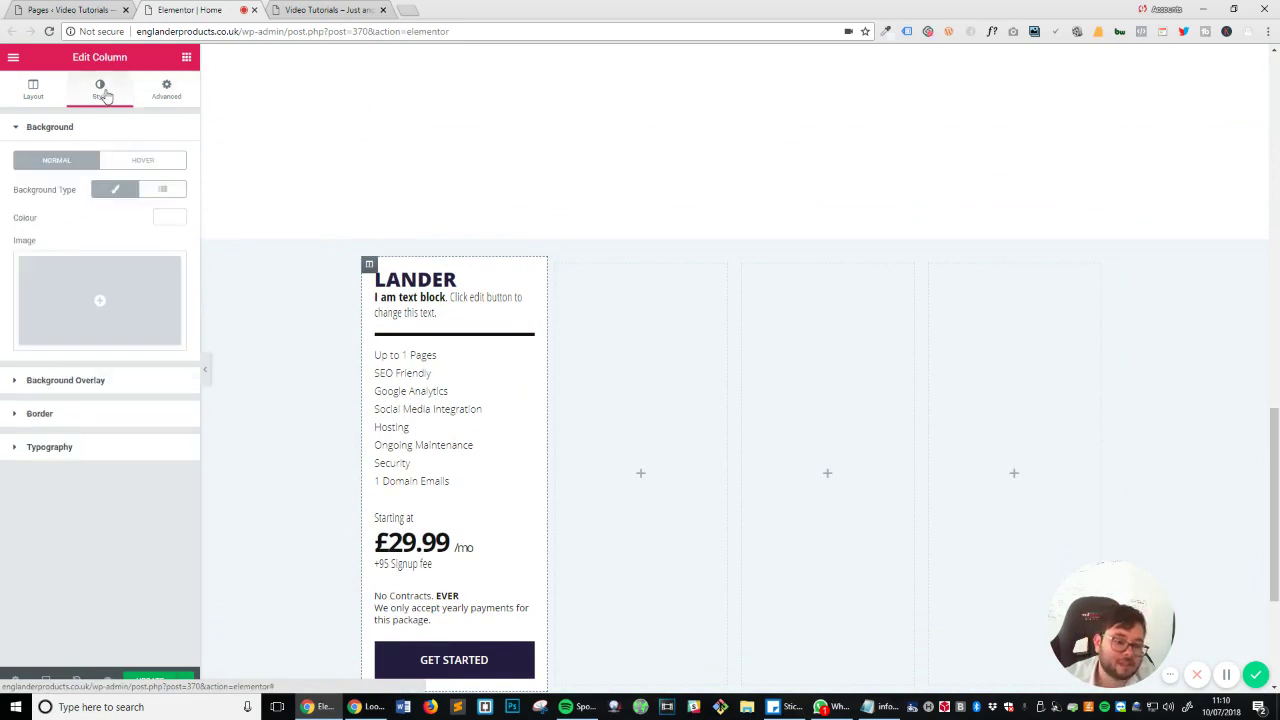
{"action": "left_click", "coordinate": [79, 421]}
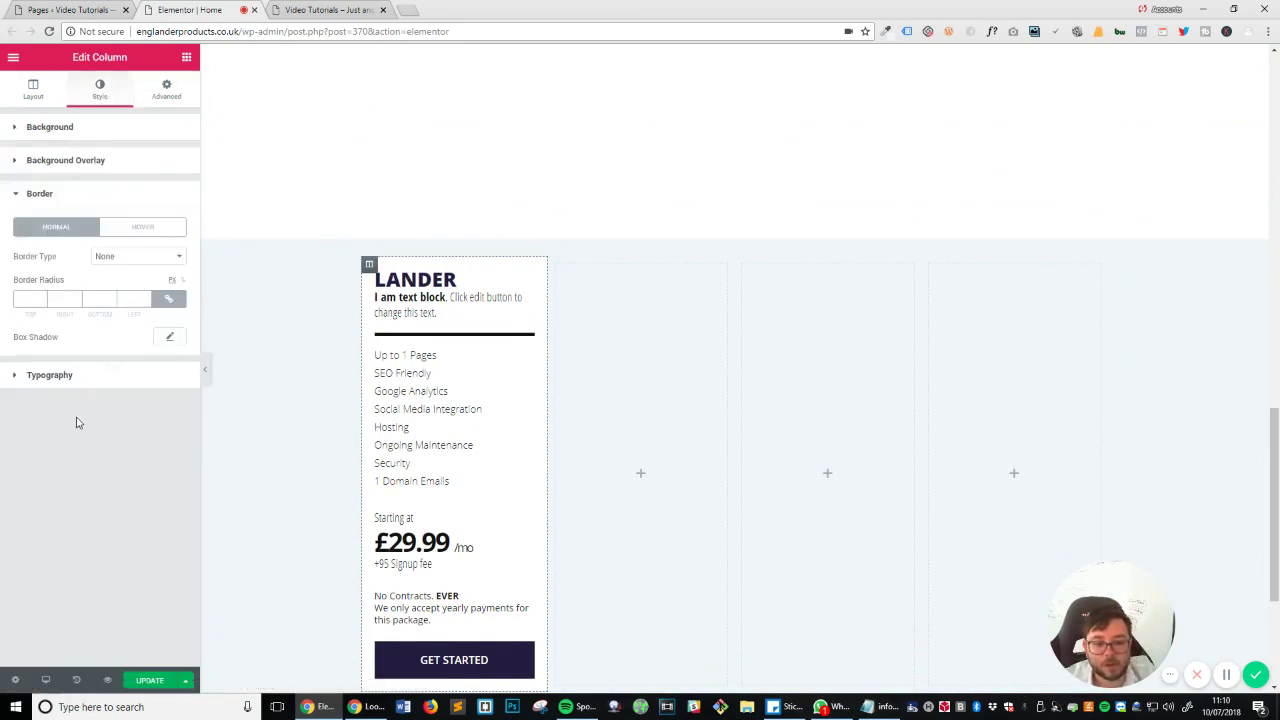
{"action": "left_click", "coordinate": [152, 257]}
{"action": "left_click", "coordinate": [136, 283]}
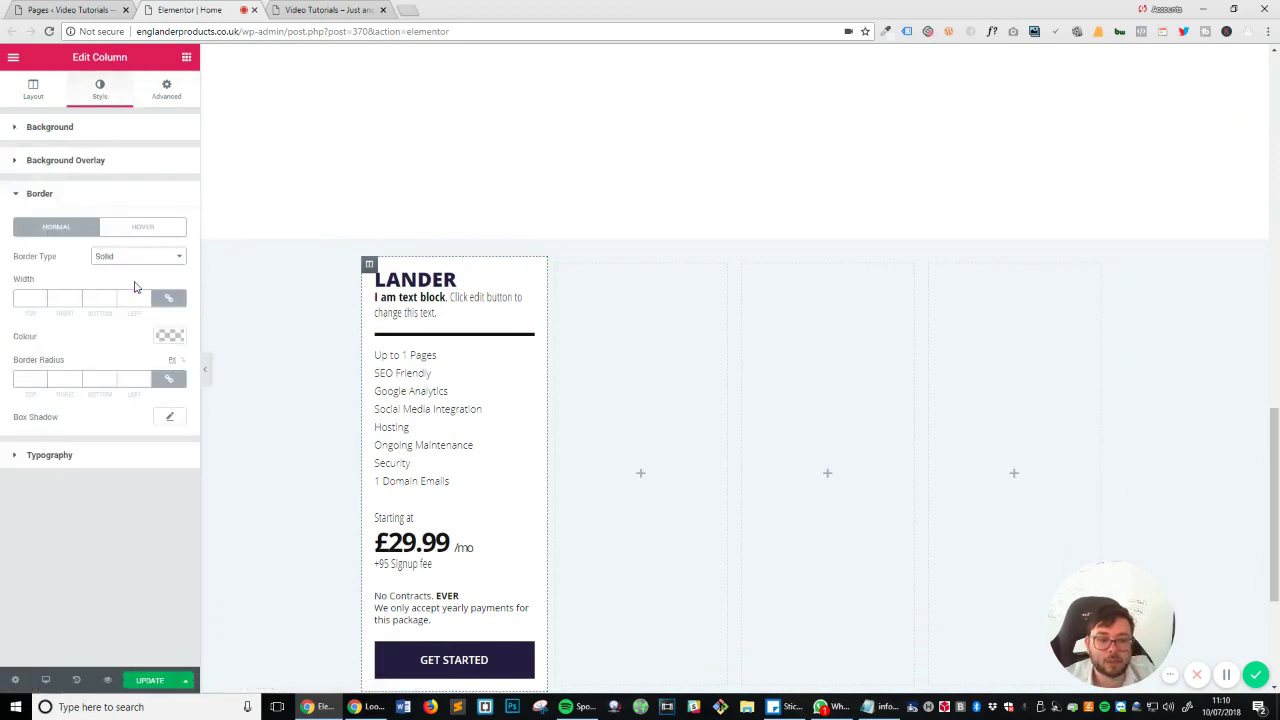
{"action": "left_click", "coordinate": [168, 336]}
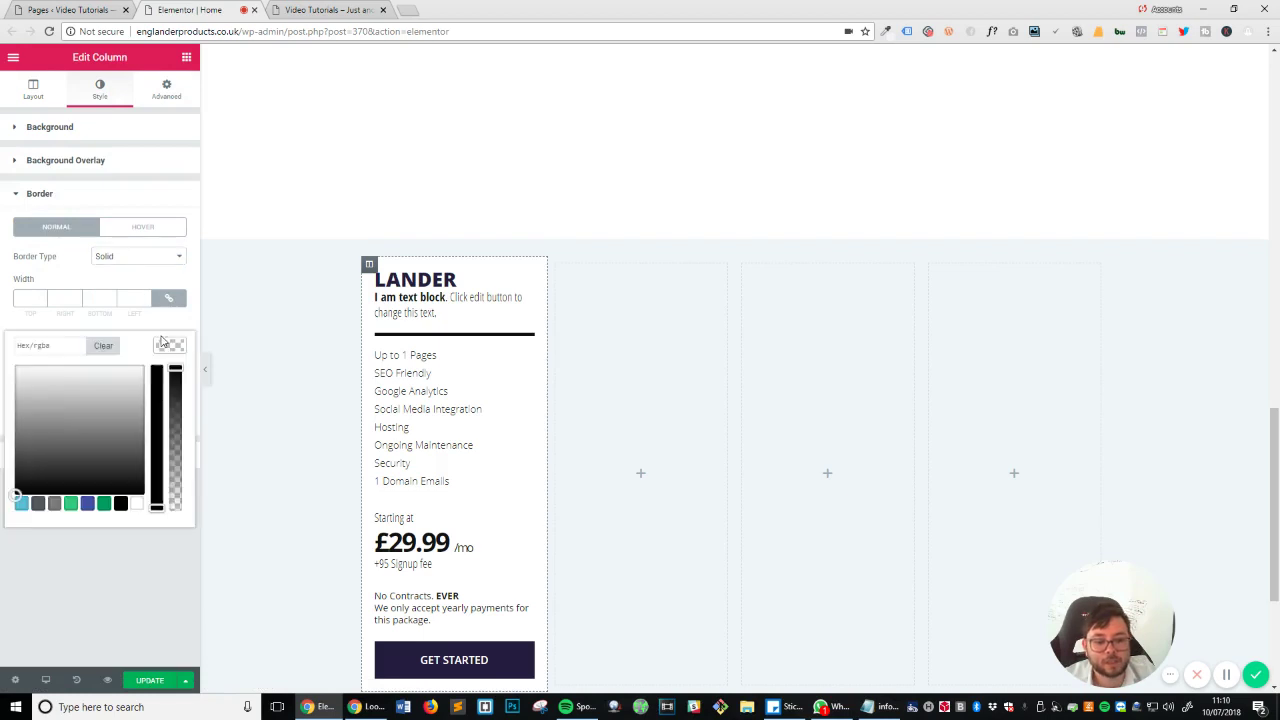
{"action": "left_click", "coordinate": [30, 346]}
{"action": "type", "text": "#eee"}
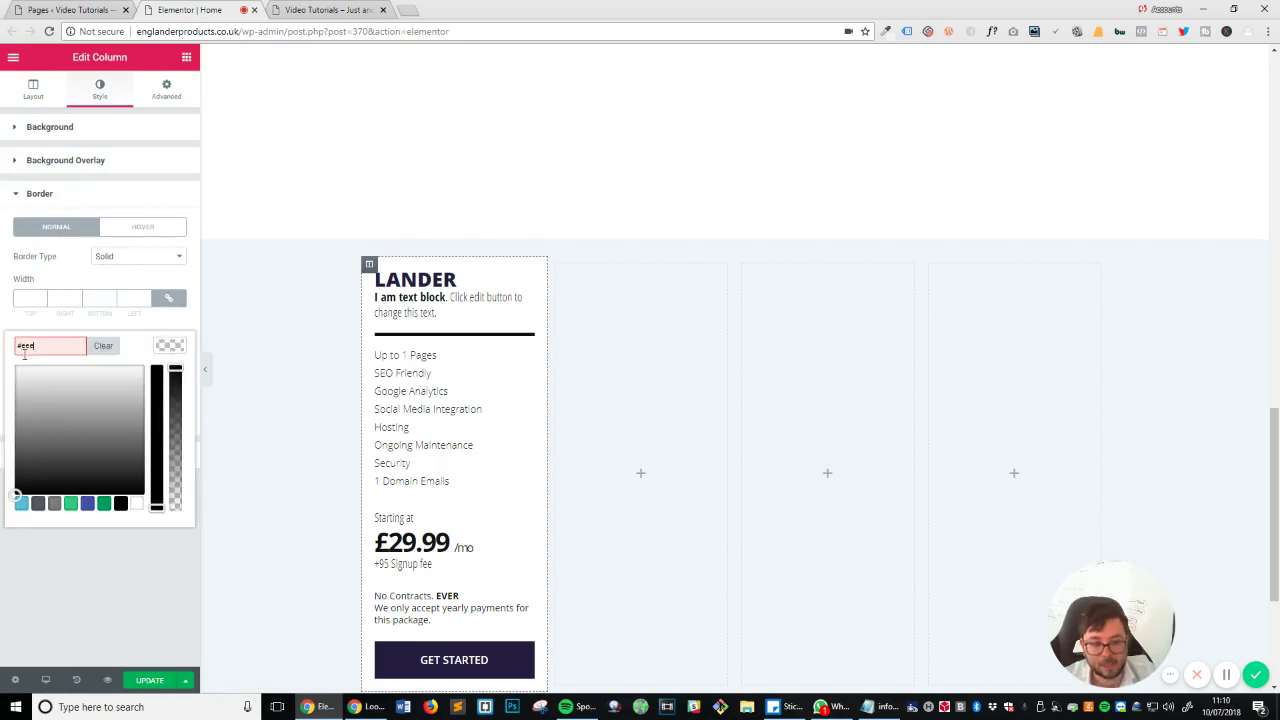
{"action": "type", "text": "eee"}
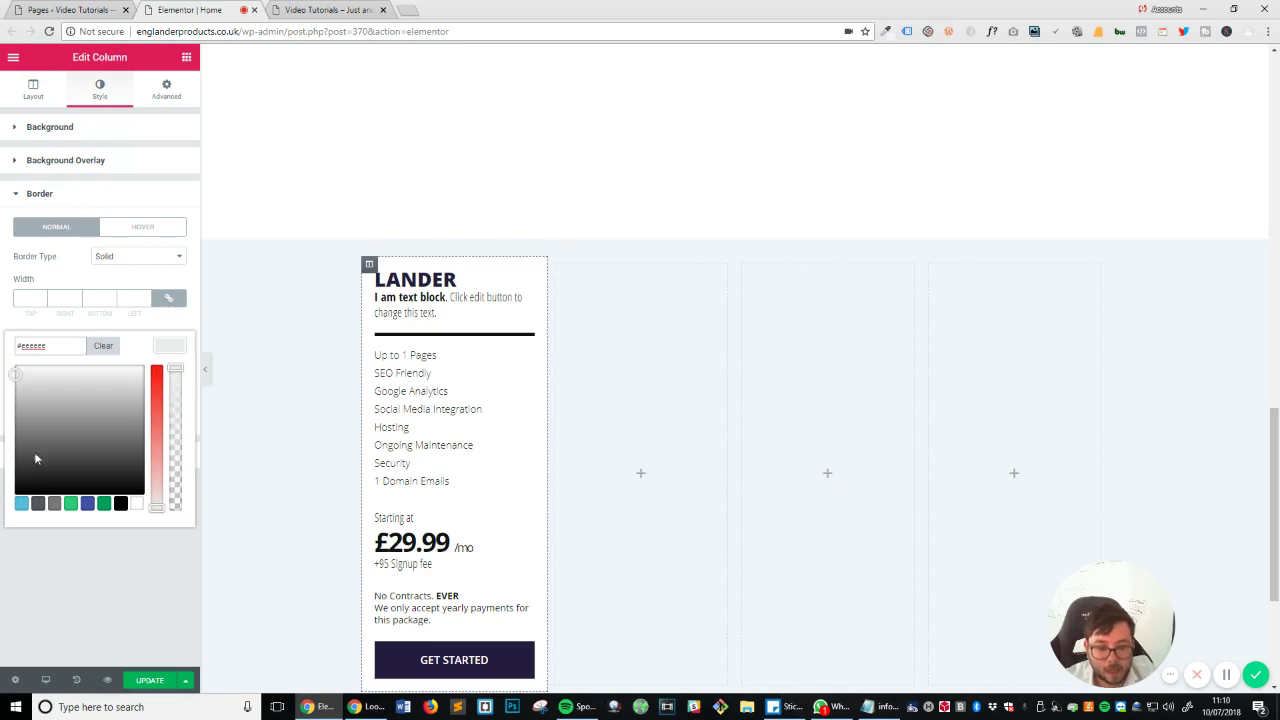
{"action": "left_click", "coordinate": [72, 568]}
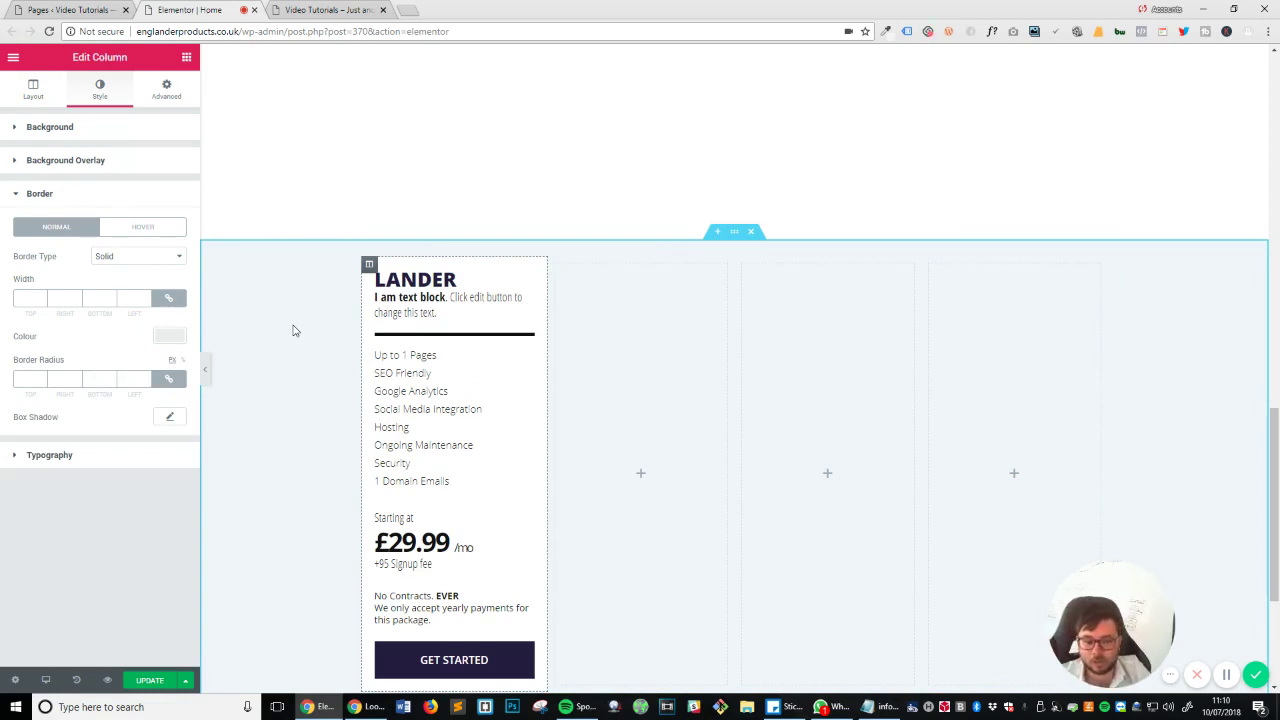
{"action": "left_click", "coordinate": [25, 297]}
{"action": "type", "text": "1"}
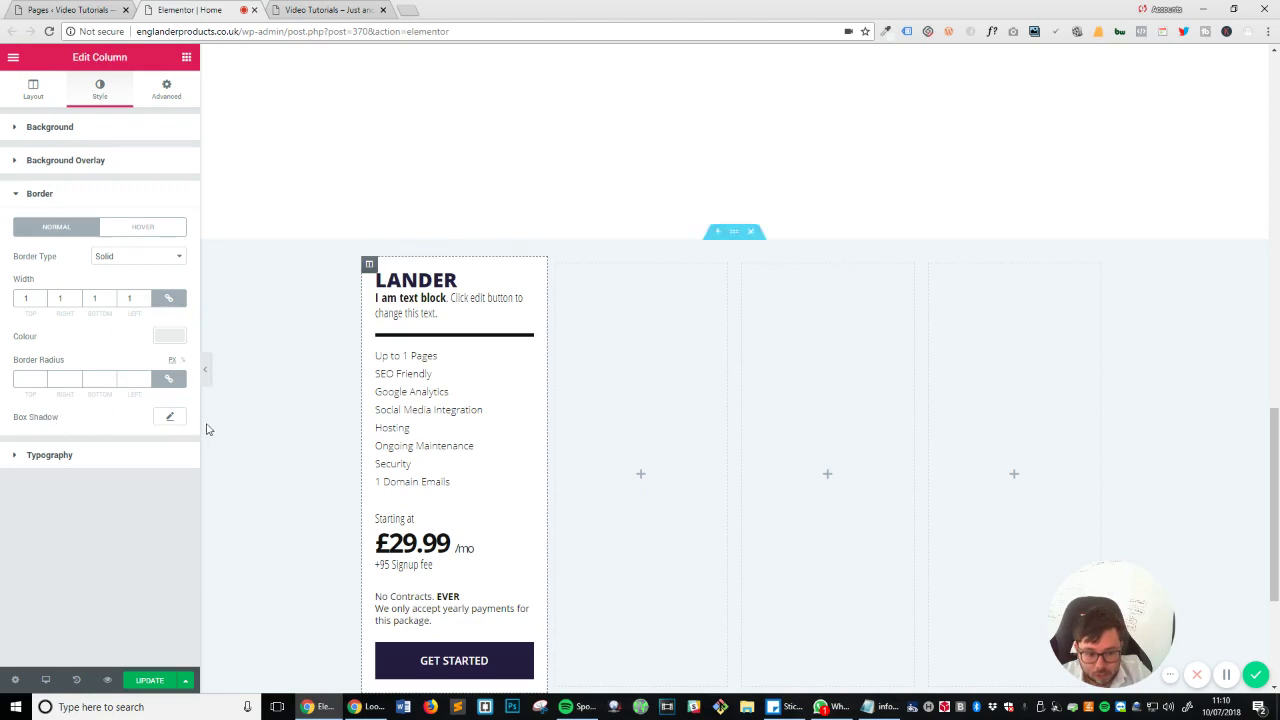
Add a faint box shadow to the Lander column in rgba(0,0,0,0.12) and compare it with the finished table.
{"action": "left_click", "coordinate": [170, 417]}
{"action": "scroll", "coordinate": [363, 580], "scroll_direction": "down", "scroll_amount": 2}
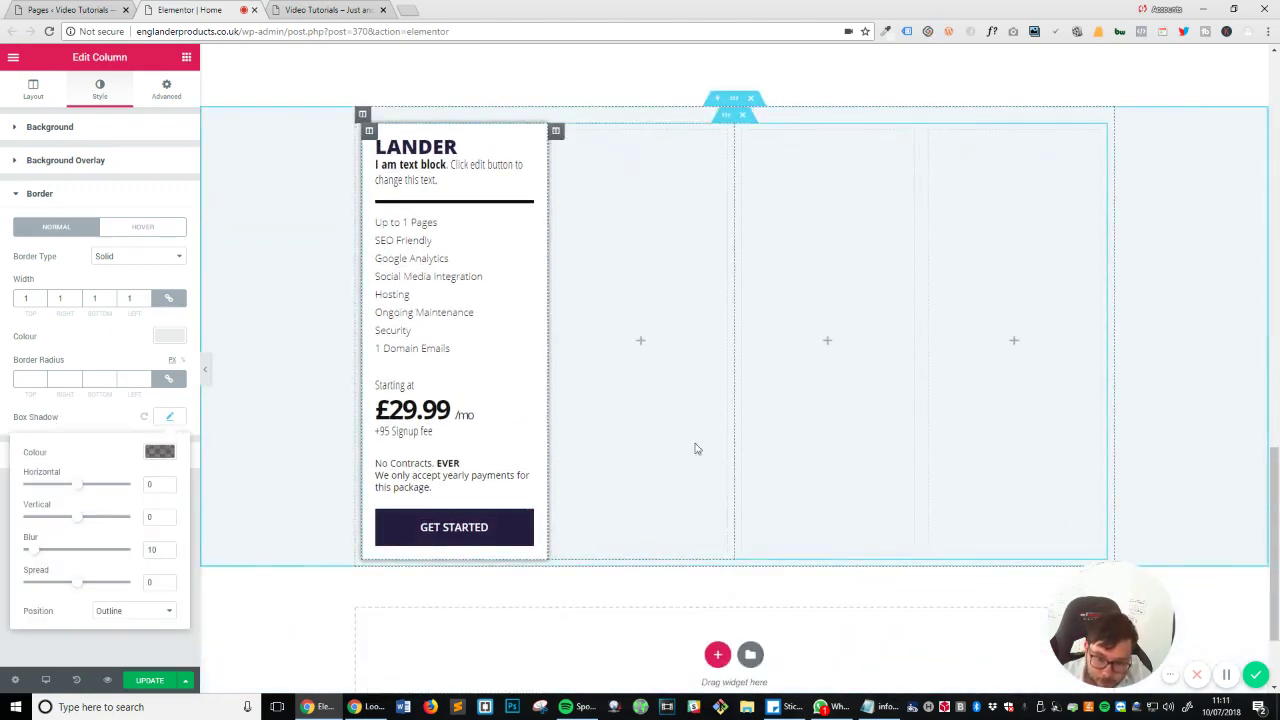
{"action": "left_click", "coordinate": [160, 453]}
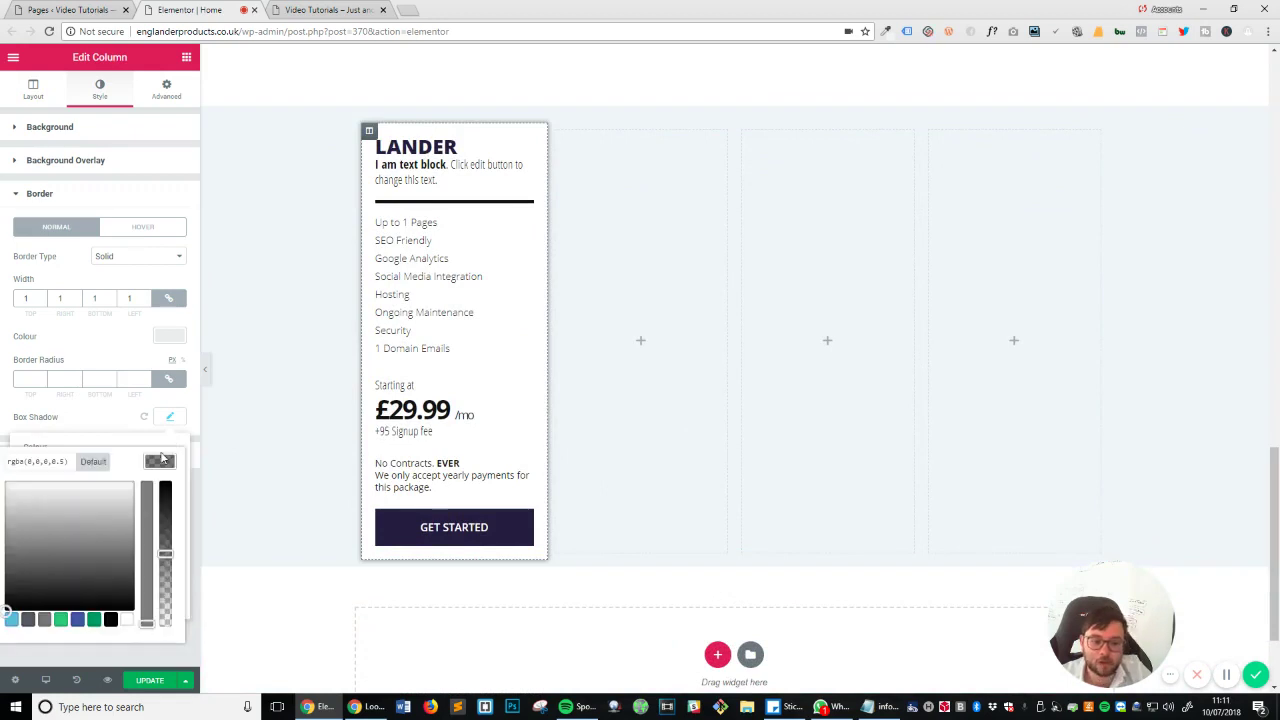
{"action": "left_click_drag", "start_coordinate": [165, 552], "coordinate": [165, 606]}
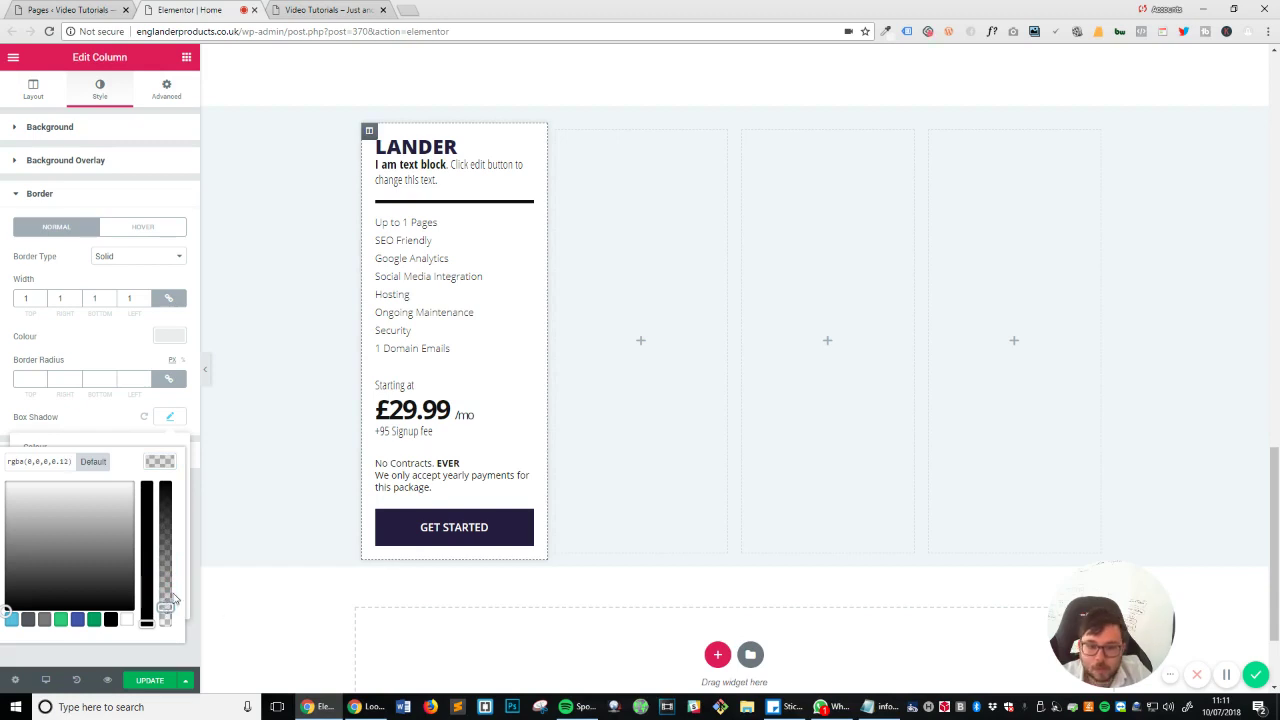
{"action": "left_click", "coordinate": [108, 663]}
{"action": "scroll", "coordinate": [640, 445], "scroll_direction": "up", "scroll_amount": 3}
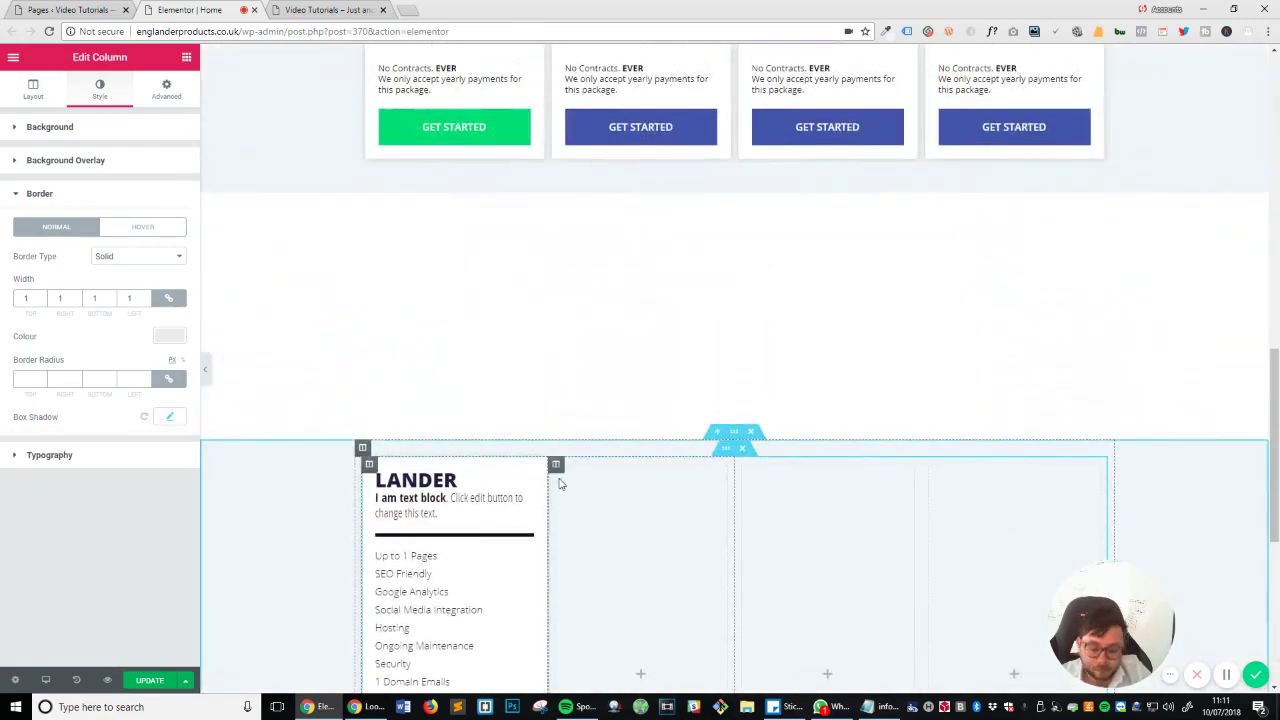
{"action": "scroll", "coordinate": [528, 480], "scroll_direction": "down", "scroll_amount": 3}
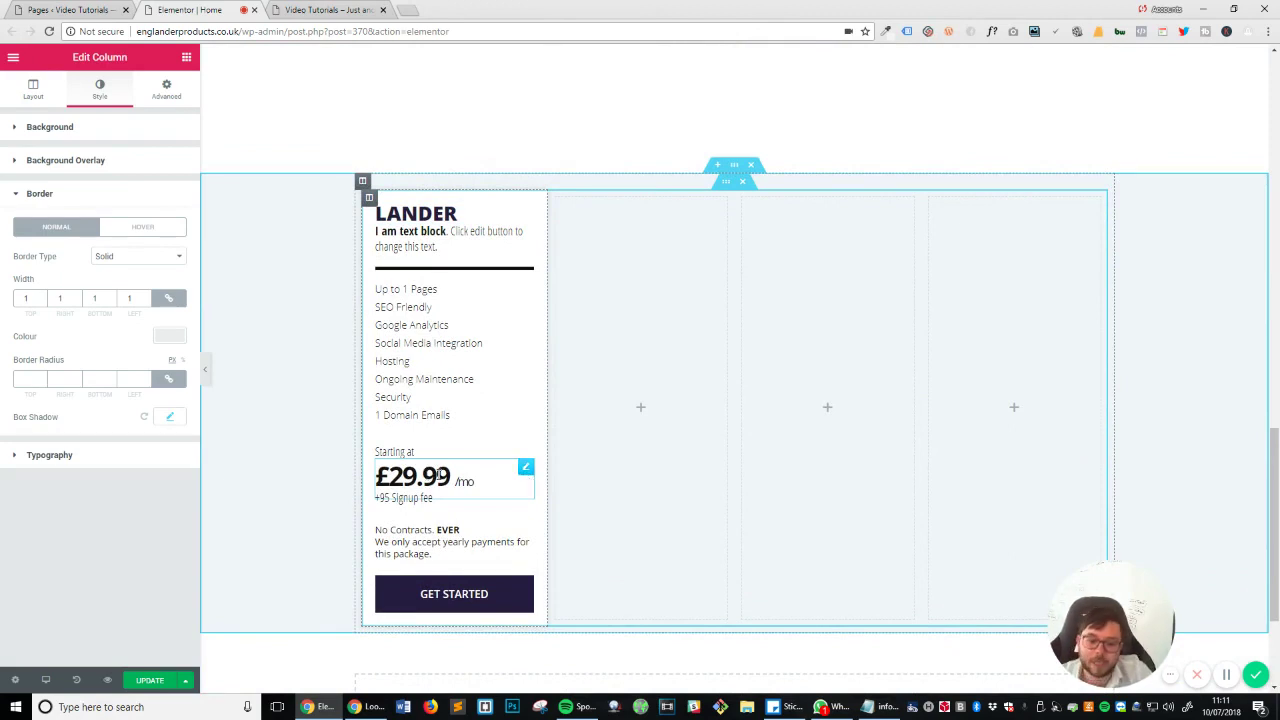
Copy the Lander column and paste its style onto the empty column beside it.
{"action": "right_click", "coordinate": [369, 200]}
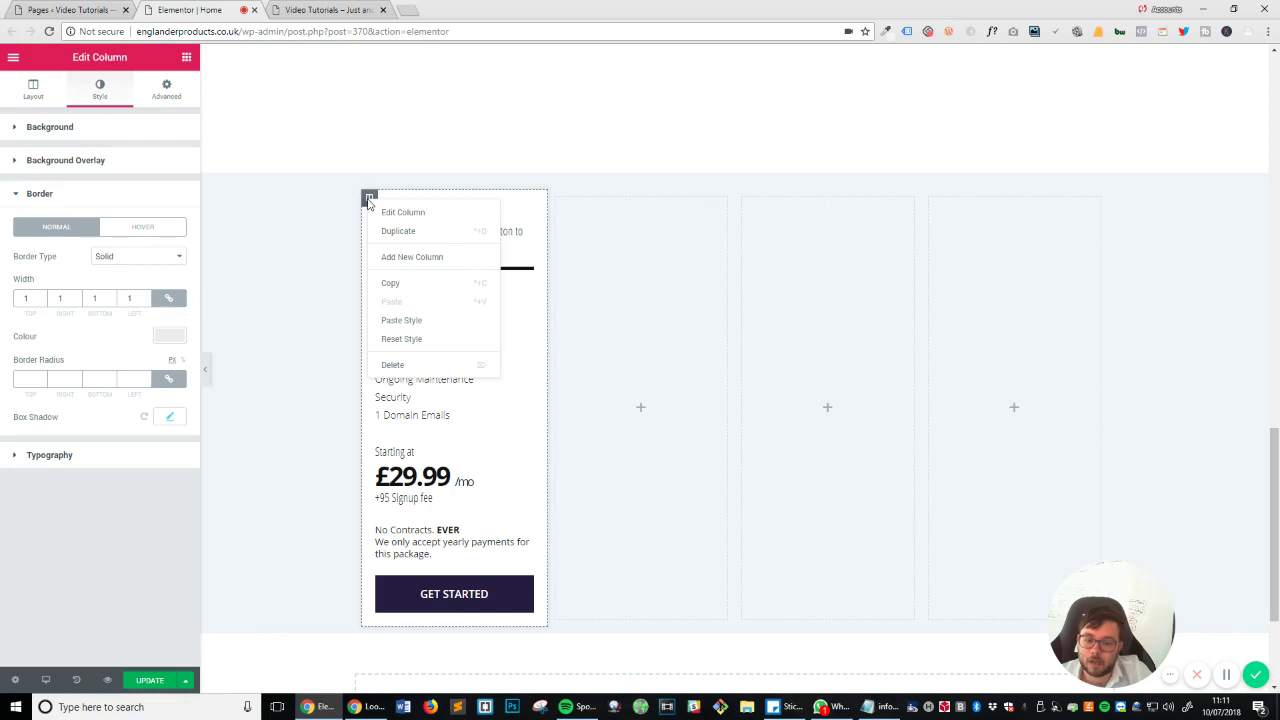
{"action": "left_click", "coordinate": [421, 285]}
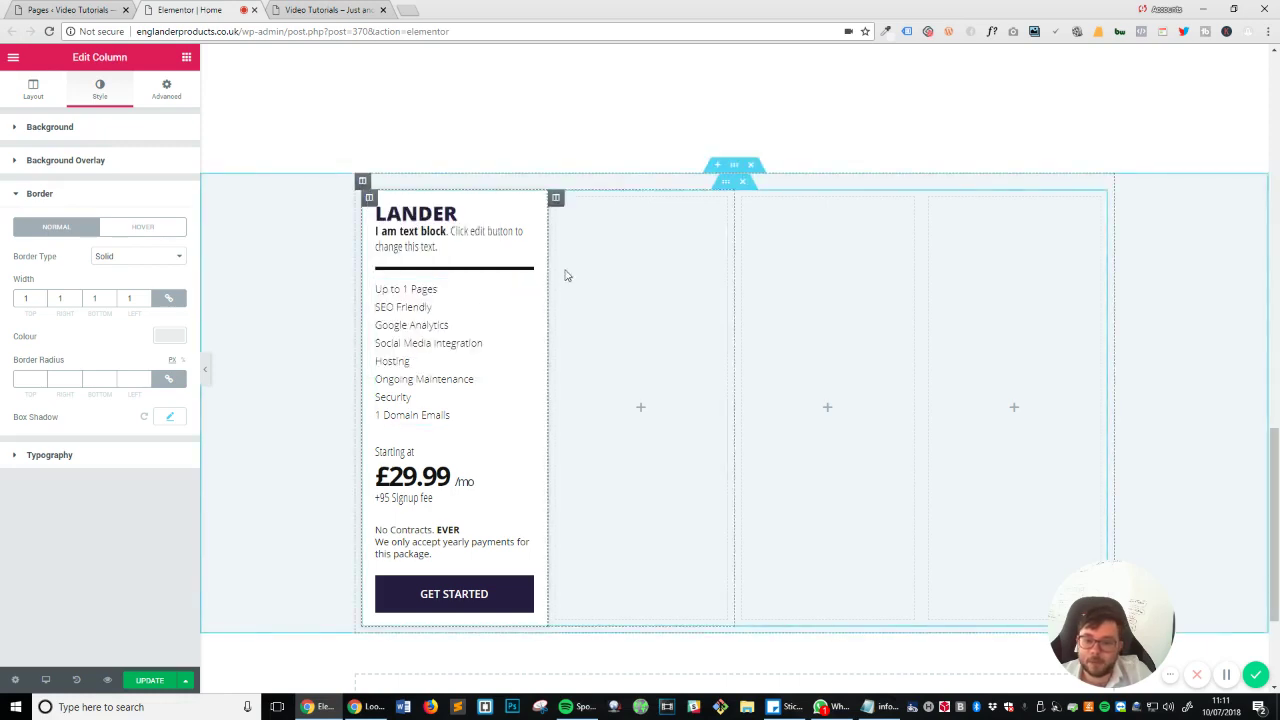
{"action": "left_click", "coordinate": [557, 199]}
{"action": "right_click", "coordinate": [557, 199]}
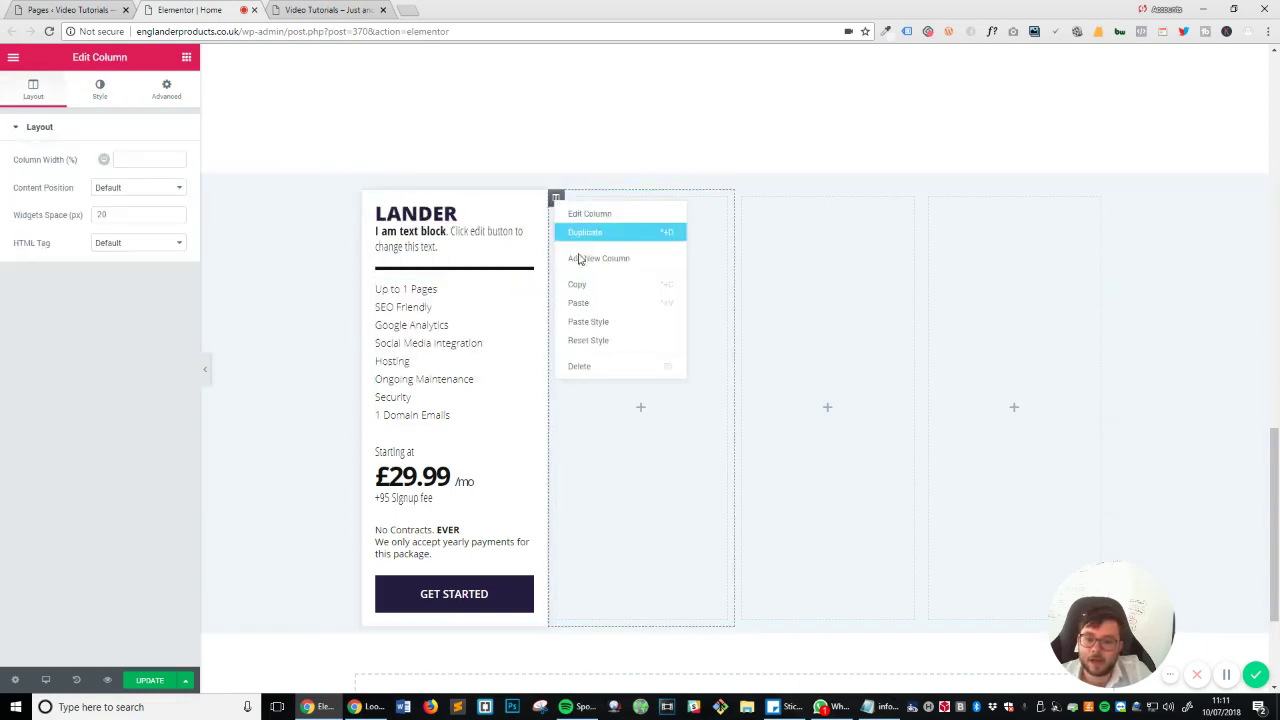
{"action": "left_click", "coordinate": [588, 322]}
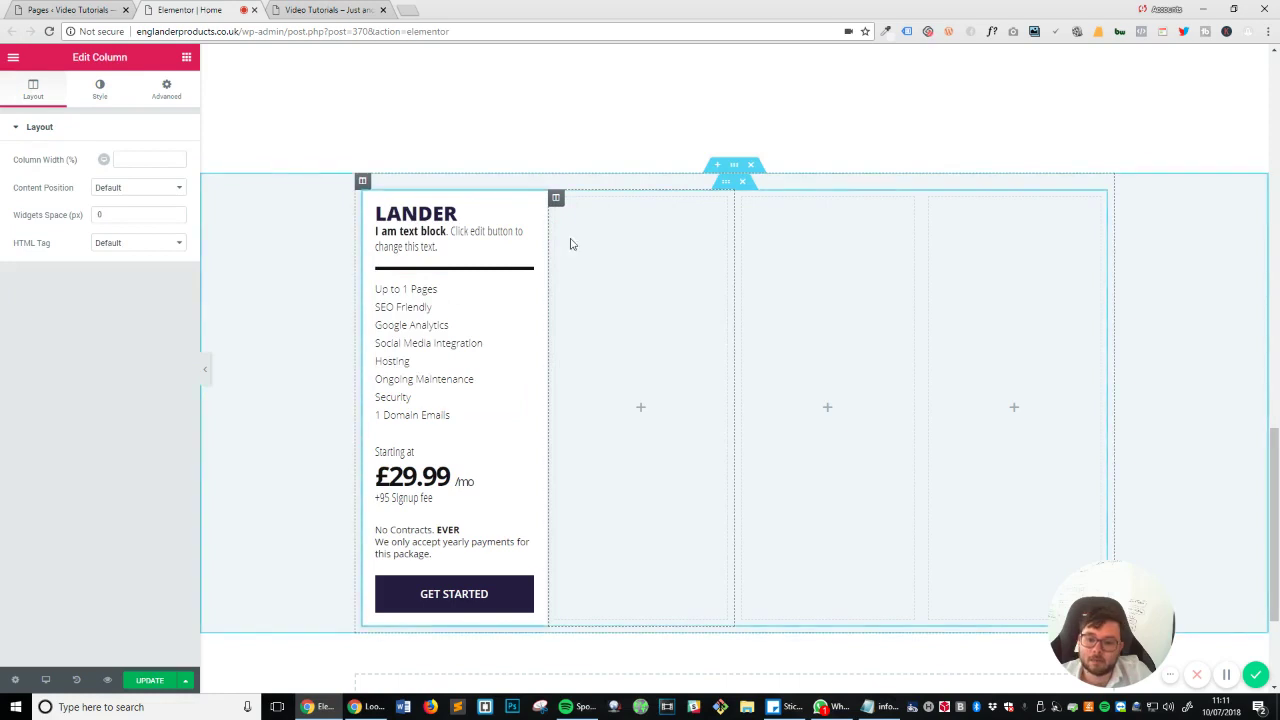
Paste the copied Lander column after each of the three empty columns.
{"action": "right_click", "coordinate": [557, 201]}
{"action": "left_click", "coordinate": [598, 301]}
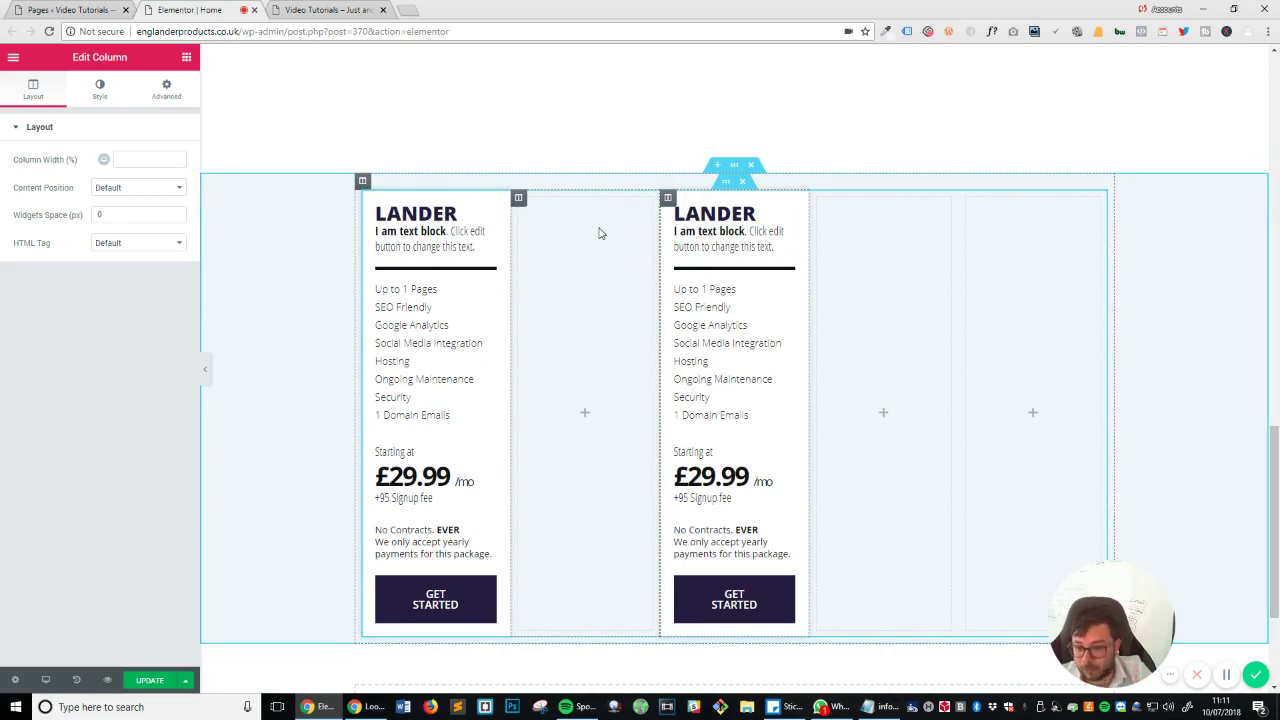
{"action": "right_click", "coordinate": [817, 198]}
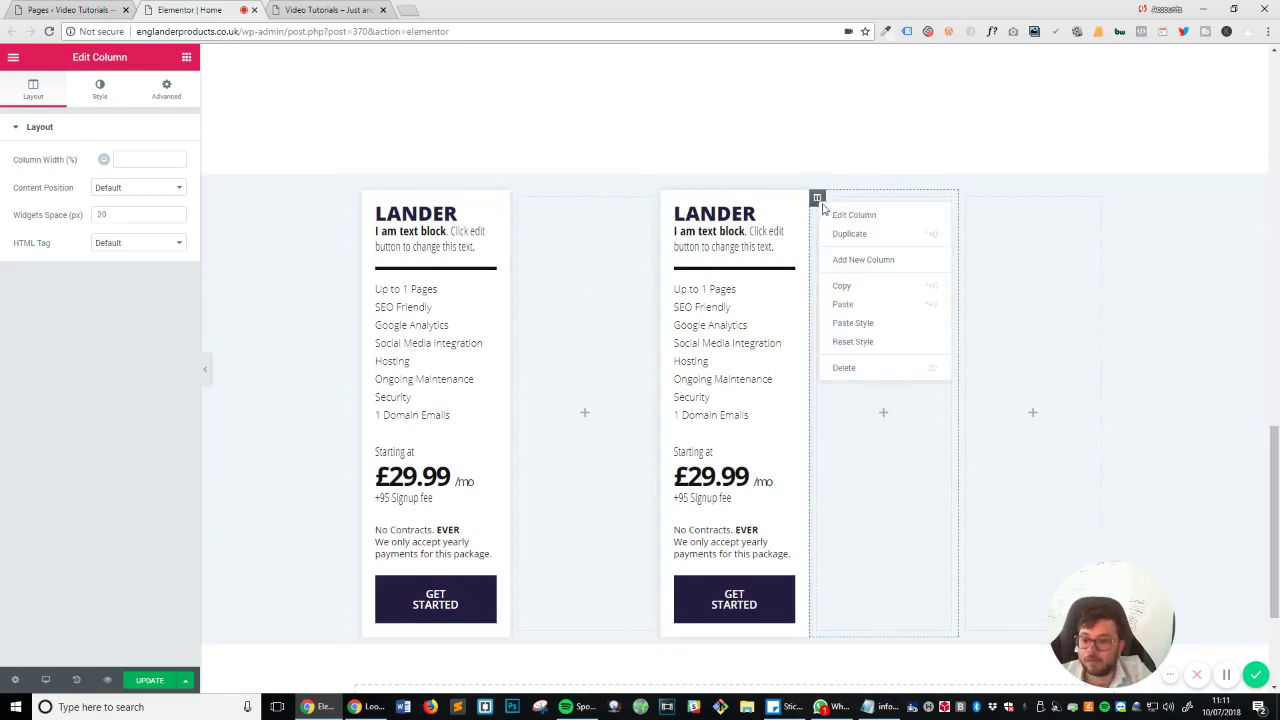
{"action": "left_click", "coordinate": [884, 302]}
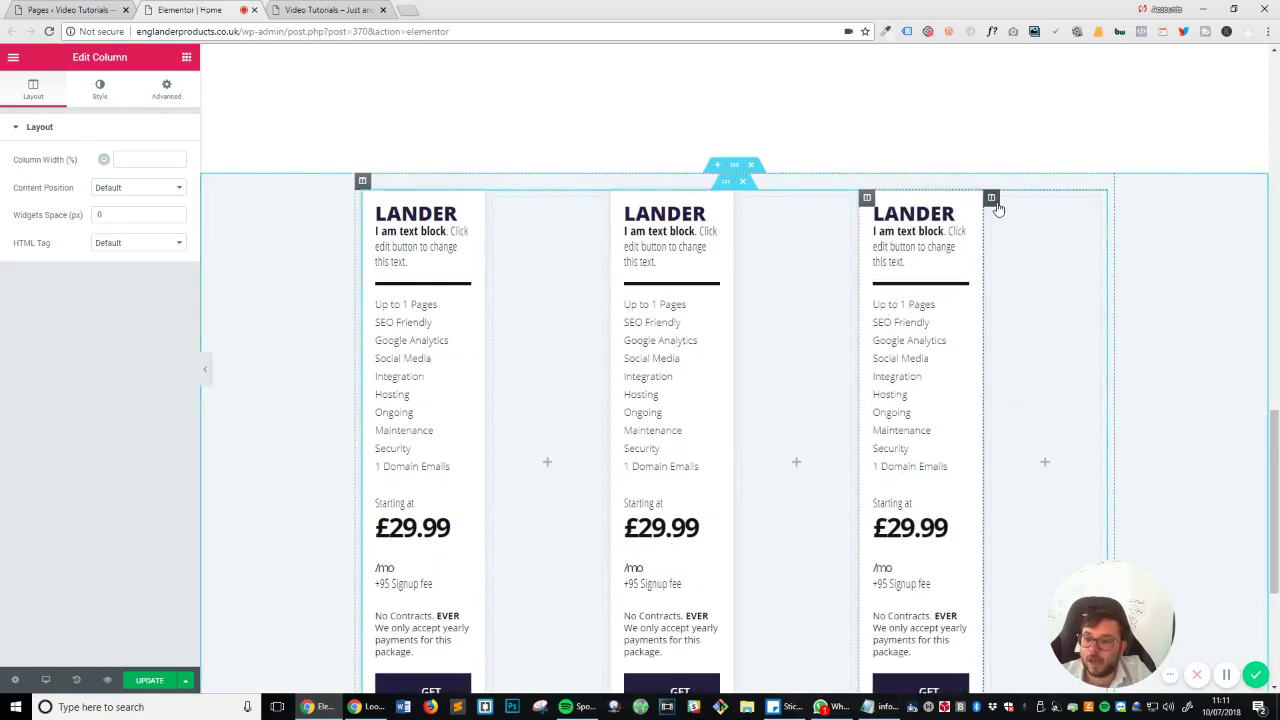
{"action": "right_click", "coordinate": [993, 199]}
{"action": "left_click", "coordinate": [1063, 308]}
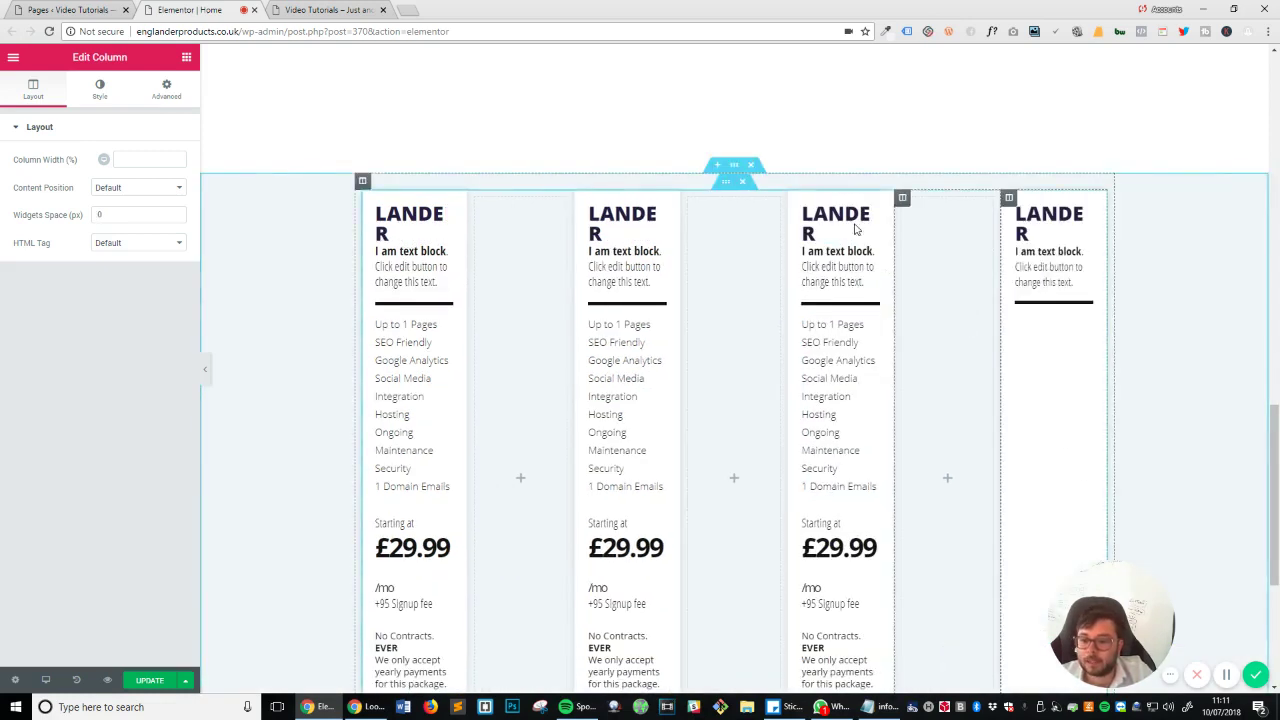
Delete the three empty columns between the Lander columns so only the four filled ones remain.
{"action": "right_click", "coordinate": [908, 200]}
{"action": "left_click", "coordinate": [935, 362]}
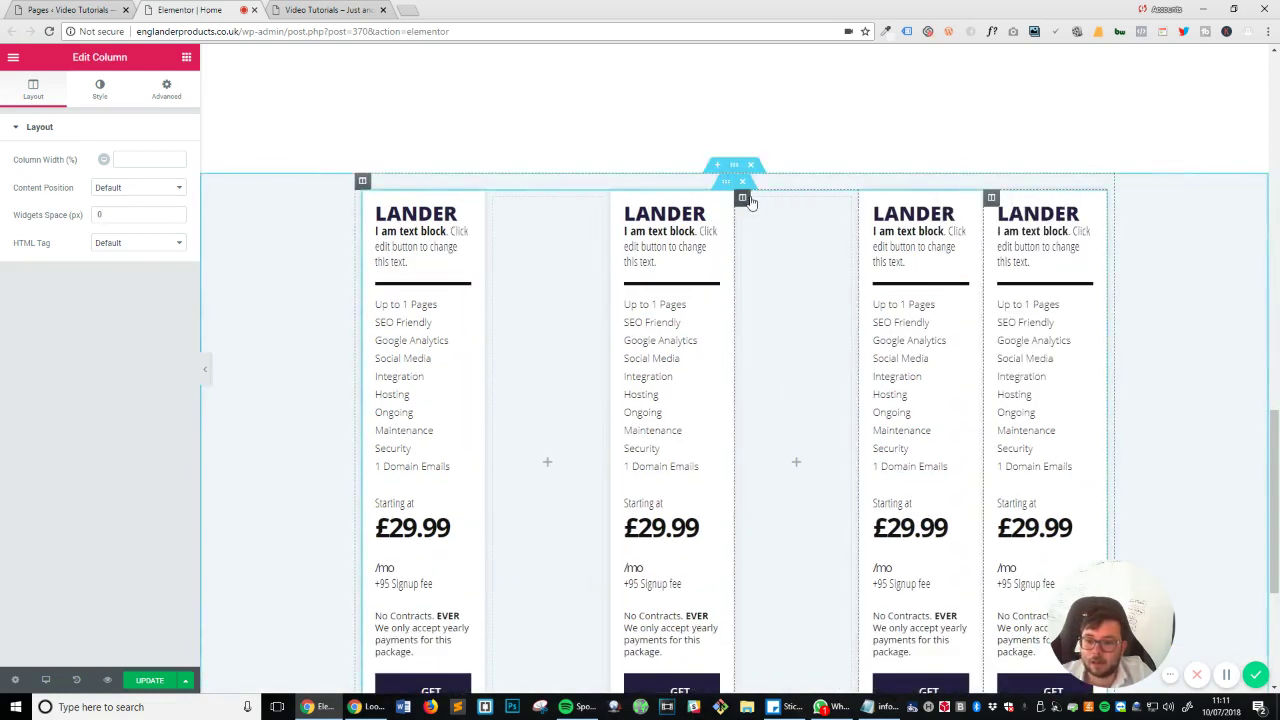
{"action": "right_click", "coordinate": [745, 198]}
{"action": "left_click", "coordinate": [773, 362]}
{"action": "right_click", "coordinate": [518, 198]}
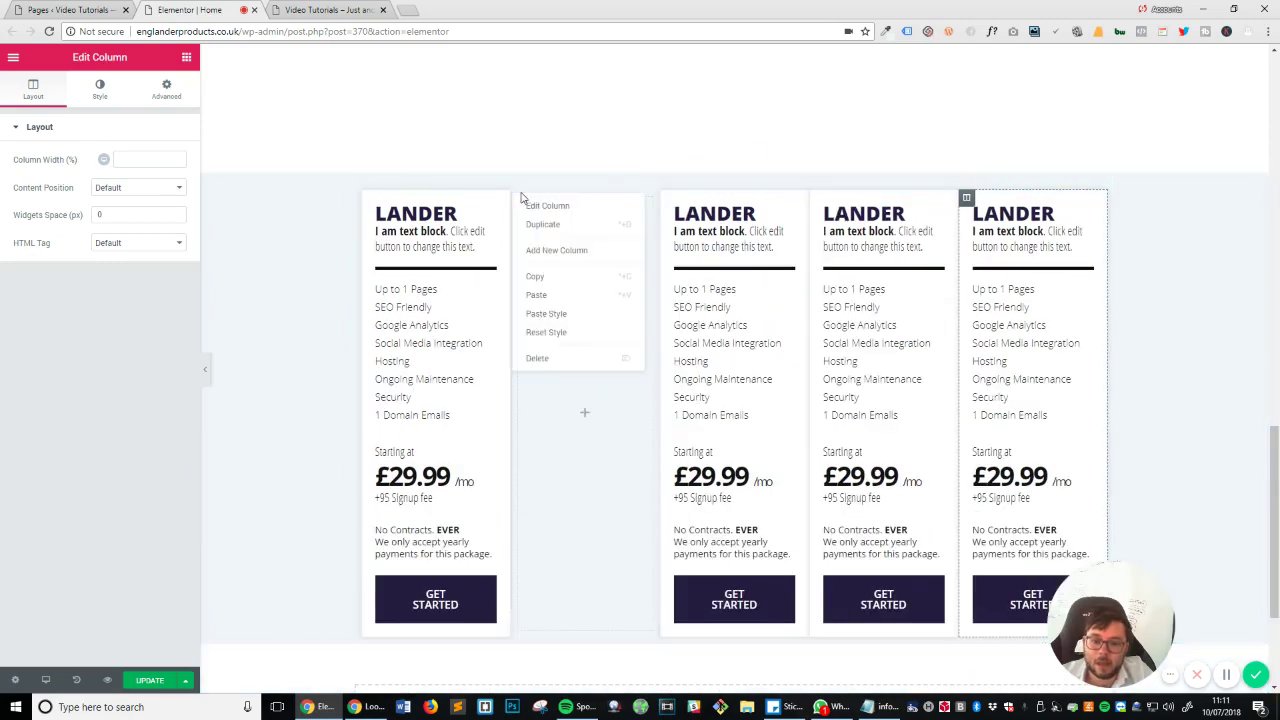
{"action": "left_click", "coordinate": [583, 420]}
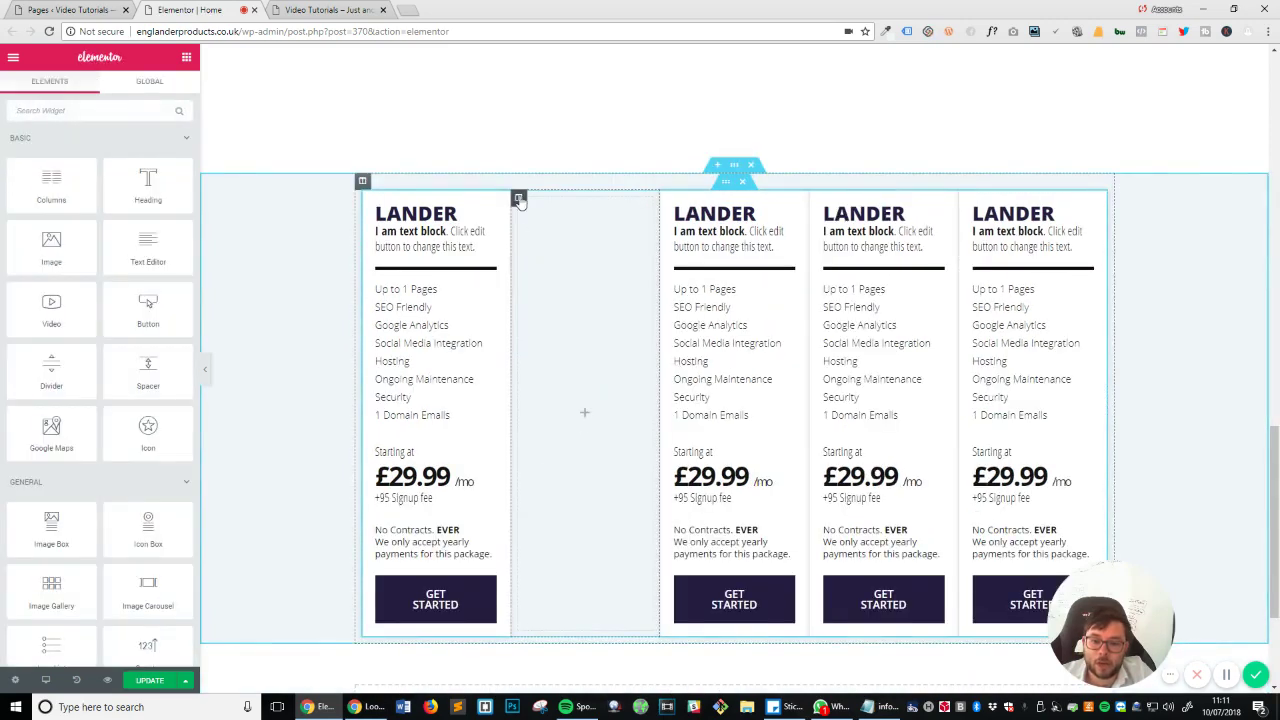
{"action": "right_click", "coordinate": [518, 196]}
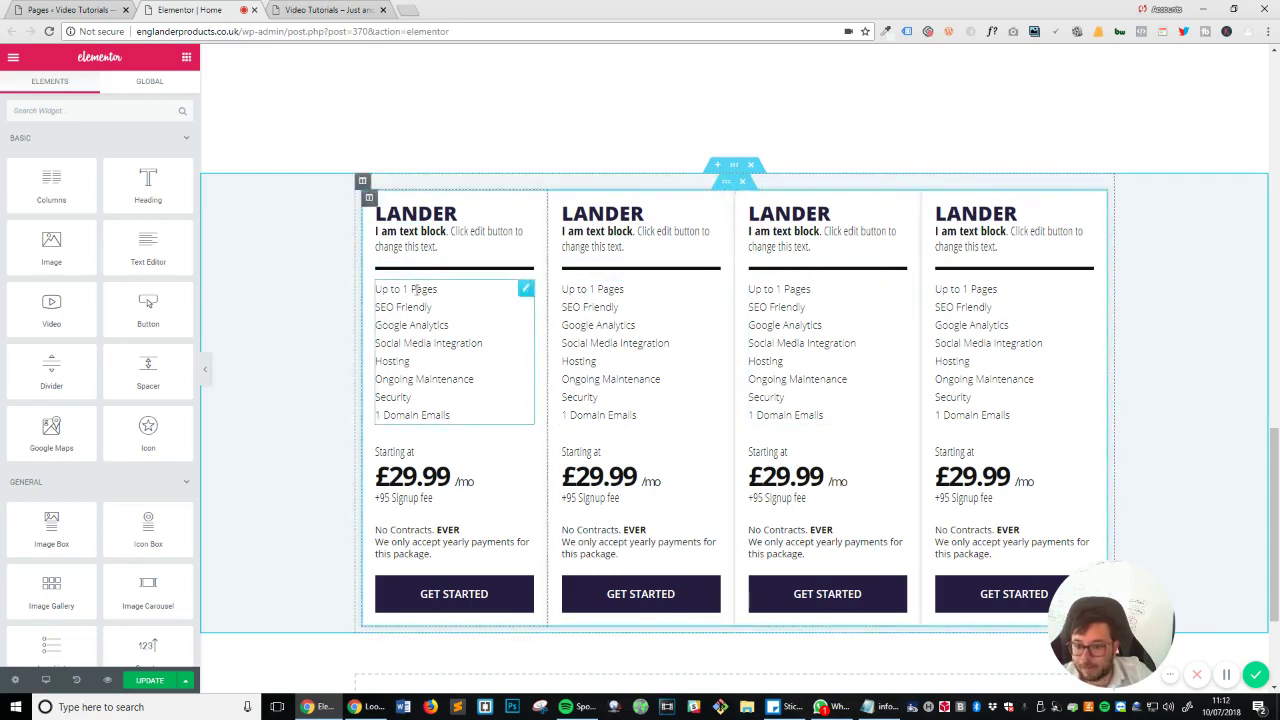
Unlink the first Lander column's margins and set the right and left margins to 5 px.
{"action": "left_click", "coordinate": [369, 197]}
{"action": "double_click", "coordinate": [155, 106]}
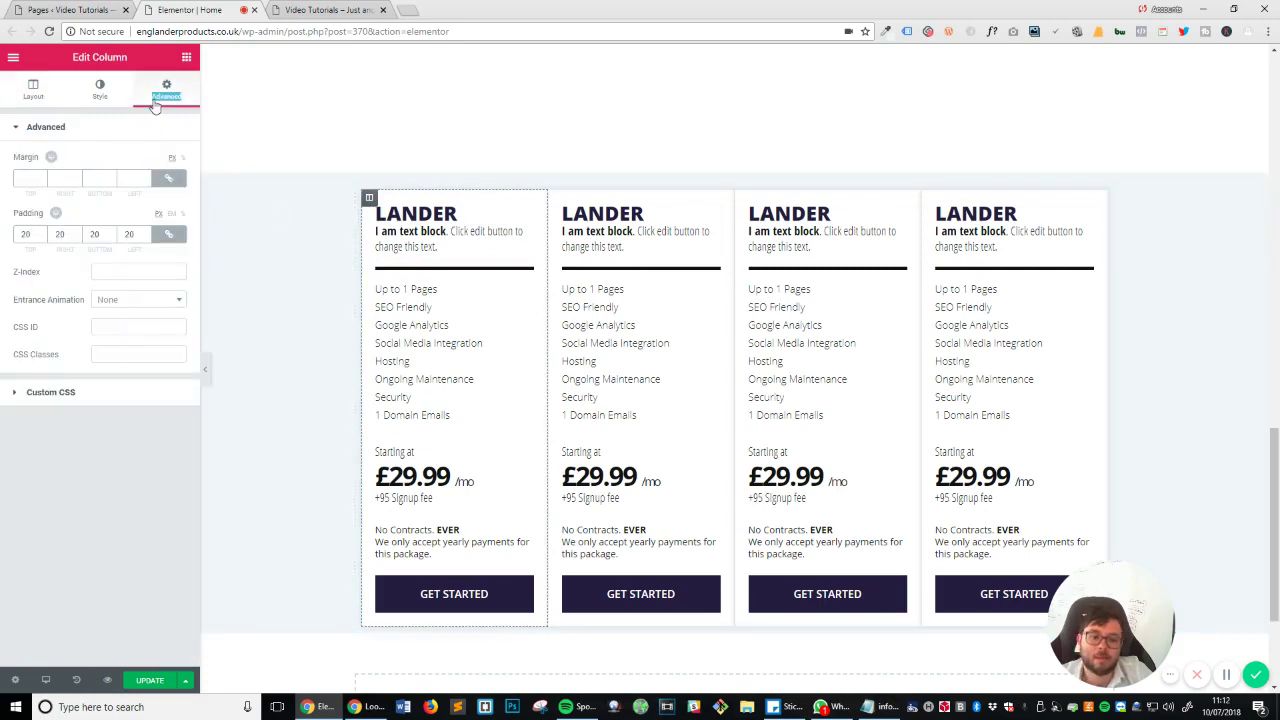
{"action": "left_click", "coordinate": [167, 180]}
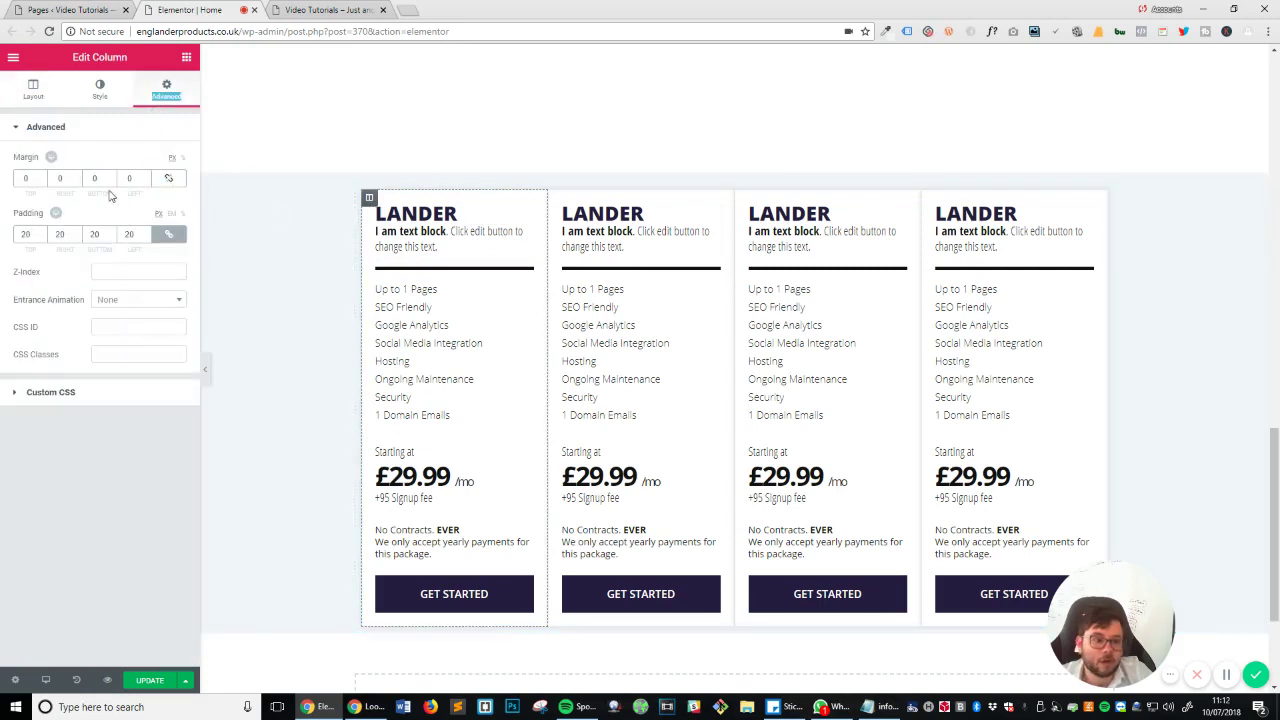
{"action": "left_click", "coordinate": [58, 178]}
{"action": "type", "text": "5"}
{"action": "left_click", "coordinate": [127, 178]}
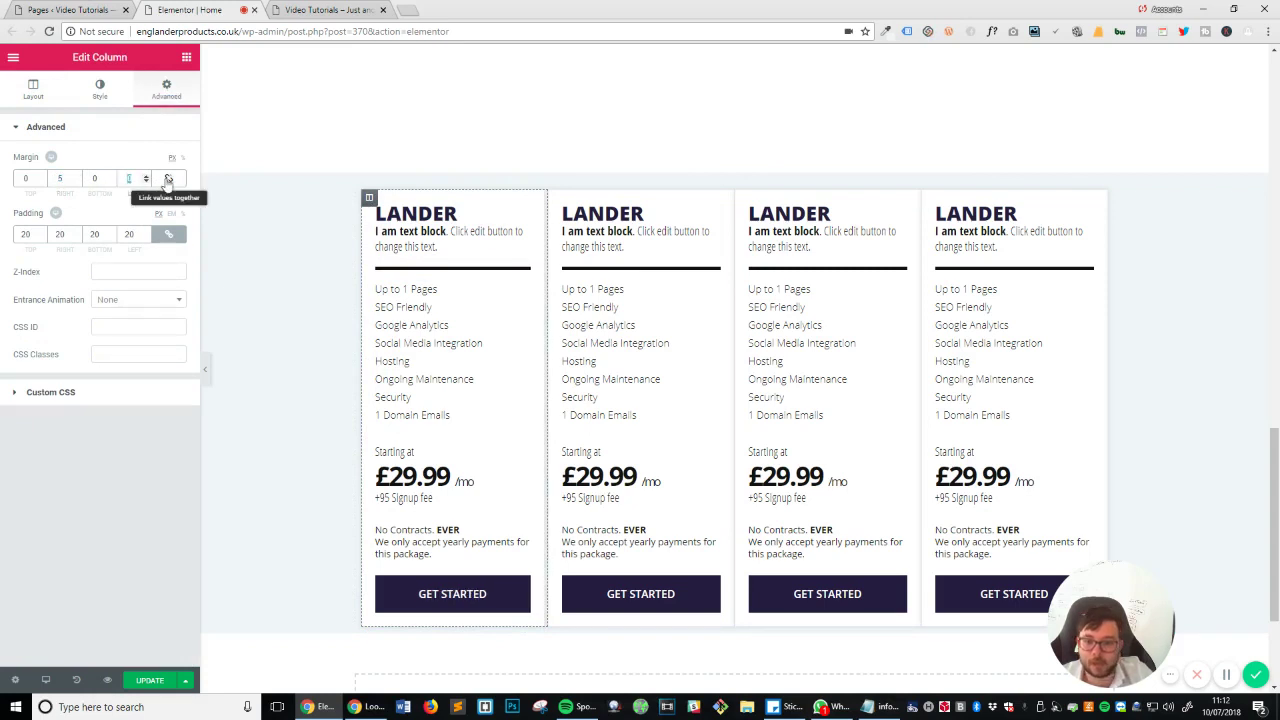
{"action": "type", "text": "5"}
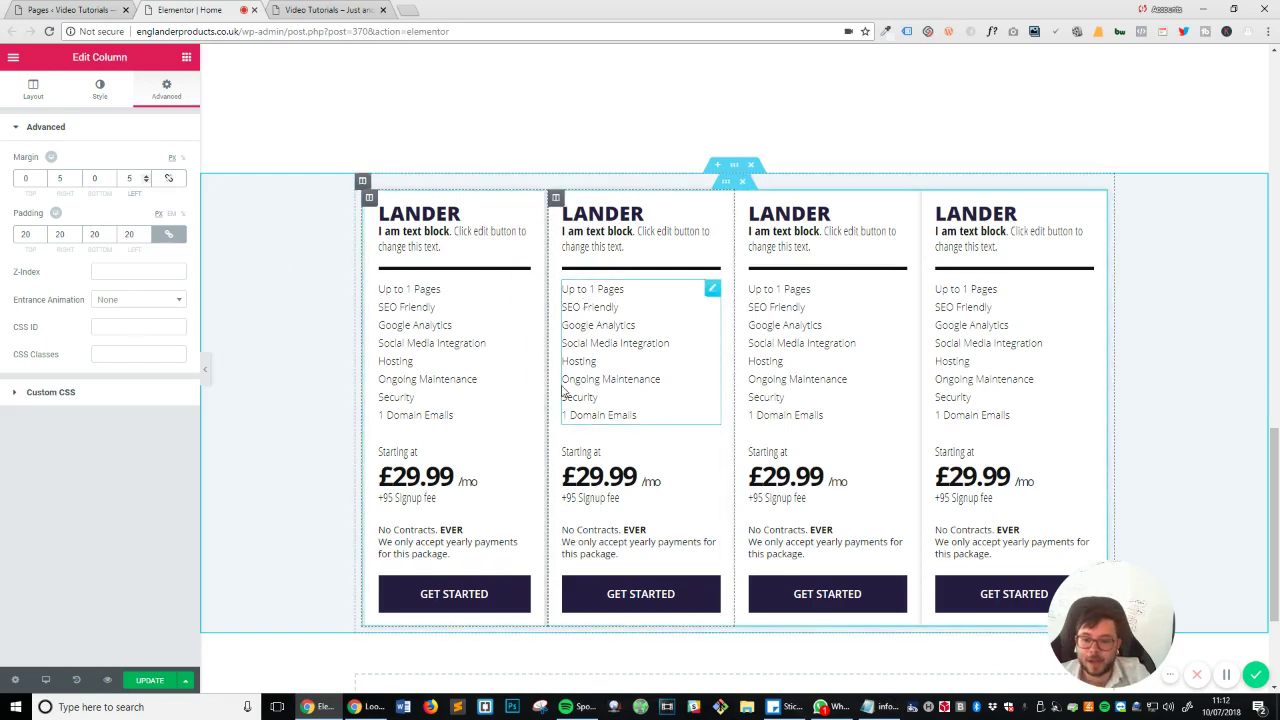
Unlink the second Lander column's margins and set the right and left margins to 5 px.
{"action": "left_click", "coordinate": [556, 198]}
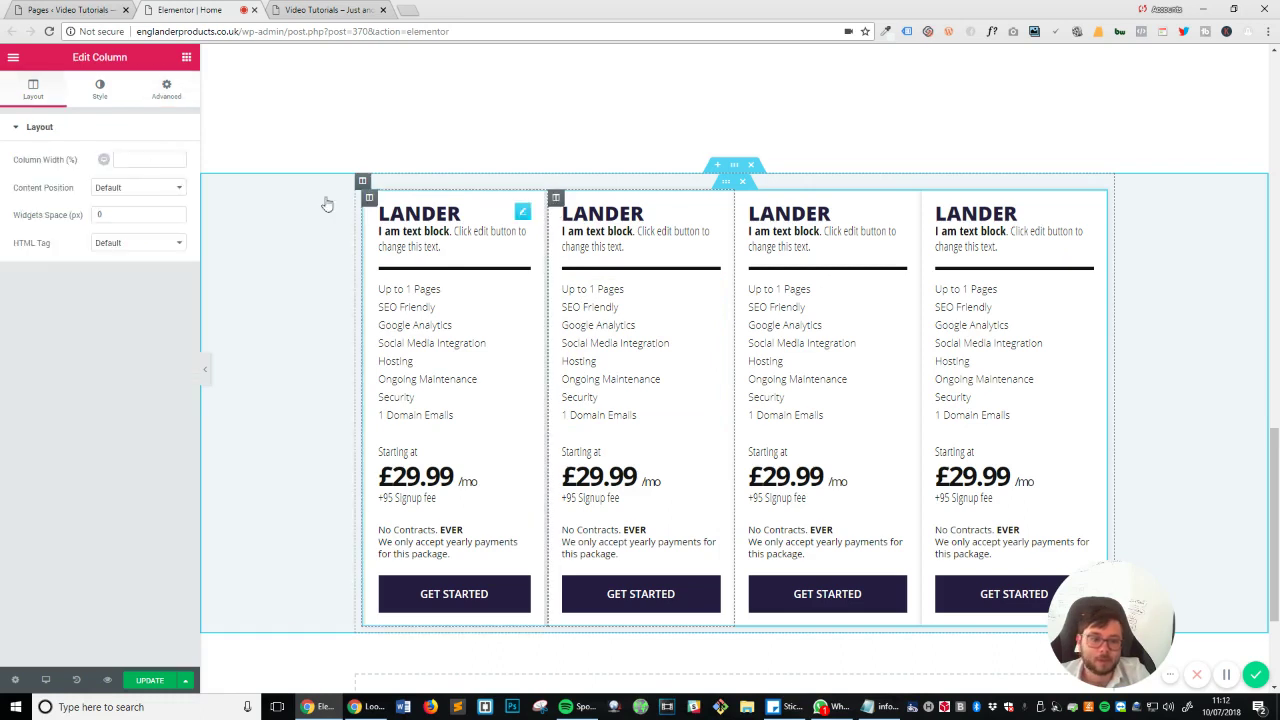
{"action": "left_click", "coordinate": [165, 95]}
{"action": "left_click", "coordinate": [168, 178]}
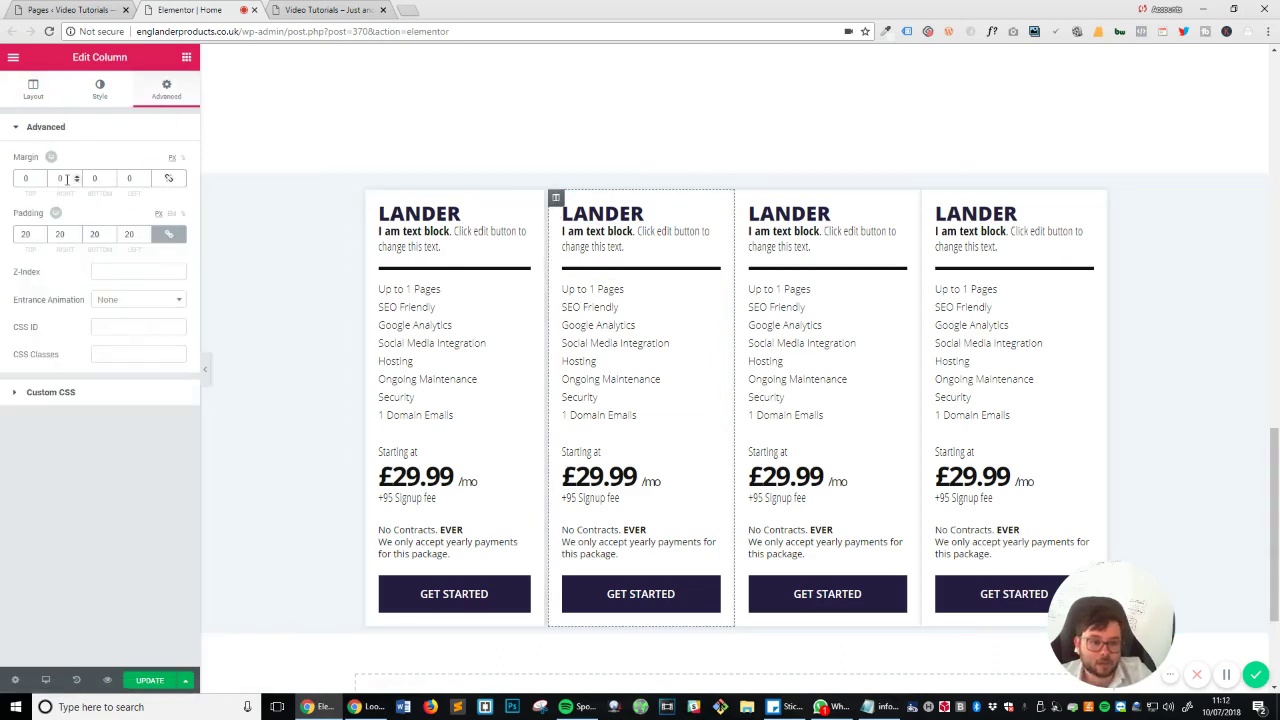
{"action": "type", "text": "5"}
{"action": "double_click", "coordinate": [128, 179]}
{"action": "type", "text": "5"}
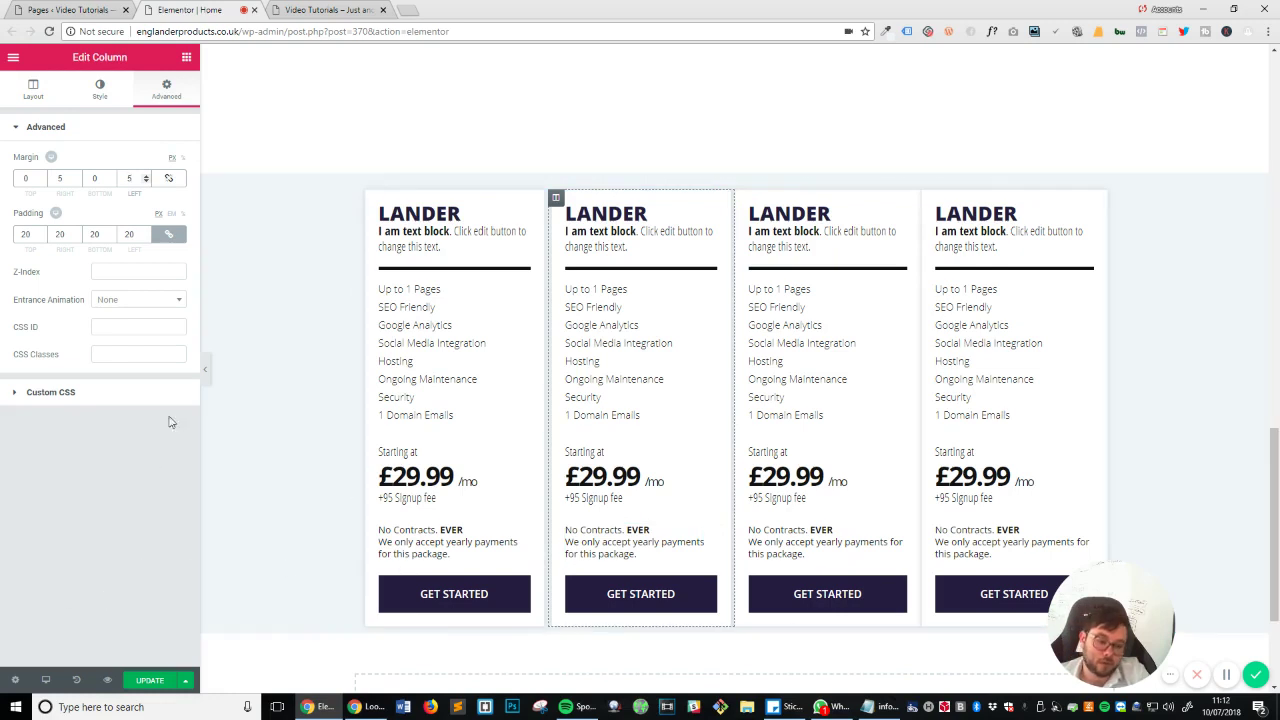
Switch to the tablet preview and set the column width of the first and second Lander columns to 50%.
{"action": "left_click", "coordinate": [44, 680]}
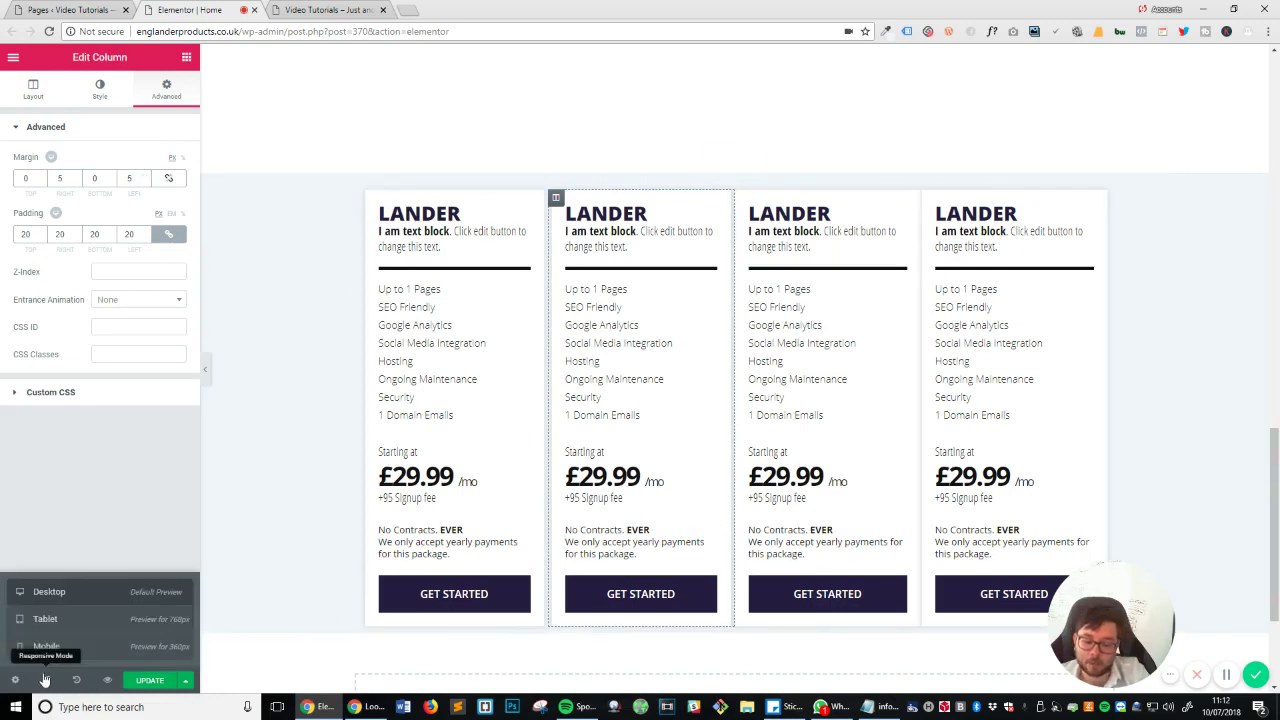
{"action": "left_click", "coordinate": [52, 622]}
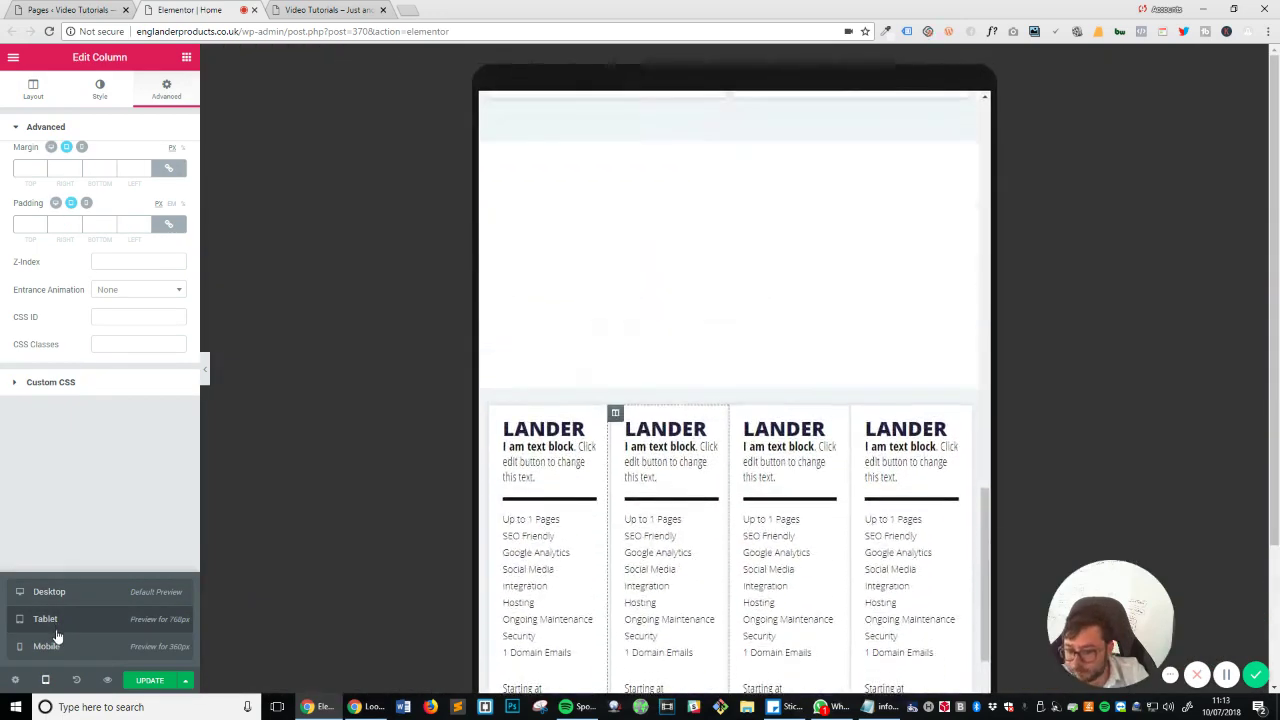
{"action": "scroll", "coordinate": [812, 418], "scroll_direction": "down", "scroll_amount": 2}
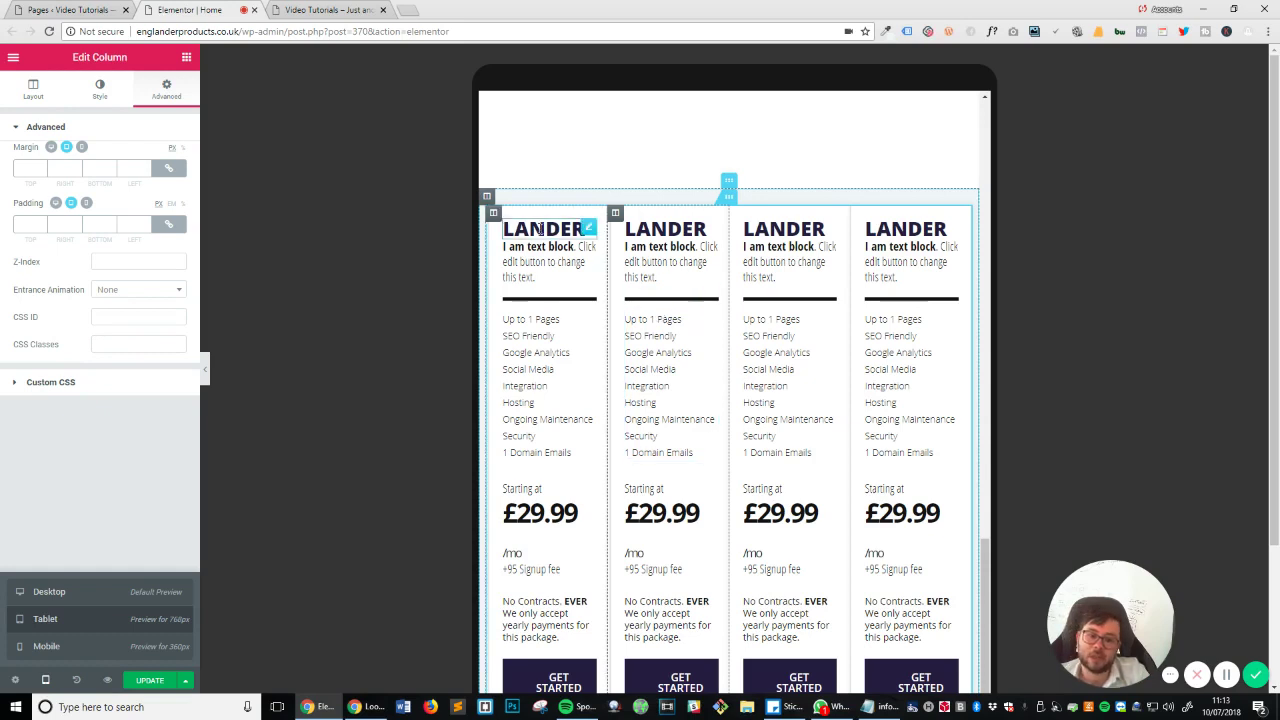
{"action": "left_click", "coordinate": [493, 213]}
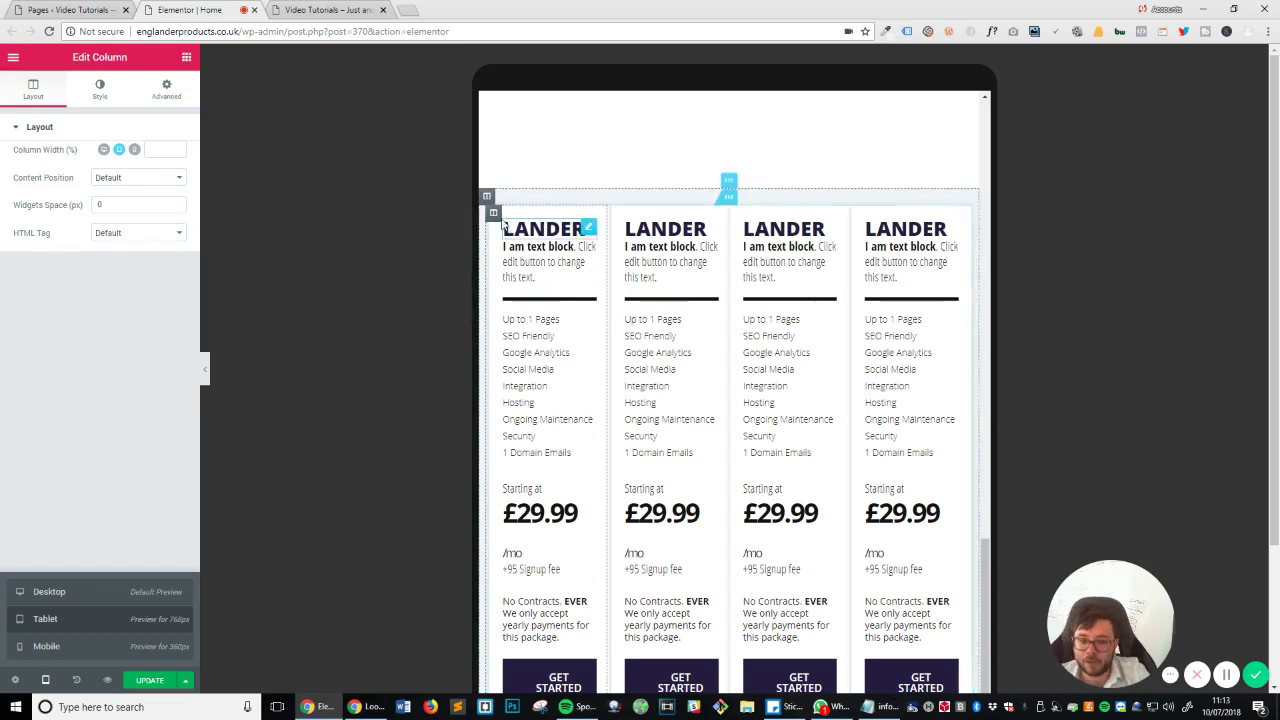
{"action": "left_click", "coordinate": [155, 149]}
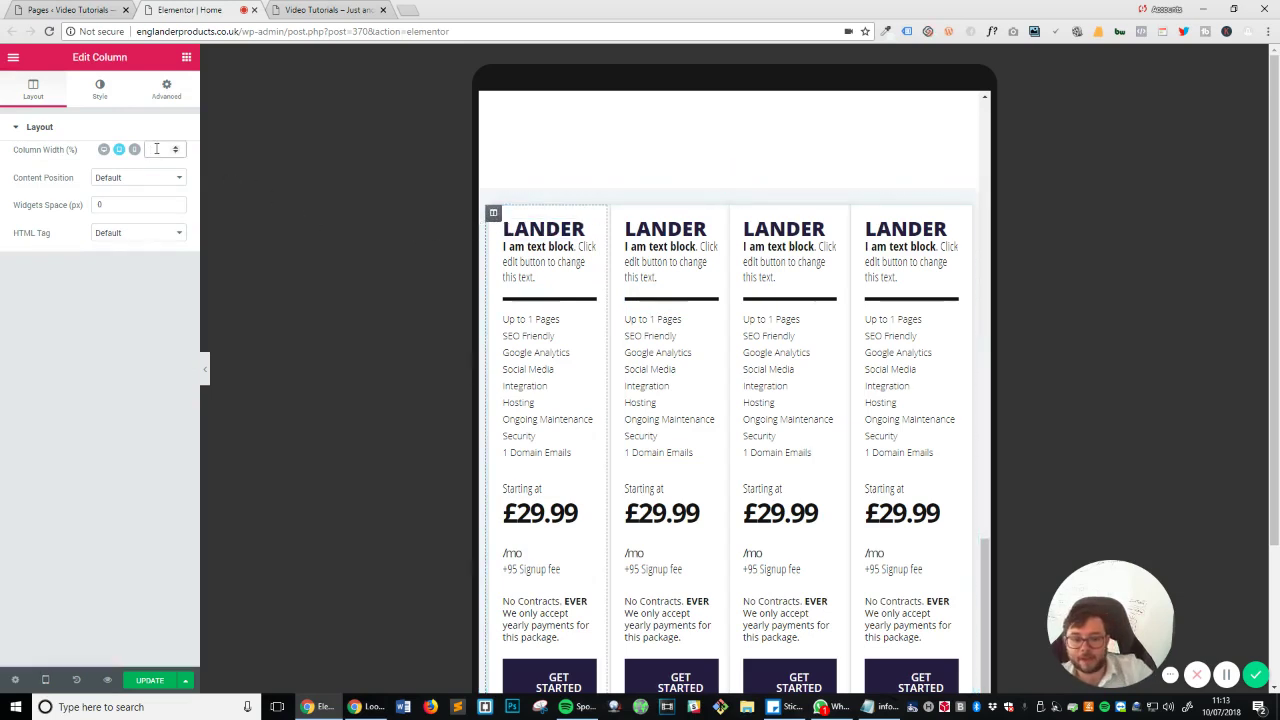
{"action": "type", "text": "50"}
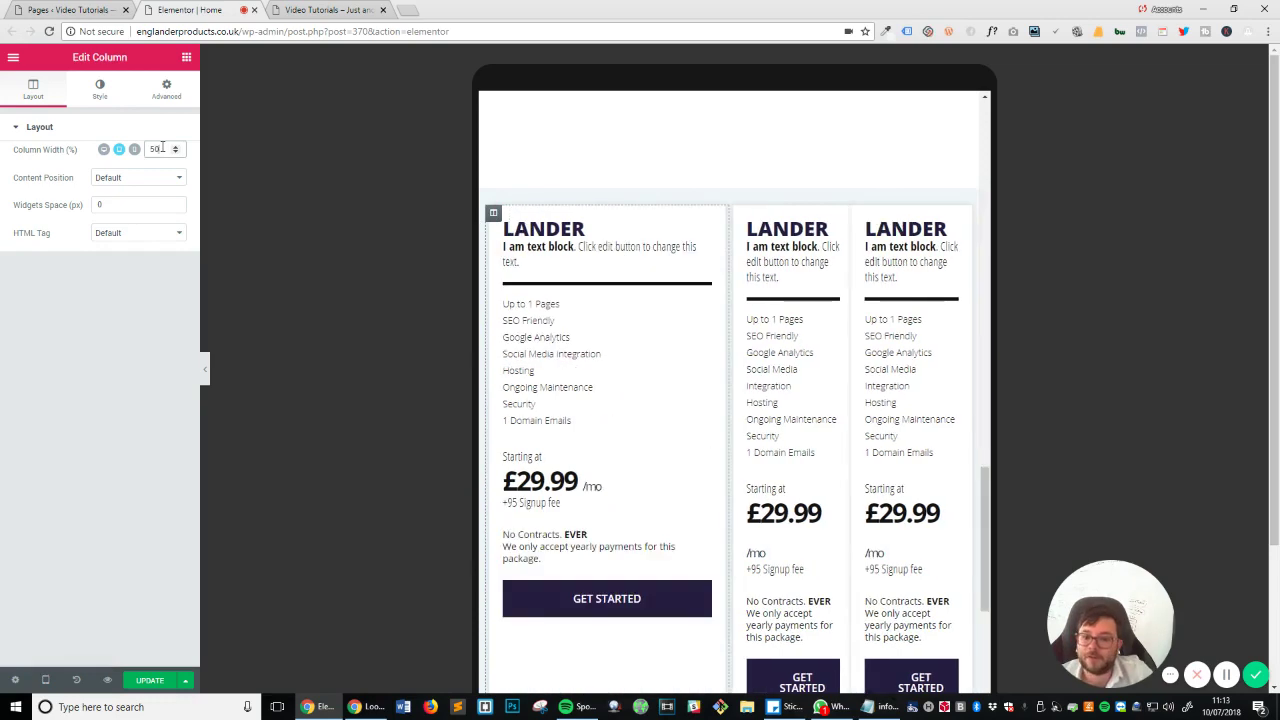
{"action": "left_click", "coordinate": [737, 213]}
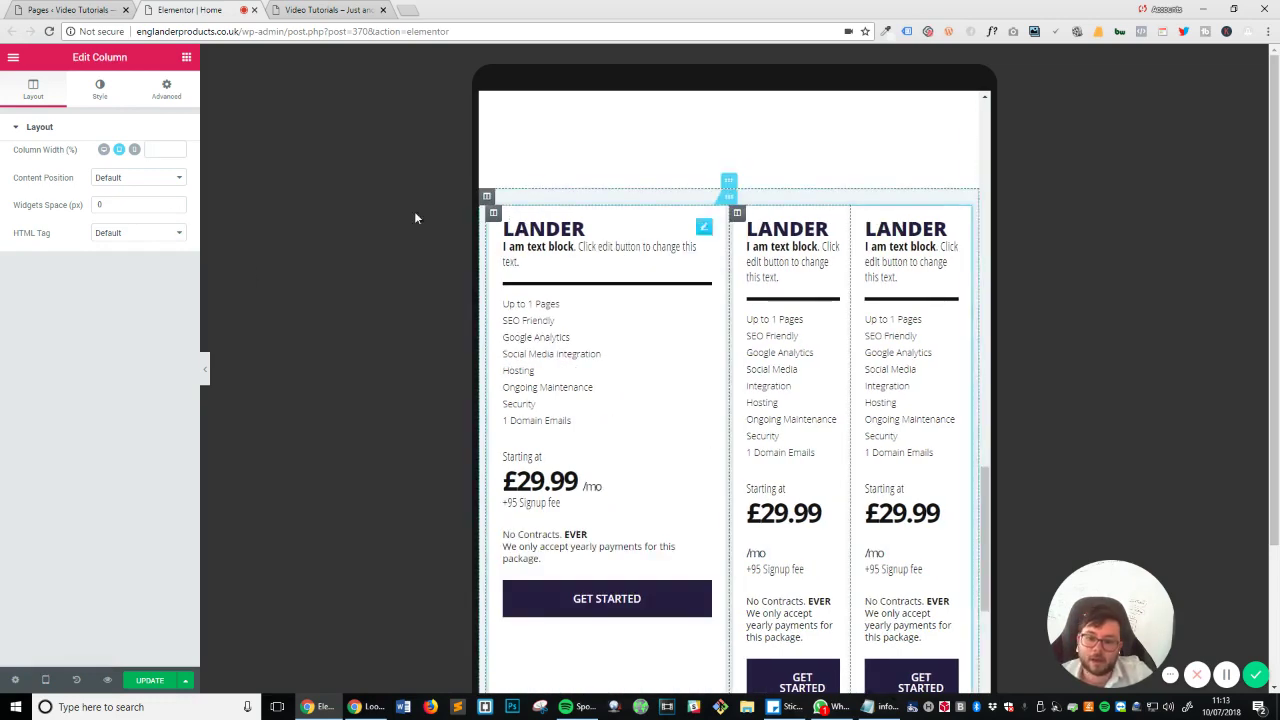
{"action": "type", "text": "50"}
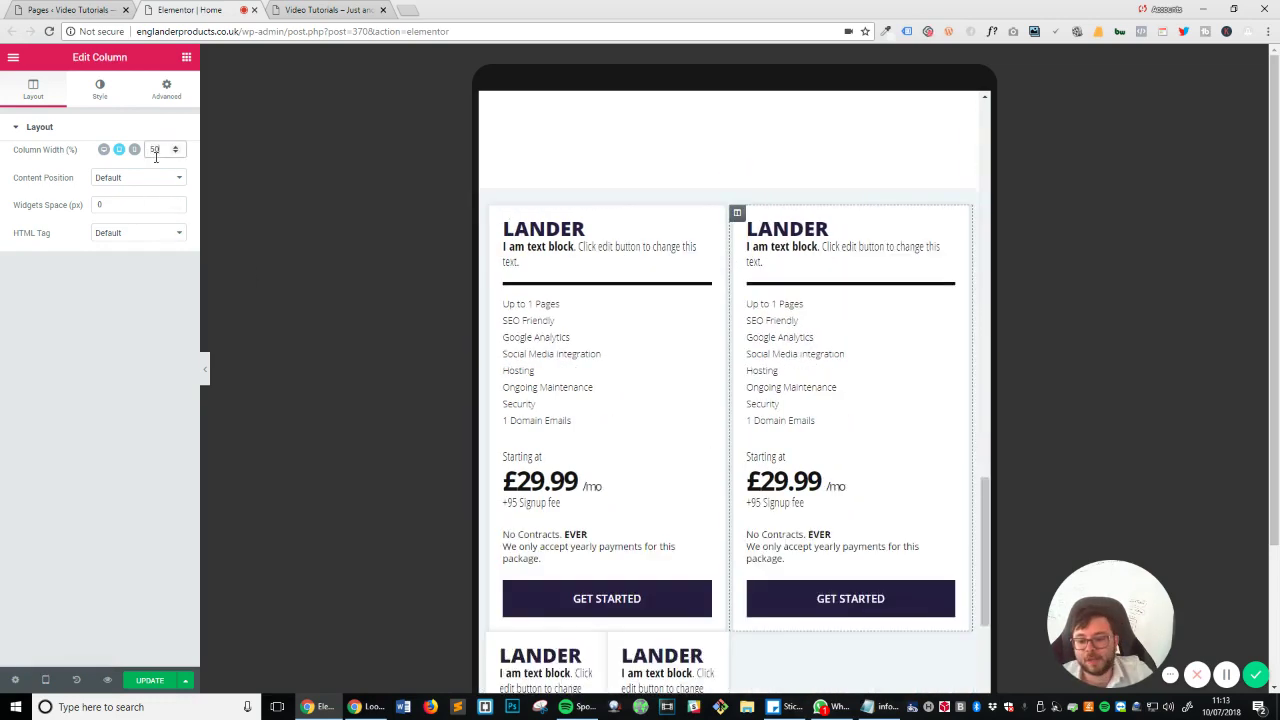
Set the tablet column width of the third and fourth Lander columns to 50%.
{"action": "scroll", "coordinate": [617, 284], "scroll_direction": "down", "scroll_amount": 3}
{"action": "left_click", "coordinate": [493, 373]}
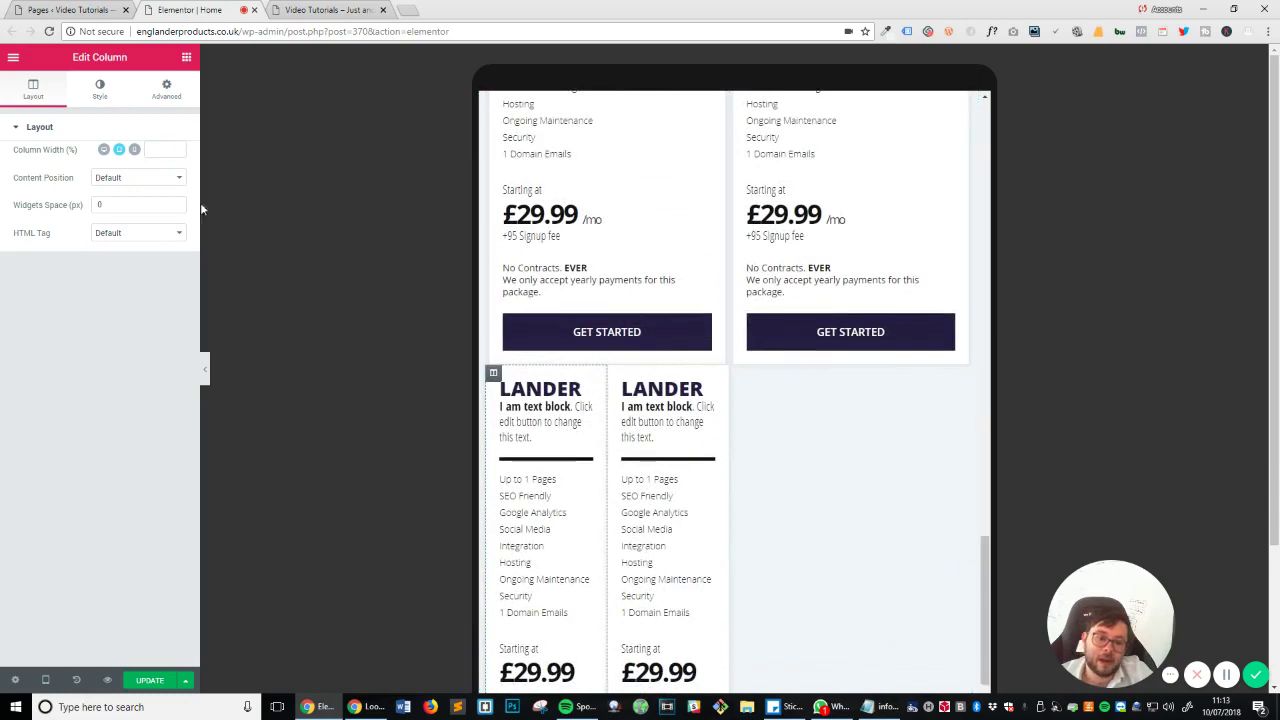
{"action": "left_click", "coordinate": [165, 150]}
{"action": "type", "text": "50"}
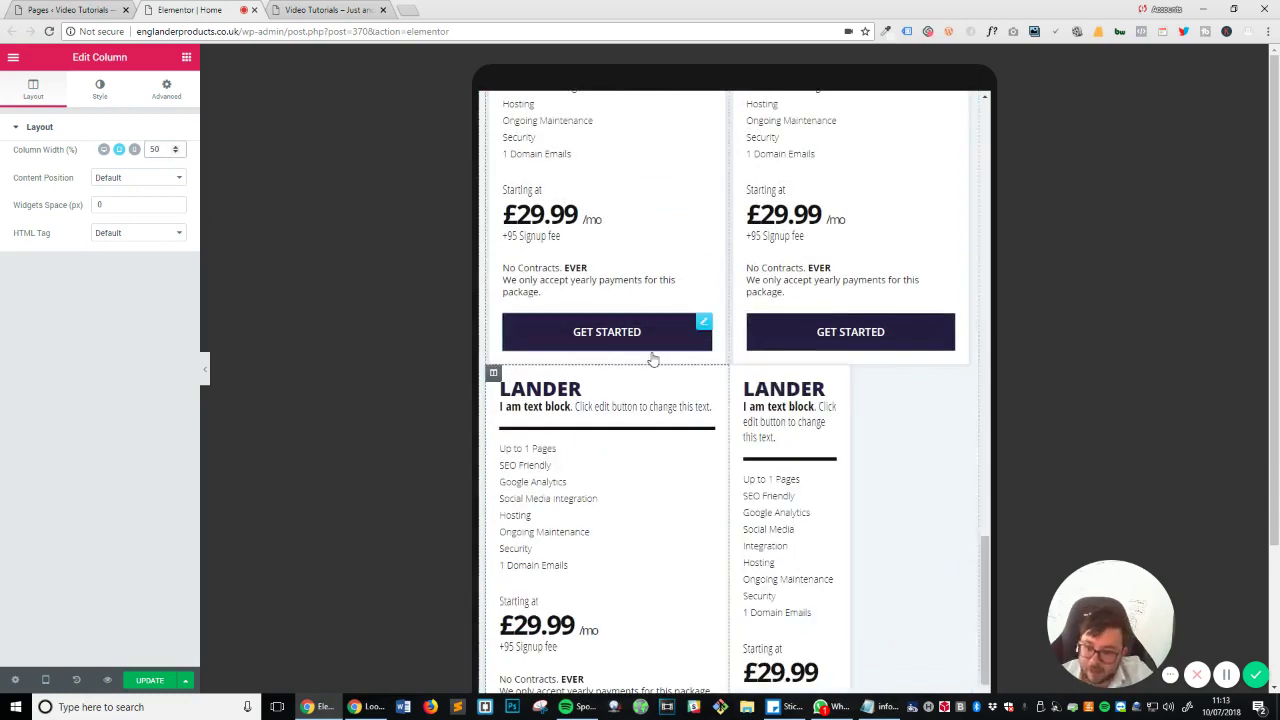
{"action": "left_click", "coordinate": [729, 372]}
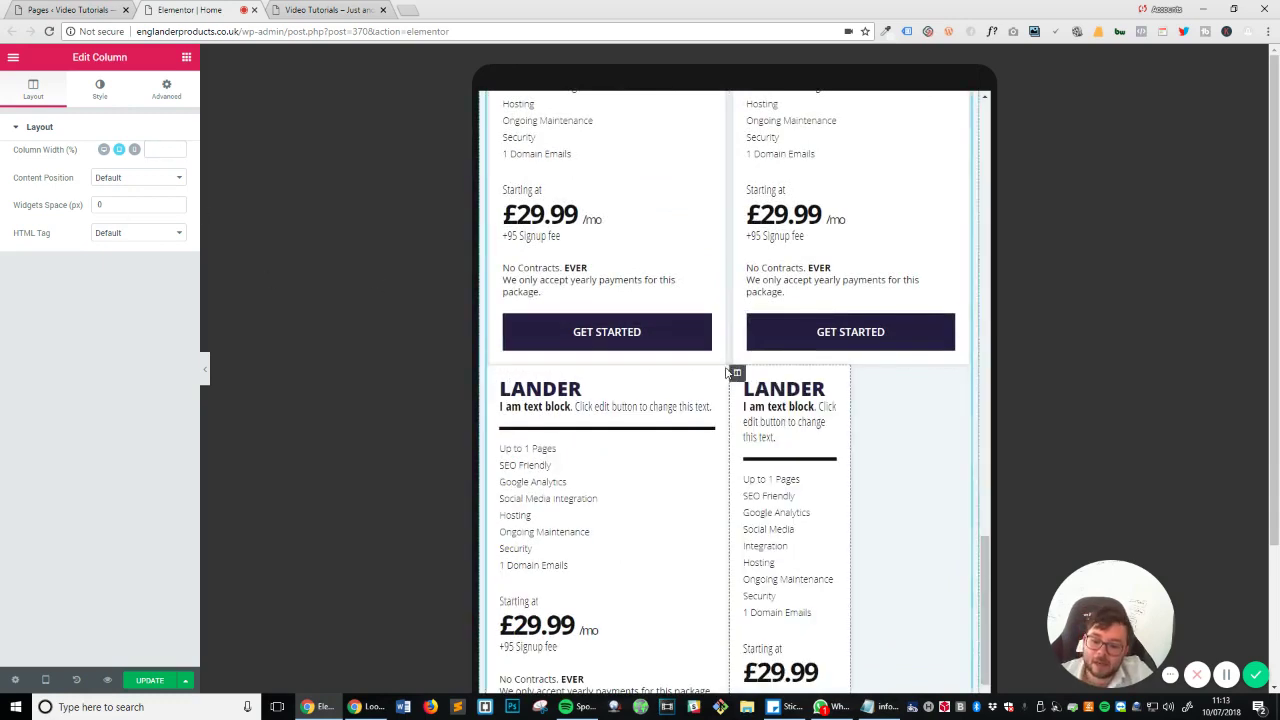
{"action": "left_click", "coordinate": [153, 148]}
{"action": "type", "text": "50"}
{"action": "scroll", "coordinate": [663, 551], "scroll_direction": "up", "scroll_amount": 3}
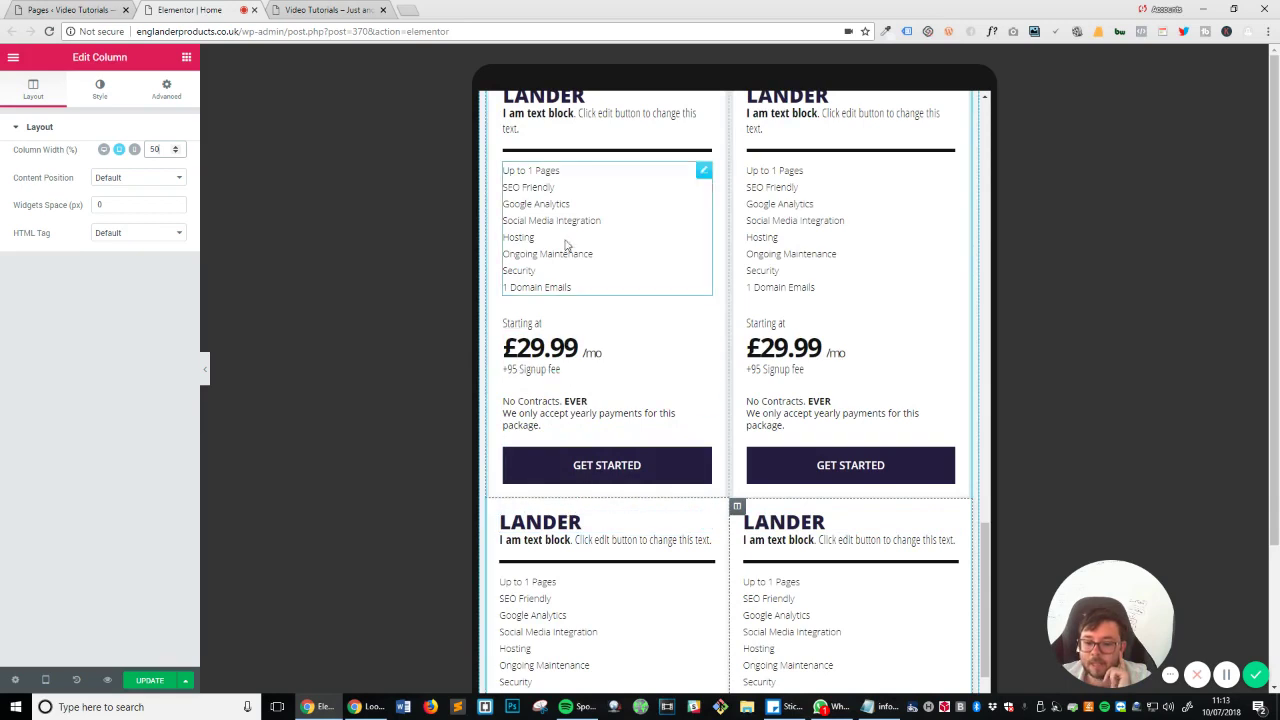
Set the first Lander column's tablet margin to 5 px on all sides.
{"action": "scroll", "coordinate": [698, 516], "scroll_direction": "up", "scroll_amount": 1}
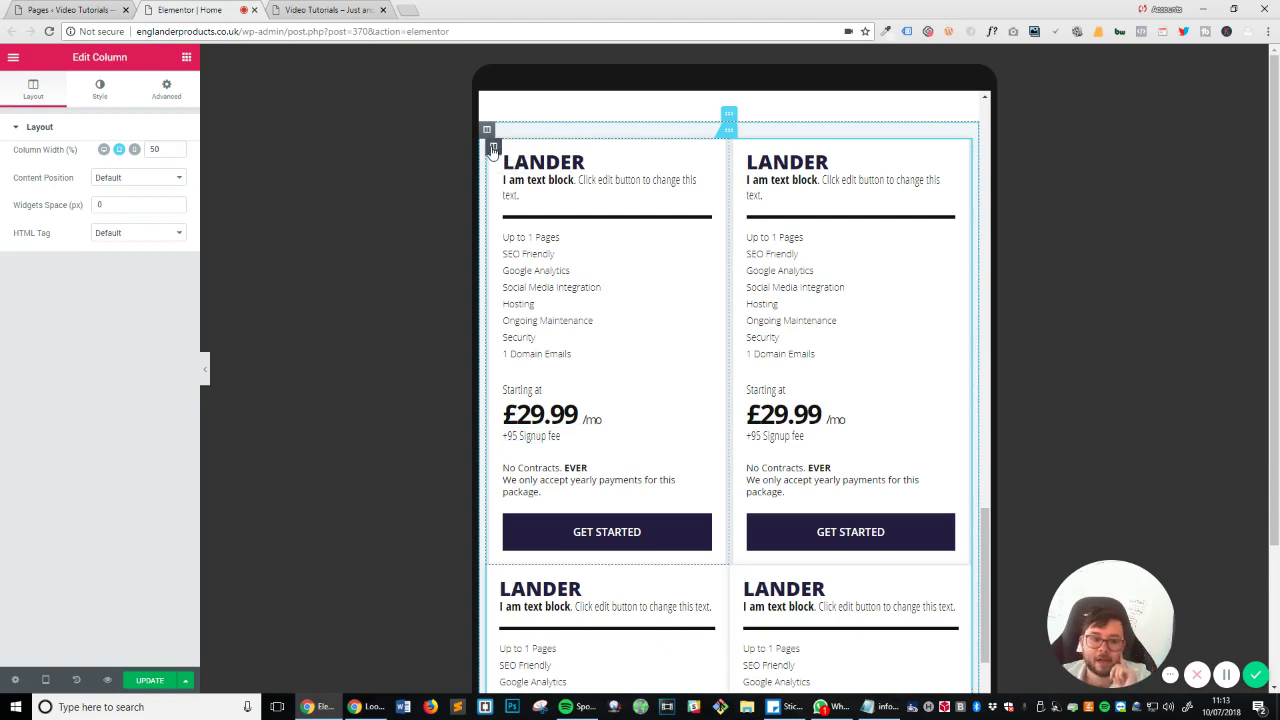
{"action": "left_click", "coordinate": [167, 92]}
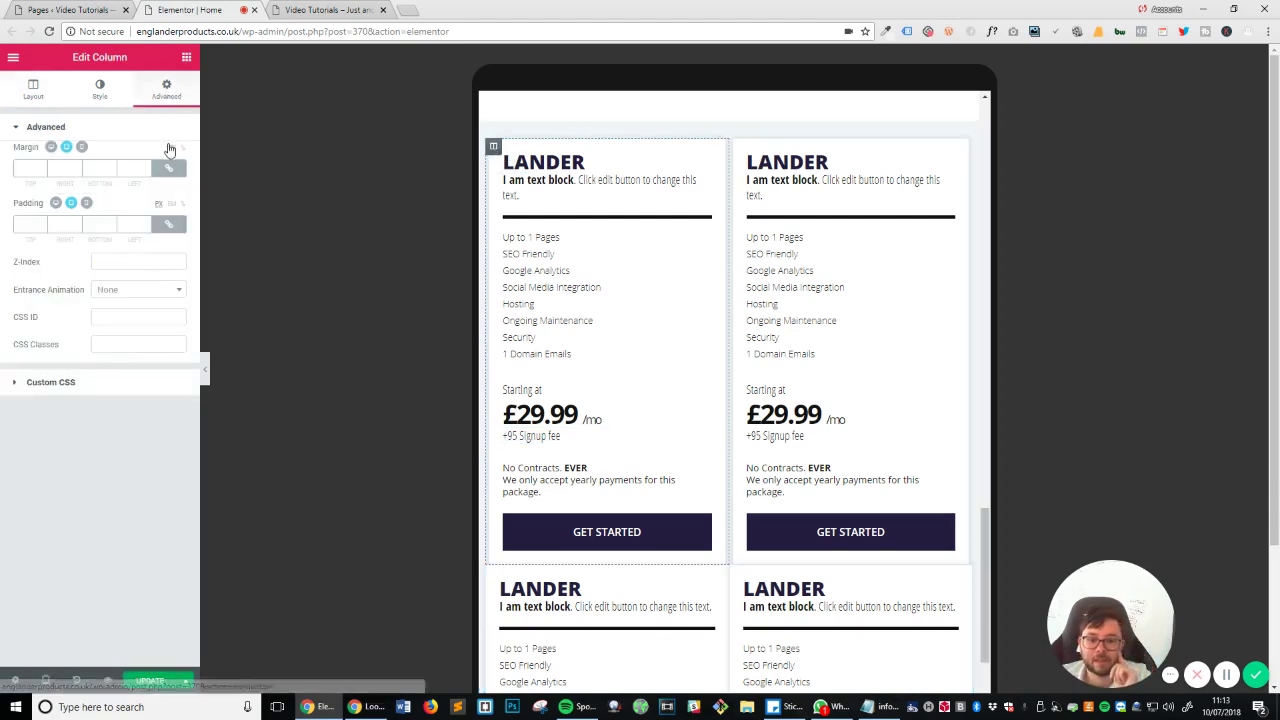
{"action": "left_click", "coordinate": [19, 168]}
{"action": "type", "text": "5"}
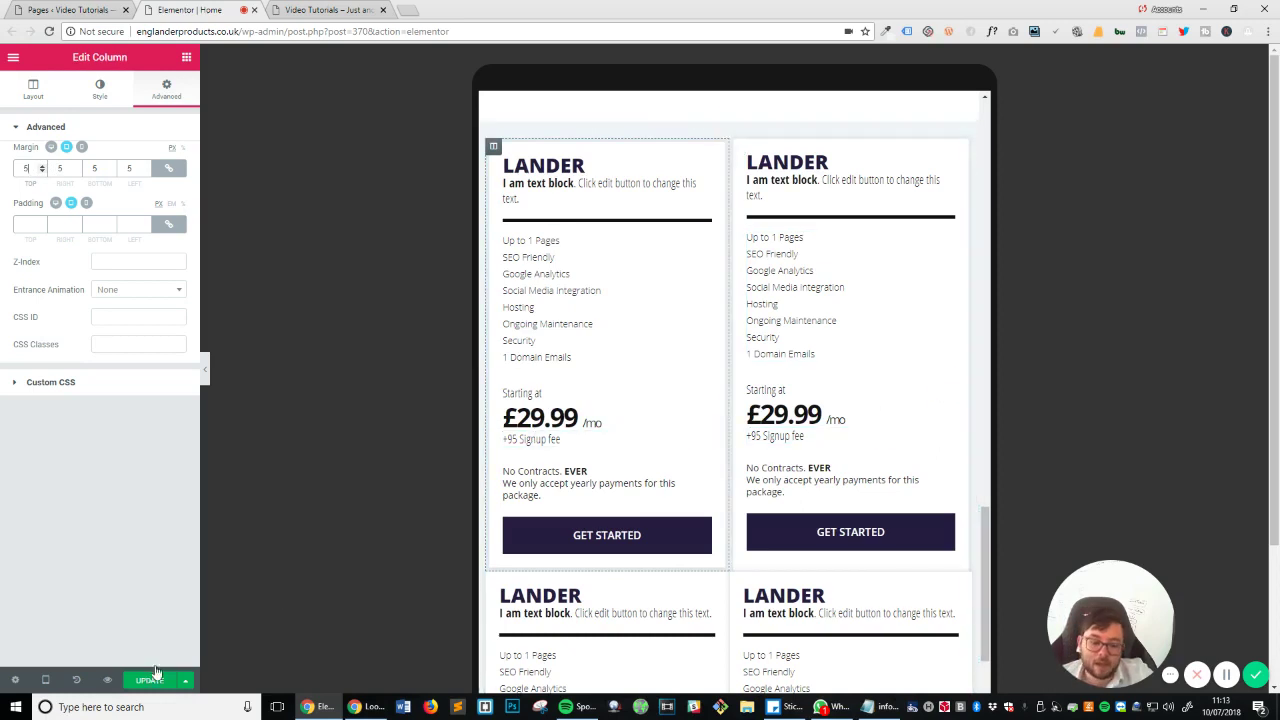
Switch to the mobile preview and compare the stacked Lander columns with the original pricing table higher on the page.
{"action": "left_click", "coordinate": [45, 680]}
{"action": "left_click", "coordinate": [55, 648]}
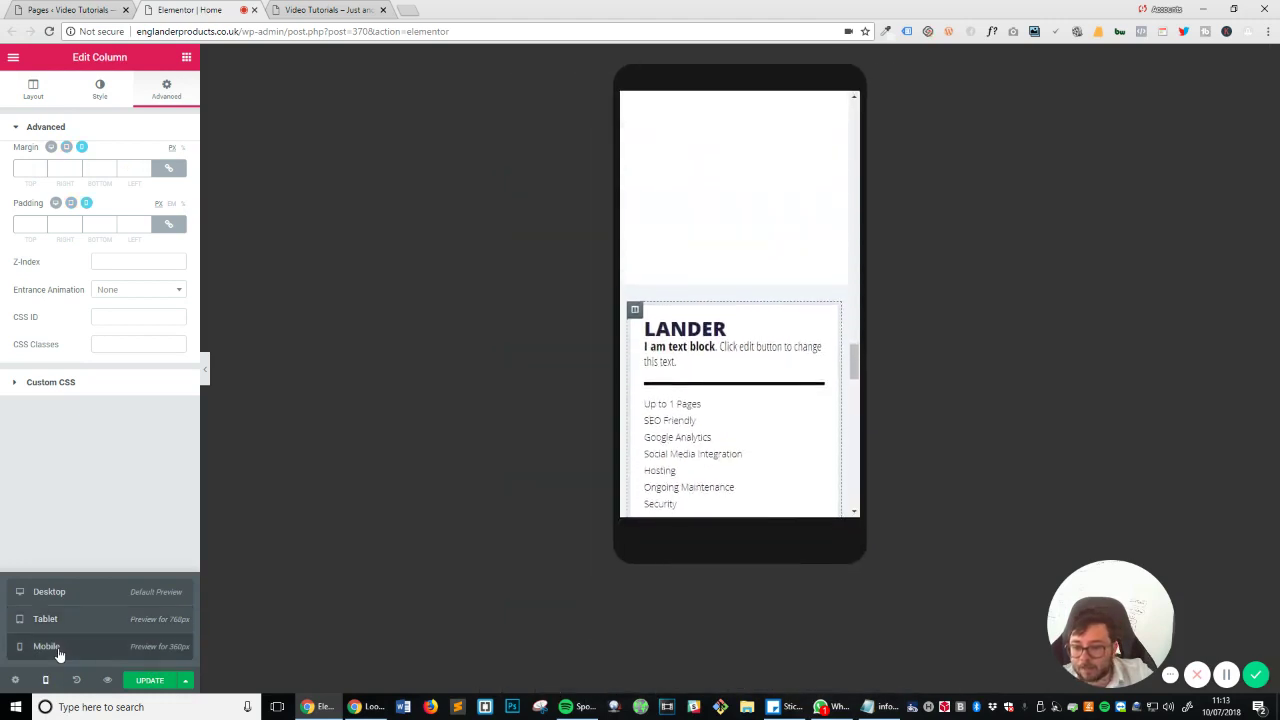
{"action": "scroll", "coordinate": [751, 309], "scroll_direction": "down", "scroll_amount": 5}
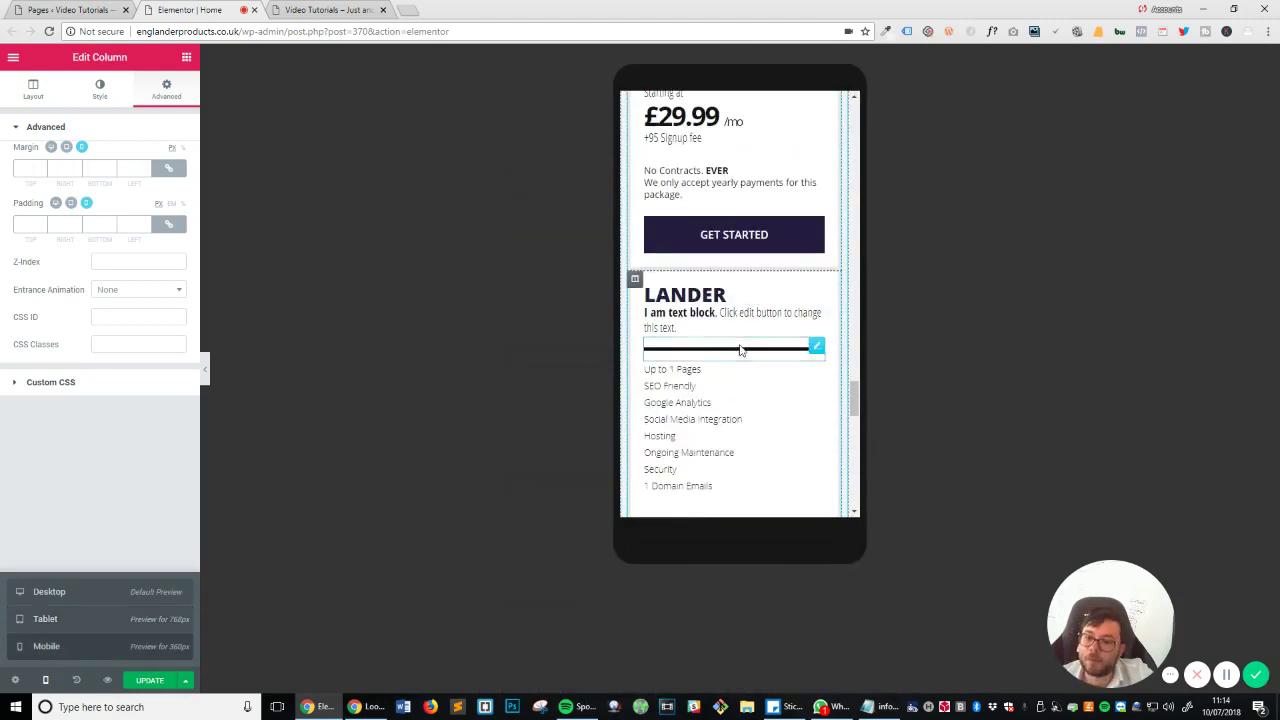
{"action": "scroll", "coordinate": [742, 358], "scroll_direction": "up", "scroll_amount": 6}
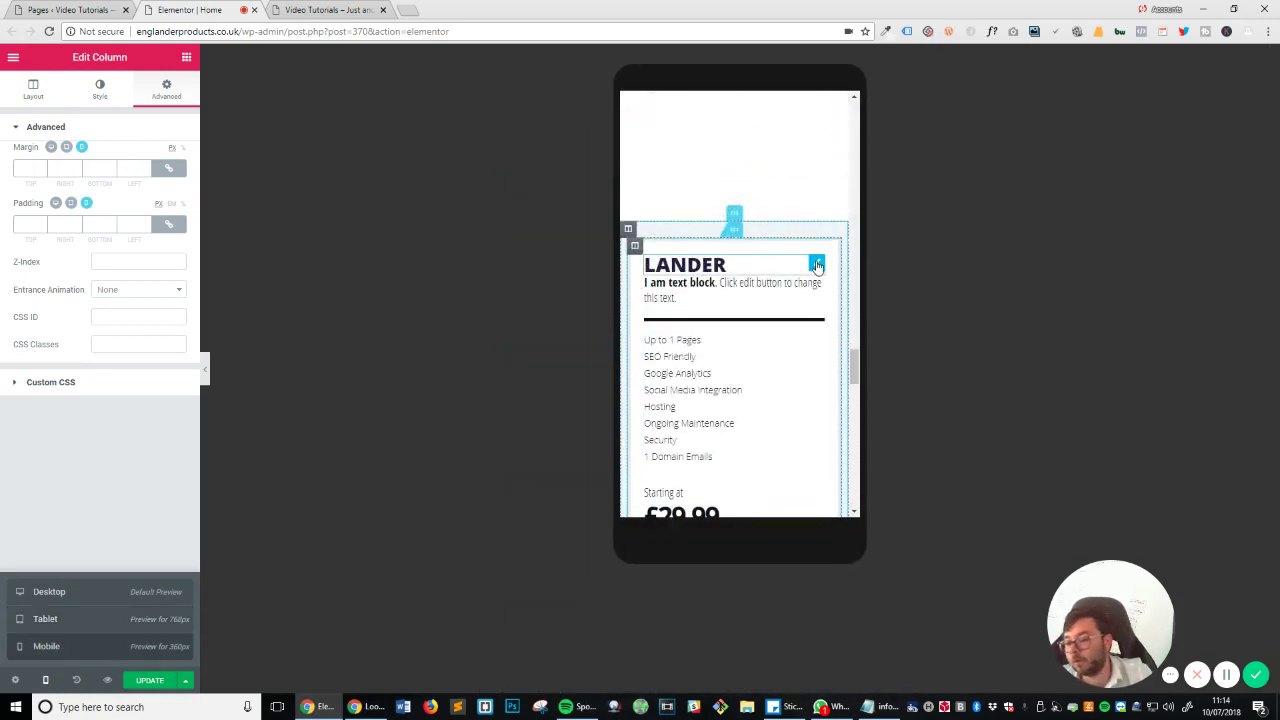
{"action": "scroll", "coordinate": [797, 306], "scroll_direction": "down", "scroll_amount": 5}
{"action": "scroll", "coordinate": [789, 280], "scroll_direction": "up", "scroll_amount": 10}
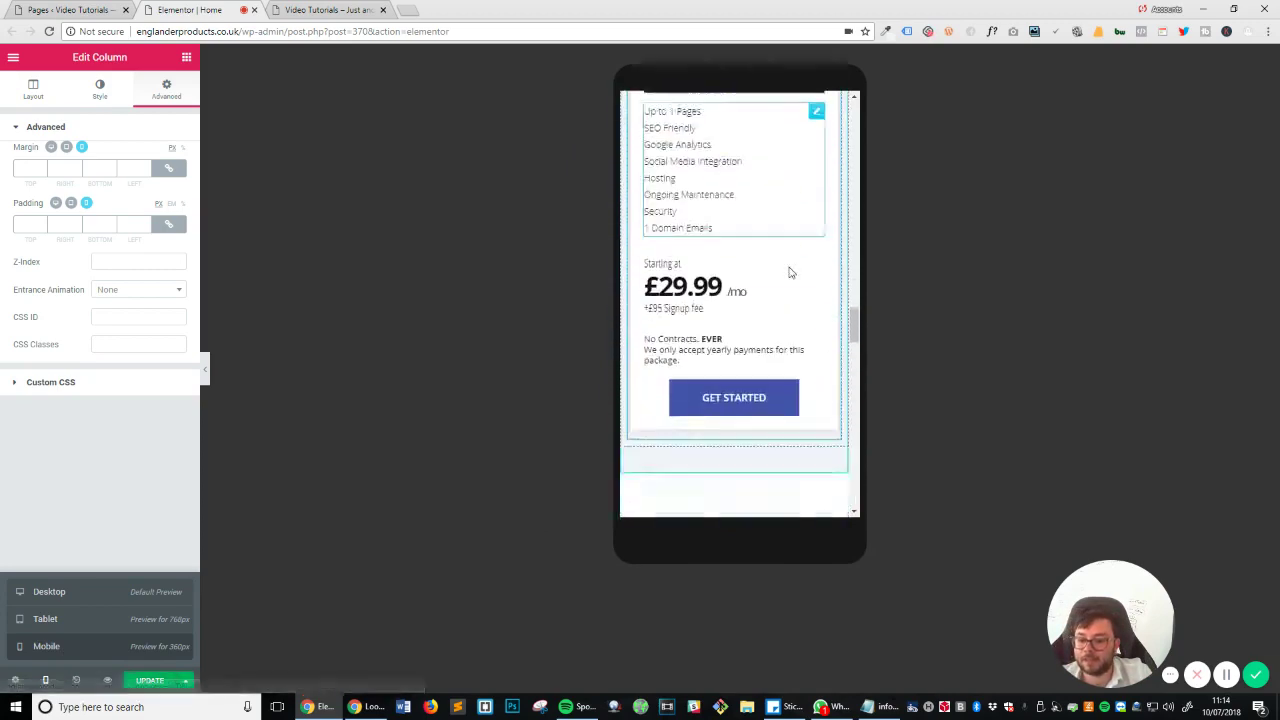
{"action": "scroll", "coordinate": [770, 289], "scroll_direction": "down", "scroll_amount": 3}
{"action": "scroll", "coordinate": [769, 297], "scroll_direction": "up", "scroll_amount": 3}
{"action": "scroll", "coordinate": [769, 320], "scroll_direction": "down", "scroll_amount": 6}
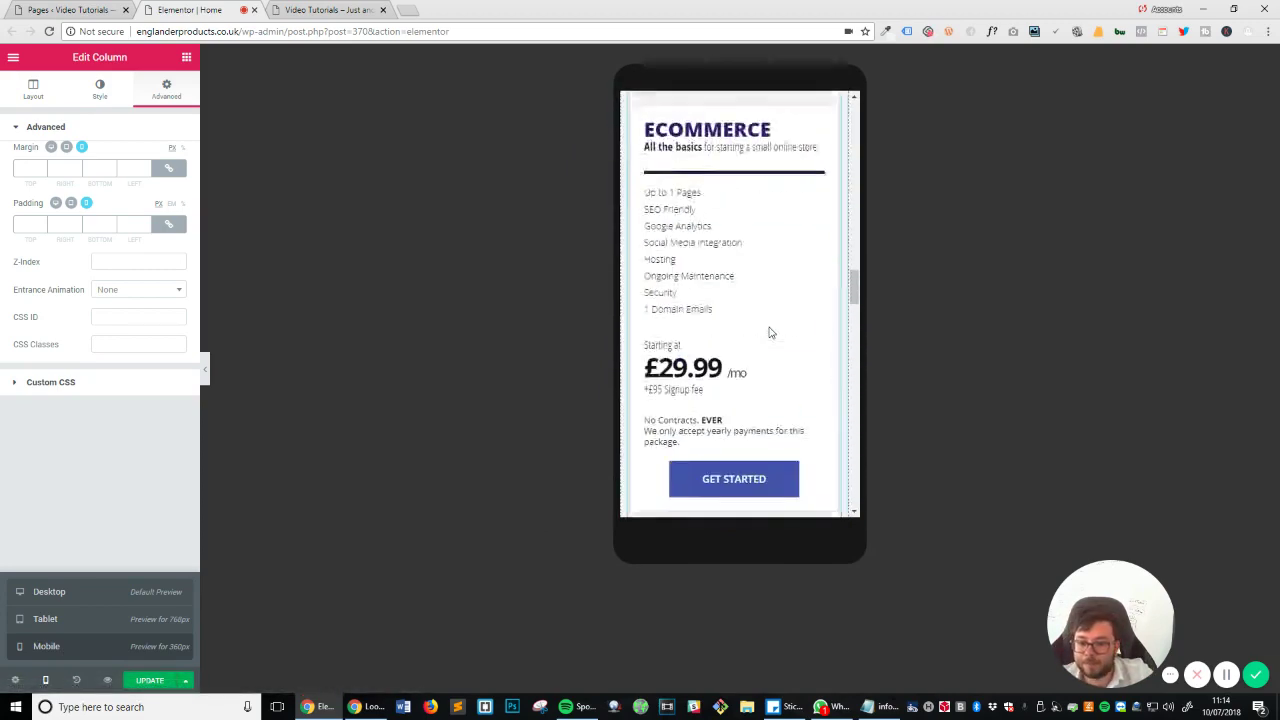
{"action": "scroll", "coordinate": [771, 332], "scroll_direction": "up", "scroll_amount": 1}
{"action": "scroll", "coordinate": [768, 335], "scroll_direction": "up", "scroll_amount": 8}
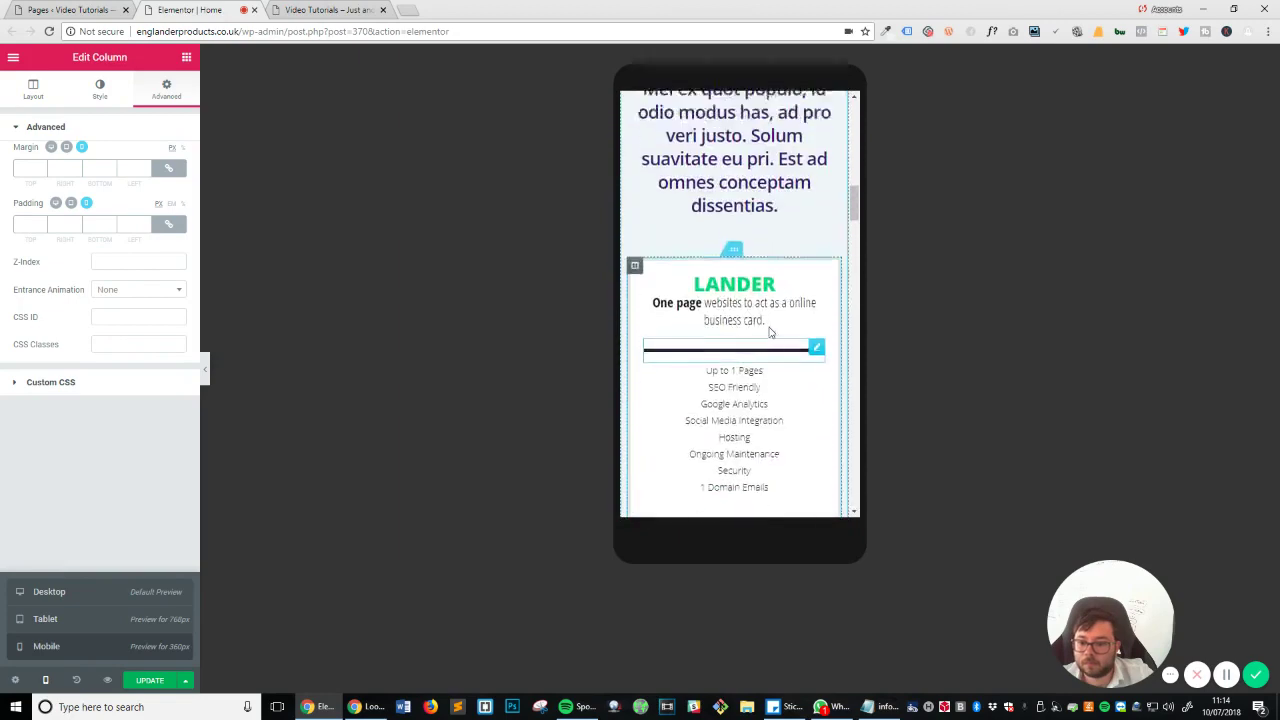
{"action": "scroll", "coordinate": [749, 350], "scroll_direction": "down", "scroll_amount": 20}
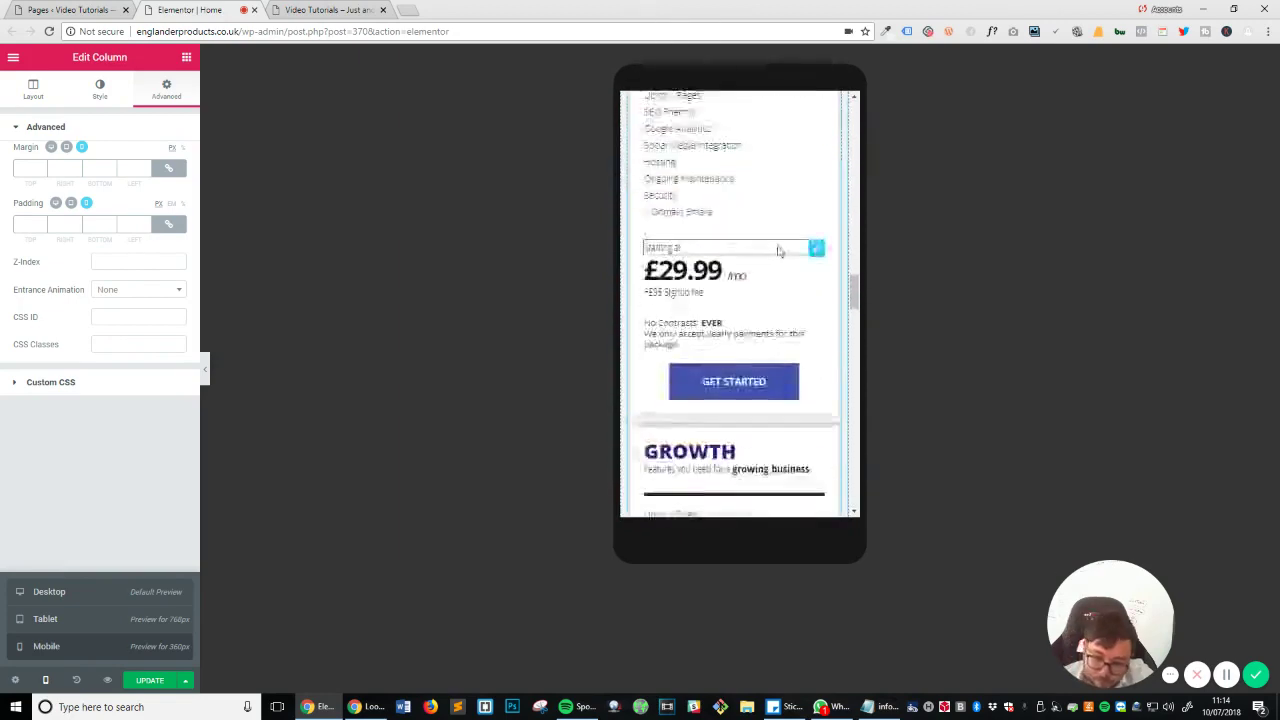
Centre the first Lander column's heading and the text block beneath it for mobile.
{"action": "left_click", "coordinate": [820, 240]}
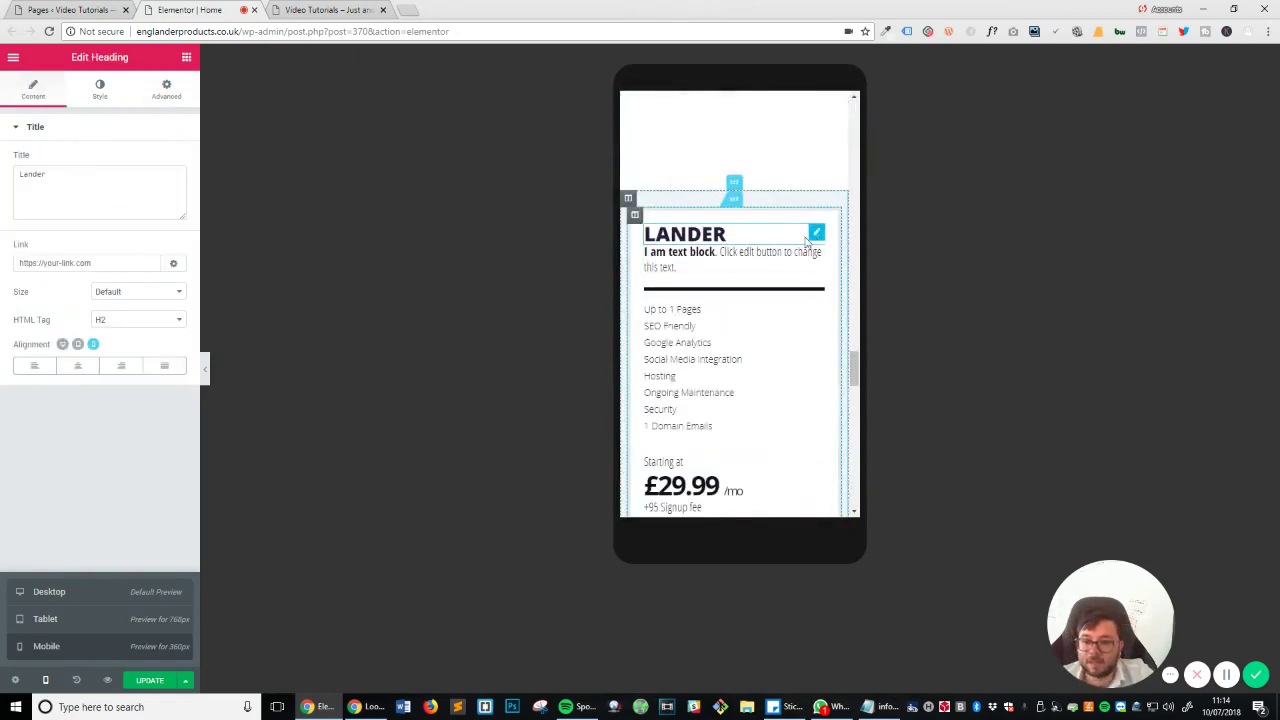
{"action": "left_click", "coordinate": [77, 365]}
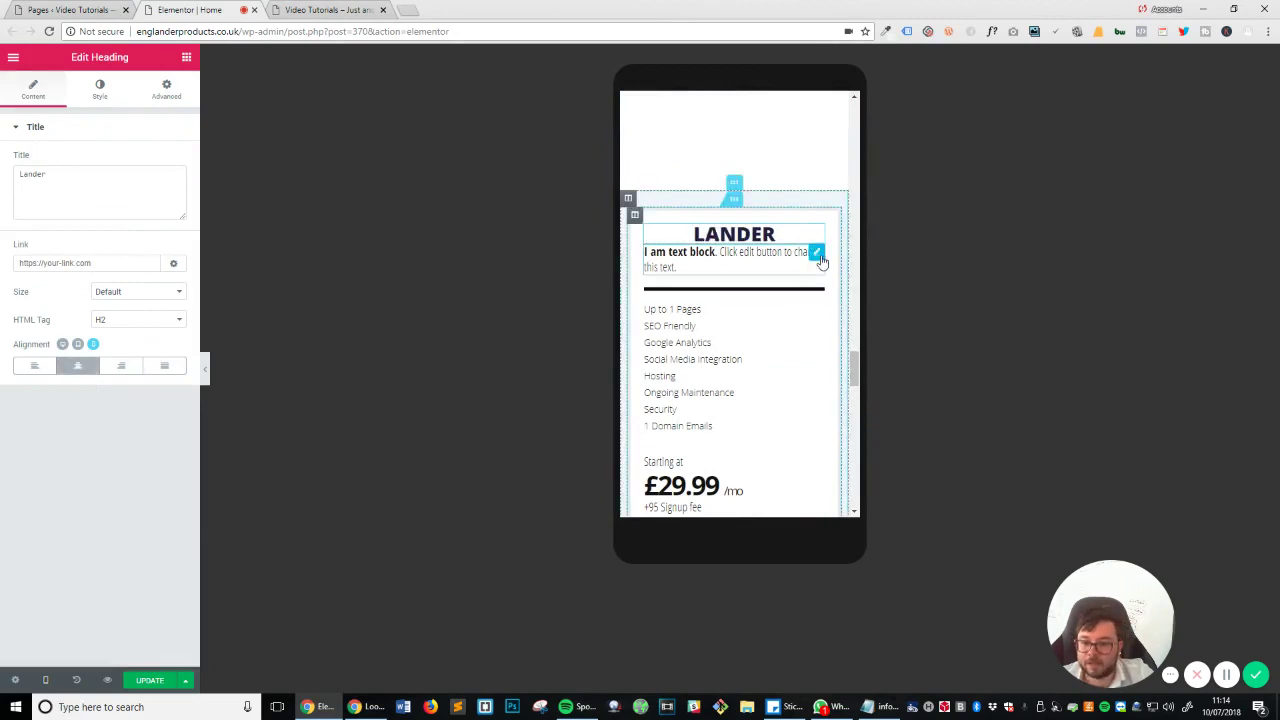
{"action": "left_click", "coordinate": [816, 254]}
{"action": "left_click", "coordinate": [99, 100]}
{"action": "left_click", "coordinate": [84, 171]}
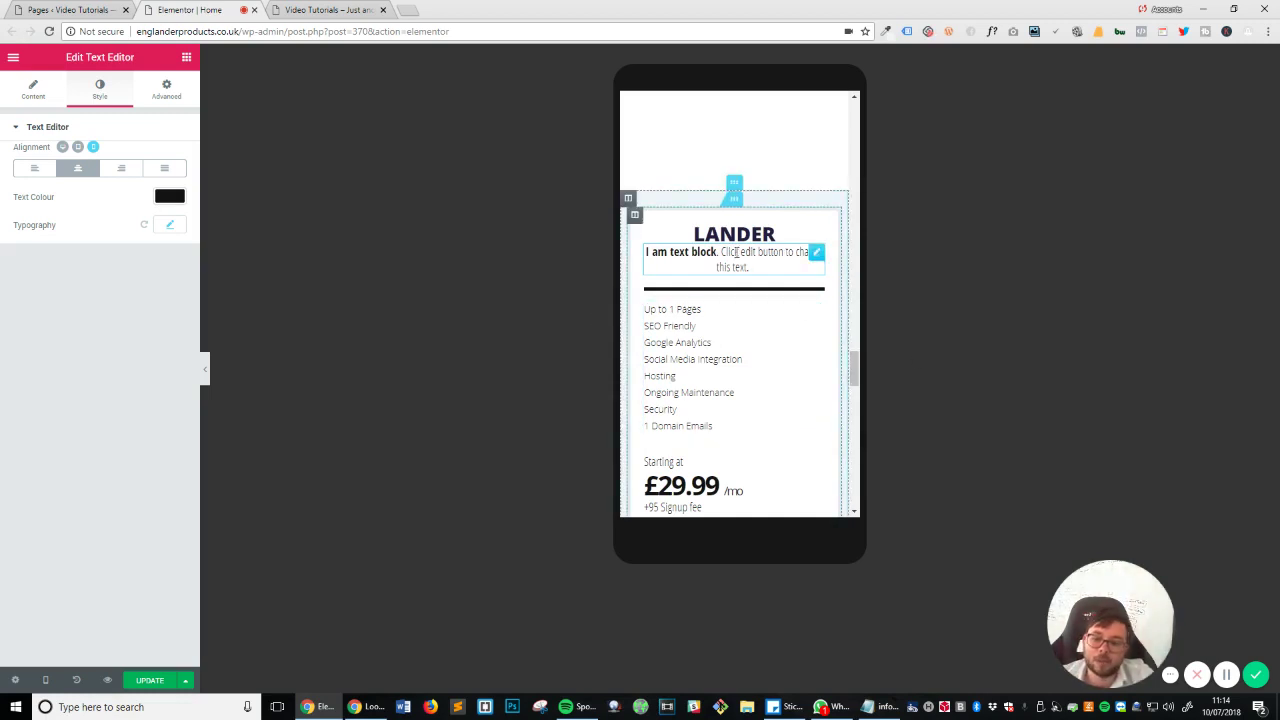
Set the mobile font size of the text block under the first Lander heading to 20 px.
{"action": "left_click", "coordinate": [172, 227]}
{"action": "left_click", "coordinate": [152, 305]}
{"action": "type", "text": "1"}
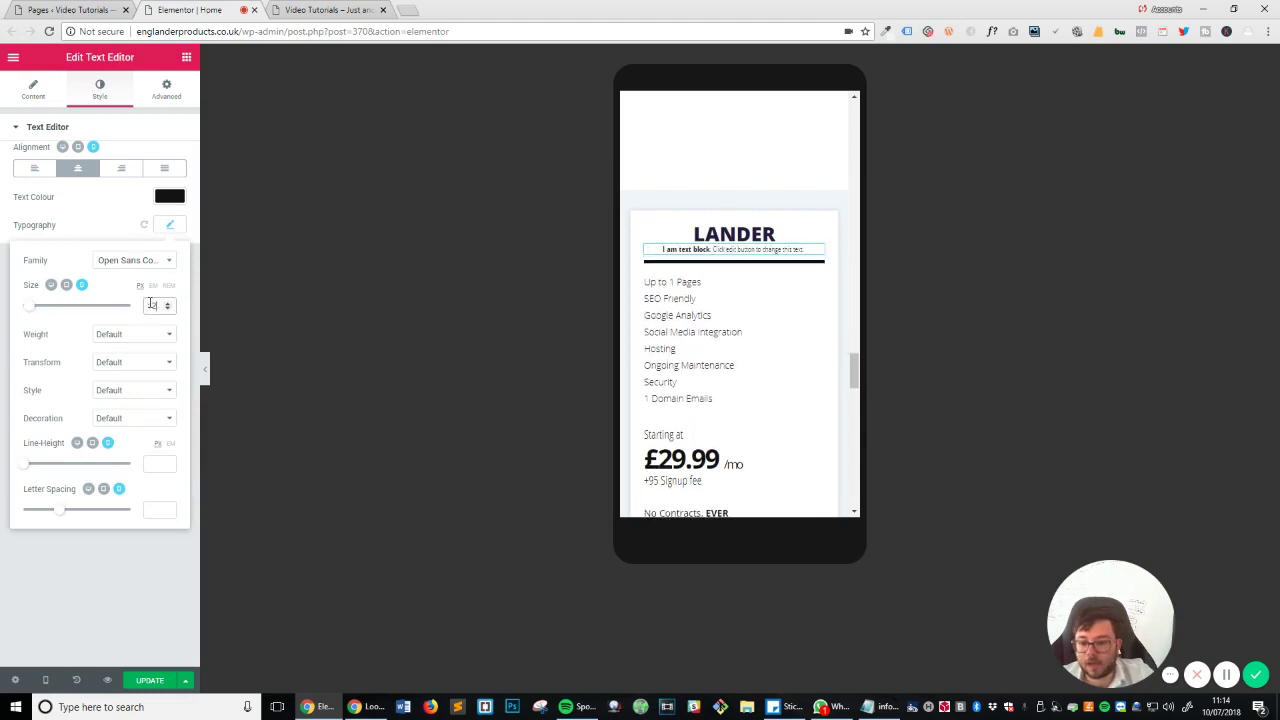
{"action": "key", "text": "Up"}
{"action": "key", "text": "Up"}
{"action": "key", "text": "Up"}
{"action": "key", "text": "Up"}
{"action": "key", "text": "Up"}
{"action": "key", "text": "Up"}
{"action": "key", "text": "Up"}
{"action": "key", "text": "Up"}
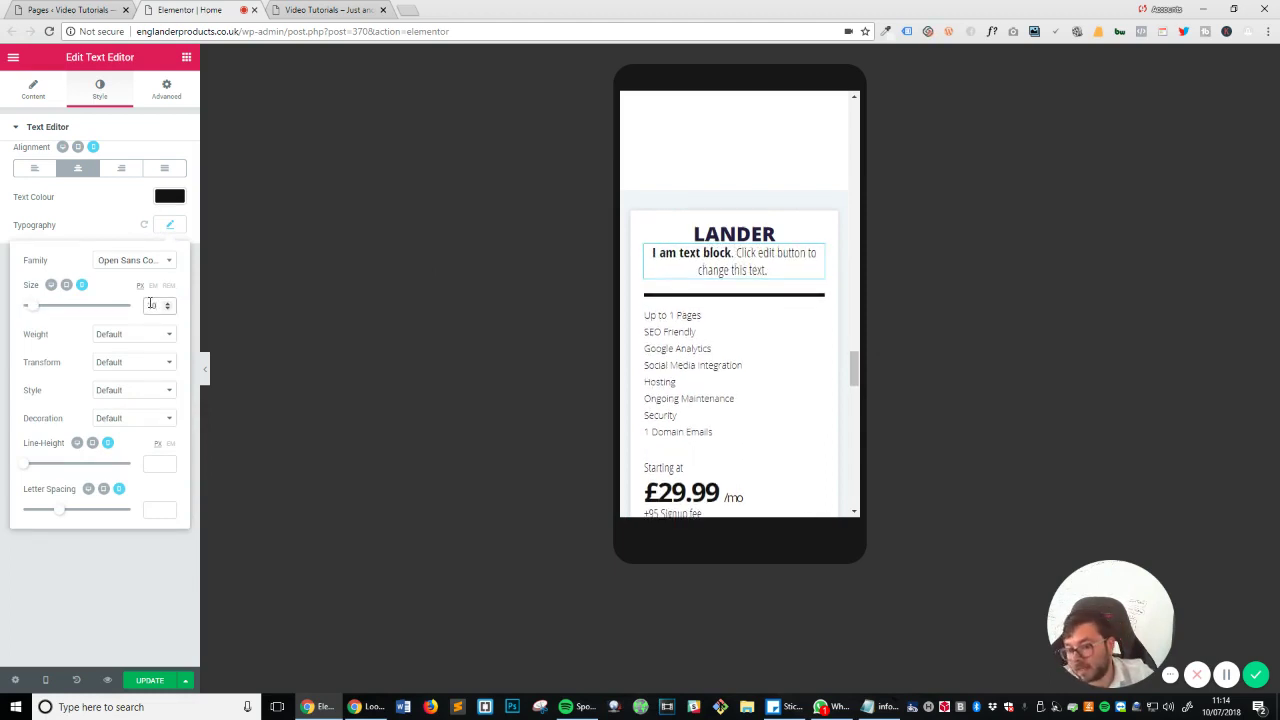
Centre the first Lander column's feature list for mobile.
{"action": "left_click", "coordinate": [799, 320]}
{"action": "left_click", "coordinate": [99, 90]}
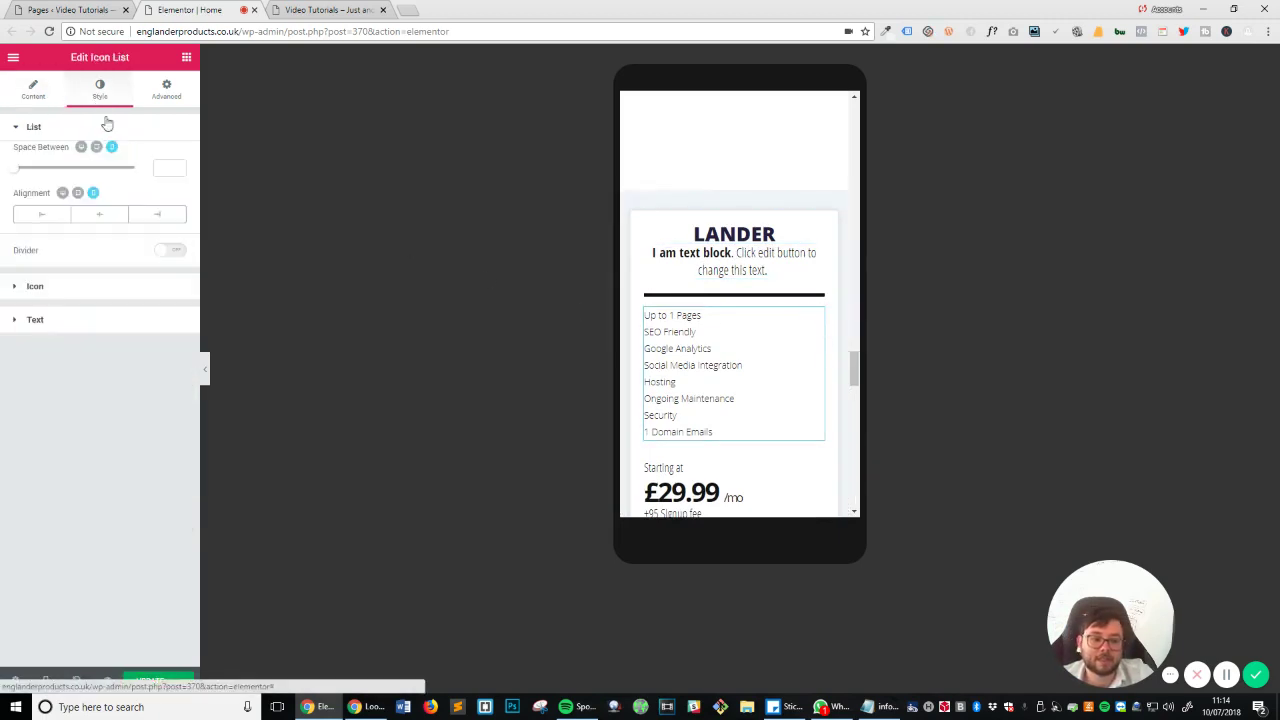
{"action": "left_click", "coordinate": [99, 214]}
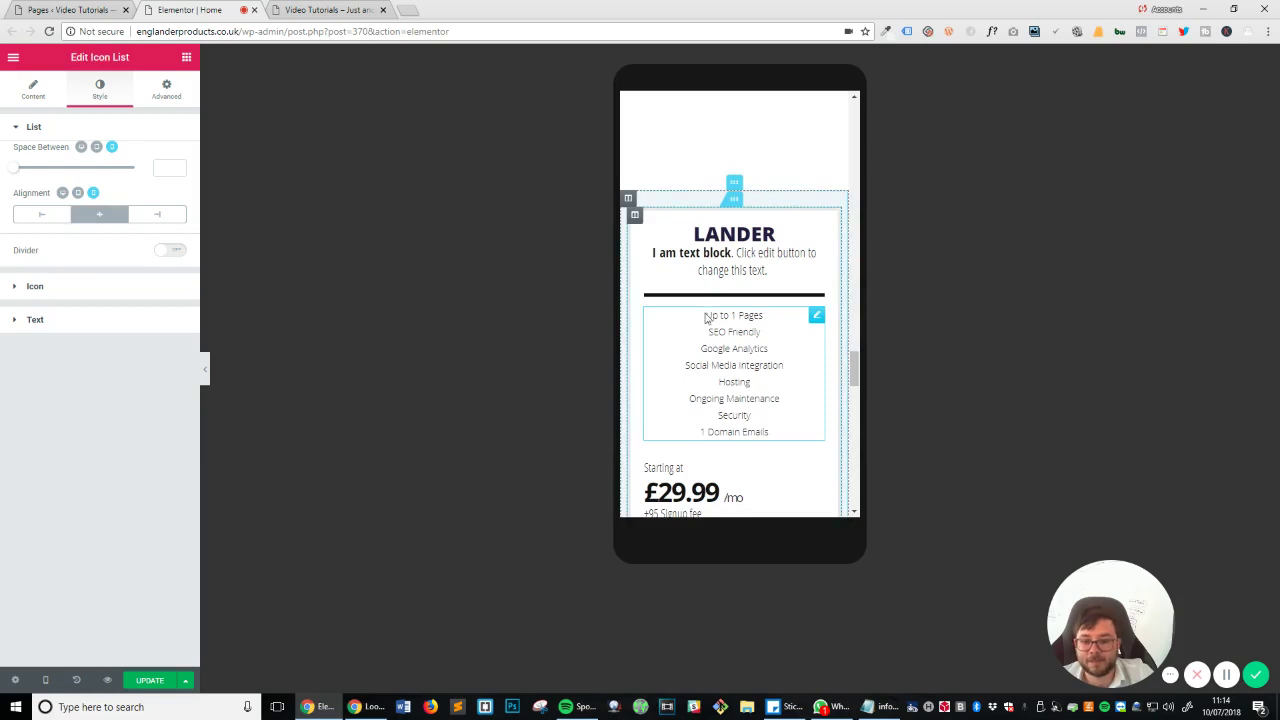
Centre the "Starting at" text and the £29.99 /mo price in the first Lander column for mobile.
{"action": "scroll", "coordinate": [710, 319], "scroll_direction": "down", "scroll_amount": 8}
{"action": "scroll", "coordinate": [709, 220], "scroll_direction": "up", "scroll_amount": 1}
{"action": "scroll", "coordinate": [708, 224], "scroll_direction": "up", "scroll_amount": 6}
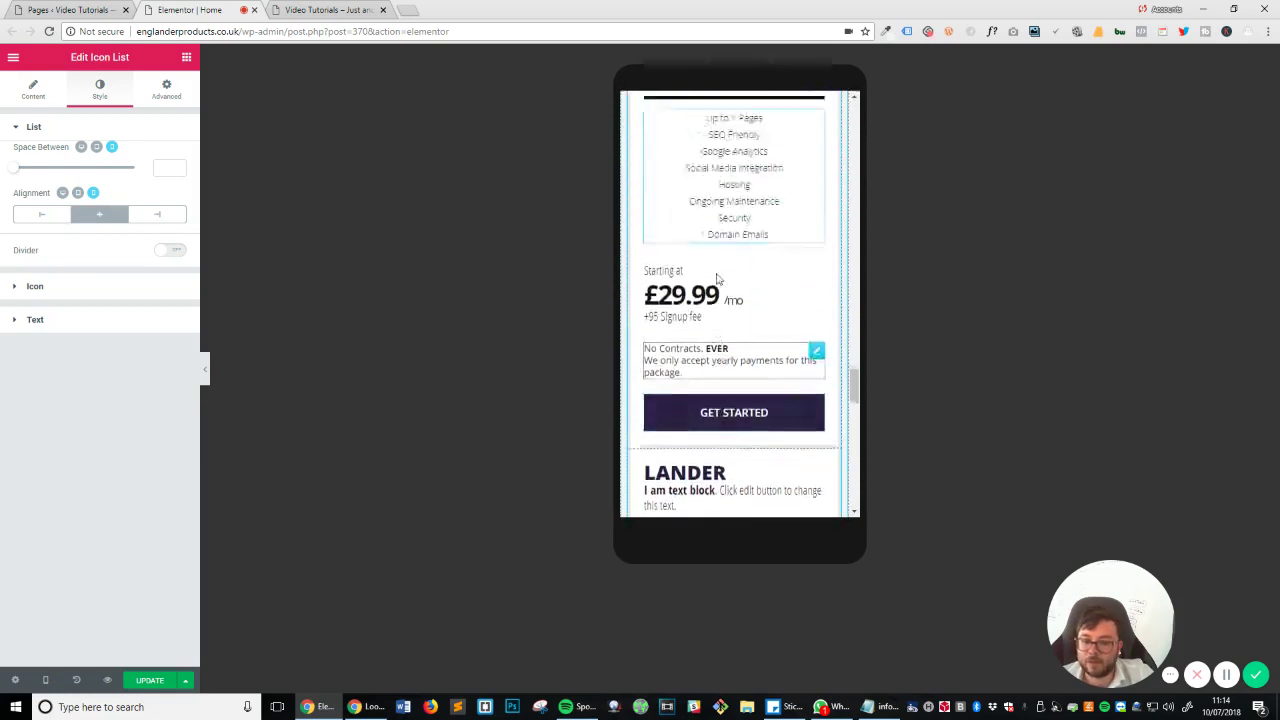
{"action": "left_click", "coordinate": [663, 327]}
{"action": "left_click", "coordinate": [107, 93]}
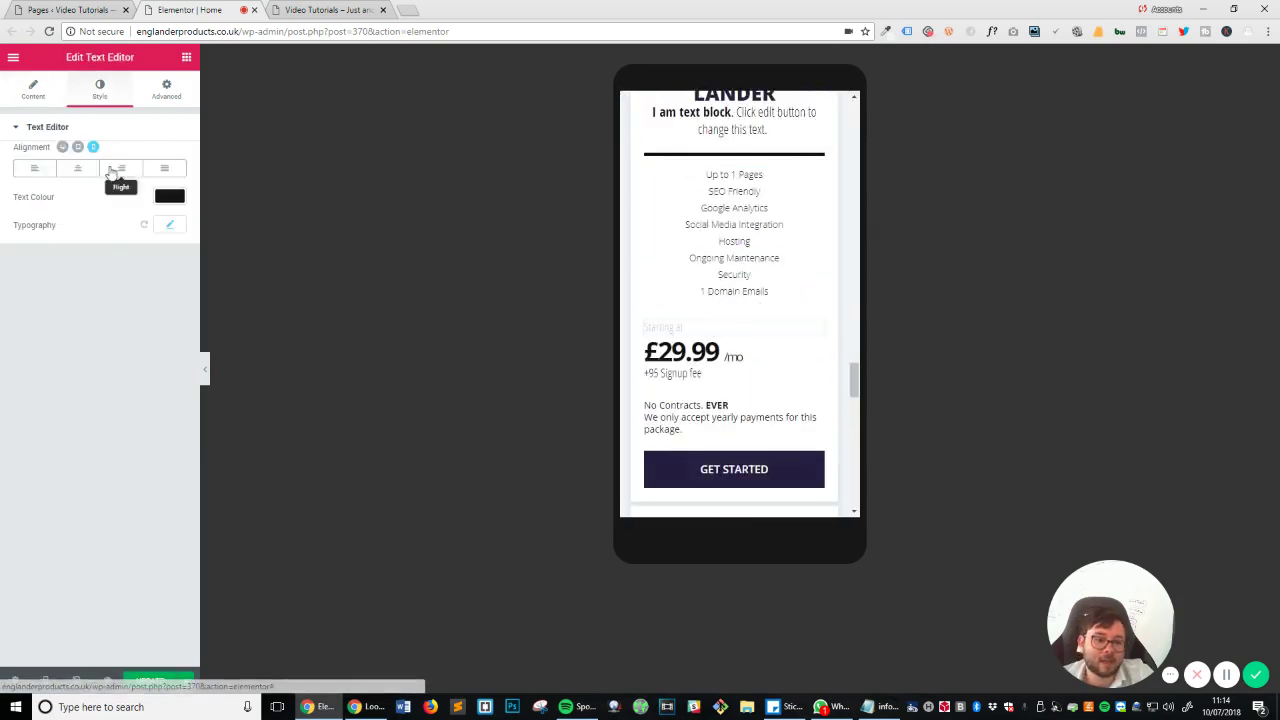
{"action": "left_click", "coordinate": [79, 181]}
{"action": "left_click", "coordinate": [771, 350]}
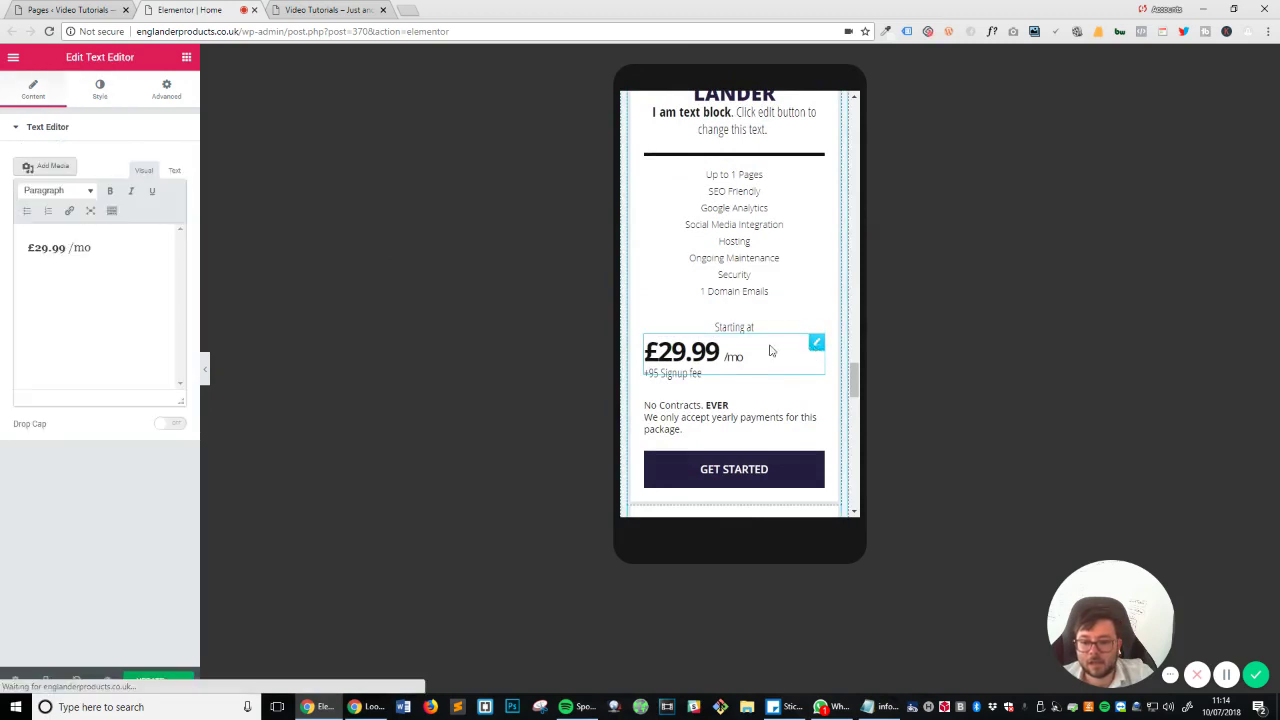
{"action": "left_click", "coordinate": [100, 90]}
{"action": "left_click", "coordinate": [78, 168]}
Centre the signup fee line and the "No Contracts. EVER" text in the first Lander column for mobile.
{"action": "left_click", "coordinate": [770, 373]}
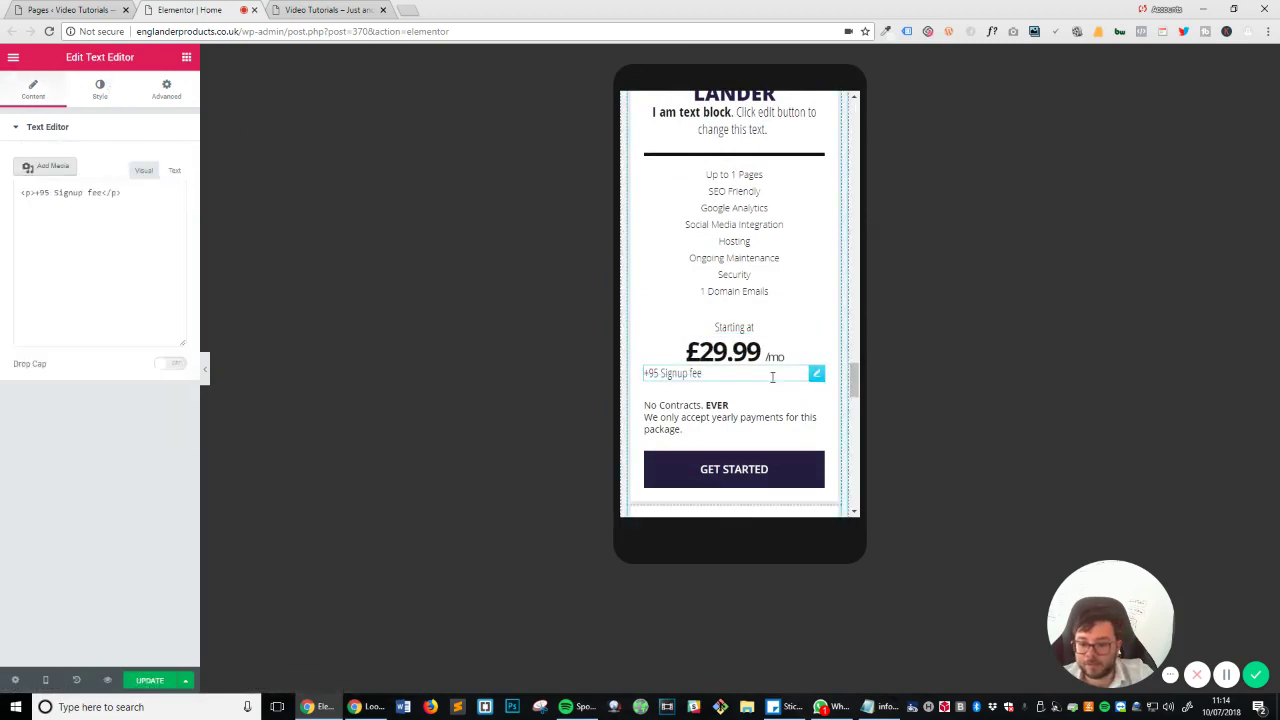
{"action": "left_click", "coordinate": [100, 90]}
{"action": "left_click", "coordinate": [78, 168]}
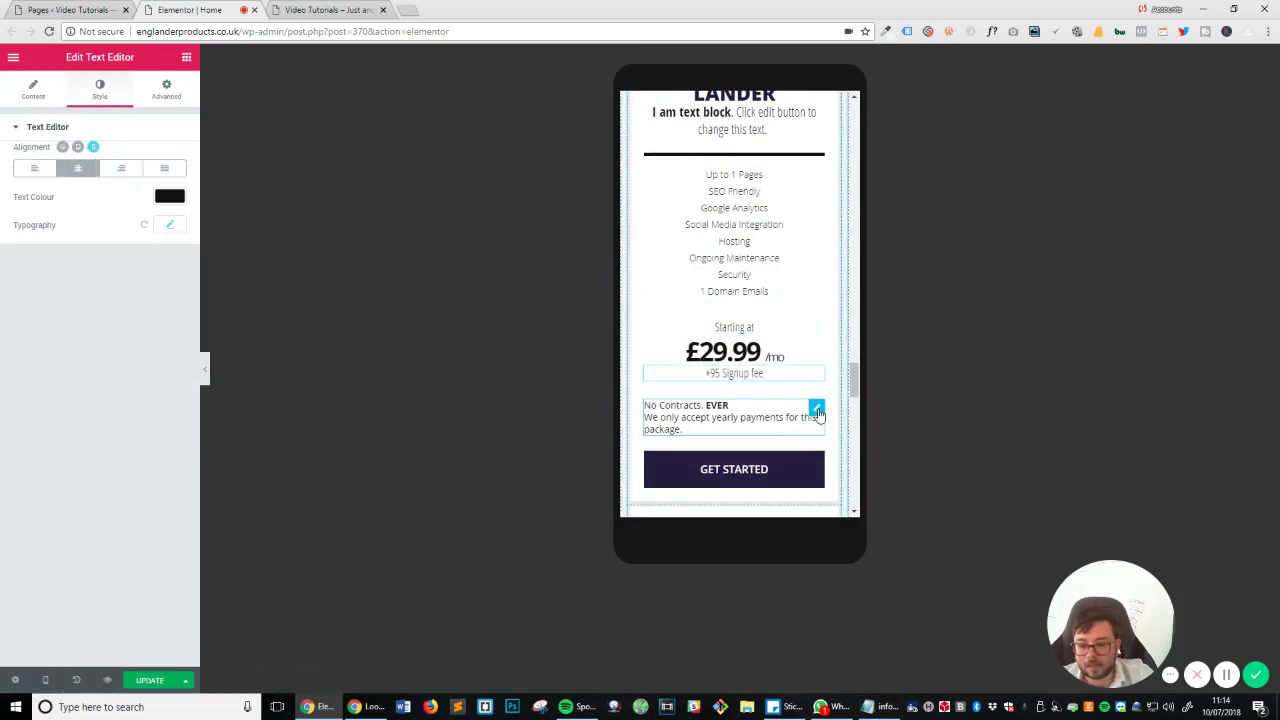
{"action": "left_click", "coordinate": [762, 412]}
{"action": "left_click", "coordinate": [100, 90]}
{"action": "left_click", "coordinate": [91, 174]}
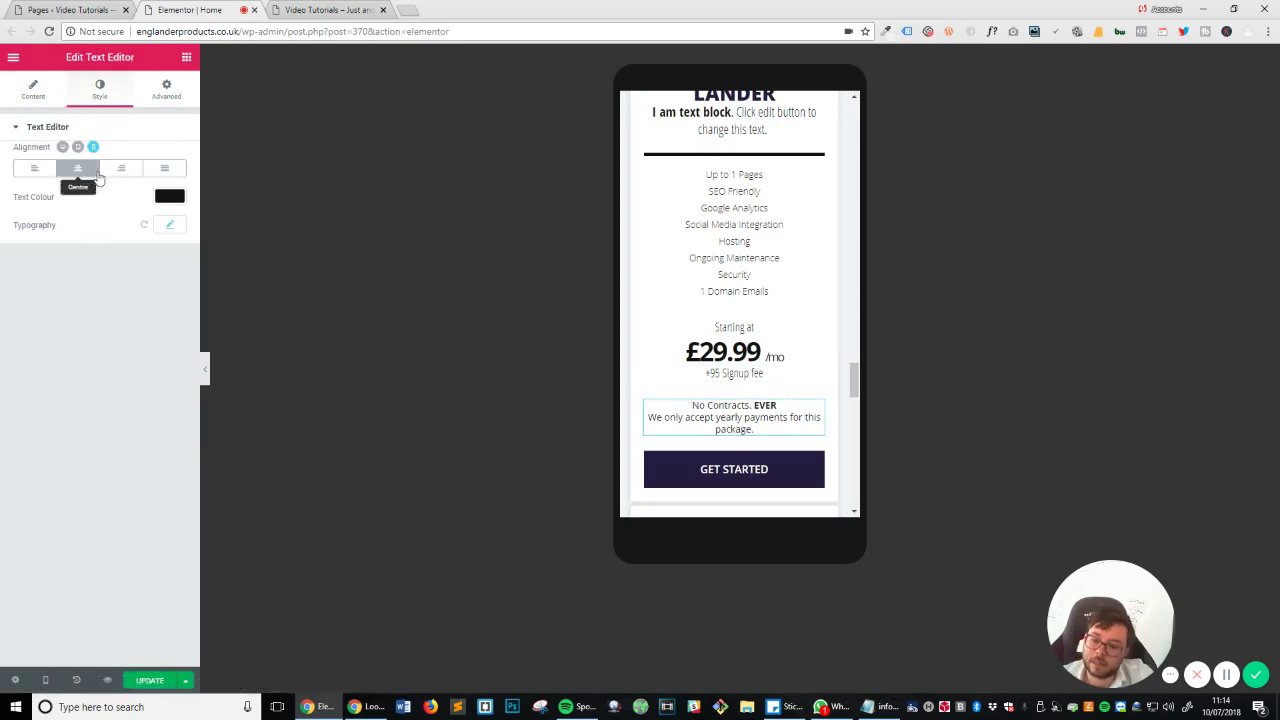
Check the first Lander column's centred mobile layout and save the page.
{"action": "scroll", "coordinate": [711, 300], "scroll_direction": "up", "scroll_amount": 3}
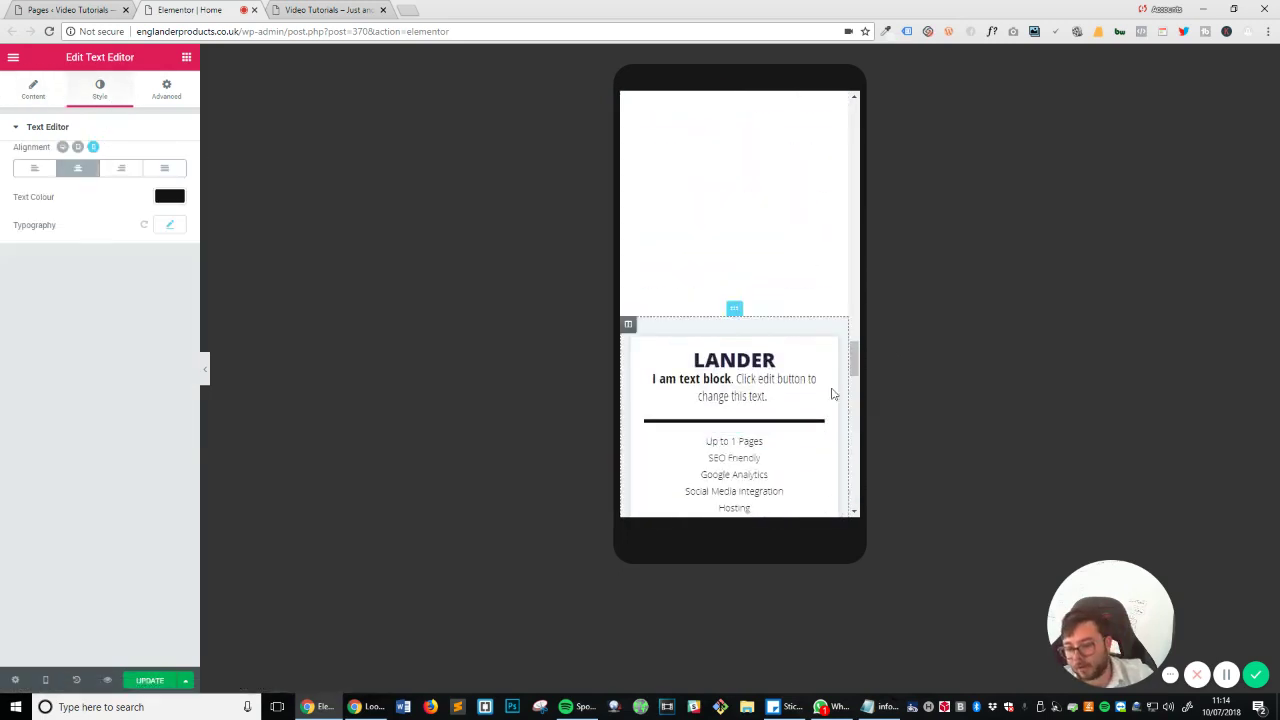
{"action": "scroll", "coordinate": [688, 330], "scroll_direction": "down", "scroll_amount": 3}
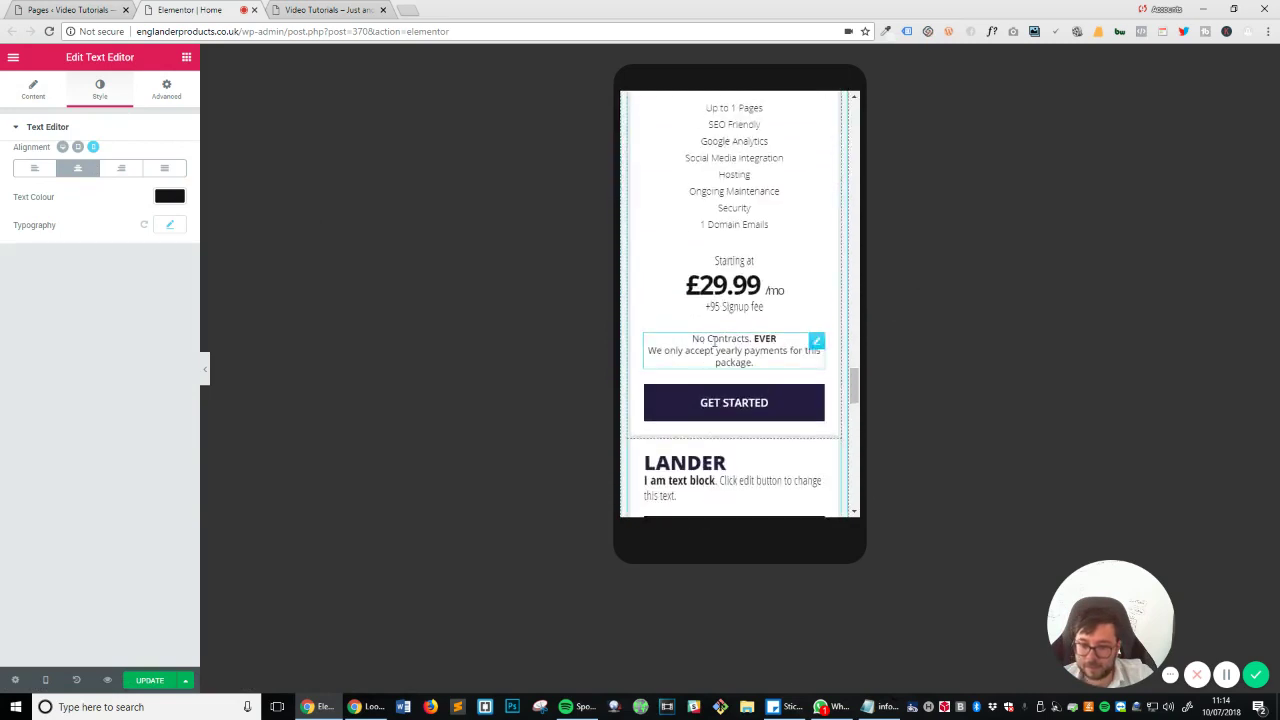
{"action": "left_click", "coordinate": [151, 681]}
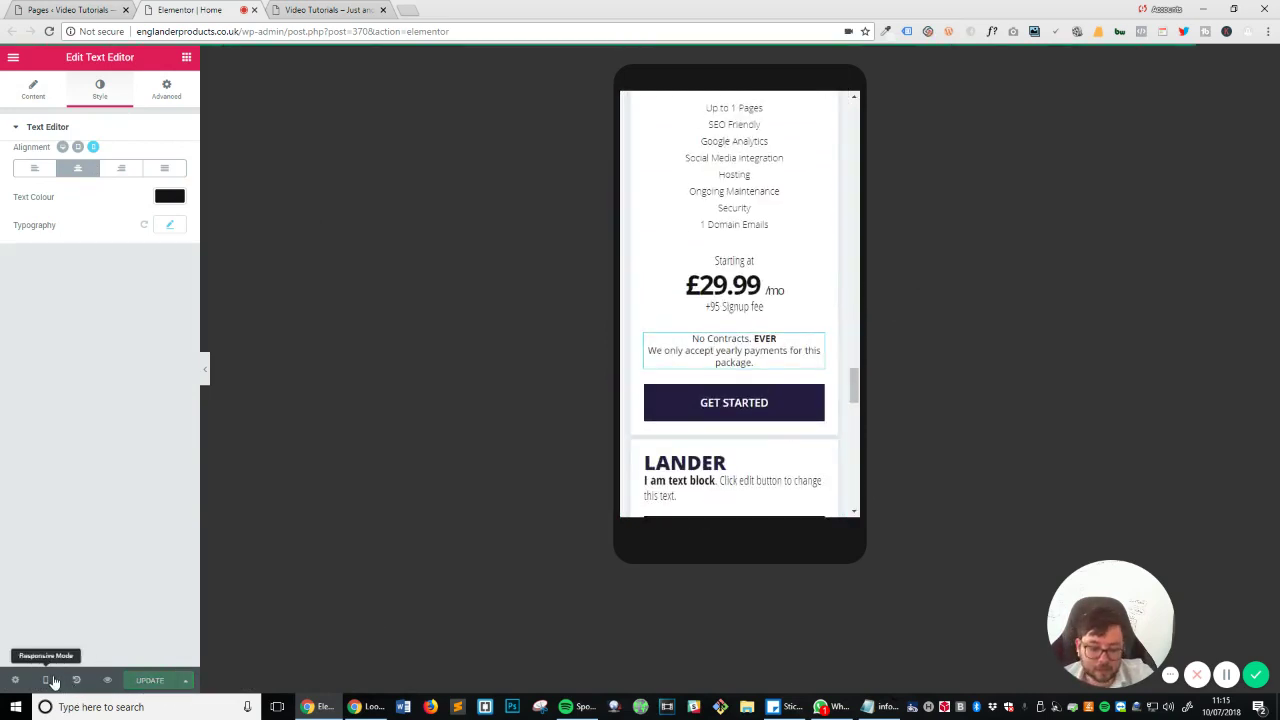
Switch to the desktop preview and copy the first Lander column.
{"action": "mouse_move", "coordinate": [40, 681]}
{"action": "left_click", "coordinate": [60, 594]}
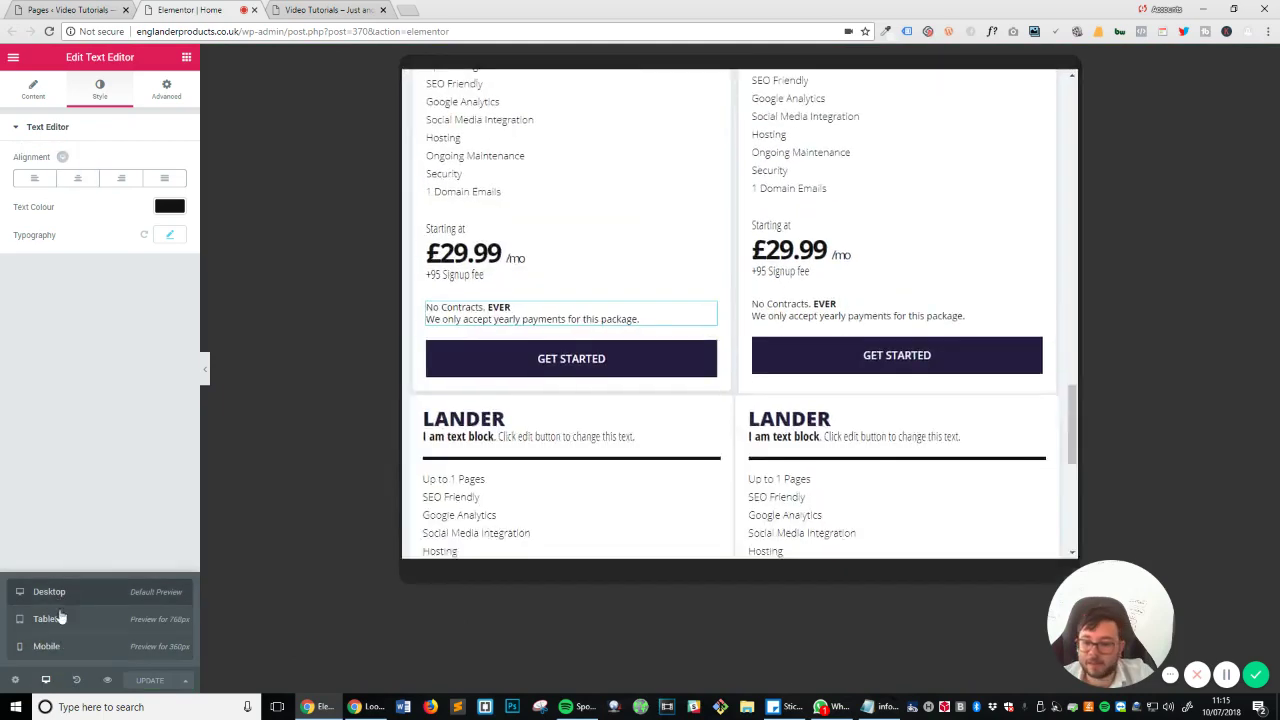
{"action": "scroll", "coordinate": [520, 283], "scroll_direction": "up", "scroll_amount": 1}
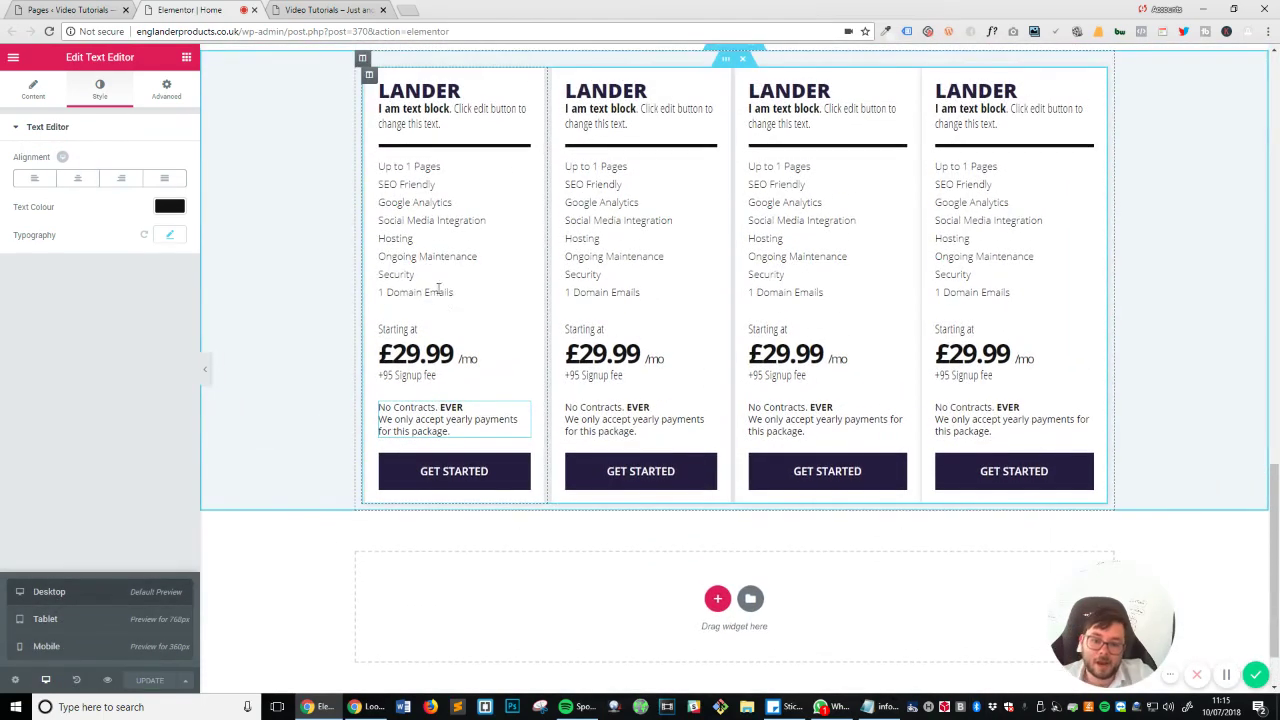
{"action": "left_click", "coordinate": [368, 77]}
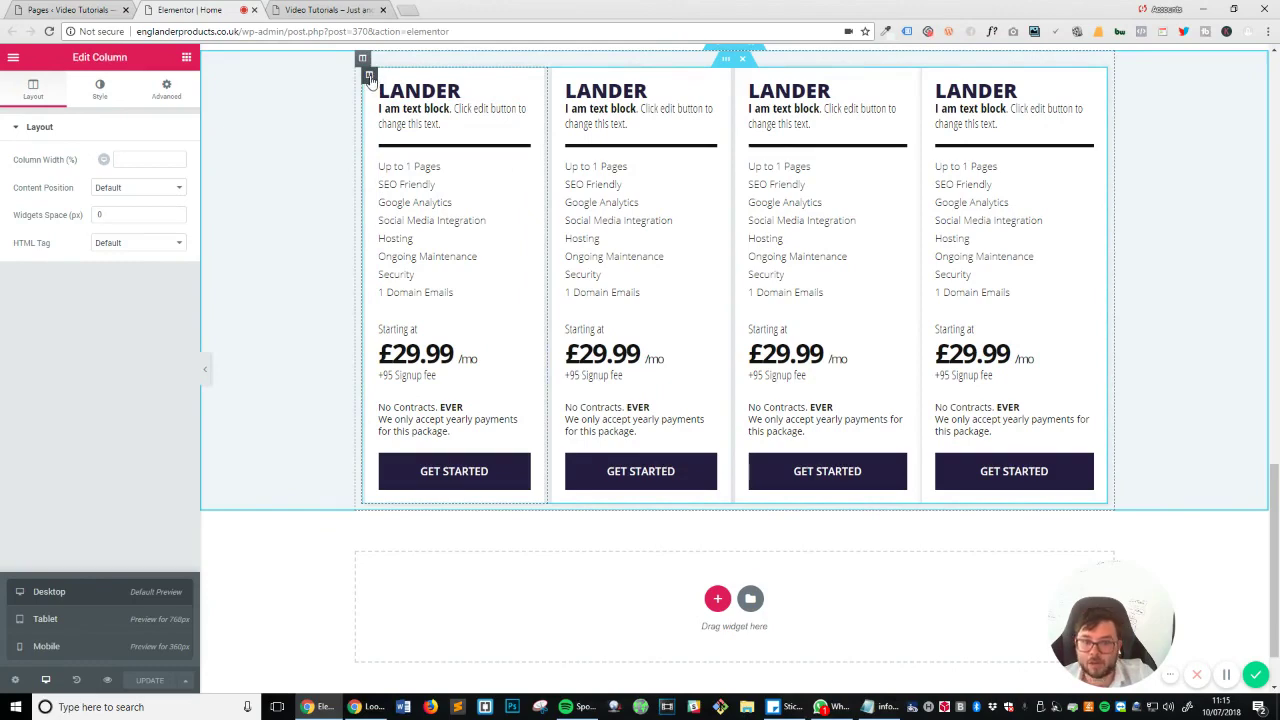
{"action": "scroll", "coordinate": [386, 160], "scroll_direction": "up", "scroll_amount": 3}
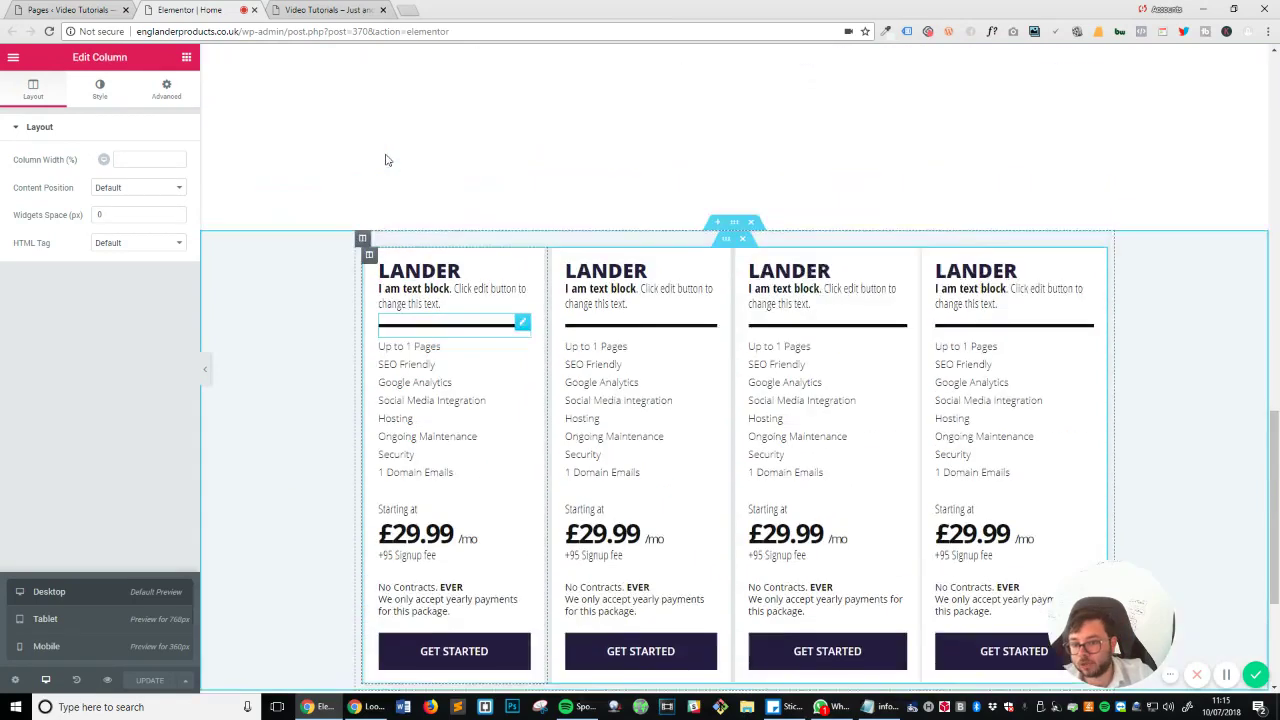
{"action": "scroll", "coordinate": [403, 219], "scroll_direction": "down", "scroll_amount": 1}
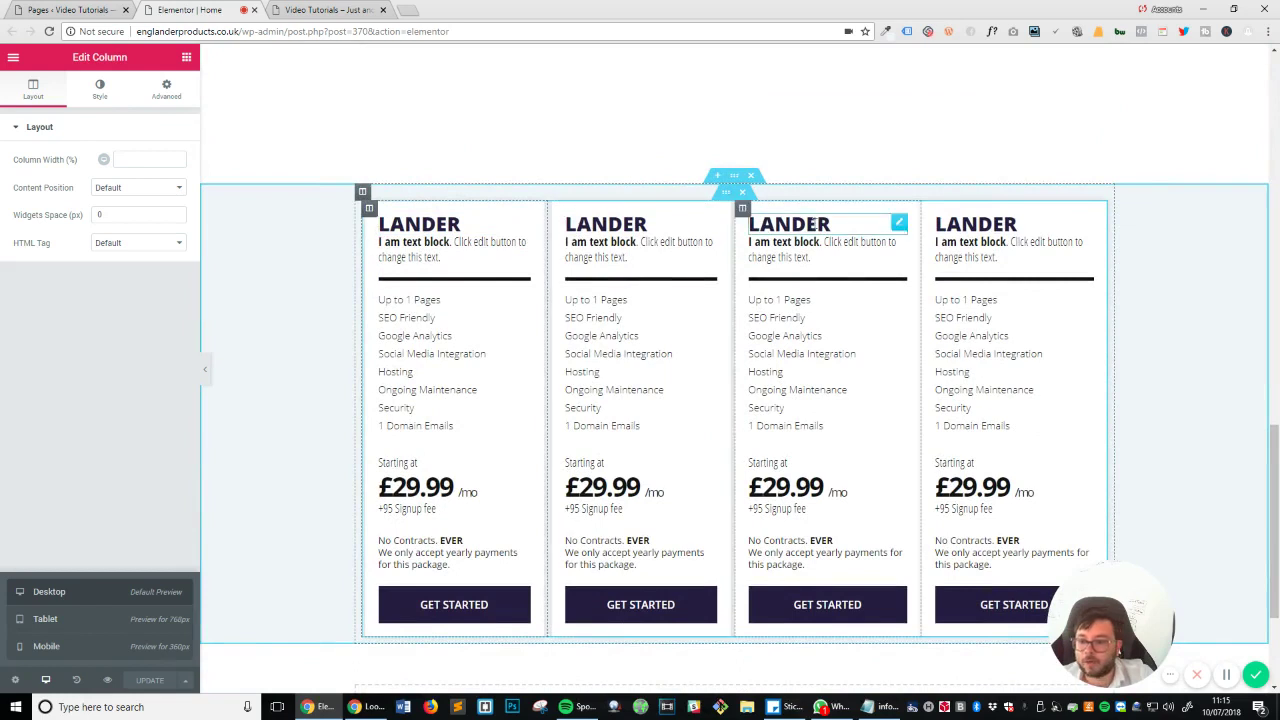
{"action": "right_click", "coordinate": [370, 210]}
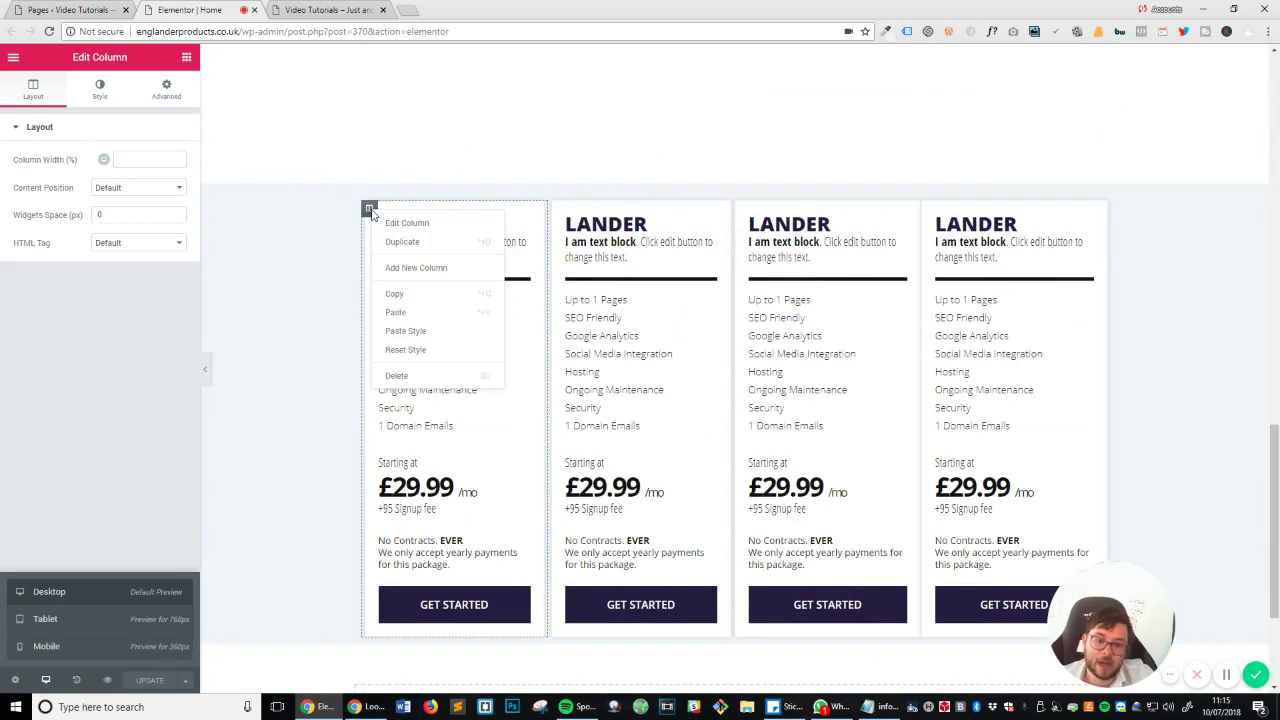
{"action": "left_click", "coordinate": [431, 294]}
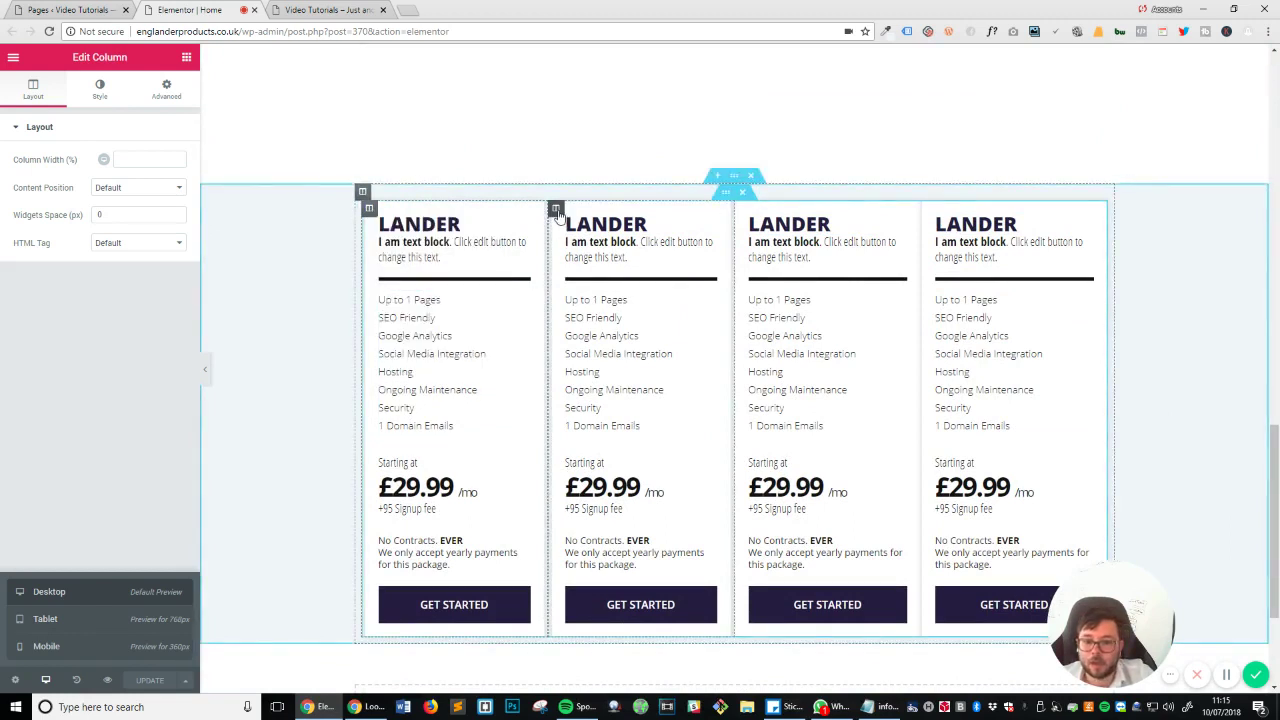
Paste the copied column's style onto the second, third and fourth Lander columns.
{"action": "left_click", "coordinate": [556, 210]}
{"action": "right_click", "coordinate": [557, 212]}
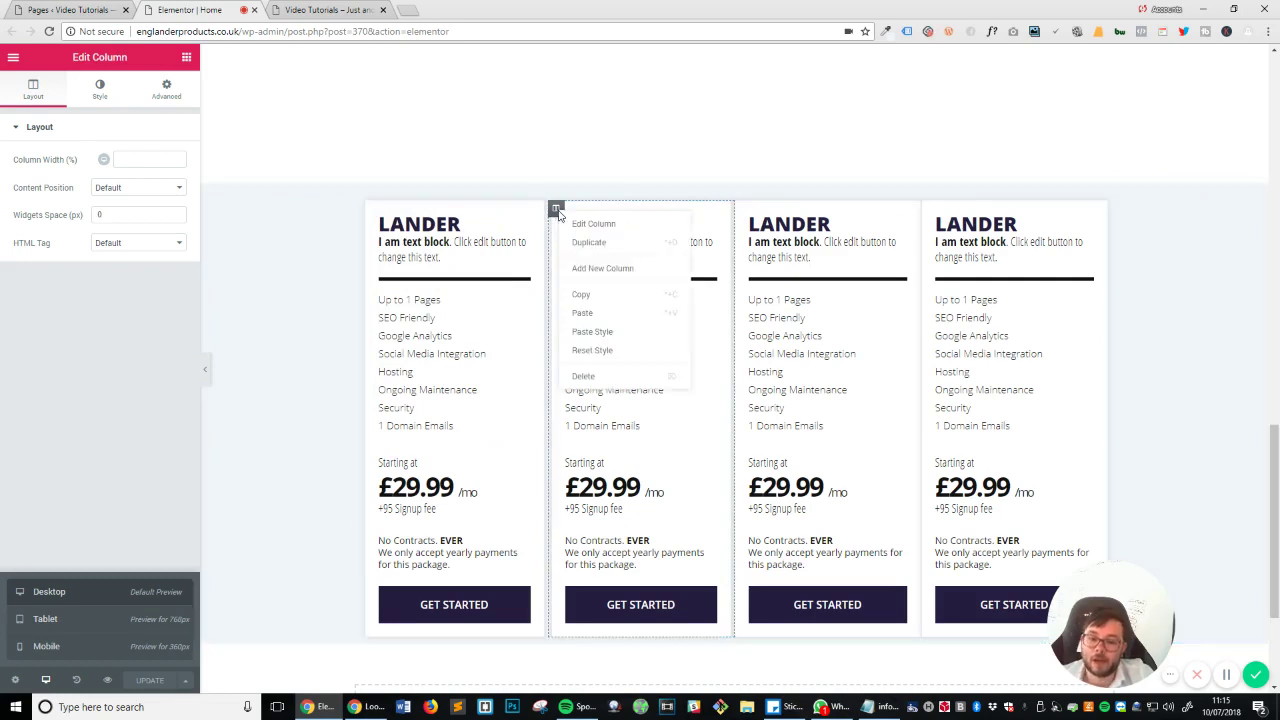
{"action": "left_click", "coordinate": [602, 331]}
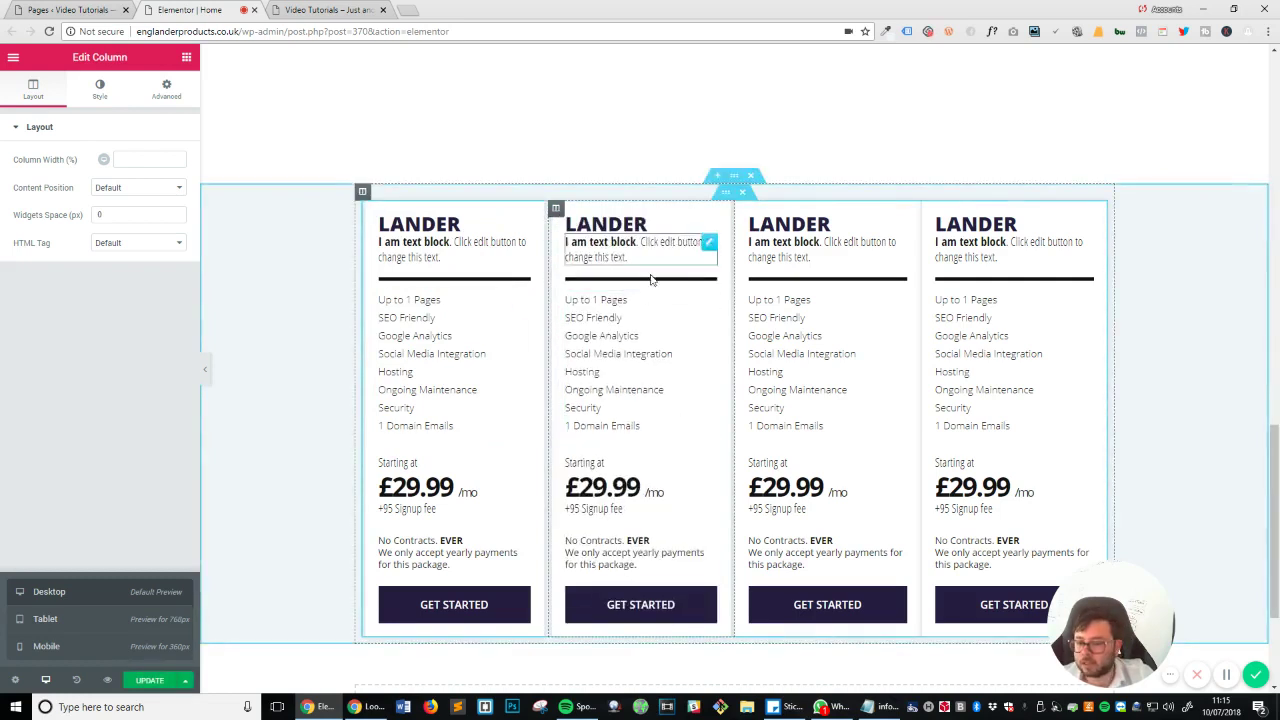
{"action": "left_click", "coordinate": [742, 210]}
{"action": "right_click", "coordinate": [742, 210]}
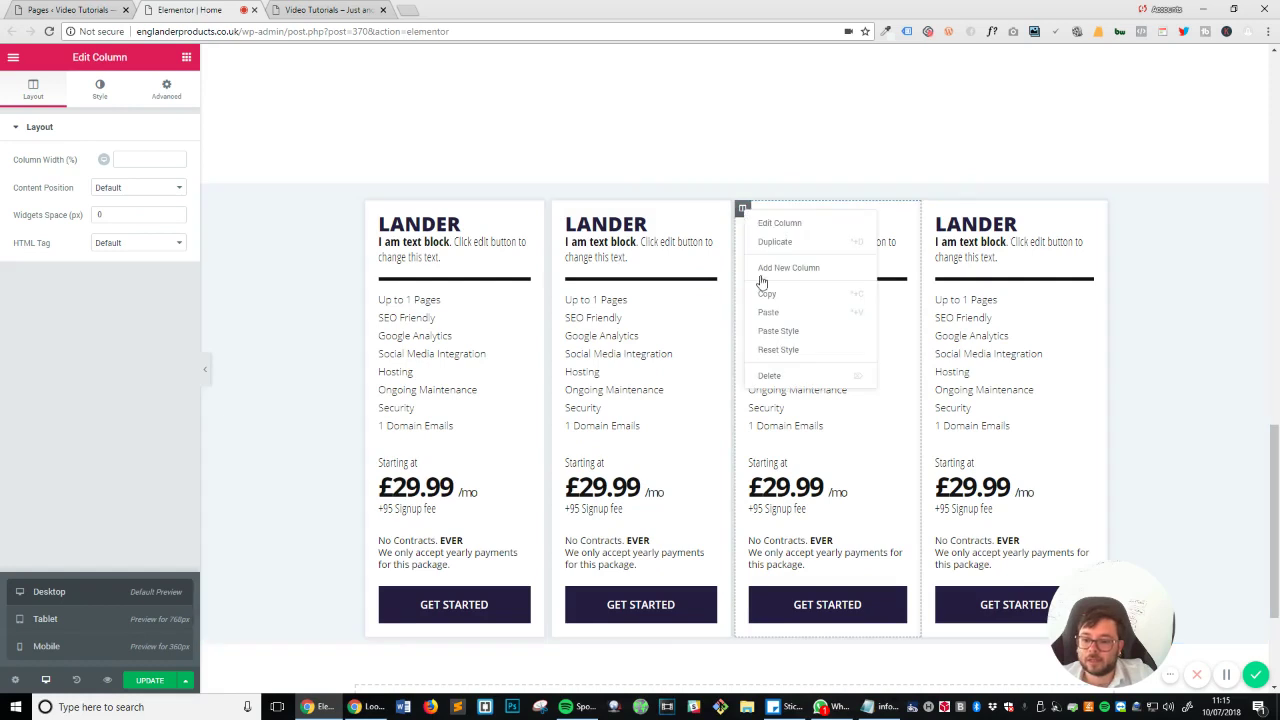
{"action": "left_click", "coordinate": [789, 331]}
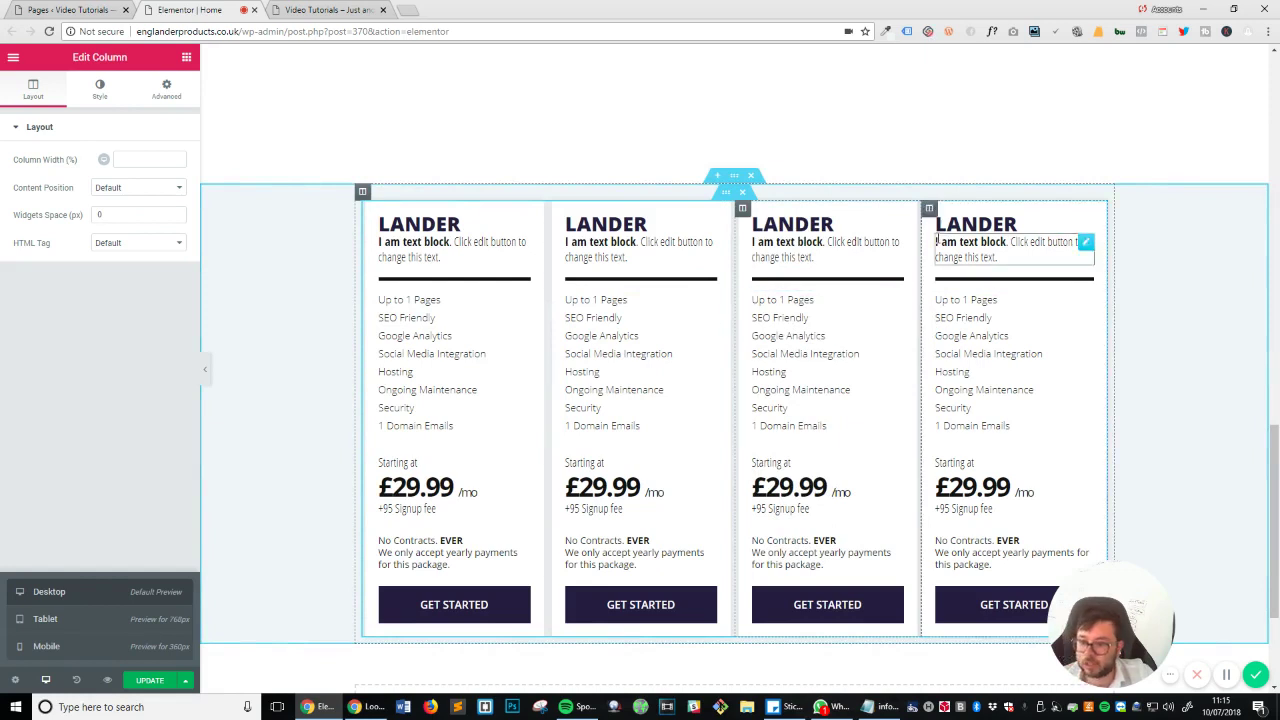
{"action": "right_click", "coordinate": [929, 209]}
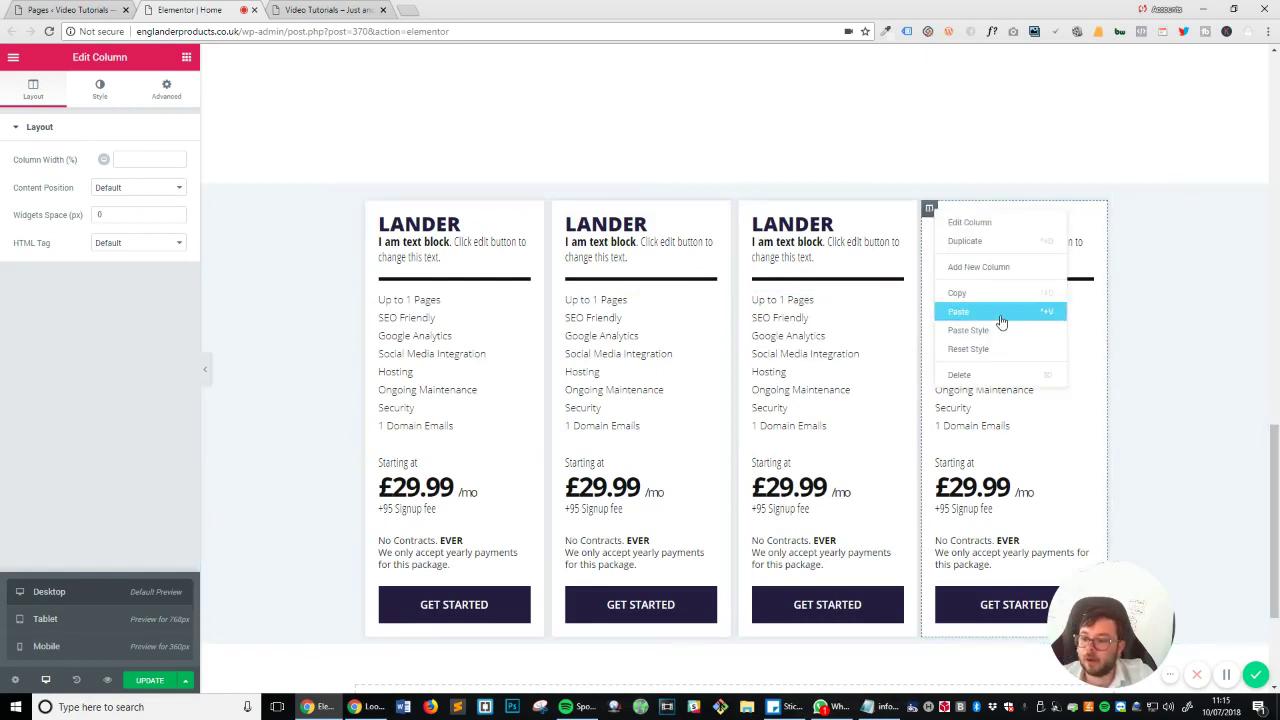
{"action": "left_click", "coordinate": [968, 331]}
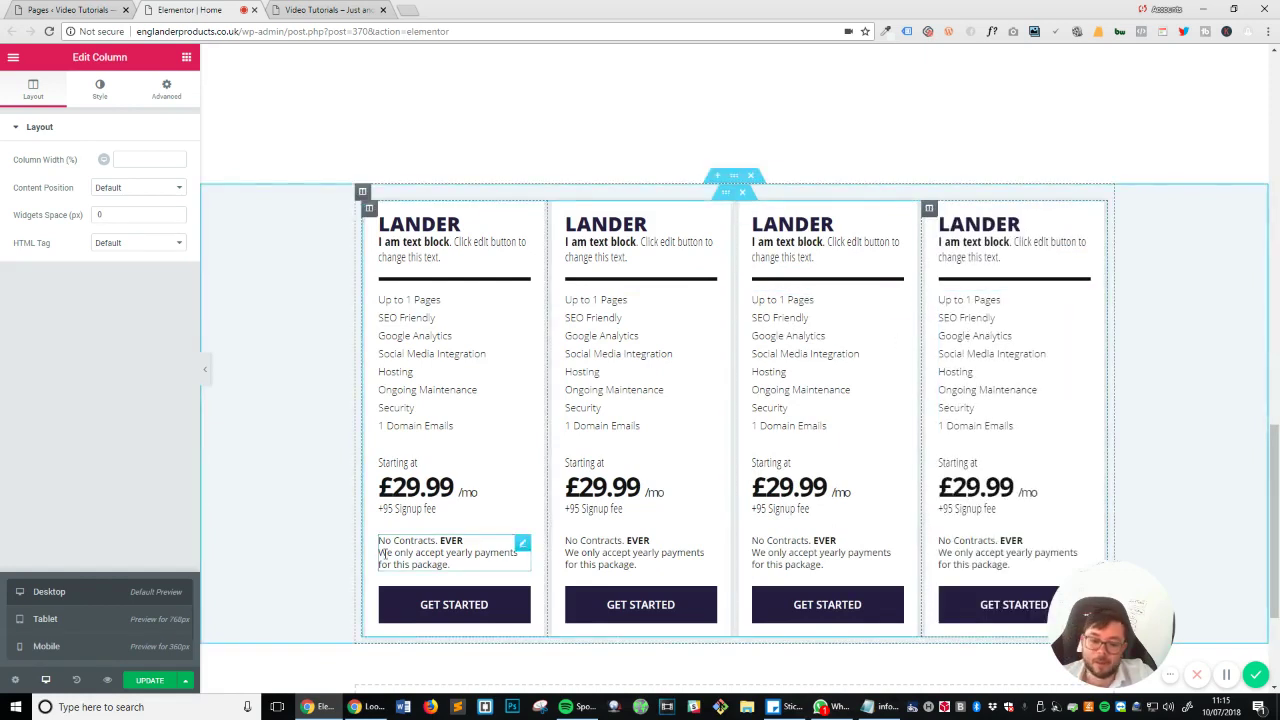
Examine the spacing and text alignment of the Lander columns in the tablet and mobile previews.
{"action": "left_click", "coordinate": [45, 619]}
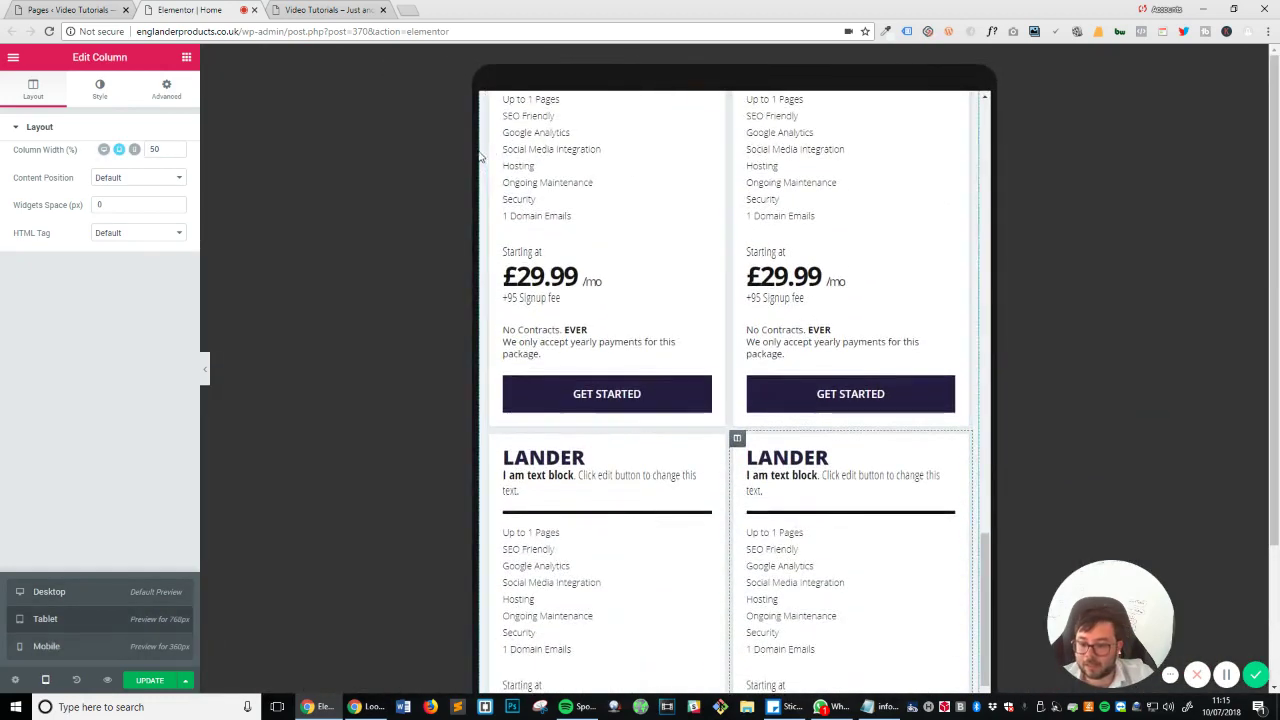
{"action": "scroll", "coordinate": [700, 357], "scroll_direction": "down", "scroll_amount": 3}
{"action": "scroll", "coordinate": [700, 357], "scroll_direction": "down", "scroll_amount": 2}
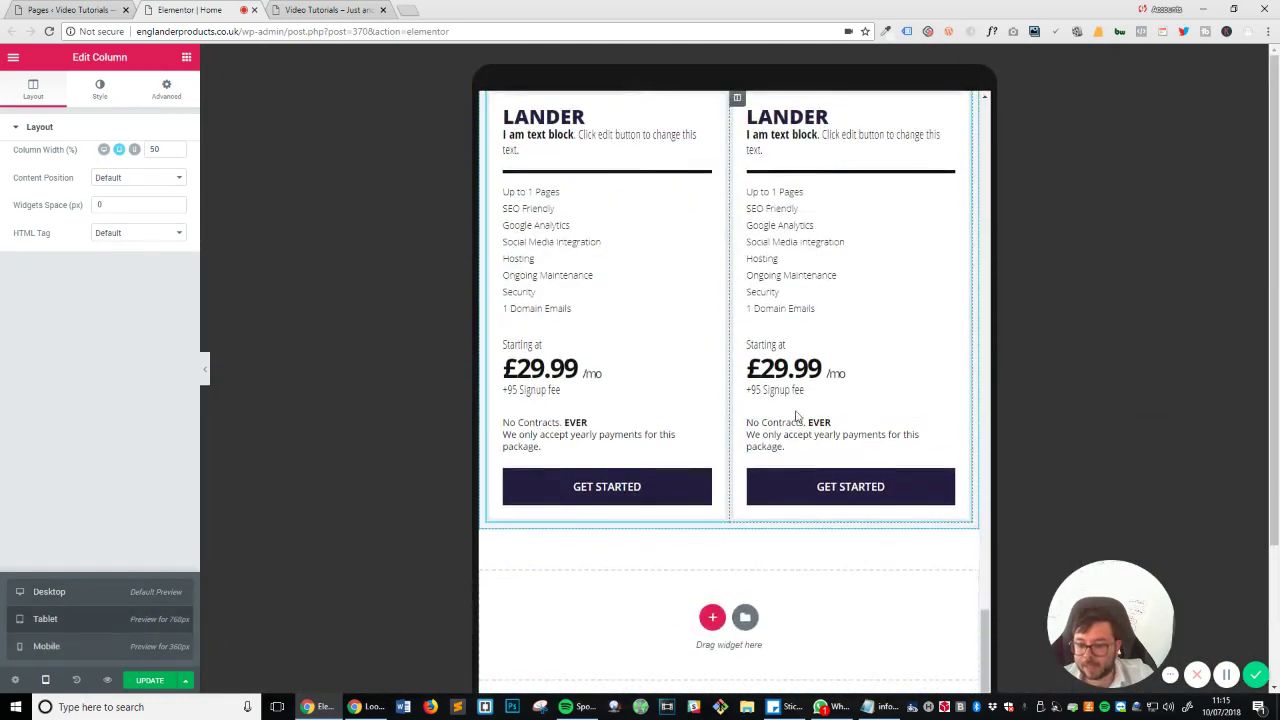
{"action": "scroll", "coordinate": [700, 357], "scroll_direction": "up", "scroll_amount": 3}
{"action": "left_click", "coordinate": [46, 646]}
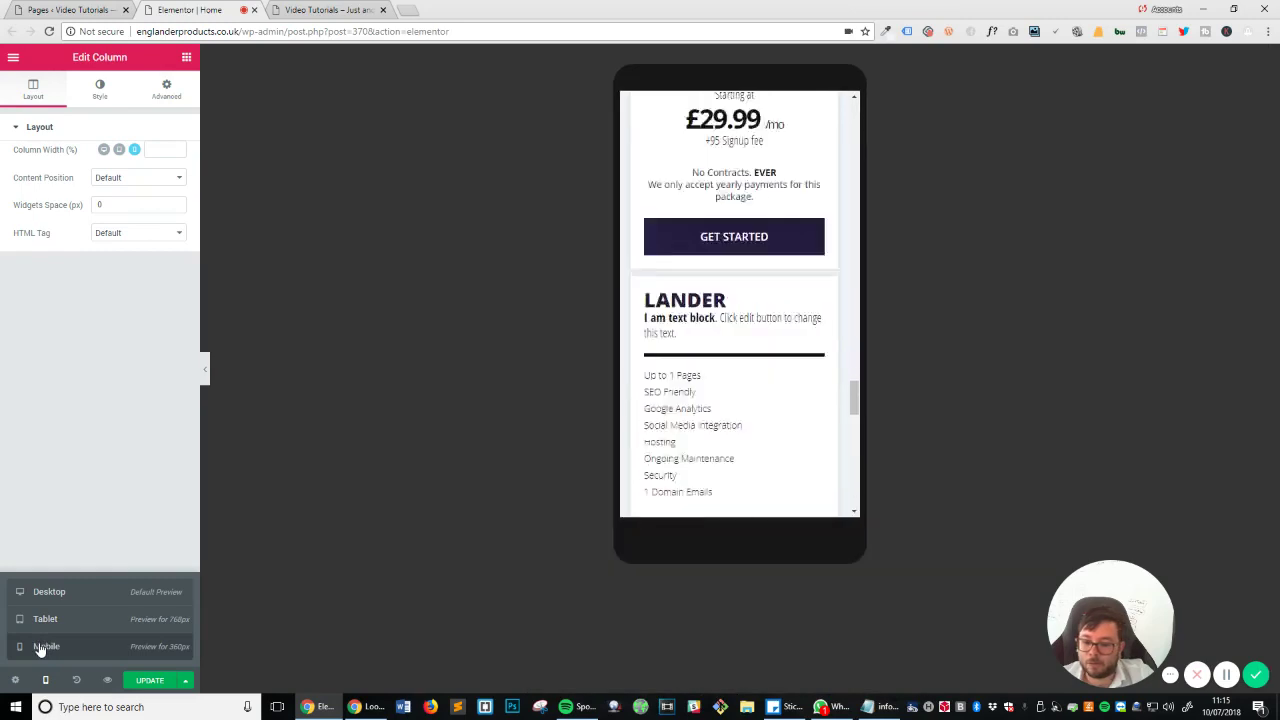
{"action": "scroll", "coordinate": [731, 520], "scroll_direction": "down", "scroll_amount": 3}
{"action": "scroll", "coordinate": [753, 488], "scroll_direction": "down", "scroll_amount": 2}
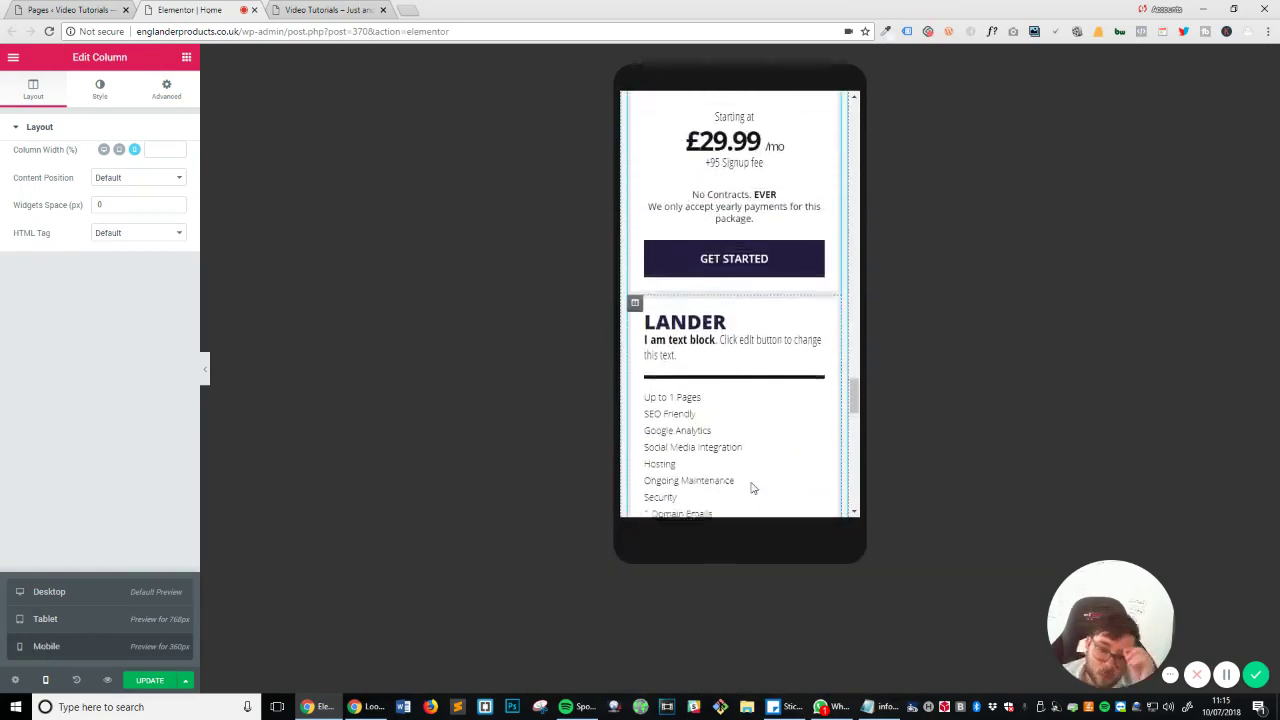
{"action": "scroll", "coordinate": [753, 488], "scroll_direction": "up", "scroll_amount": 4}
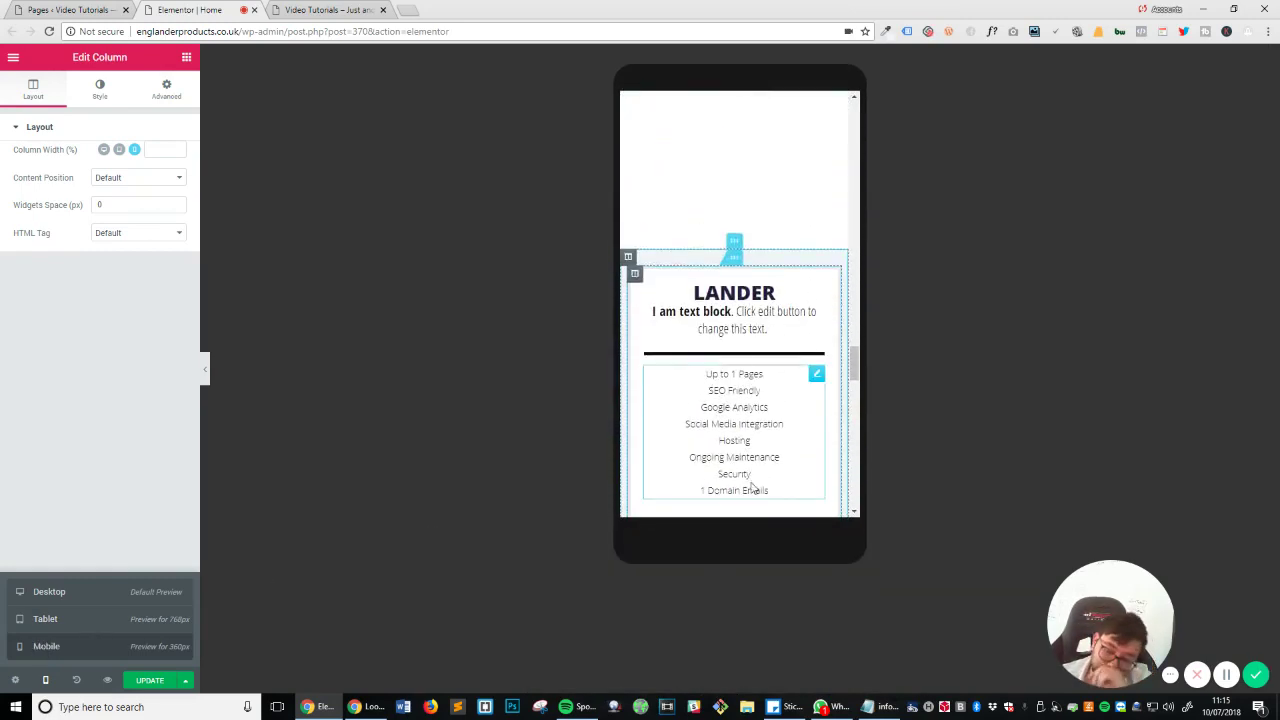
{"action": "scroll", "coordinate": [753, 488], "scroll_direction": "down", "scroll_amount": 3}
{"action": "scroll", "coordinate": [835, 455], "scroll_direction": "down", "scroll_amount": 3}
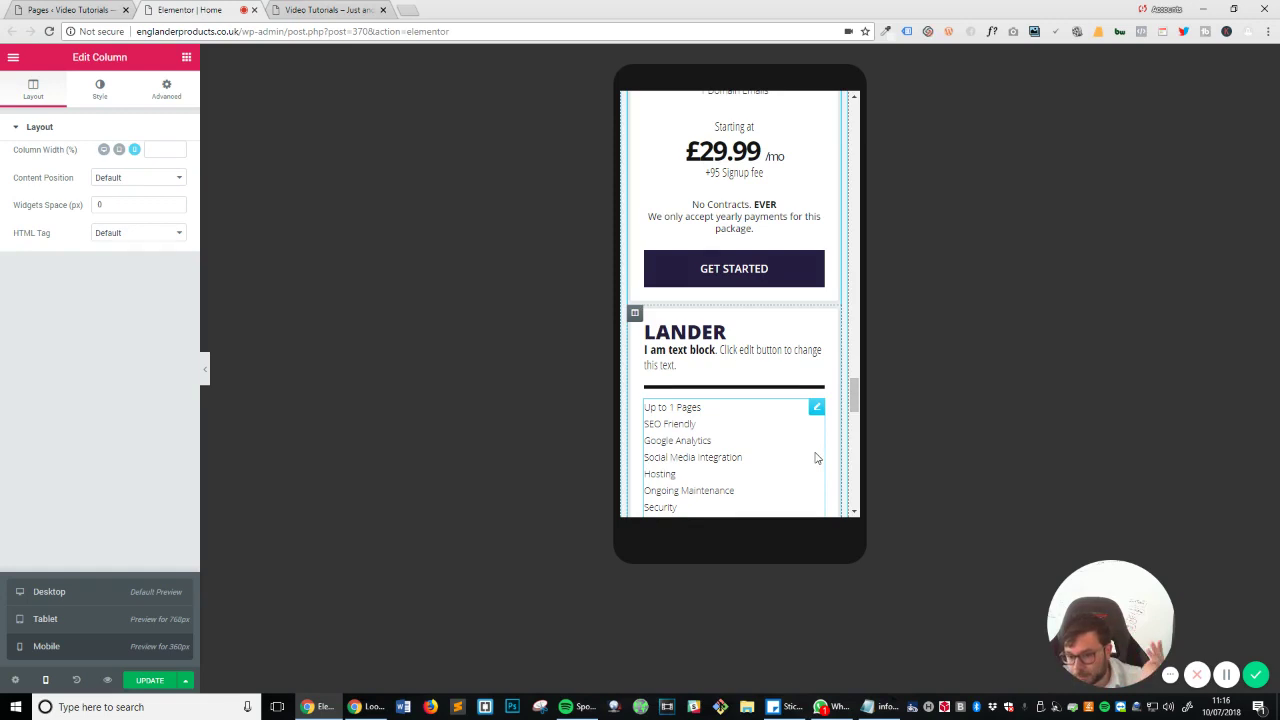
{"action": "scroll", "coordinate": [815, 457], "scroll_direction": "down", "scroll_amount": 3}
{"action": "scroll", "coordinate": [820, 457], "scroll_direction": "up", "scroll_amount": 3}
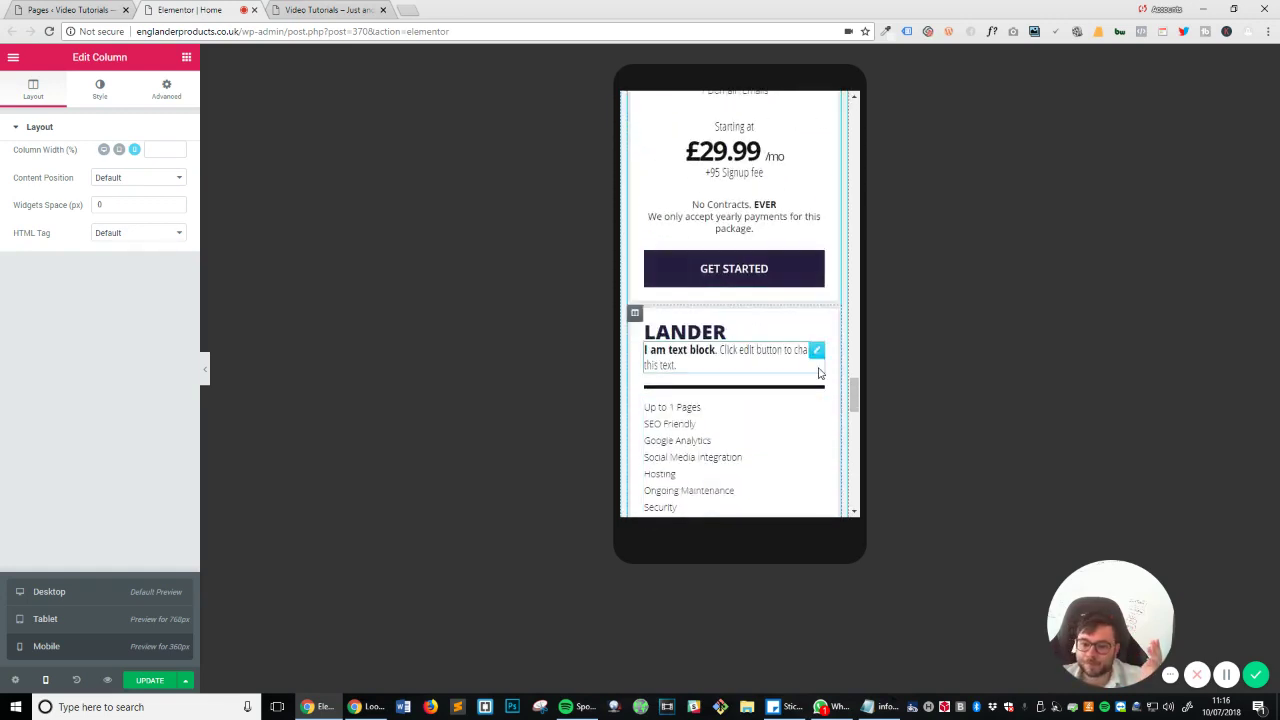
{"action": "scroll", "coordinate": [819, 422], "scroll_direction": "up", "scroll_amount": 5}
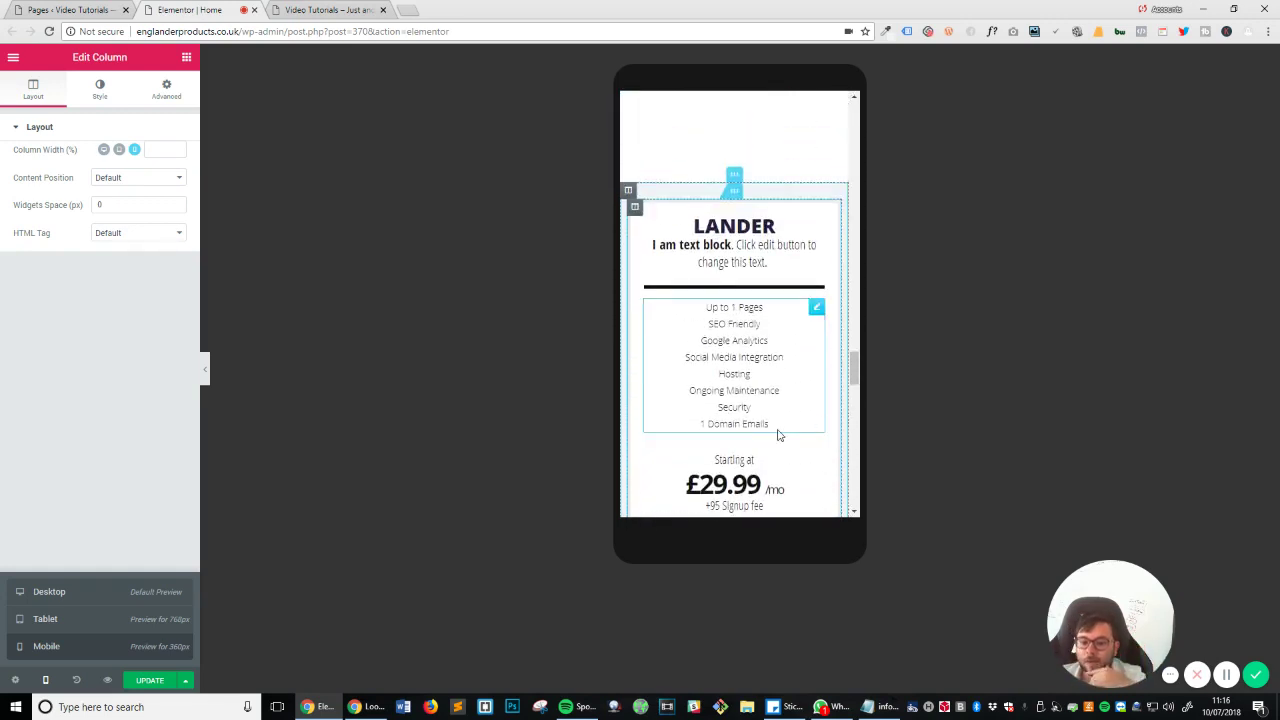
{"action": "scroll", "coordinate": [779, 436], "scroll_direction": "down", "scroll_amount": 5}
{"action": "scroll", "coordinate": [779, 440], "scroll_direction": "down", "scroll_amount": 4}
{"action": "scroll", "coordinate": [779, 443], "scroll_direction": "up", "scroll_amount": 4}
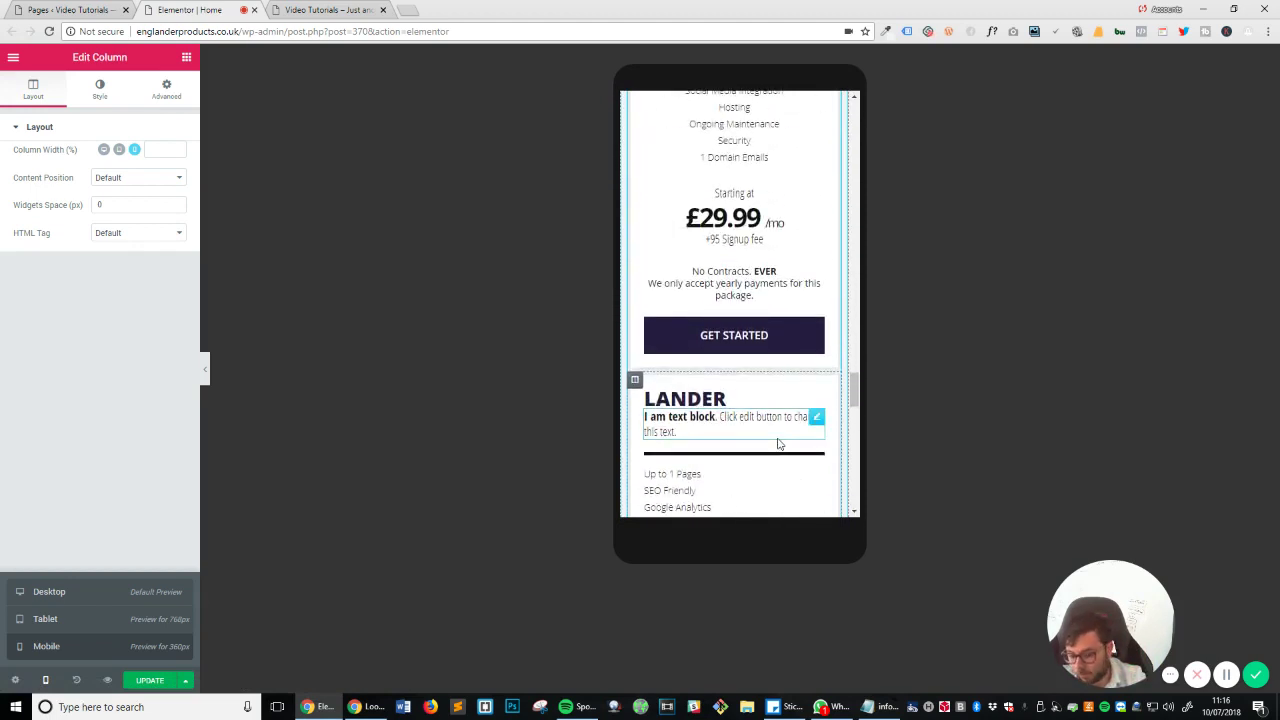
{"action": "scroll", "coordinate": [780, 430], "scroll_direction": "down", "scroll_amount": 5}
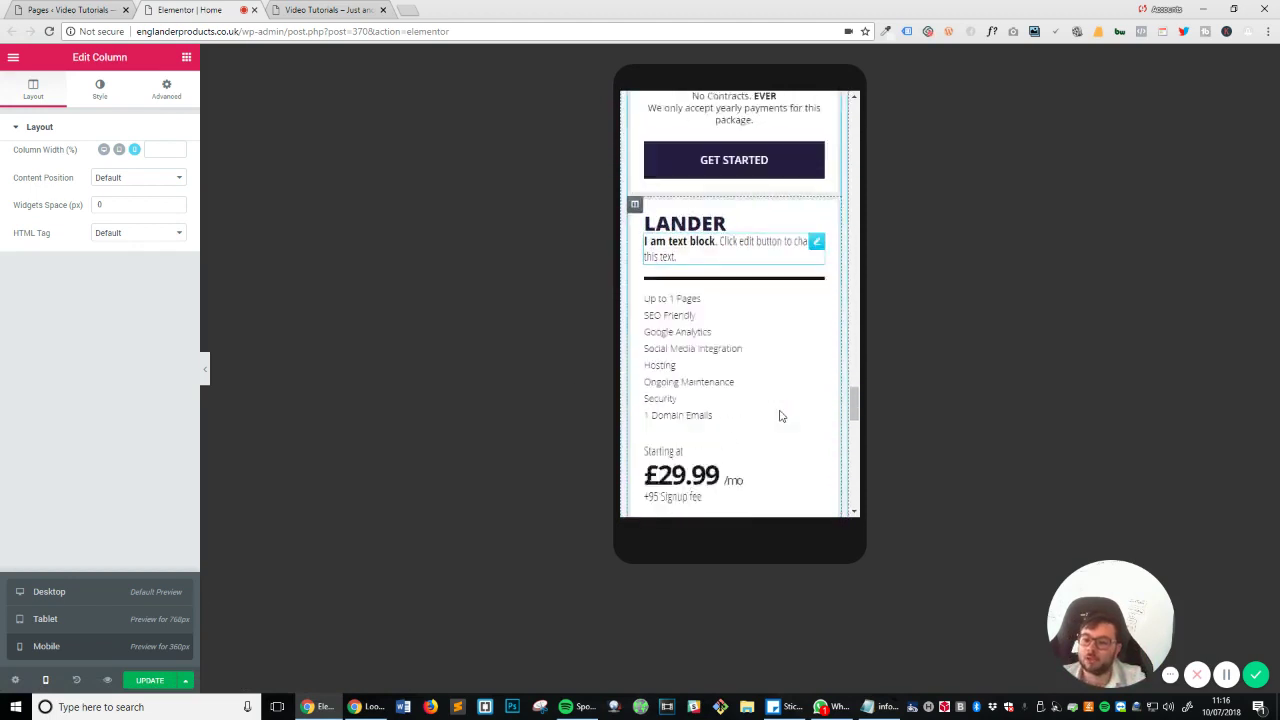
{"action": "scroll", "coordinate": [810, 338], "scroll_direction": "down", "scroll_amount": 3}
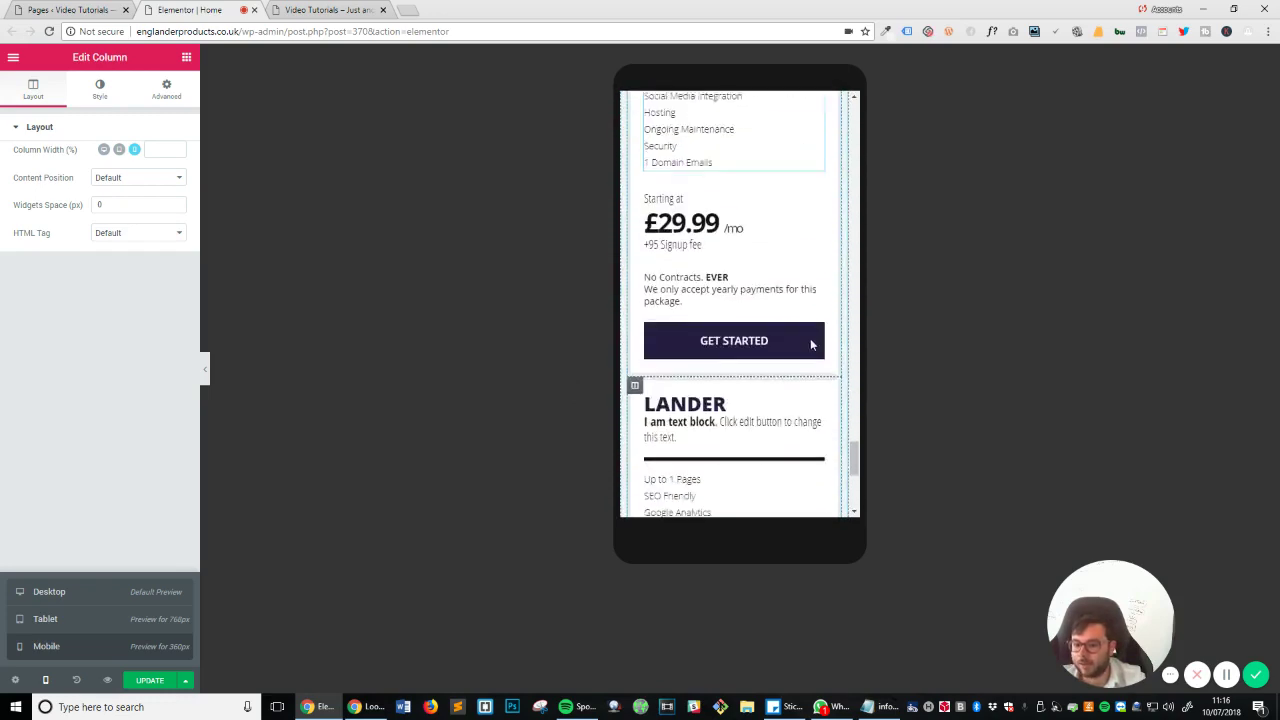
Return to the desktop preview and set the first Lander heading's text colour to the light green palette swatch.
{"action": "left_click", "coordinate": [79, 591]}
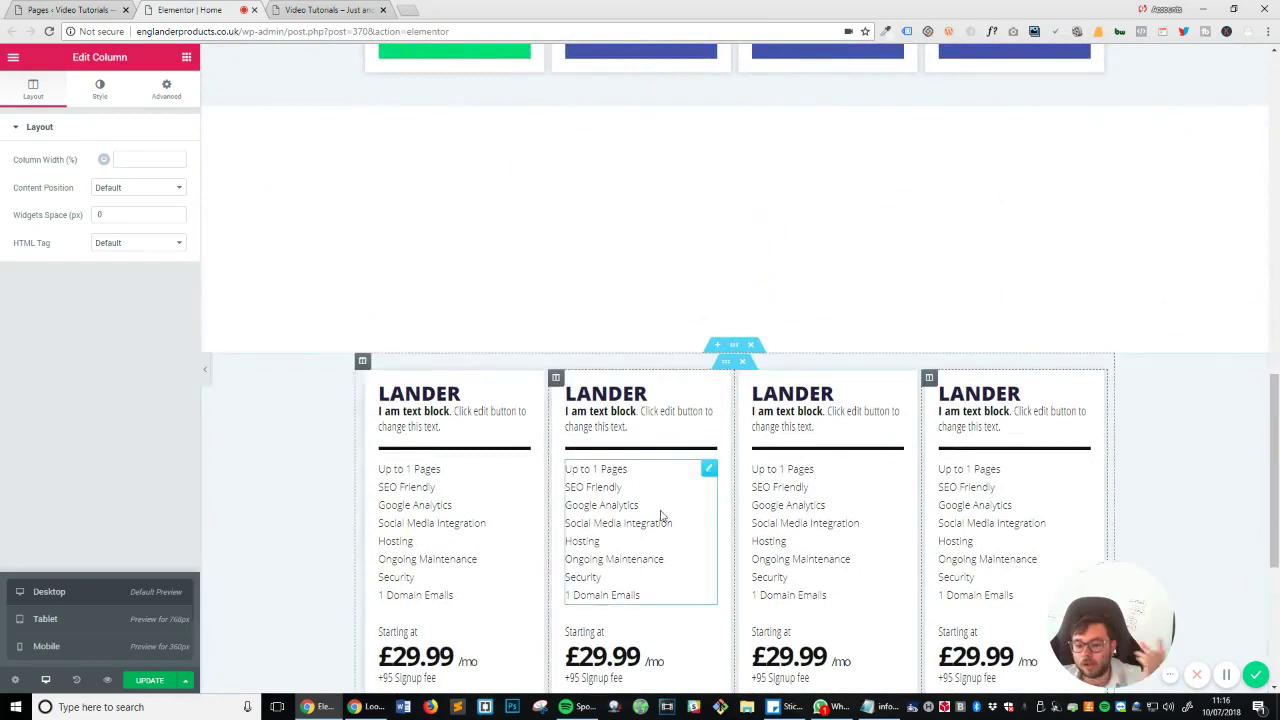
{"action": "scroll", "coordinate": [663, 514], "scroll_direction": "down", "scroll_amount": 2}
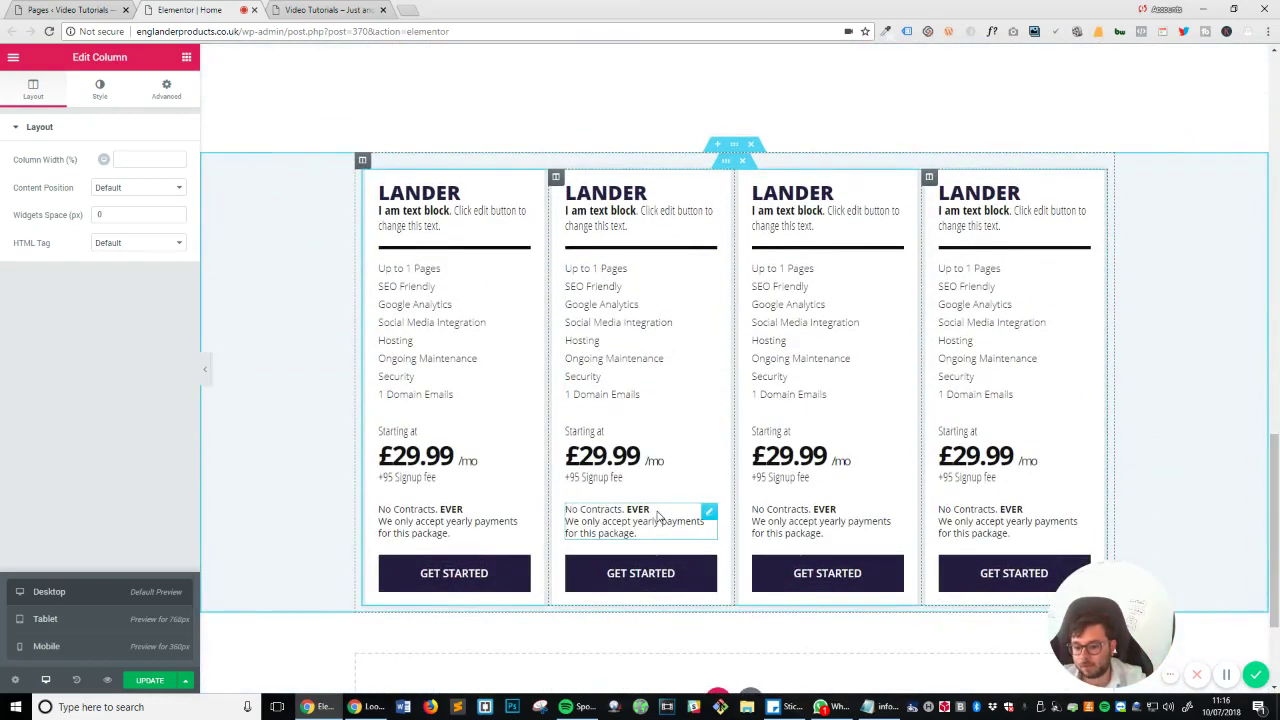
{"action": "scroll", "coordinate": [480, 445], "scroll_direction": "up", "scroll_amount": 2}
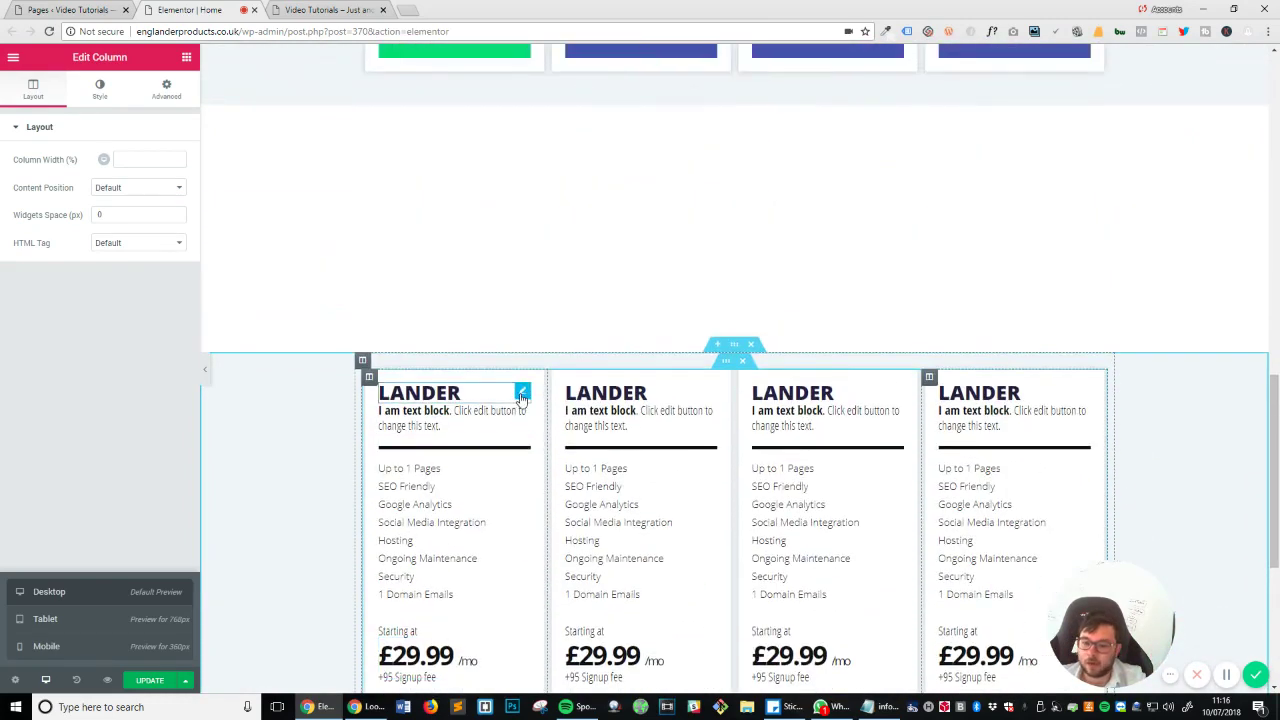
{"action": "left_click", "coordinate": [523, 393]}
{"action": "left_click", "coordinate": [100, 89]}
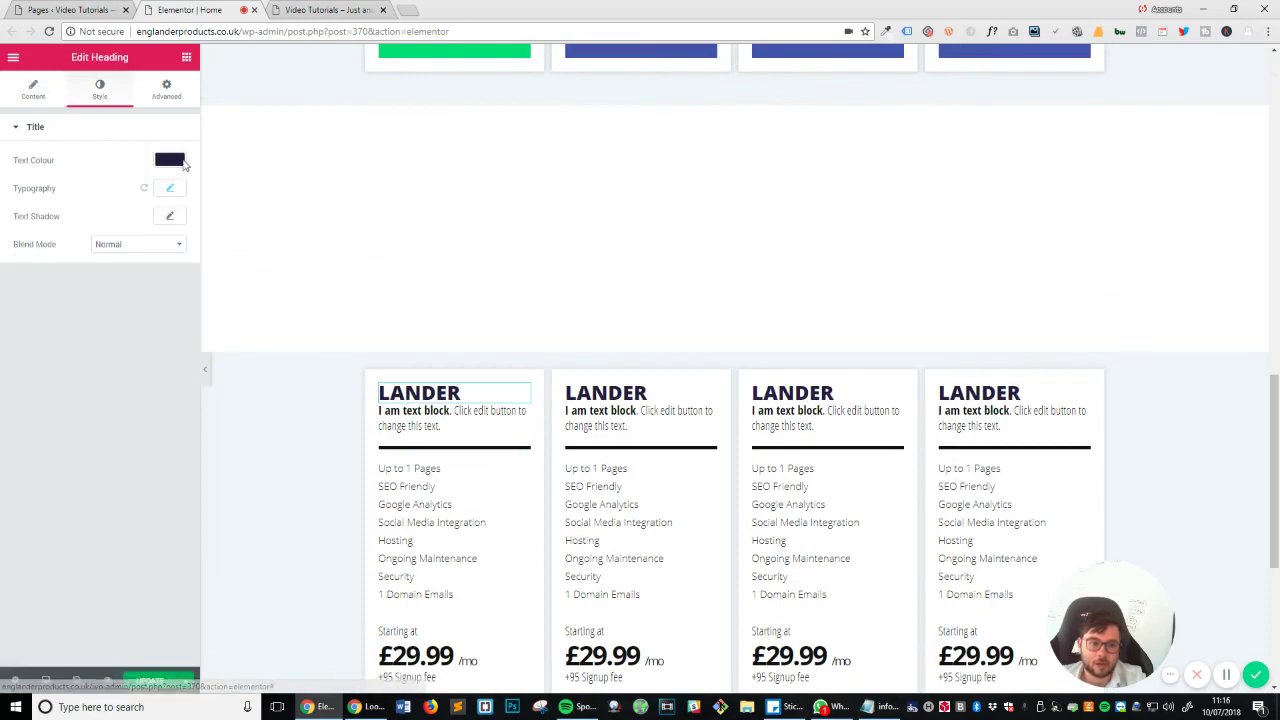
{"action": "left_click", "coordinate": [169, 160]}
{"action": "left_click", "coordinate": [71, 318]}
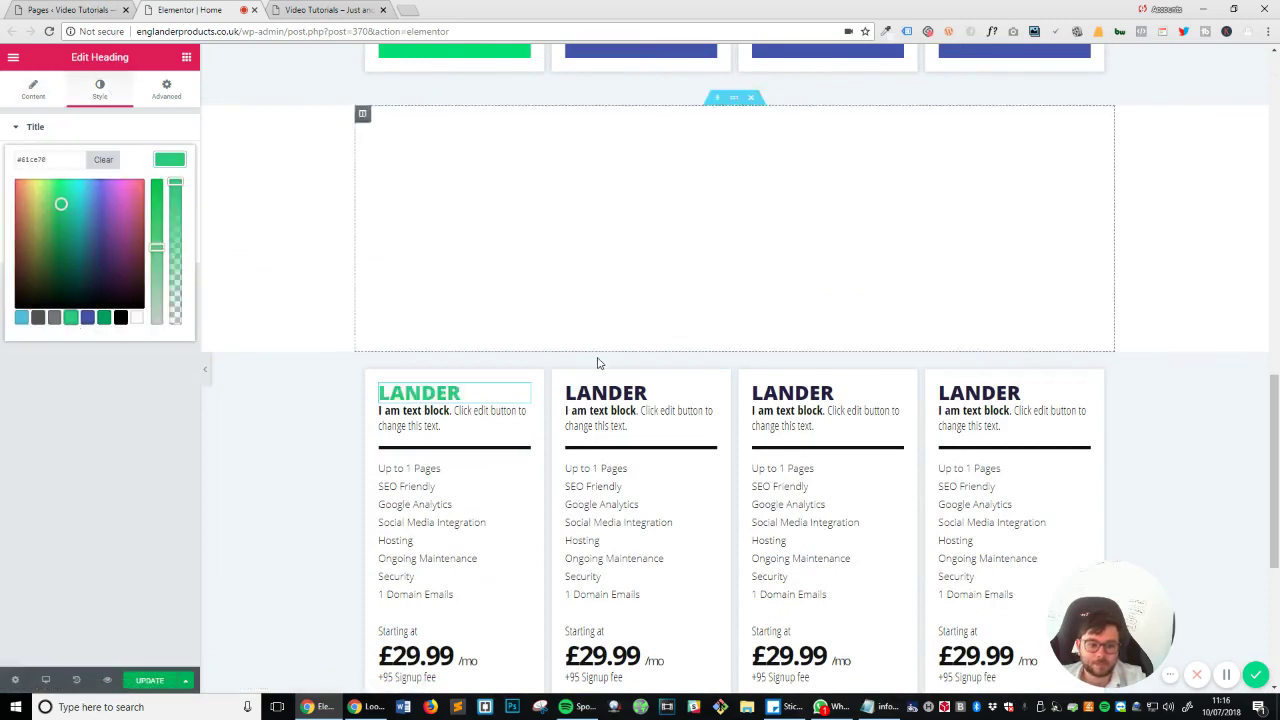
Set the background colour of the first column's Get Started button to the same light green swatch.
{"action": "scroll", "coordinate": [503, 381], "scroll_direction": "down", "scroll_amount": 3}
{"action": "left_click", "coordinate": [500, 440]}
{"action": "left_click", "coordinate": [100, 89]}
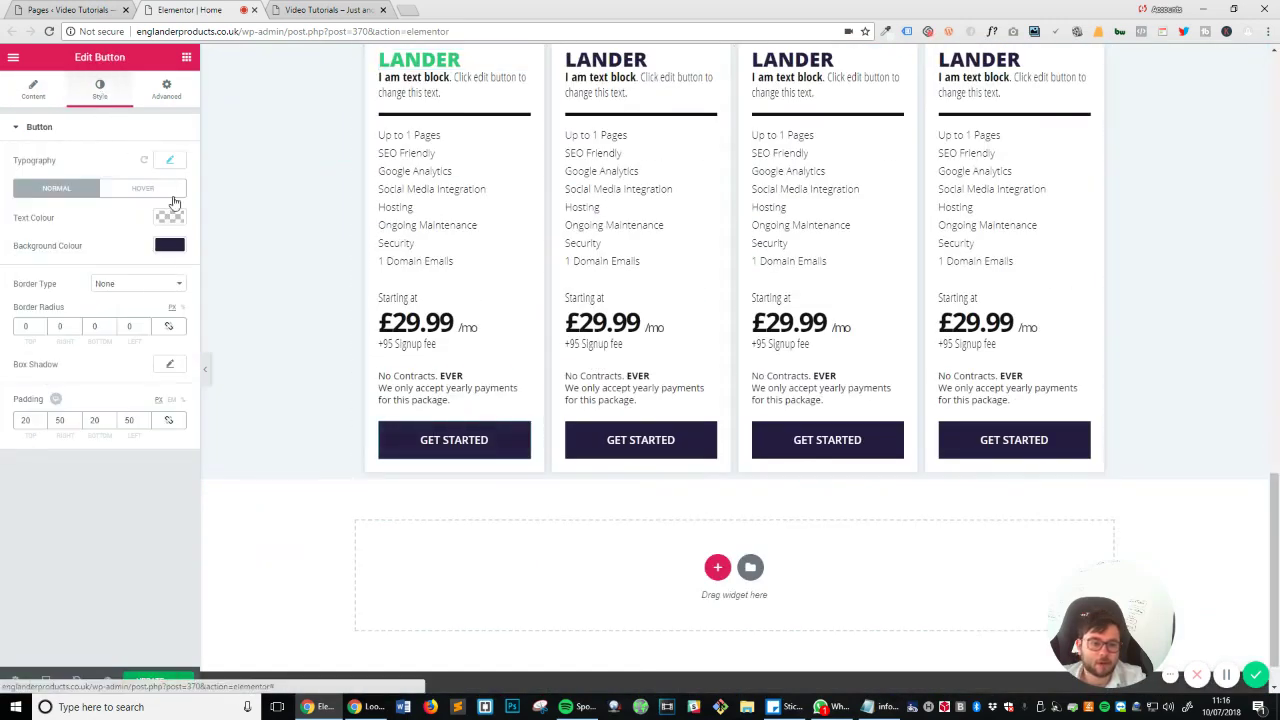
{"action": "left_click", "coordinate": [170, 246]}
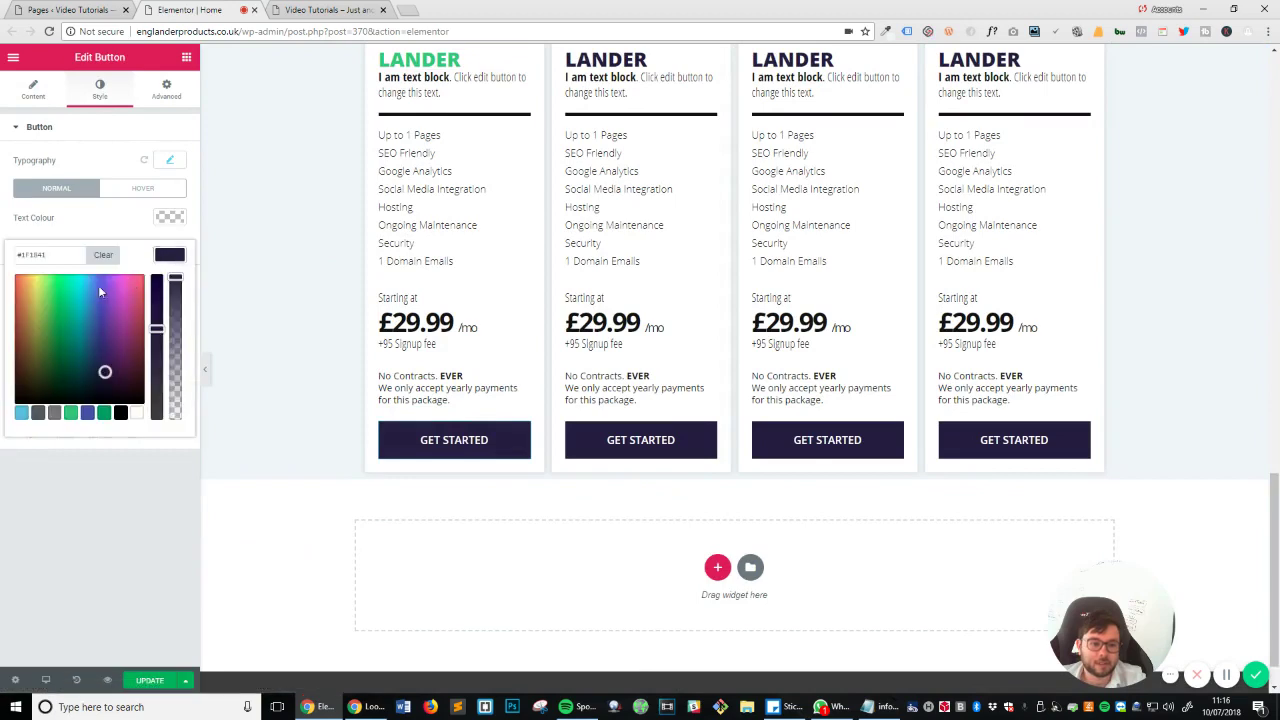
{"action": "left_click", "coordinate": [71, 412]}
{"action": "scroll", "coordinate": [493, 454], "scroll_direction": "up", "scroll_amount": 3}
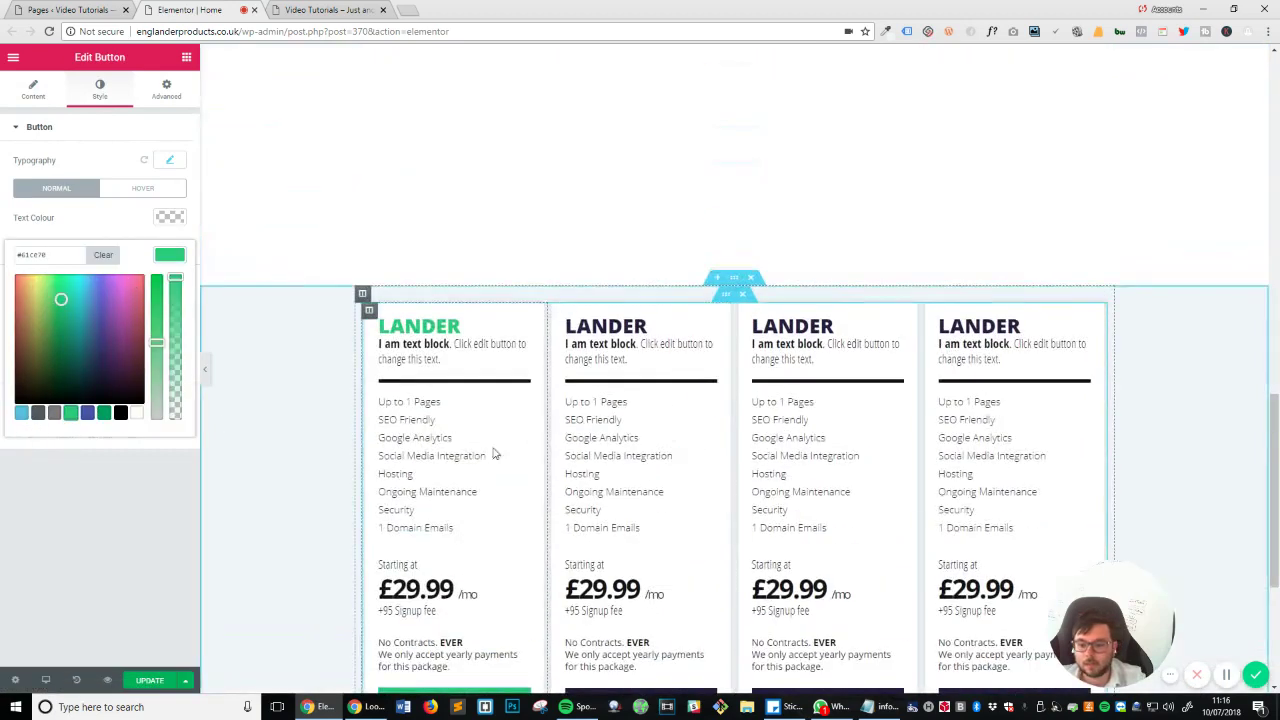
{"action": "left_click", "coordinate": [147, 552]}
Save the page and reload the live site to check the pricing table.
{"action": "left_click", "coordinate": [160, 686]}
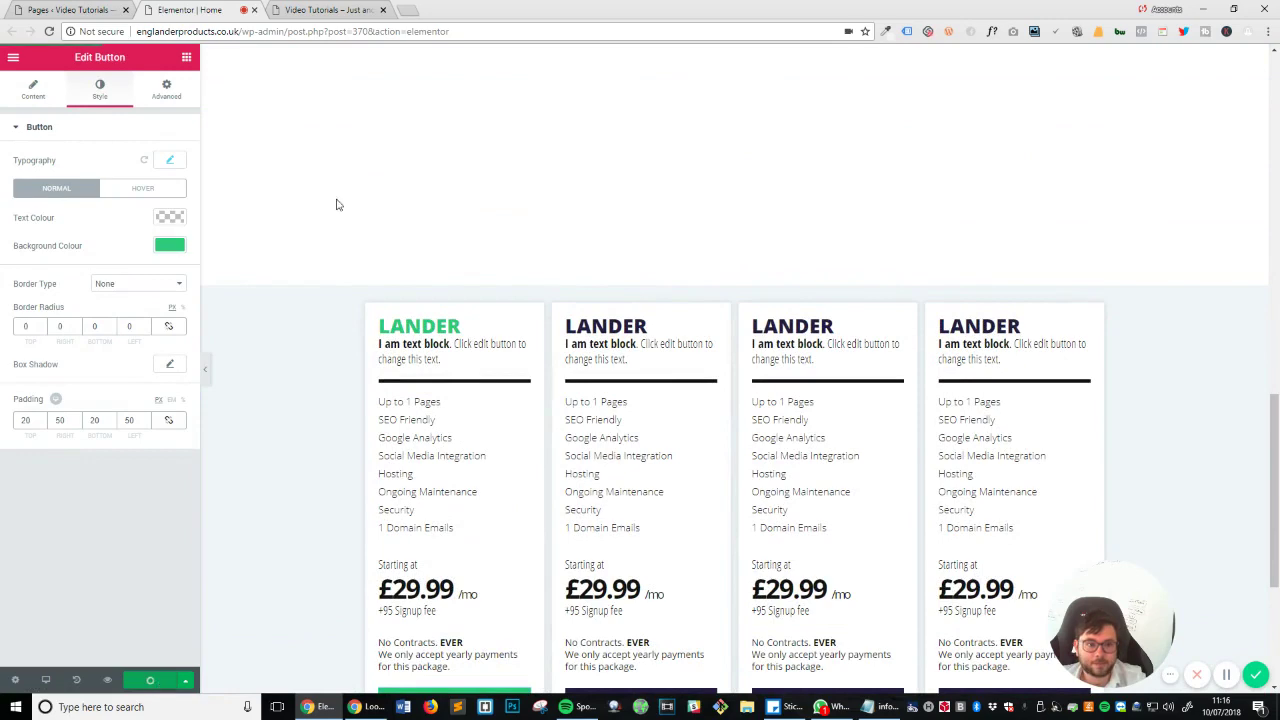
{"action": "left_click", "coordinate": [340, 9]}
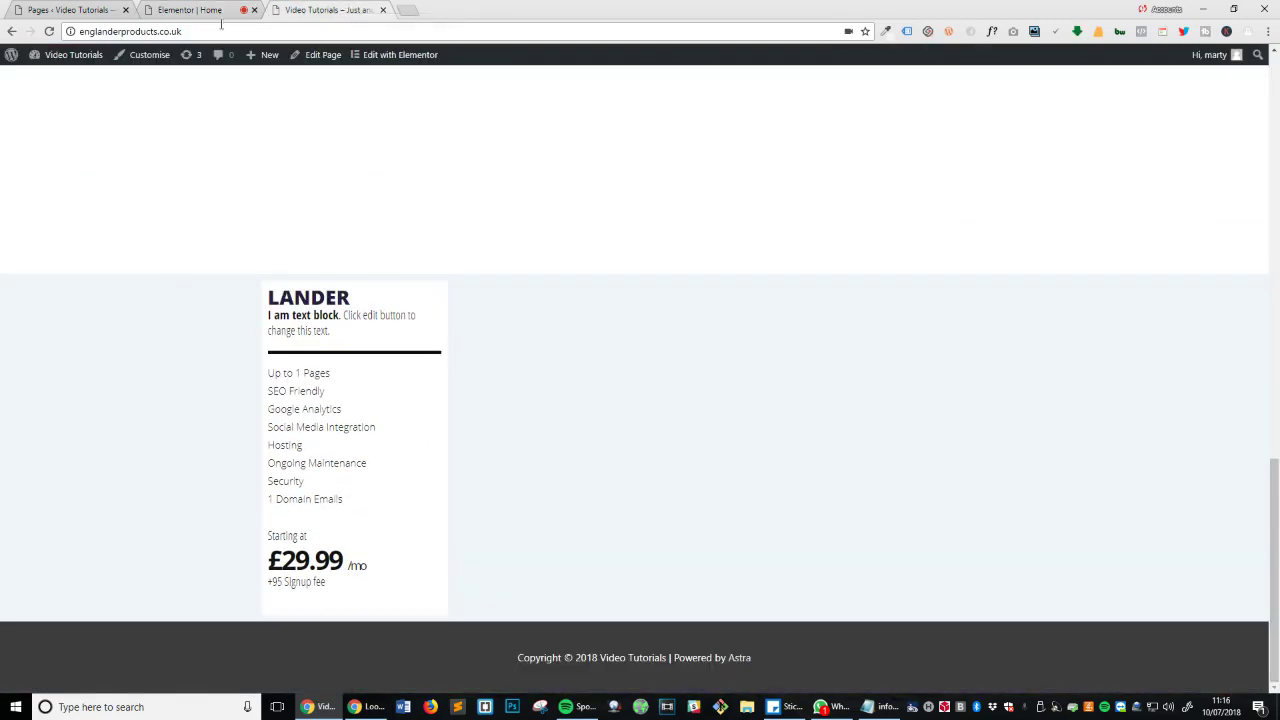
{"action": "left_click", "coordinate": [50, 31]}
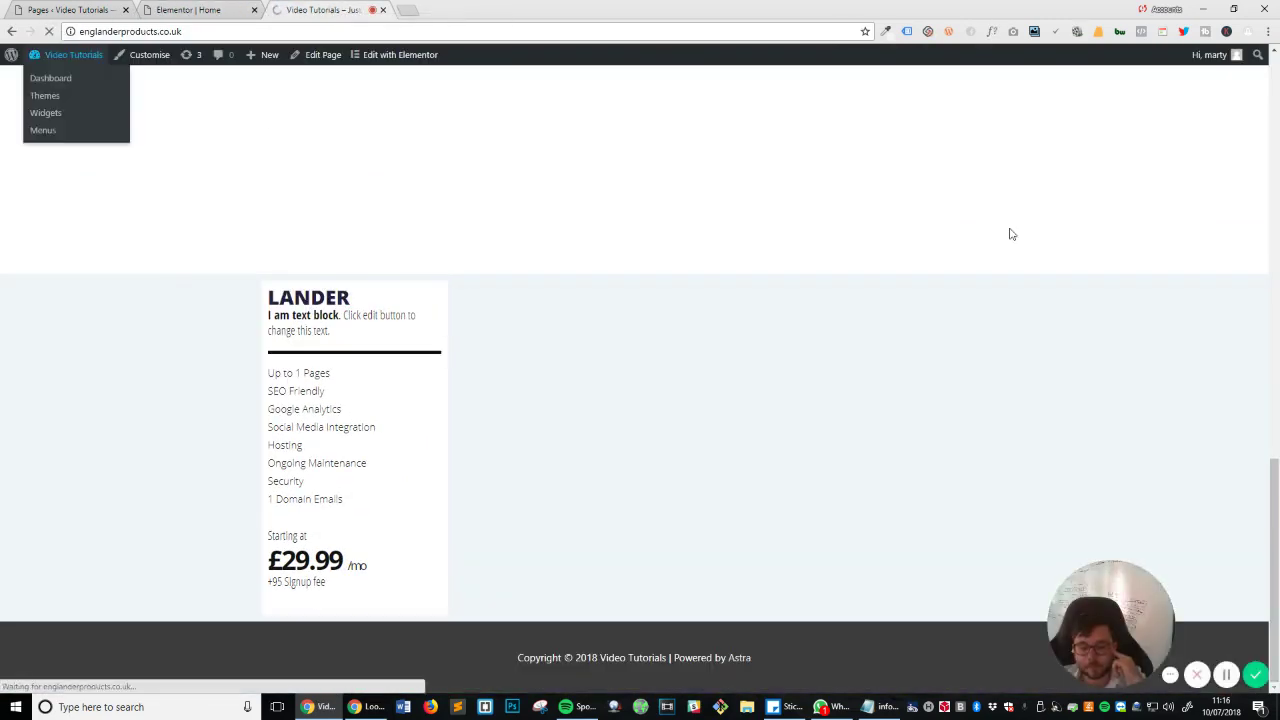
{"action": "scroll", "coordinate": [1100, 466], "scroll_direction": "down", "scroll_amount": 2}
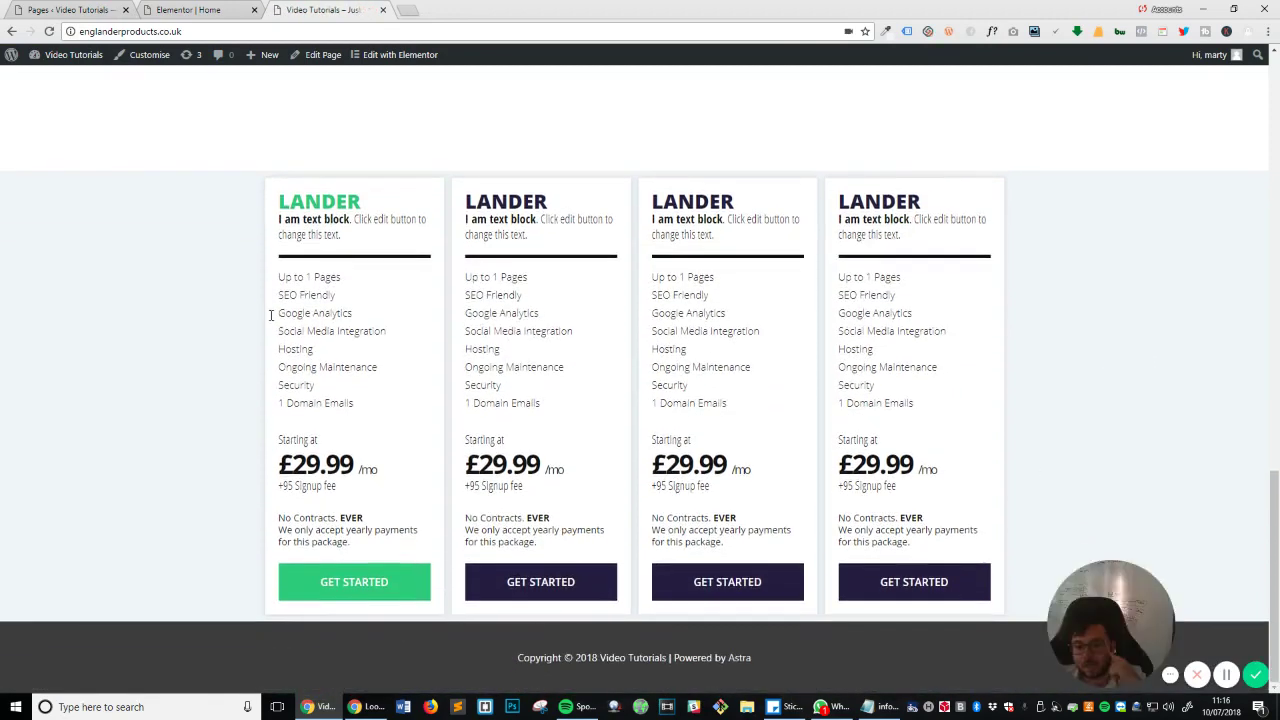